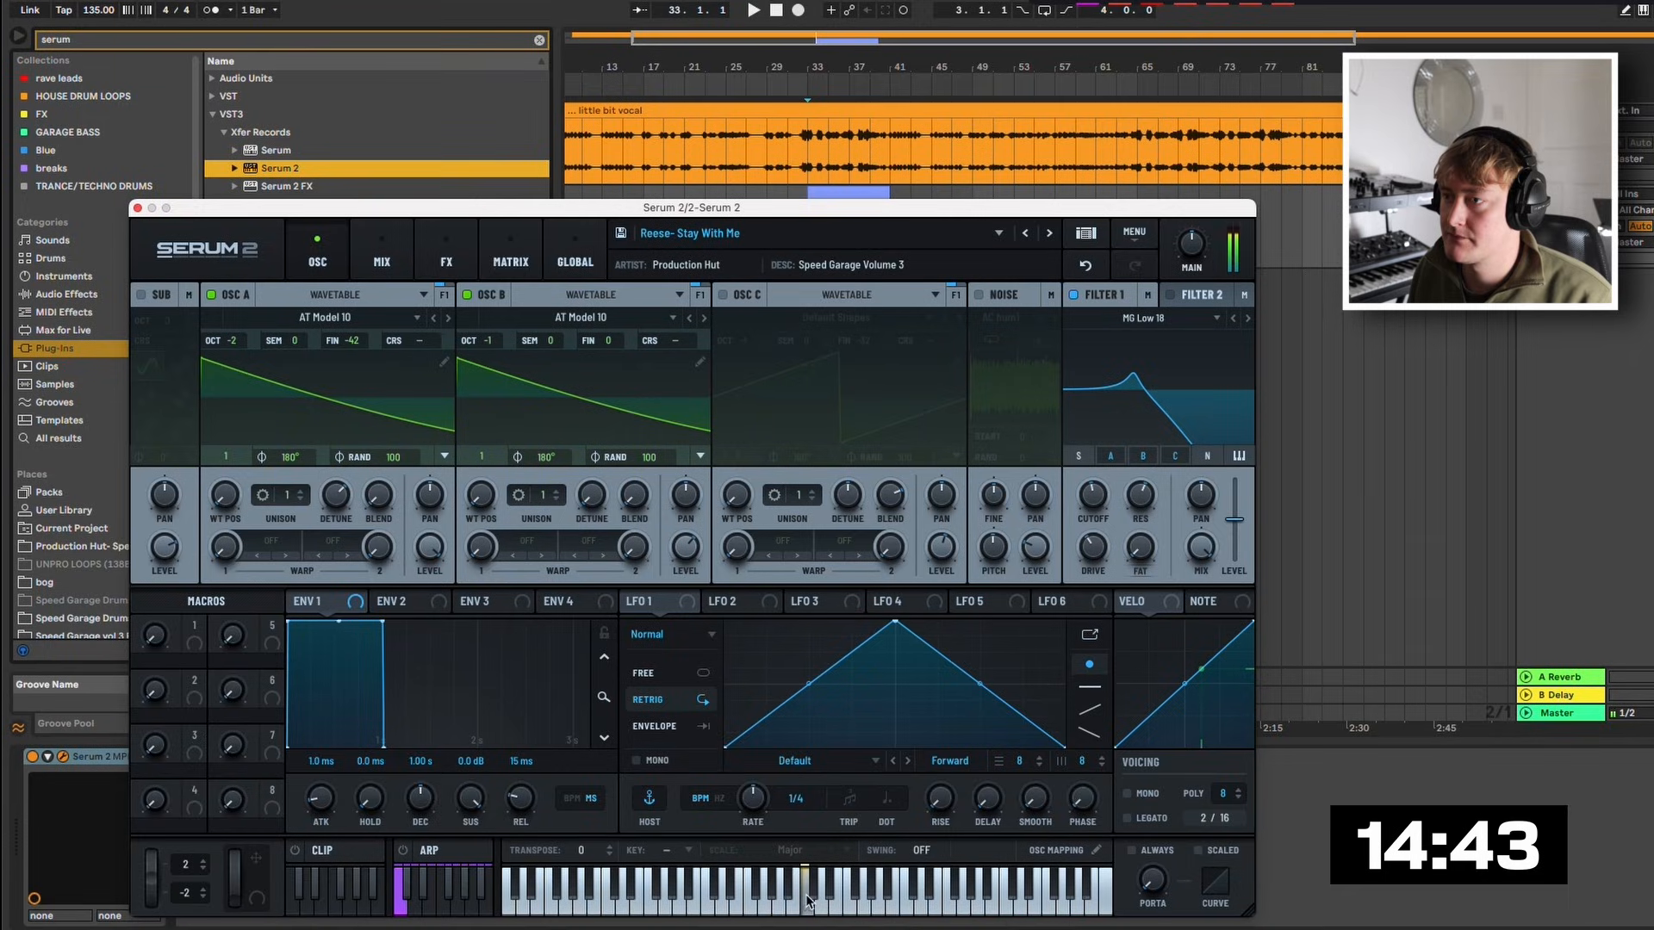
Load the Reese- Superstax preset in Serum 2, close the plugin window and open the MIDI clip at bar 33.
{"action": "left_click", "coordinate": [1050, 234]}
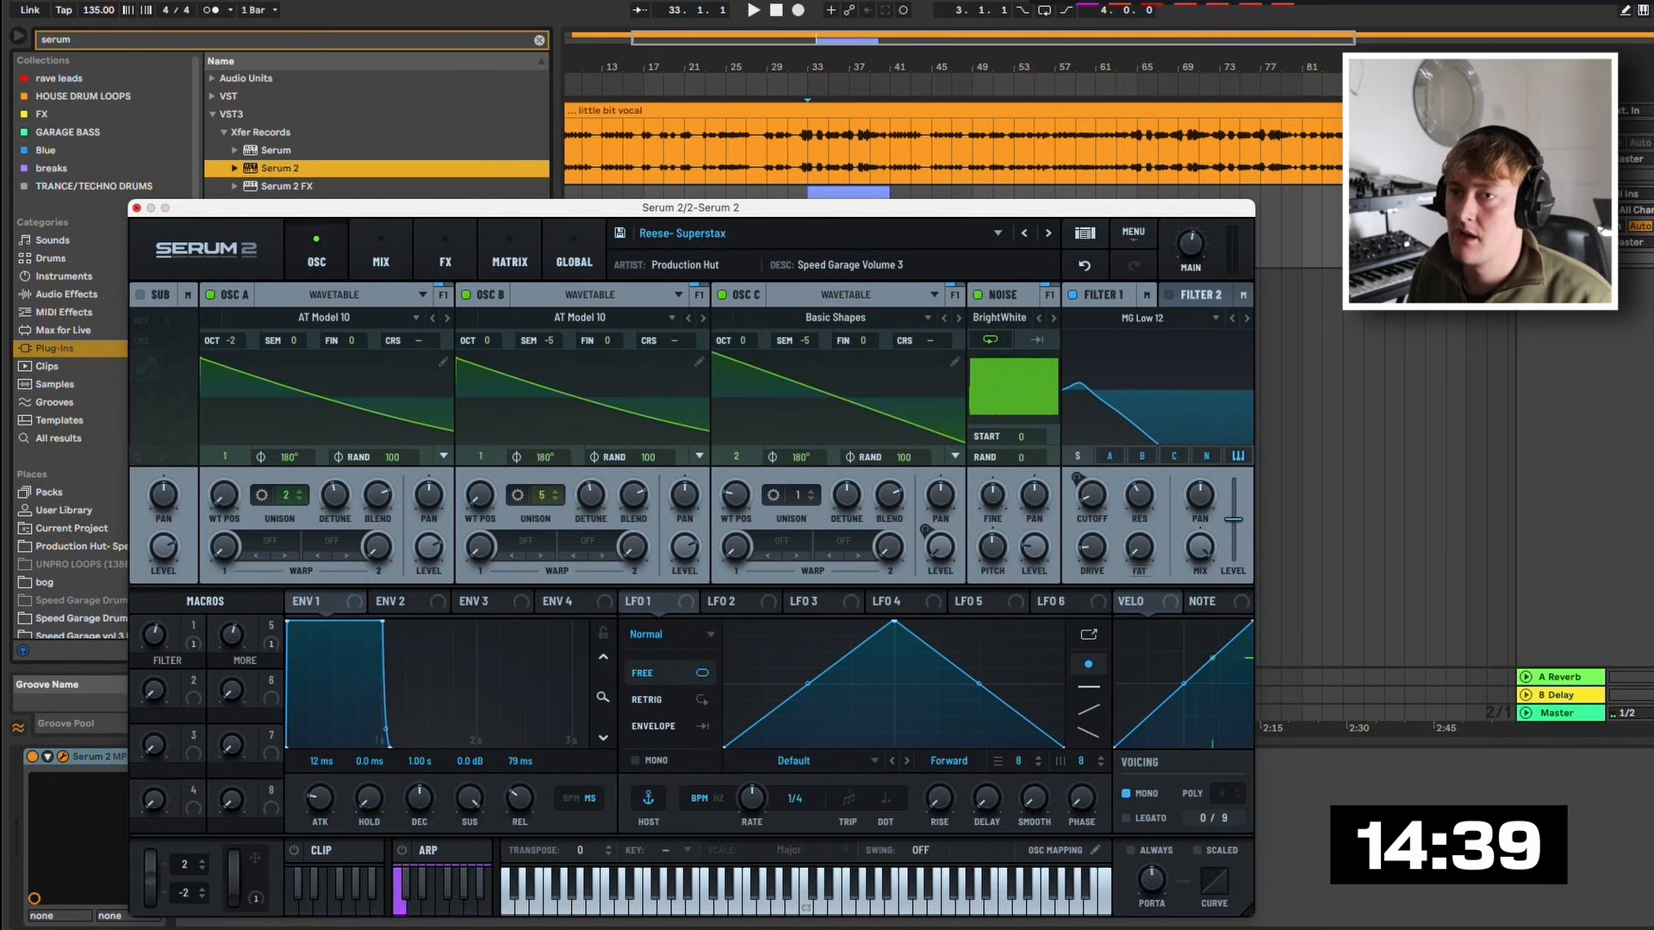
{"action": "left_click", "coordinate": [136, 207]}
{"action": "double_click", "coordinate": [849, 195]}
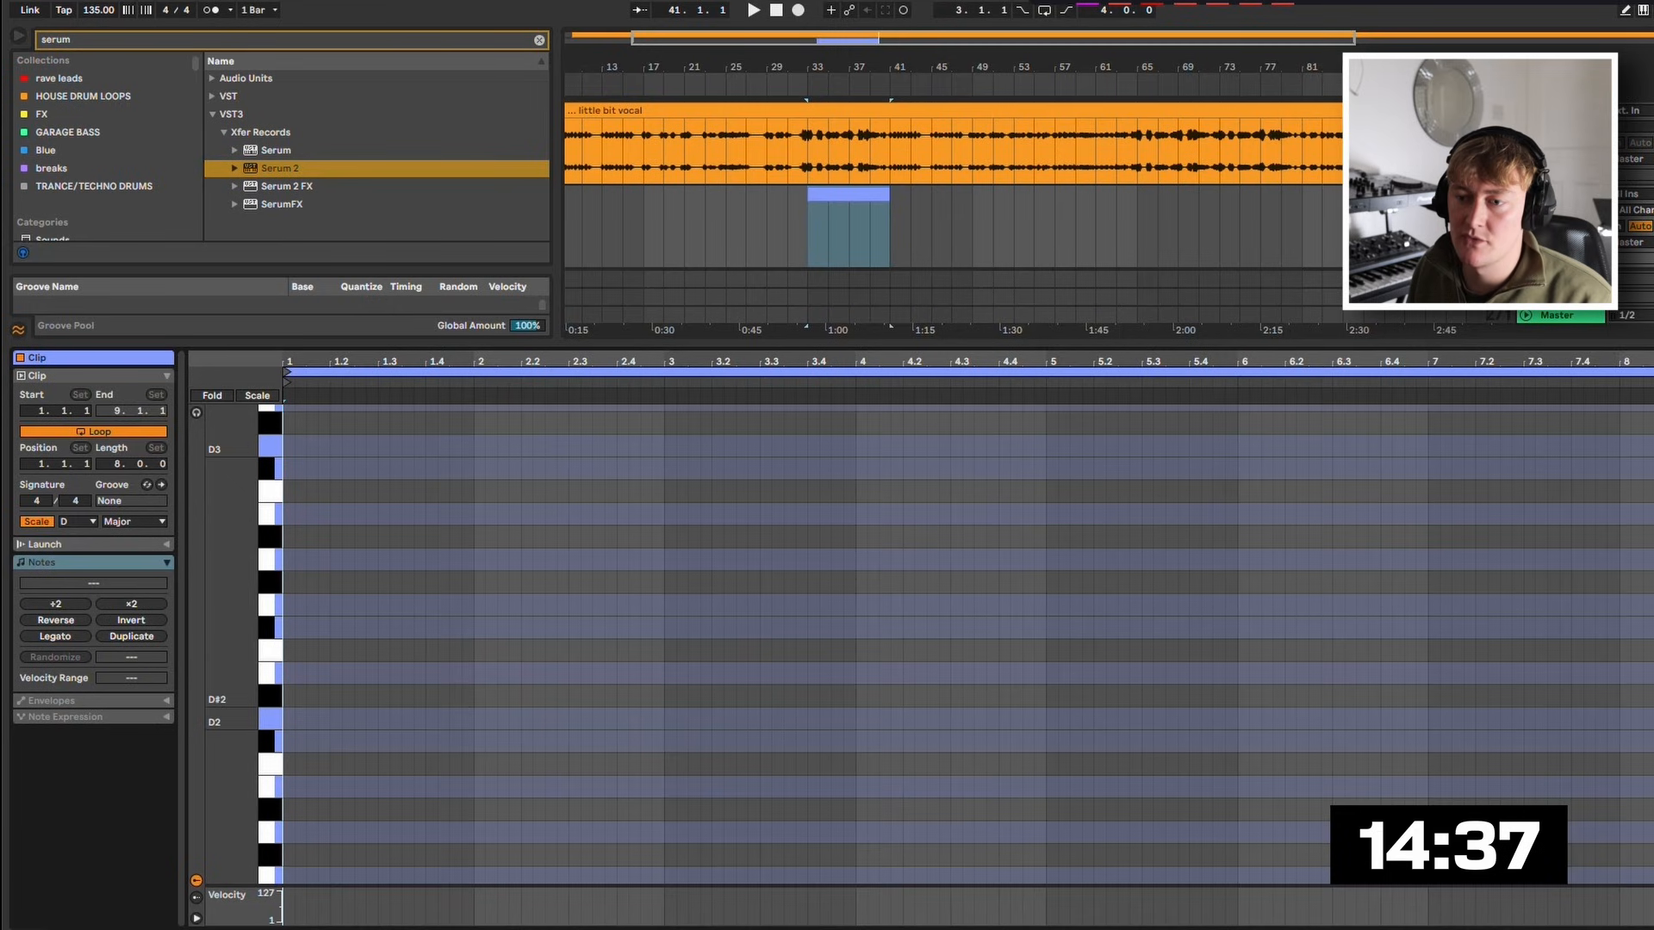
Add a D2 note filling the first two bars of the clip and play it back.
{"action": "double_click", "coordinate": [300, 718]}
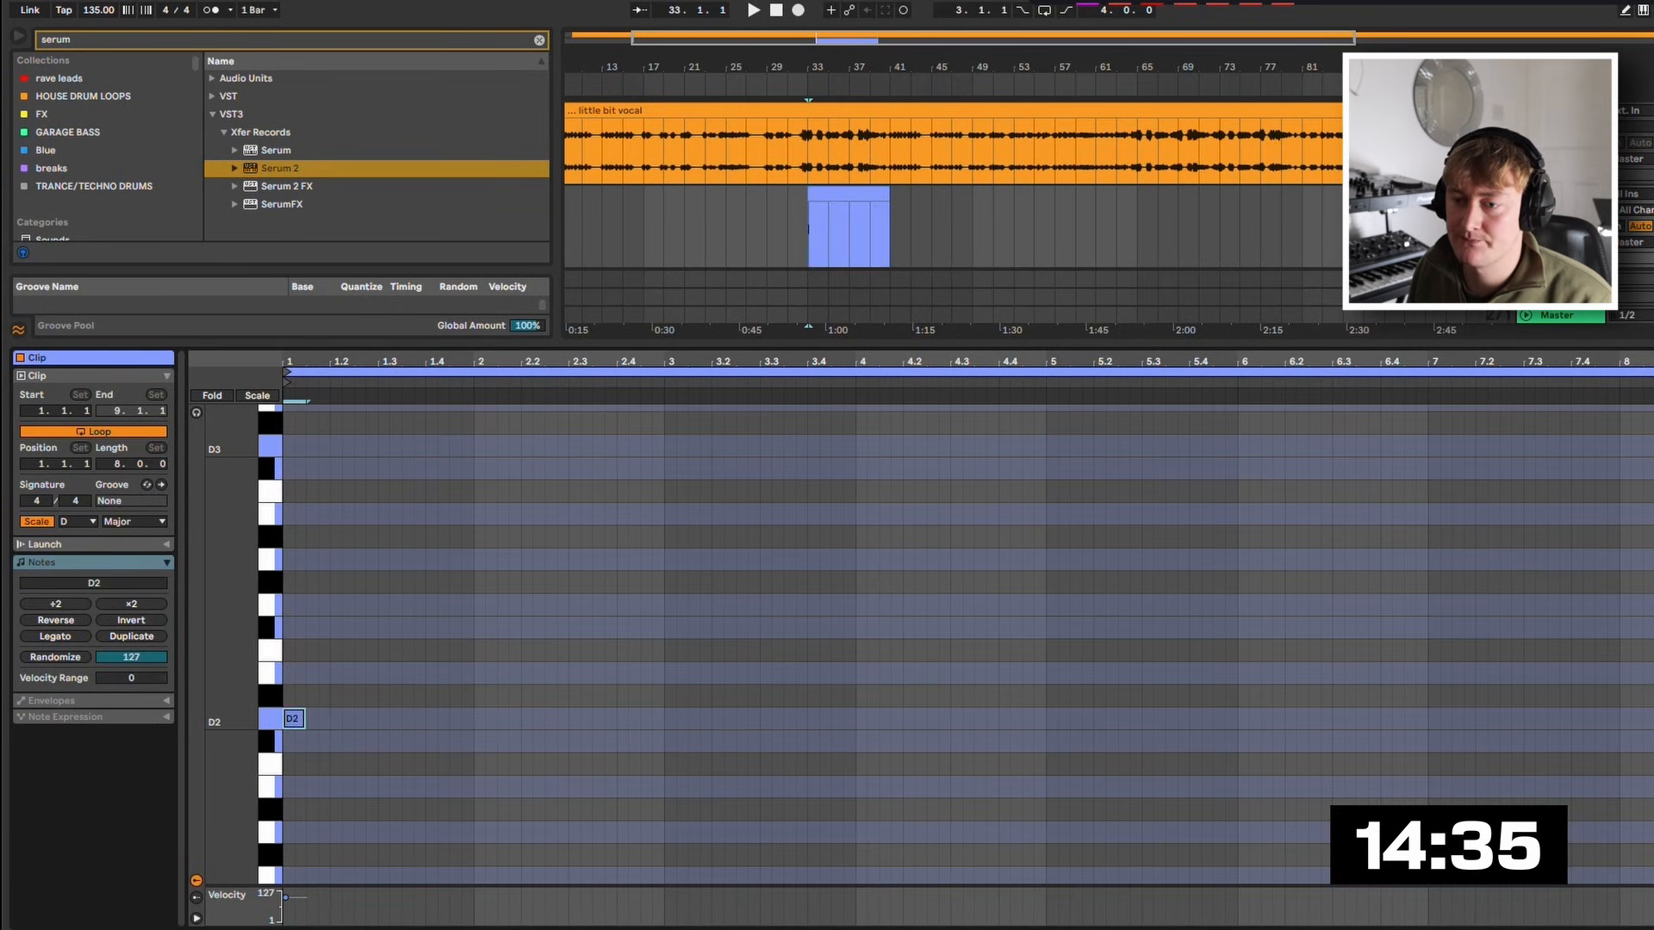
{"action": "left_click_drag", "start_coordinate": [303, 719], "coordinate": [663, 719]}
{"action": "key", "text": "space"}
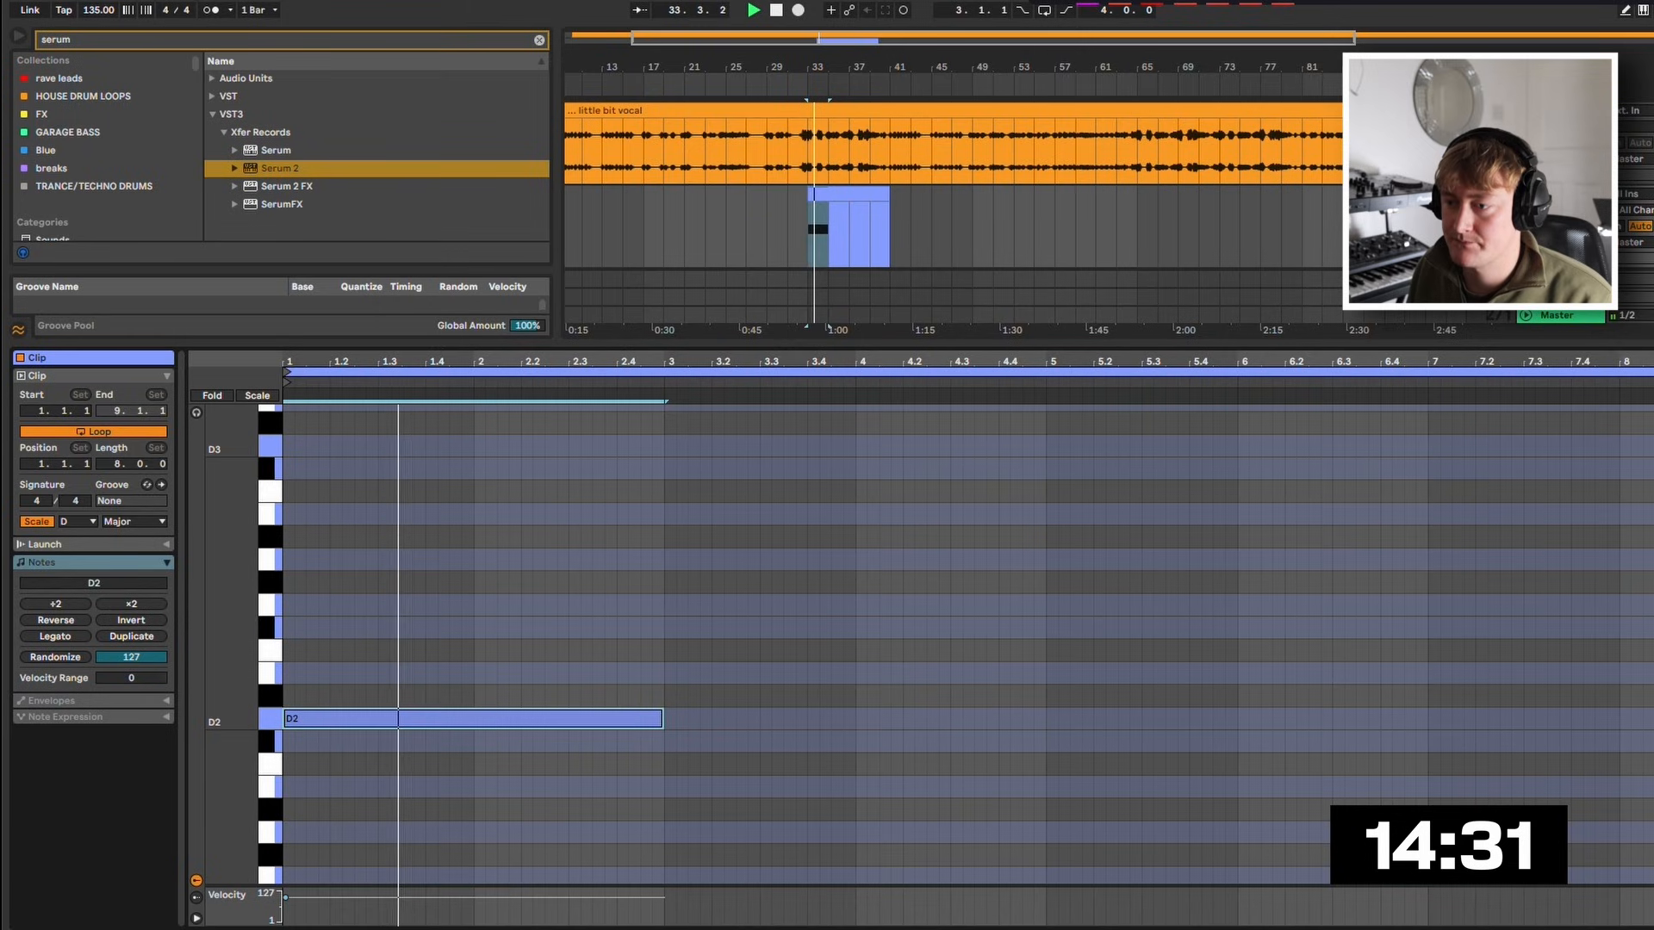
Extend the bassline to three bars of D2 and E2 in bar 4, then add a G2 note from bar 5.
{"action": "key", "text": "ctrl+d"}
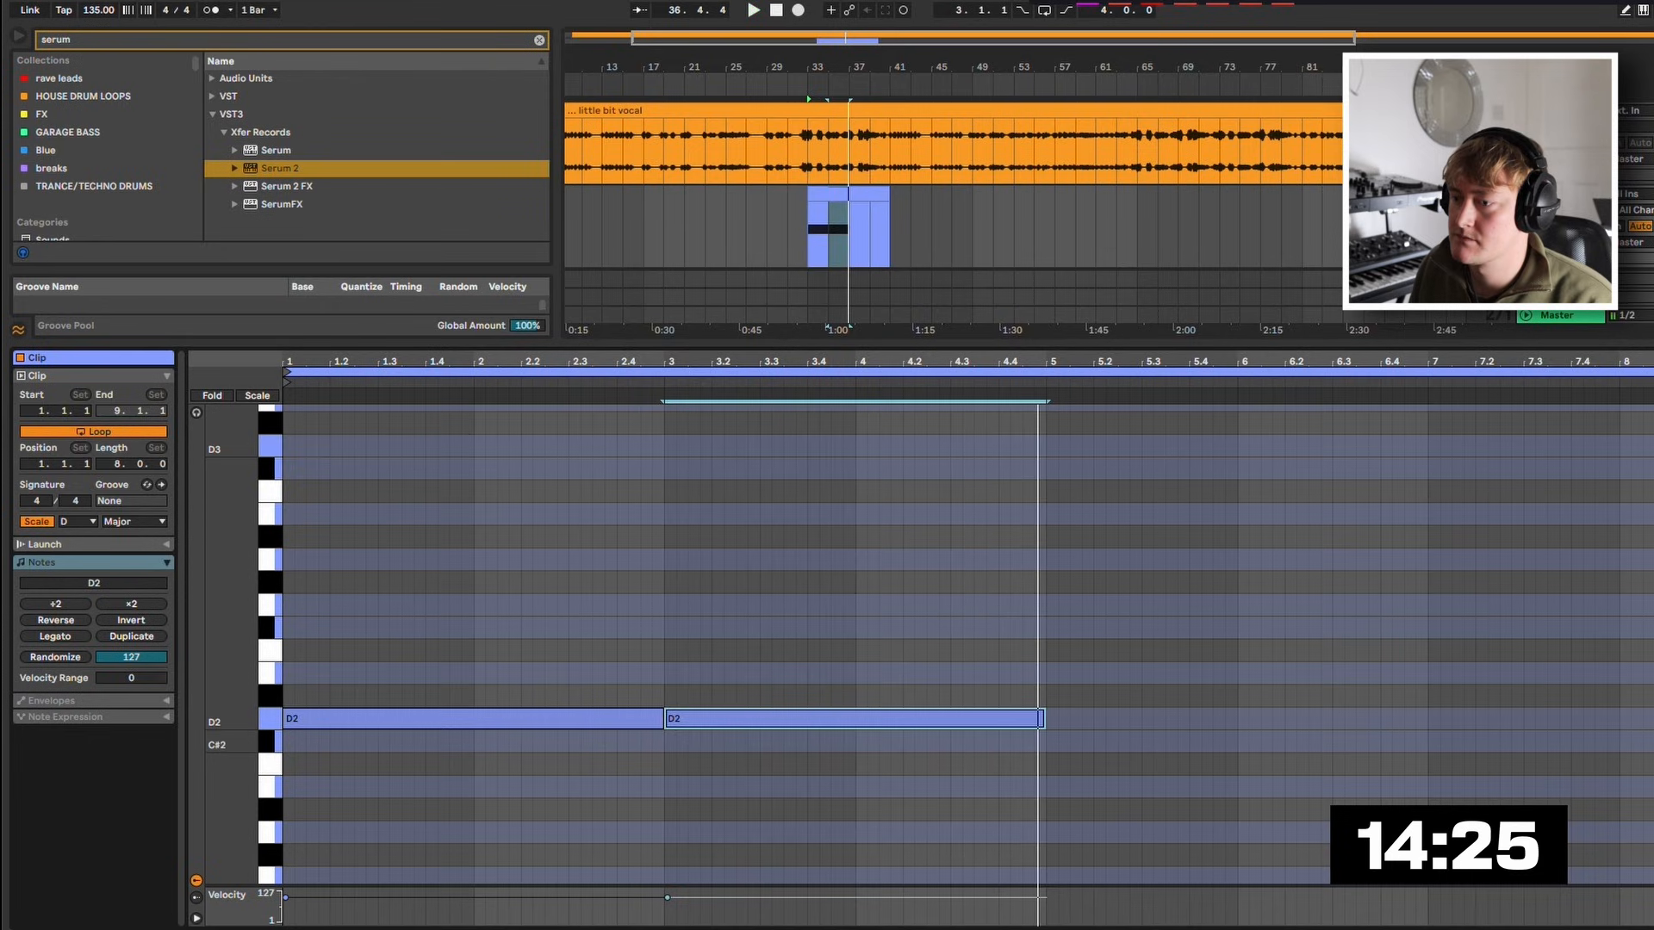
{"action": "mouse_move", "coordinate": [663, 718]}
{"action": "left_mouse_down"}
{"action": "mouse_move", "coordinate": [865, 718]}
{"action": "mouse_move", "coordinate": [1044, 673]}
{"action": "left_mouse_up"}
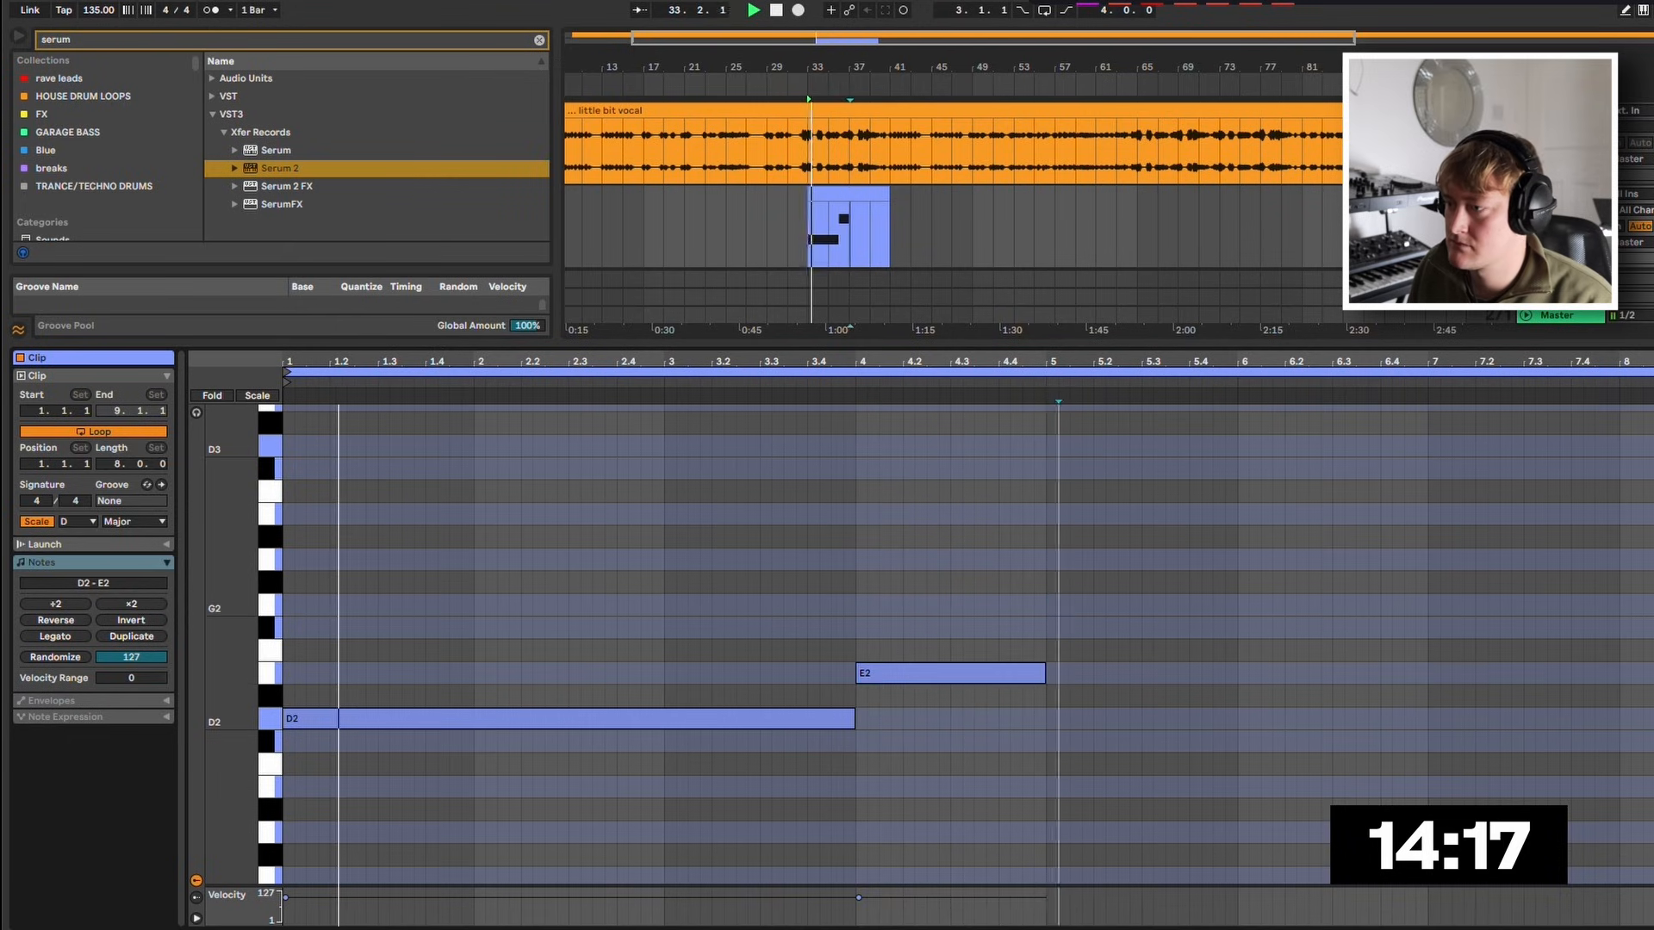
{"action": "left_click", "coordinate": [1057, 605]}
{"action": "left_click_drag", "start_coordinate": [1068, 605], "coordinate": [1211, 604]}
Rearrange the notes so D2 fills bars 1–2, E2 fills bar 3 and F#2 fills bar 4.
{"action": "left_click_drag", "start_coordinate": [852, 718], "coordinate": [652, 718]}
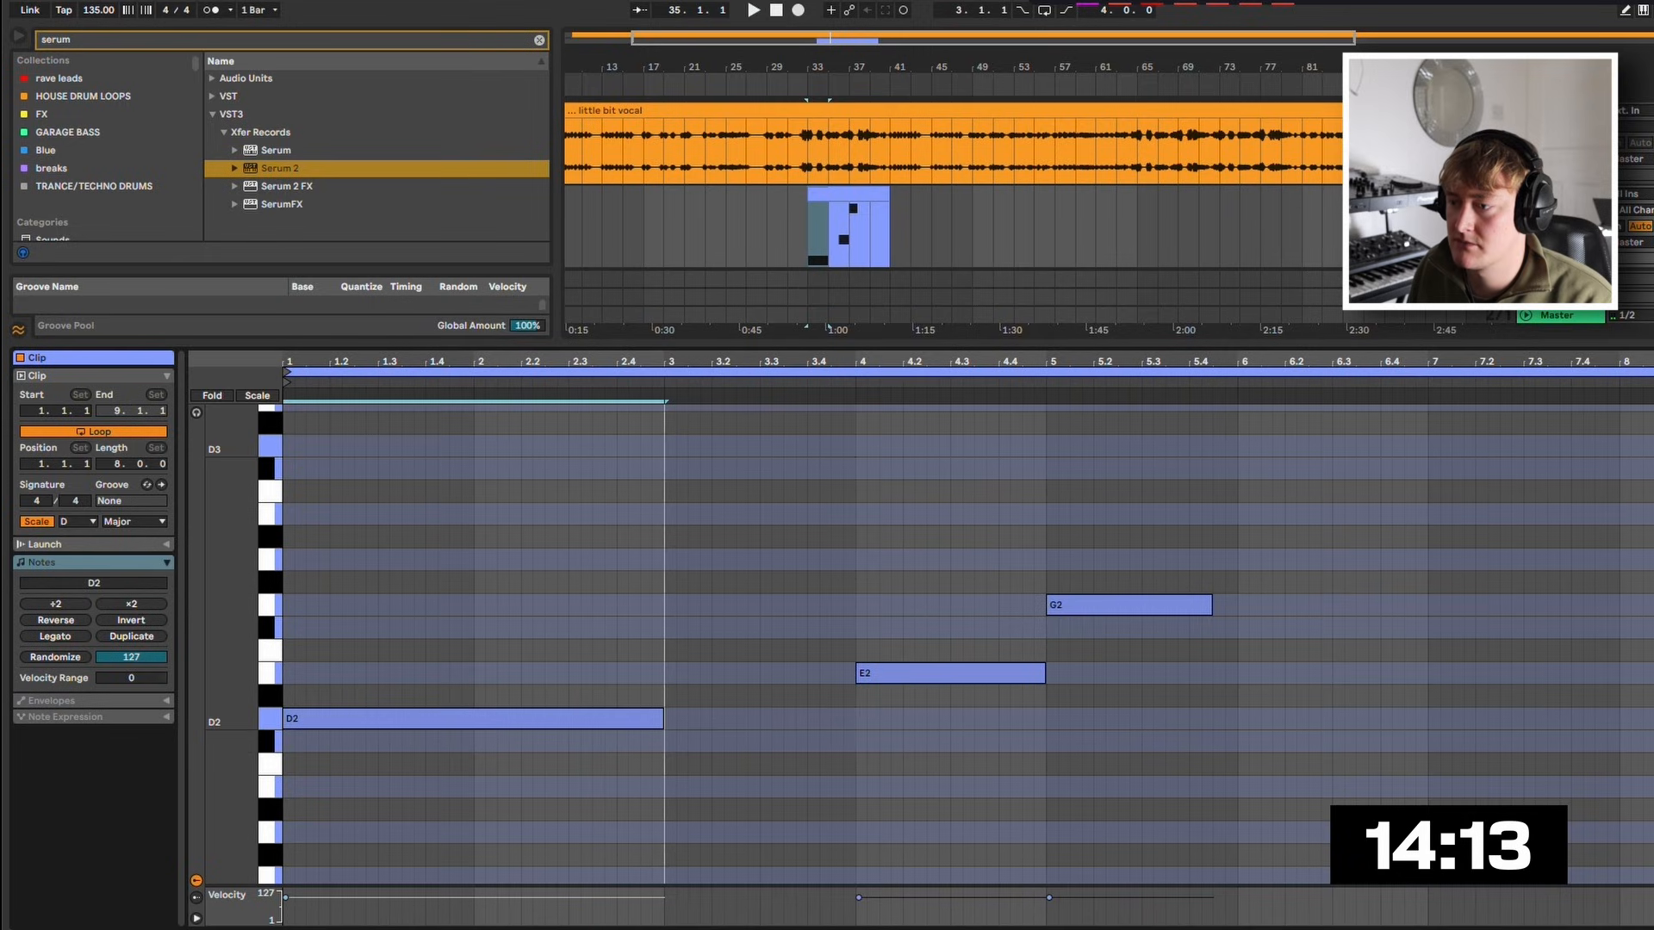
{"action": "left_click_drag", "start_coordinate": [947, 673], "coordinate": [1044, 673]}
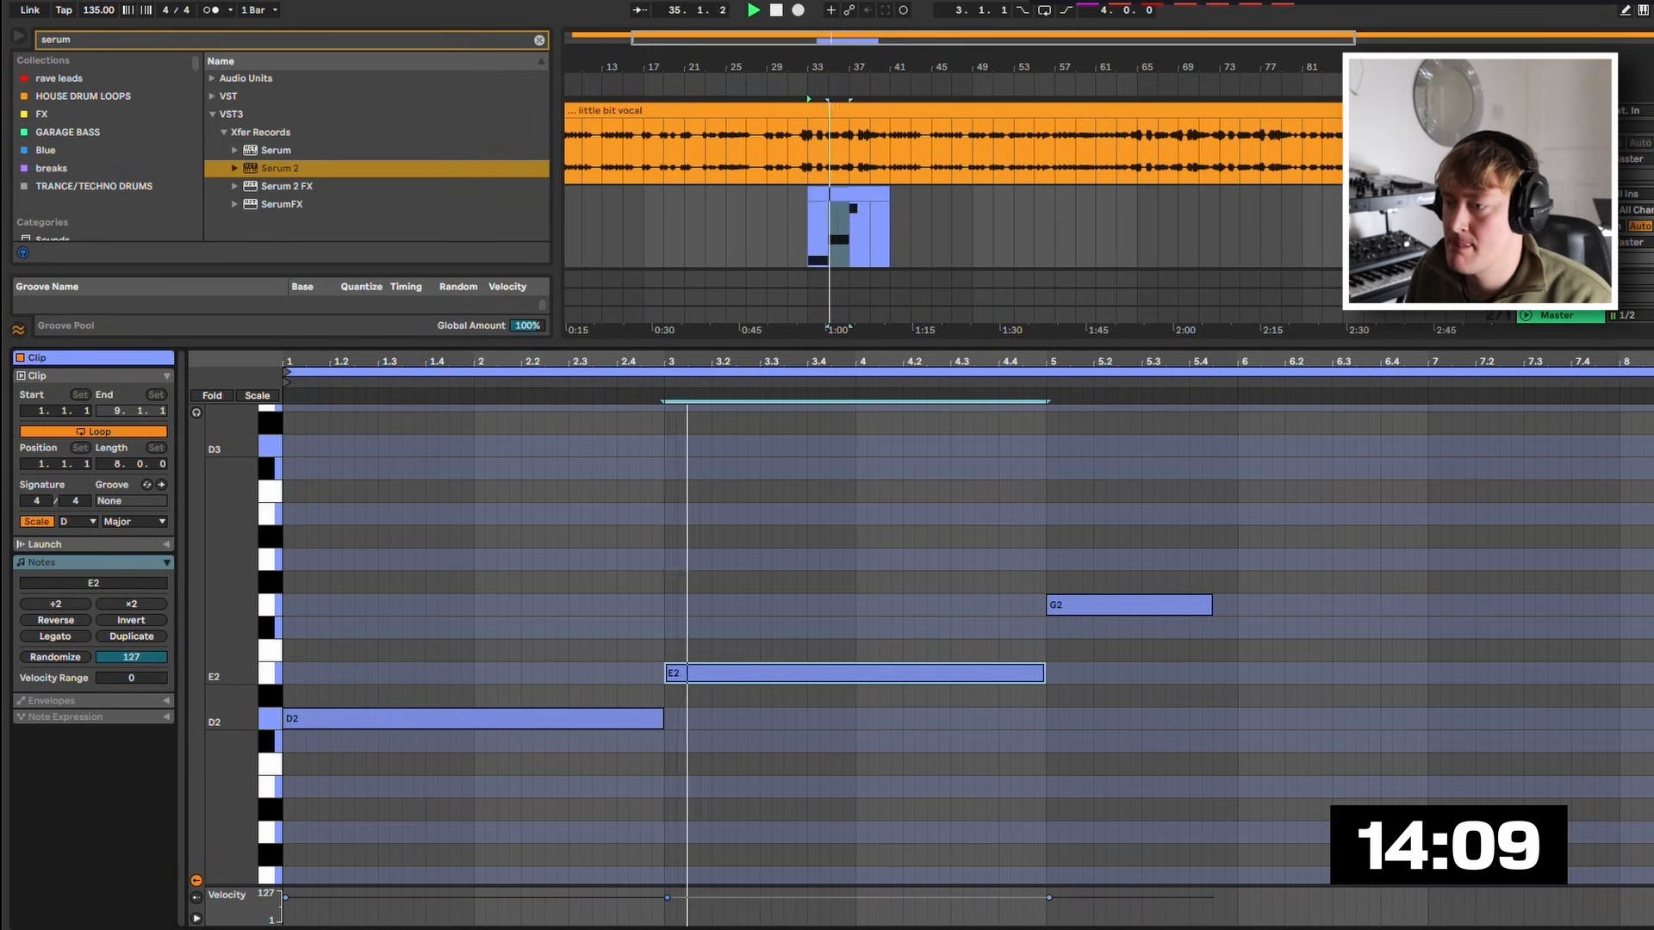
{"action": "left_click_drag", "start_coordinate": [1120, 604], "coordinate": [955, 631]}
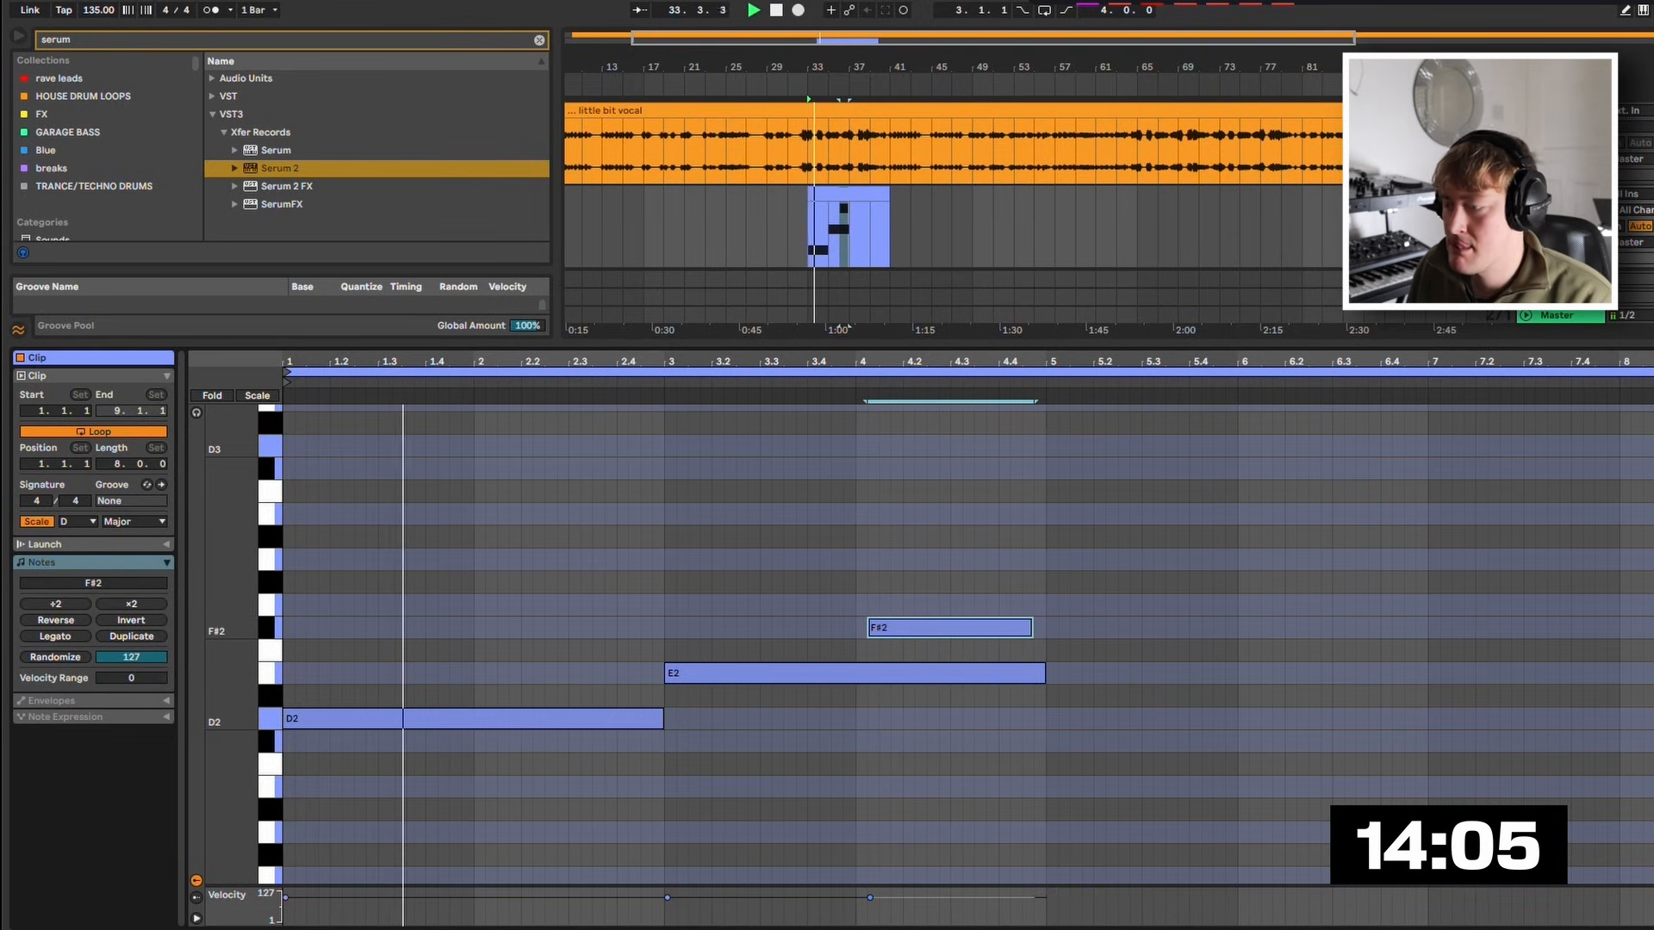
{"action": "left_click_drag", "start_coordinate": [1043, 673], "coordinate": [857, 672]}
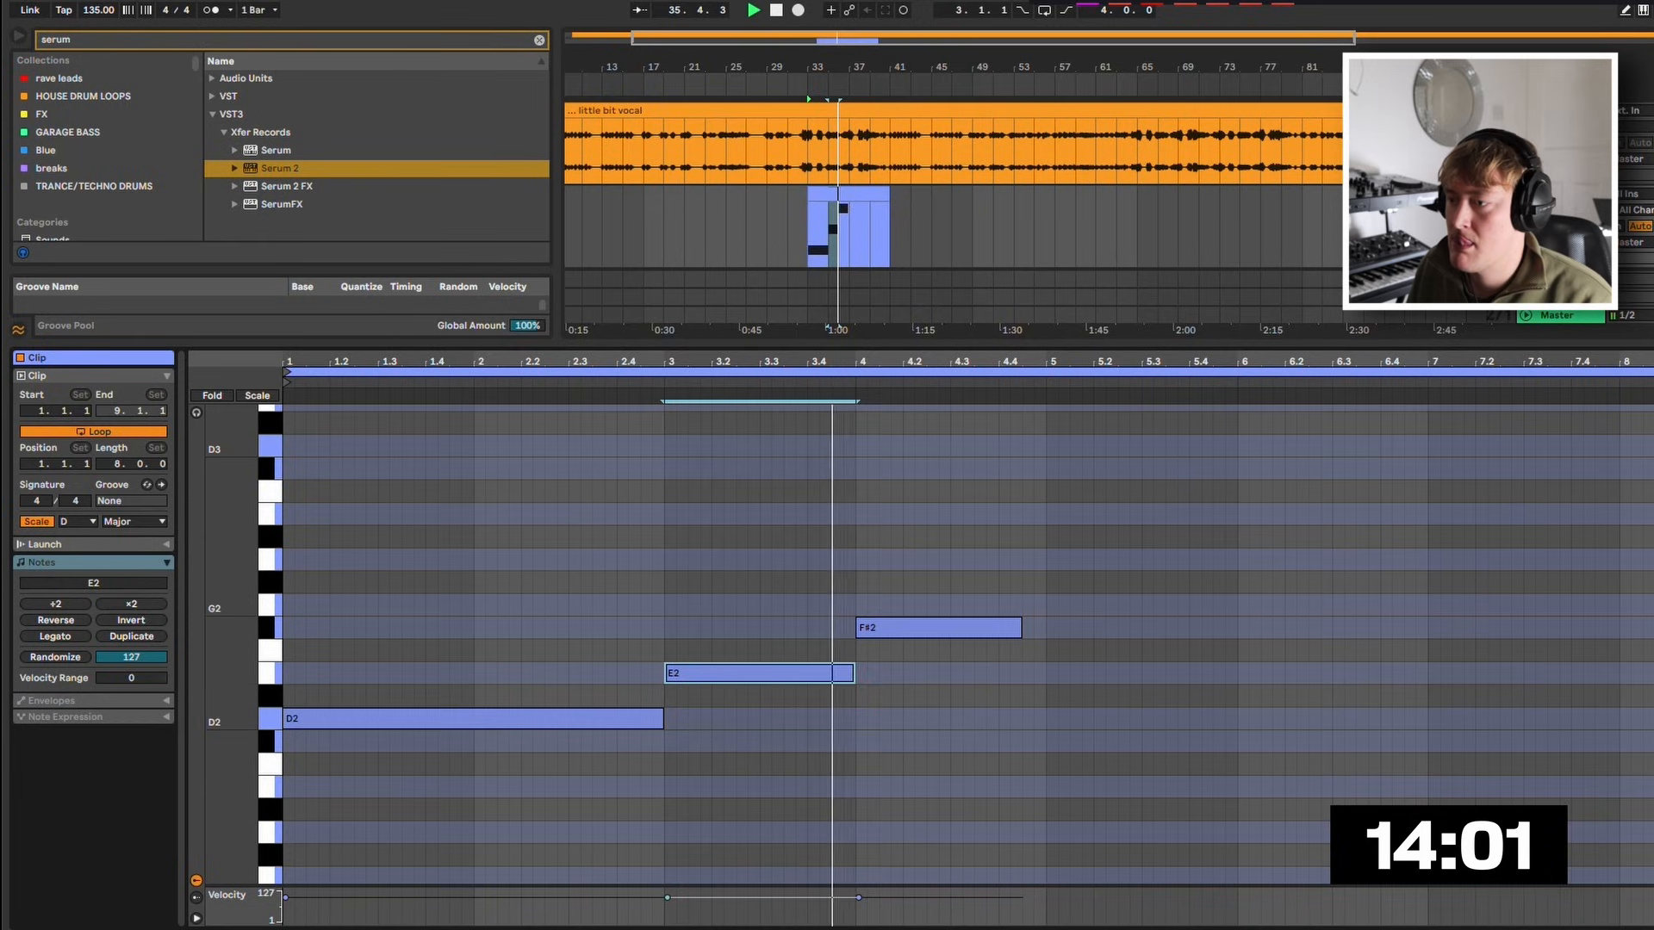
{"action": "left_click_drag", "start_coordinate": [1021, 628], "coordinate": [1045, 628]}
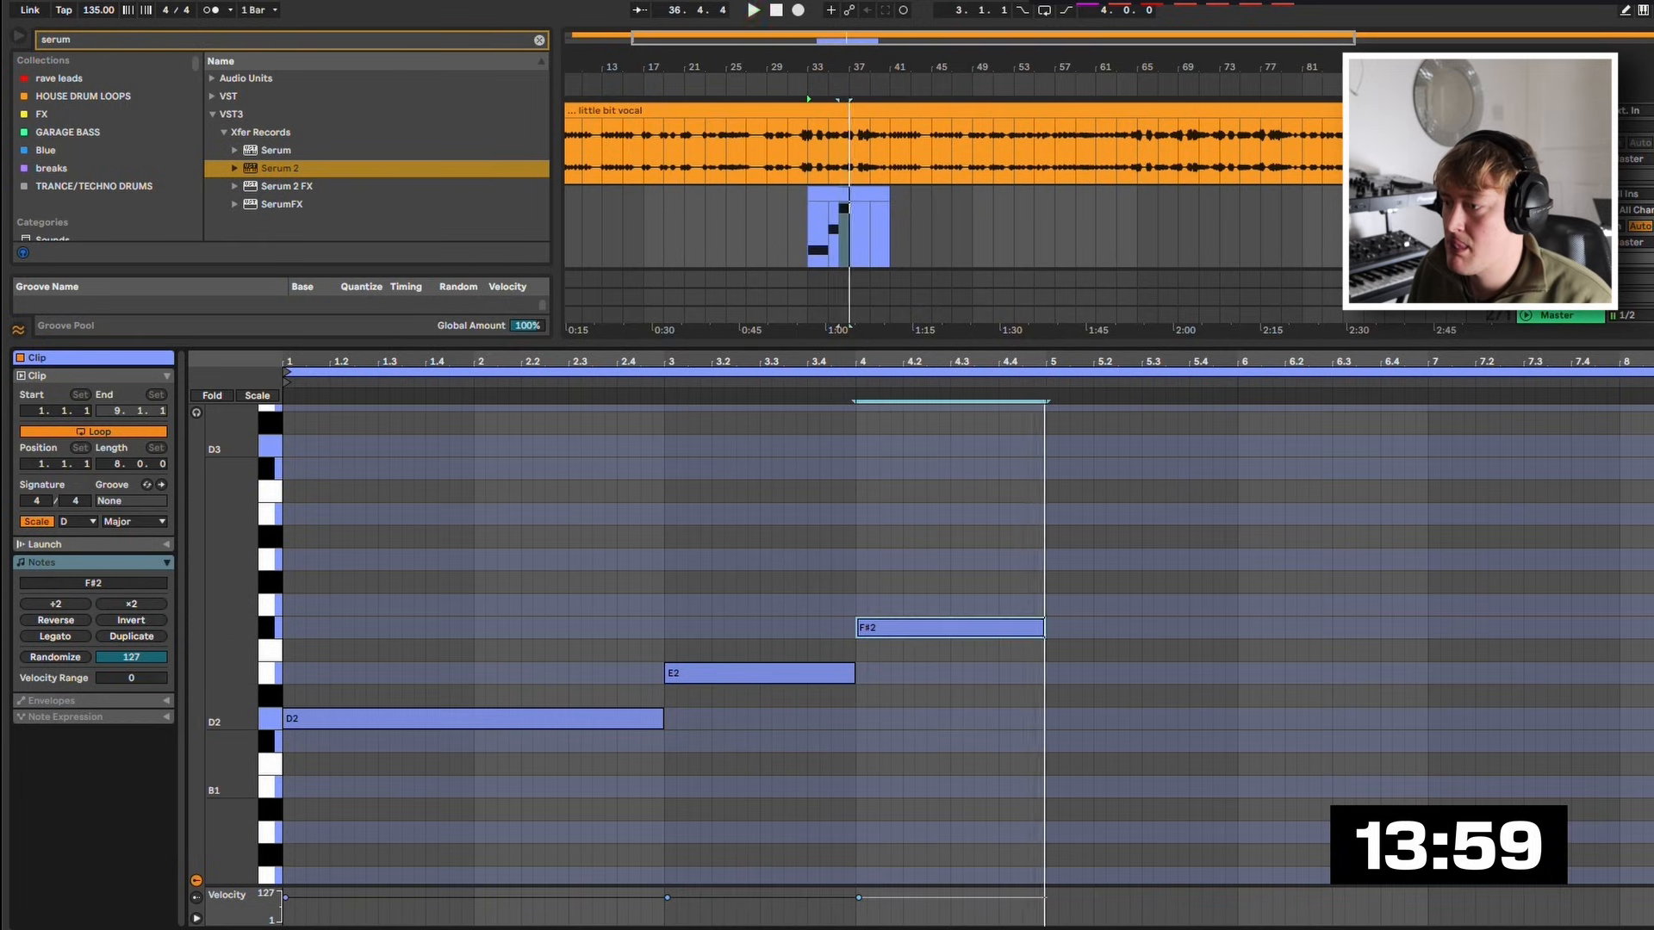
Add a two-bar note starting at bar 5 and set its pitch to C#2.
{"action": "double_click", "coordinate": [1052, 719]}
{"action": "left_click_drag", "start_coordinate": [1052, 718], "coordinate": [1426, 718]}
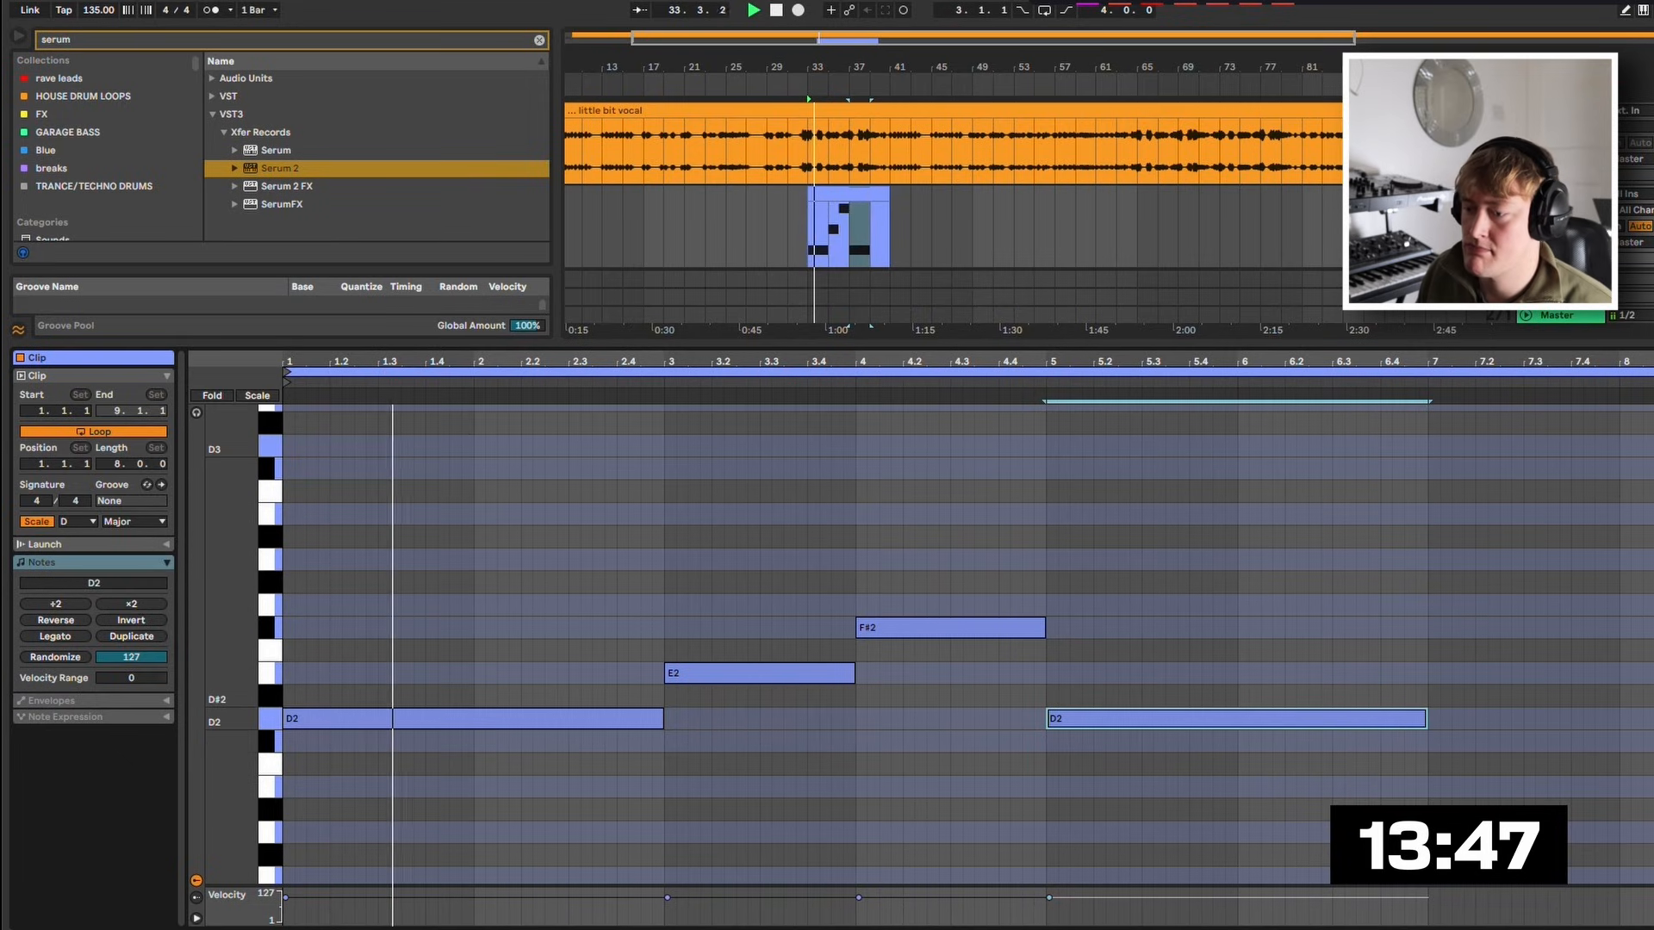
{"action": "left_click_drag", "start_coordinate": [1205, 720], "coordinate": [1204, 743]}
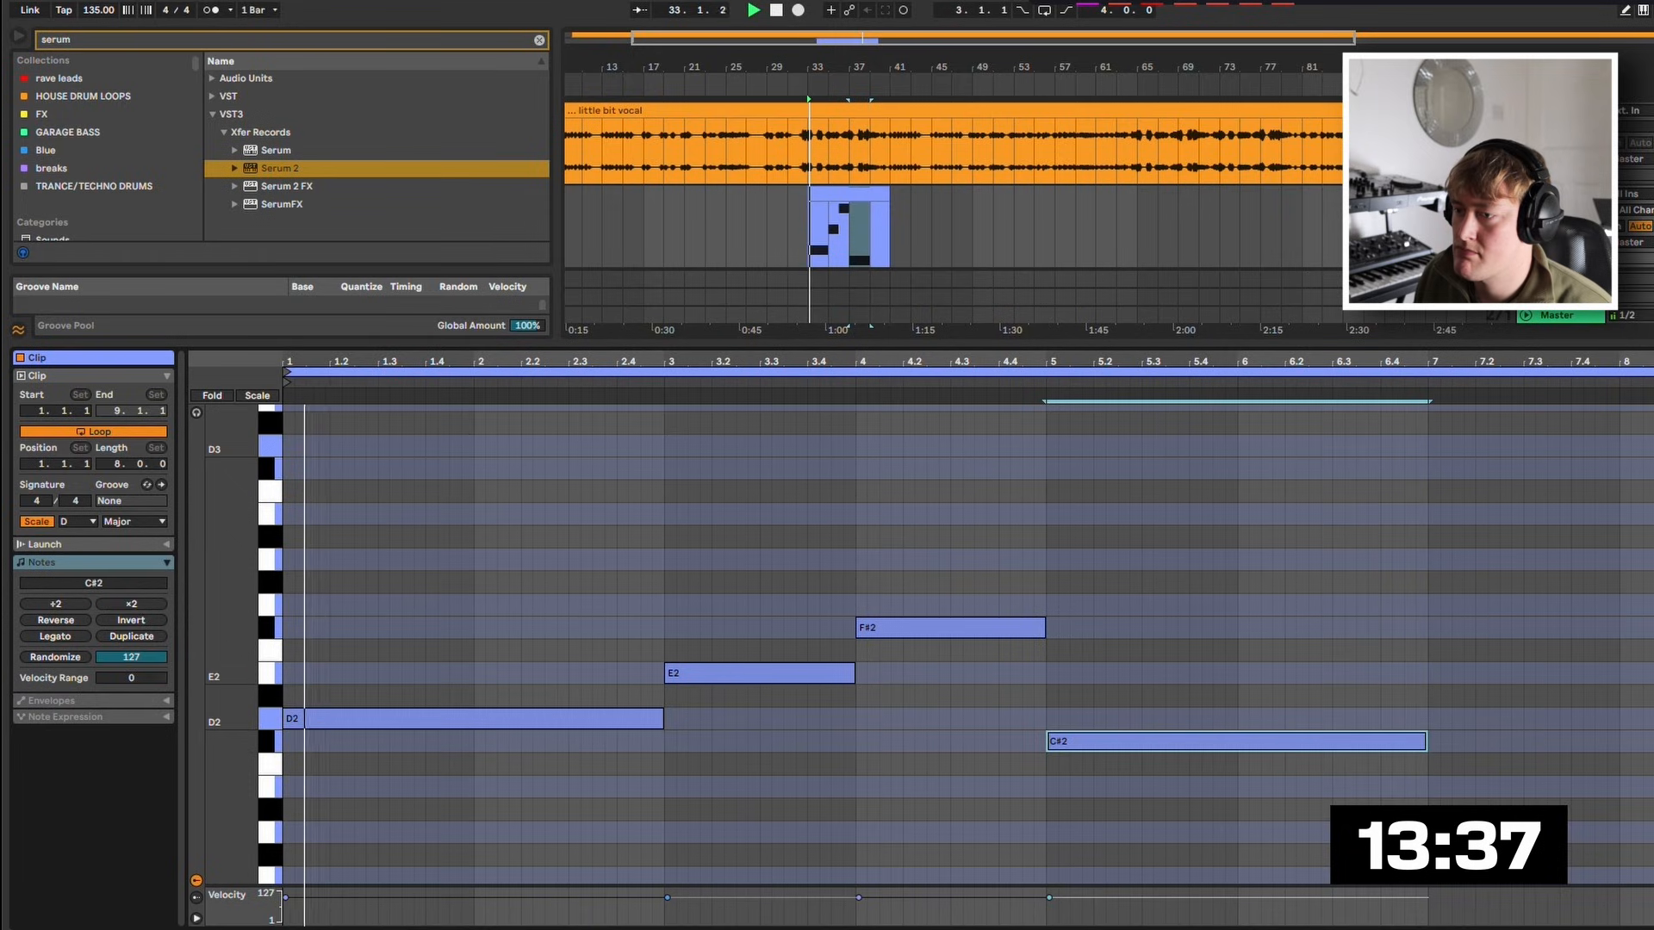
Extend the first D2 note to three bars, move E2 to bar 4 and delete the F#2 note above it.
{"action": "left_click_drag", "start_coordinate": [760, 673], "coordinate": [939, 674]}
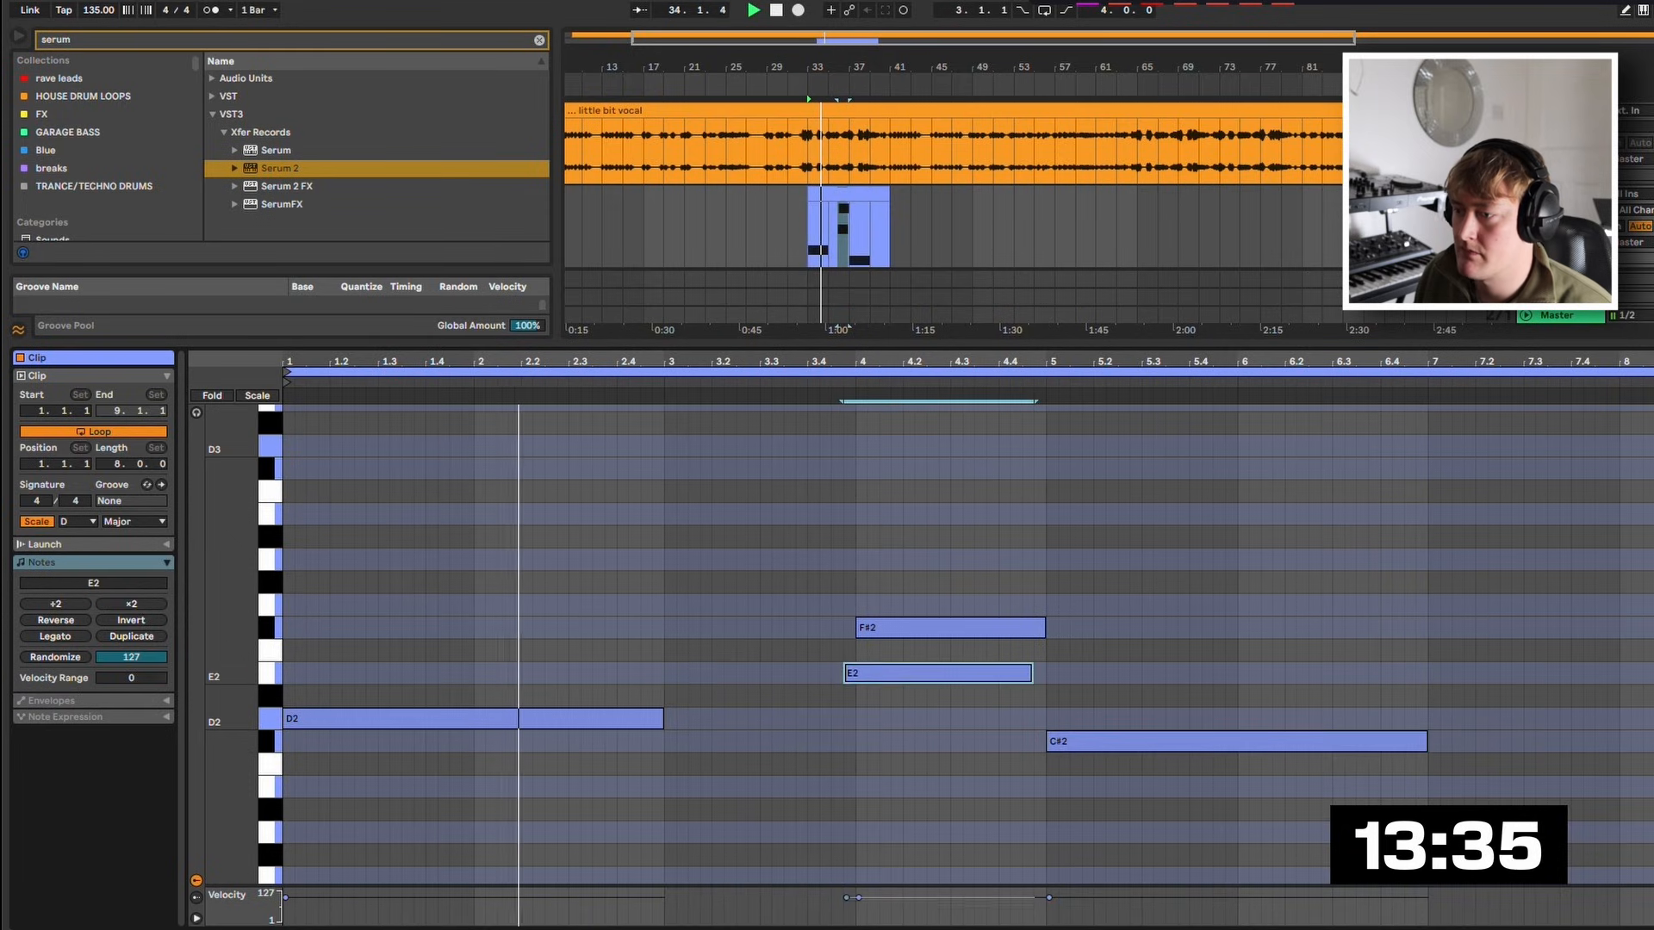
{"action": "left_click_drag", "start_coordinate": [662, 718], "coordinate": [854, 719]}
{"action": "left_click_drag", "start_coordinate": [930, 674], "coordinate": [943, 673]}
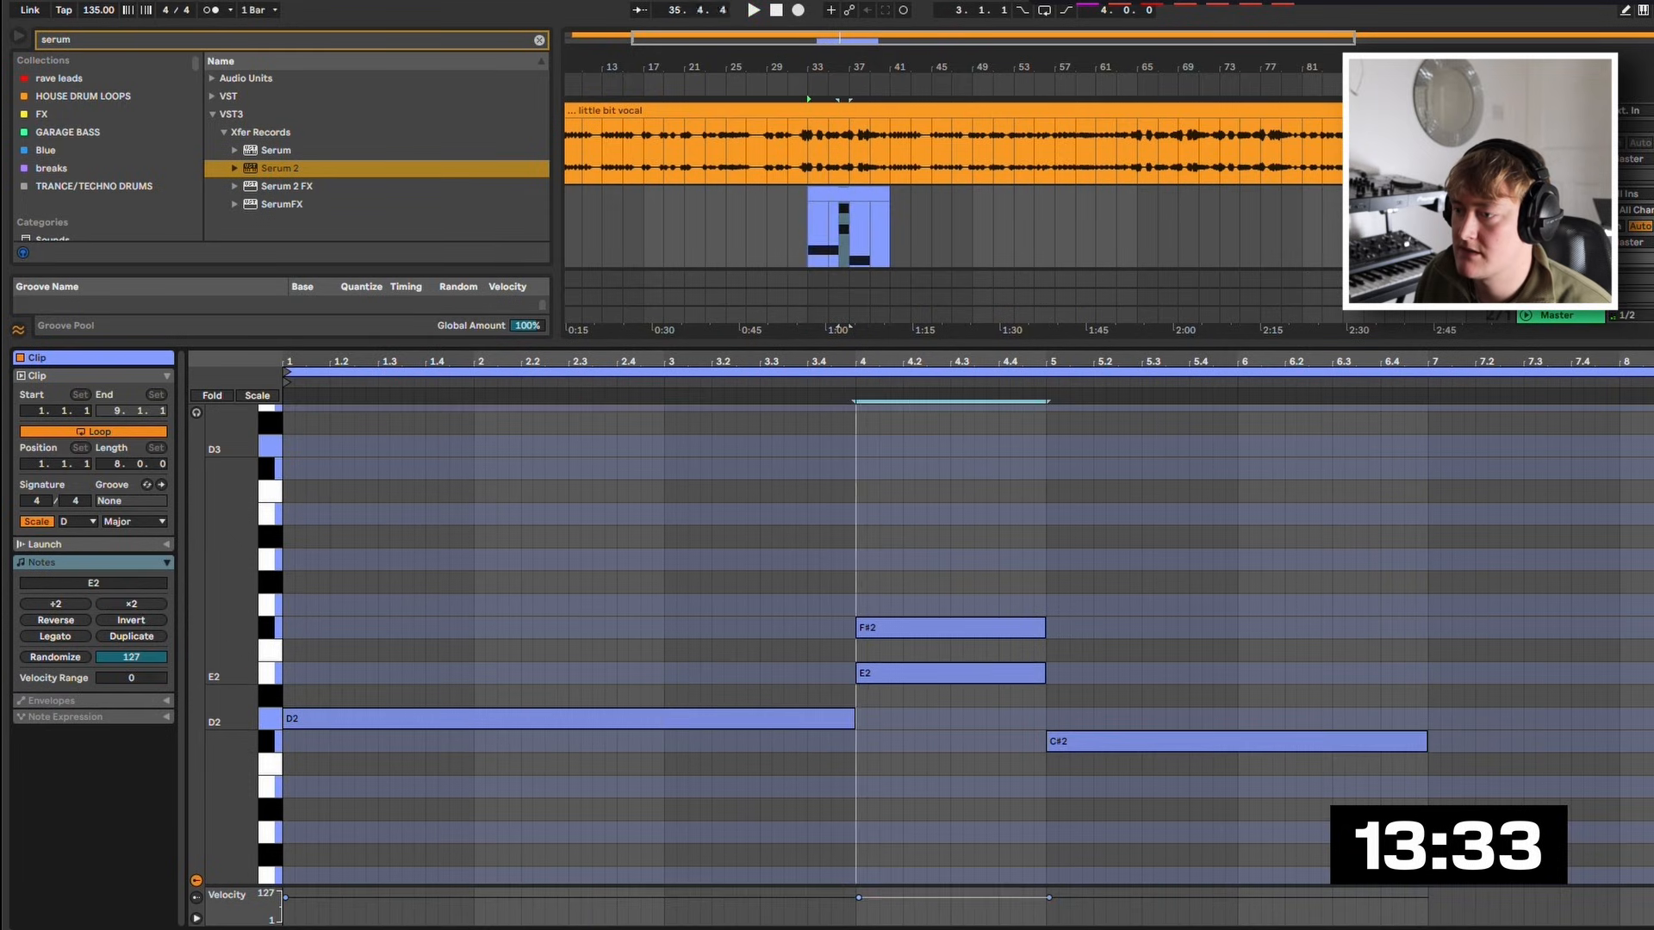
{"action": "key", "text": "space"}
{"action": "double_click", "coordinate": [942, 628]}
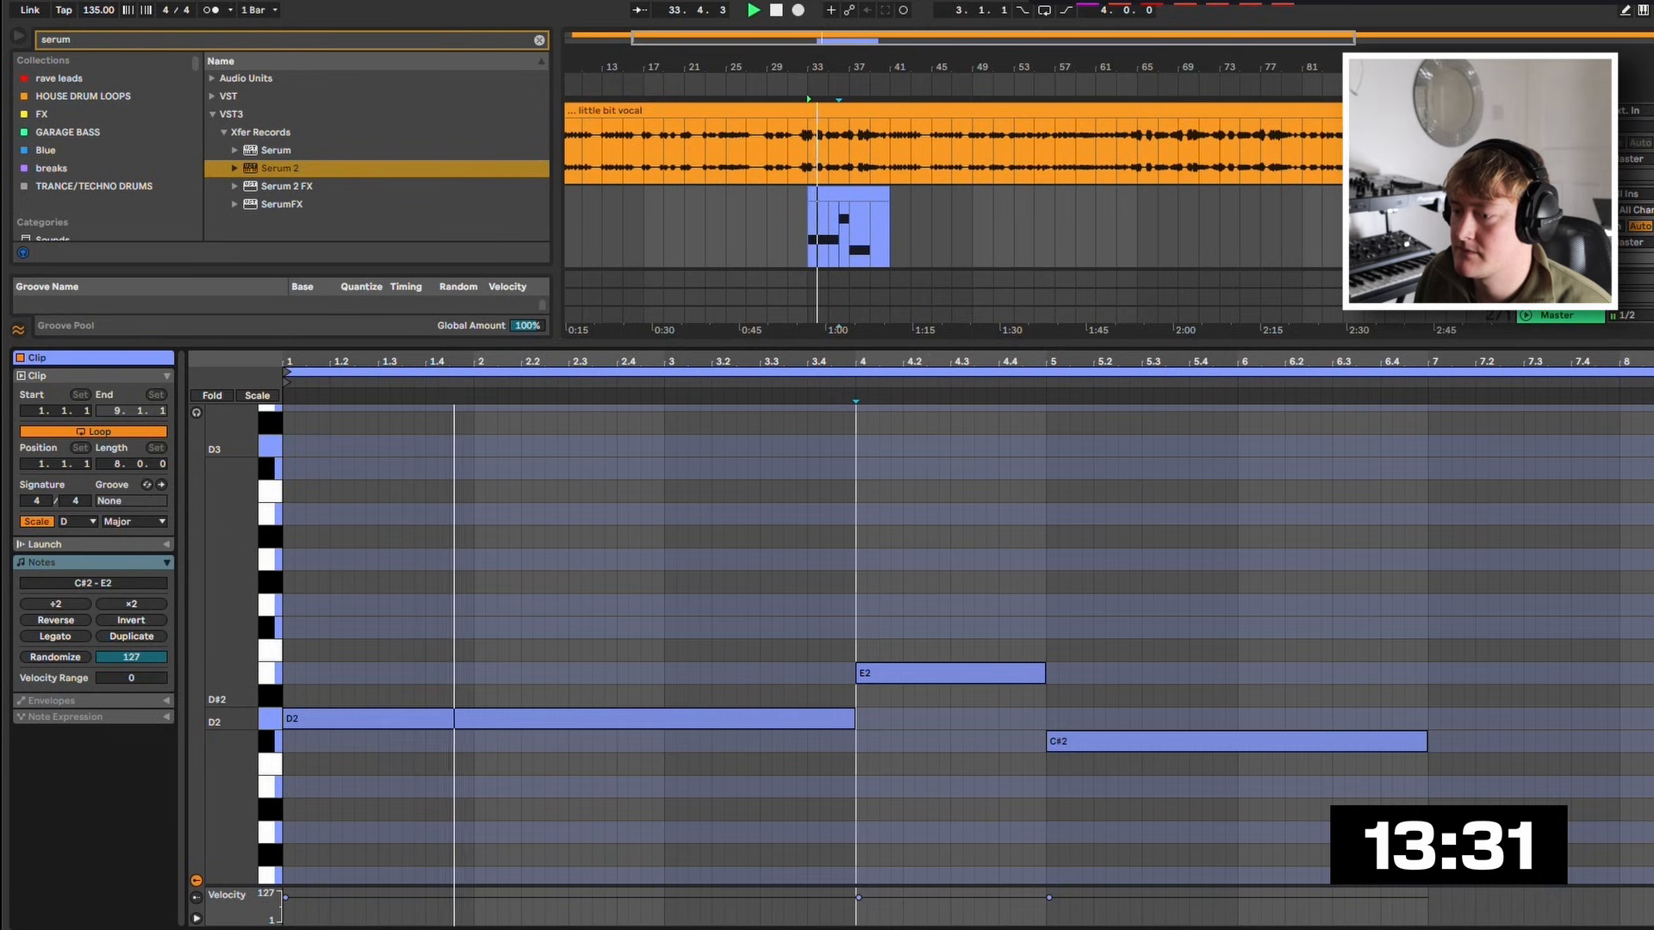
Raise the two-bar note at bar 5 to F#2 and follow it with one-bar C#2 and B1 notes in bars 7 and 8.
{"action": "left_click_drag", "start_coordinate": [1120, 741], "coordinate": [1120, 628]}
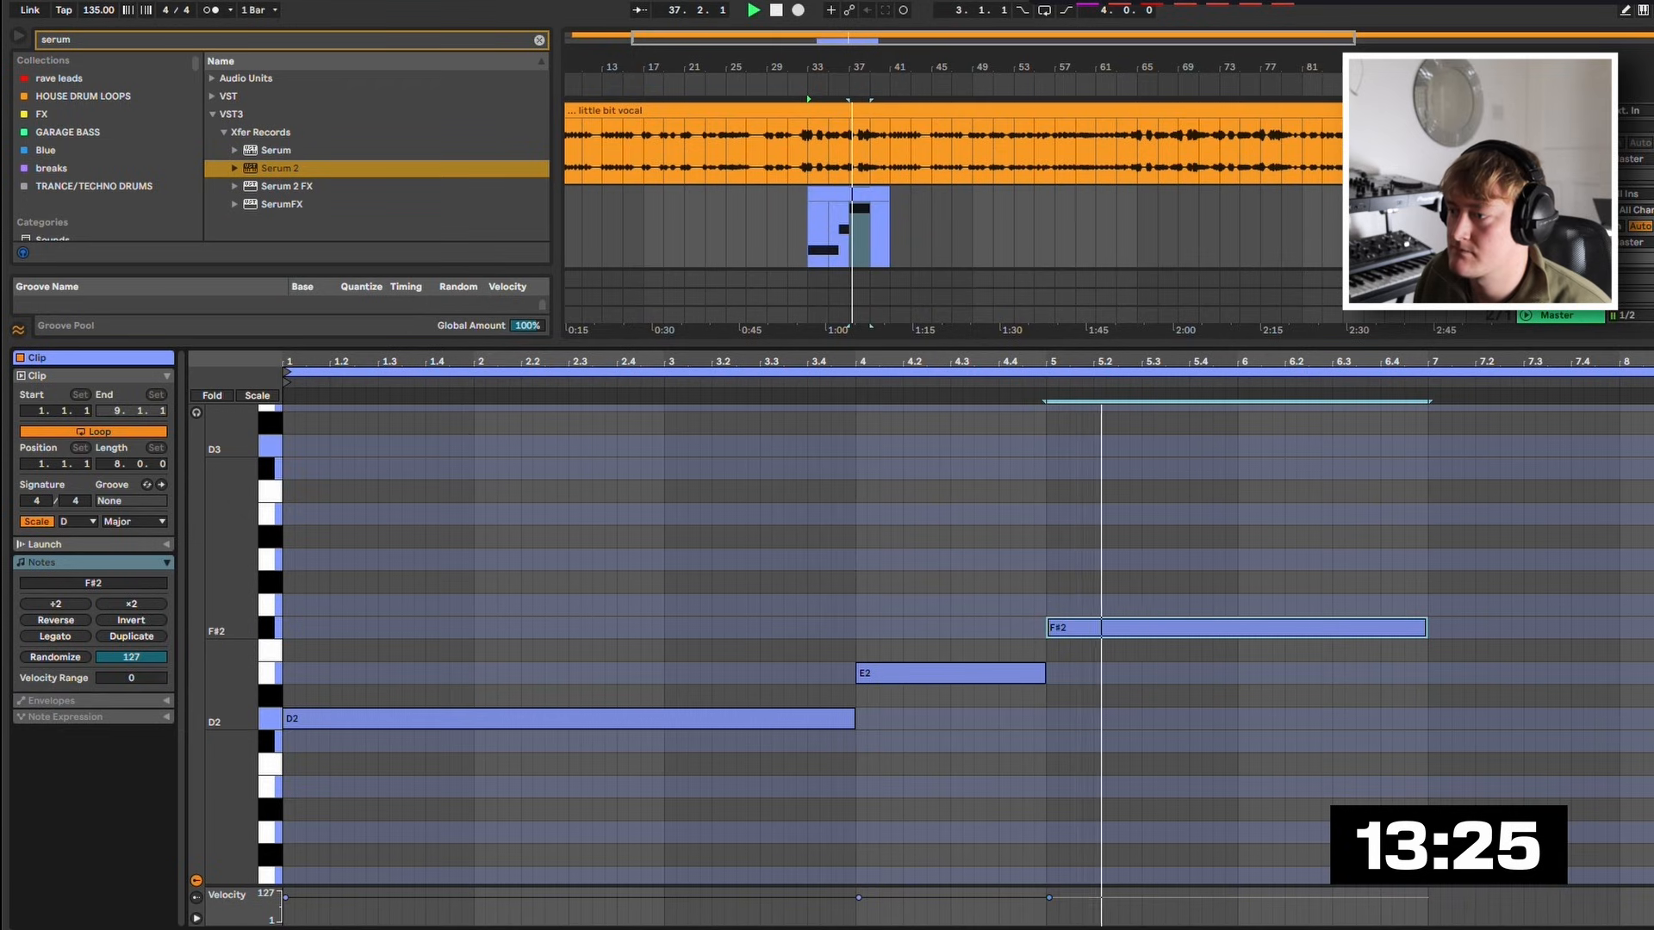
{"action": "left_click_drag", "start_coordinate": [1120, 628], "coordinate": [1501, 741]}
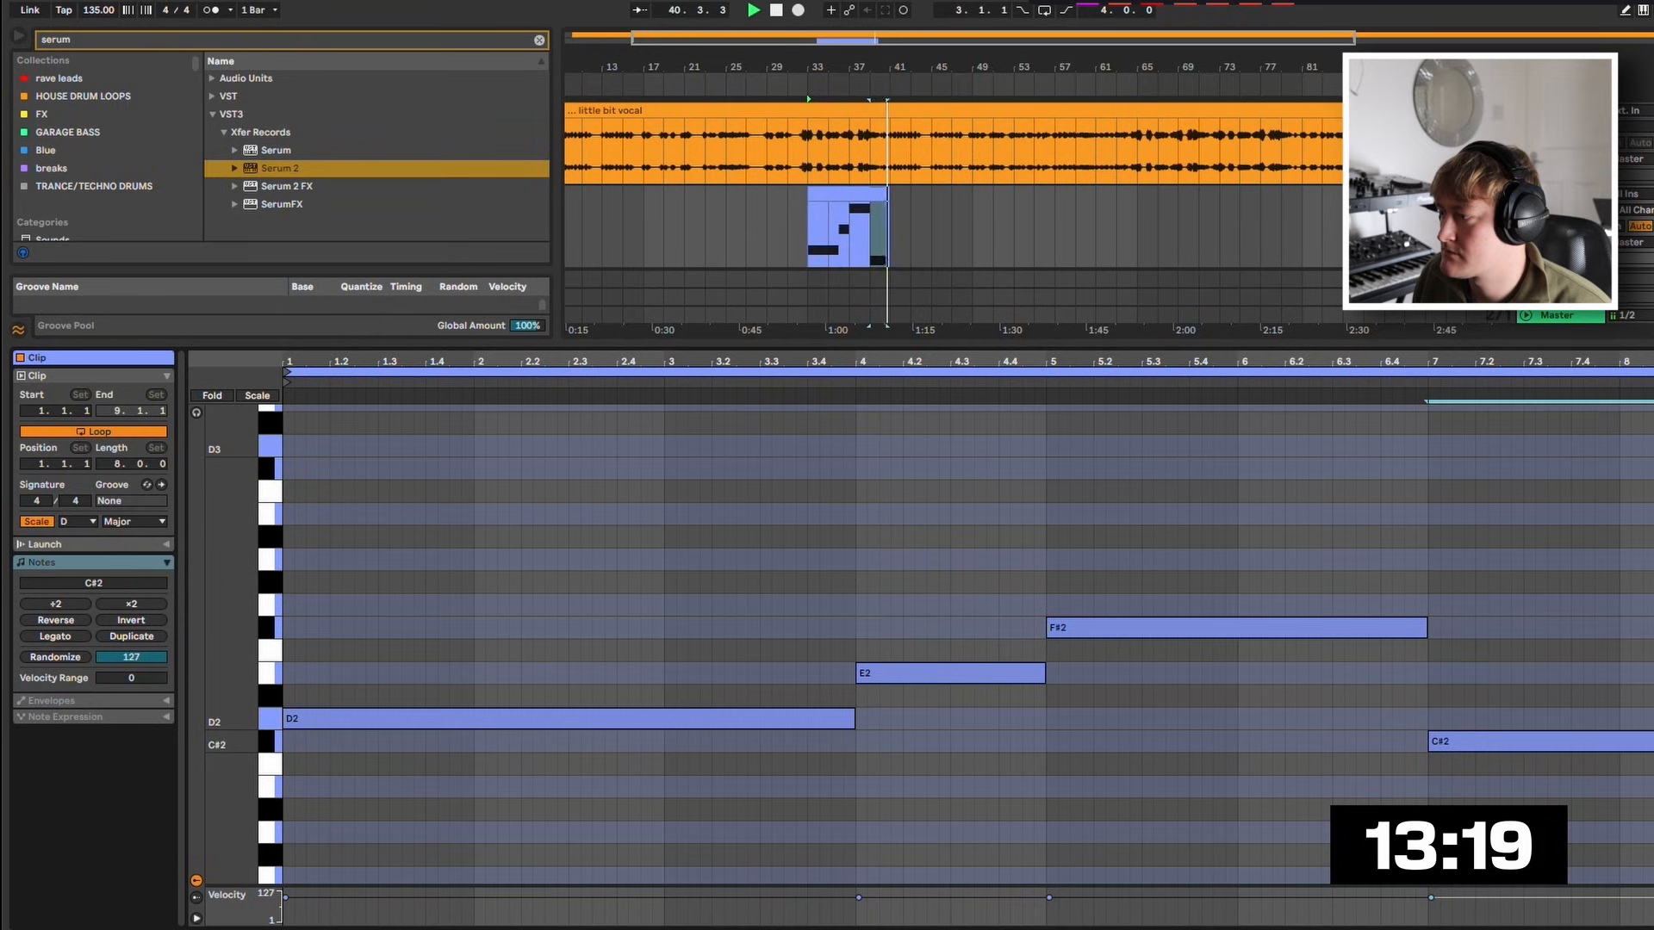
{"action": "key", "text": "shift+Left"}
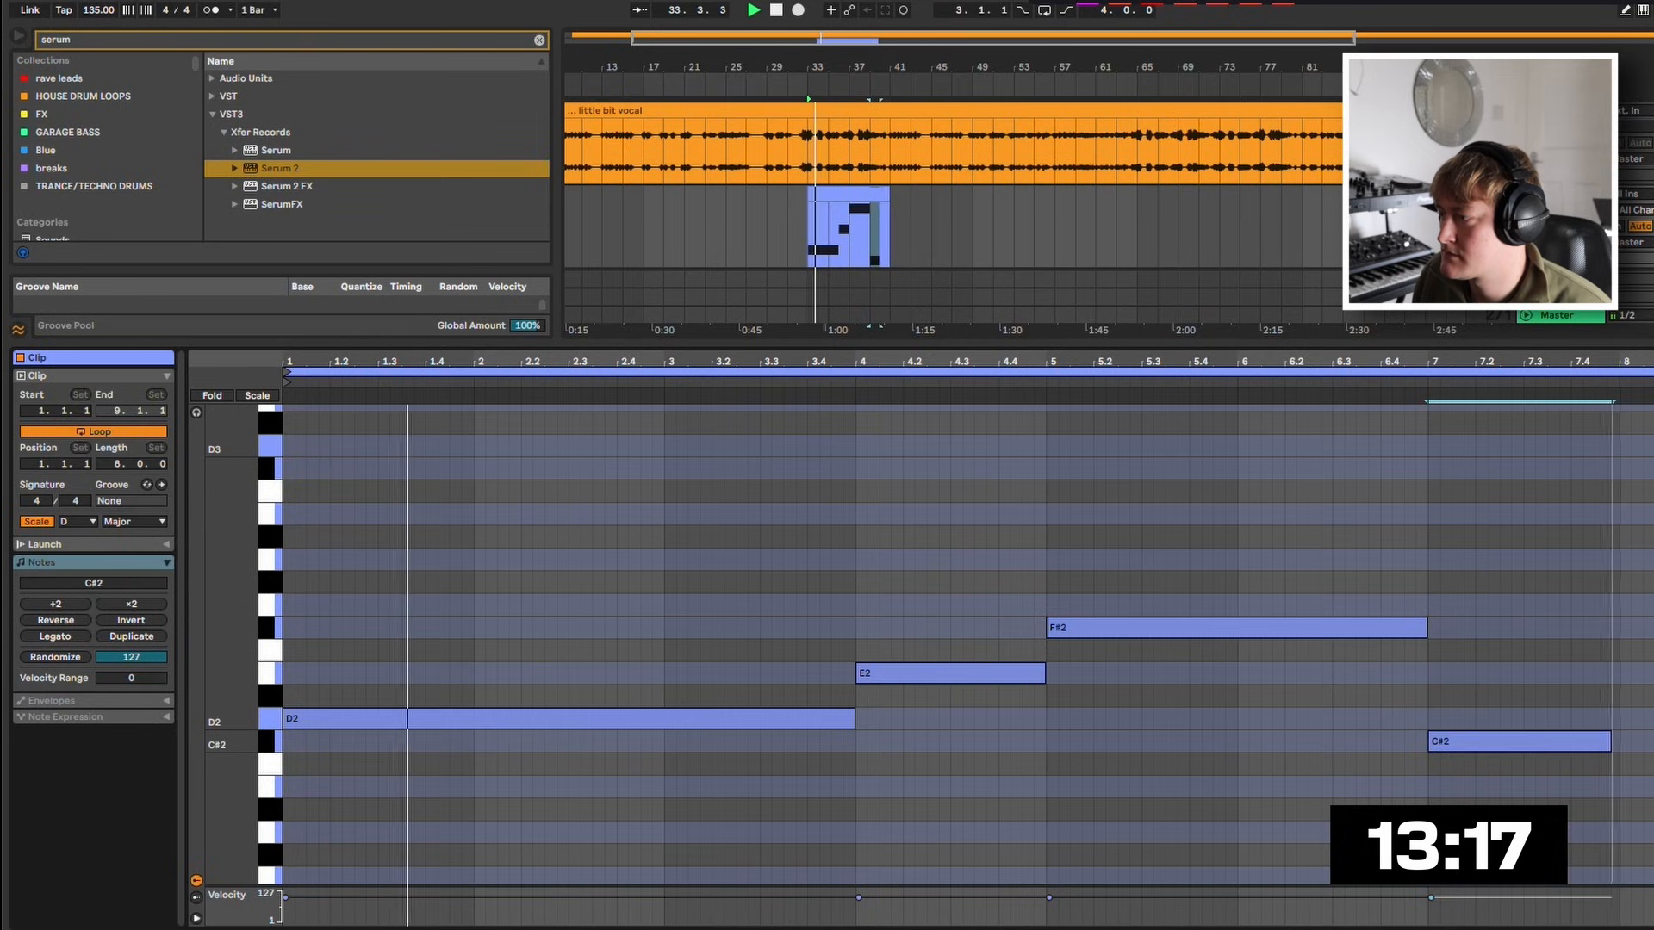
{"action": "key", "text": "shift+Right"}
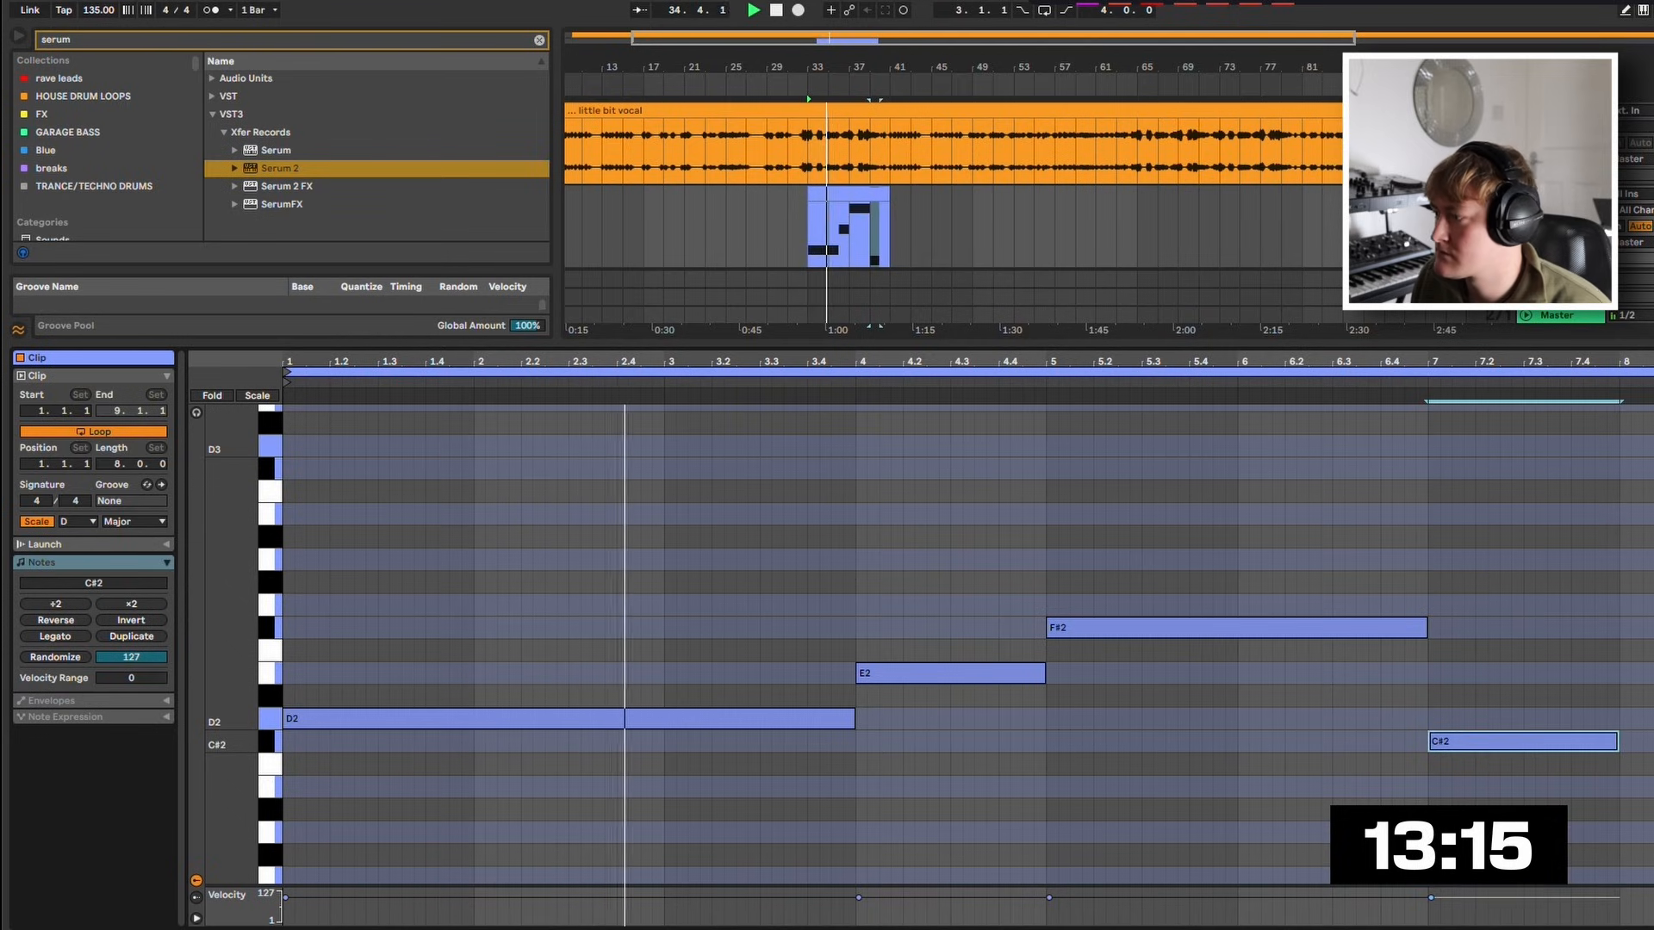
{"action": "key", "text": "ctrl+d"}
{"action": "key", "text": "Down"}
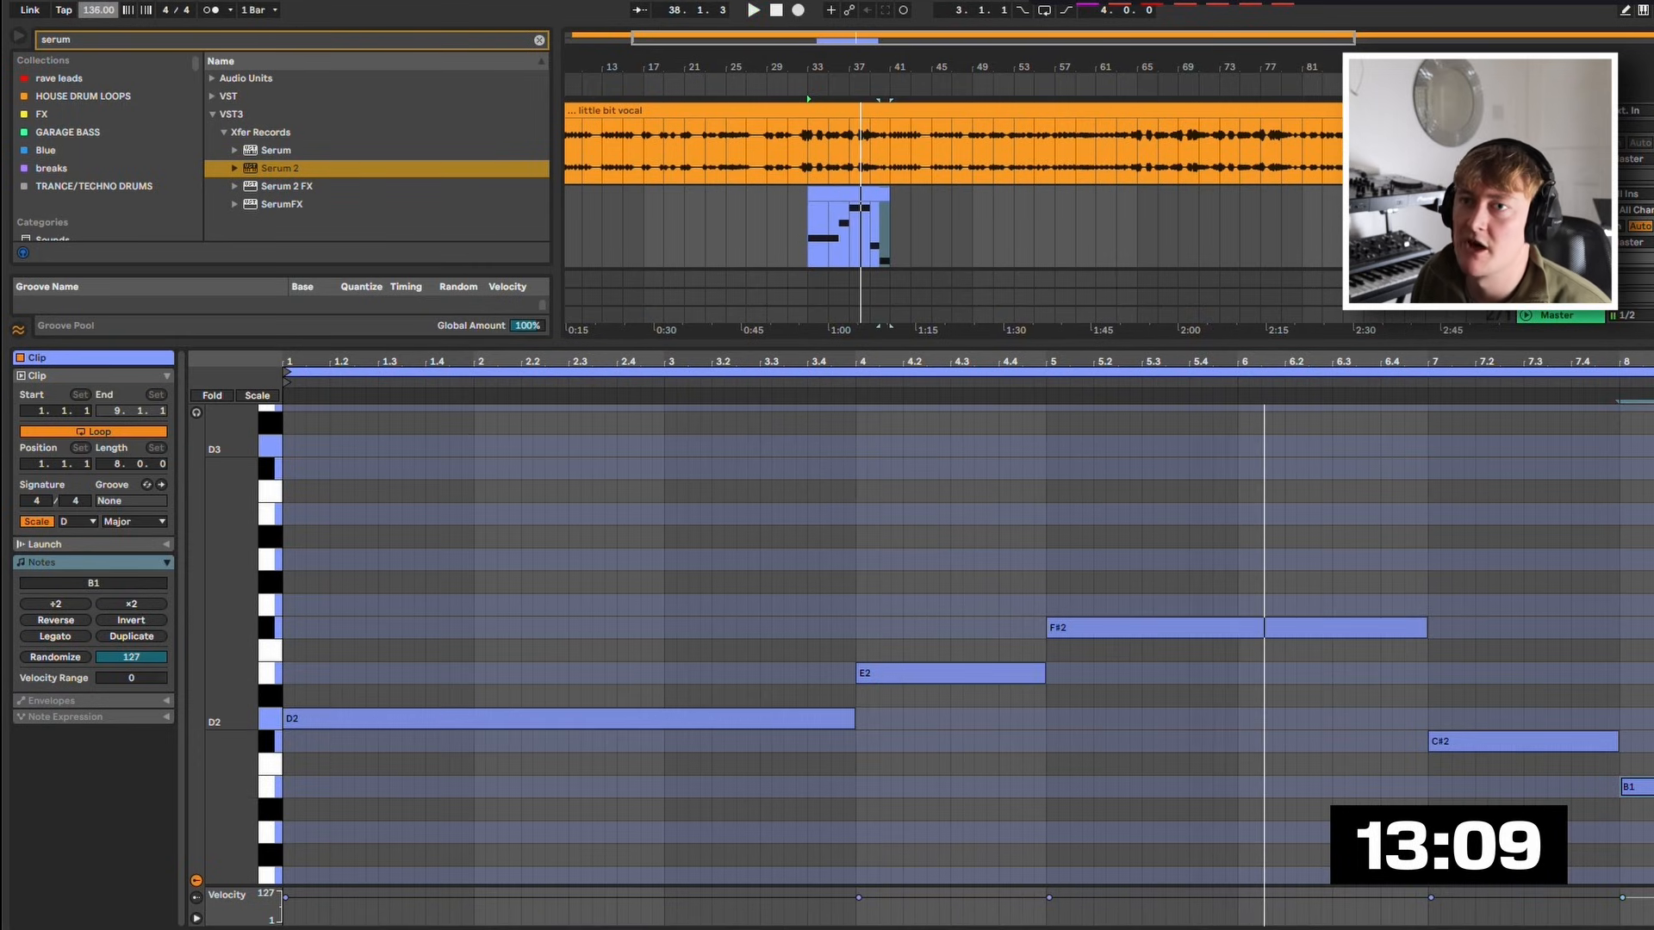
Set the project tempo to 141 BPM and play the bassline with the vocal.
{"action": "key", "text": "Up"}
{"action": "key", "text": "Up"}
{"action": "key", "text": "Up"}
{"action": "key", "text": "Up"}
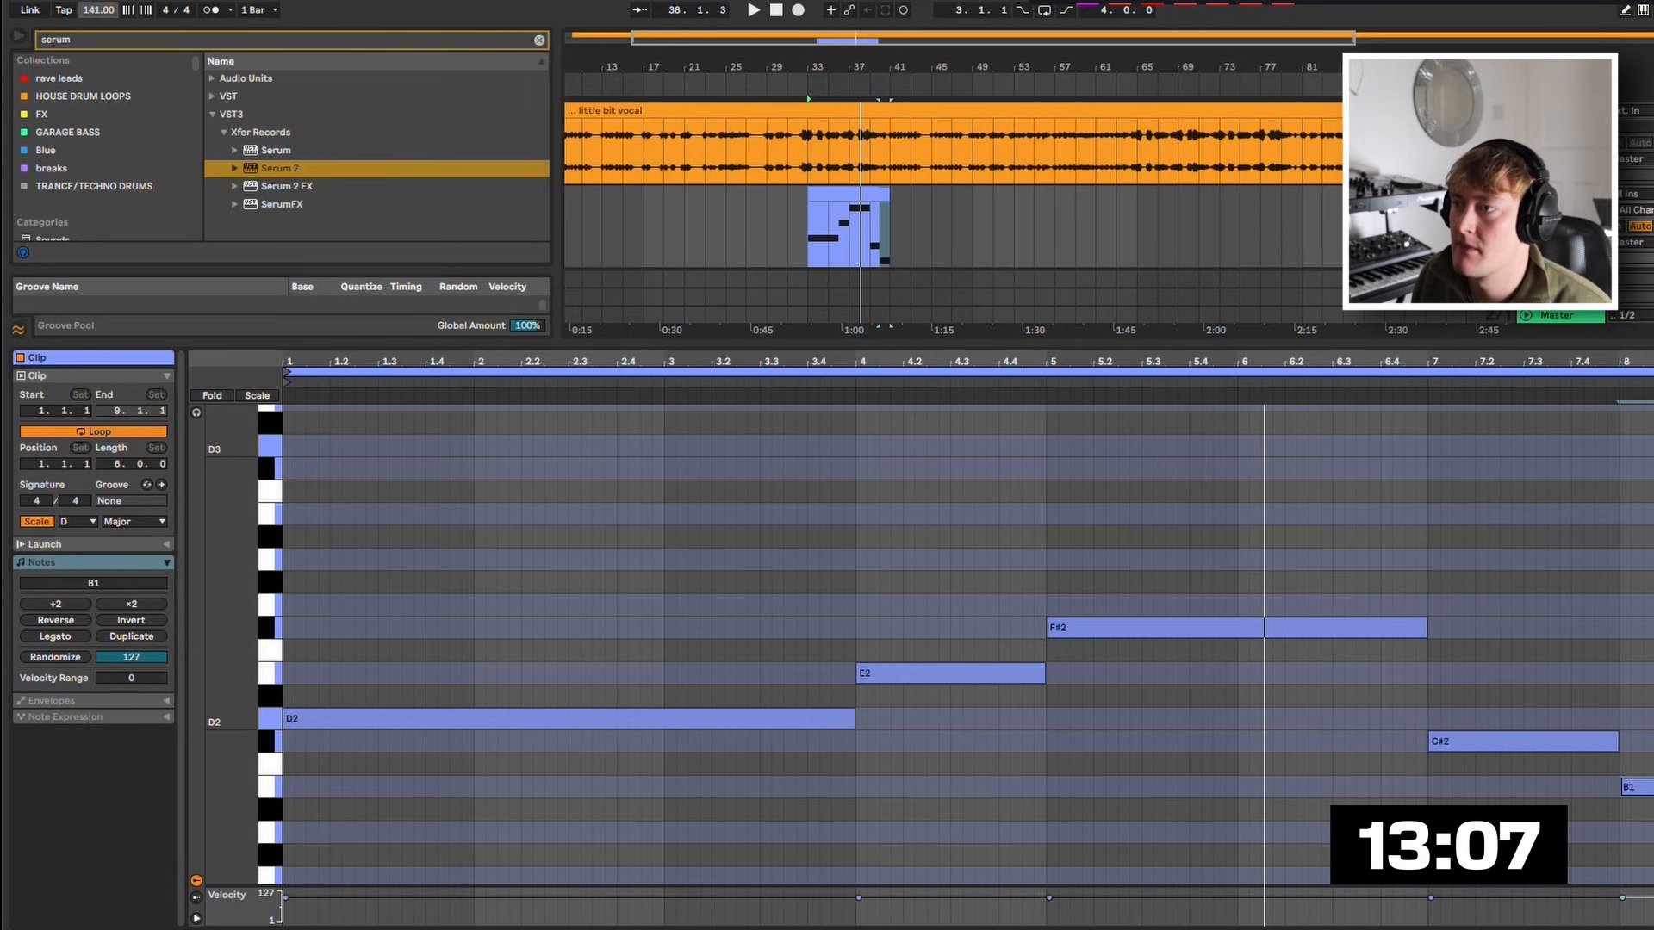
{"action": "key", "text": "space"}
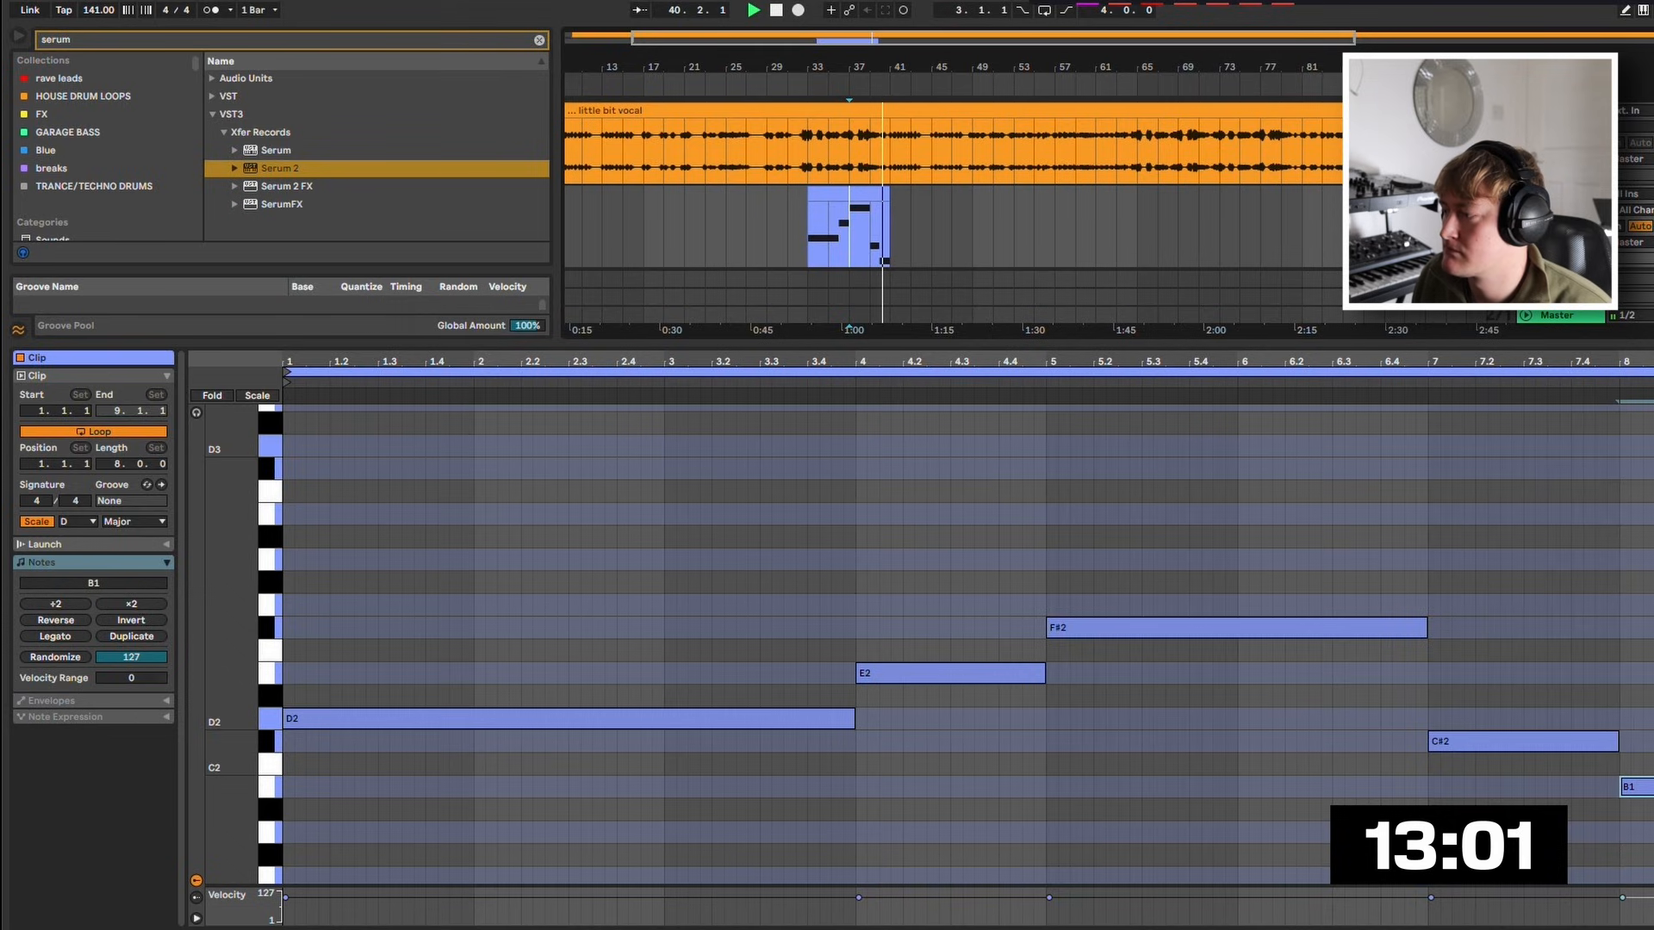
{"action": "key", "text": "space"}
Raise the final note in bar 8 to D2 and play the clip from the start.
{"action": "key", "text": "Up"}
{"action": "key", "text": "Up"}
{"action": "key", "text": "Up"}
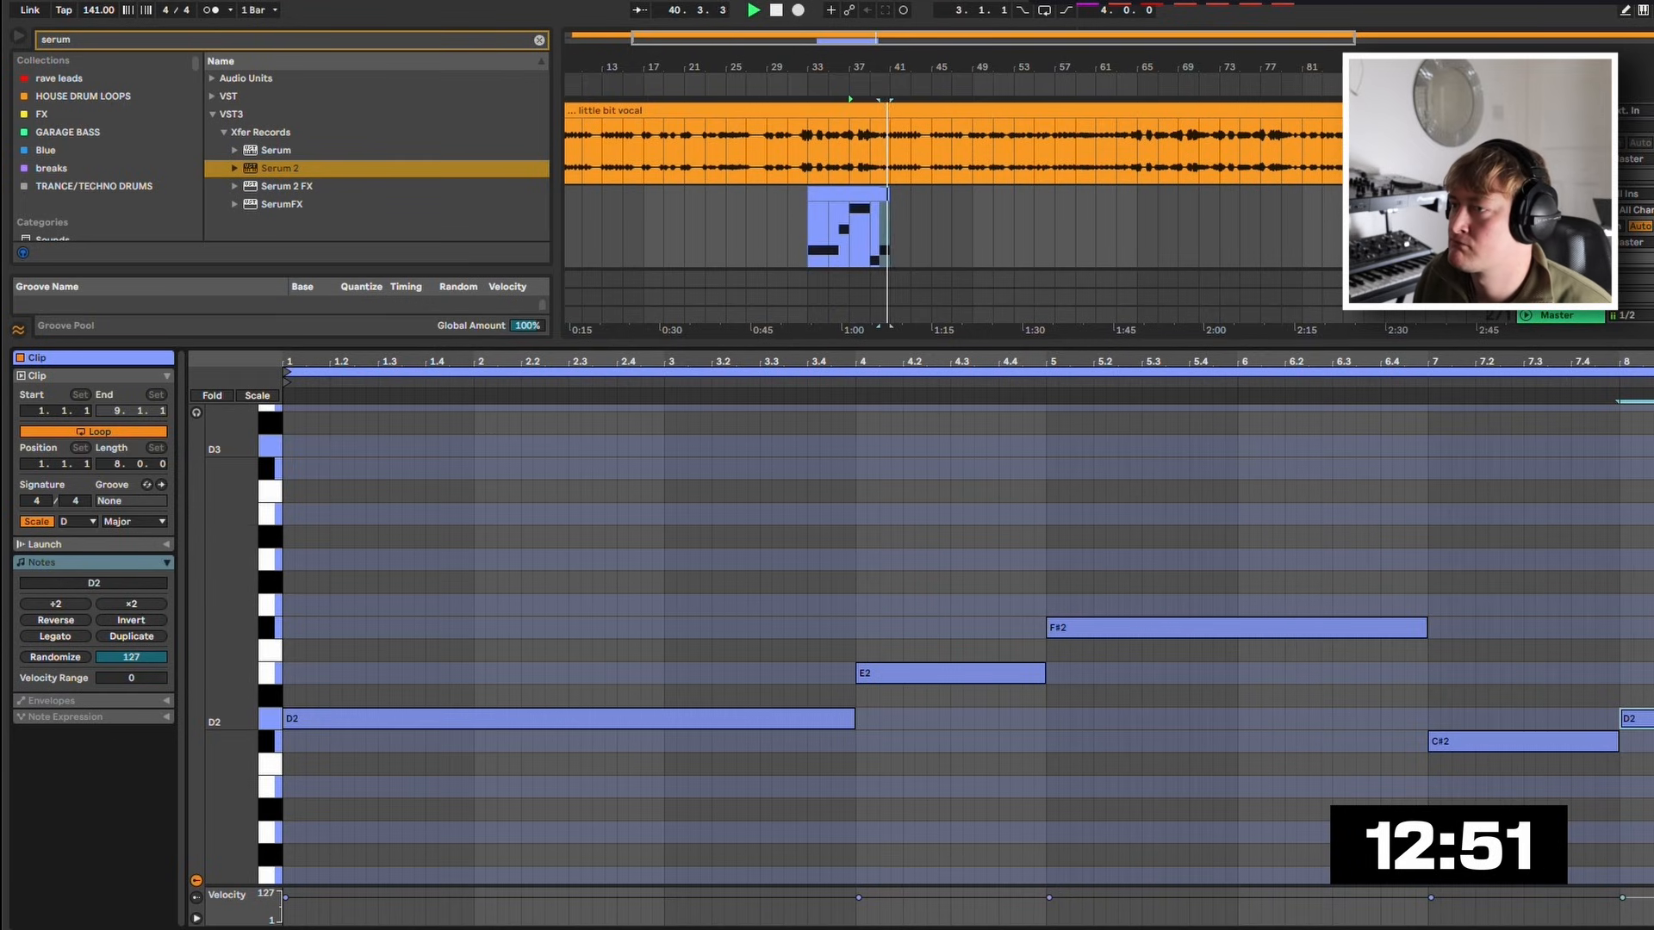
{"action": "key", "text": "space"}
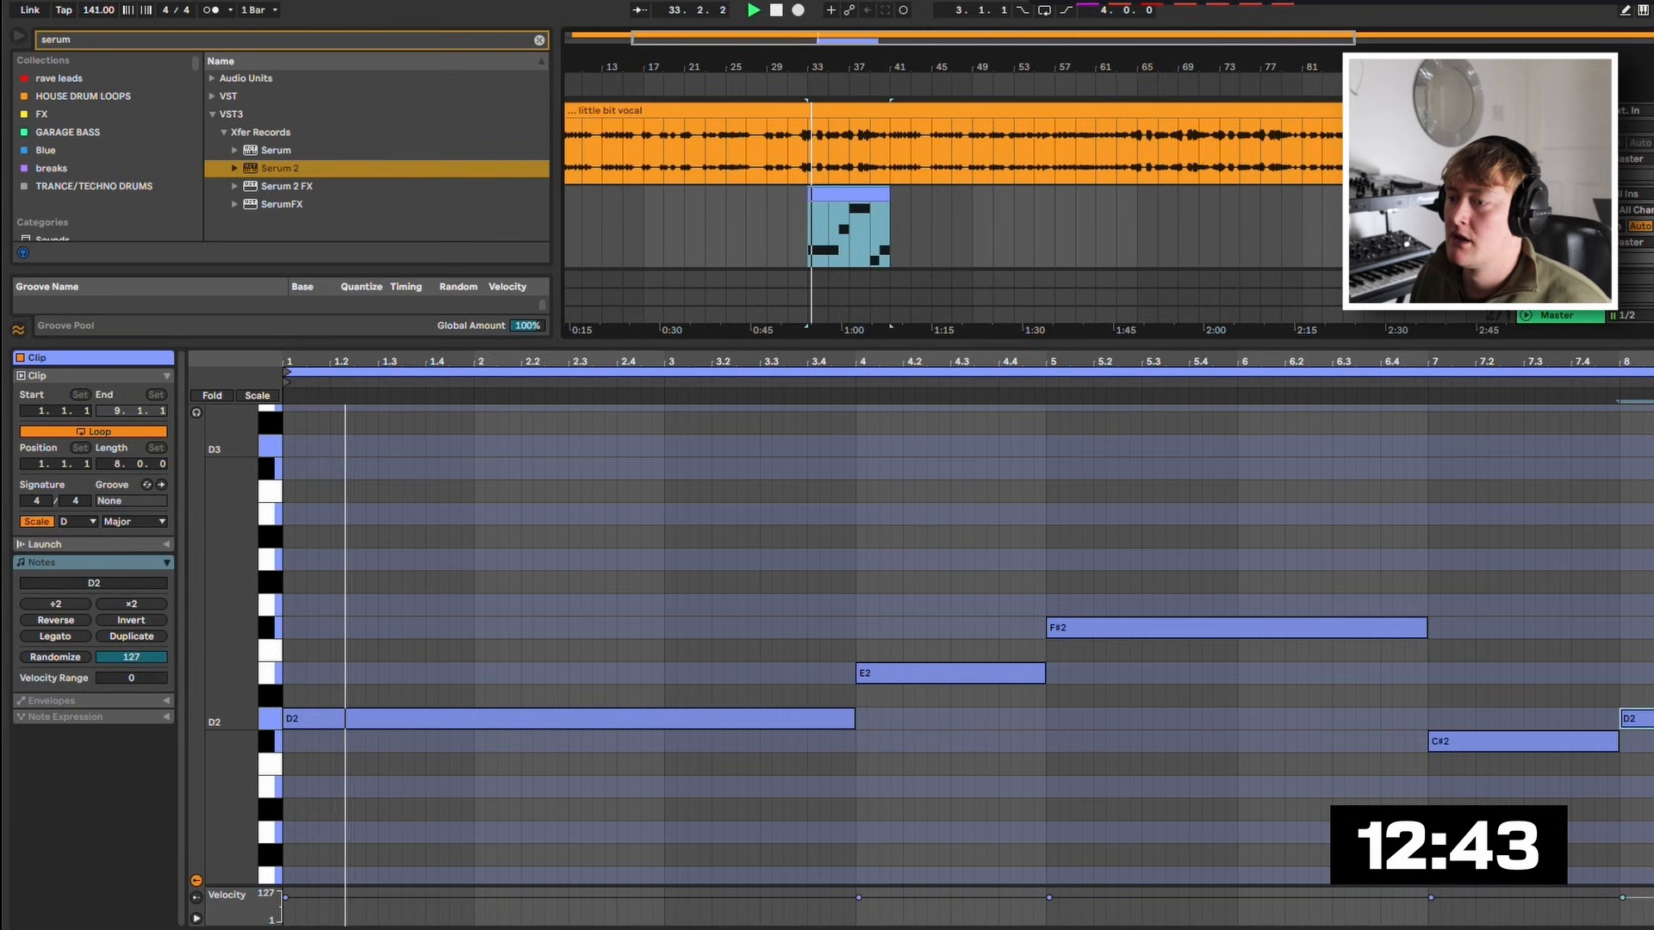
Try the bar 4 note at F#2, then return it to E2.
{"action": "left_click", "coordinate": [947, 673]}
{"action": "key", "text": "Up"}
{"action": "key", "text": "Up"}
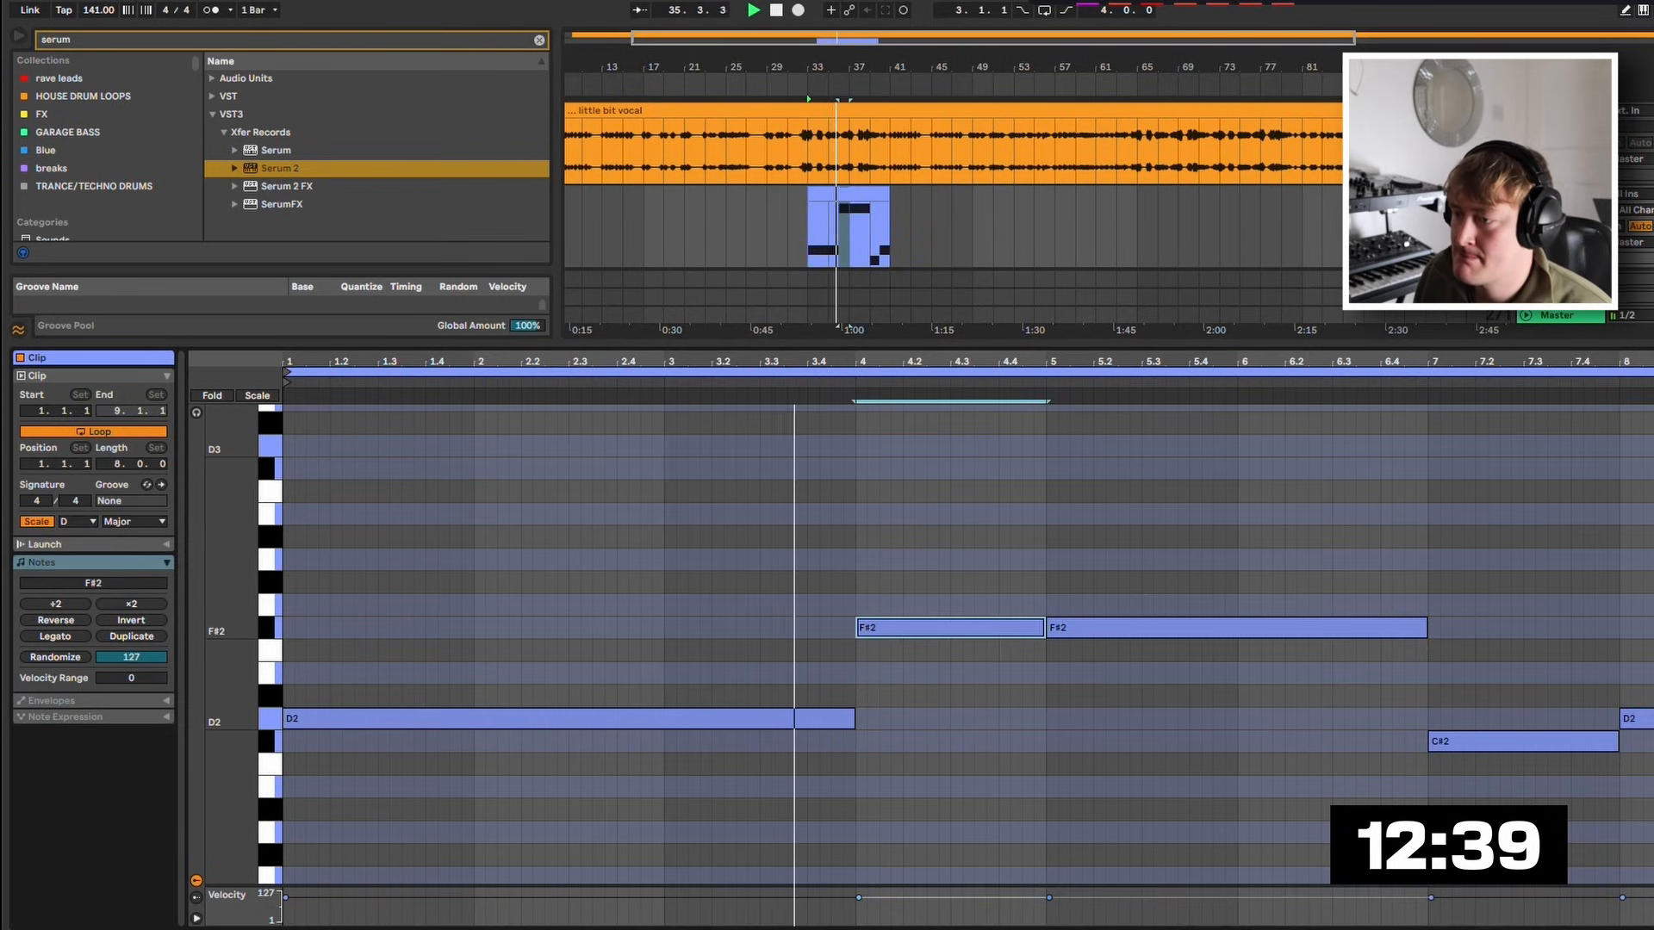
{"action": "key", "text": "Down"}
{"action": "key", "text": "Right"}
{"action": "key", "text": "space"}
{"action": "key", "text": "Left"}
{"action": "key", "text": "Down"}
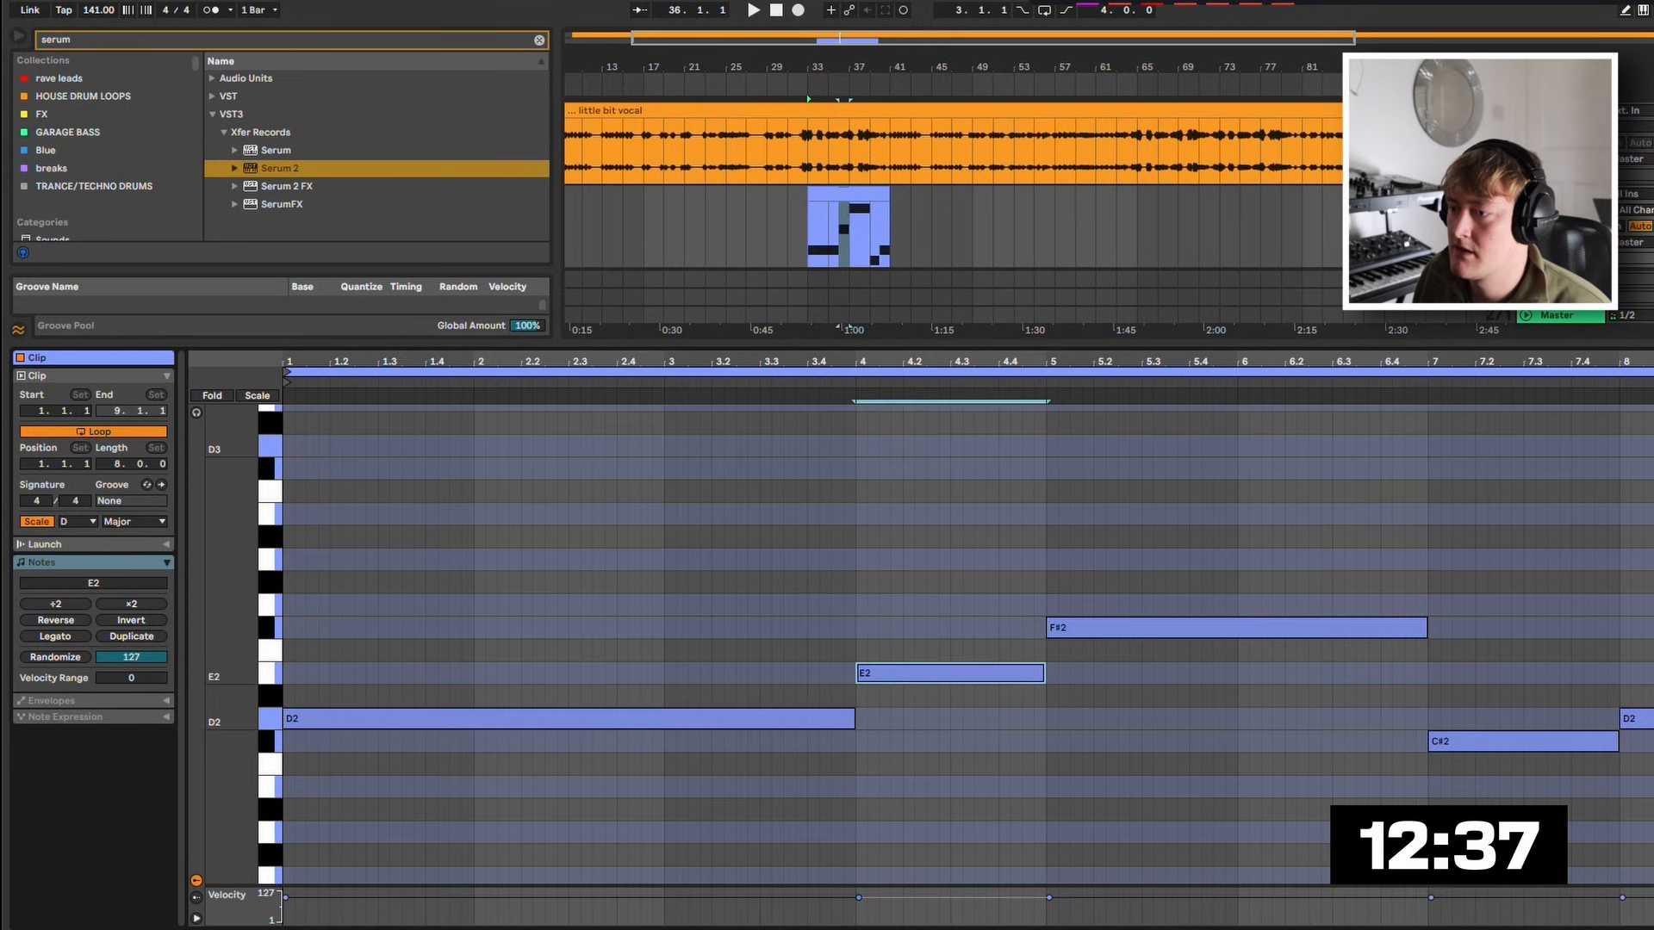
Try a variation with D2 in bars 1–2, E2 in bar 3, F#2 in bar 4 and C#2 across bars 5–6.
{"action": "mouse_move", "coordinate": [853, 718]}
{"action": "left_mouse_down"}
{"action": "mouse_move", "coordinate": [677, 718]}
{"action": "mouse_move", "coordinate": [664, 700]}
{"action": "mouse_move", "coordinate": [841, 673]}
{"action": "mouse_move", "coordinate": [1045, 672]}
{"action": "left_mouse_up"}
{"action": "left_click", "coordinate": [676, 673]}
{"action": "mouse_move", "coordinate": [868, 627]}
{"action": "left_mouse_down"}
{"action": "mouse_move", "coordinate": [1045, 627]}
{"action": "mouse_move", "coordinate": [970, 627]}
{"action": "mouse_move", "coordinate": [1045, 628]}
{"action": "mouse_move", "coordinate": [960, 673]}
{"action": "mouse_move", "coordinate": [855, 672]}
{"action": "left_mouse_up"}
{"action": "left_click_drag", "start_coordinate": [1232, 628], "coordinate": [1232, 741]}
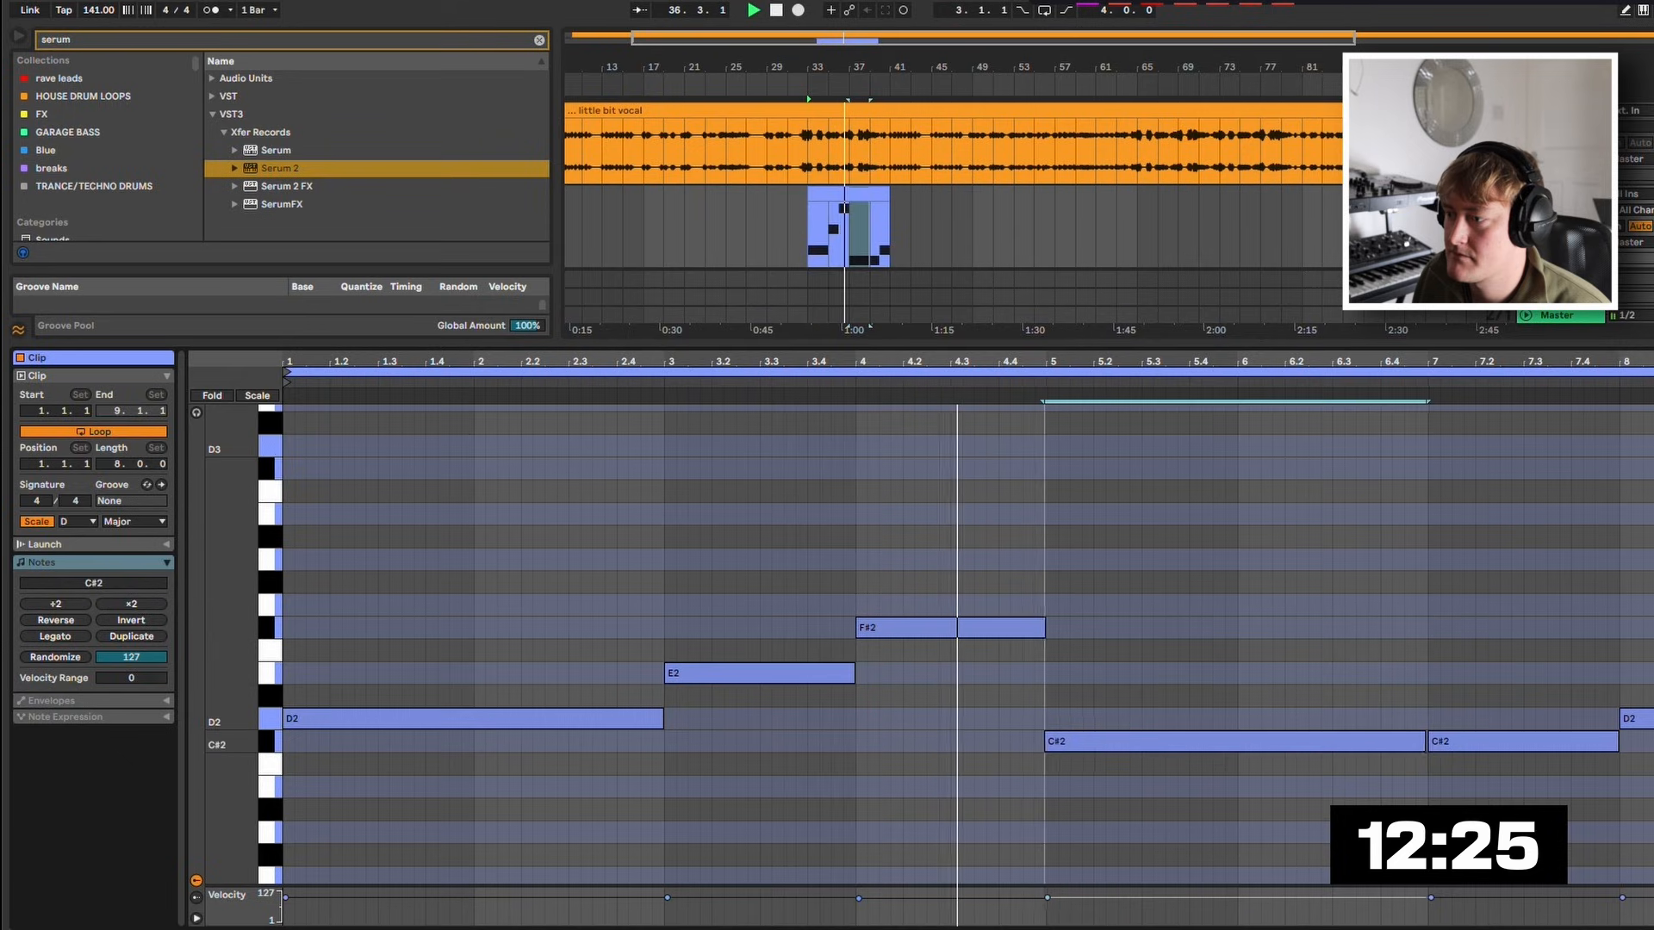
Try the two-bar note at bar 5 as D2 and the bar 7 note as G2.
{"action": "key", "text": "Up"}
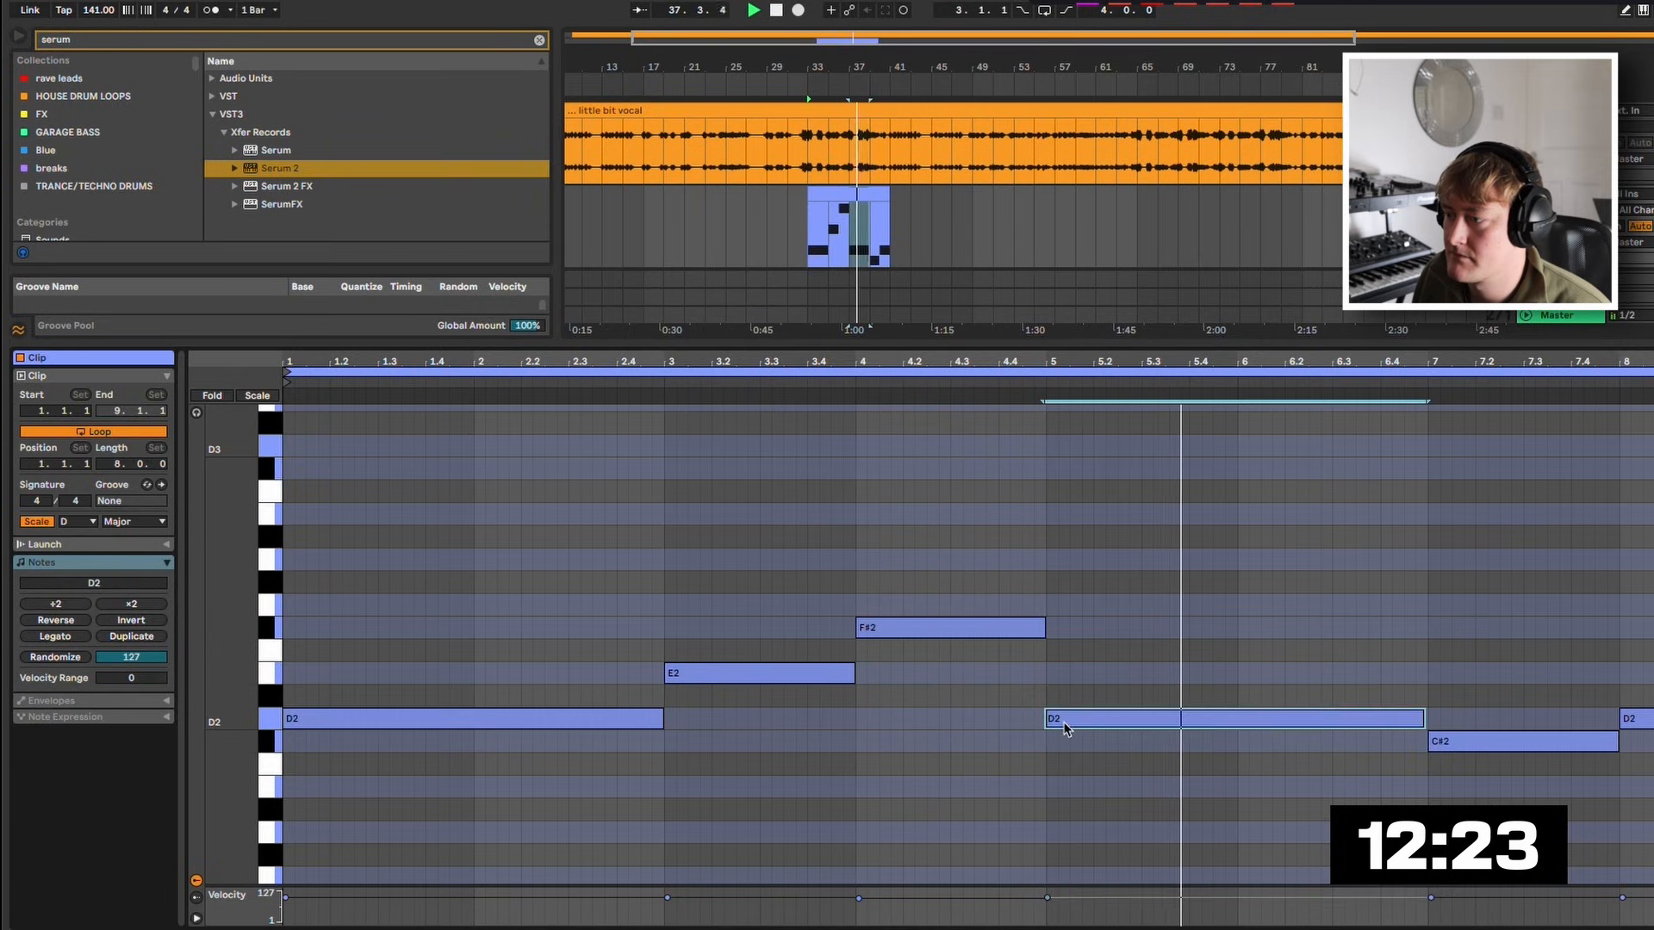
{"action": "left_click_drag", "start_coordinate": [1523, 741], "coordinate": [1523, 605]}
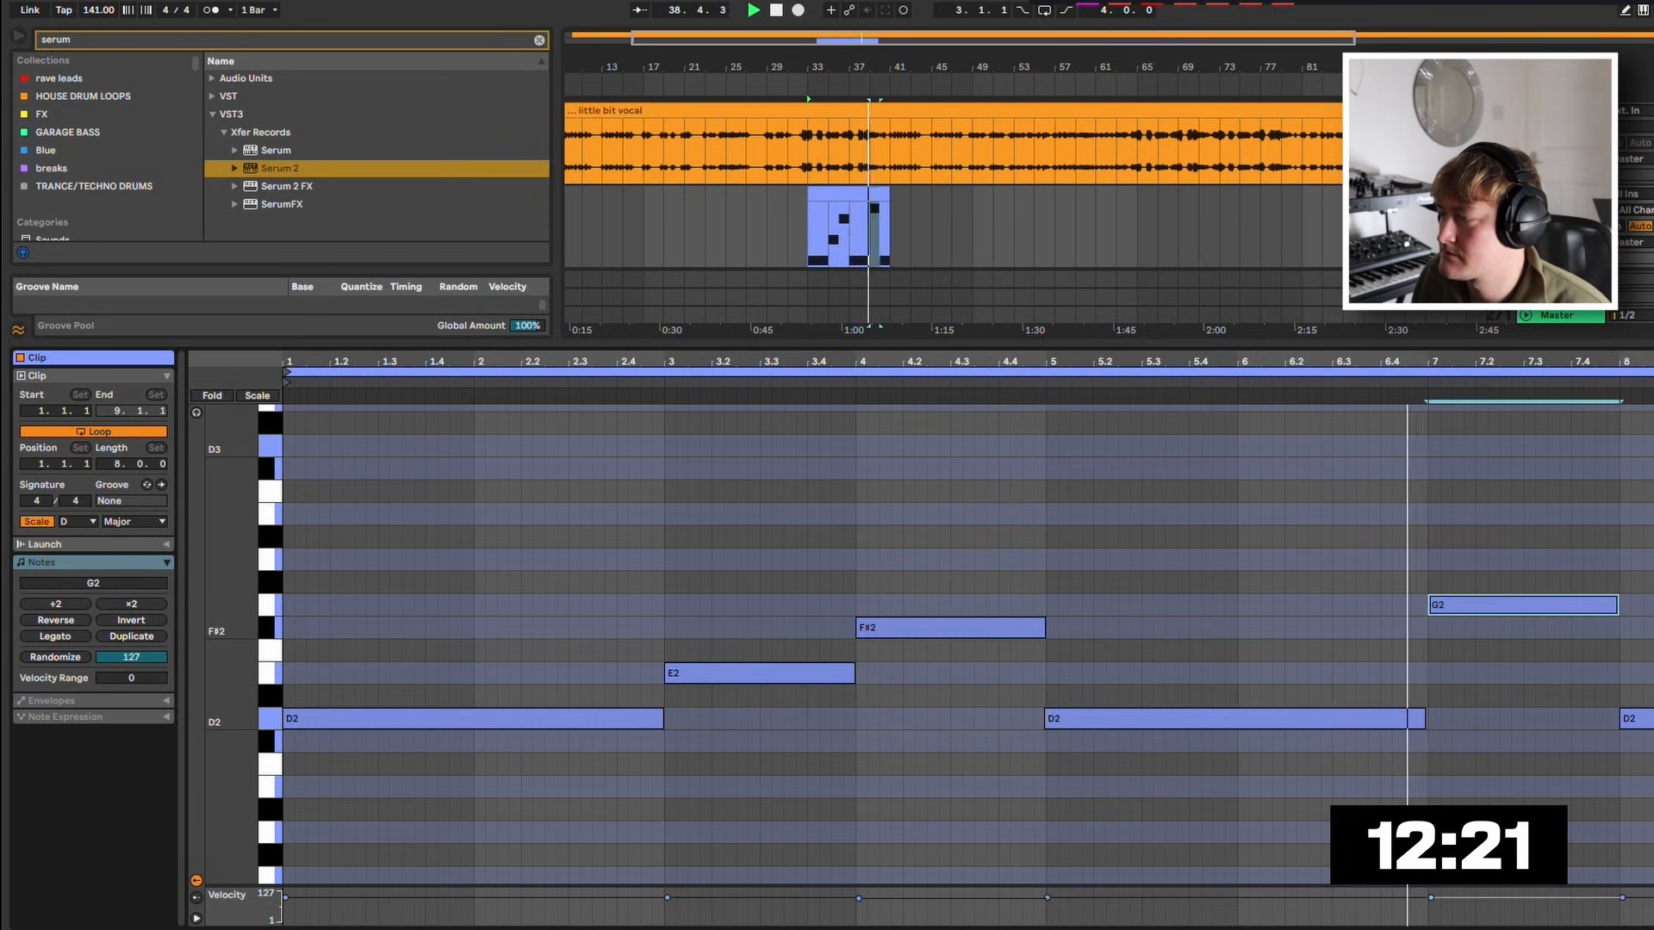
{"action": "key", "text": "space"}
Undo the recent note edits back to the three-bar D2 followed by E2 in bar 4.
{"action": "key", "text": "ctrl+z"}
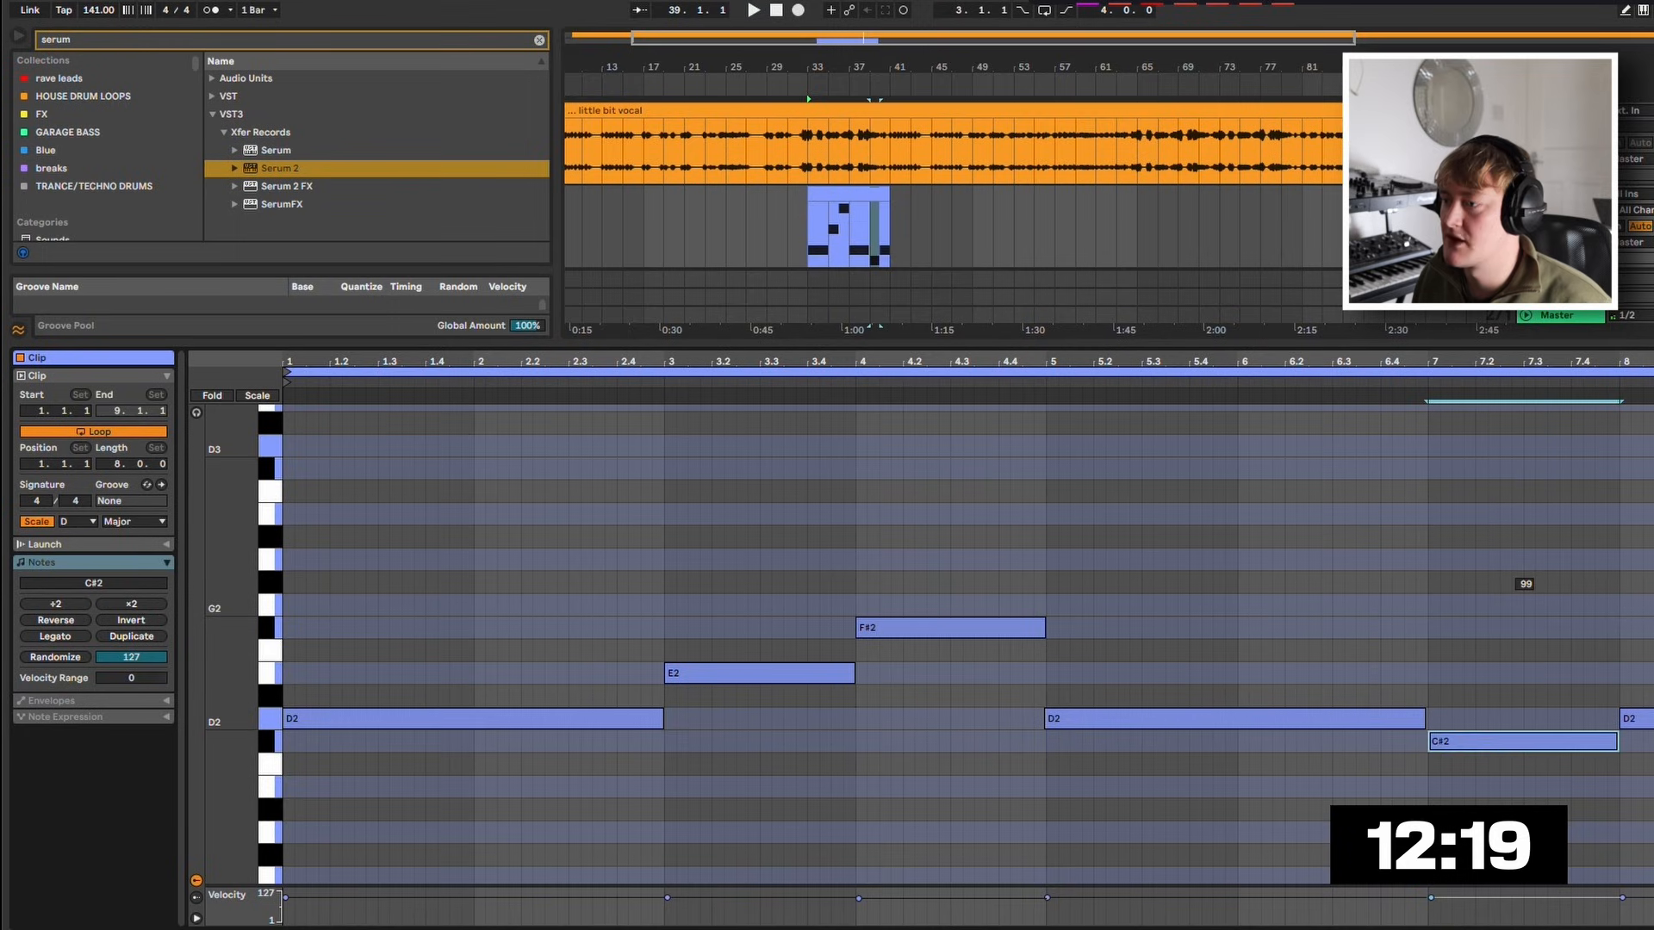
{"action": "key", "text": "ctrl+z"}
{"action": "key", "text": "ctrl+z"}
{"action": "key", "text": "ctrl+z"}
{"action": "key", "text": "ctrl+z"}
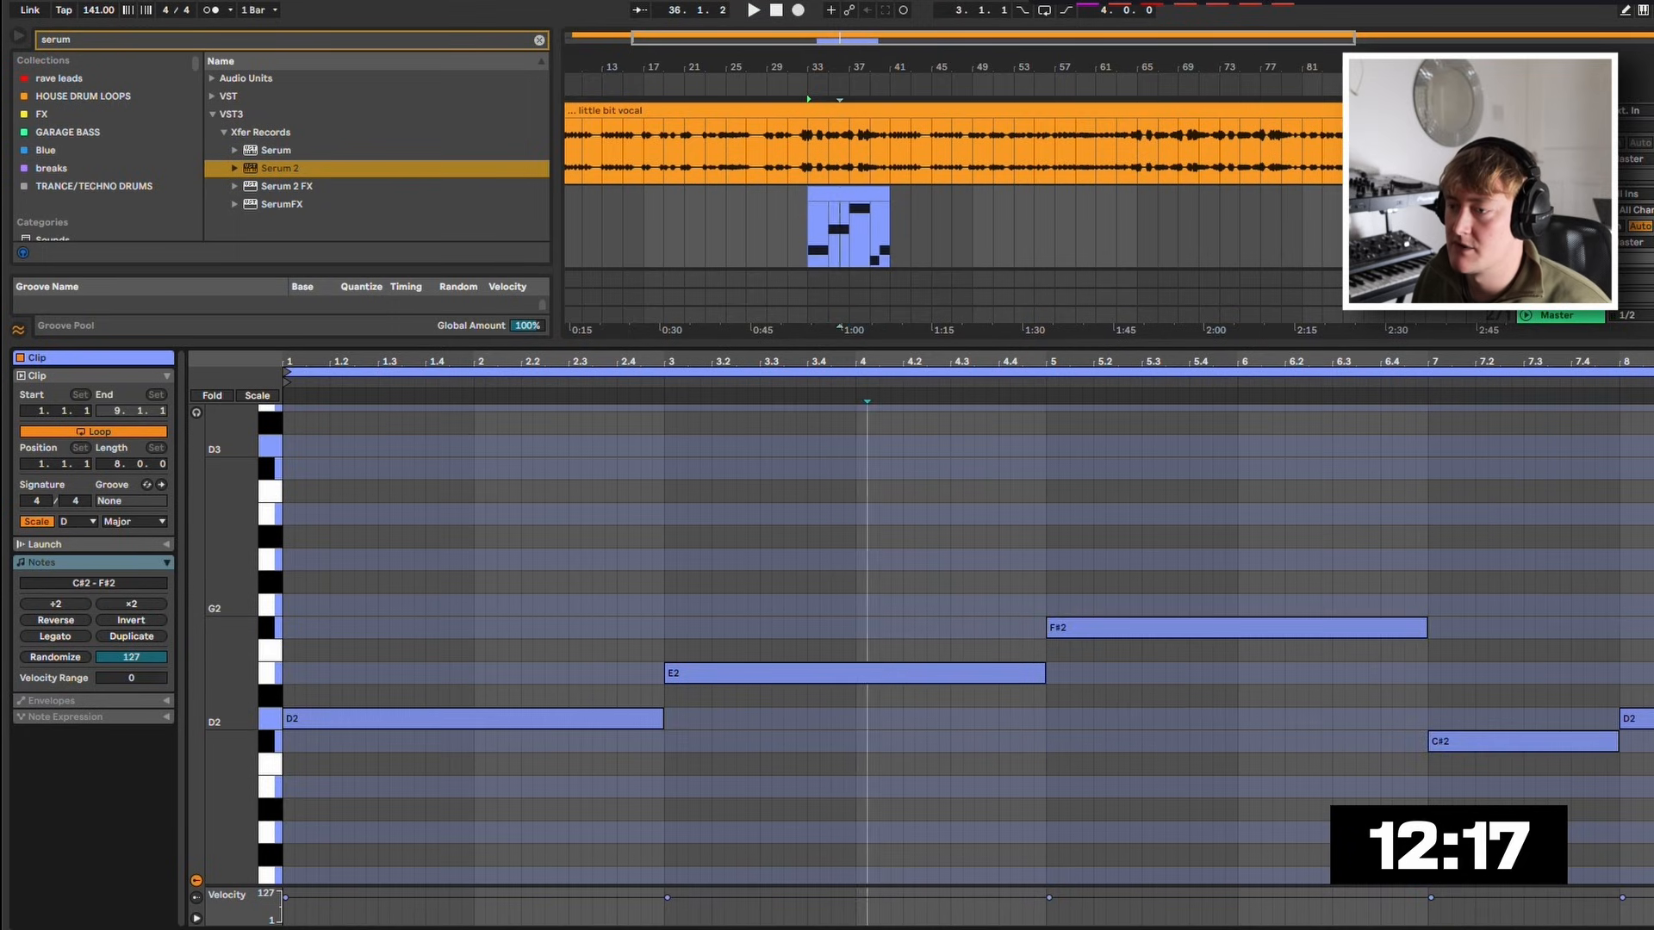
{"action": "key", "text": "ctrl+z"}
{"action": "key", "text": "ctrl+z"}
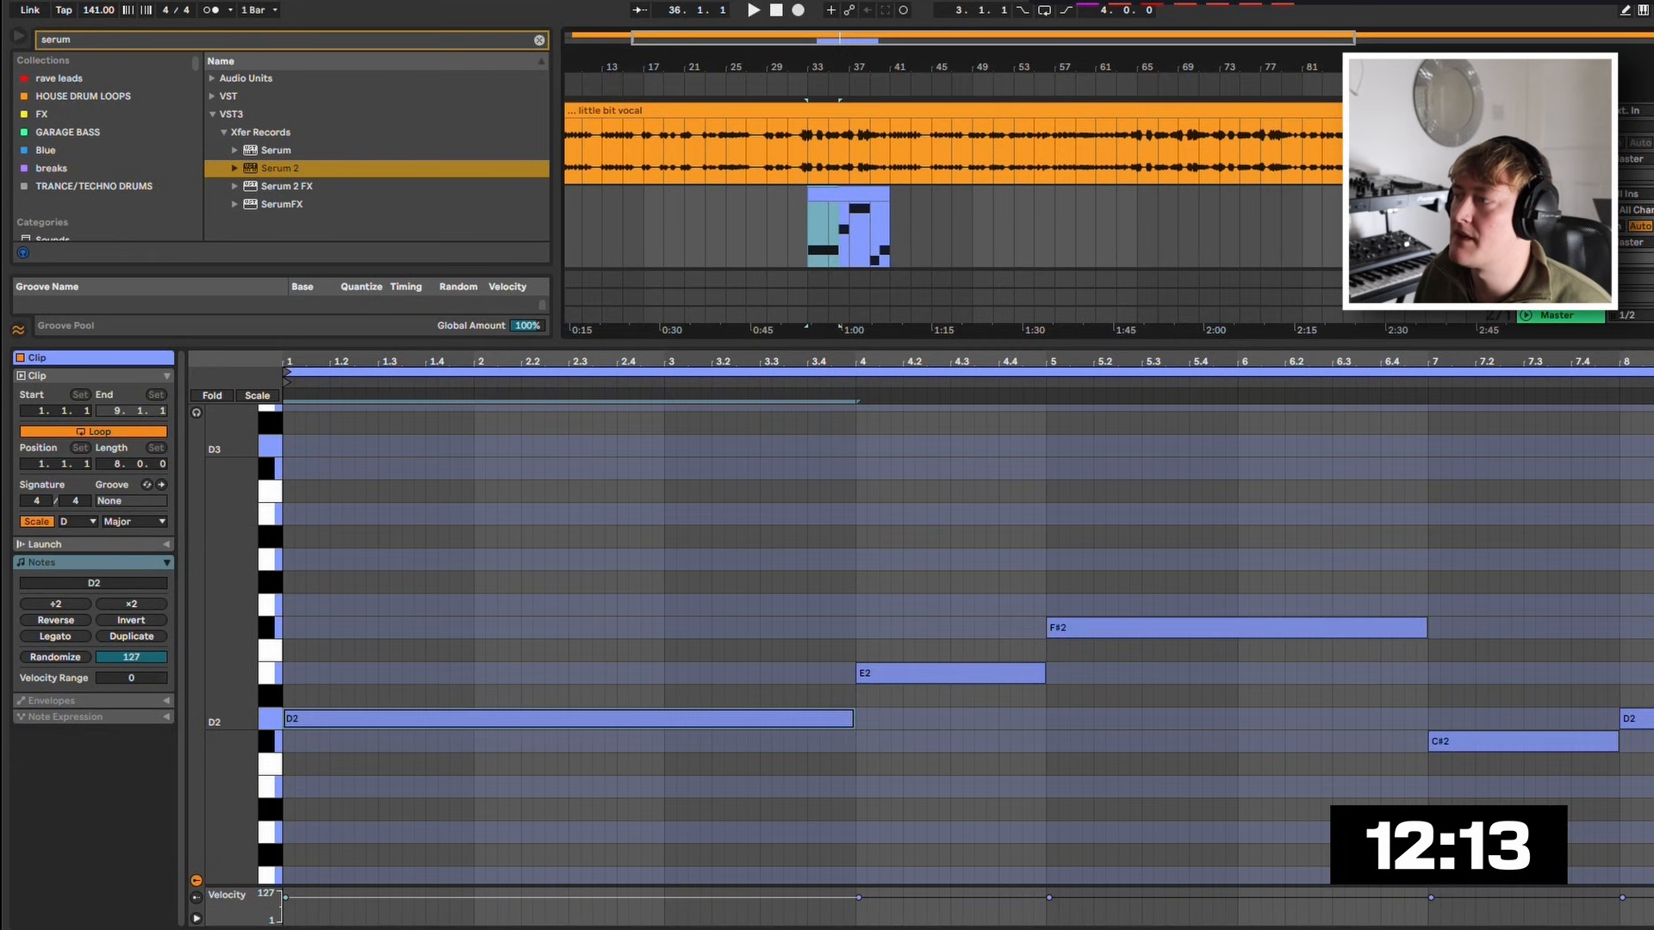
Reopen the Serum 2 plugin from the track's device view and load the Reese- Stay With Me preset.
{"action": "key", "text": "shift+Tab"}
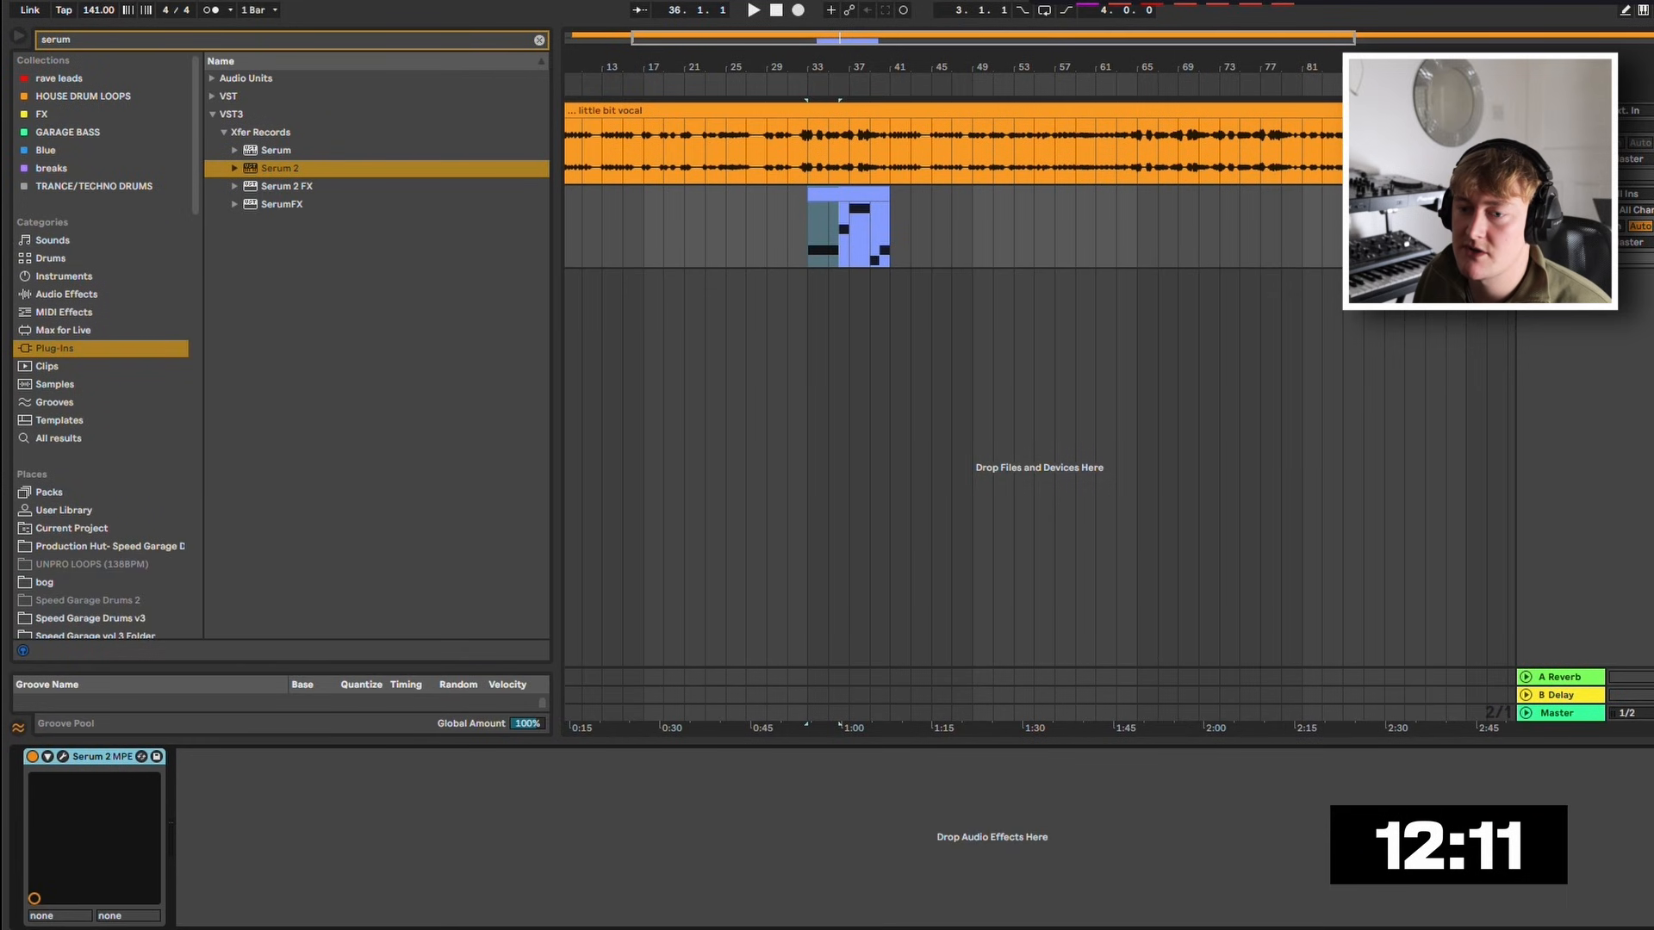
{"action": "key", "text": "super+alt+p"}
{"action": "left_click", "coordinate": [1024, 234]}
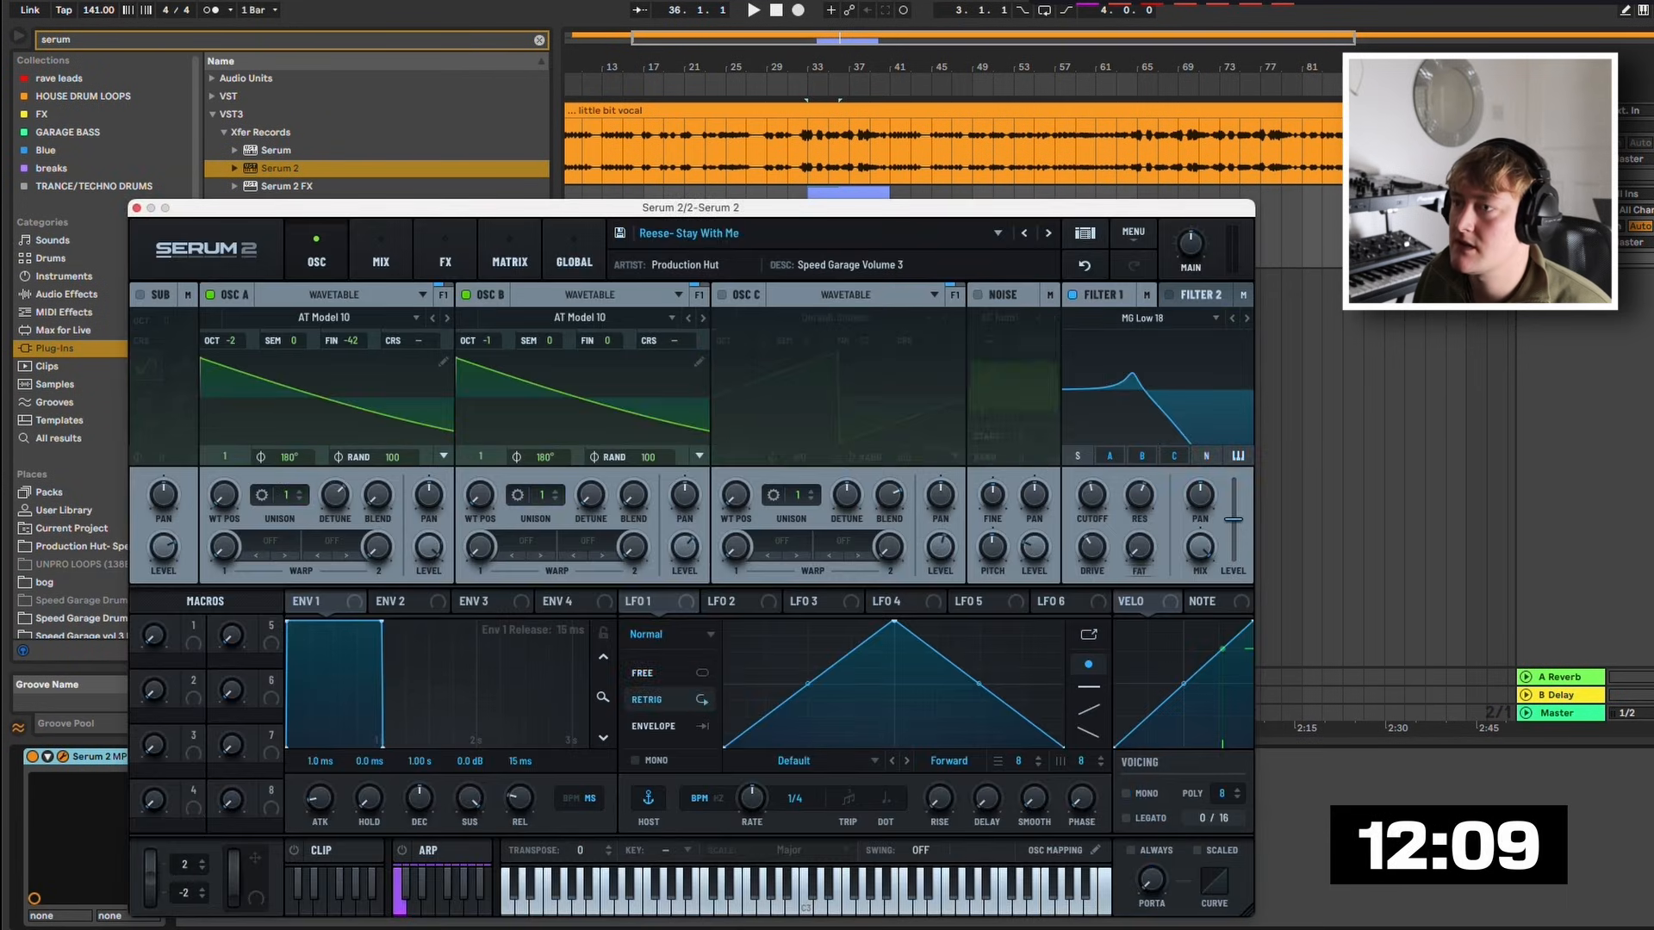
Browse back through the neighbouring Reese presets in Serum 2 during playback and load Reese- Light Years.
{"action": "left_click", "coordinate": [1027, 235]}
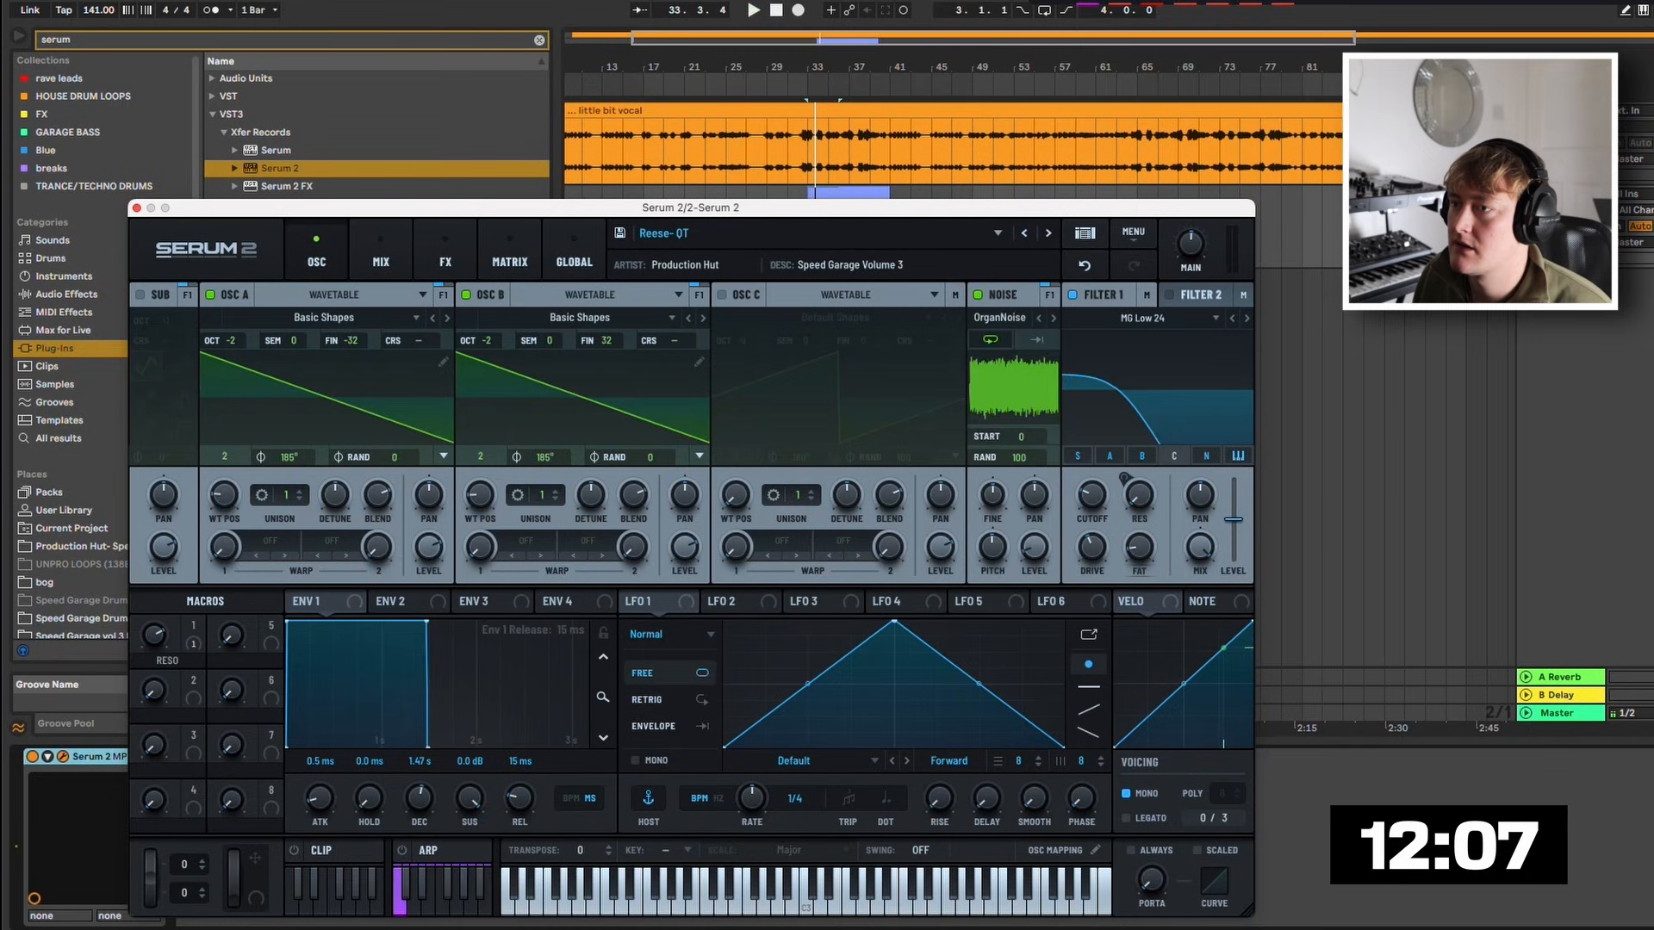
{"action": "left_click", "coordinate": [1027, 234]}
{"action": "left_click", "coordinate": [1027, 234]}
{"action": "left_click", "coordinate": [1027, 234]}
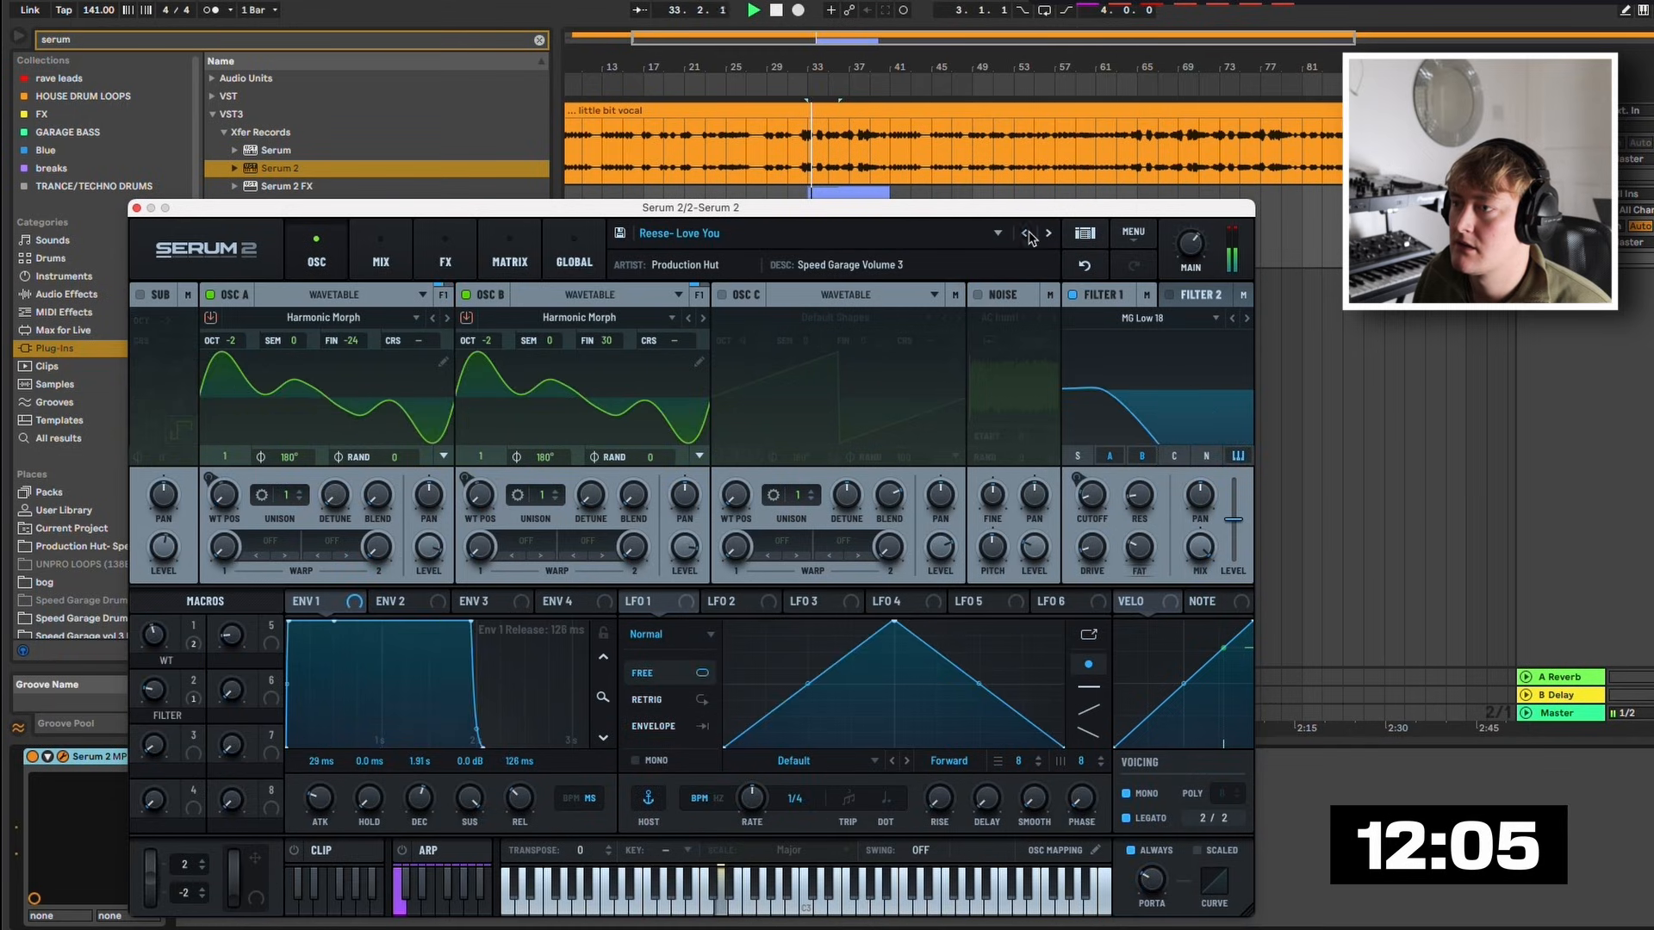
{"action": "left_click", "coordinate": [1026, 235]}
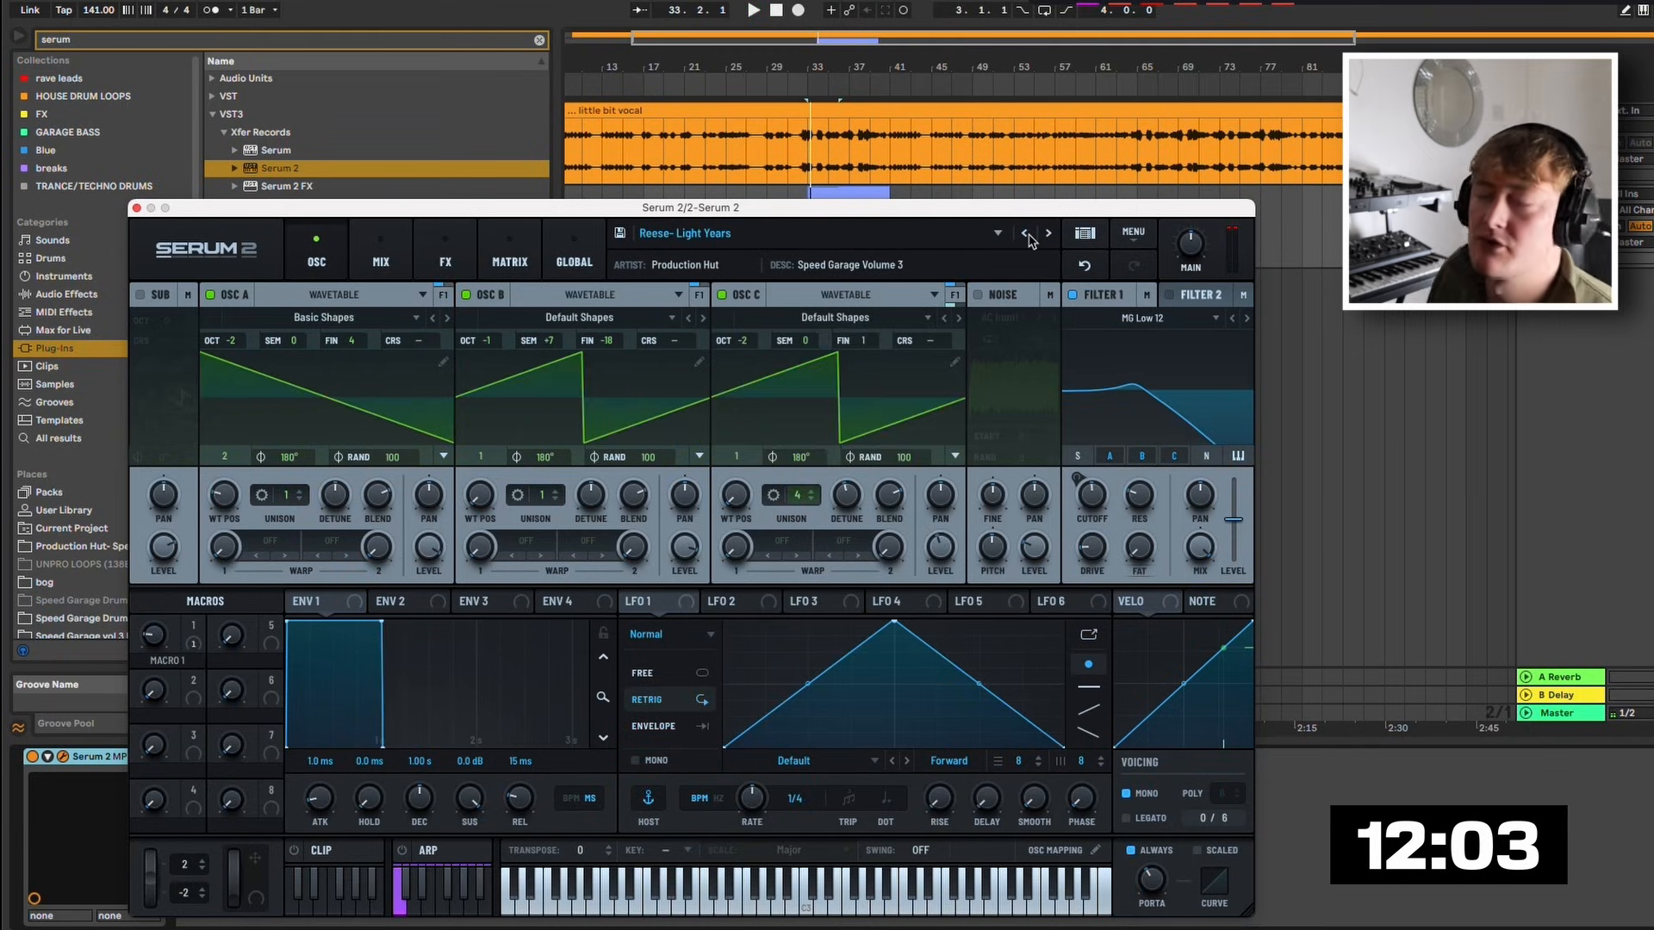
{"action": "key", "text": "space"}
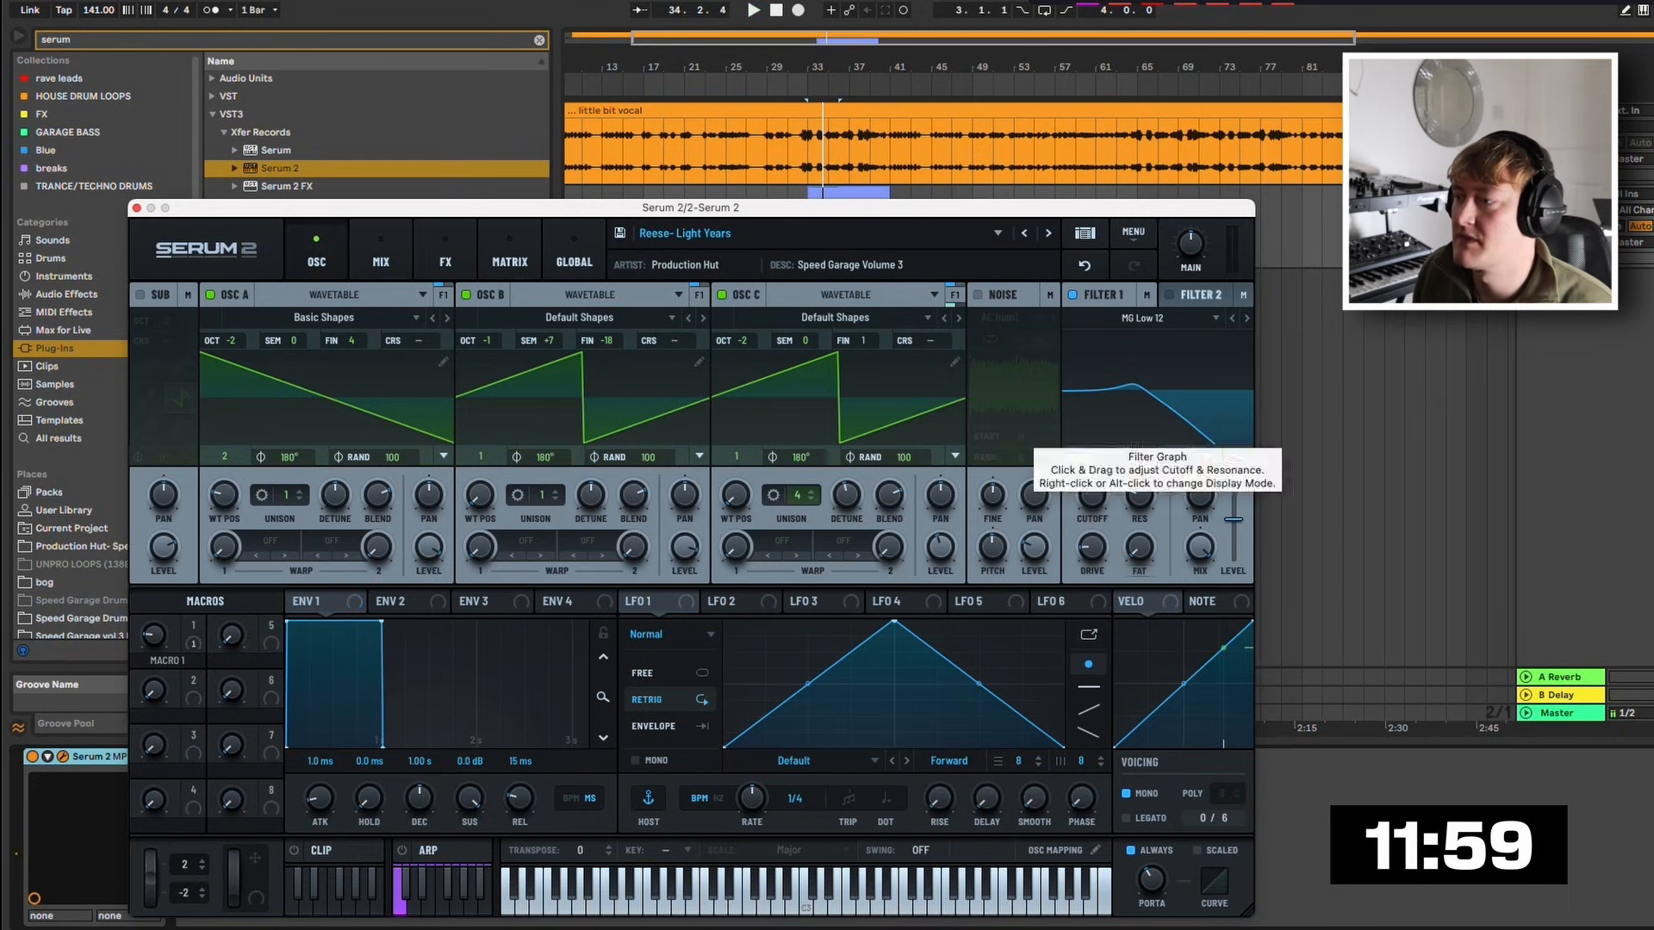
Fine-tune the filter 1 cutoff, close the plugin window and duplicate the eight-bar bassline clip to bar 41.
{"action": "mouse_move", "coordinate": [1092, 496]}
{"action": "left_mouse_down"}
{"action": "mouse_move", "coordinate": [1139, 507]}
{"action": "mouse_move", "coordinate": [1092, 494]}
{"action": "left_mouse_up"}
{"action": "key", "text": "space"}
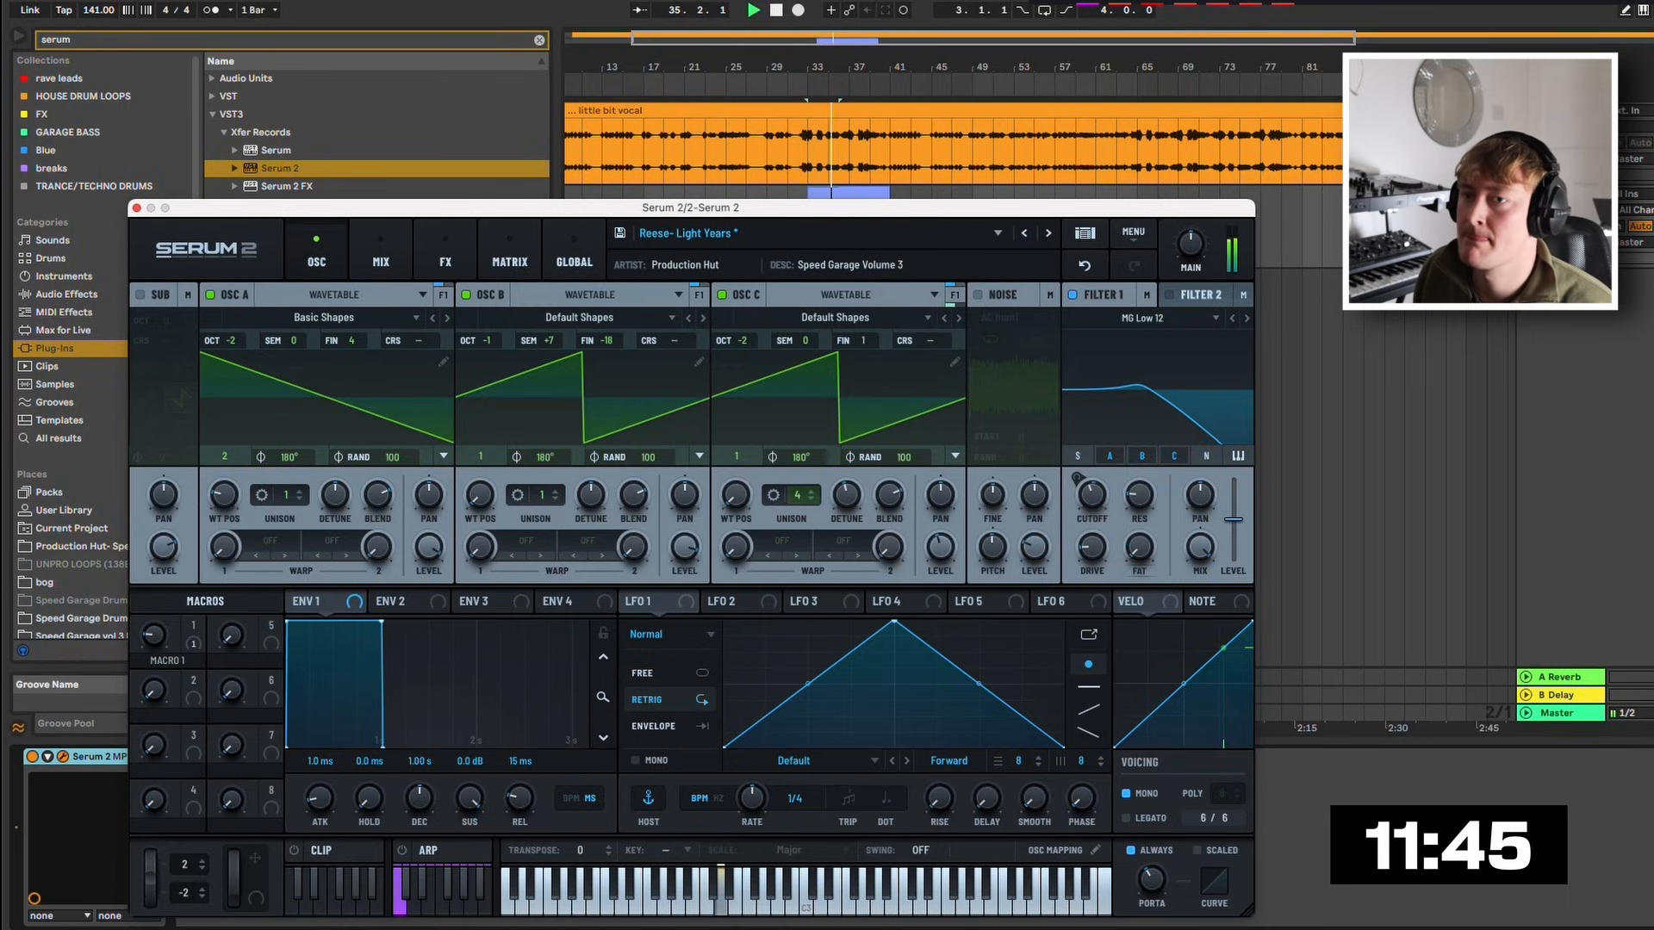
{"action": "left_click", "coordinate": [136, 209]}
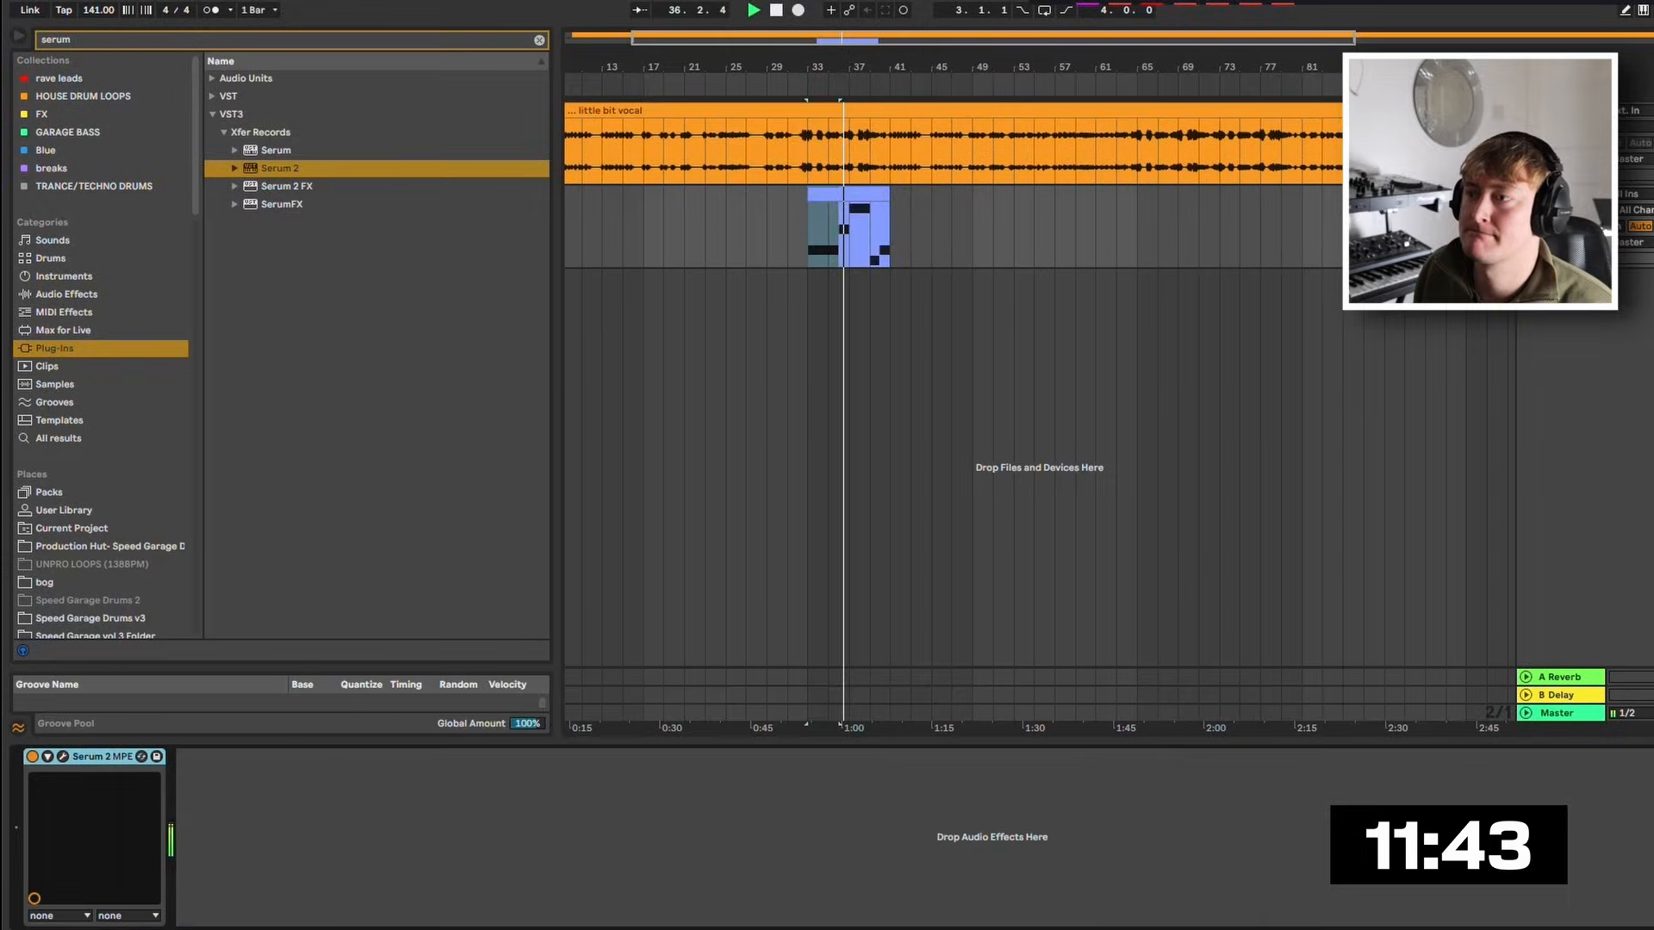
{"action": "key", "text": "super+d"}
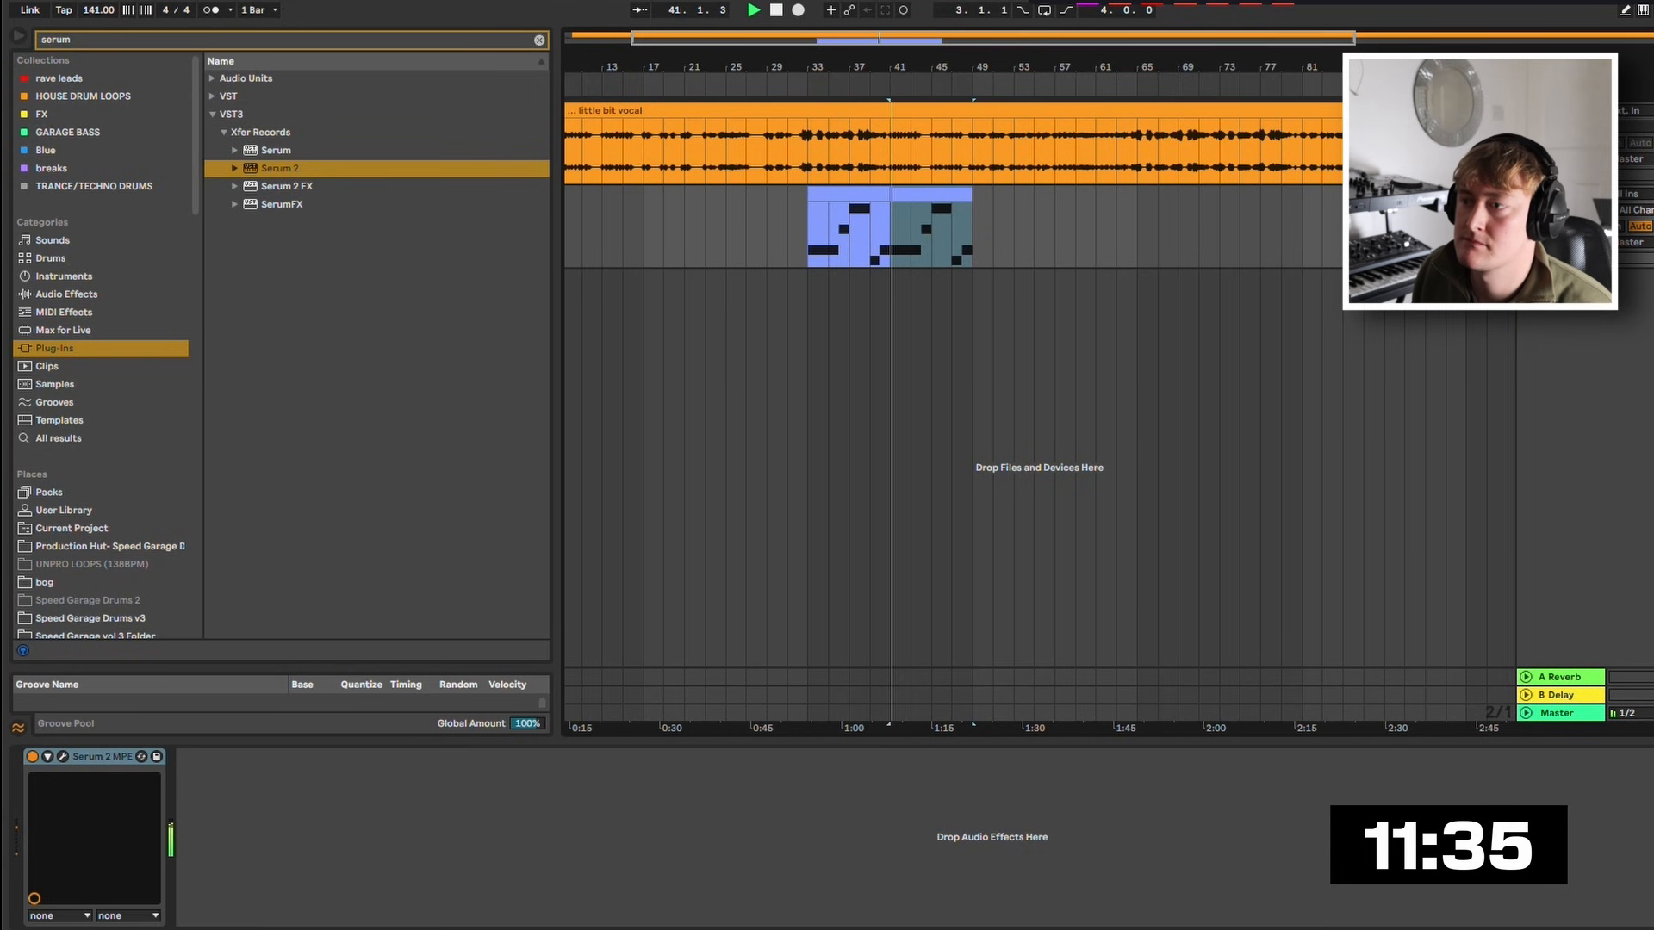
Reopen Serum 2, adjust Macro 1 and compare filter types MG Low 18 and MG Low 24 before returning filter 1 to MG Low 12.
{"action": "key", "text": "alt+super+p"}
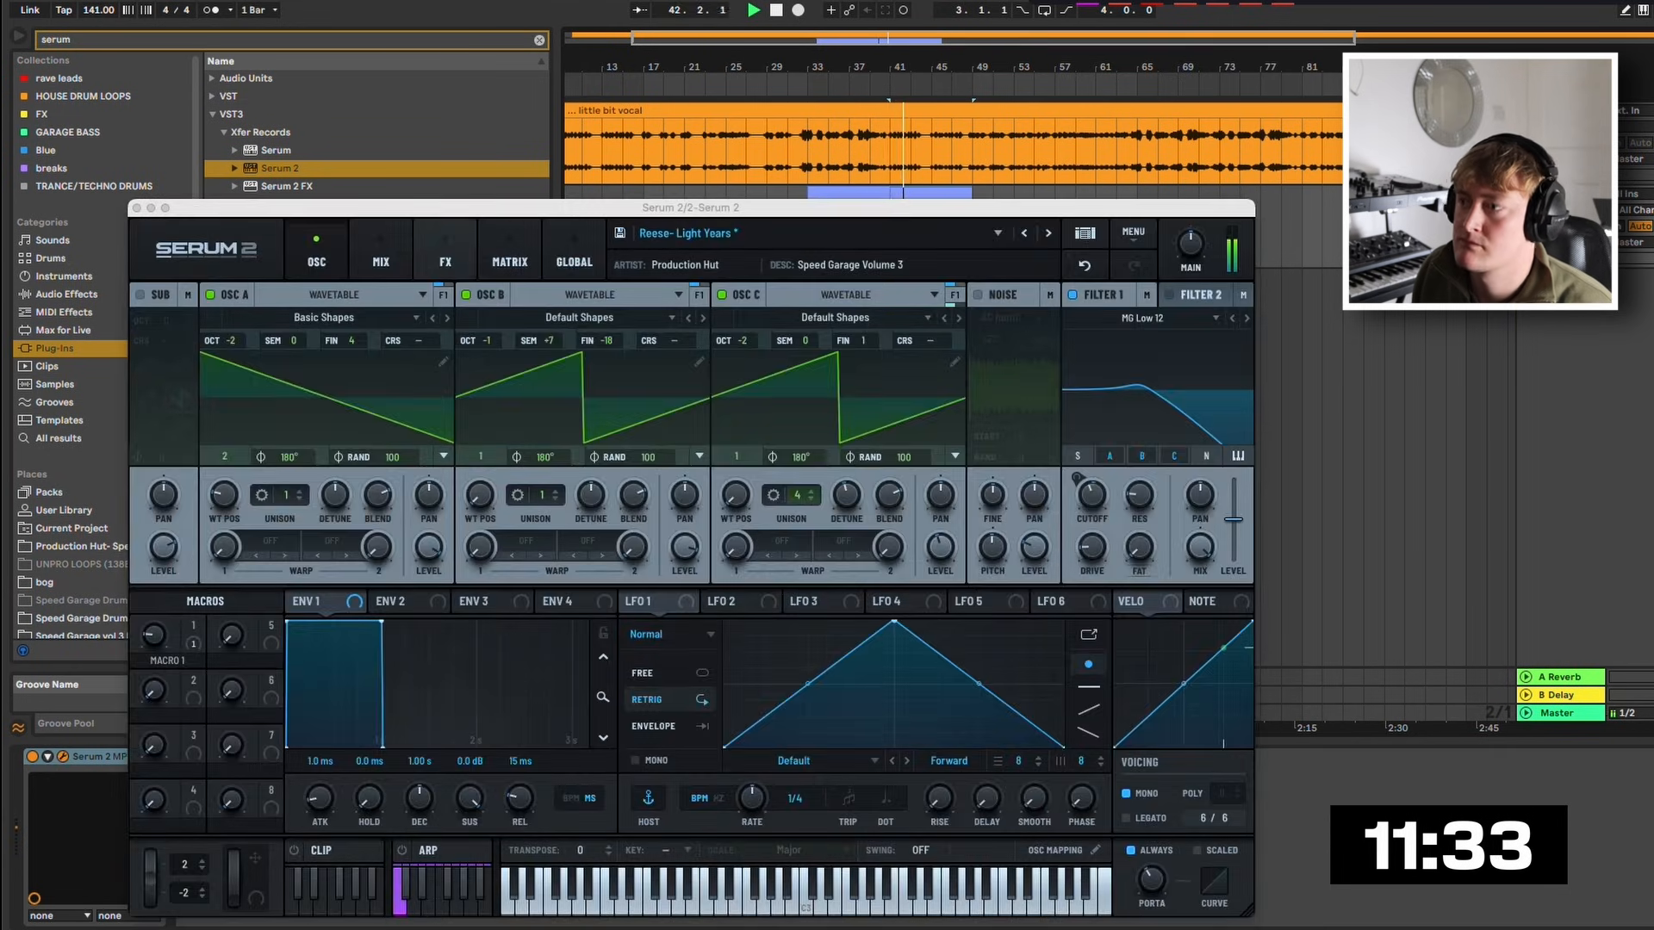
{"action": "left_click", "coordinate": [445, 249]}
{"action": "left_click", "coordinate": [316, 250]}
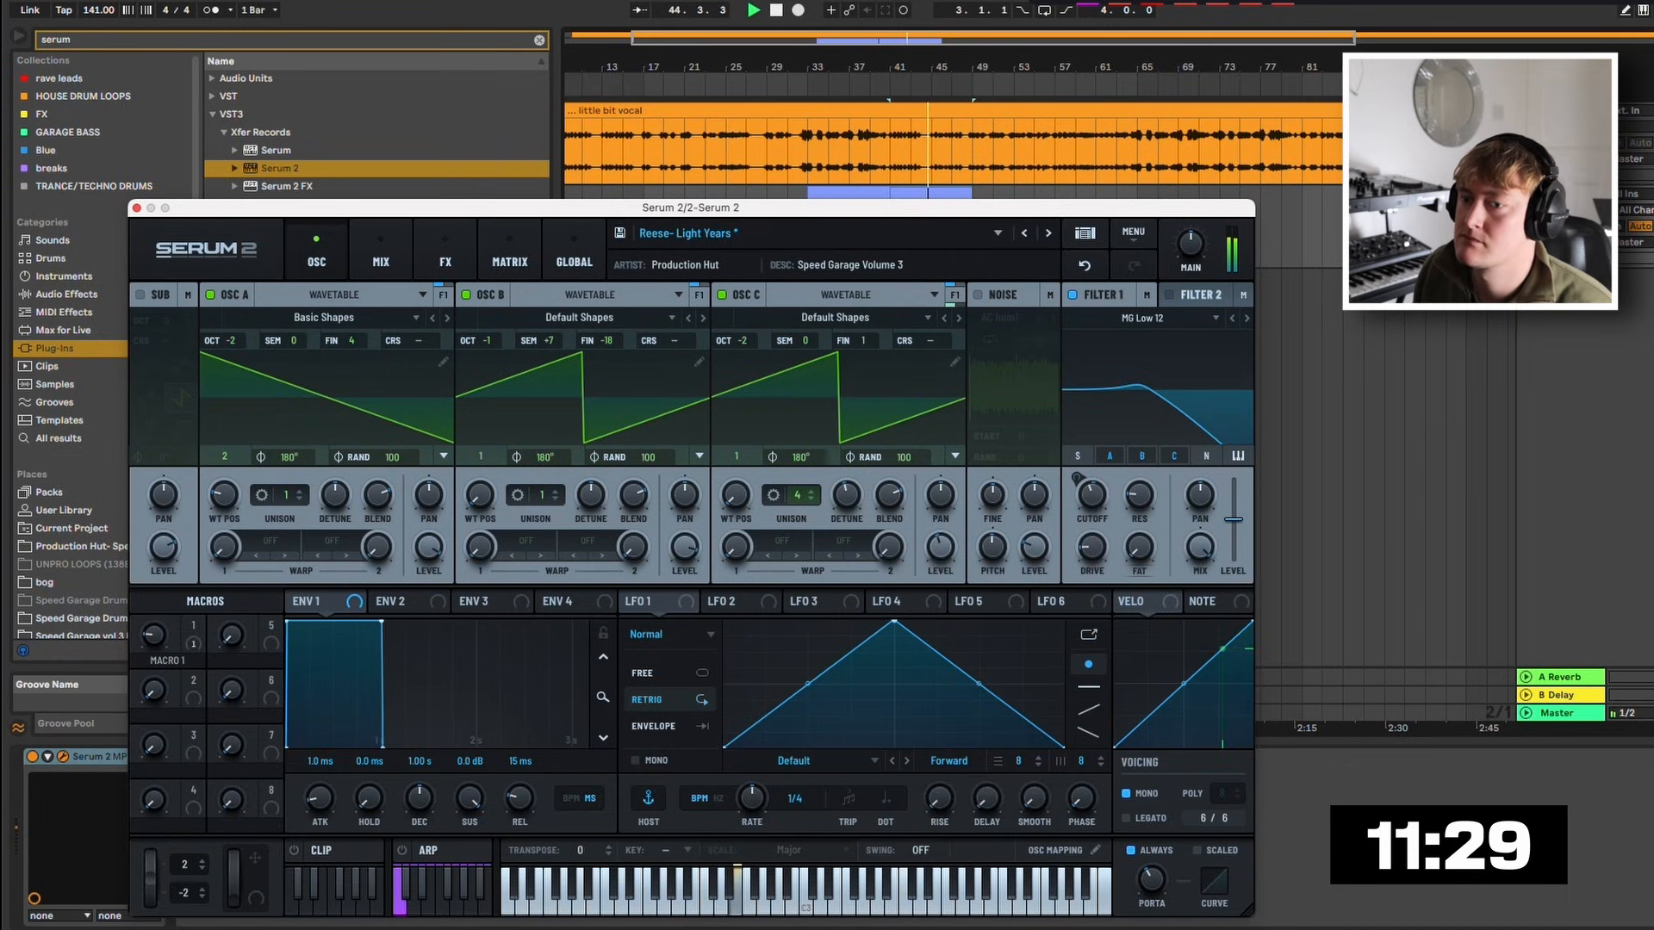
{"action": "left_click_drag", "start_coordinate": [153, 636], "coordinate": [153, 640]}
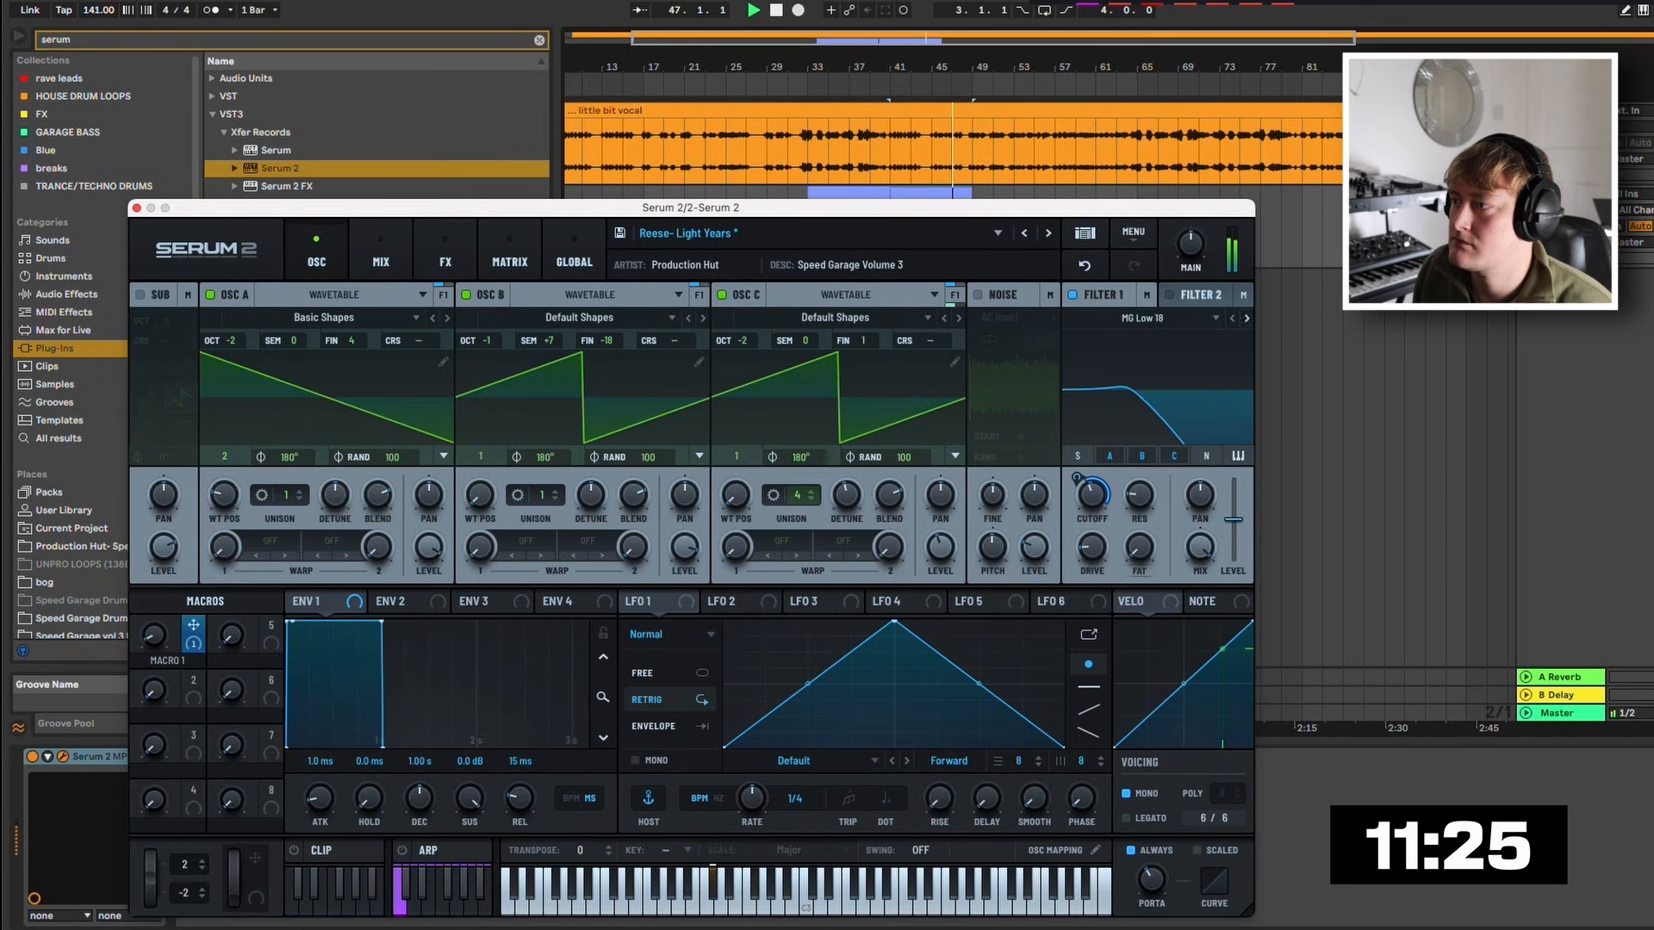
{"action": "left_click", "coordinate": [1247, 318]}
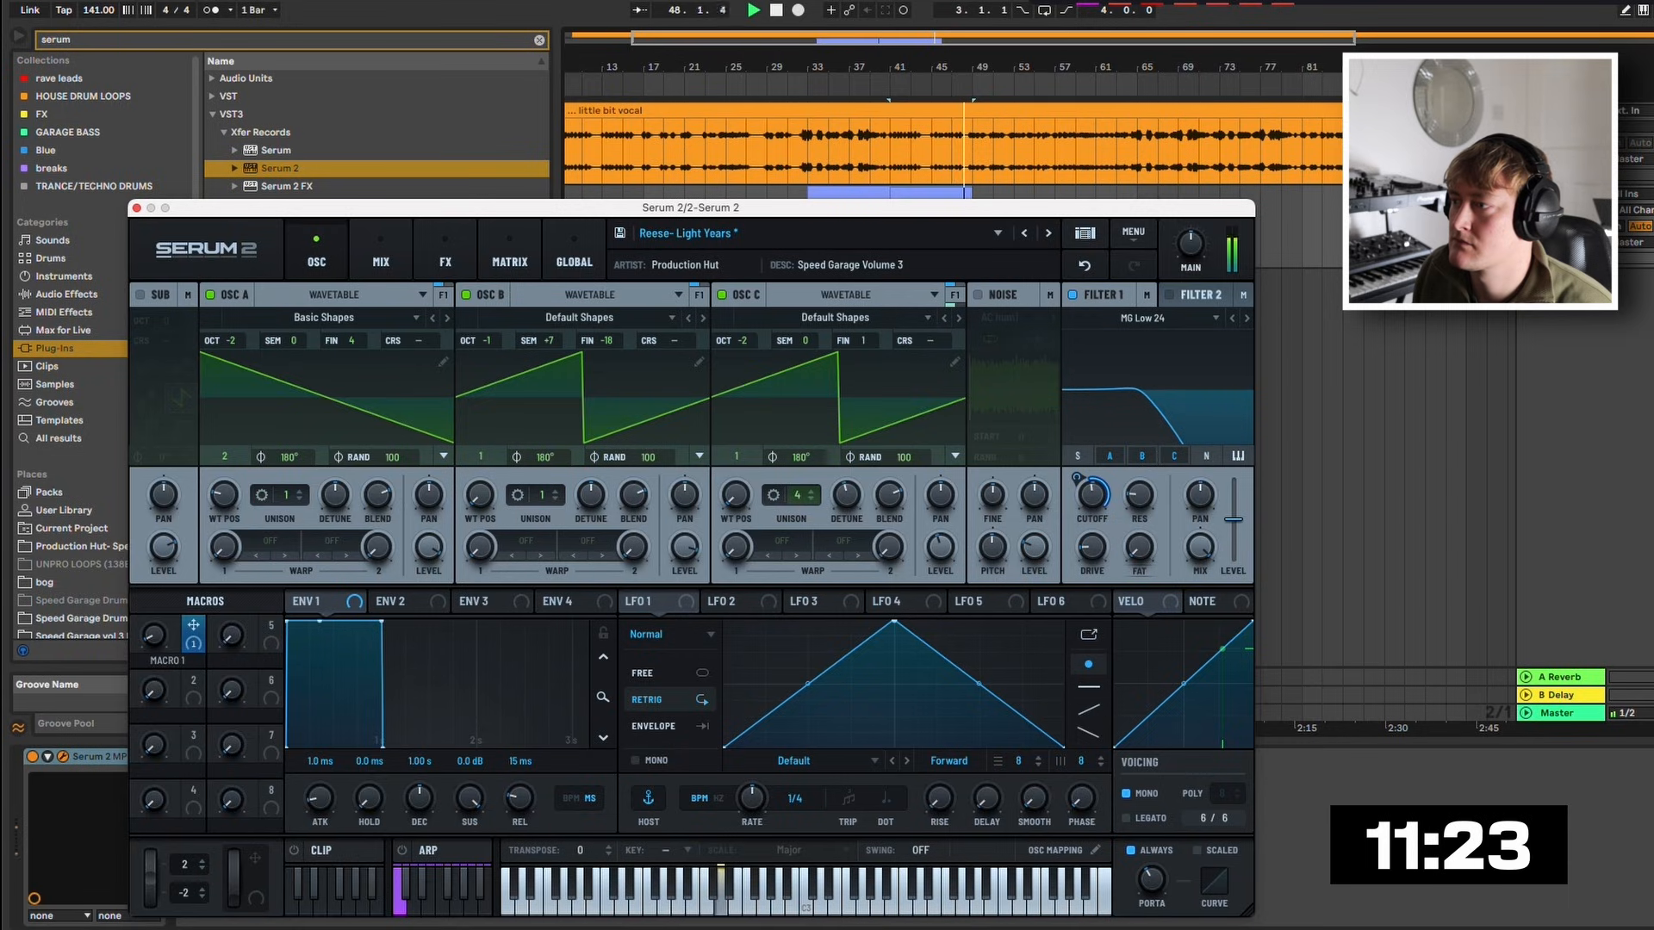
{"action": "left_click", "coordinate": [1233, 319]}
{"action": "left_click", "coordinate": [1233, 319]}
Sweep the filter 1 cutoff during playback, settle it at about 430 Hz and close the plugin window.
{"action": "left_click_drag", "start_coordinate": [1093, 494], "coordinate": [1096, 480]}
{"action": "mouse_move", "coordinate": [1096, 506]}
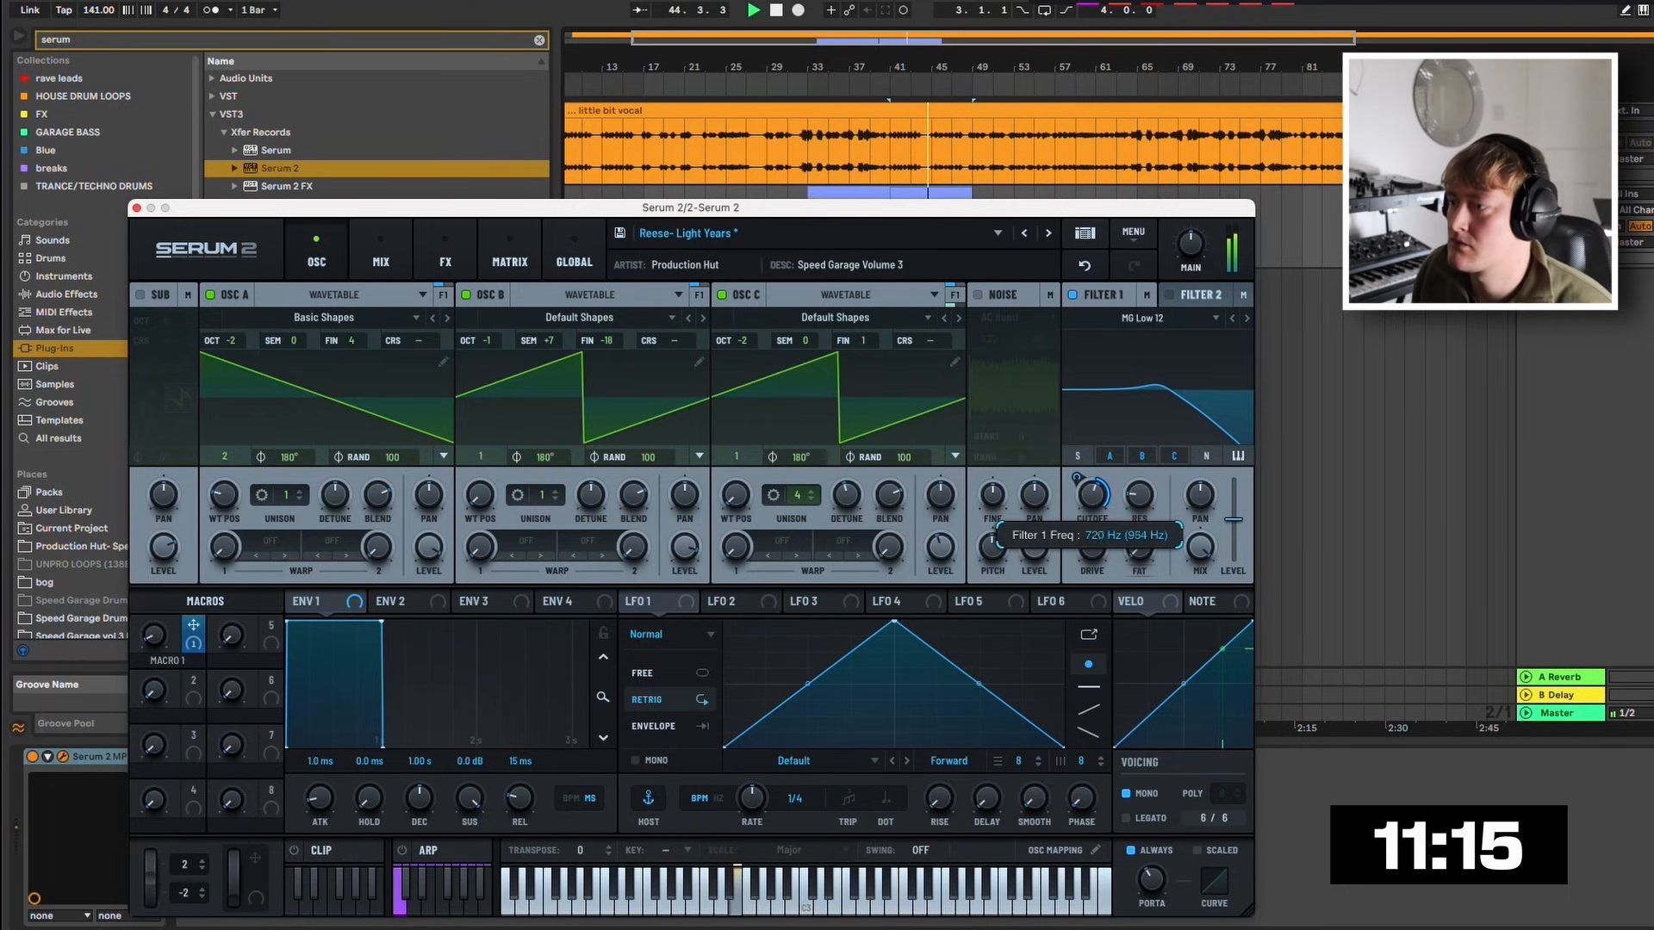
{"action": "left_click_drag", "start_coordinate": [1092, 494], "coordinate": [1092, 498]}
{"action": "left_click", "coordinate": [137, 207]}
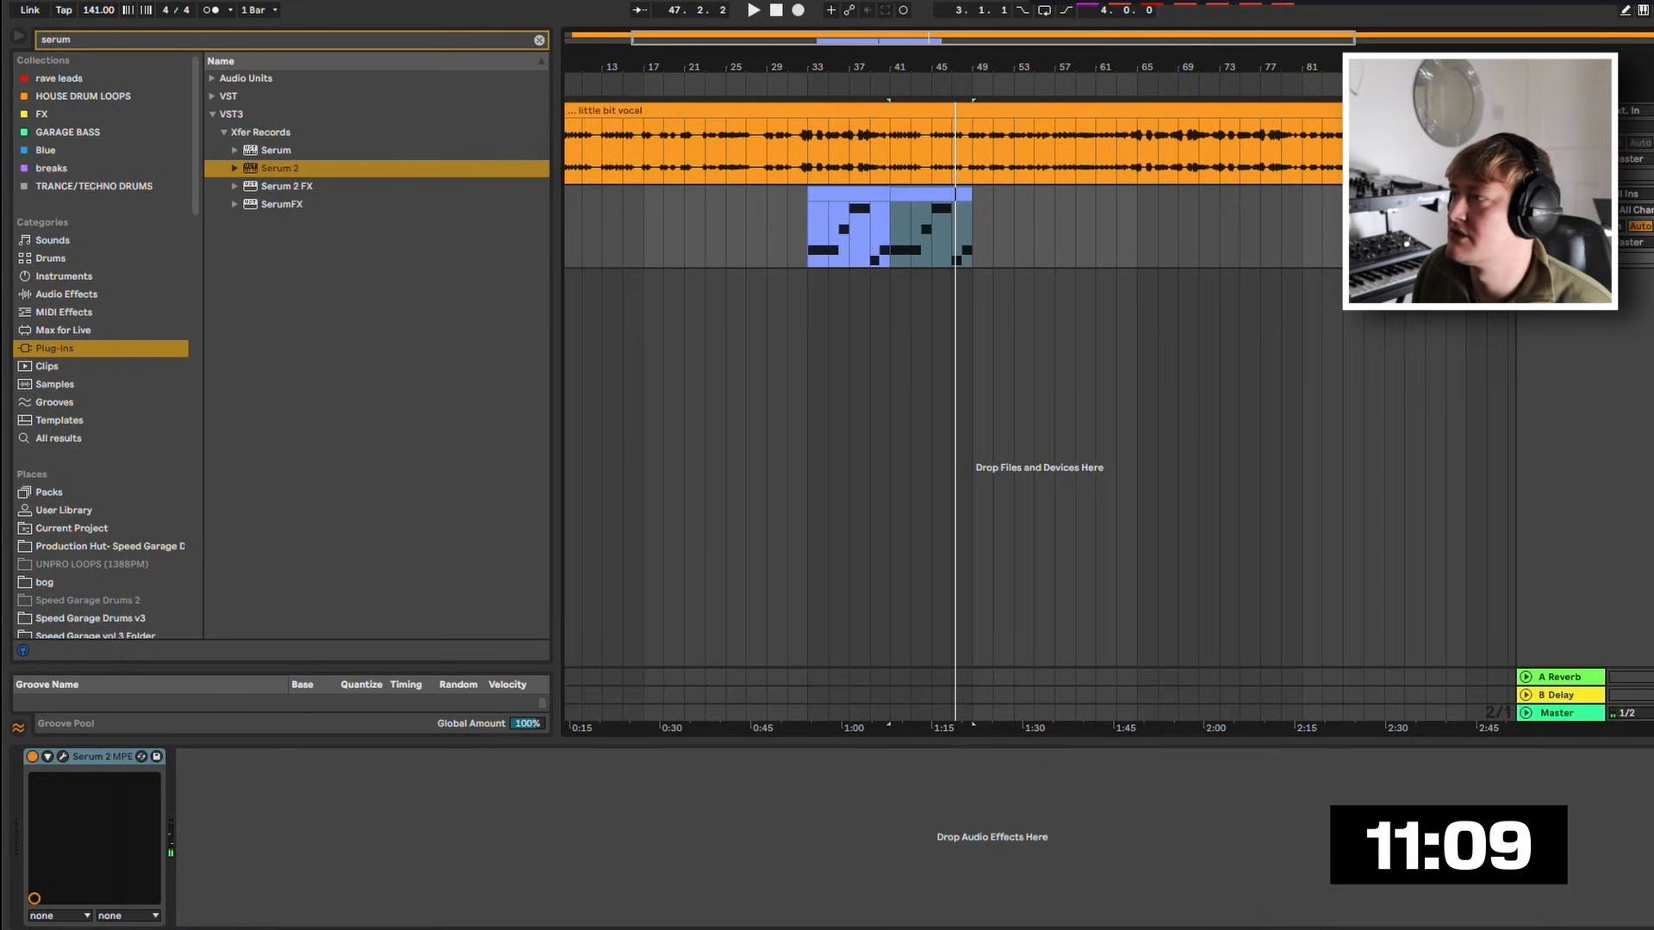
Draw a rising Filter 1 Freq automation ramp from bar 33 to 689 Hz at bar 49 and play it from bar 33.
{"action": "key", "text": "a"}
{"action": "left_click", "coordinate": [807, 239]}
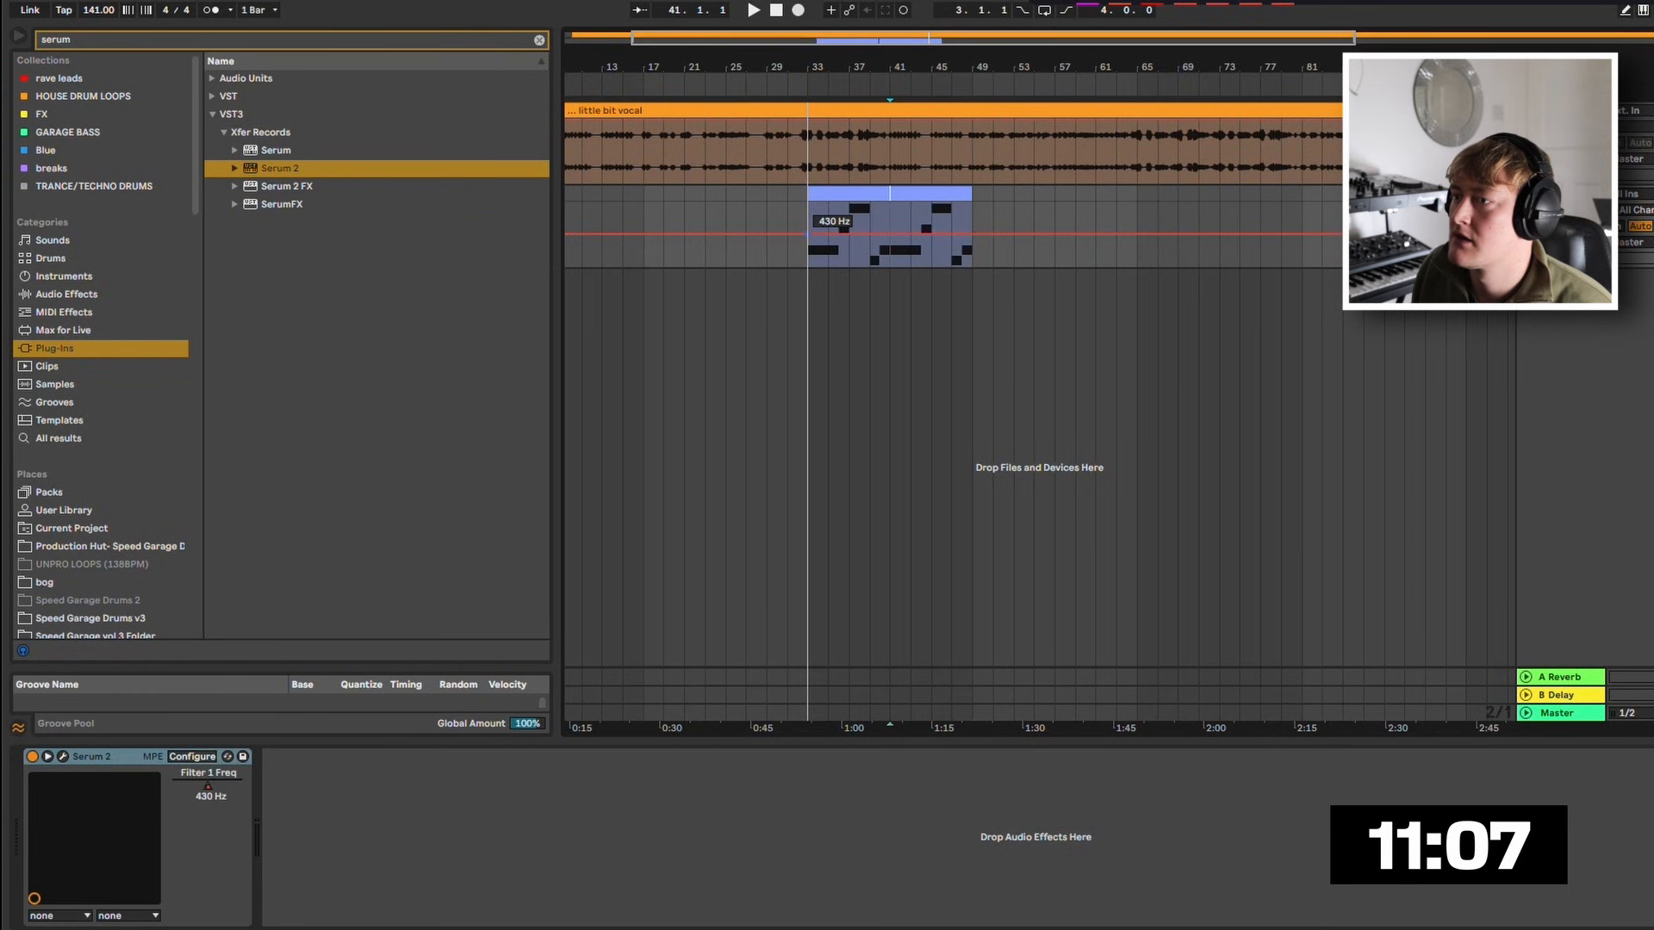
{"action": "left_click_drag", "start_coordinate": [972, 239], "coordinate": [972, 230]}
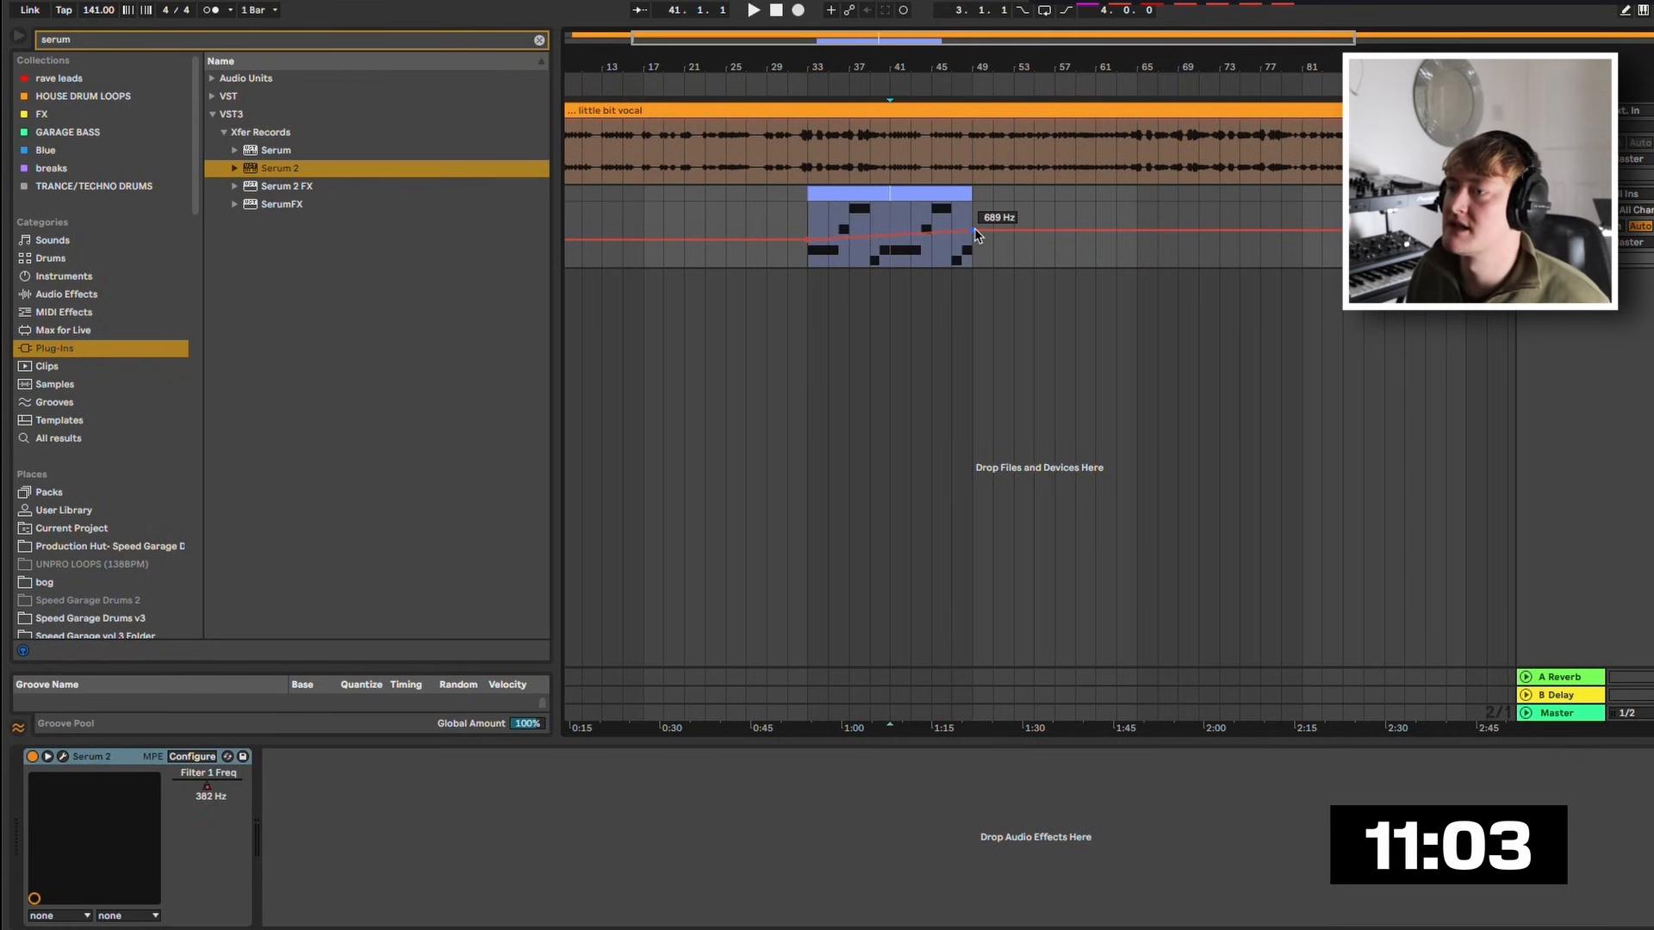
{"action": "key", "text": "space"}
{"action": "key", "text": "space"}
{"action": "left_click", "coordinate": [806, 248]}
{"action": "key", "text": "space"}
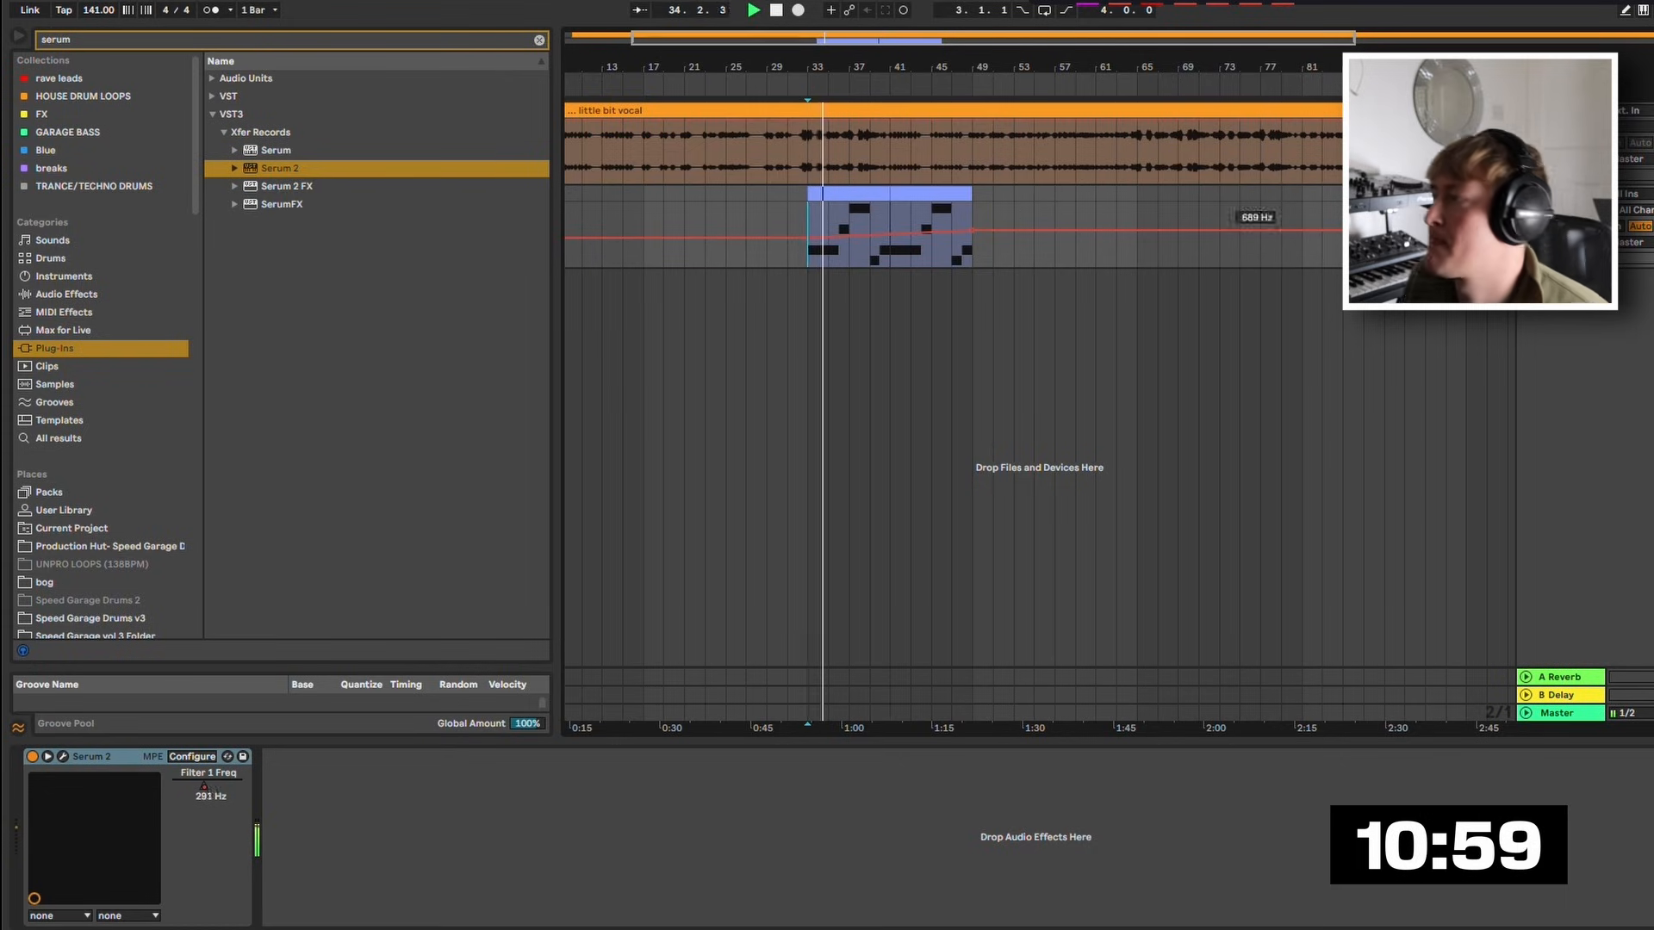
{"action": "right_click", "coordinate": [1543, 194]}
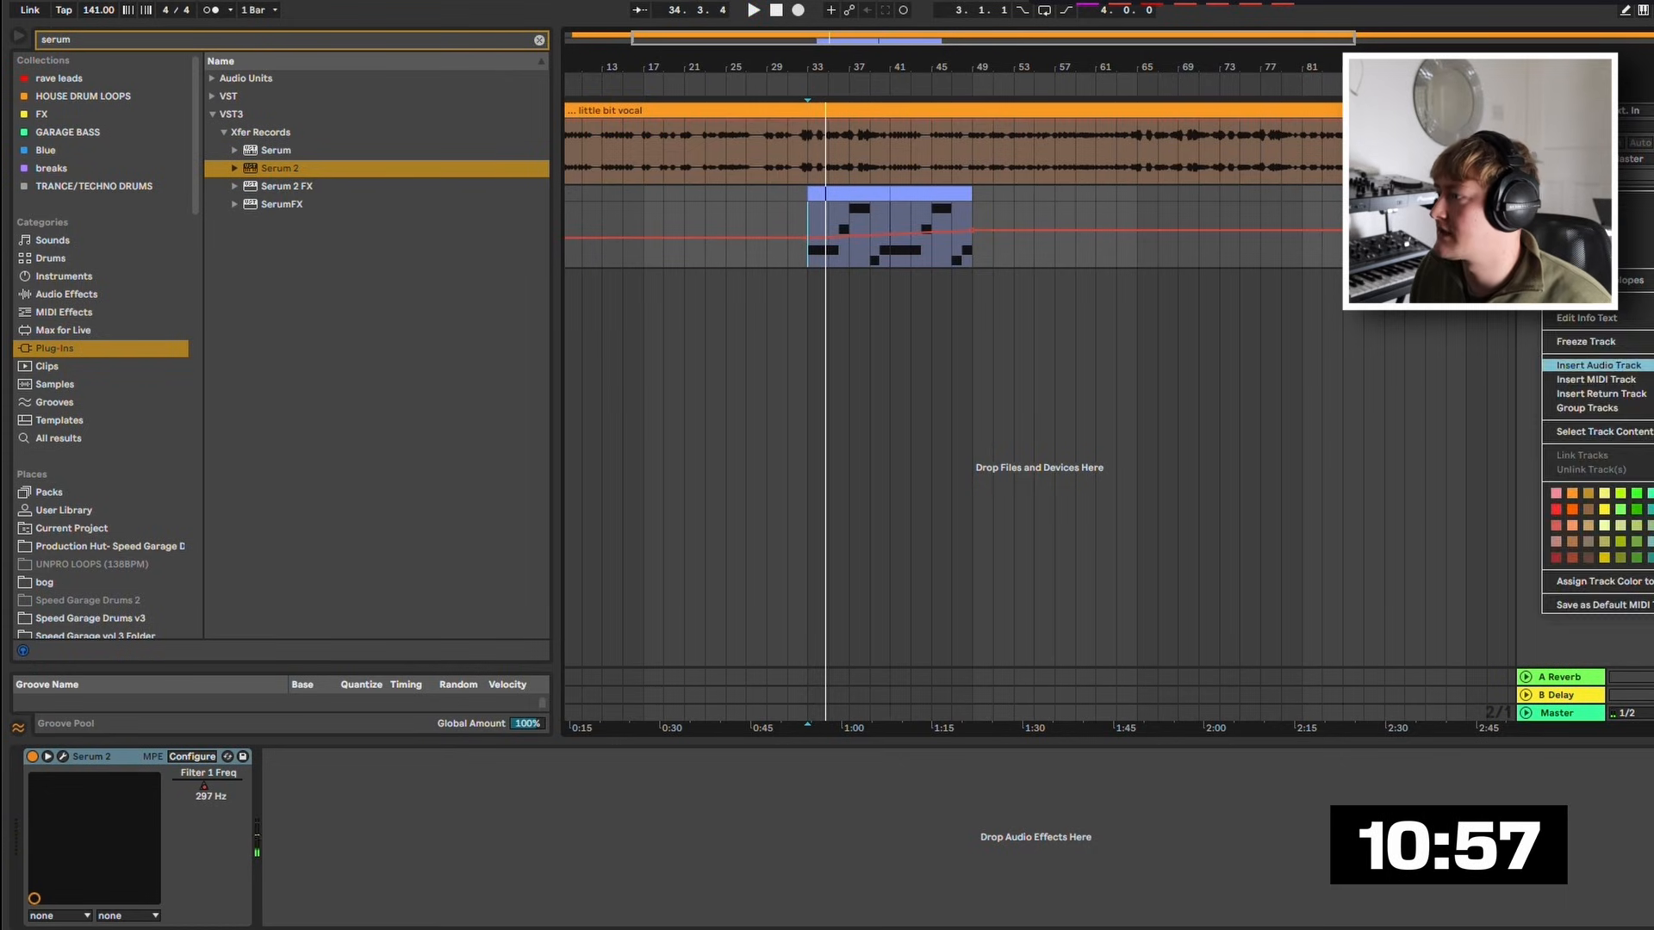
{"action": "left_click", "coordinate": [1598, 365]}
{"action": "key", "text": "Delete"}
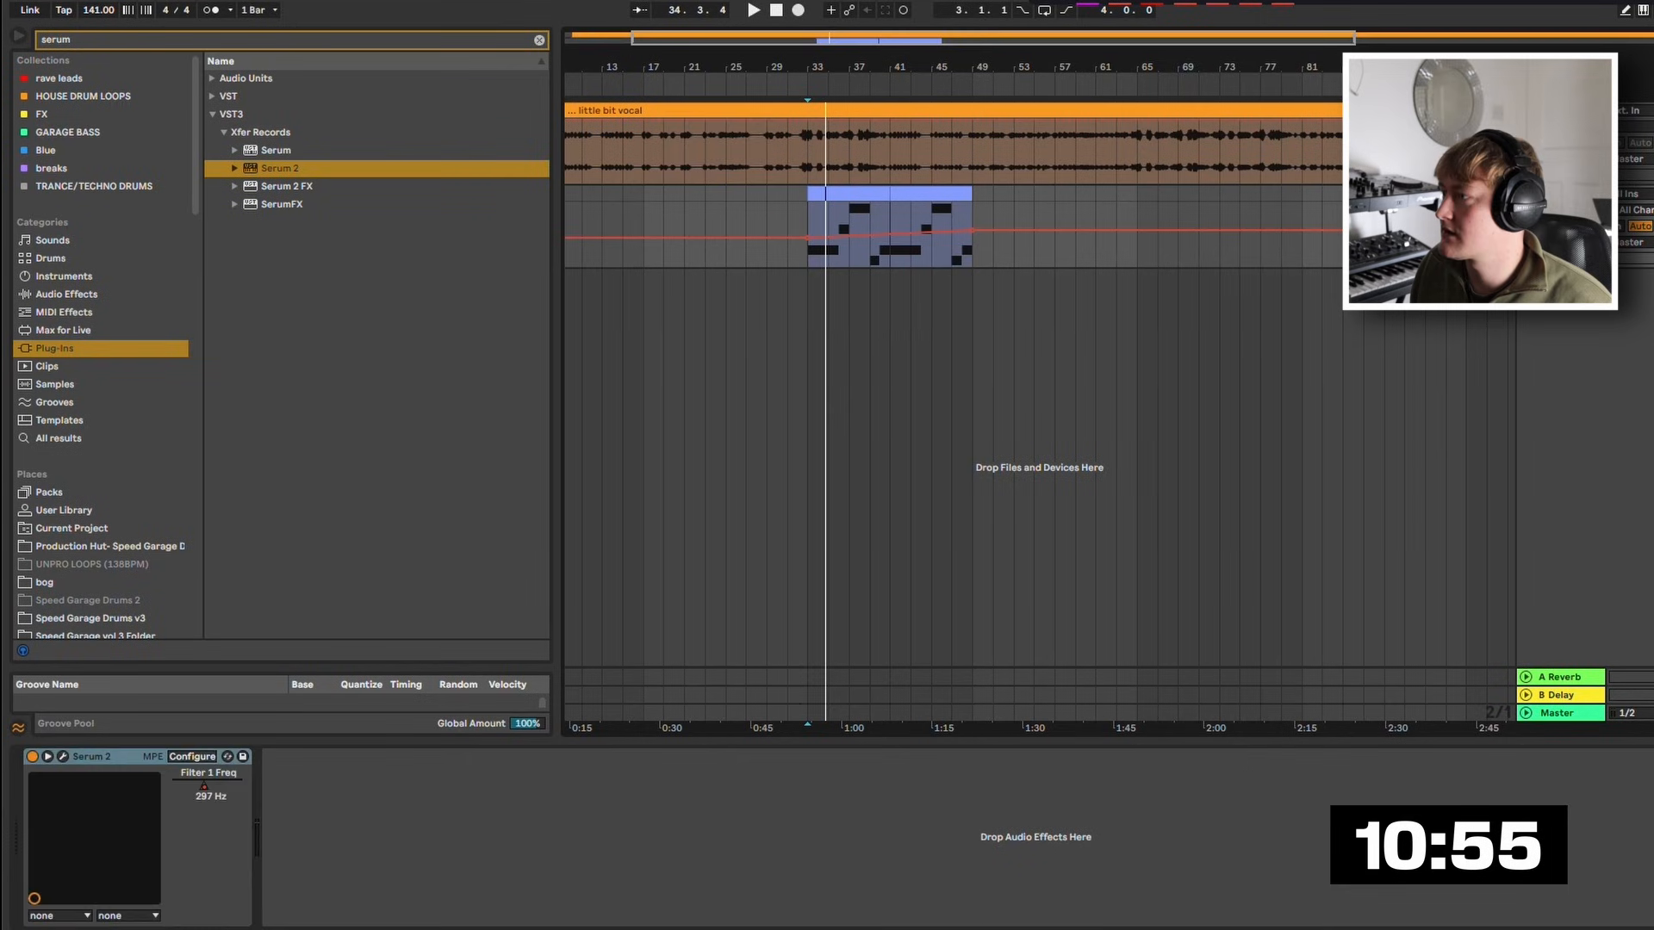
Insert a MIDI track below the bassline and create an empty eight-bar MIDI clip on it from bar 49.
{"action": "right_click", "coordinate": [1570, 191]}
{"action": "left_click", "coordinate": [1611, 378]}
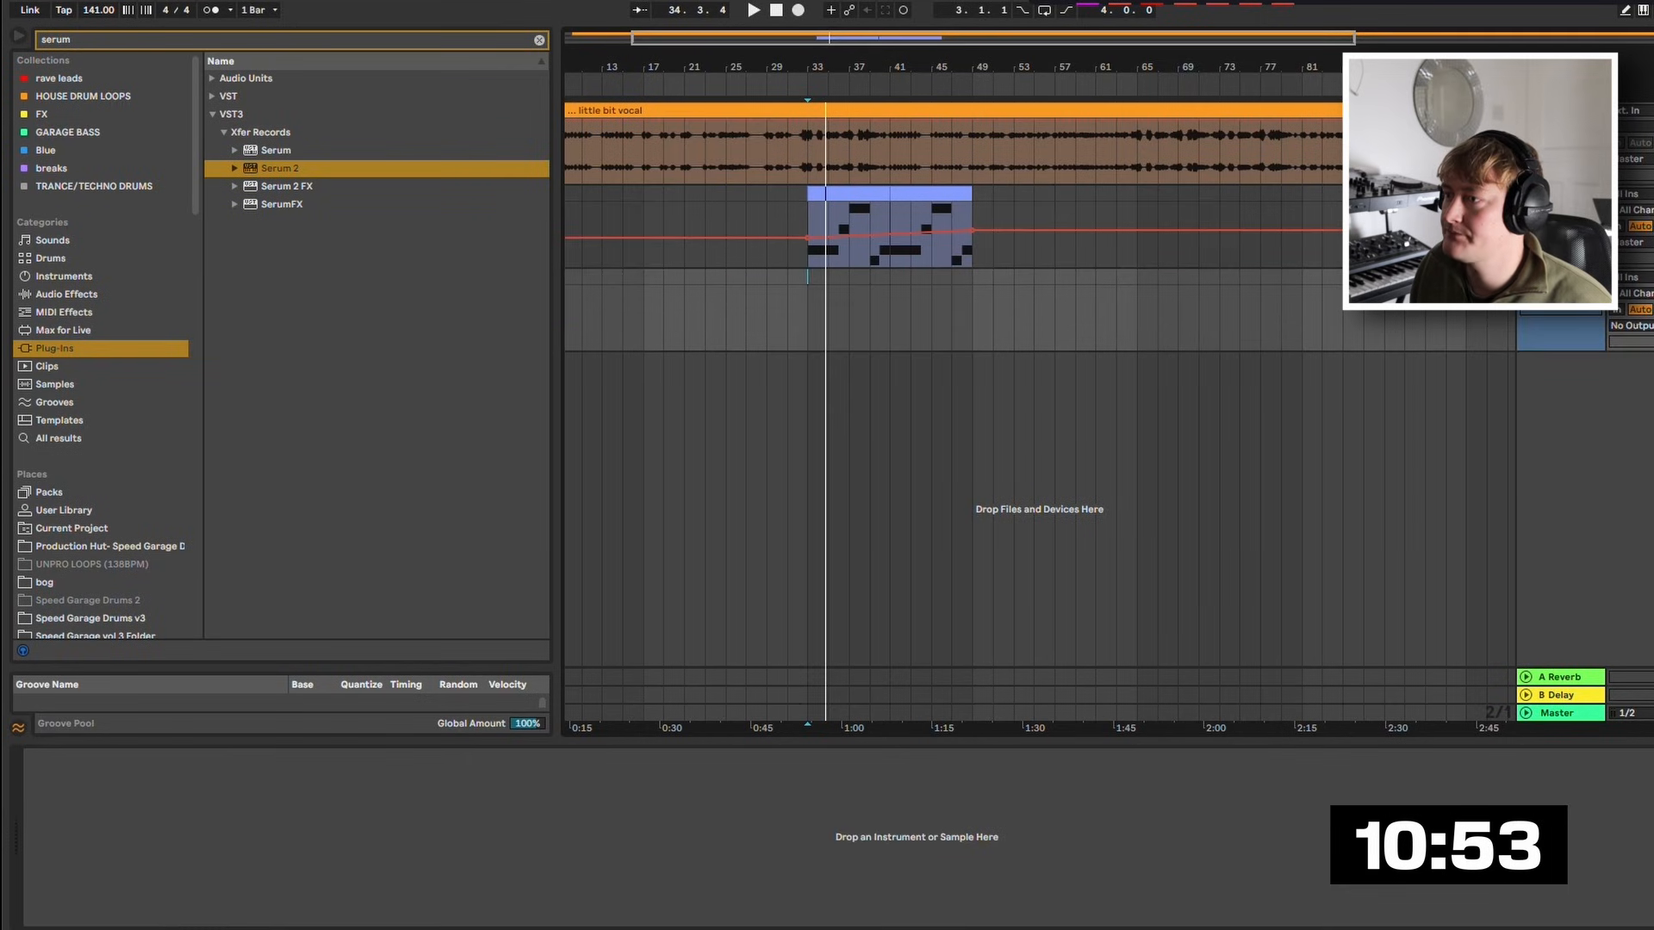
{"action": "left_click_drag", "start_coordinate": [973, 312], "coordinate": [1075, 312]}
{"action": "right_click", "coordinate": [1038, 274]}
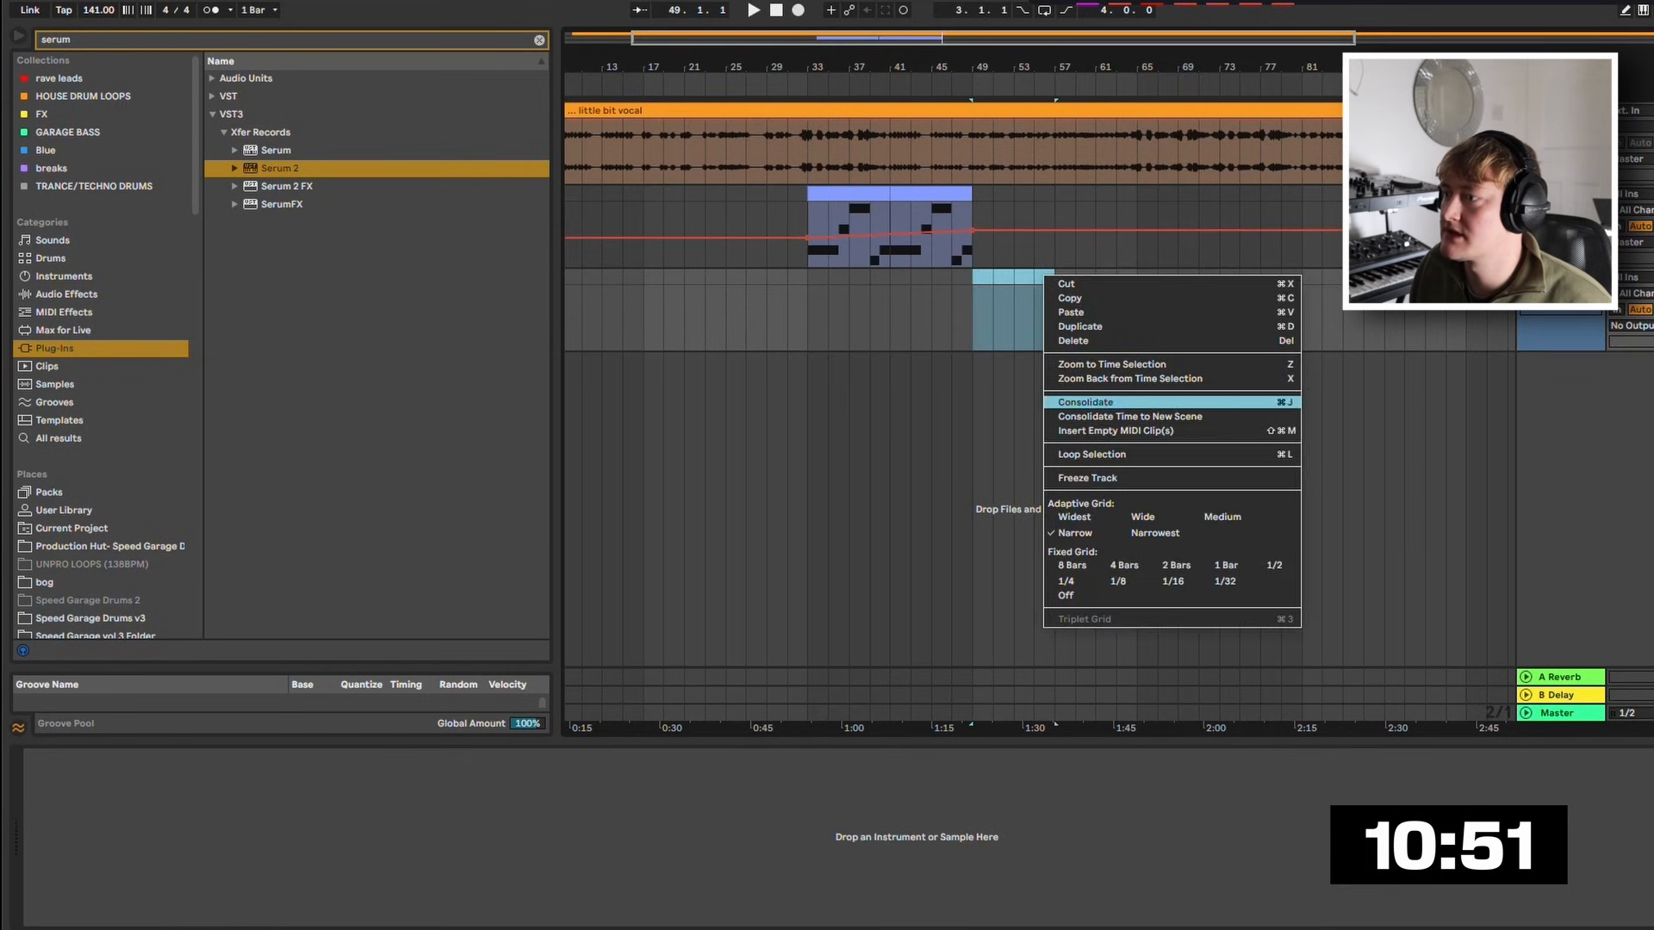
{"action": "left_click", "coordinate": [1120, 424]}
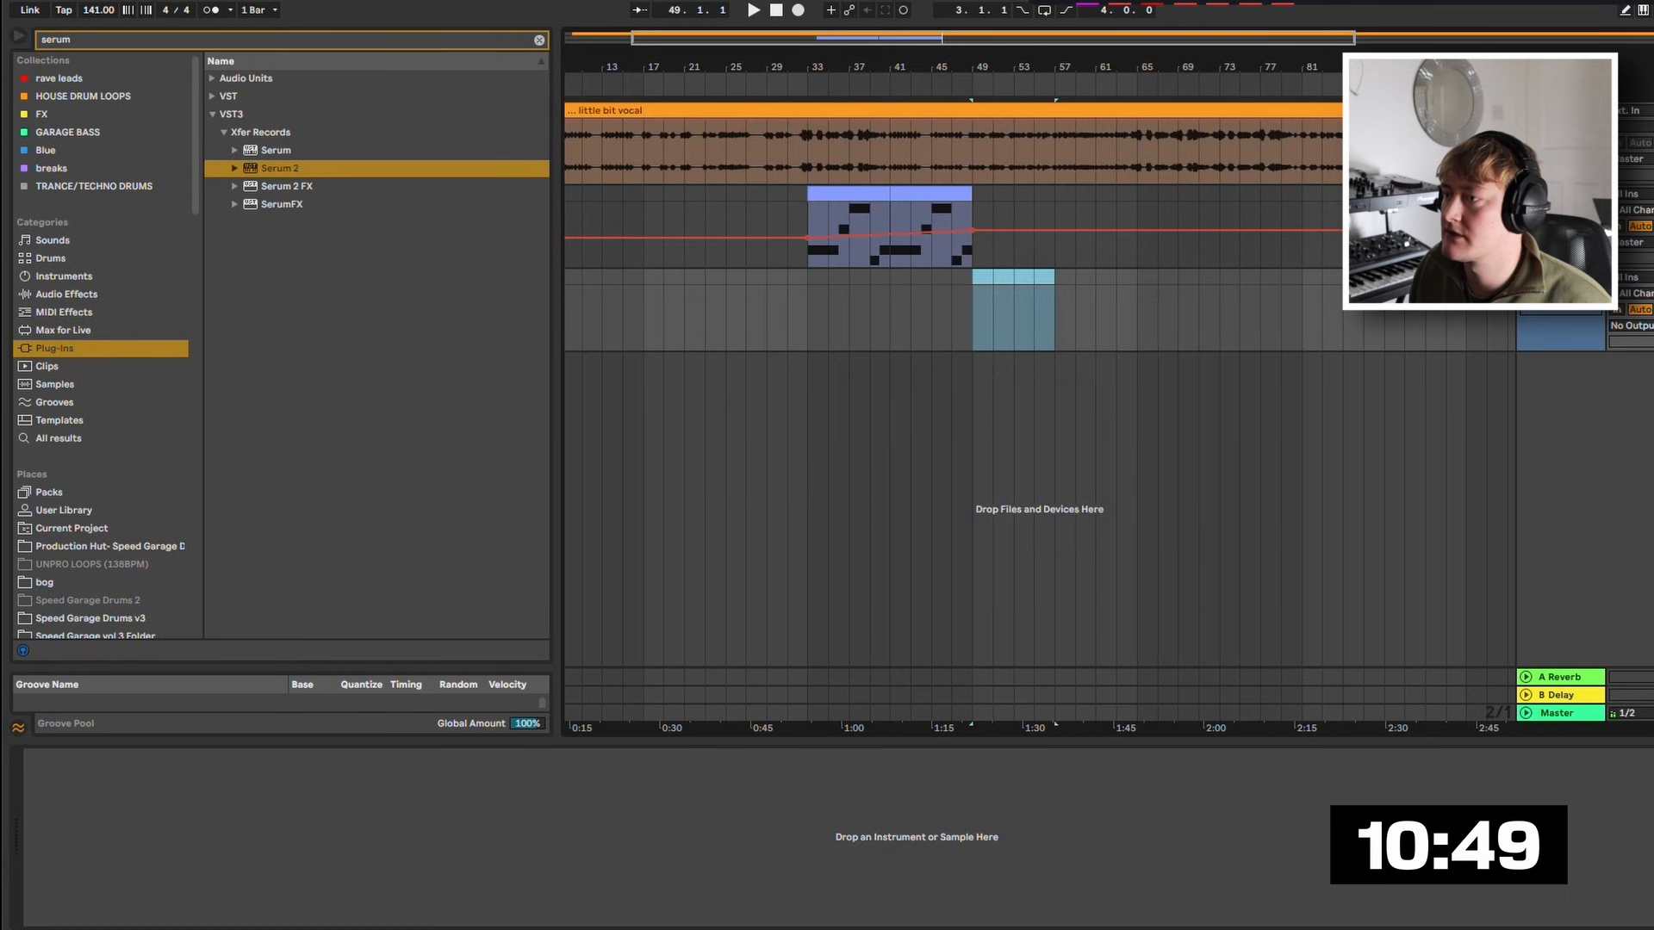
{"action": "right_click", "coordinate": [1015, 276]}
{"action": "left_click", "coordinate": [1094, 433]}
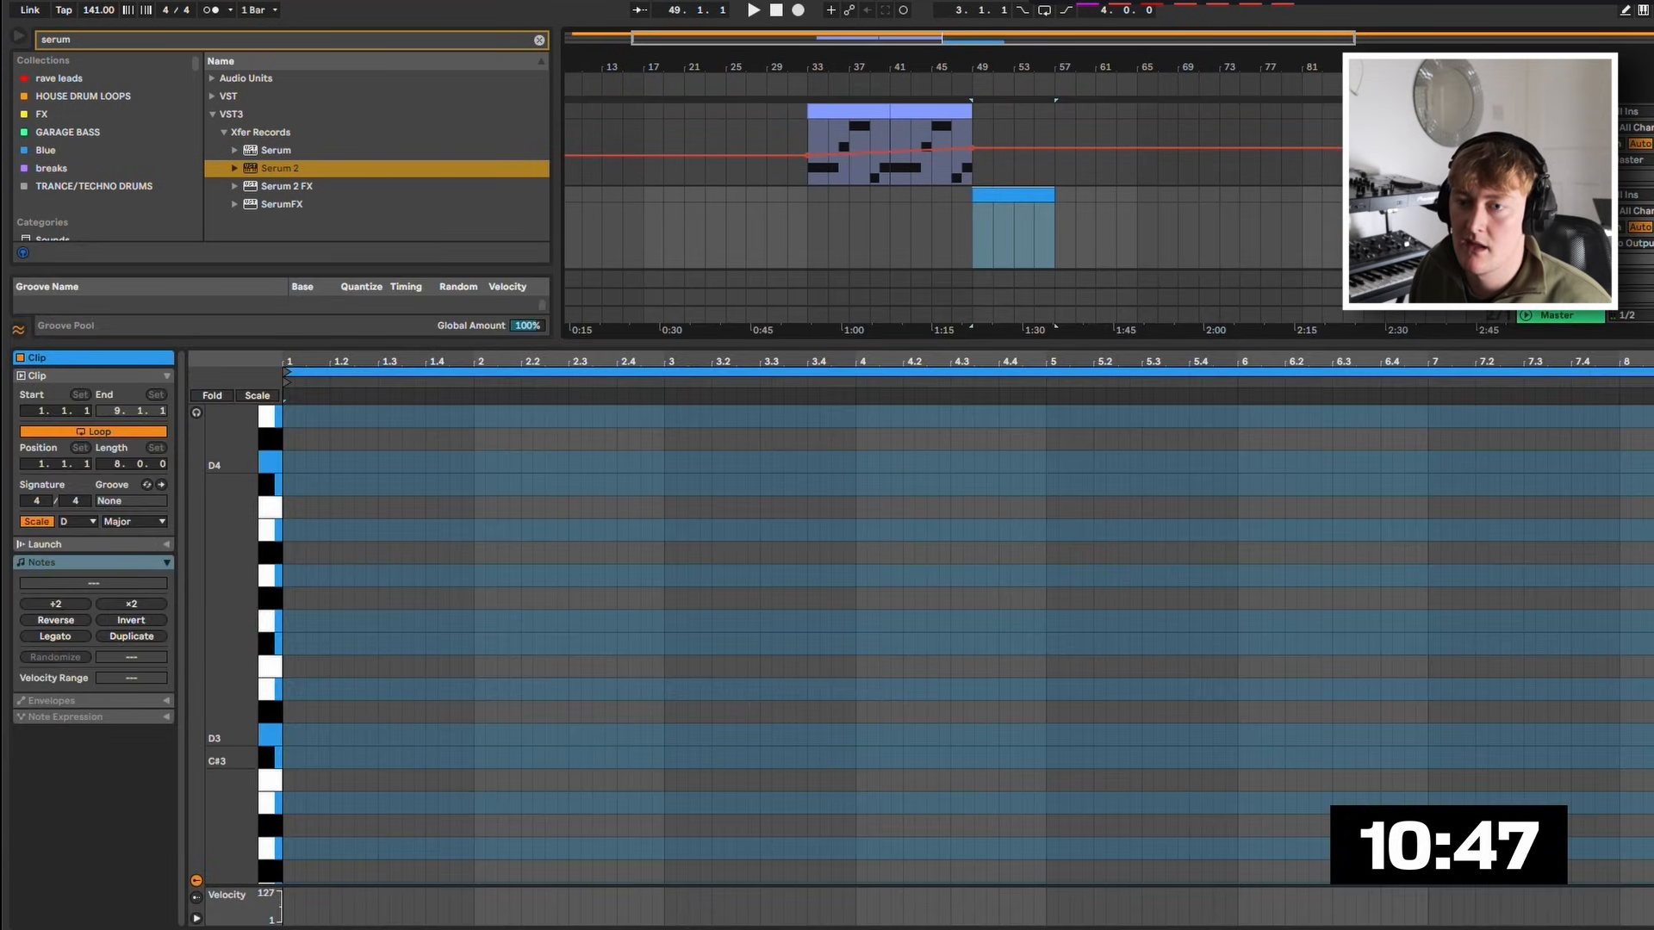
Turn off the new clip's scale and fill all eight bars with quarter-note C3 notes.
{"action": "left_click", "coordinate": [37, 522]}
{"action": "double_click", "coordinate": [290, 780]}
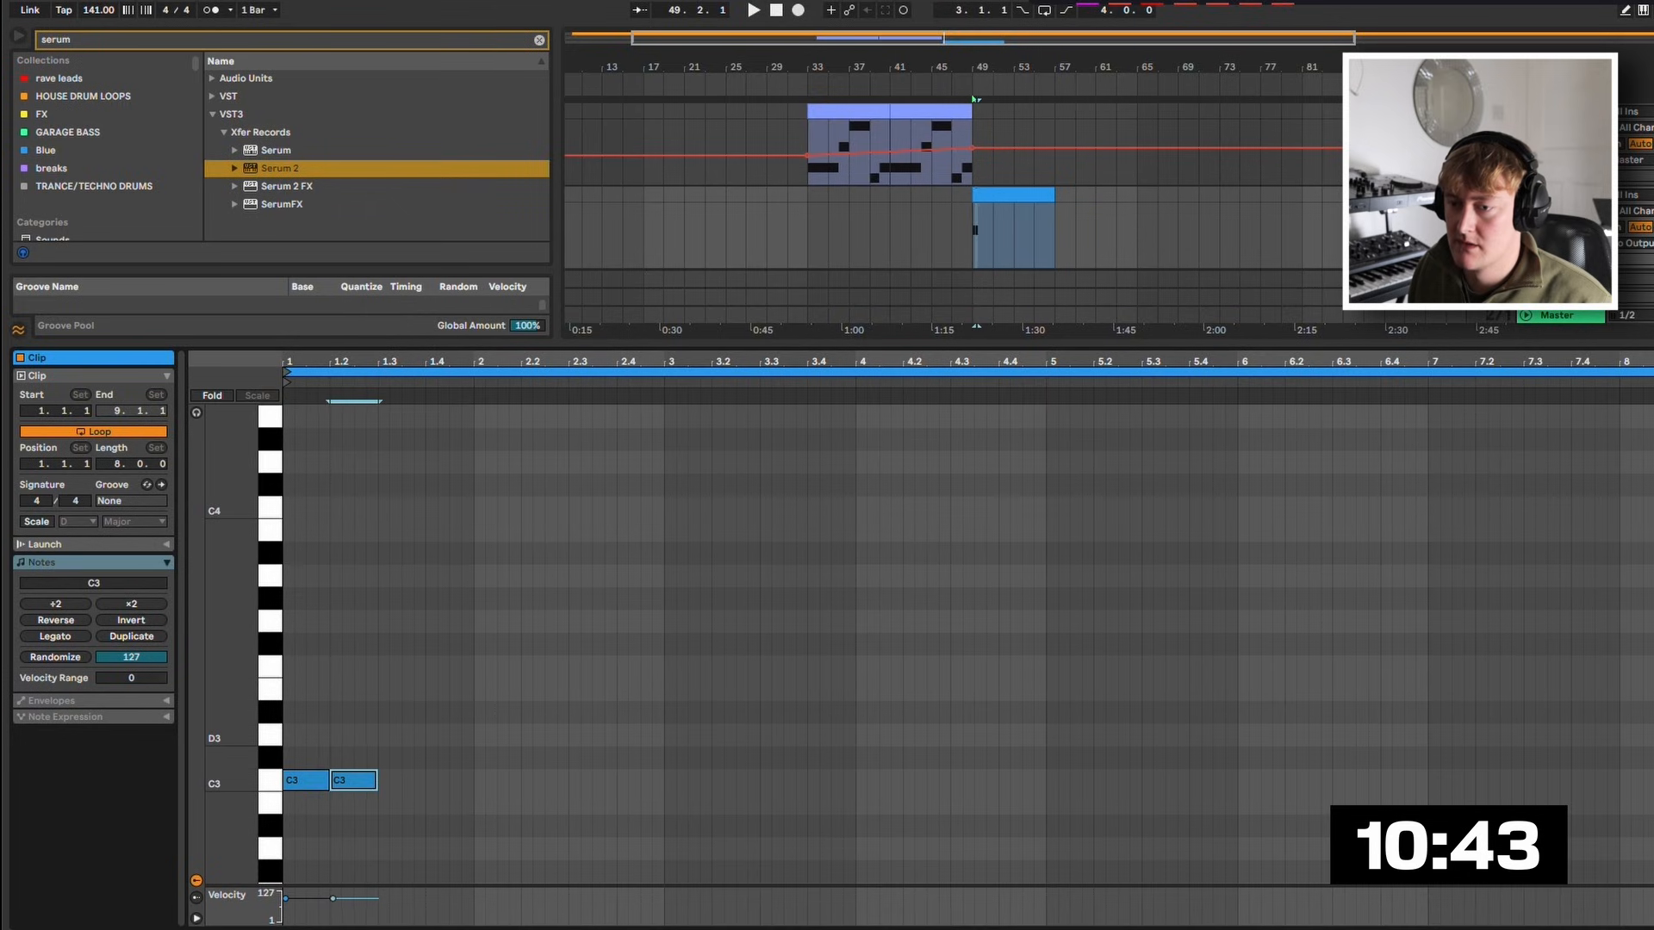
{"action": "key", "text": "super+d"}
{"action": "key", "text": "super+d"}
{"action": "mouse_move", "coordinate": [321, 742]}
{"action": "left_mouse_down"}
{"action": "mouse_move", "coordinate": [414, 789]}
{"action": "mouse_move", "coordinate": [285, 752]}
{"action": "left_mouse_up"}
{"action": "key", "text": "super+d"}
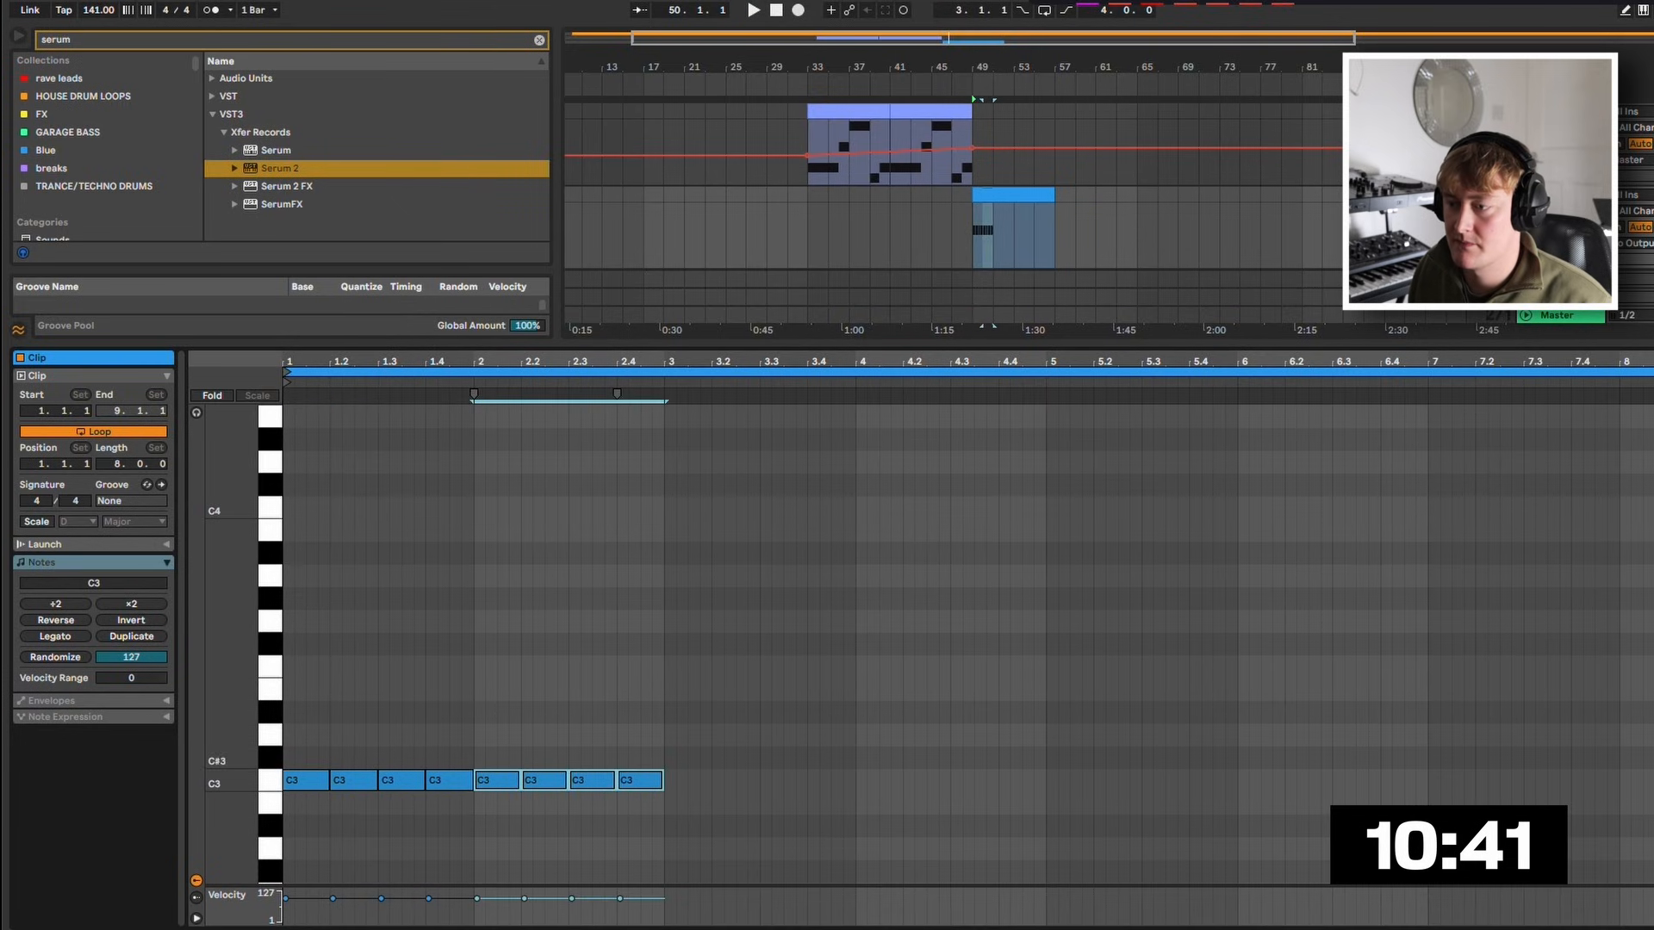
{"action": "key", "text": "super+d"}
{"action": "key", "text": "super+d"}
{"action": "key", "text": "super+d"}
{"action": "key", "text": "super+d"}
{"action": "key", "text": "super+d"}
{"action": "key", "text": "super+d"}
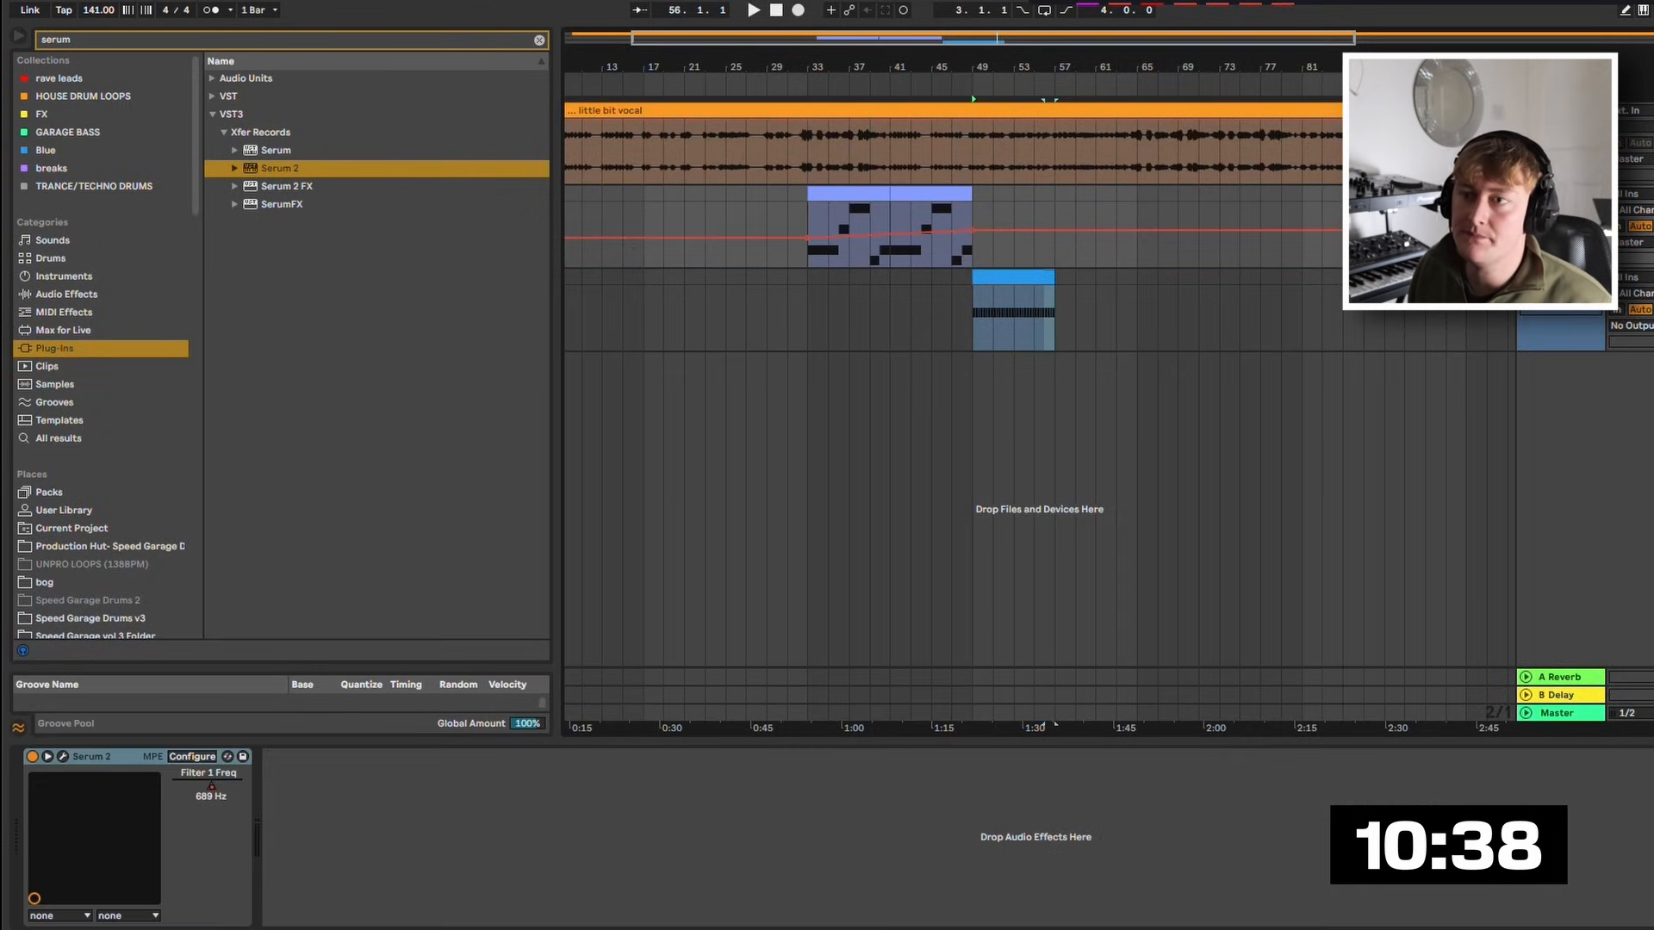
Clear the browser search and open the KICK folder under DRUM ONE SHOTS in the Production Hut speed garage pack.
{"action": "left_click", "coordinate": [539, 40]}
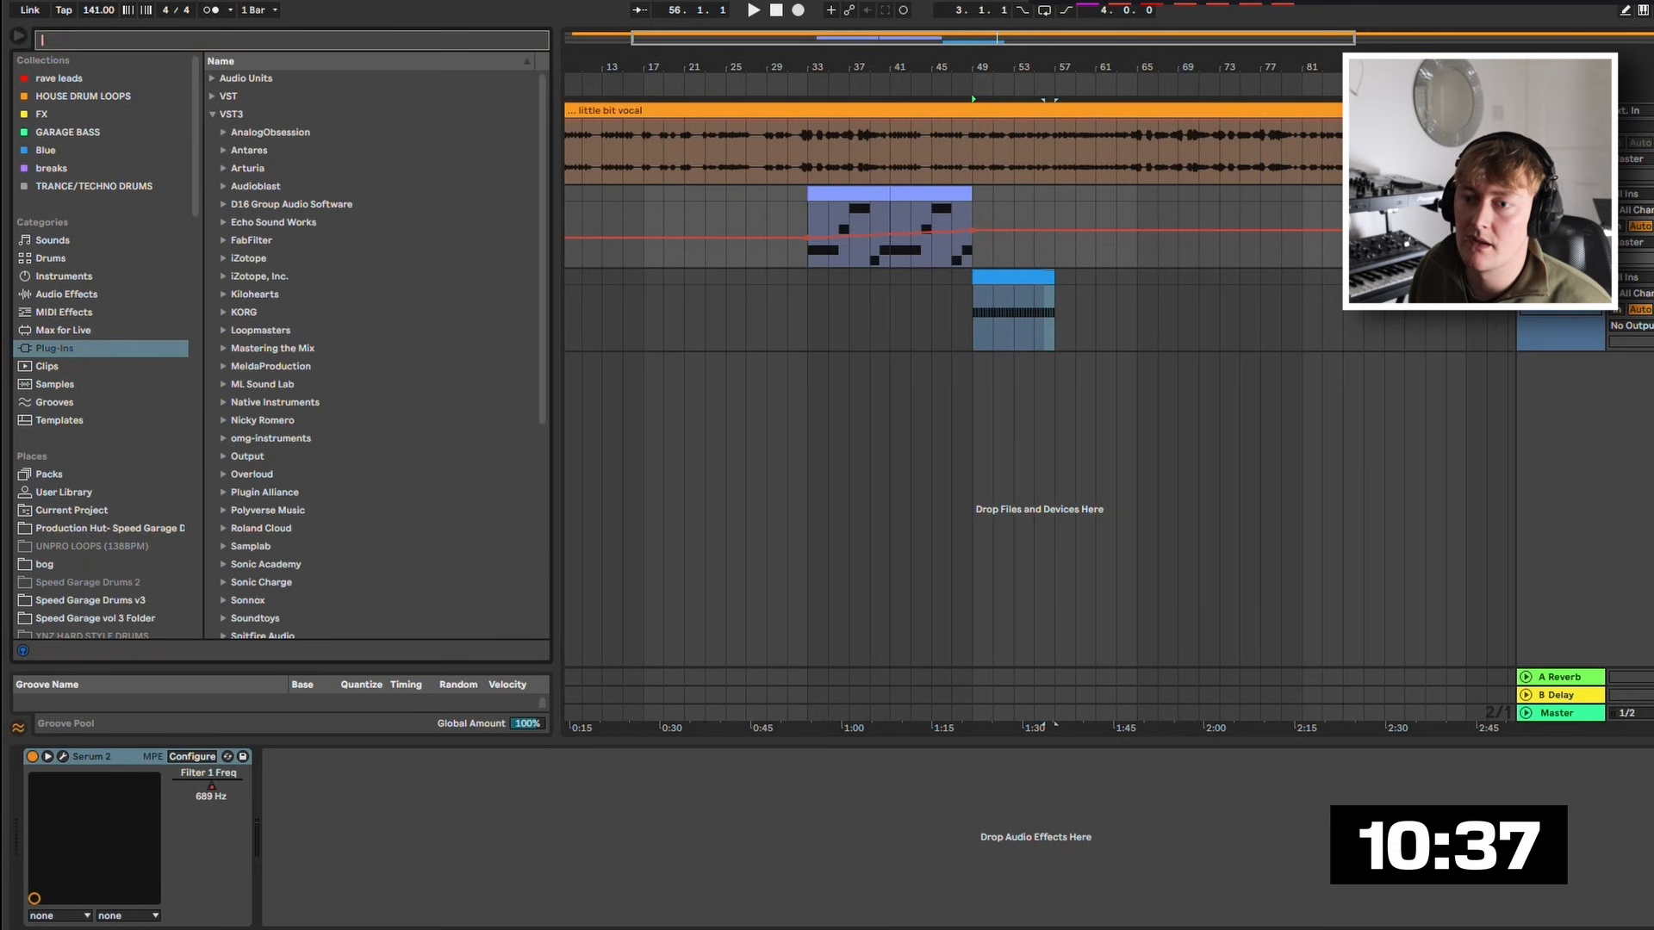
{"action": "scroll", "coordinate": [101, 362], "scroll_direction": "down", "scroll_amount": 3}
{"action": "left_click", "coordinate": [110, 562]}
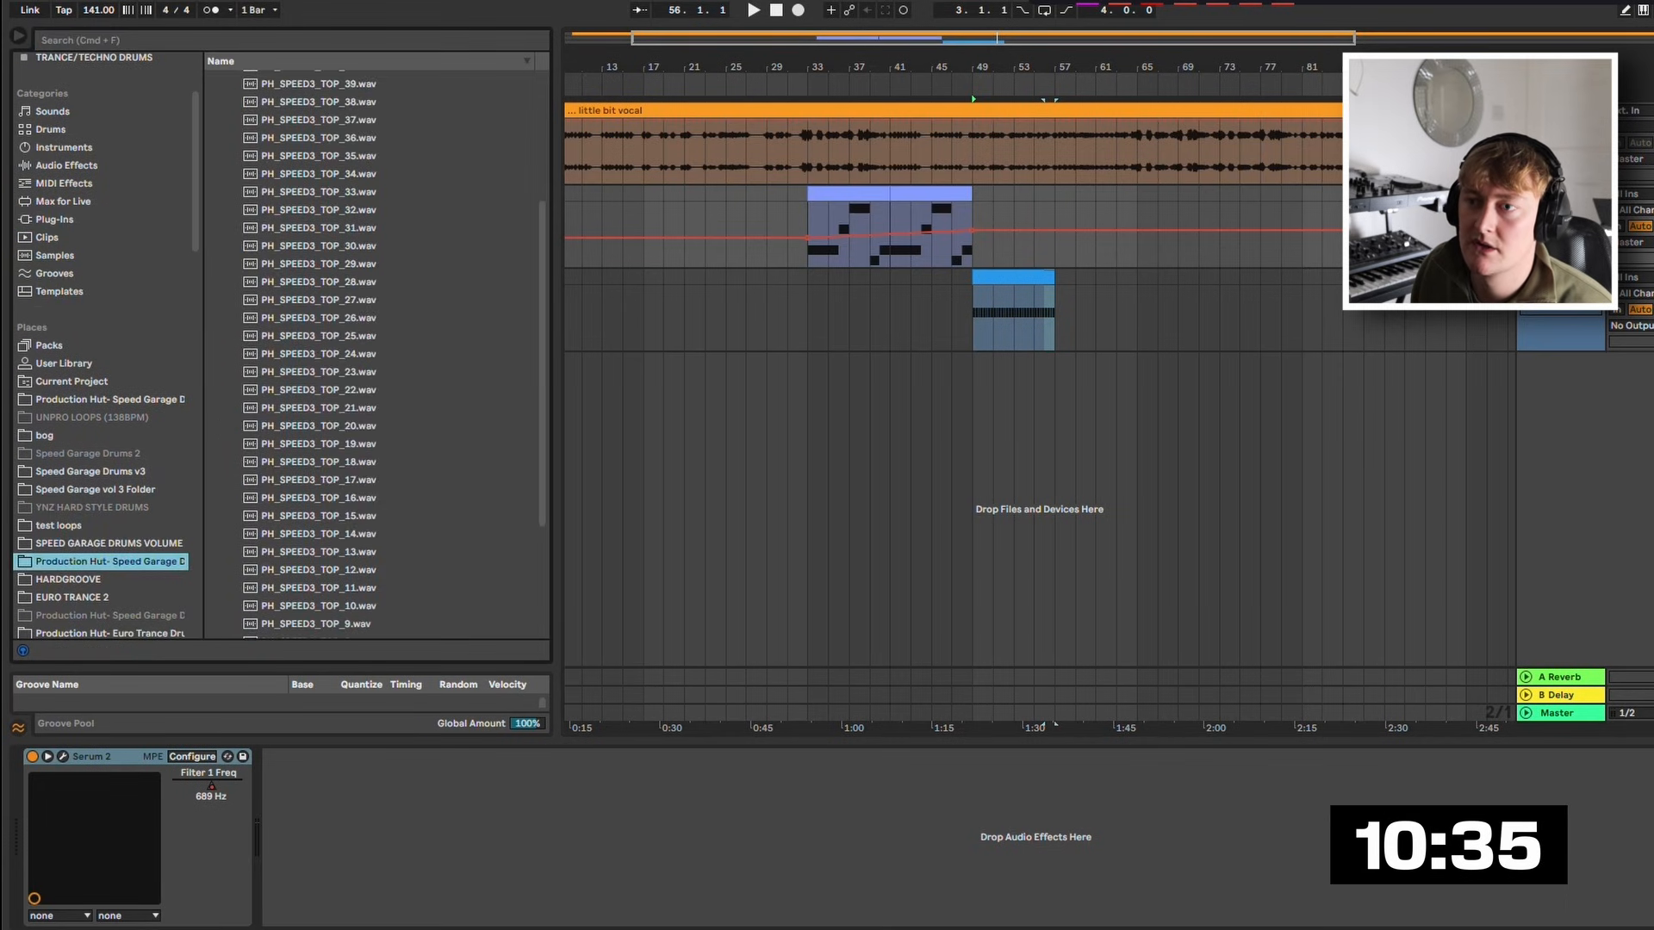
{"action": "scroll", "coordinate": [376, 353], "scroll_direction": "up", "scroll_amount": 5}
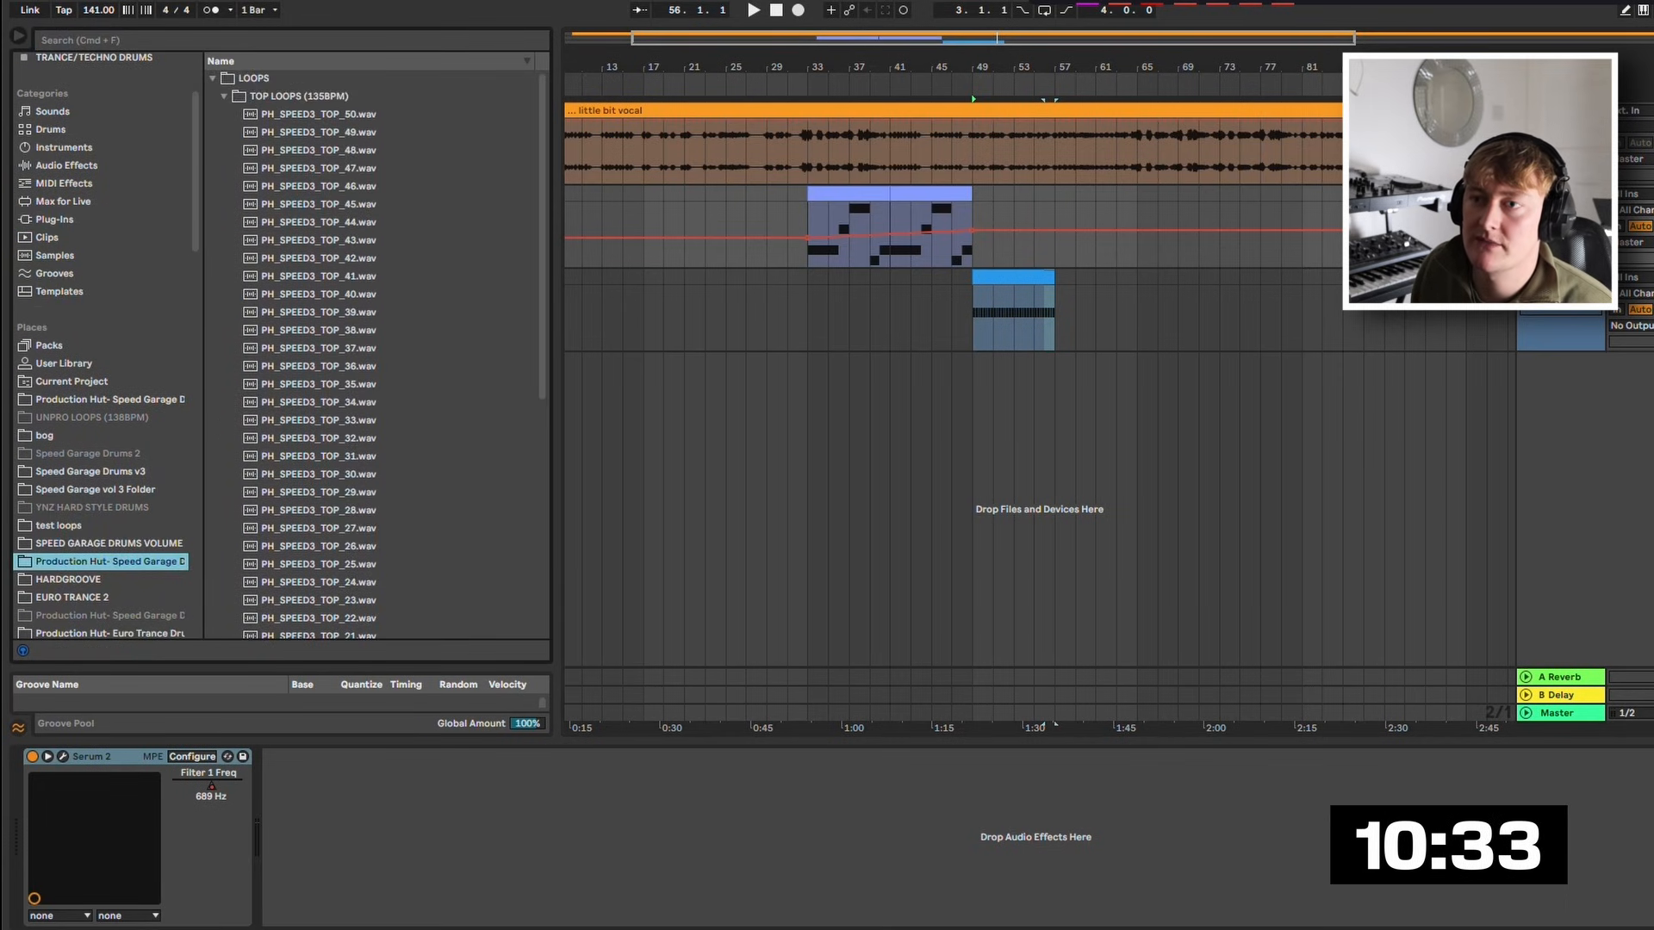
{"action": "left_click", "coordinate": [223, 97]}
{"action": "left_click", "coordinate": [279, 150]}
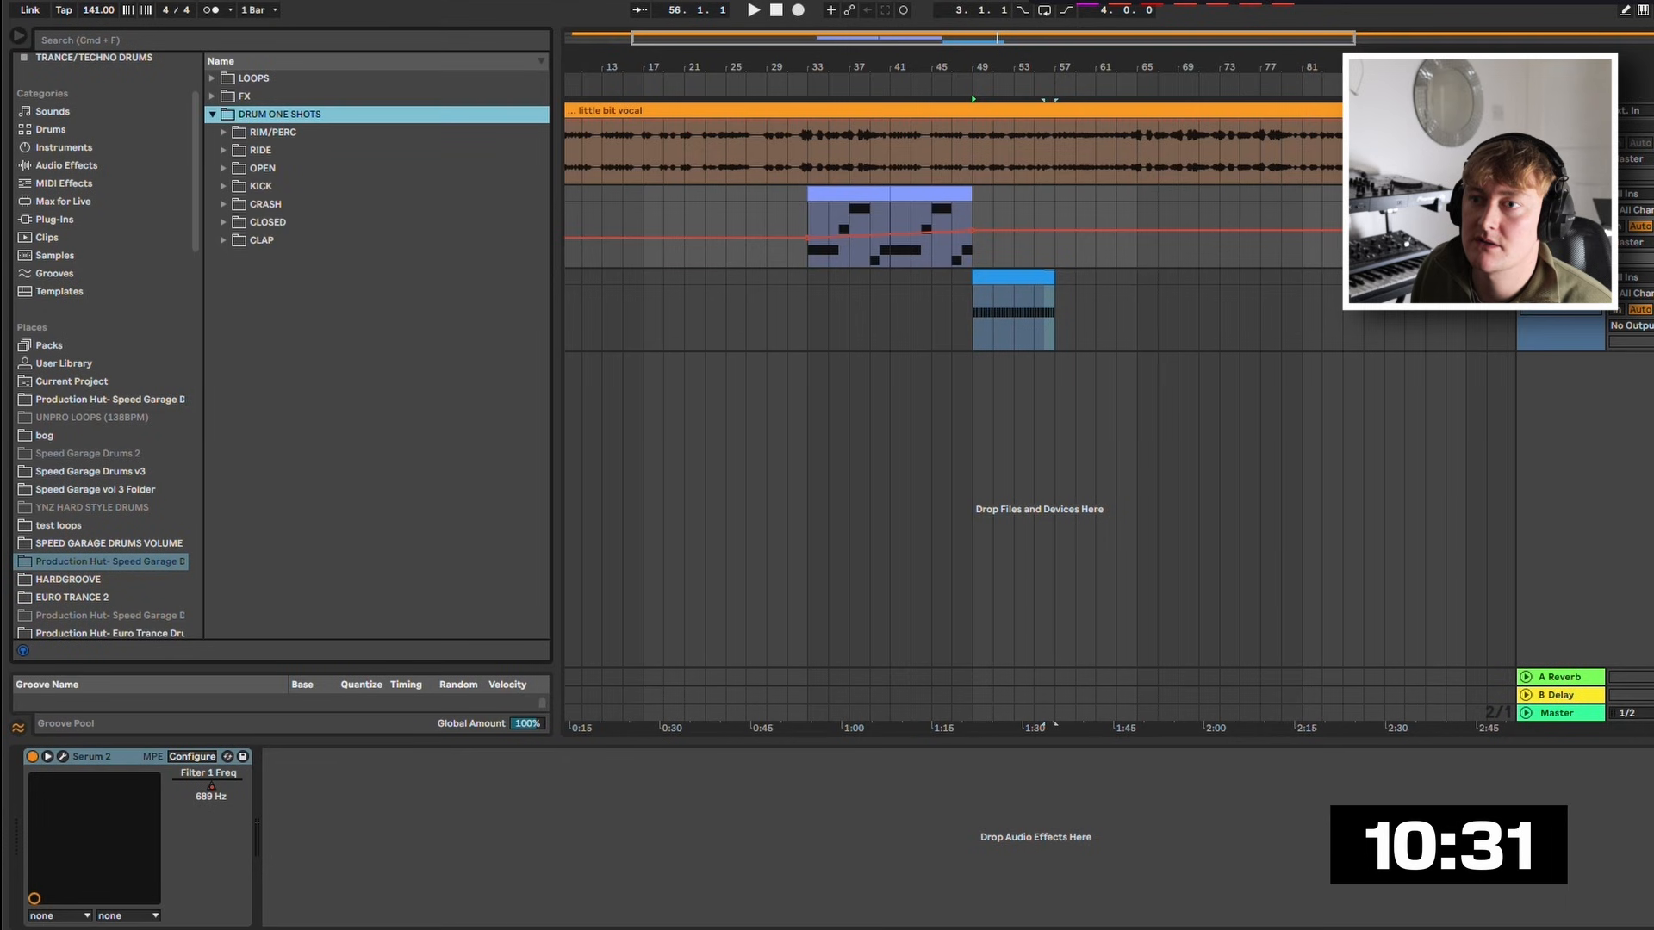
{"action": "left_click", "coordinate": [262, 186]}
Audition the kick samples in the KICK folder one after another down to PH_SPEED3_KICK_9.
{"action": "left_click", "coordinate": [319, 241]}
{"action": "key", "text": "Down"}
{"action": "key", "text": "Down"}
{"action": "key", "text": "Down"}
{"action": "key", "text": "Down"}
{"action": "key", "text": "Down"}
{"action": "key", "text": "Down"}
{"action": "key", "text": "Down"}
{"action": "key", "text": "Down"}
{"action": "key", "text": "Down"}
{"action": "key", "text": "Down"}
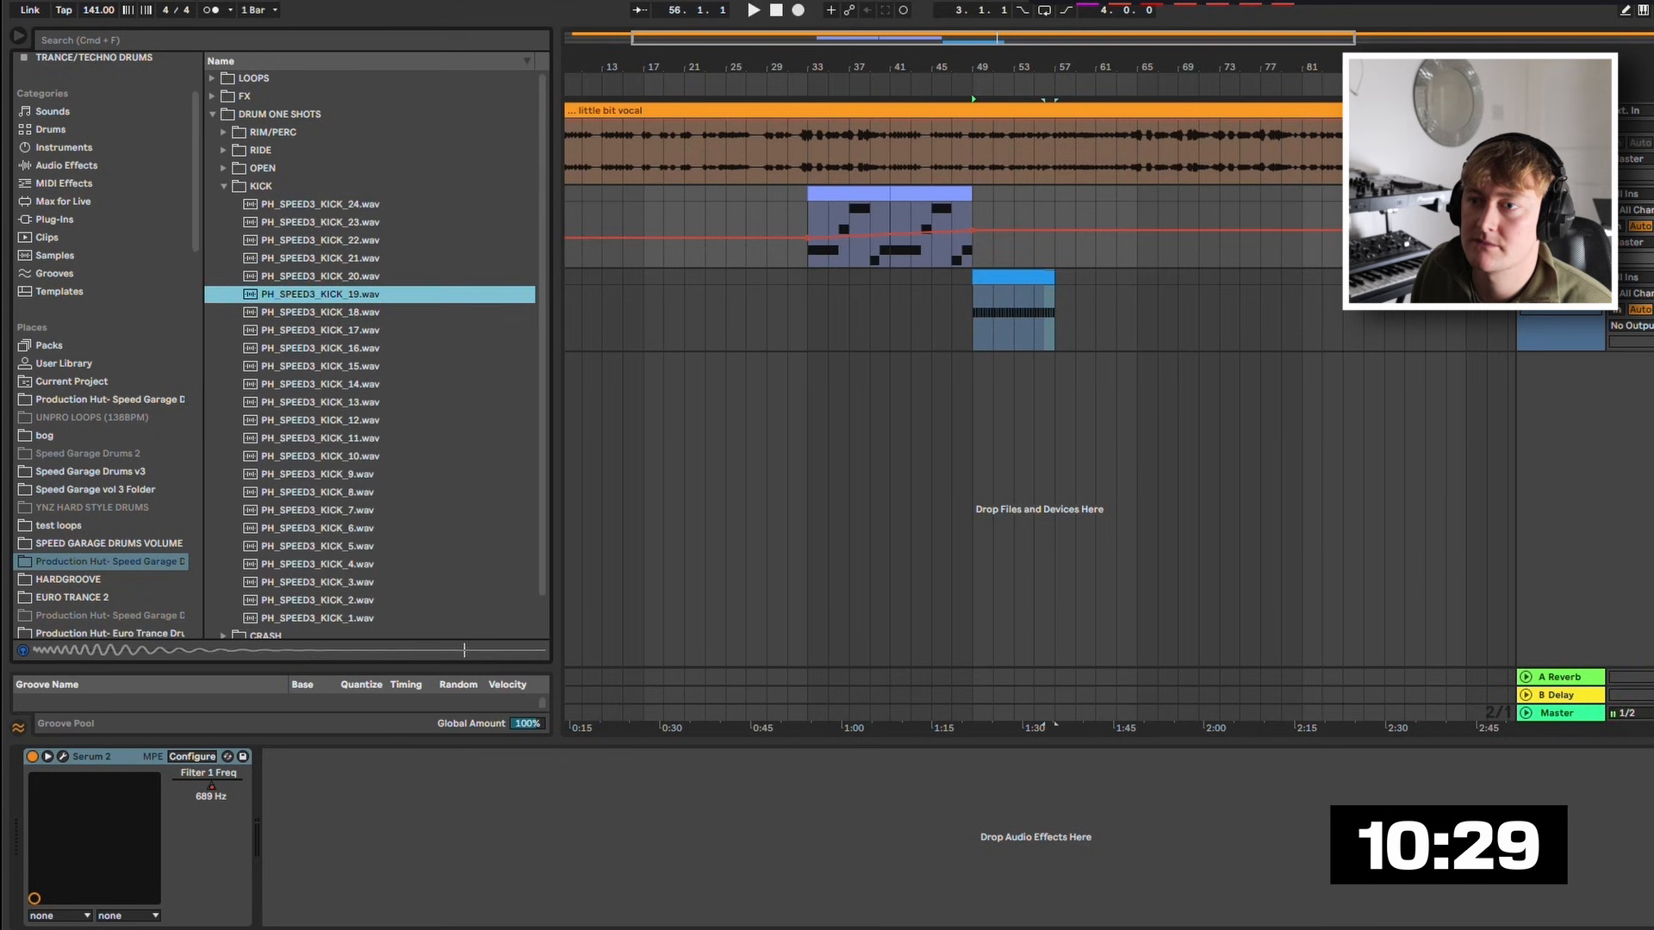
{"action": "key", "text": "Down"}
{"action": "key", "text": "Down"}
{"action": "key", "text": "Down"}
{"action": "key", "text": "Down"}
{"action": "key", "text": "Up"}
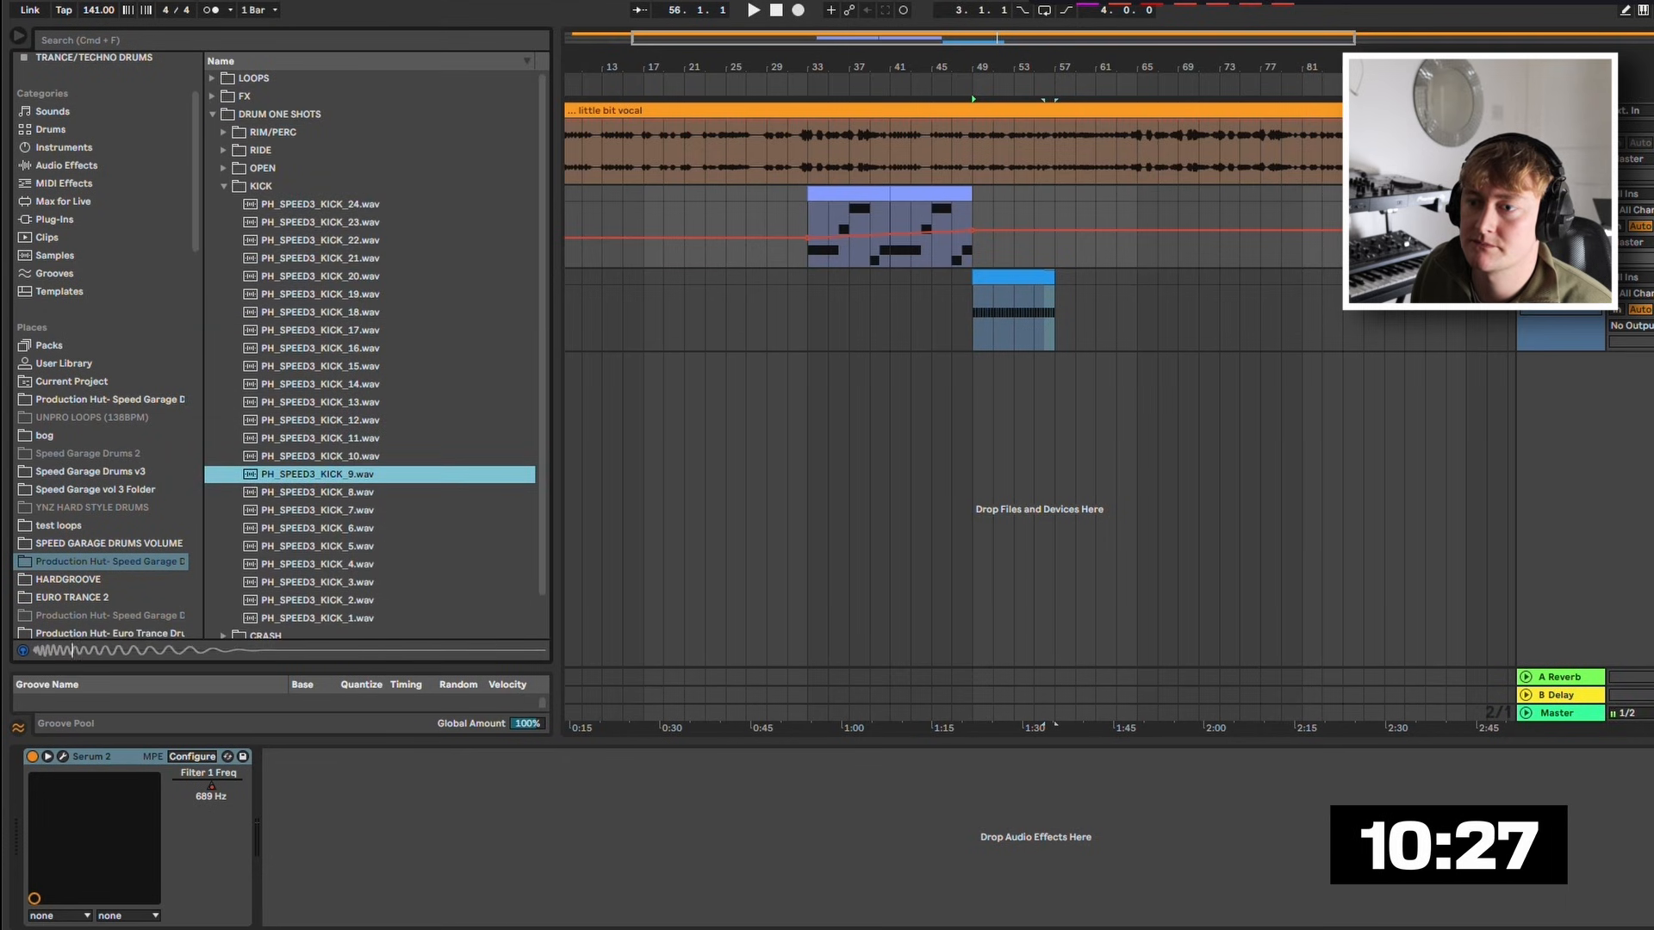
{"action": "key", "text": "Return"}
{"action": "key", "text": "Up"}
{"action": "key", "text": "Return"}
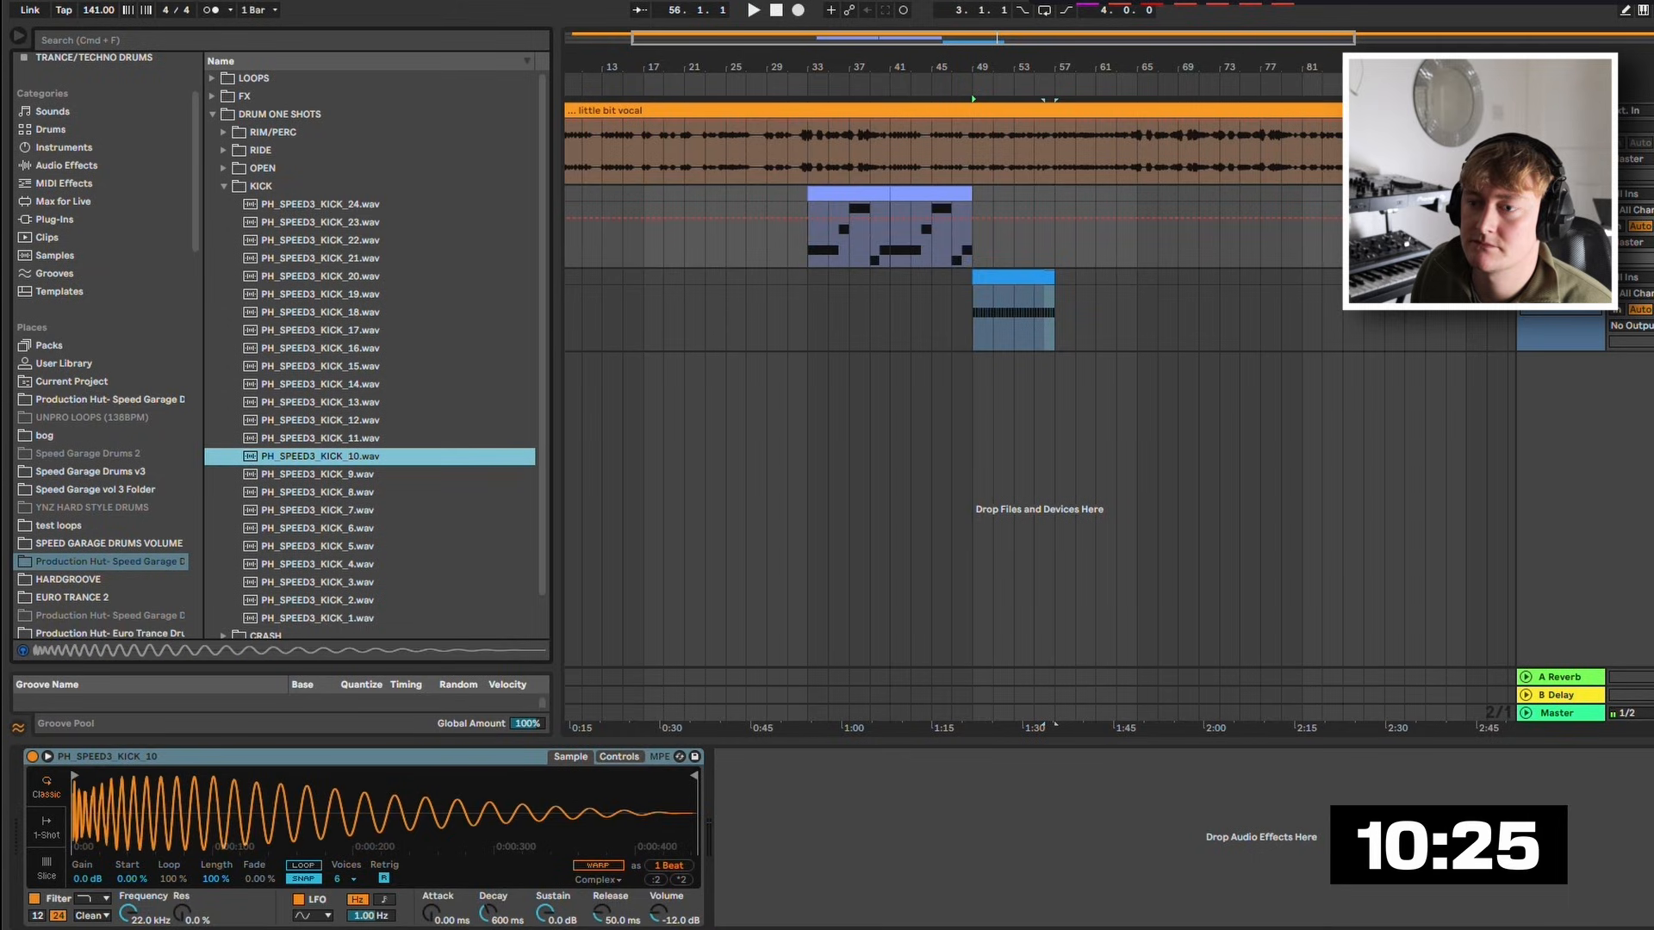
{"action": "key", "text": "space"}
{"action": "key", "text": "space"}
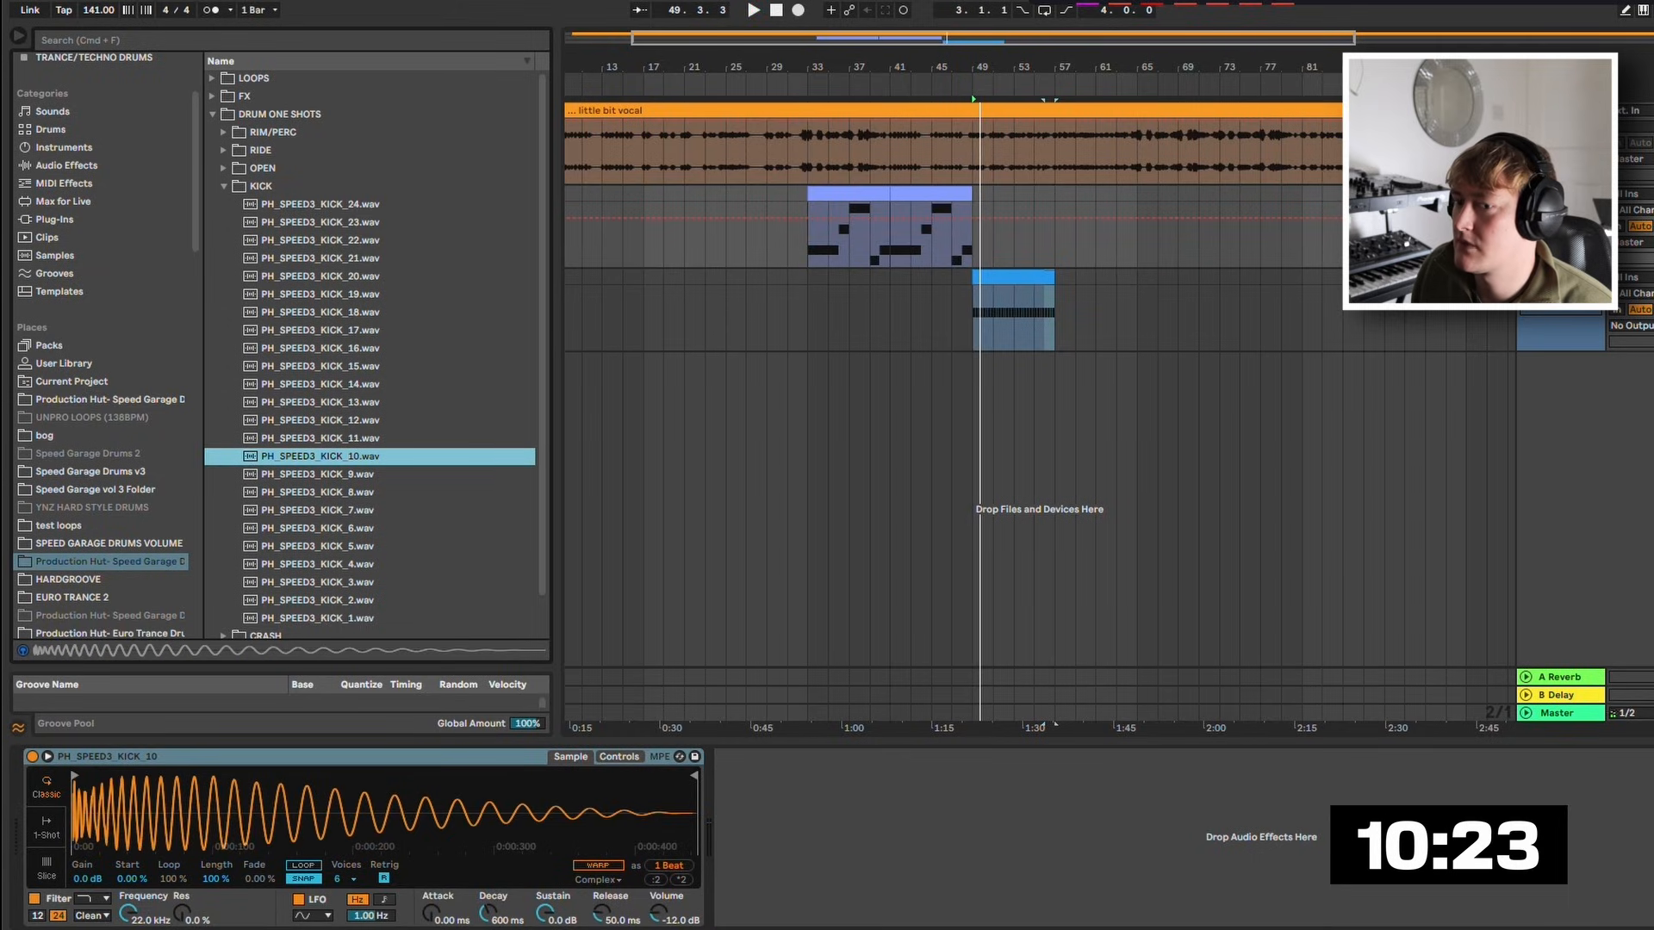
{"action": "key", "text": "super+z"}
{"action": "key", "text": "super+z"}
Load PH_SPEED3_KICK_10 onto the new MIDI track with the C3 notes and play the kick pattern.
{"action": "left_click", "coordinate": [1560, 333]}
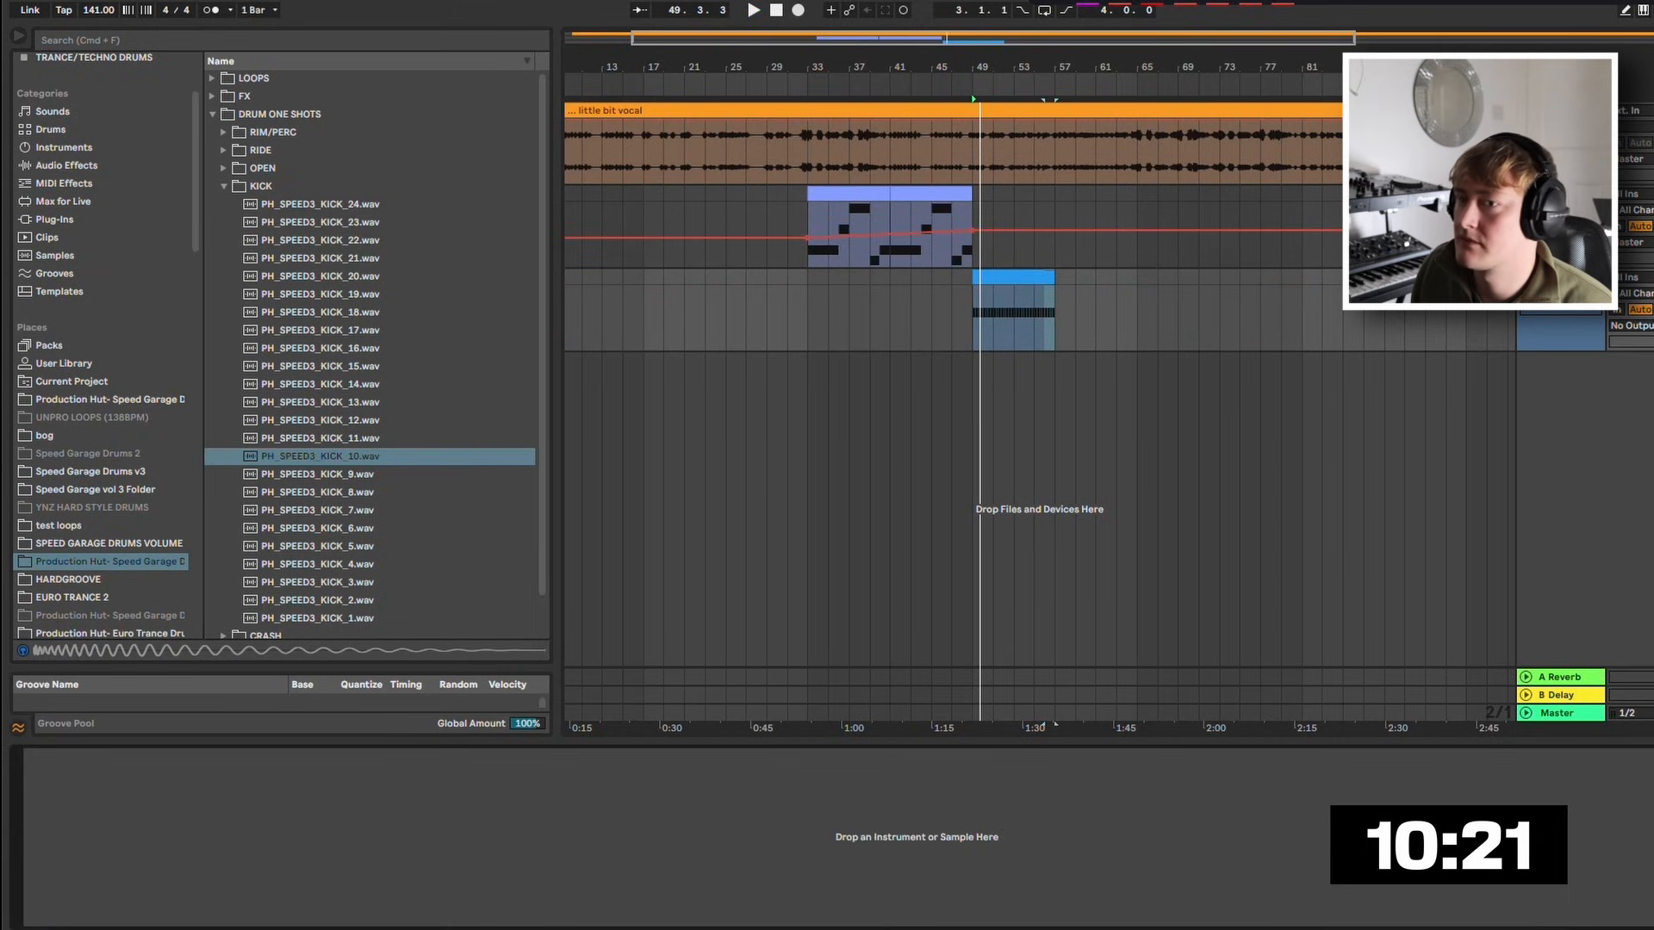
{"action": "double_click", "coordinate": [320, 457]}
{"action": "key", "text": "space"}
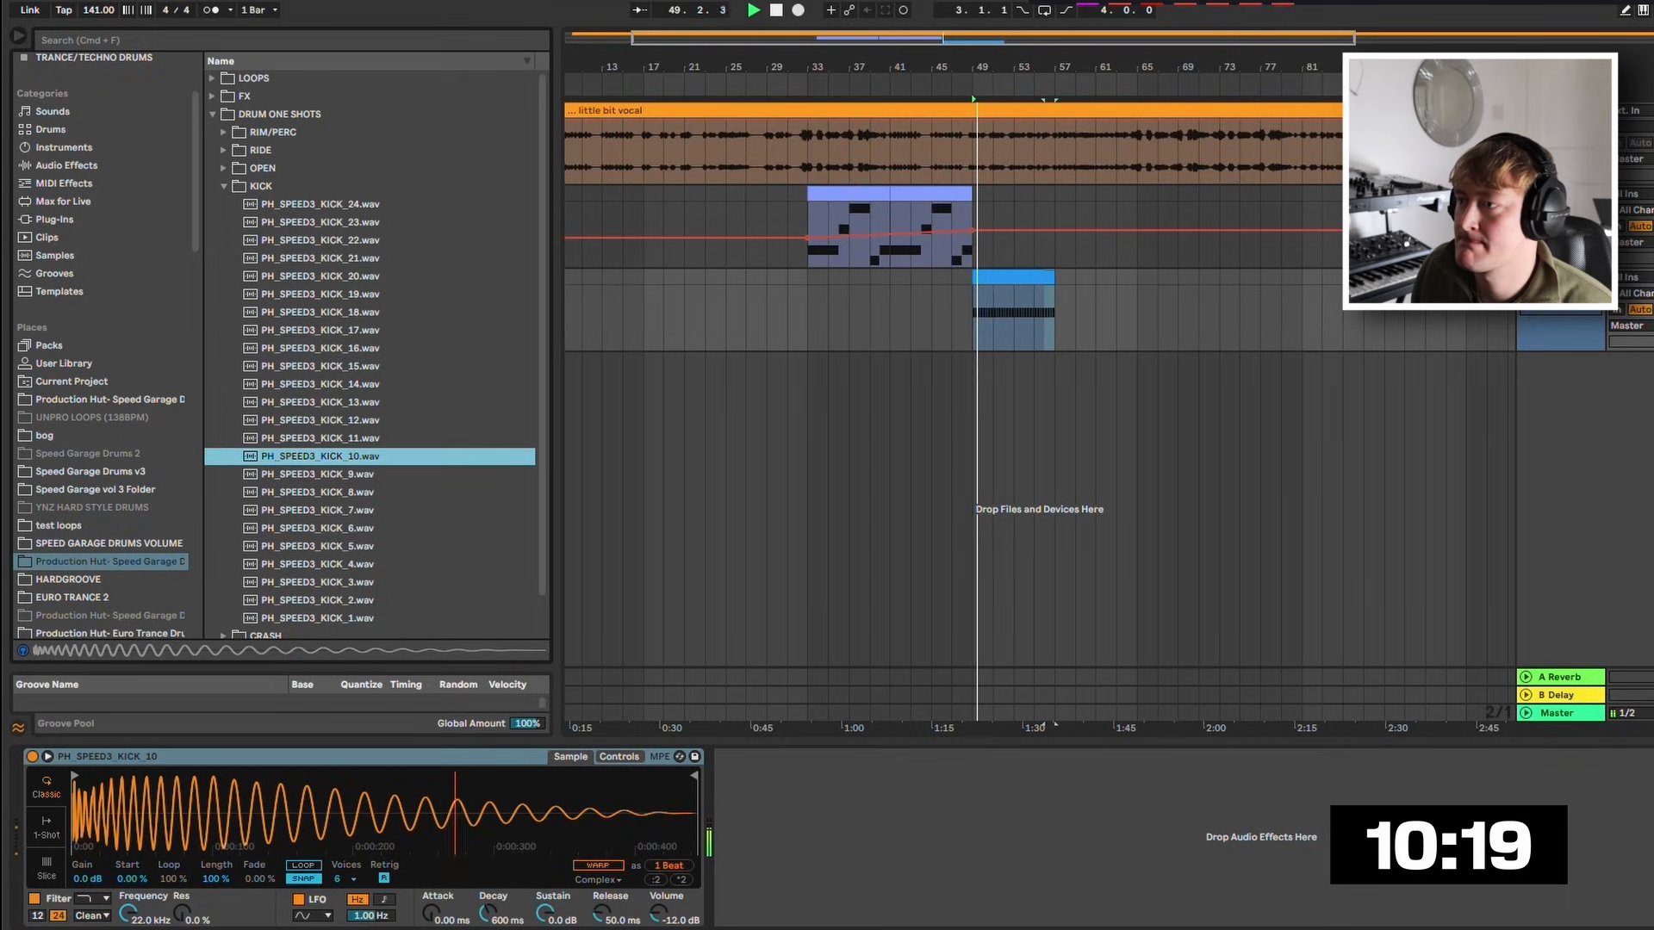
Try duplicating the Reese clip so it continues over the kick at bars 49 to 57.
{"action": "left_click", "coordinate": [931, 194]}
{"action": "key", "text": "super+d"}
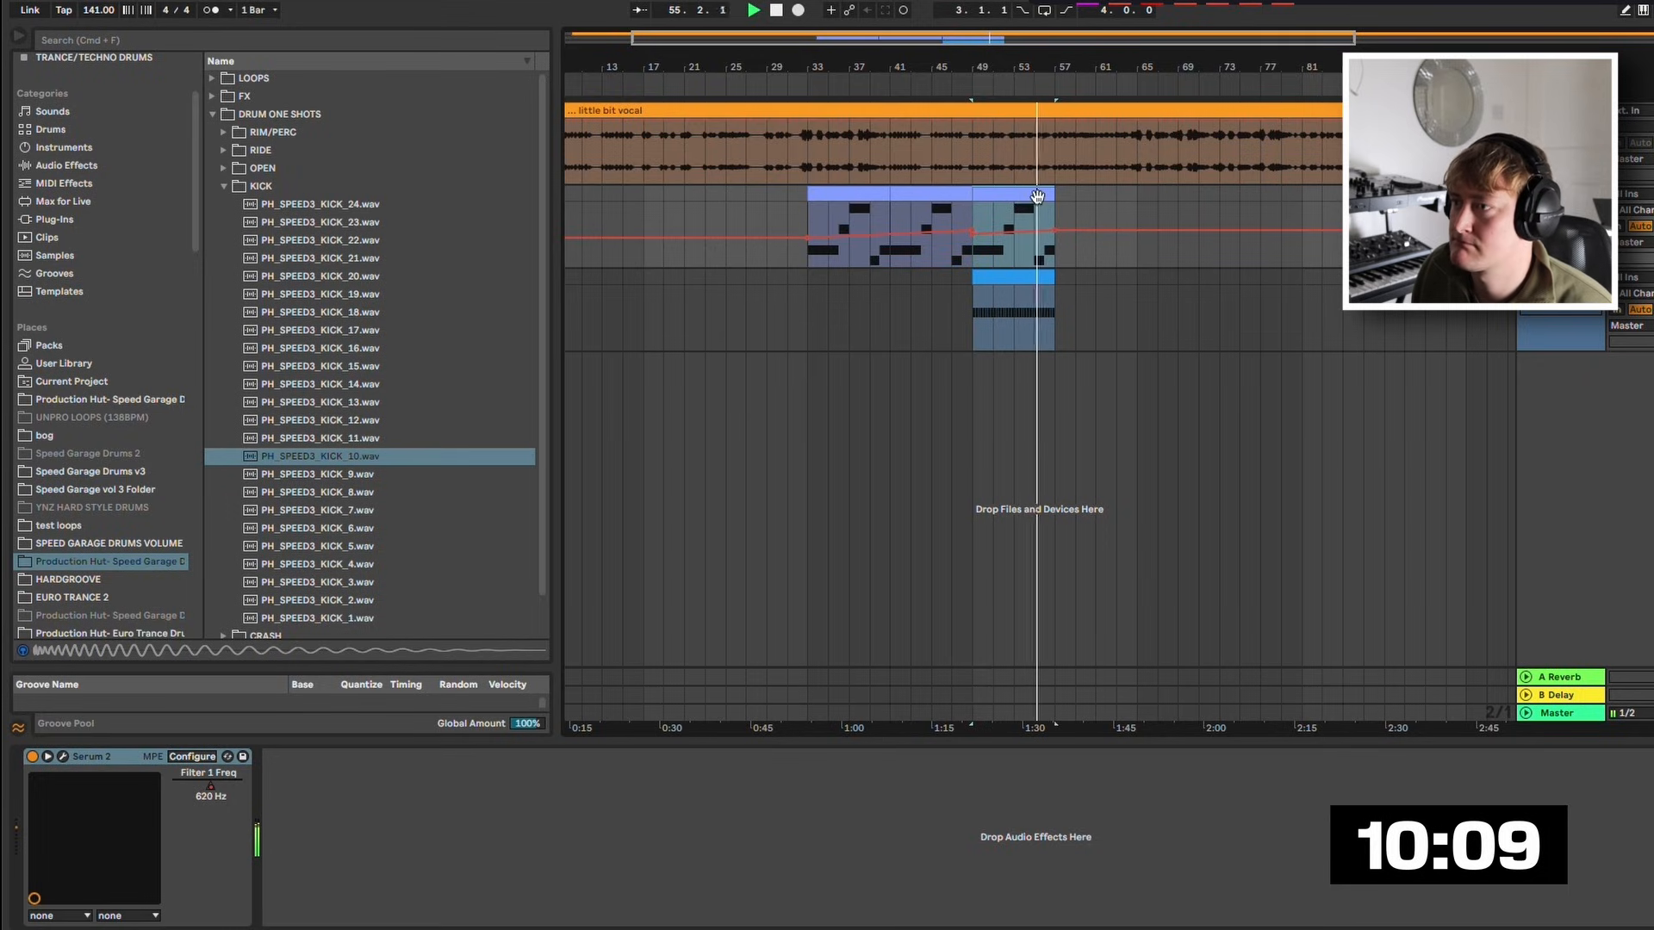
{"action": "key", "text": "ctrl+z"}
Move the Reese and kick clips 16 bars later, starting at bars 49 and 65, and play the transition.
{"action": "key", "text": "space"}
{"action": "left_click_drag", "start_coordinate": [1054, 327], "coordinate": [996, 194]}
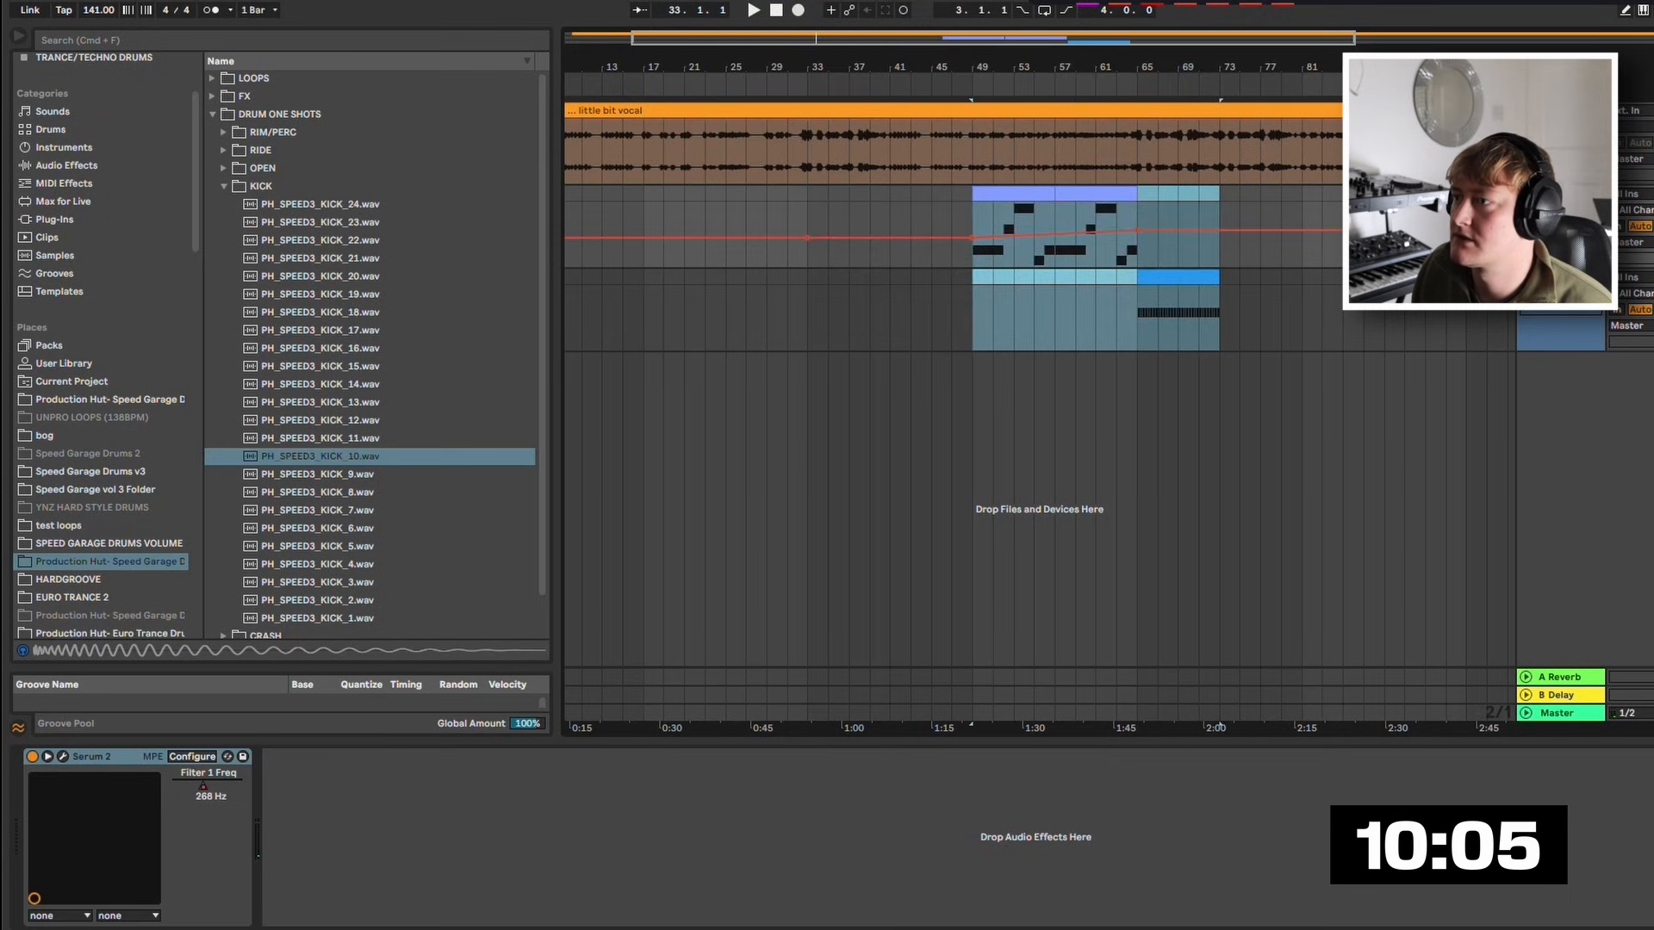
{"action": "key", "text": "space"}
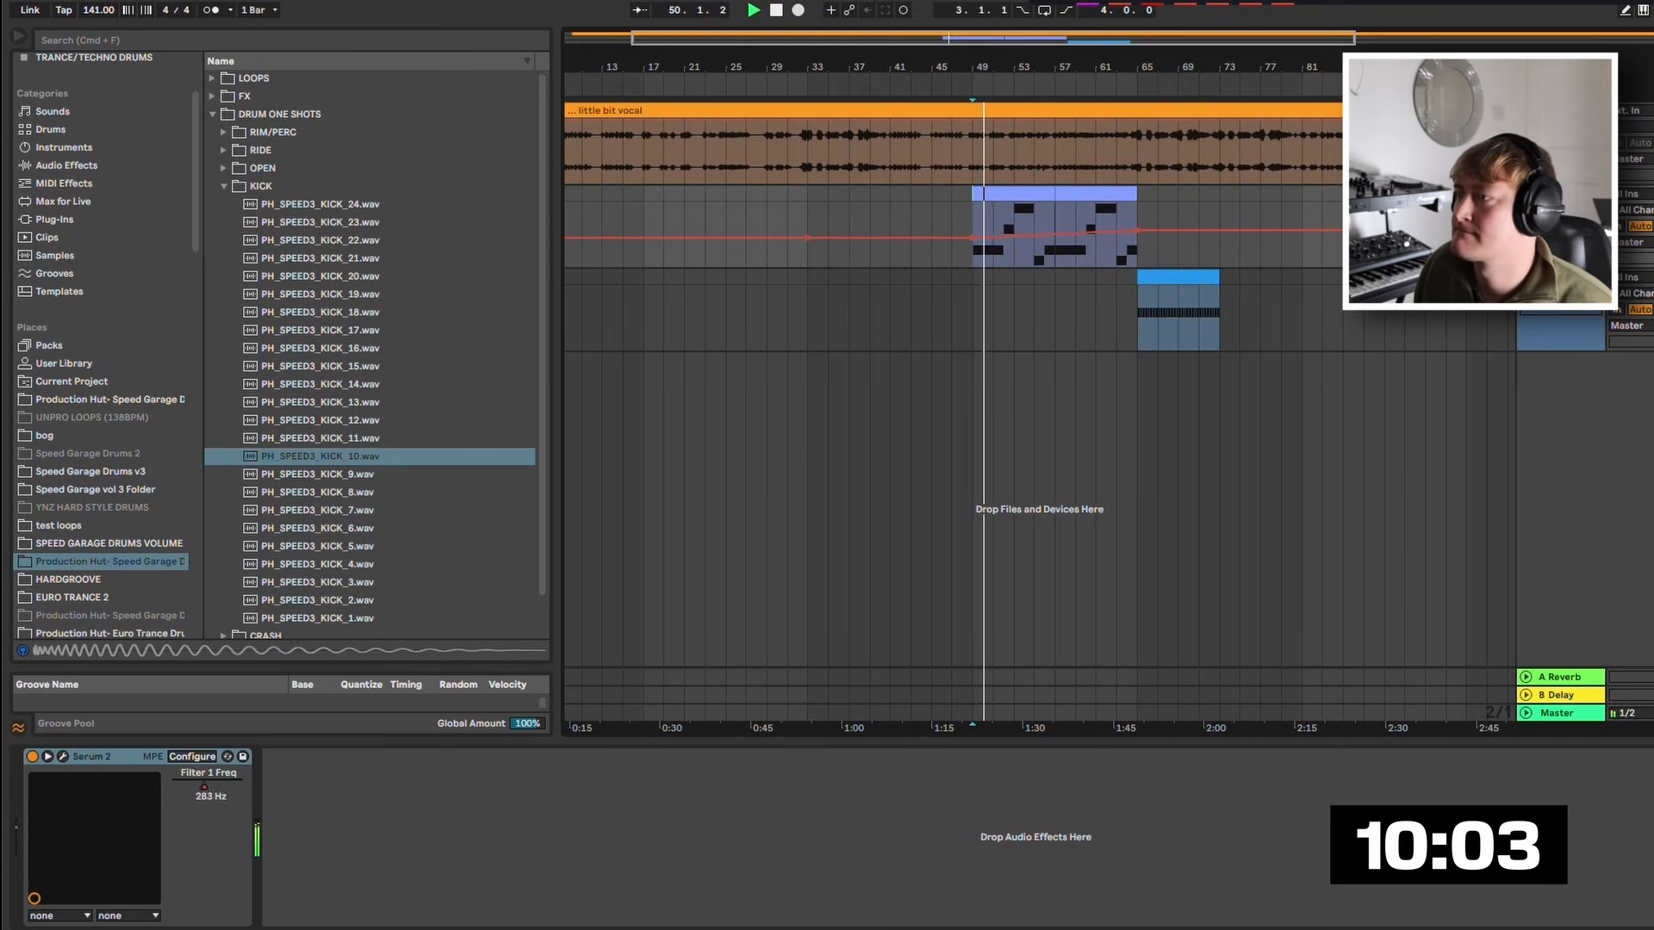
{"action": "left_click", "coordinate": [1137, 85]}
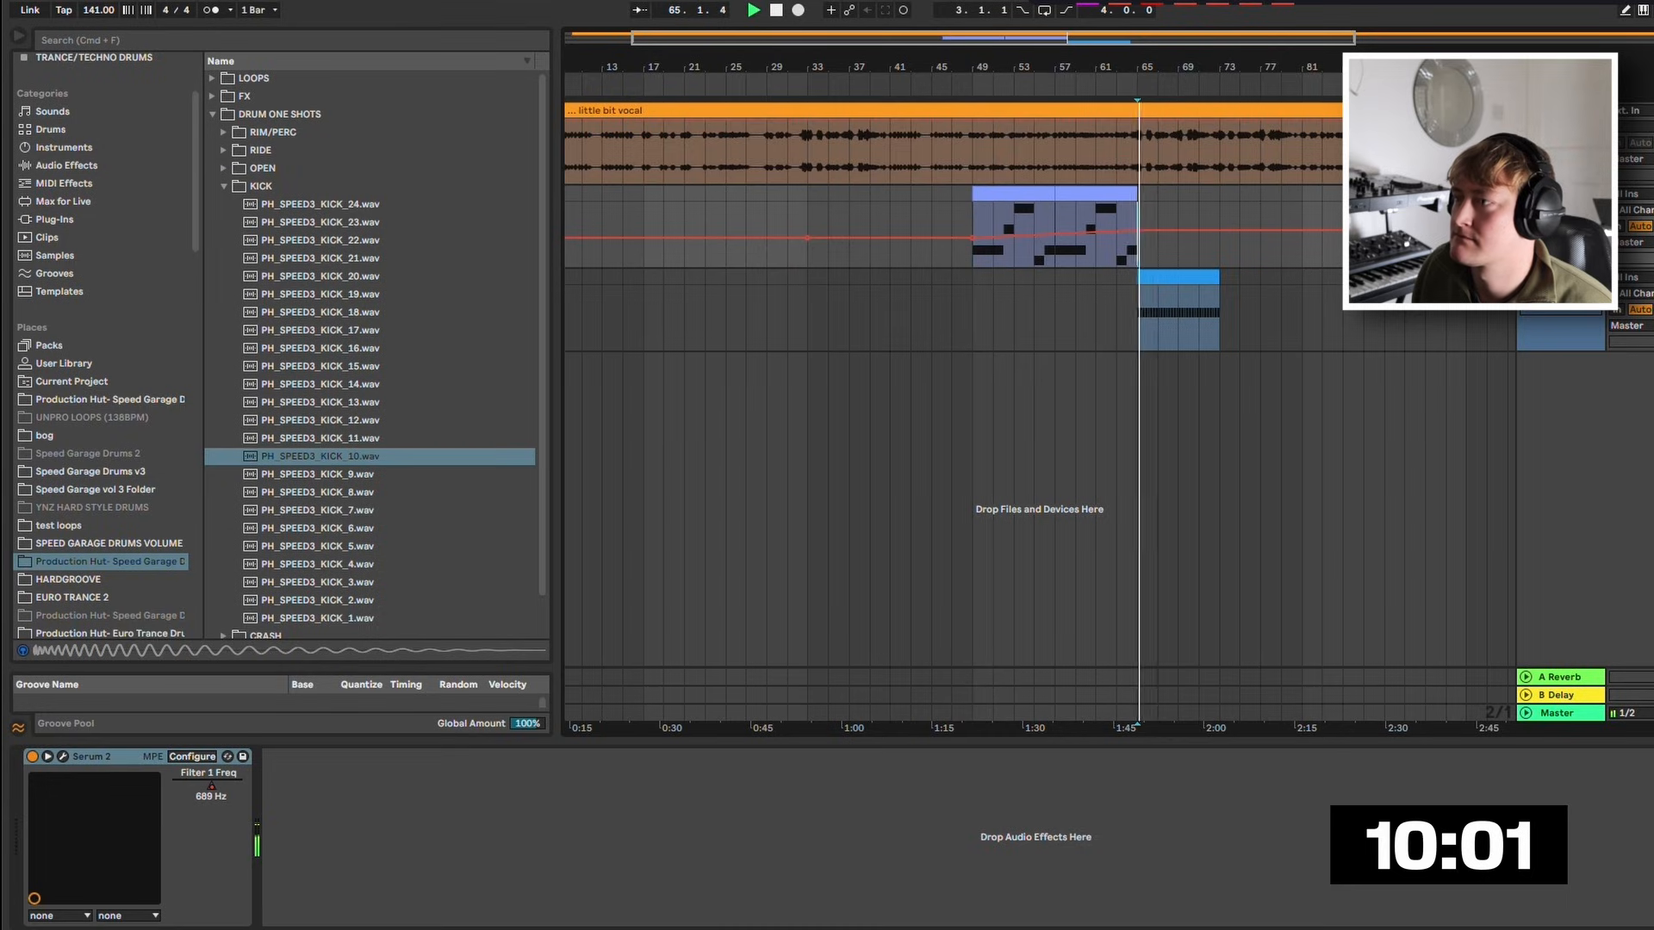
{"action": "key", "text": "super+f"}
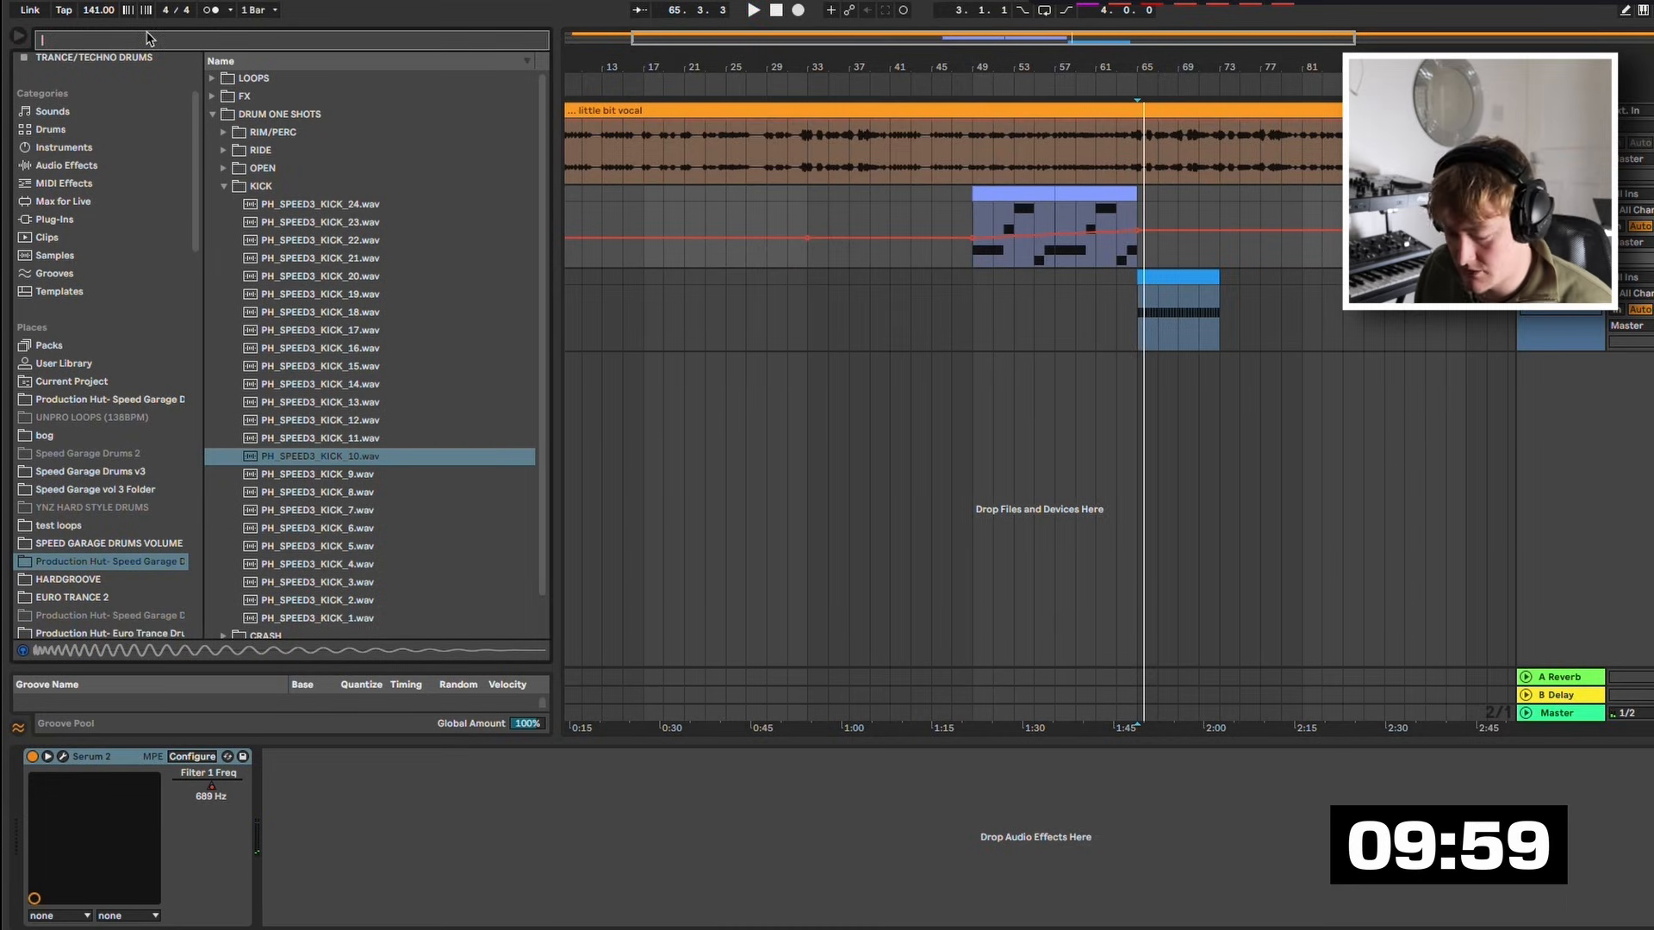
{"action": "key", "text": "Escape"}
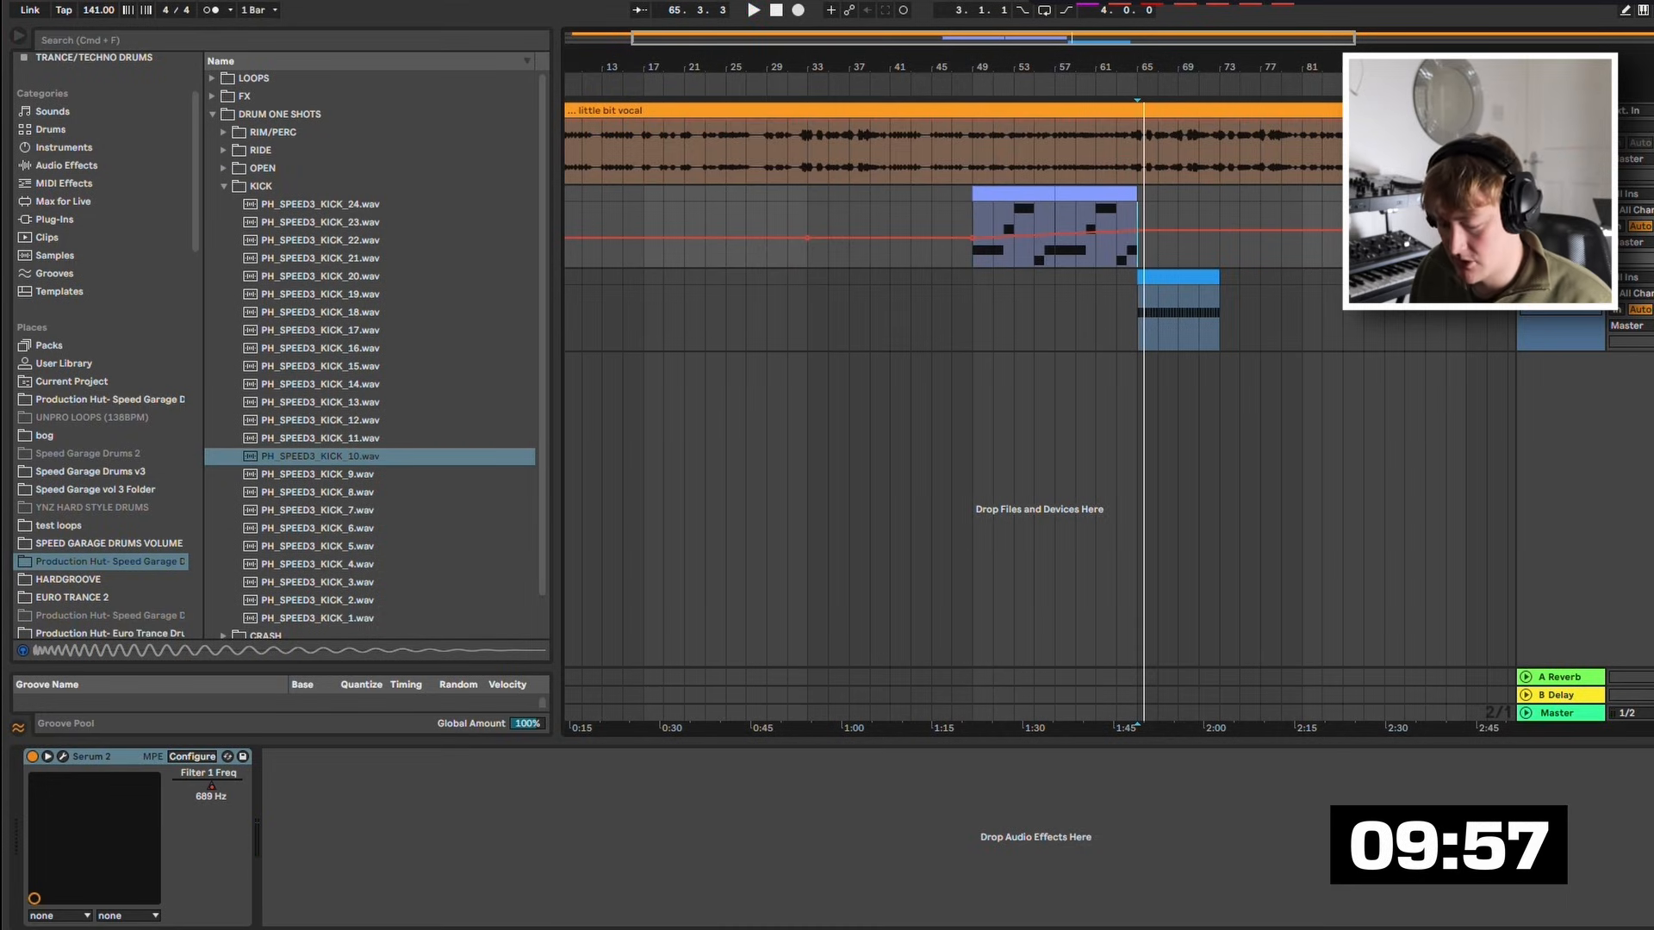
Duplicate the Serum 2 Reese track and keep only one eight-bar clip on the copy, placed at bar 65.
{"action": "key", "text": "super+d"}
{"action": "left_click_drag", "start_coordinate": [1013, 277], "coordinate": [1179, 278]}
{"action": "left_click", "coordinate": [1096, 278]}
{"action": "key", "text": "Delete"}
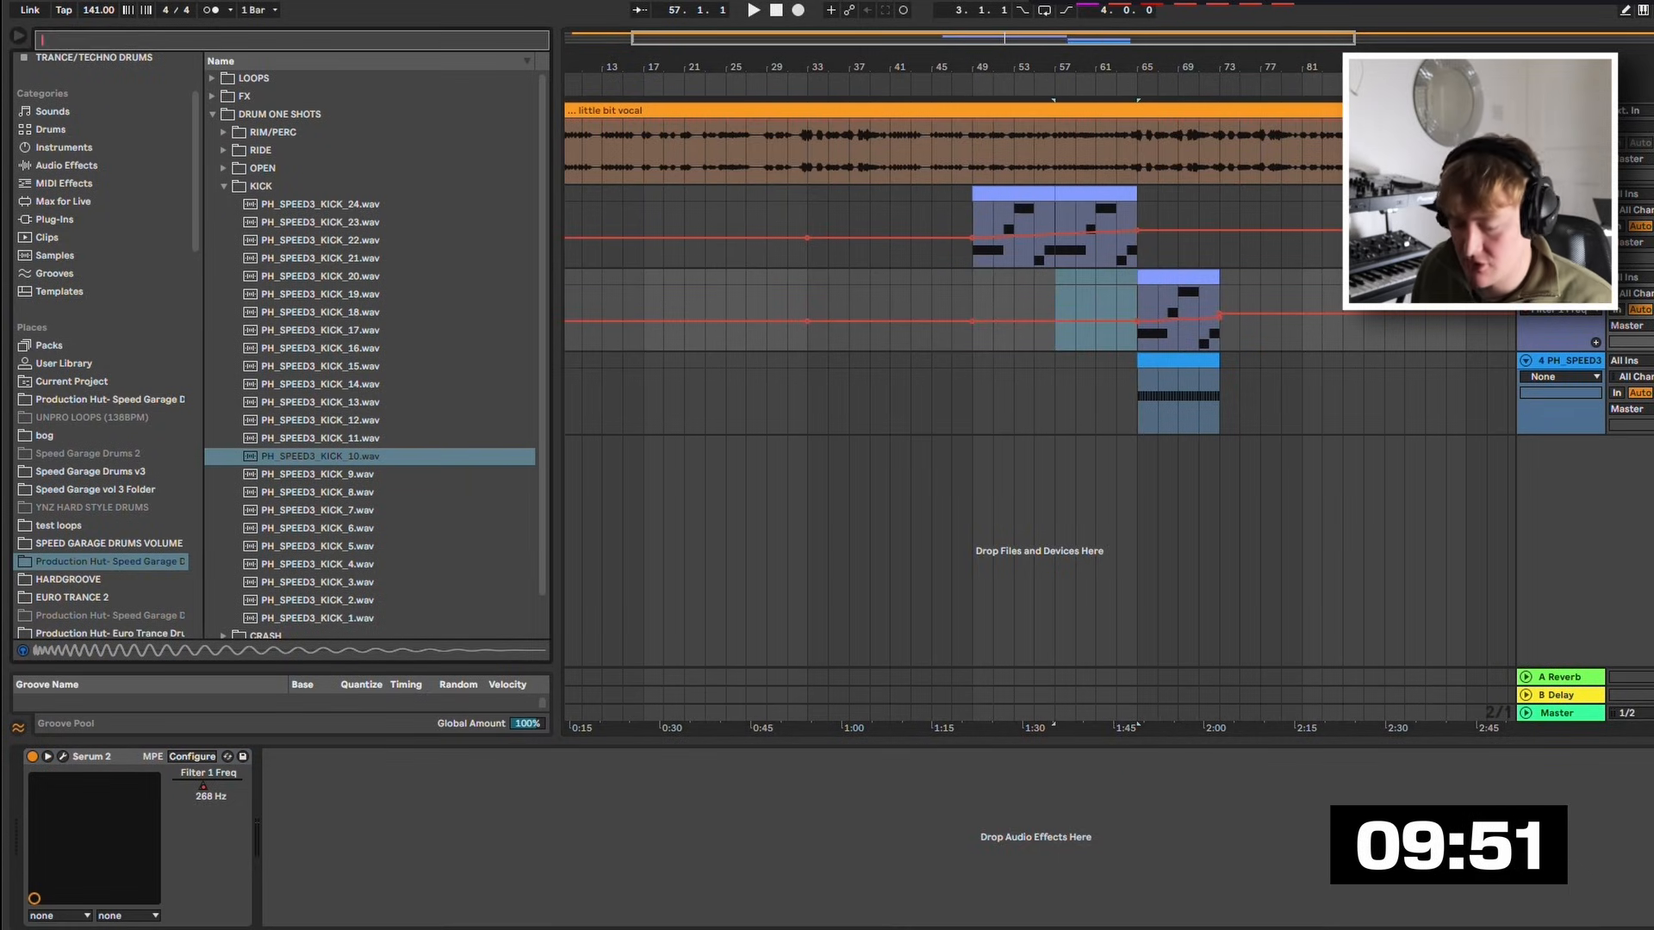
Load the Bass- Shake and Slide Mid preset from the user's Speed Garage Volume 3 folder into the duplicated track's Serum 2.
{"action": "left_click", "coordinate": [77, 40]}
{"action": "type", "text": "ser"}
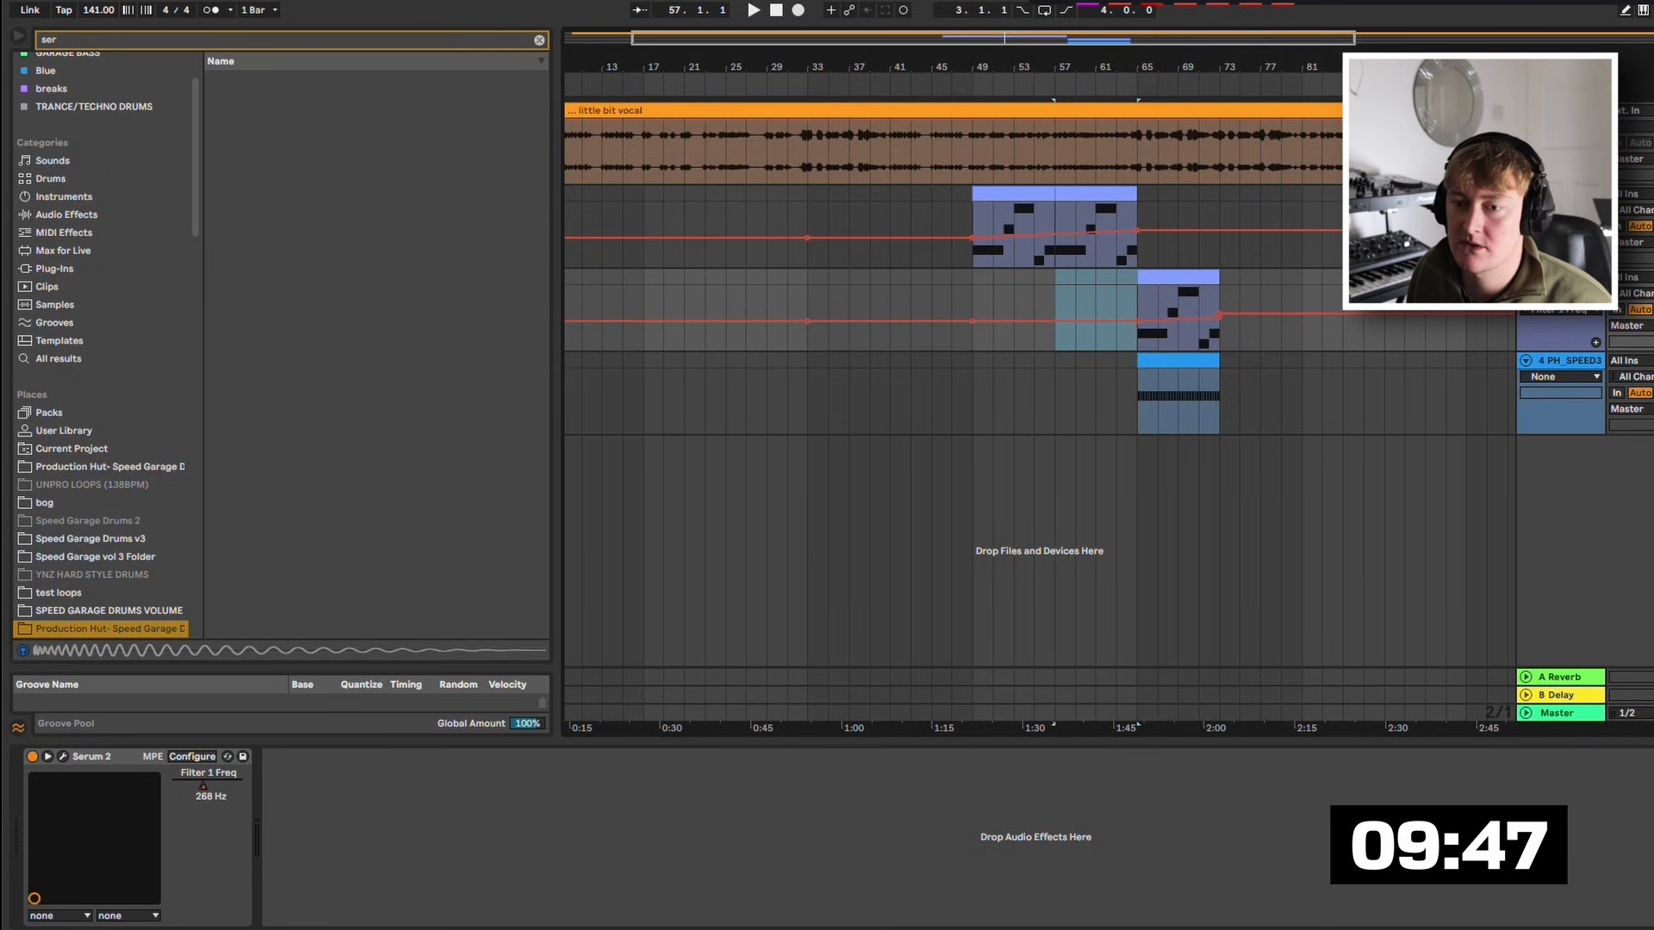
{"action": "key", "text": "super+alt+p"}
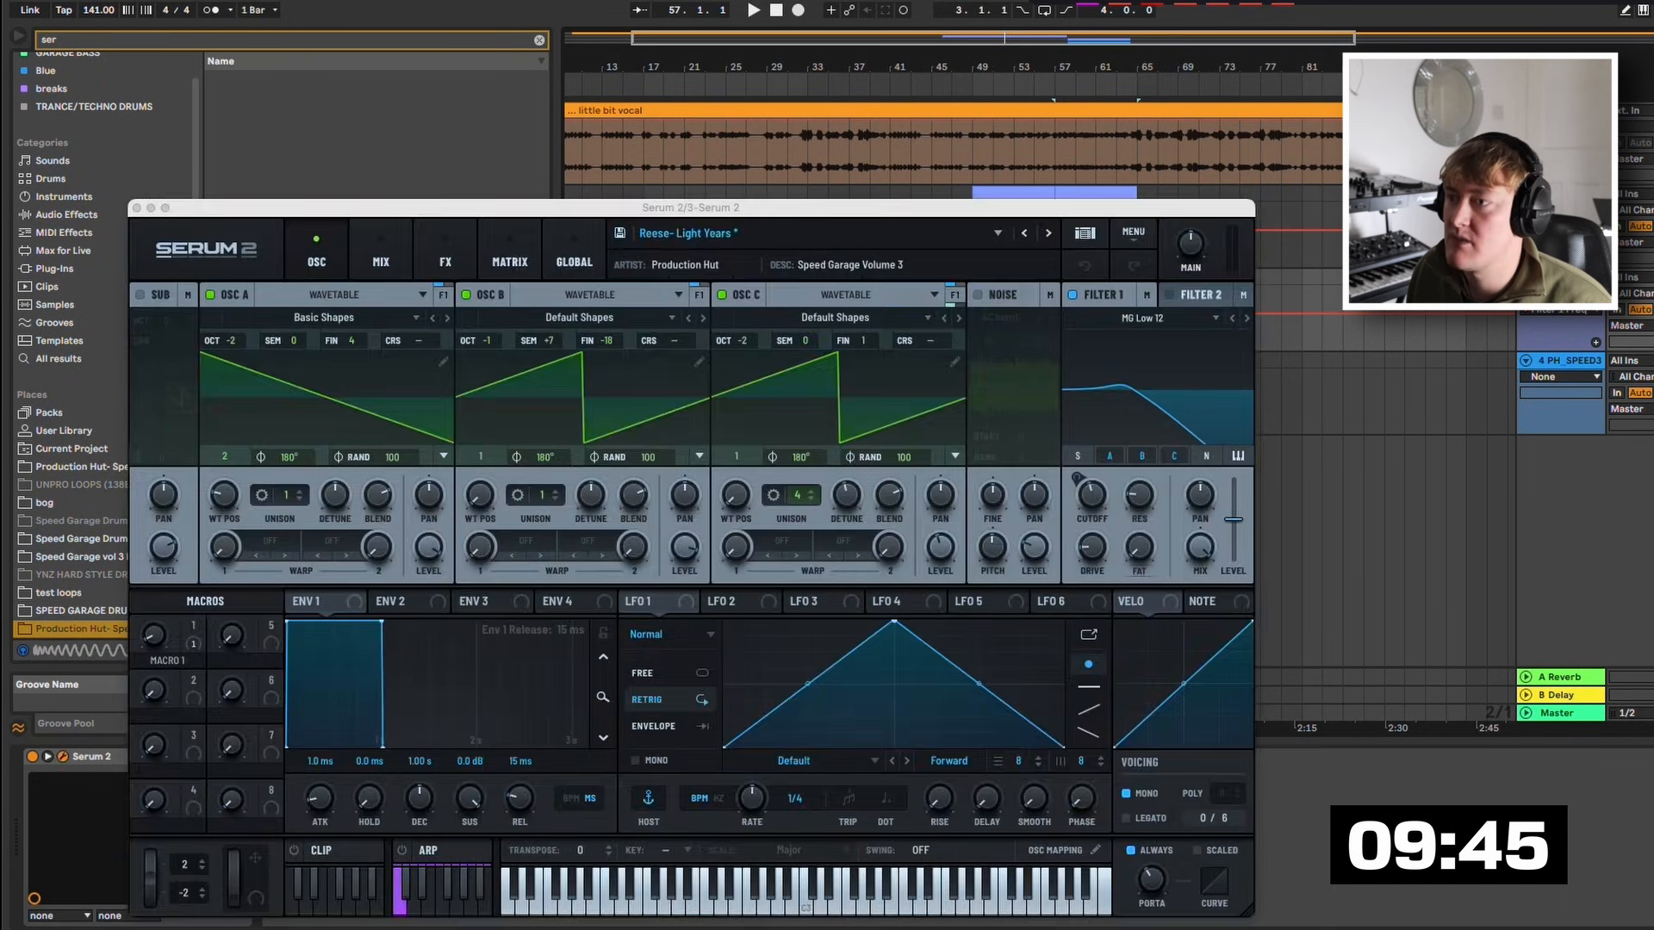
{"action": "left_click", "coordinate": [686, 233]}
{"action": "mouse_move", "coordinate": [676, 300]}
{"action": "mouse_move", "coordinate": [1103, 426]}
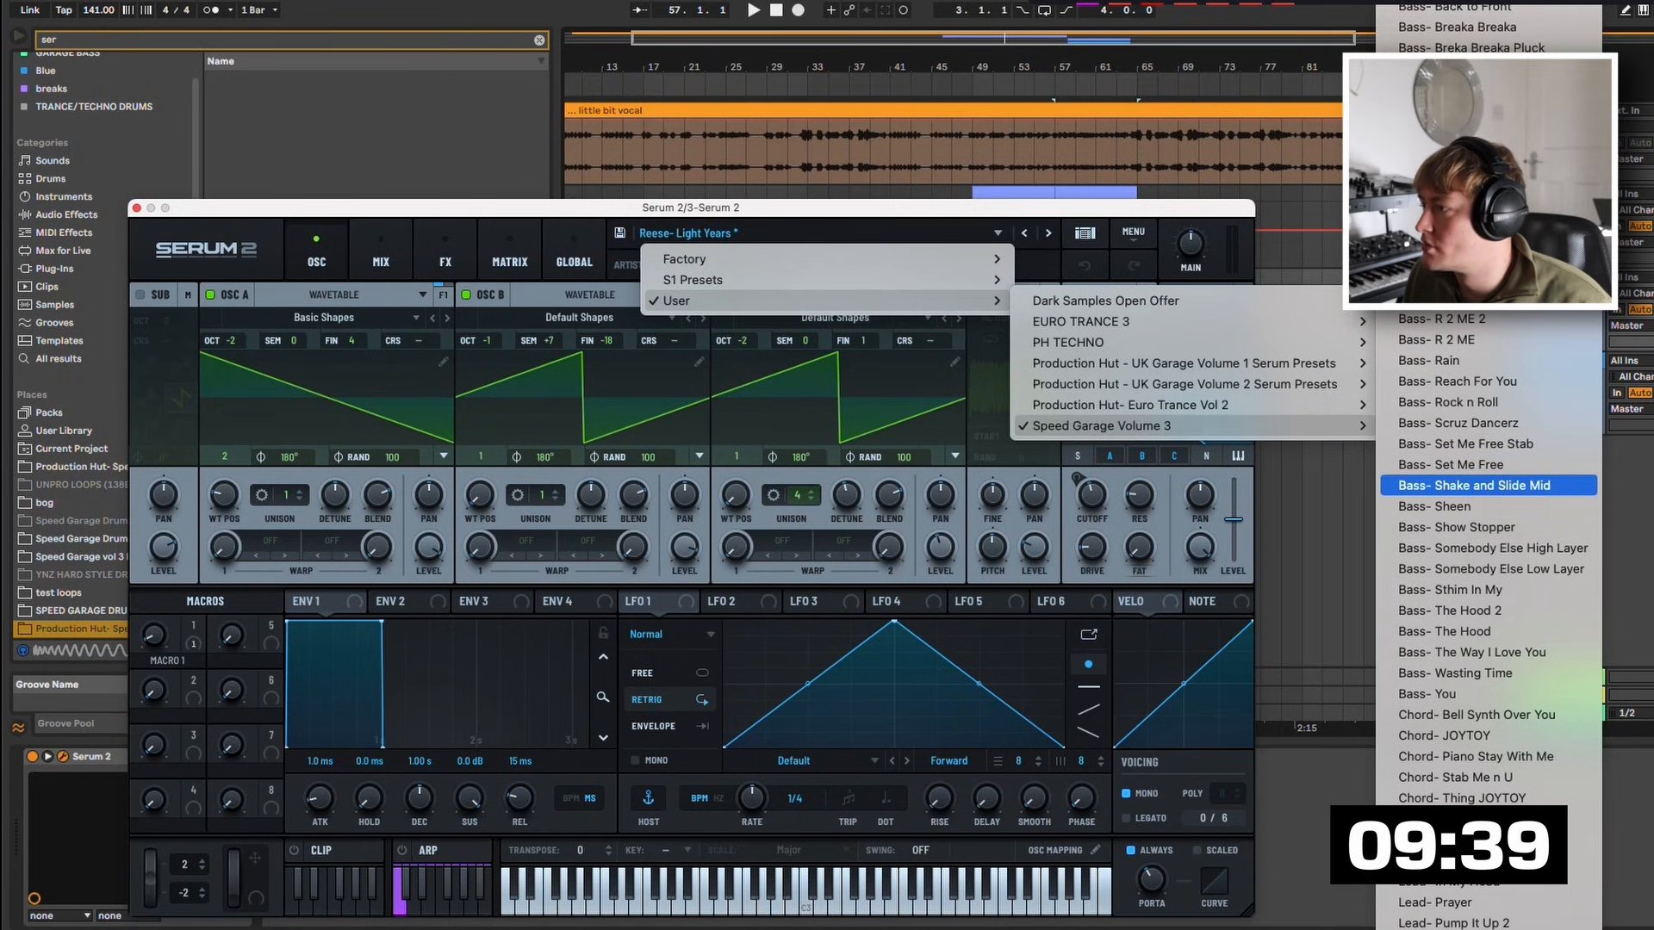
{"action": "key", "text": "Up"}
{"action": "key", "text": "Down"}
{"action": "key", "text": "Return"}
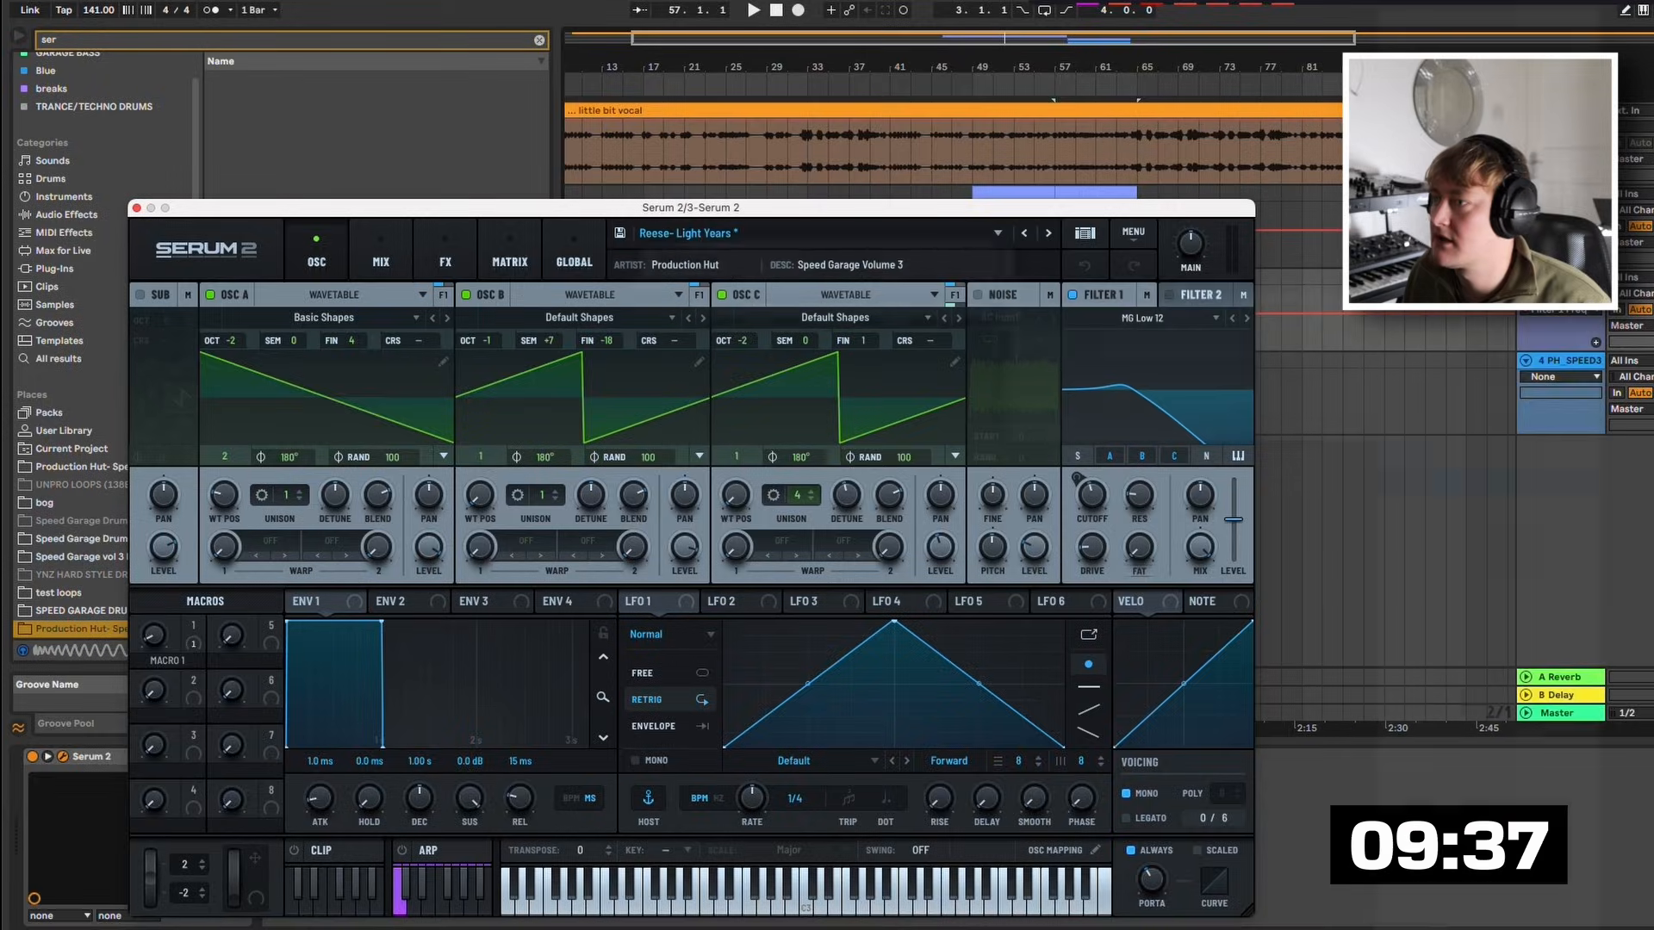
{"action": "key", "text": "super+alt+p"}
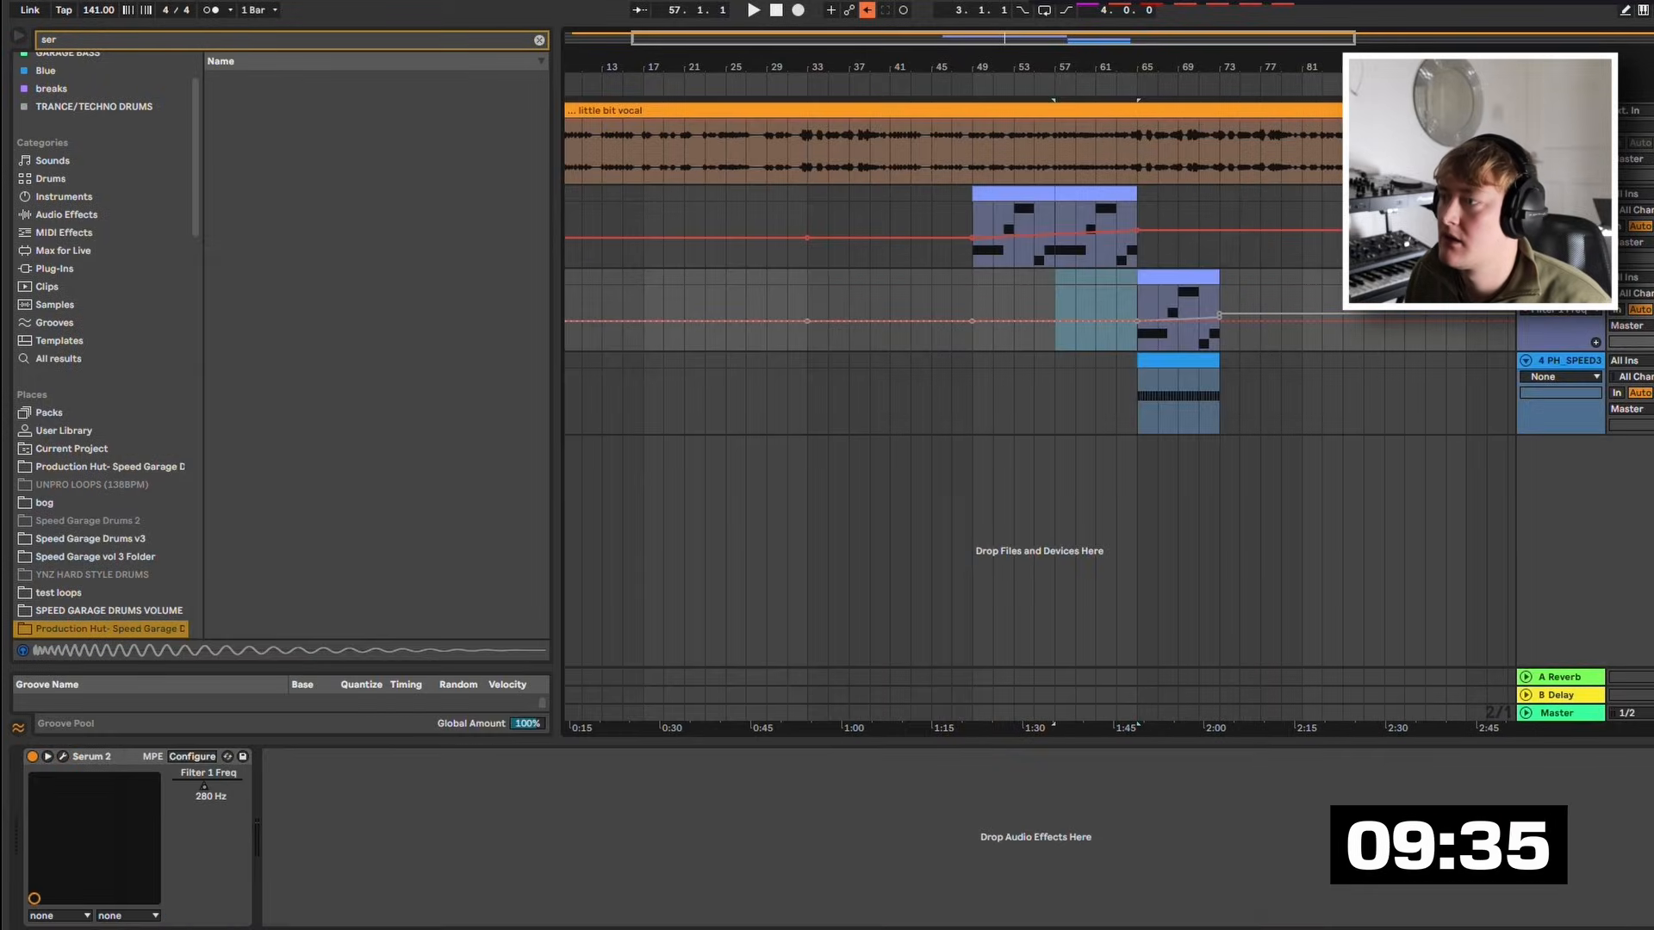
Chop the long notes of the bass clip at bar 65 into repeated dotted-eighth notes on the same pitches and play them.
{"action": "double_click", "coordinate": [1178, 310]}
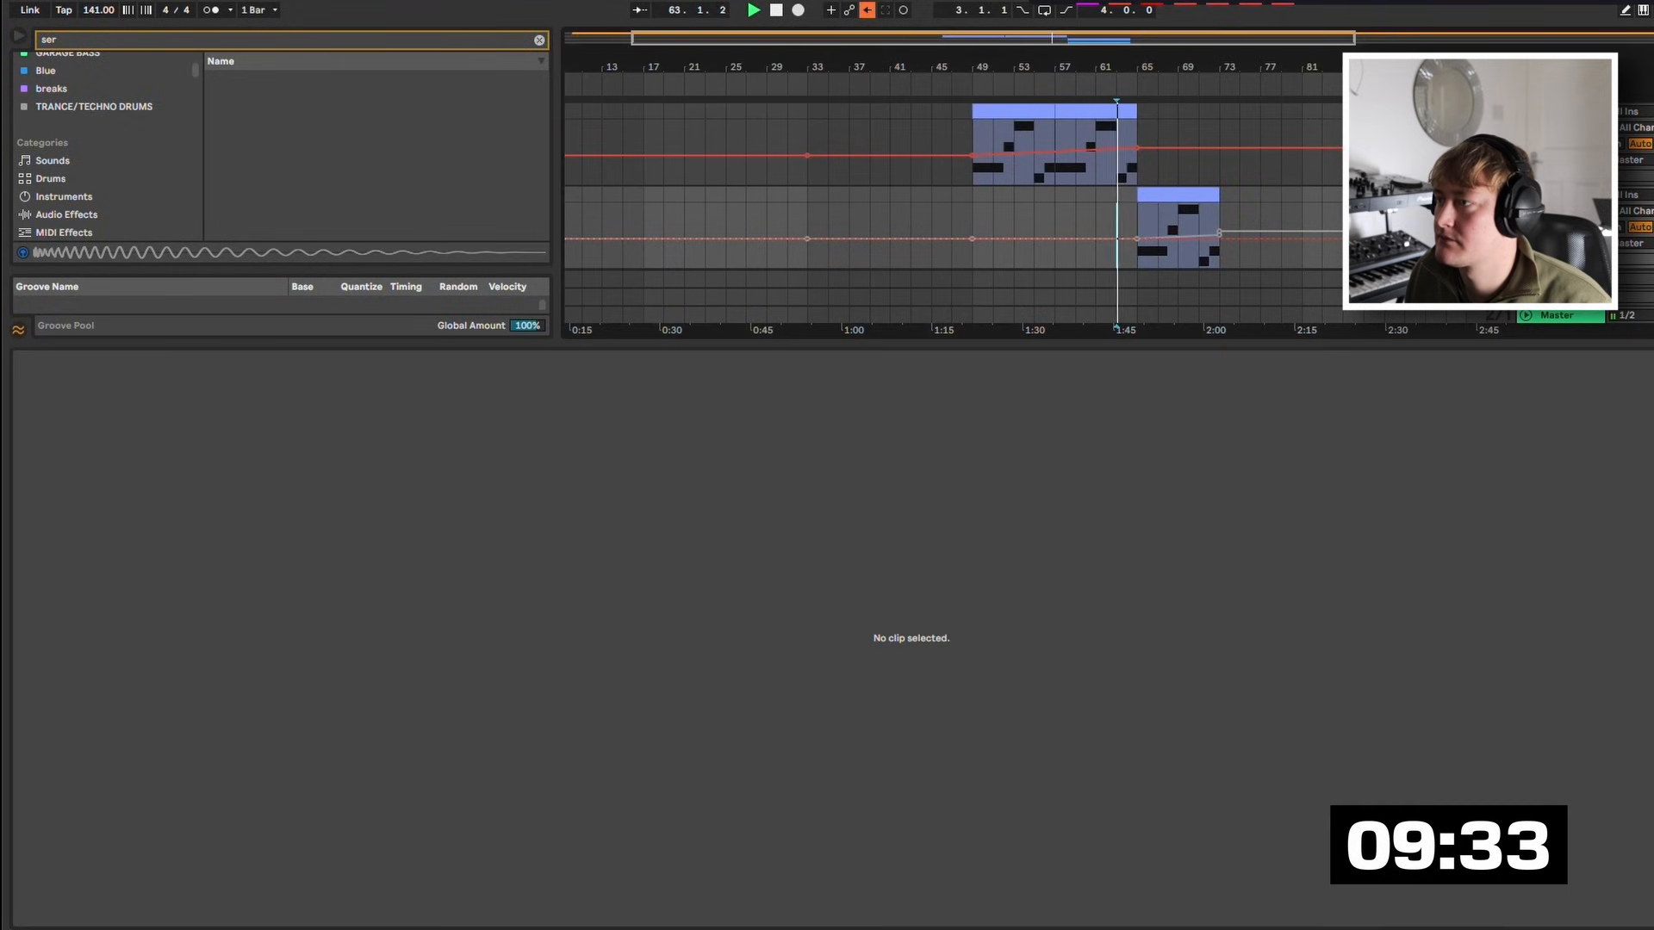
{"action": "key", "text": "space"}
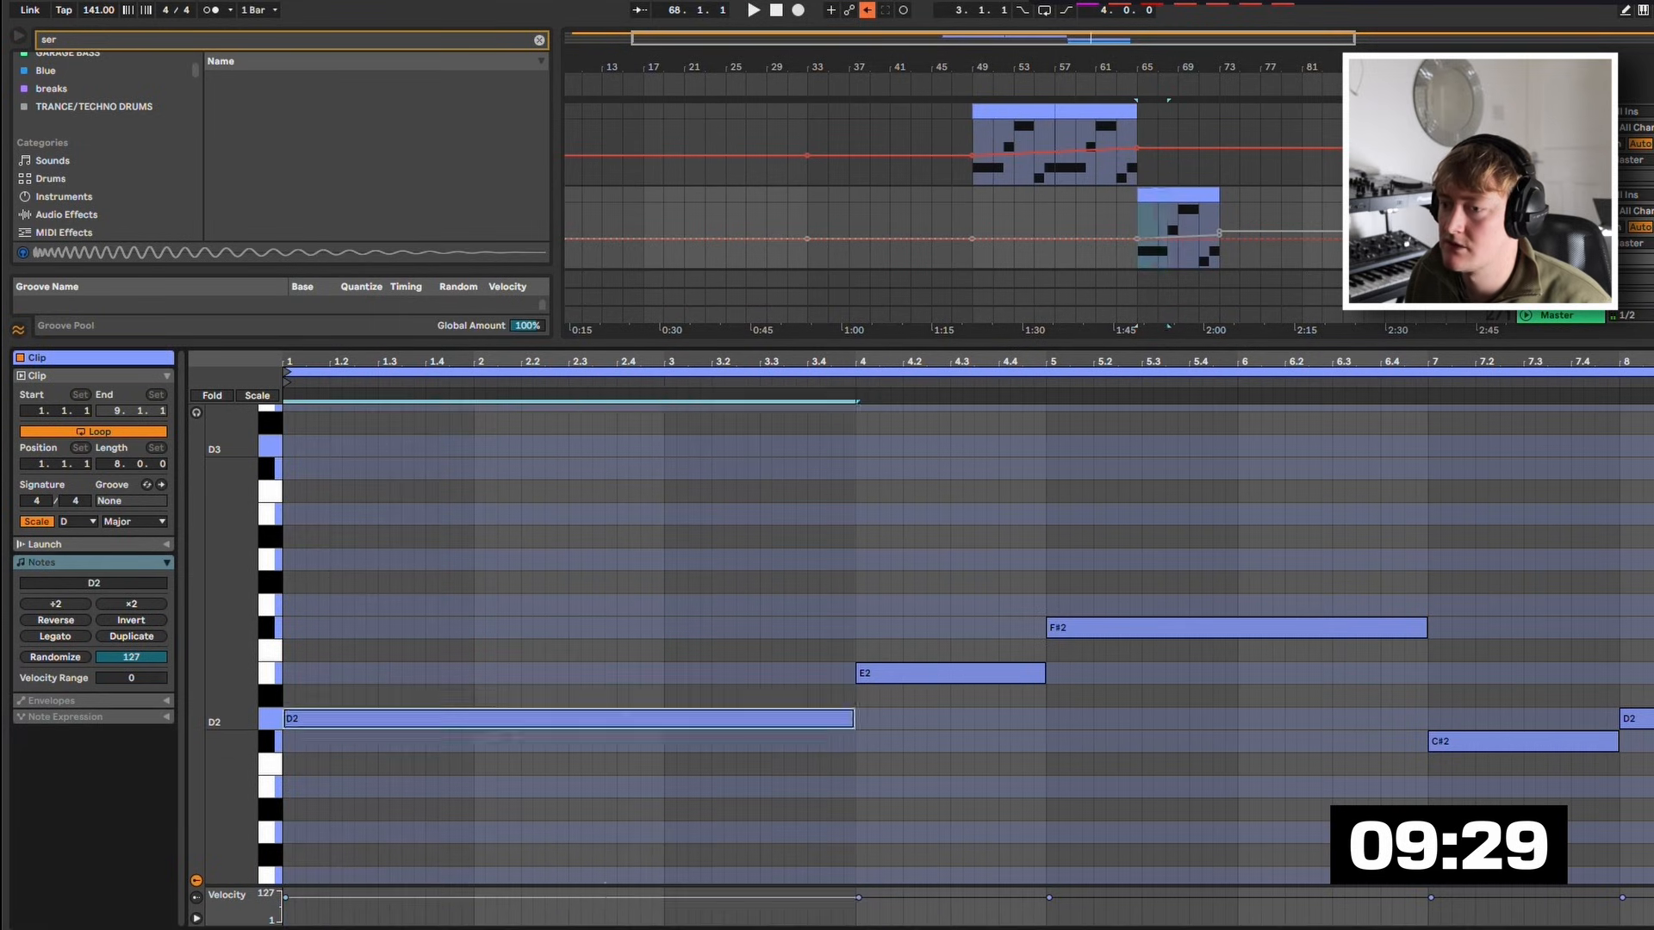
{"action": "key", "text": "F9"}
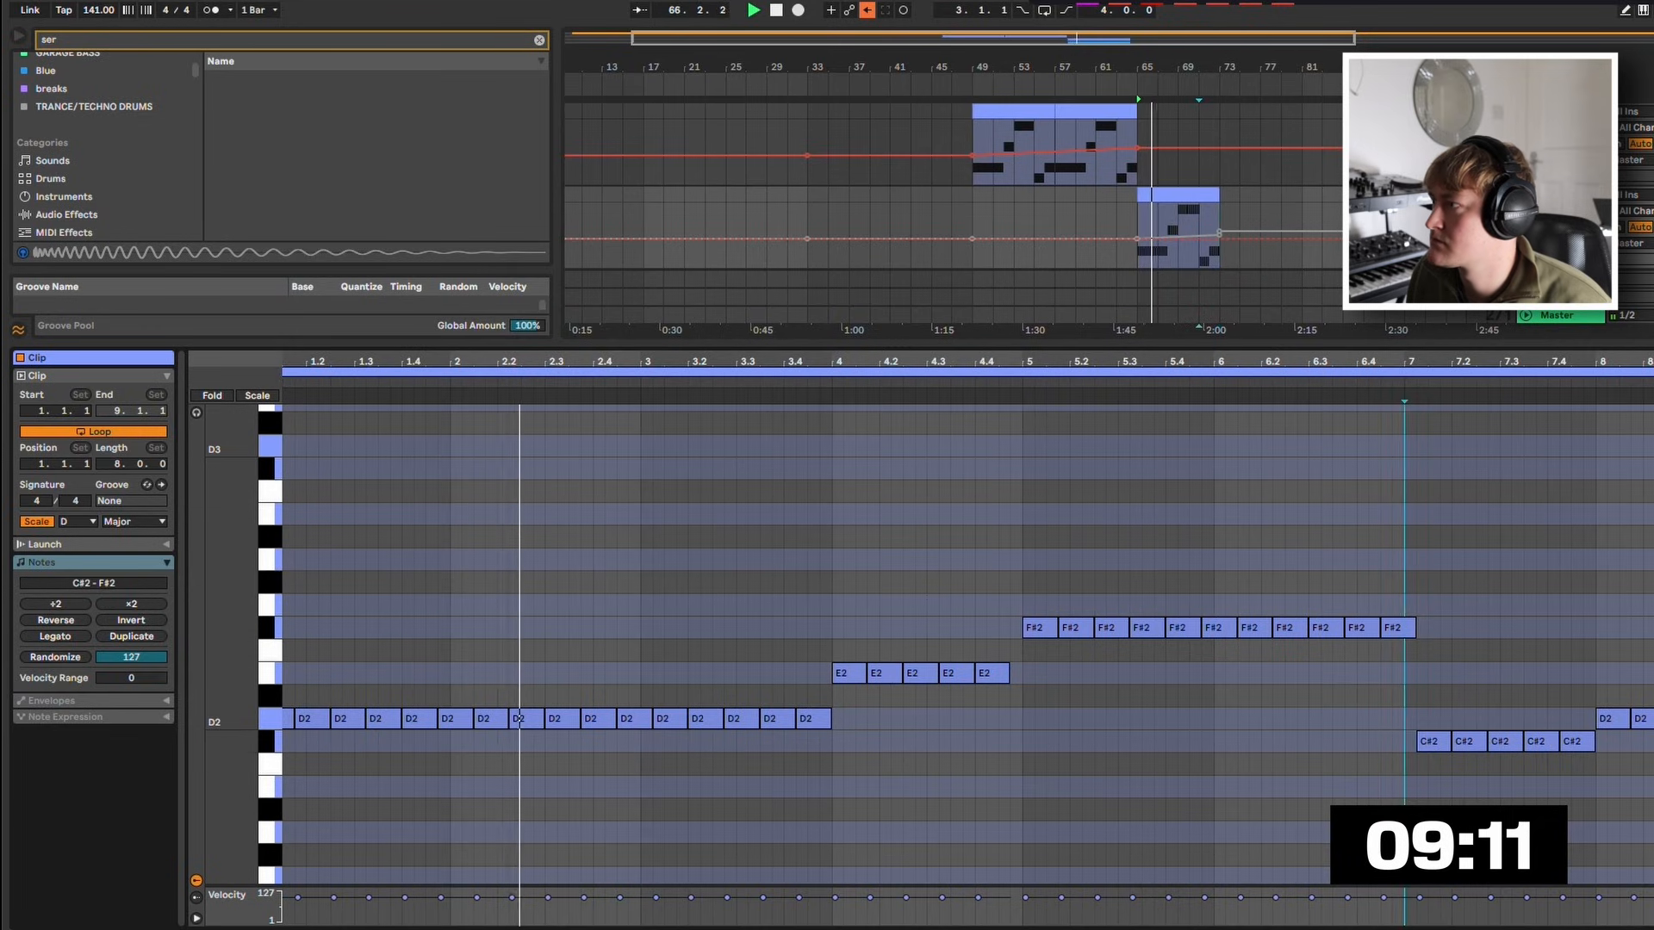
{"action": "key", "text": "shift+Tab"}
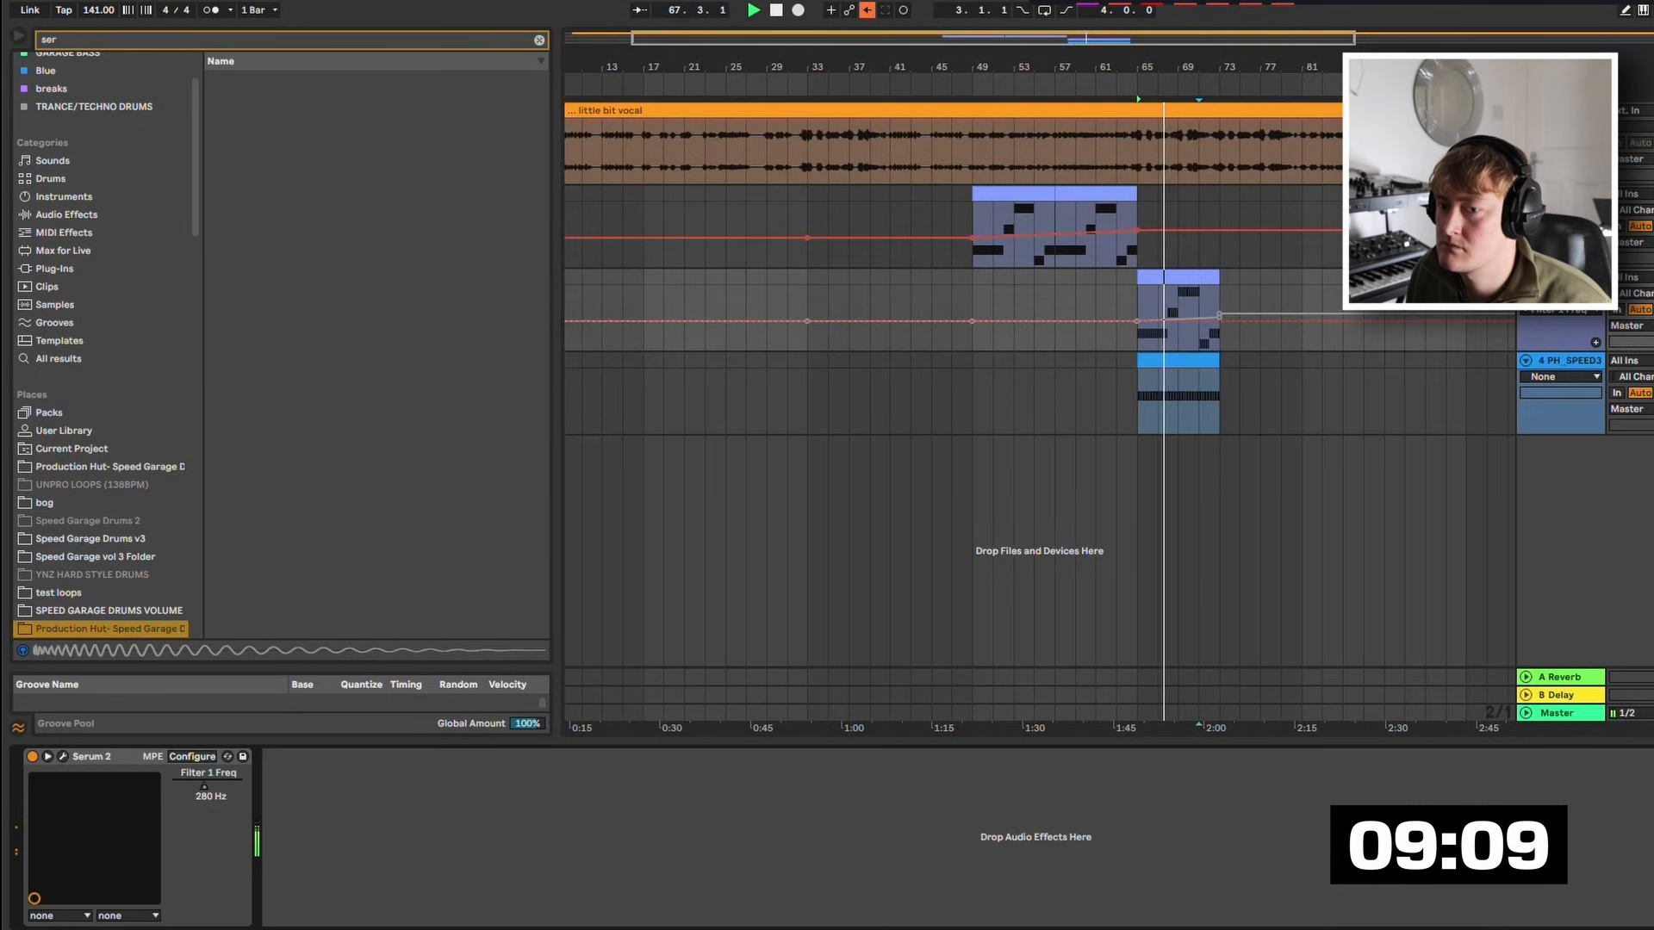
Switch off oscillator C and lower the Filter 1 resonance in the new bass's Serum 2.
{"action": "key", "text": "super+alt+p"}
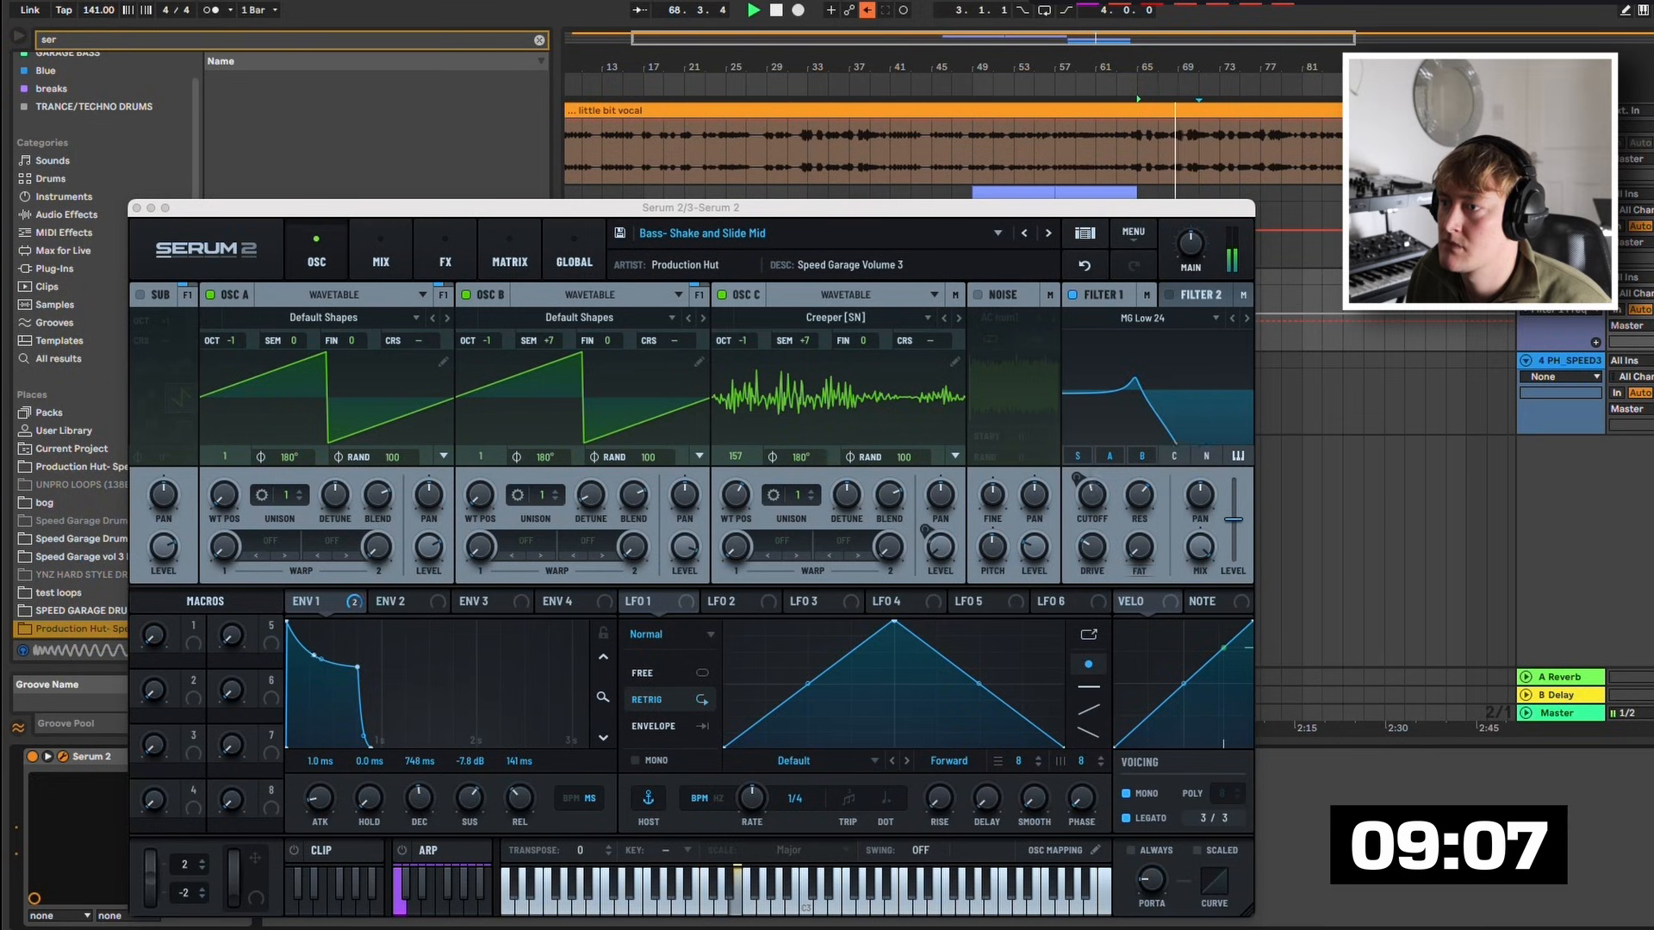
{"action": "left_click", "coordinate": [721, 295]}
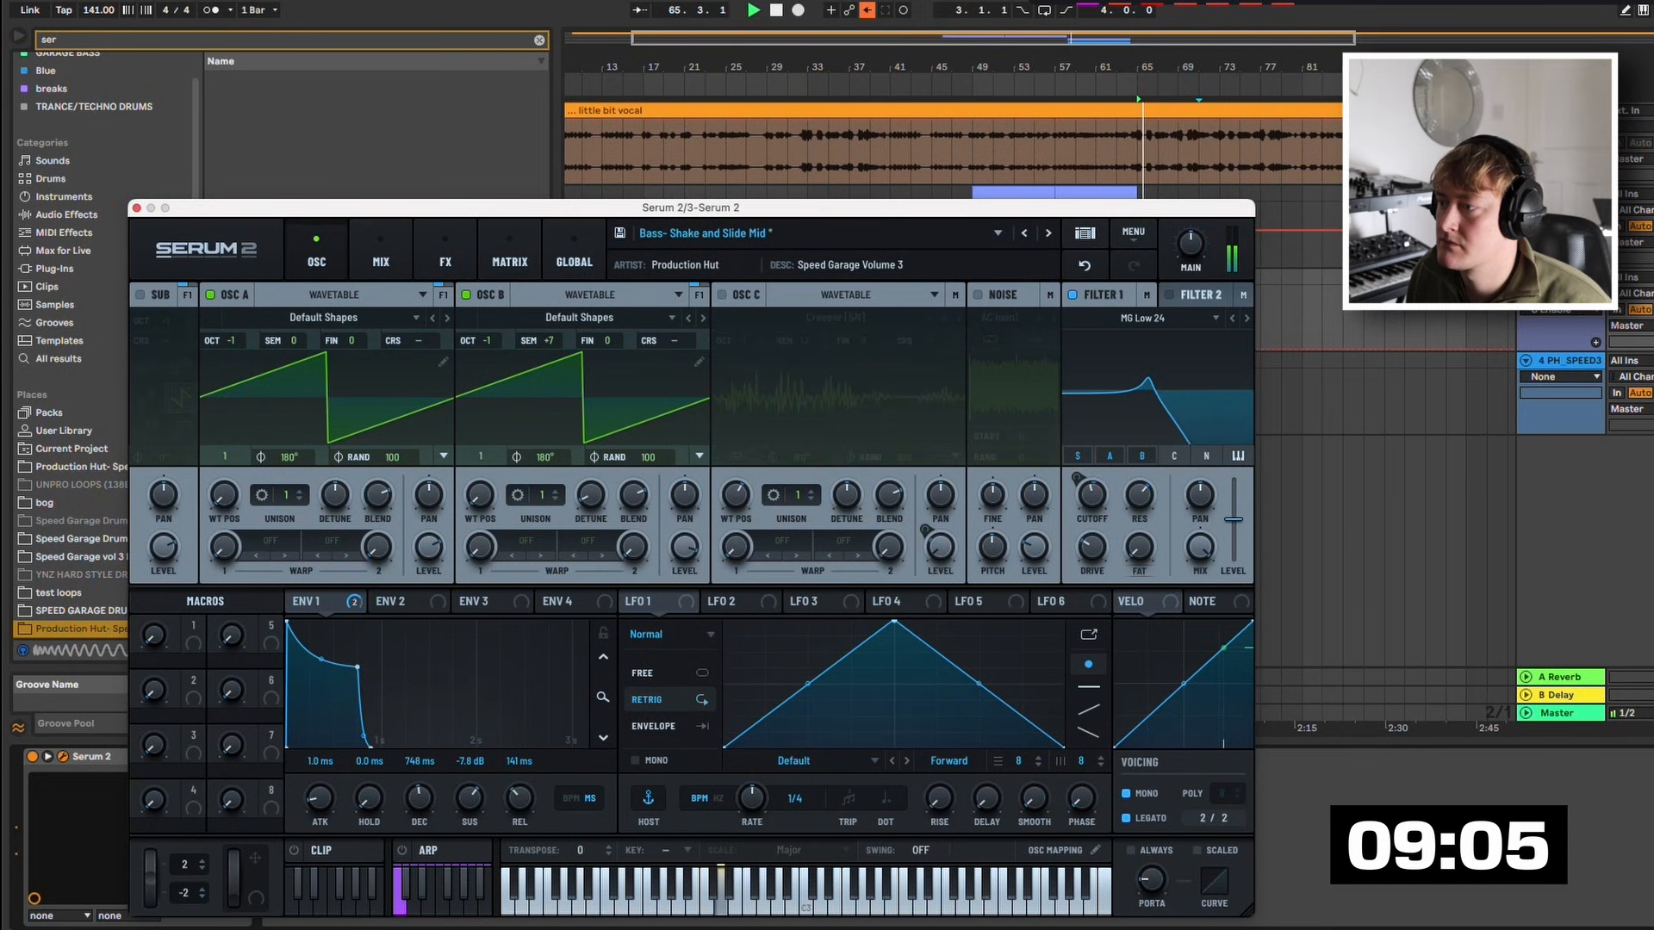
{"action": "left_click_drag", "start_coordinate": [1139, 495], "coordinate": [1139, 514]}
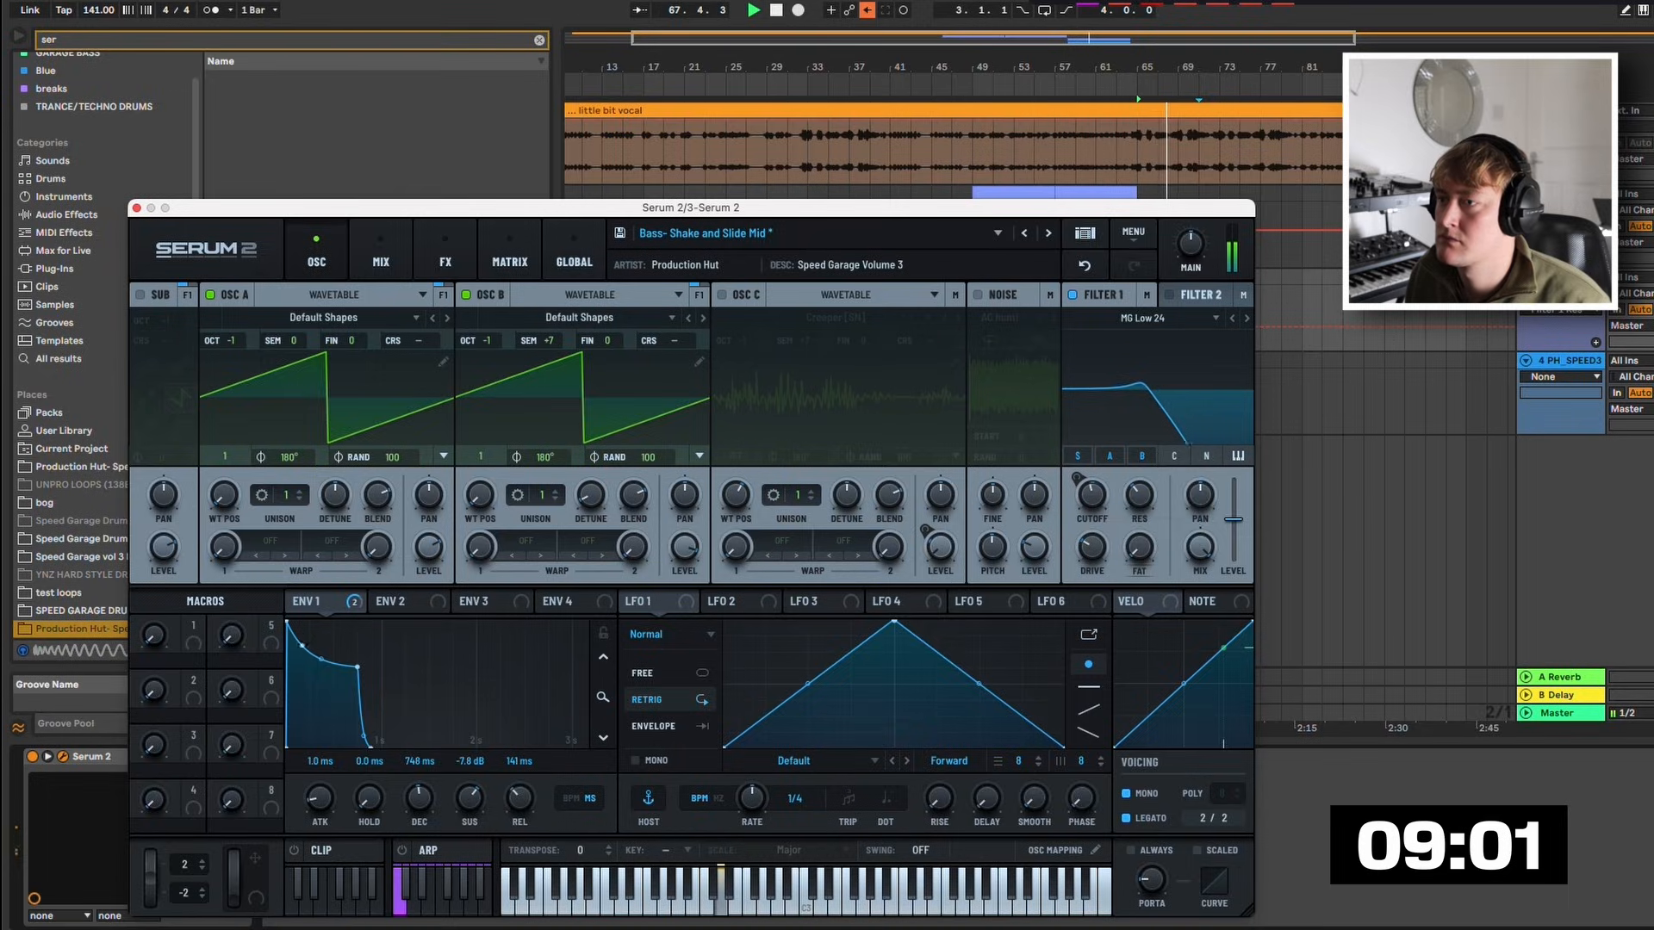
{"action": "left_click", "coordinate": [722, 294]}
{"action": "left_click", "coordinate": [721, 294]}
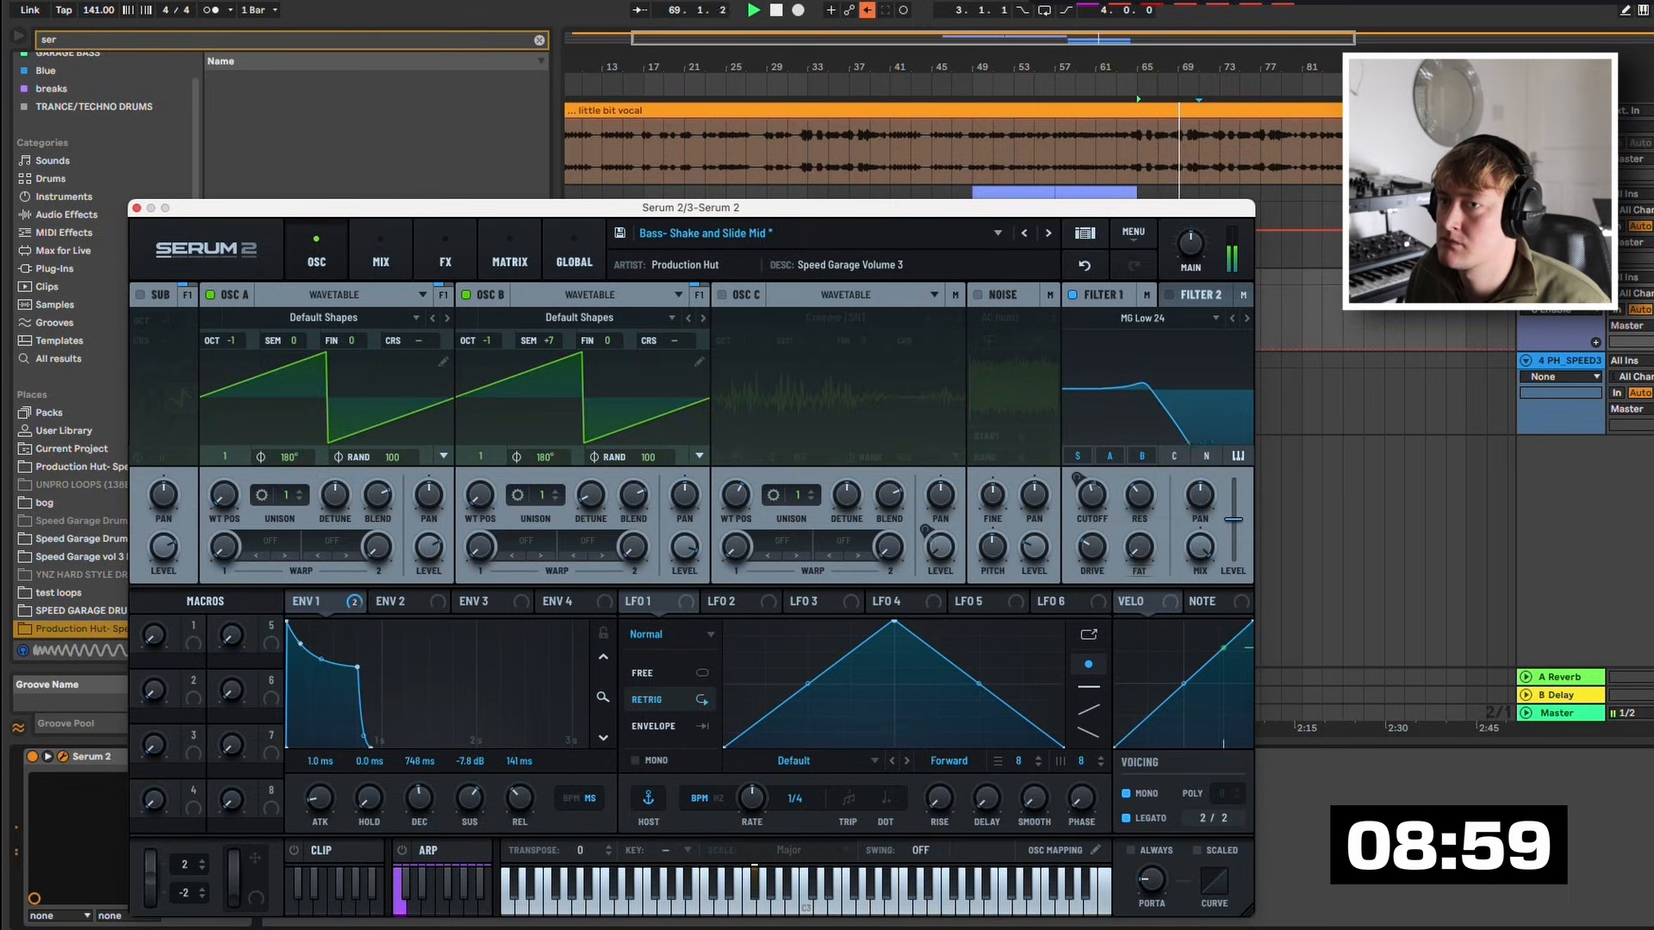
{"action": "key", "text": "super+alt+p"}
Shorten the last E2 note in the clip's fourth bar and duplicate it to fill the gap before the F#2 notes.
{"action": "key", "text": "space"}
{"action": "key", "text": "shift+Tab"}
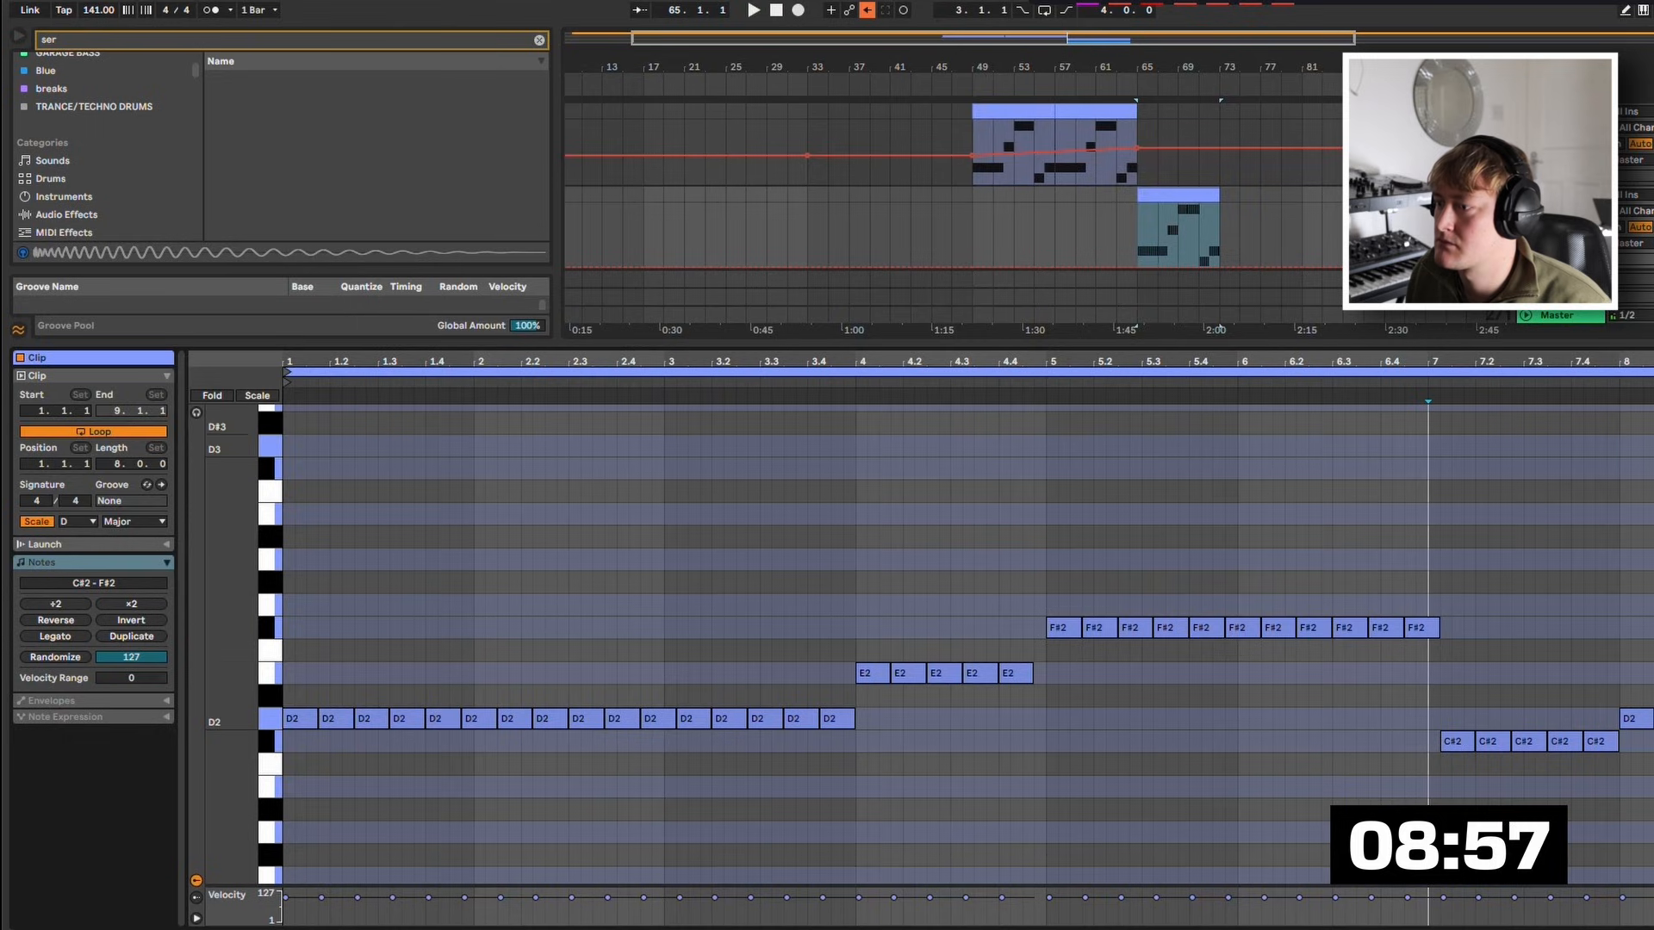
{"action": "key", "text": "space"}
{"action": "left_click_drag", "start_coordinate": [1032, 674], "coordinate": [1022, 674]}
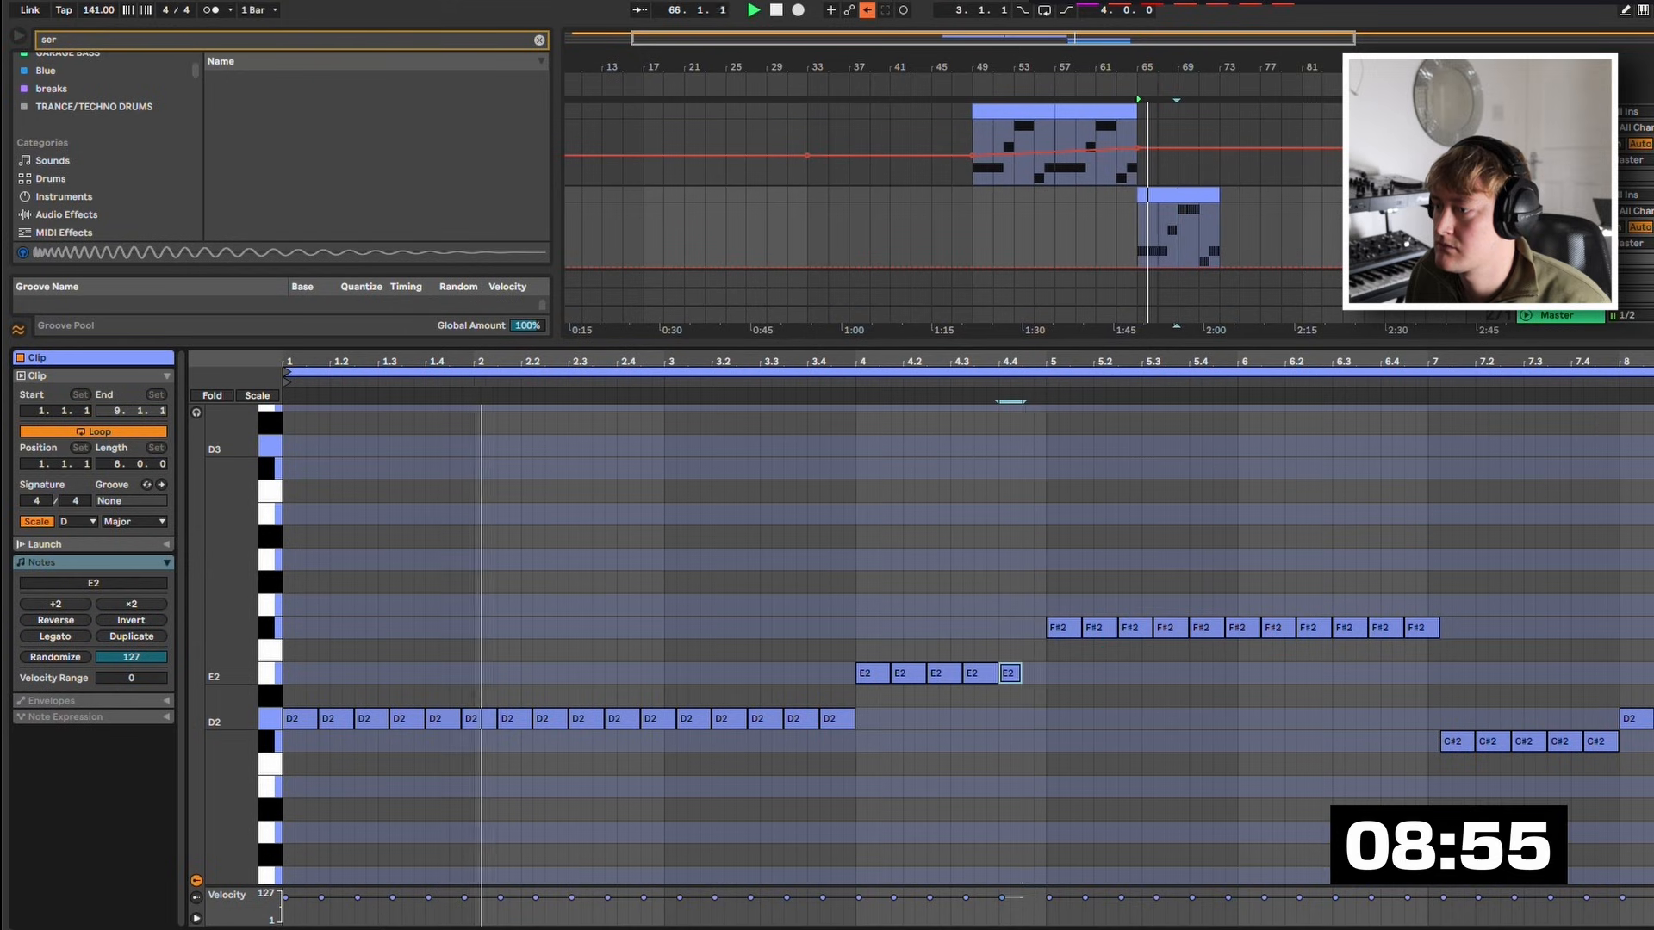
{"action": "key", "text": "ctrl+d"}
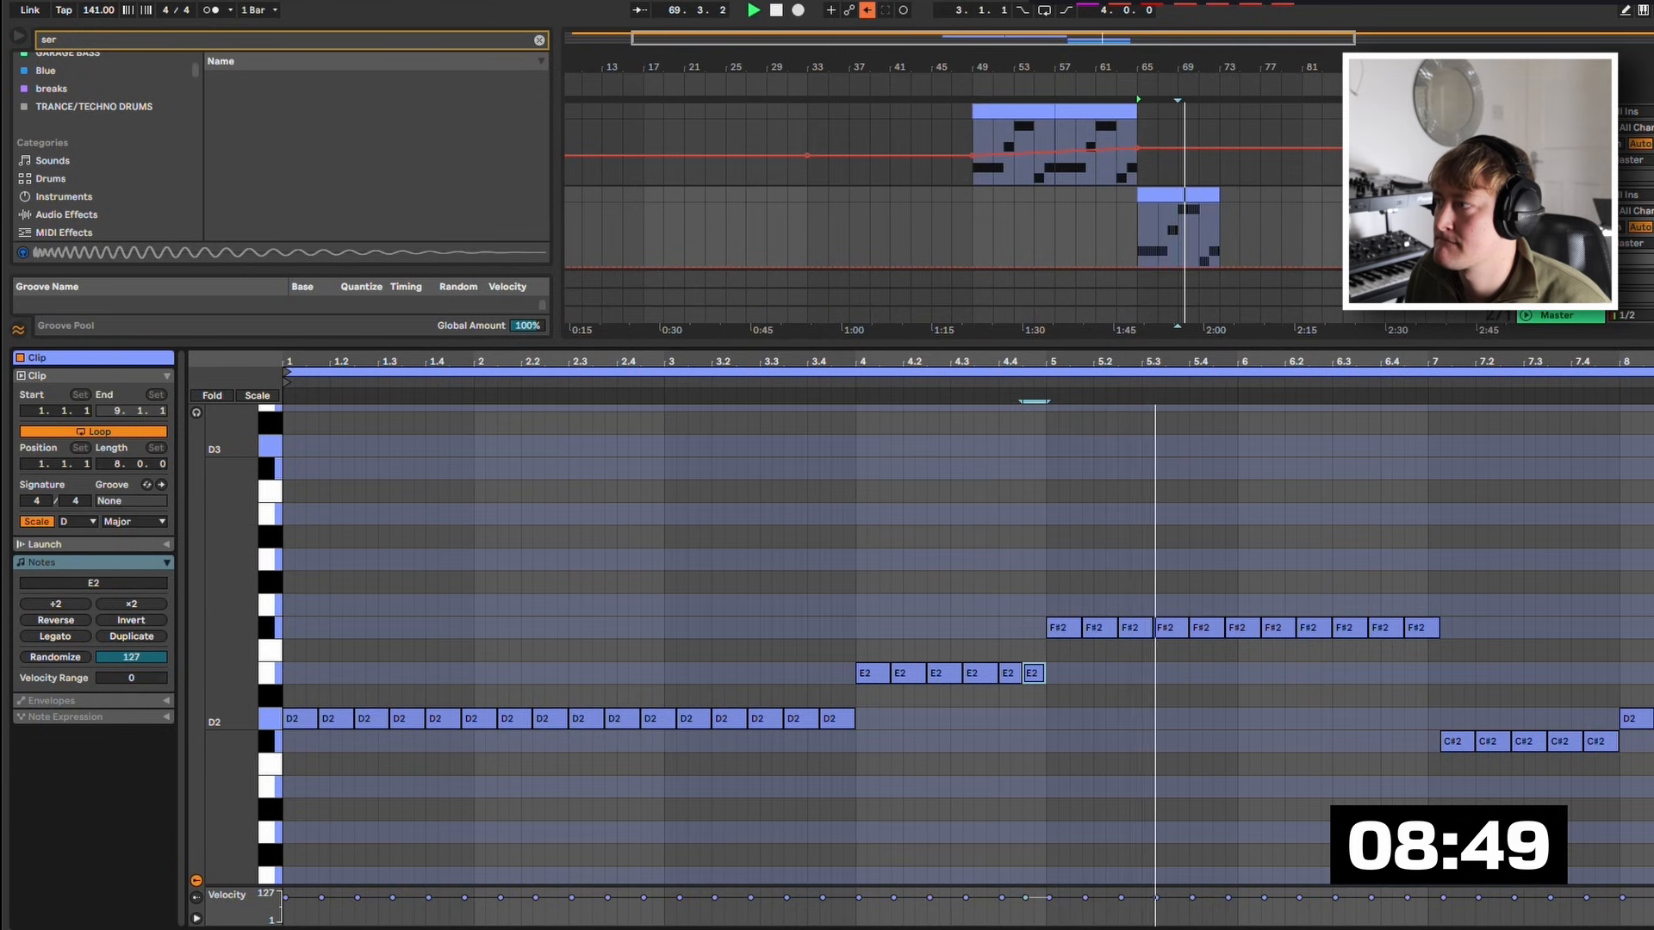
{"action": "key", "text": "shift+Tab"}
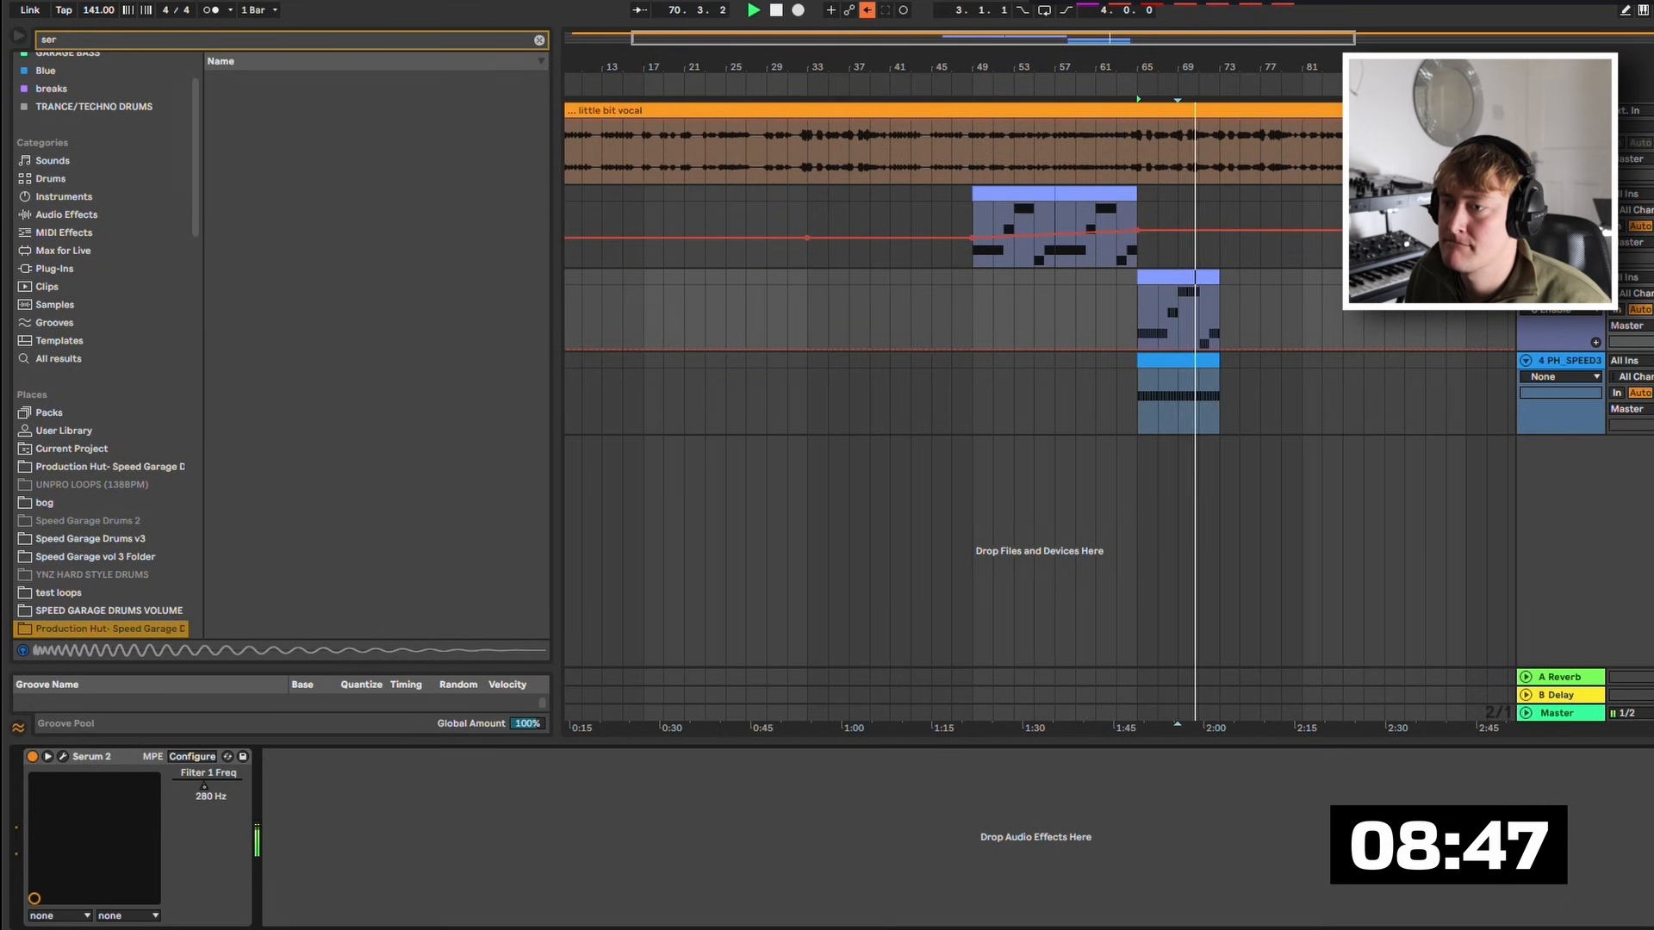
Map Macro 1 to the Filter 1 cutoff, with the cutoff at about 190 Hz, and sweep the macro during playback.
{"action": "left_click", "coordinate": [63, 757]}
{"action": "left_click", "coordinate": [193, 625]}
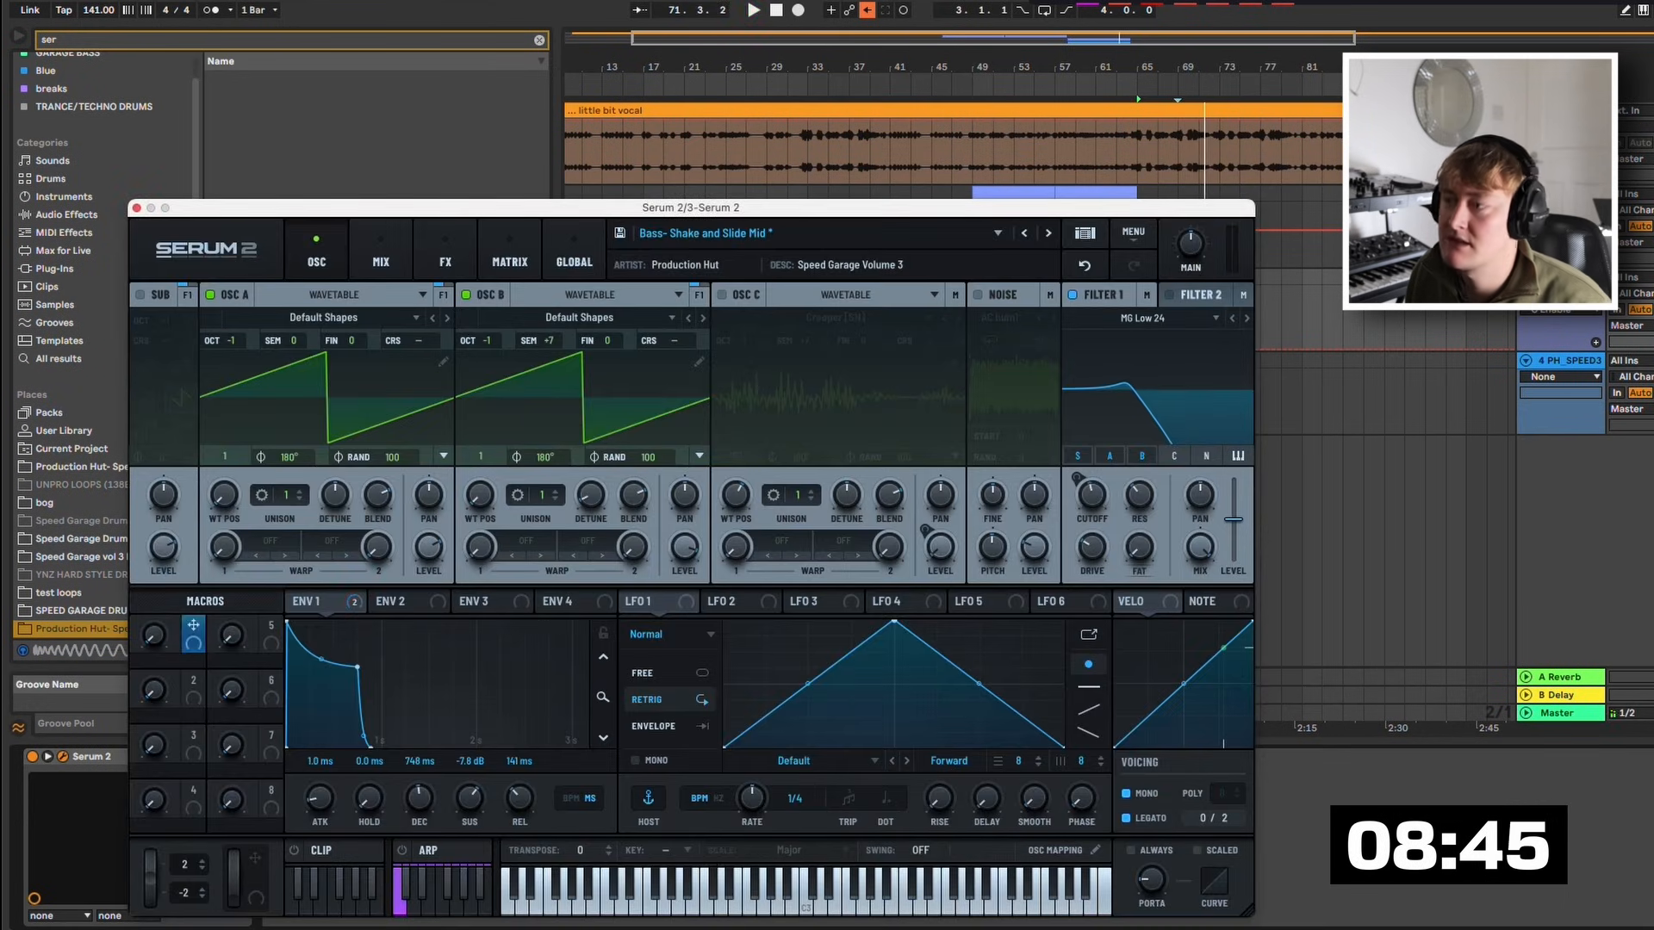
{"action": "left_click_drag", "start_coordinate": [193, 626], "coordinate": [1091, 498]}
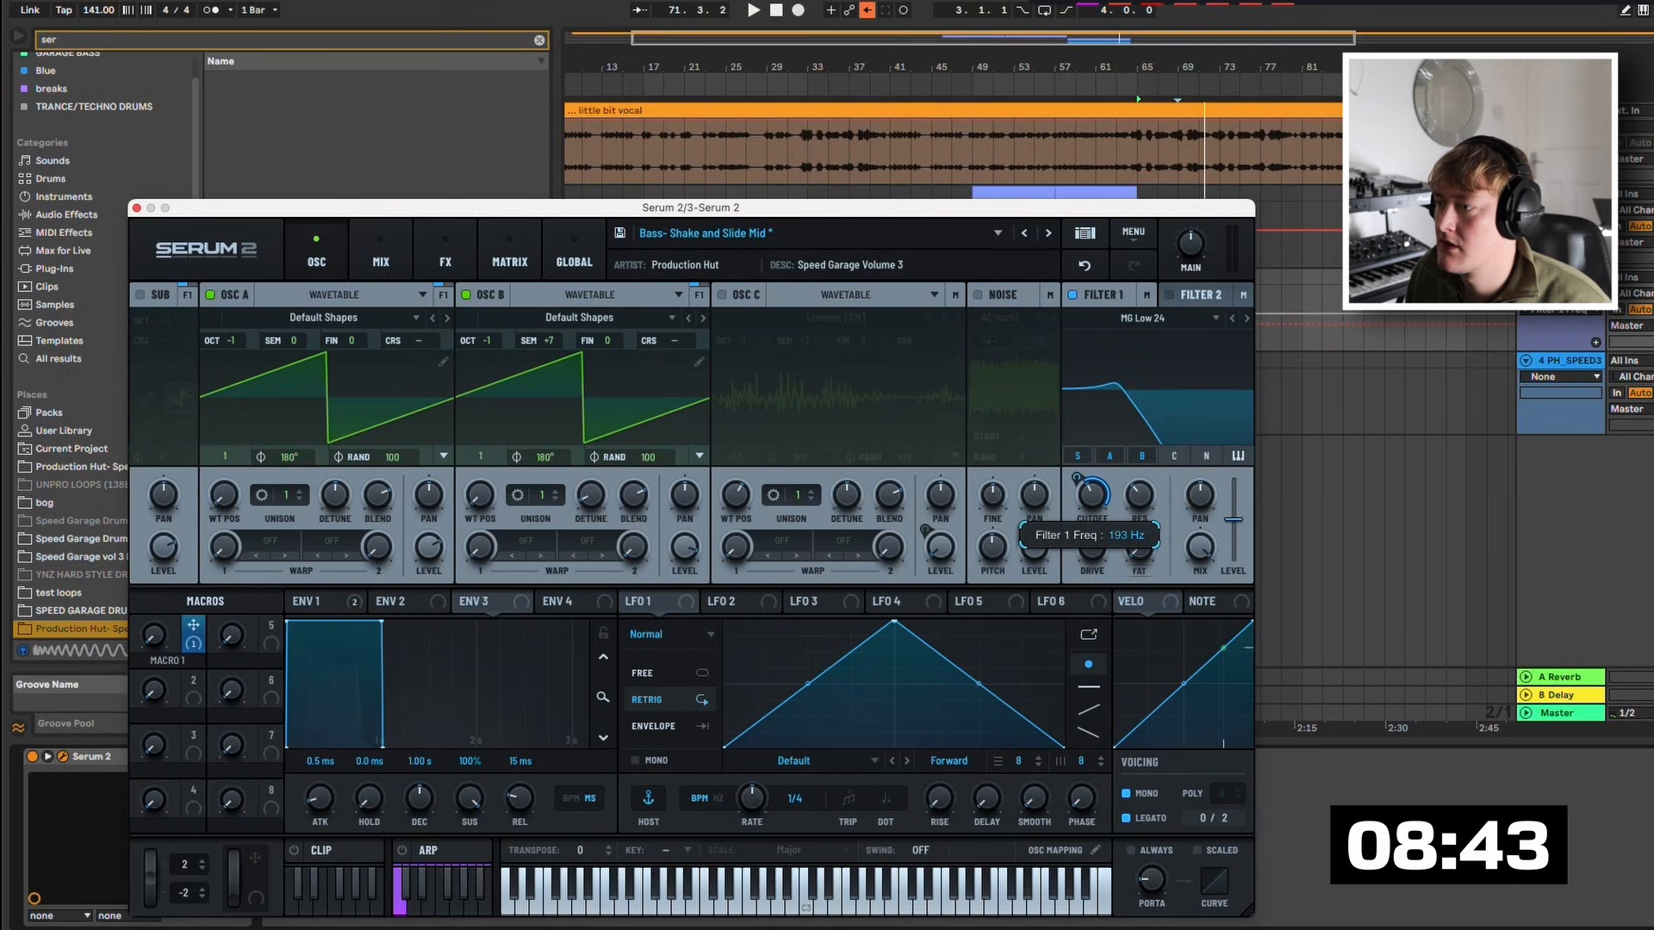
{"action": "key", "text": "space"}
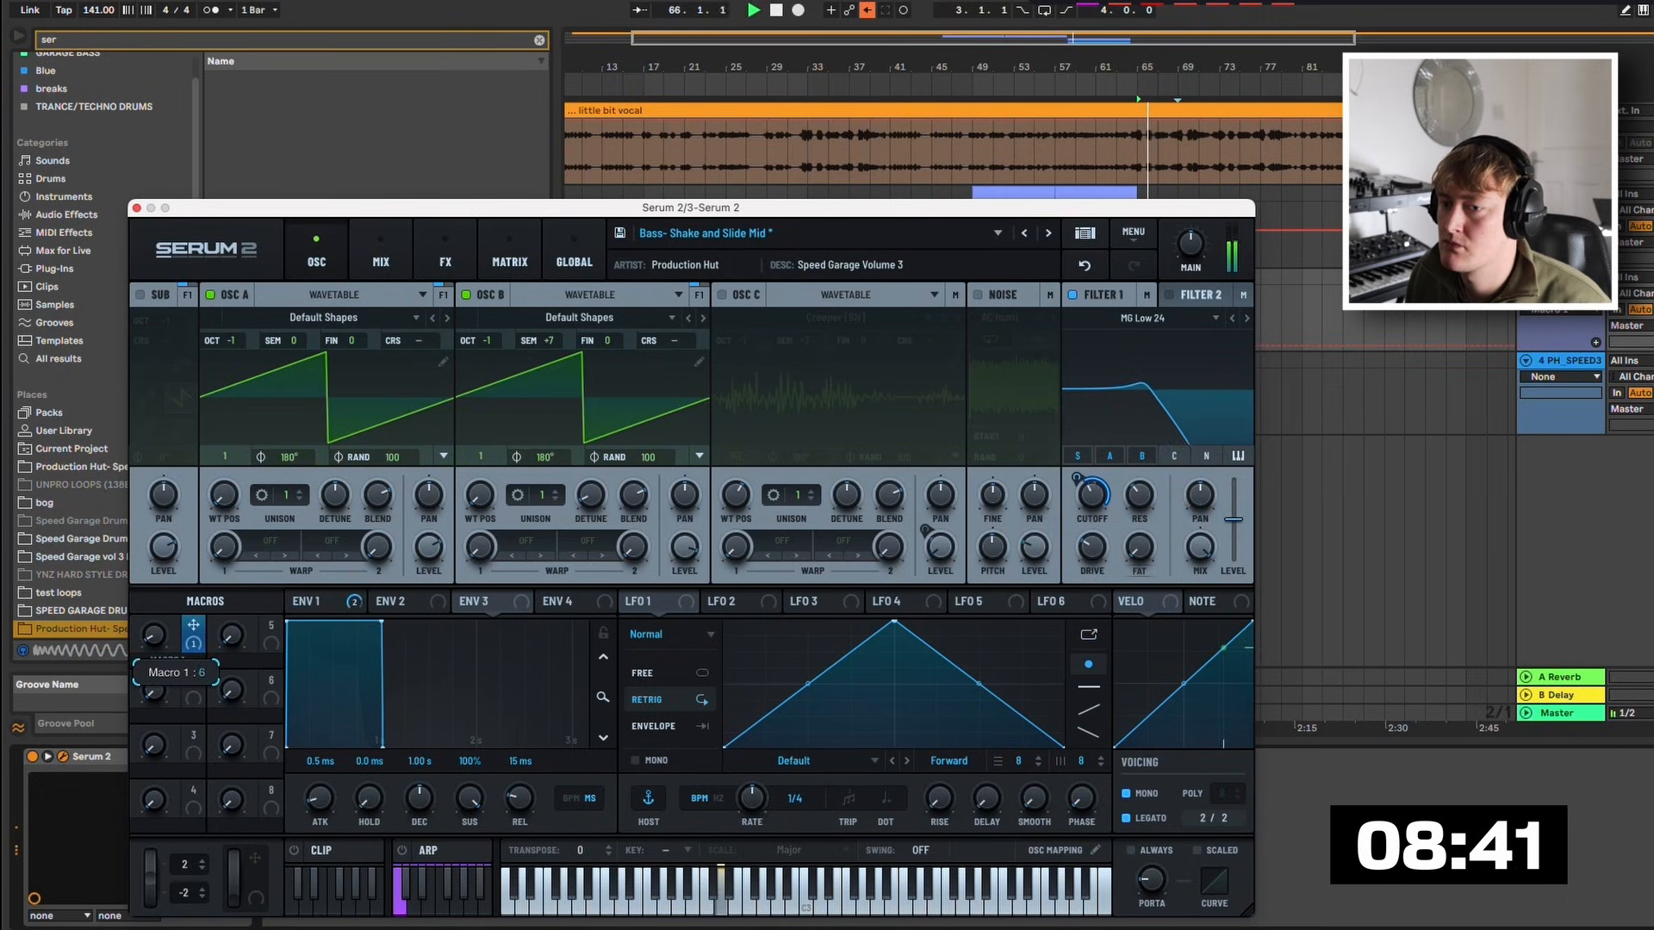
{"action": "left_click_drag", "start_coordinate": [154, 689], "coordinate": [153, 636]}
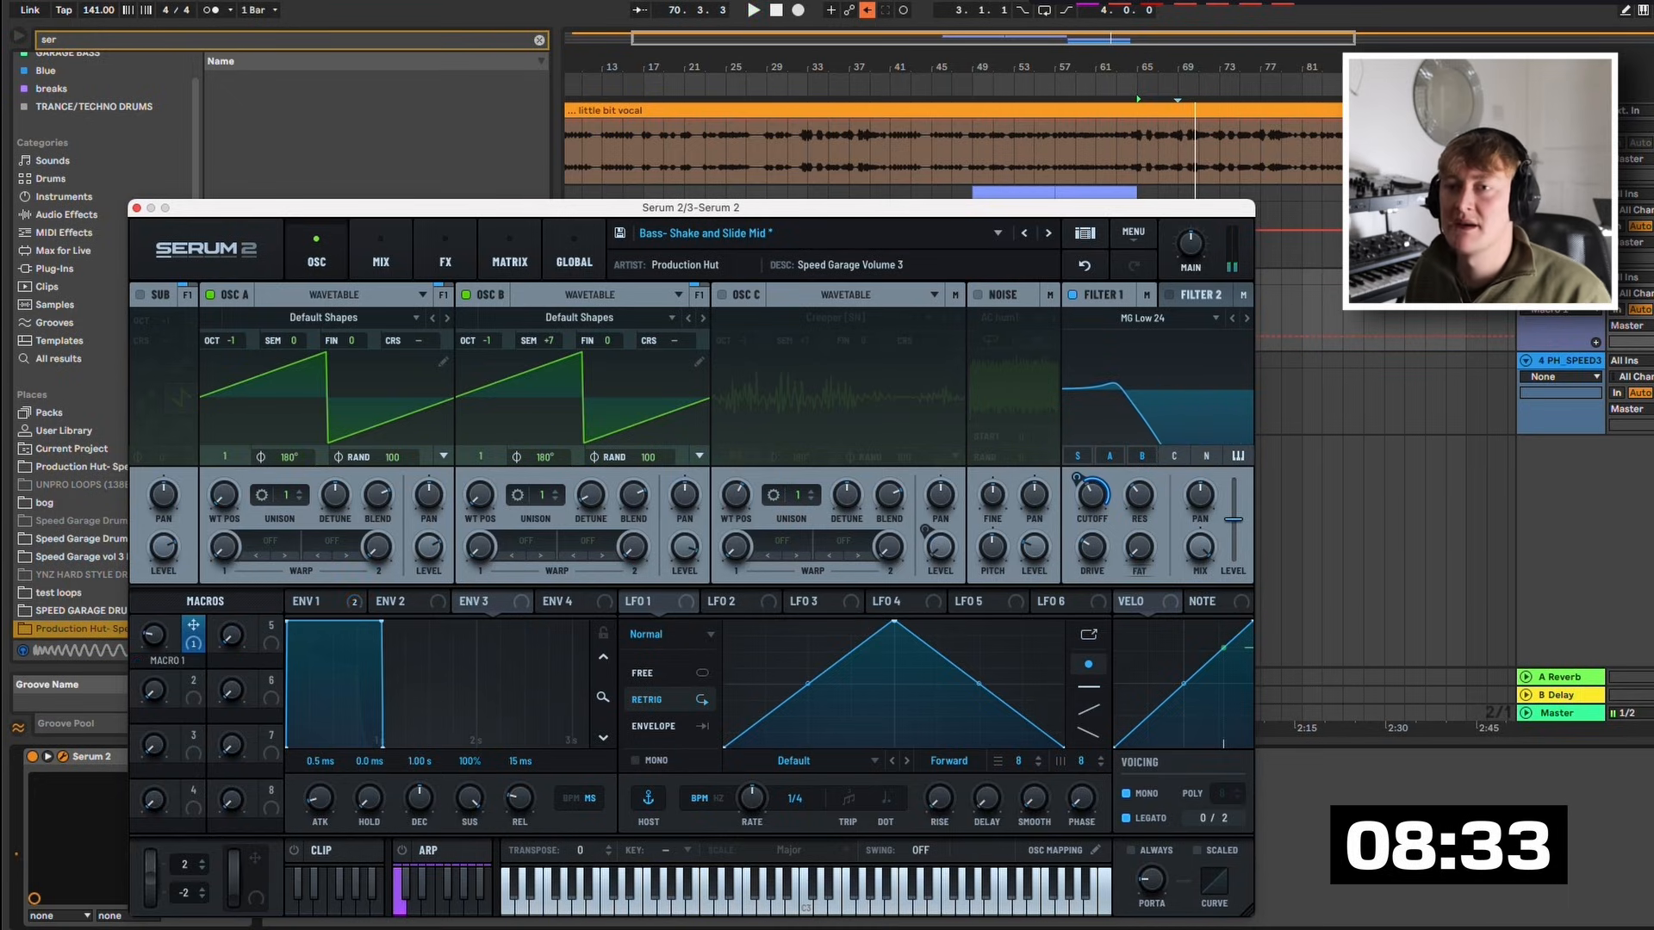
{"action": "left_click", "coordinate": [136, 207]}
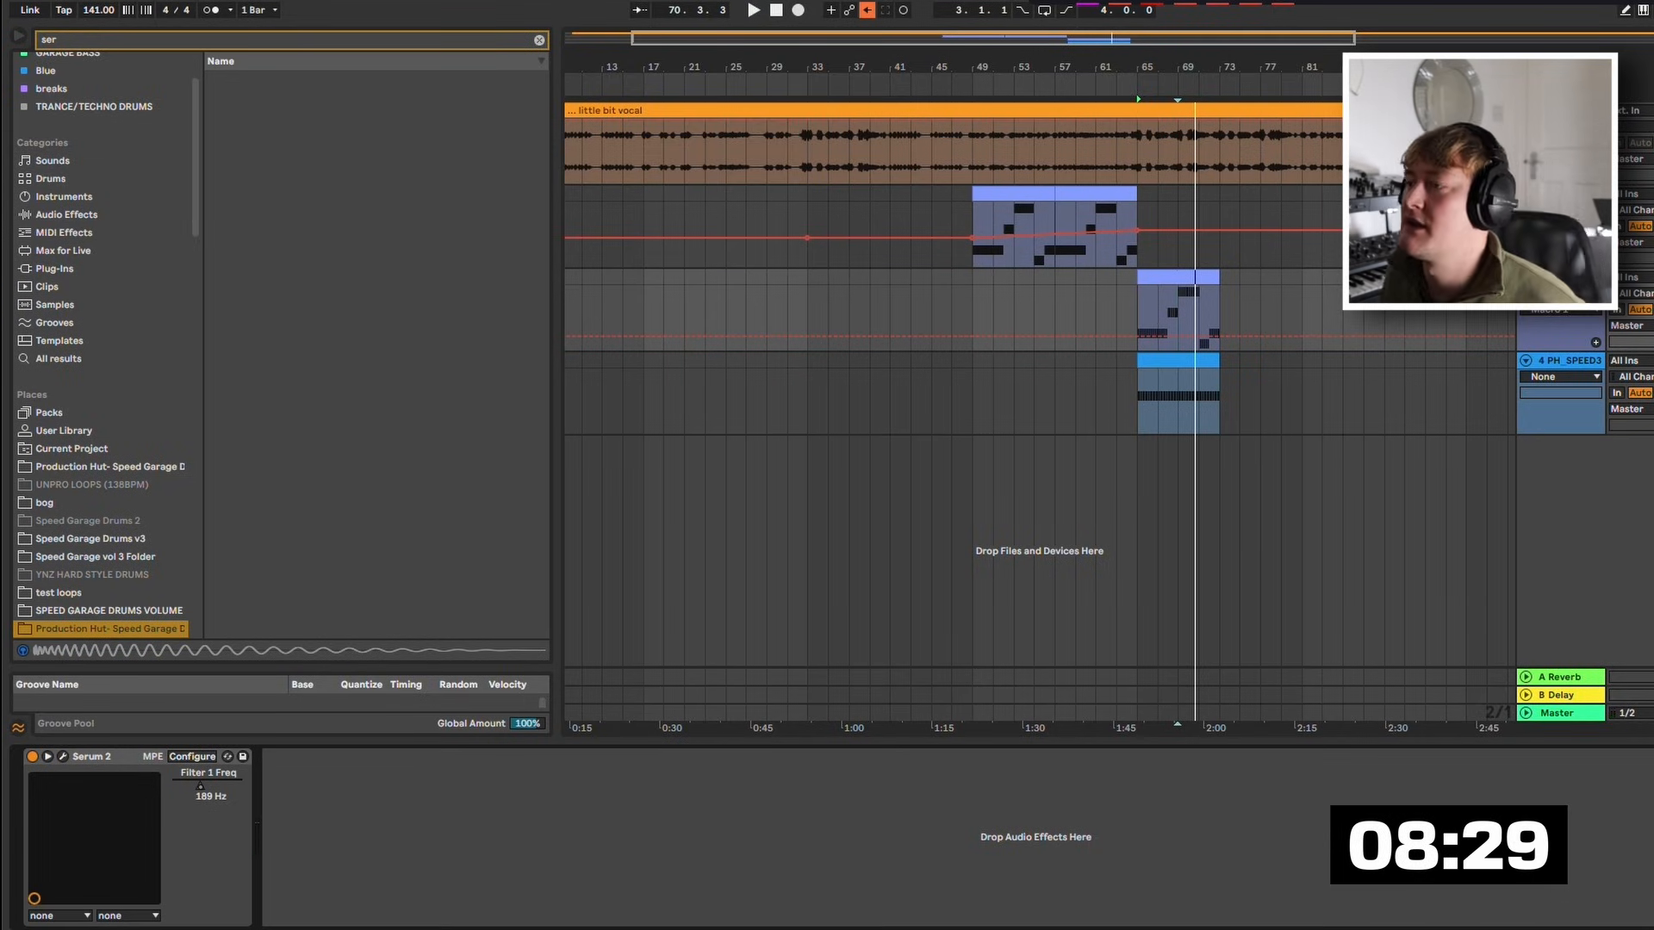
Play the arrangement from the Reese section at bar 49 and from the bass and kick section at bar 65.
{"action": "left_click", "coordinate": [977, 215]}
{"action": "key", "text": "space"}
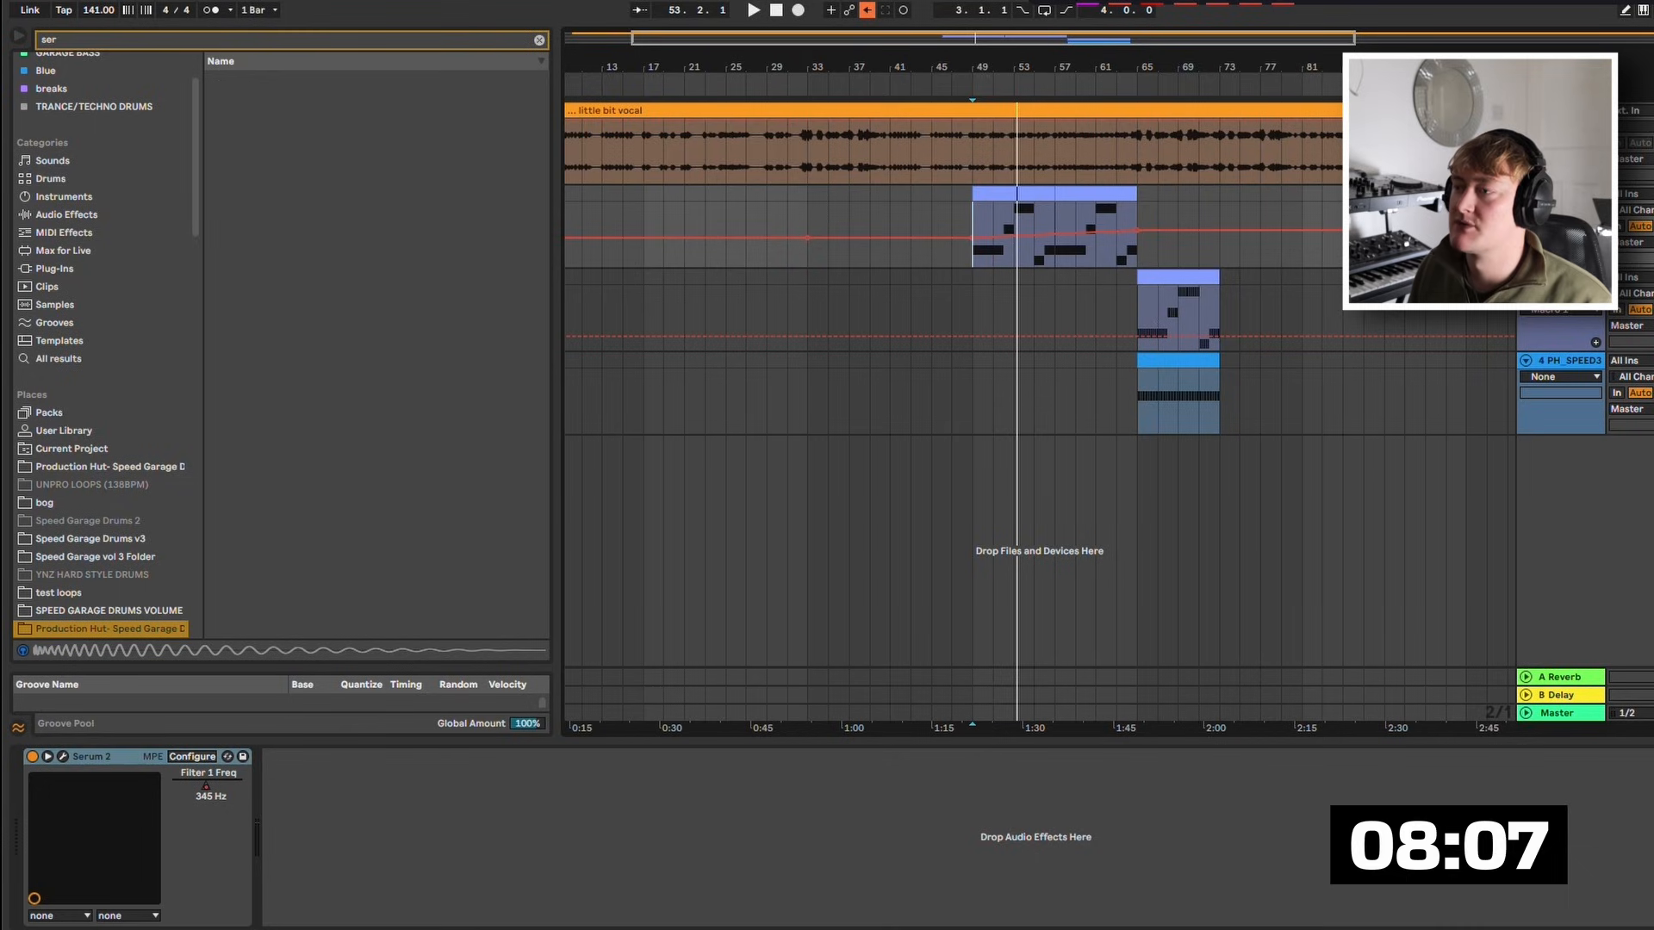
{"action": "left_click", "coordinate": [1147, 312]}
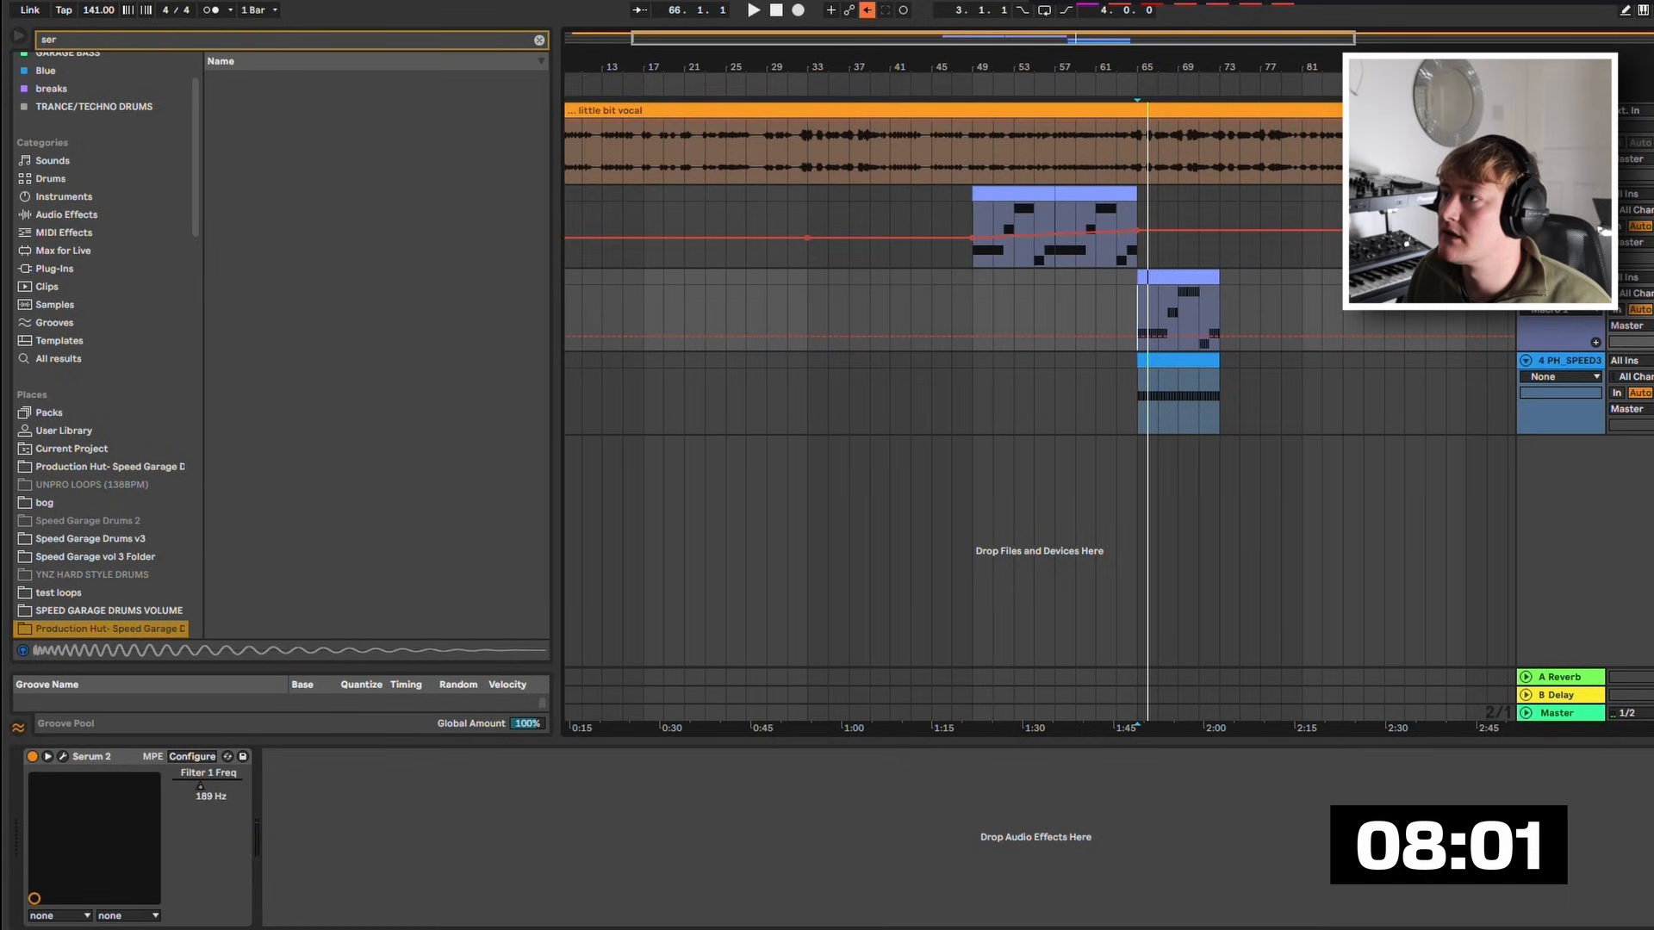
Set the Macro 1 automation line on the new bass track to 0 and play from bar 65.
{"action": "left_click", "coordinate": [868, 10]}
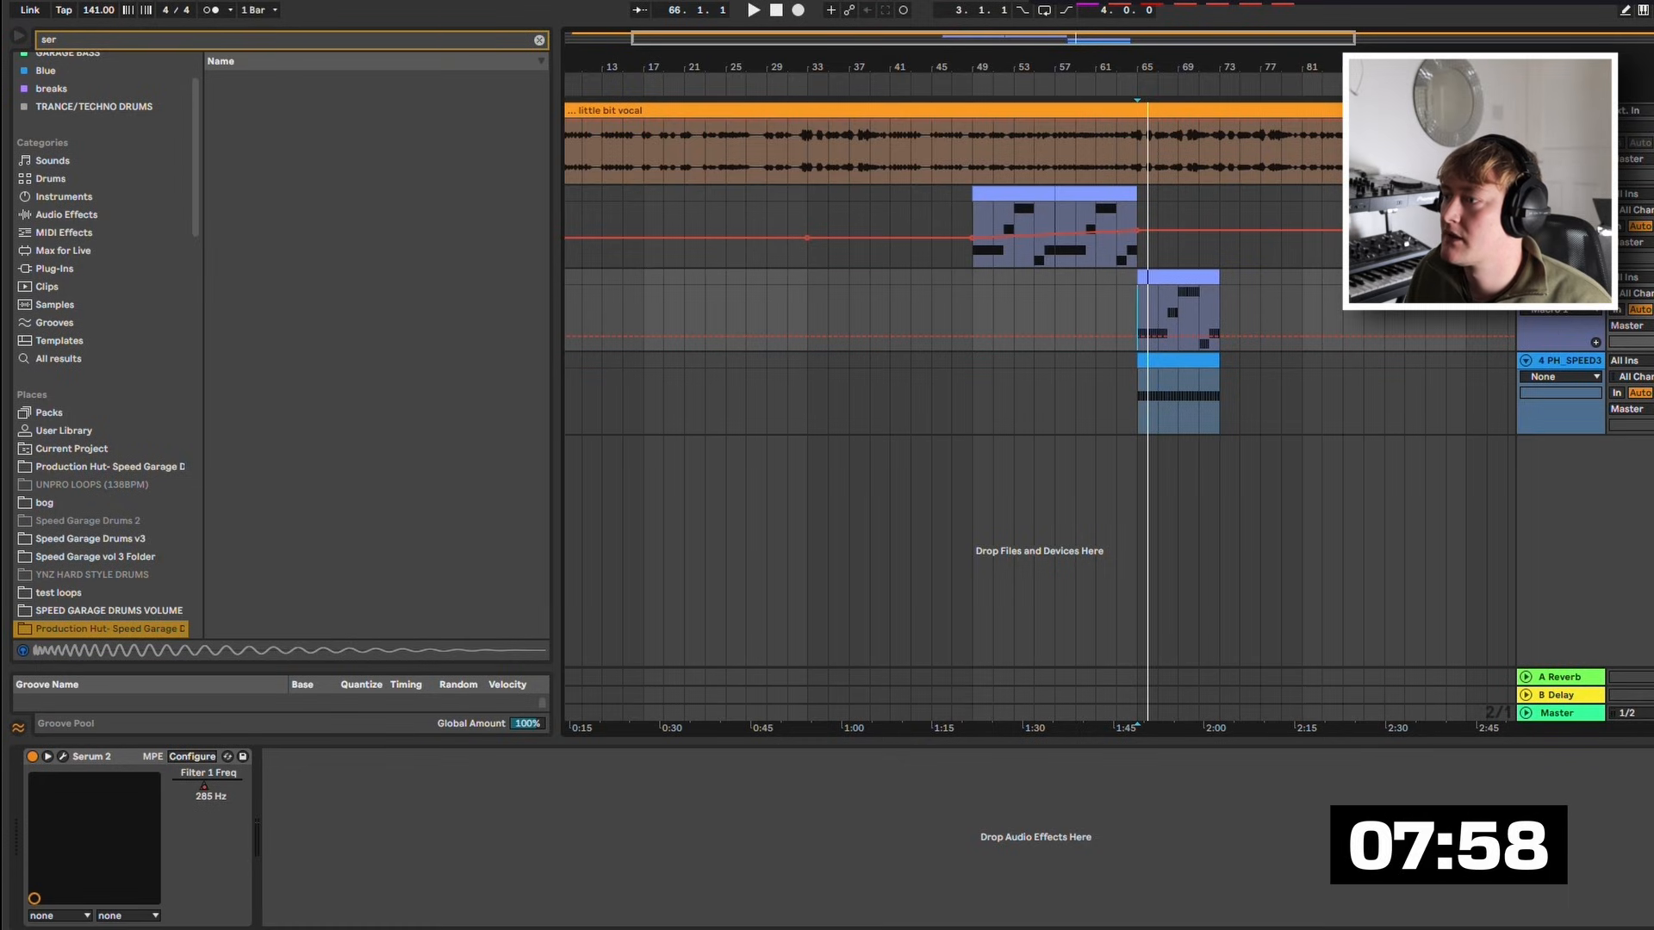
{"action": "key", "text": "space"}
{"action": "left_click_drag", "start_coordinate": [1142, 336], "coordinate": [1127, 349]}
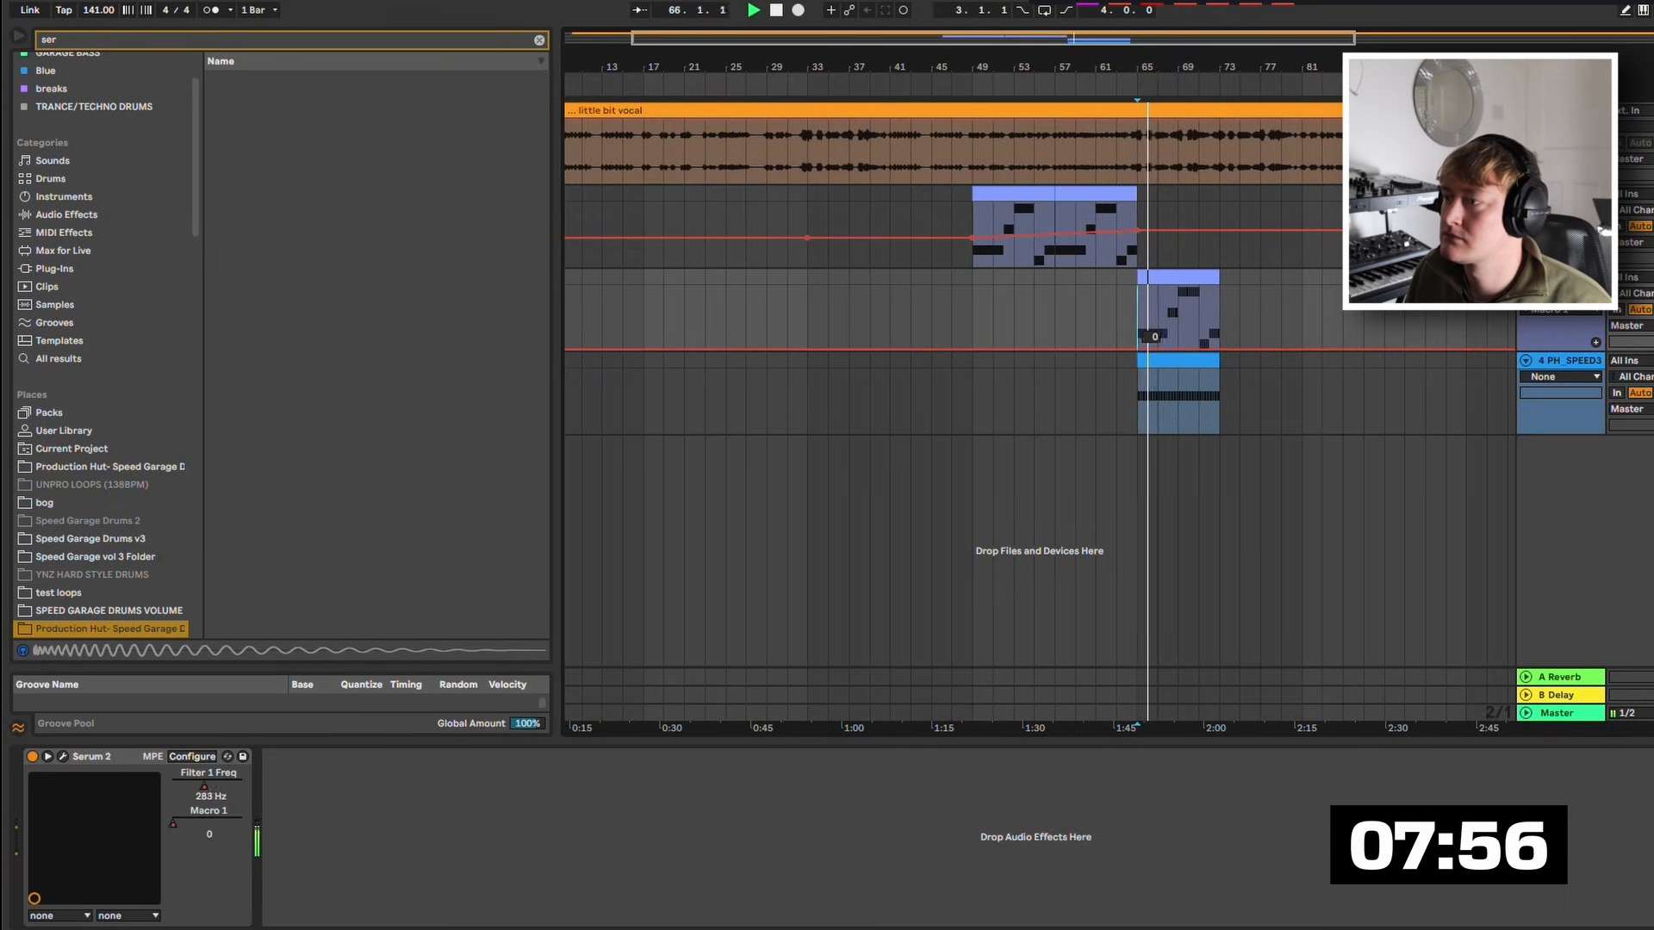
{"action": "key", "text": "space"}
Draw a Macro 1 automation ramp on the bass track from 0 at bar 67 up to 30 at bar 68, and play it.
{"action": "scroll", "coordinate": [1199, 336], "scroll_direction": "up", "scroll_amount": 5}
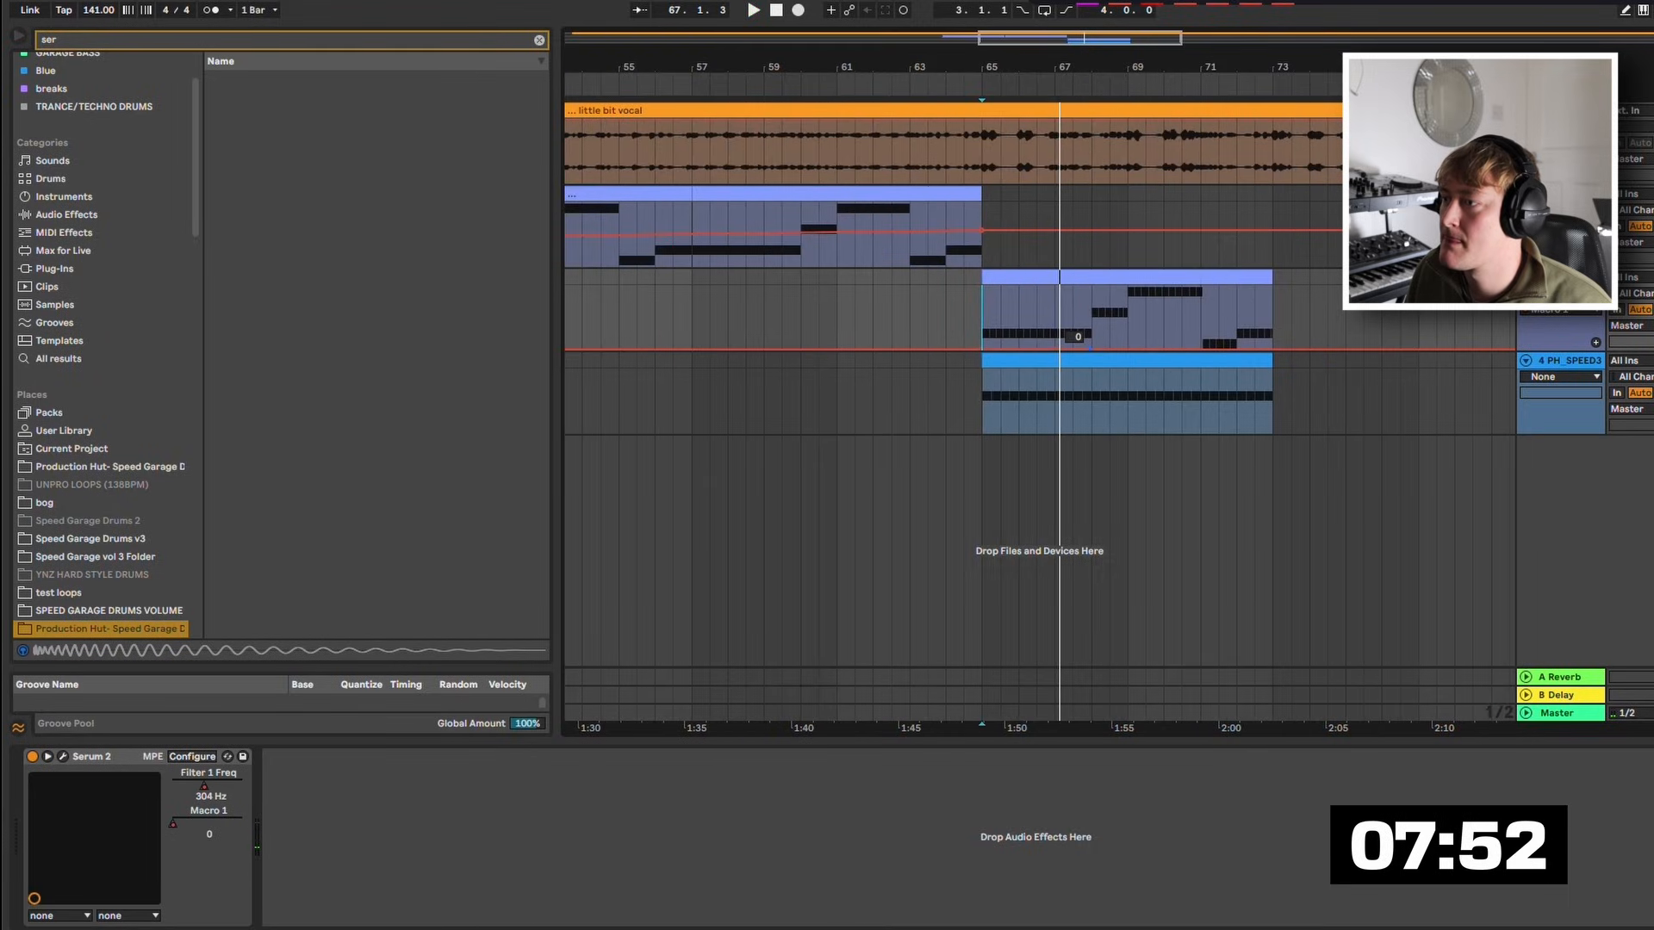
{"action": "left_click_drag", "start_coordinate": [1088, 348], "coordinate": [1090, 329]}
{"action": "key", "text": "space"}
{"action": "left_click", "coordinate": [1055, 315]}
{"action": "key", "text": "space"}
{"action": "key", "text": "space"}
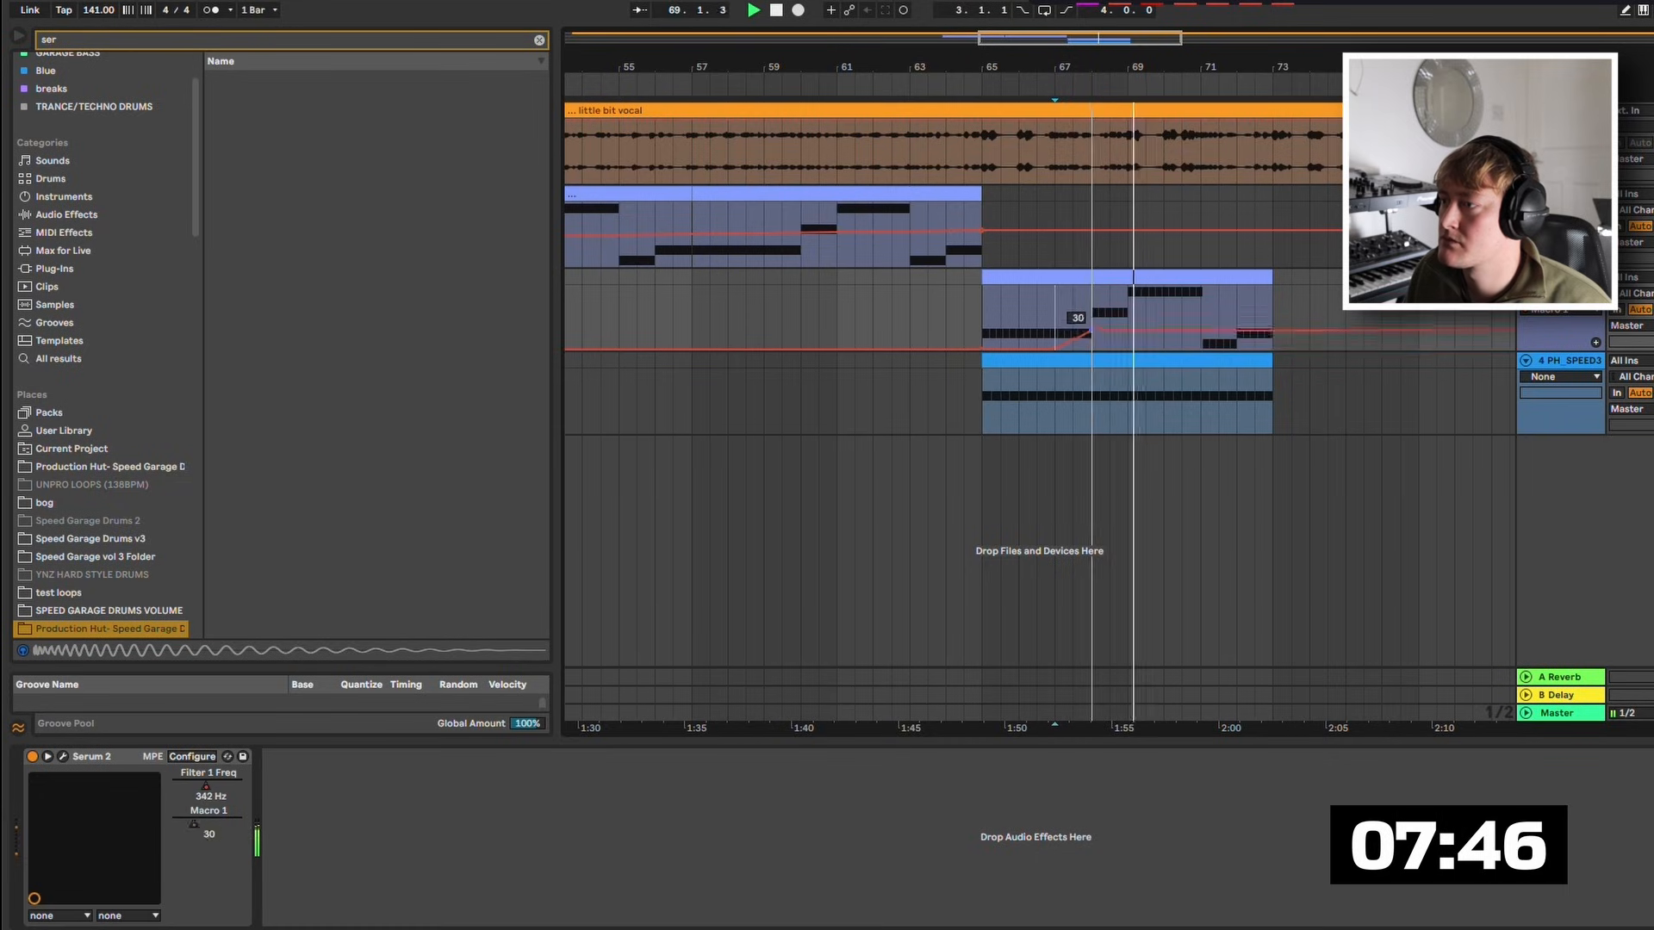
Drop the bass track's Macro 1 automation to 0 after bar 68 and ramp it up to about 53 at bar 73.
{"action": "left_click", "coordinate": [1155, 349]}
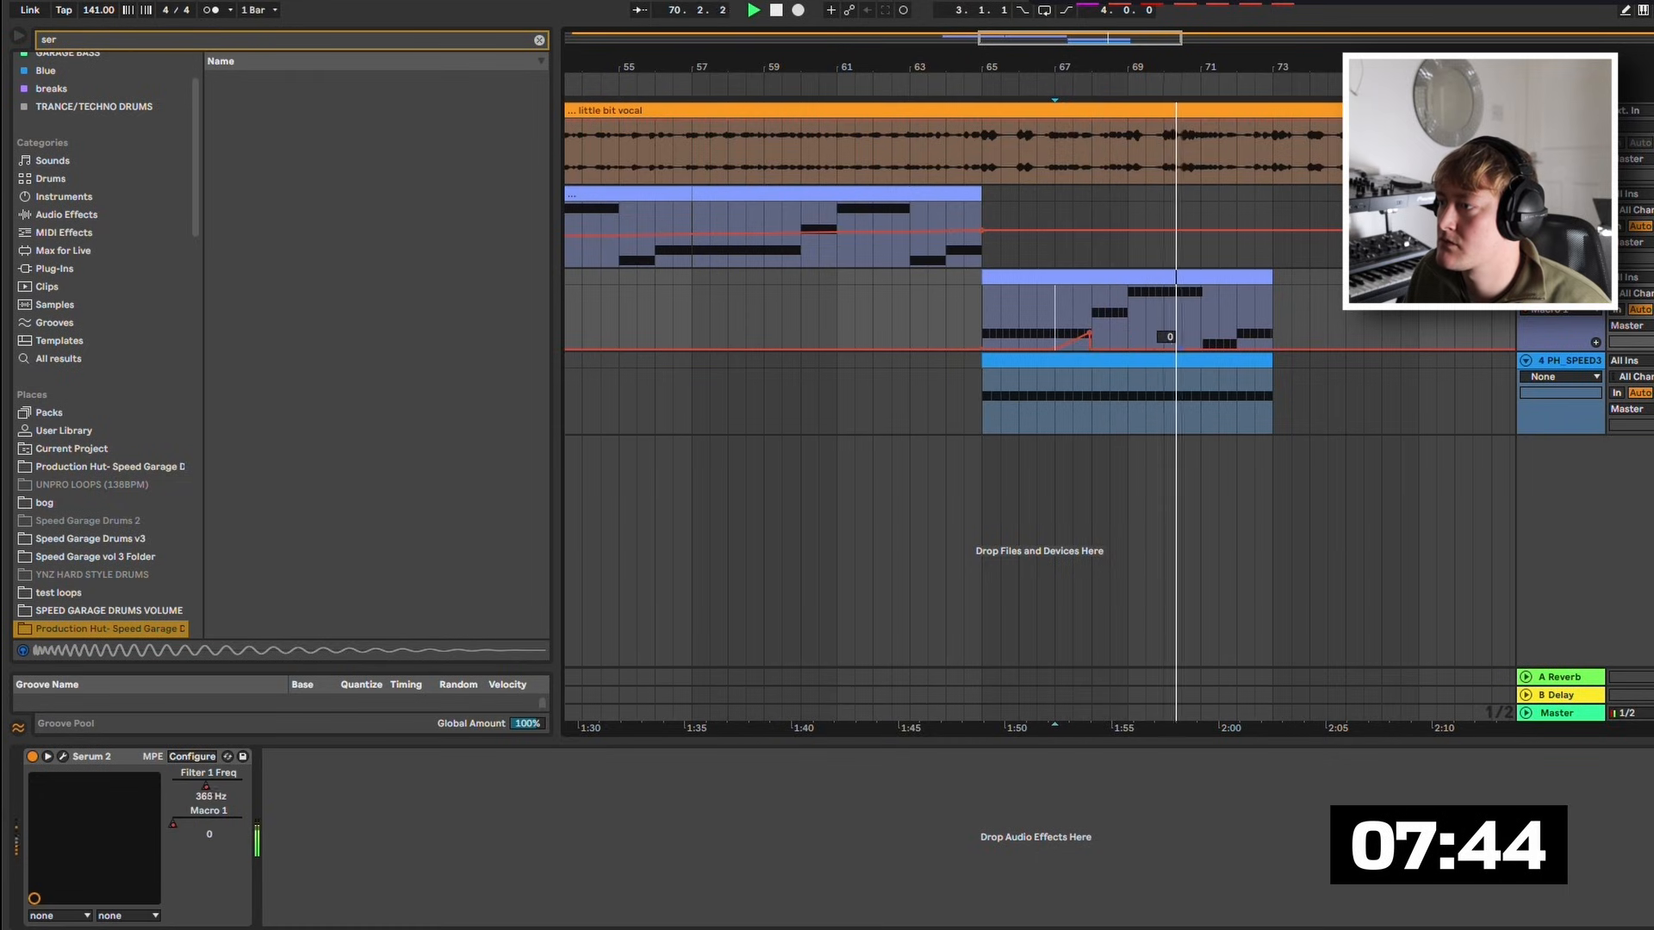
{"action": "left_click_drag", "start_coordinate": [1182, 349], "coordinate": [1272, 312]}
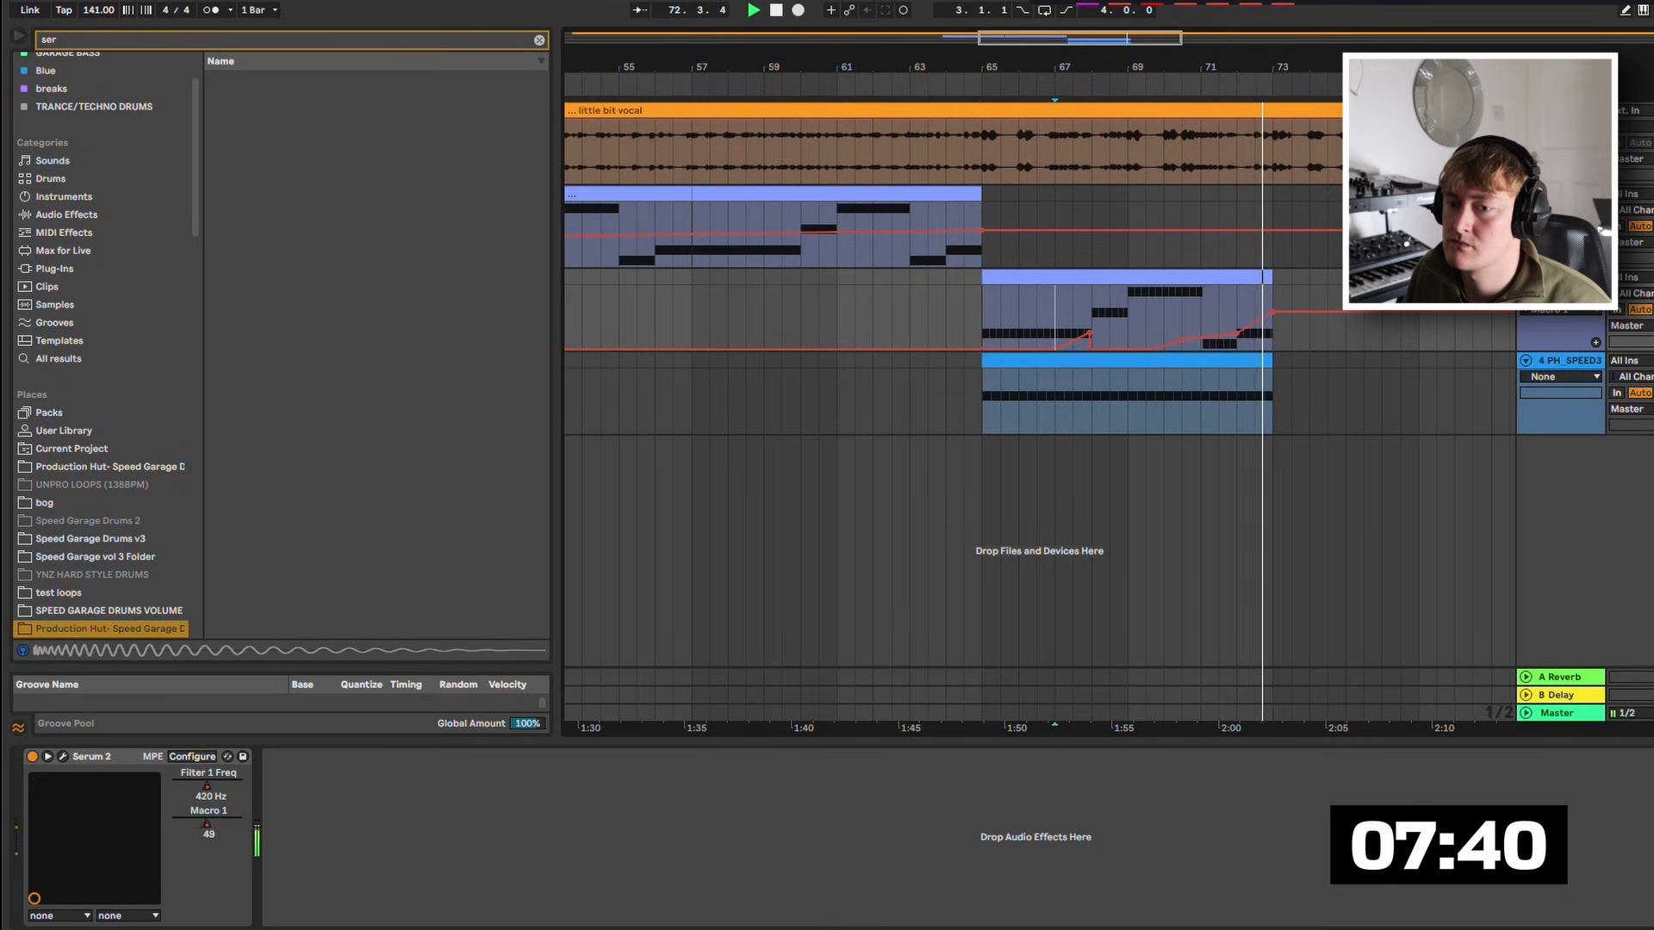
Change the drop bass's Filter 1 type in Serum 2 to MG Low 18 and play it.
{"action": "left_click", "coordinate": [63, 756]}
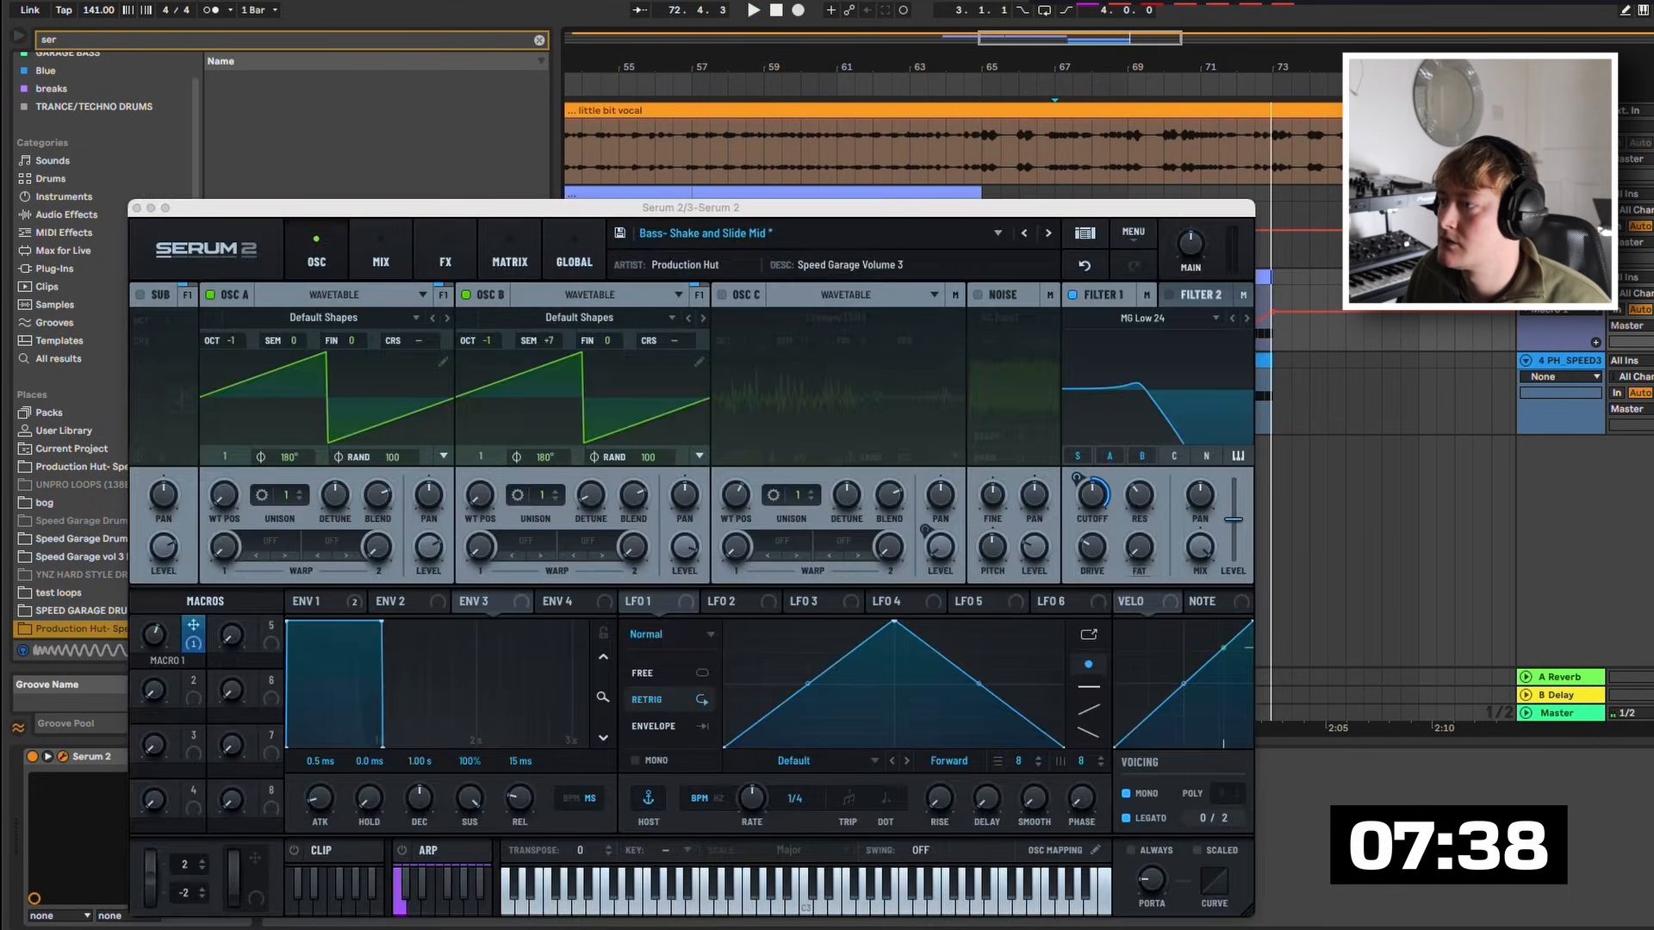
{"action": "key", "text": "space"}
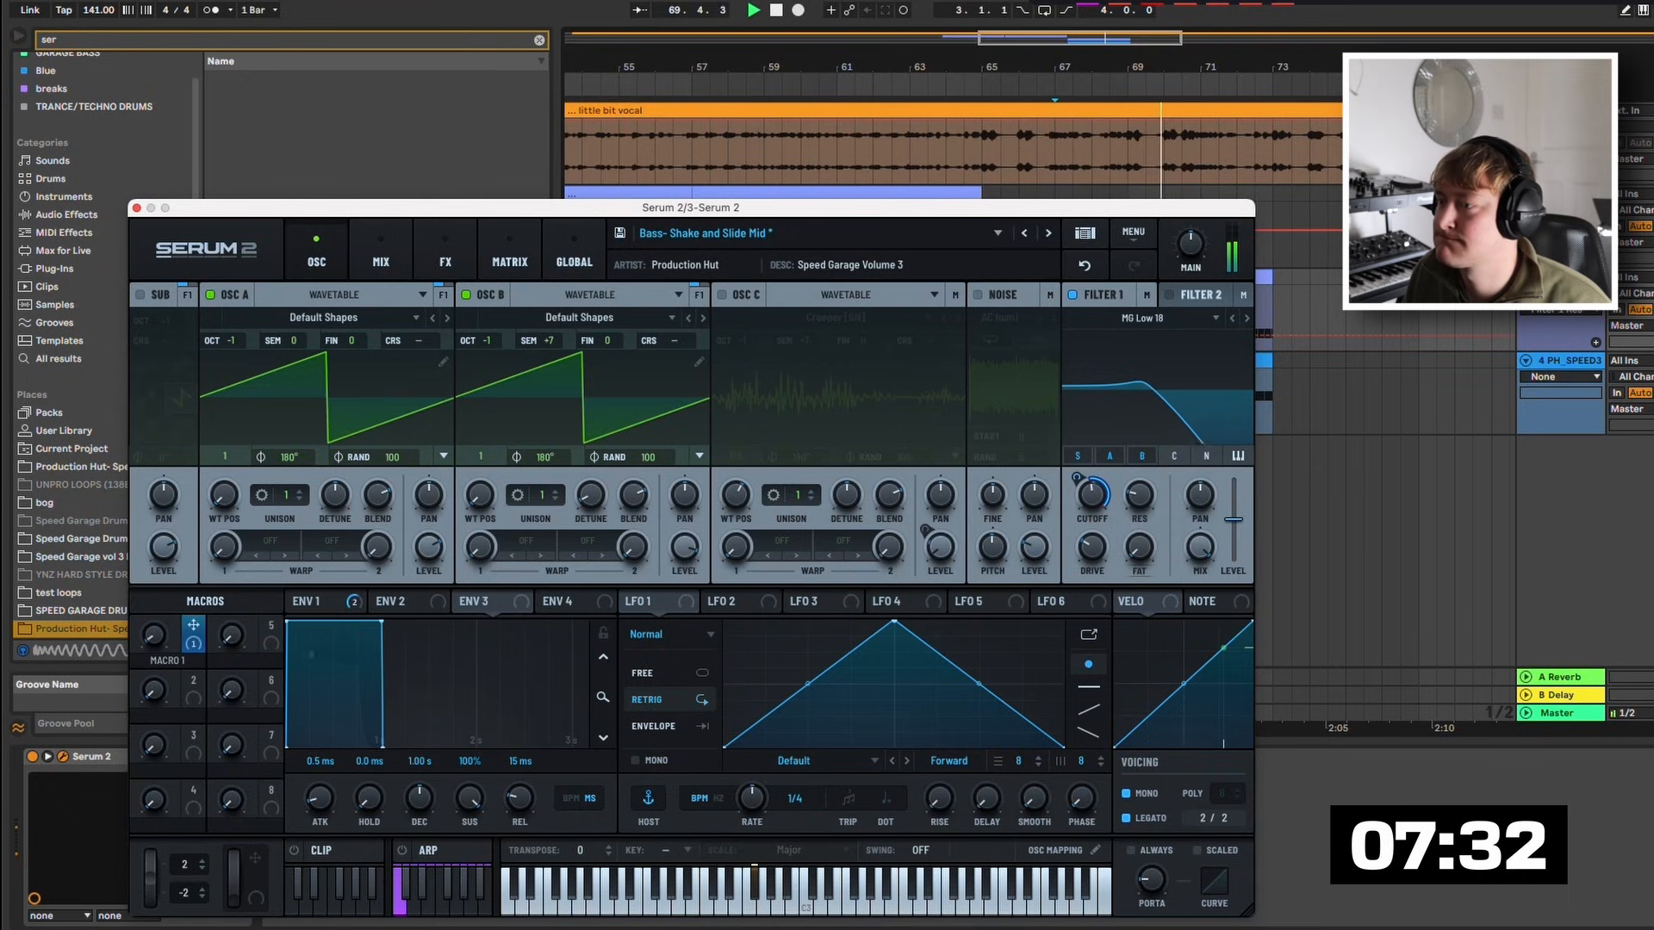
{"action": "left_click", "coordinate": [722, 295]}
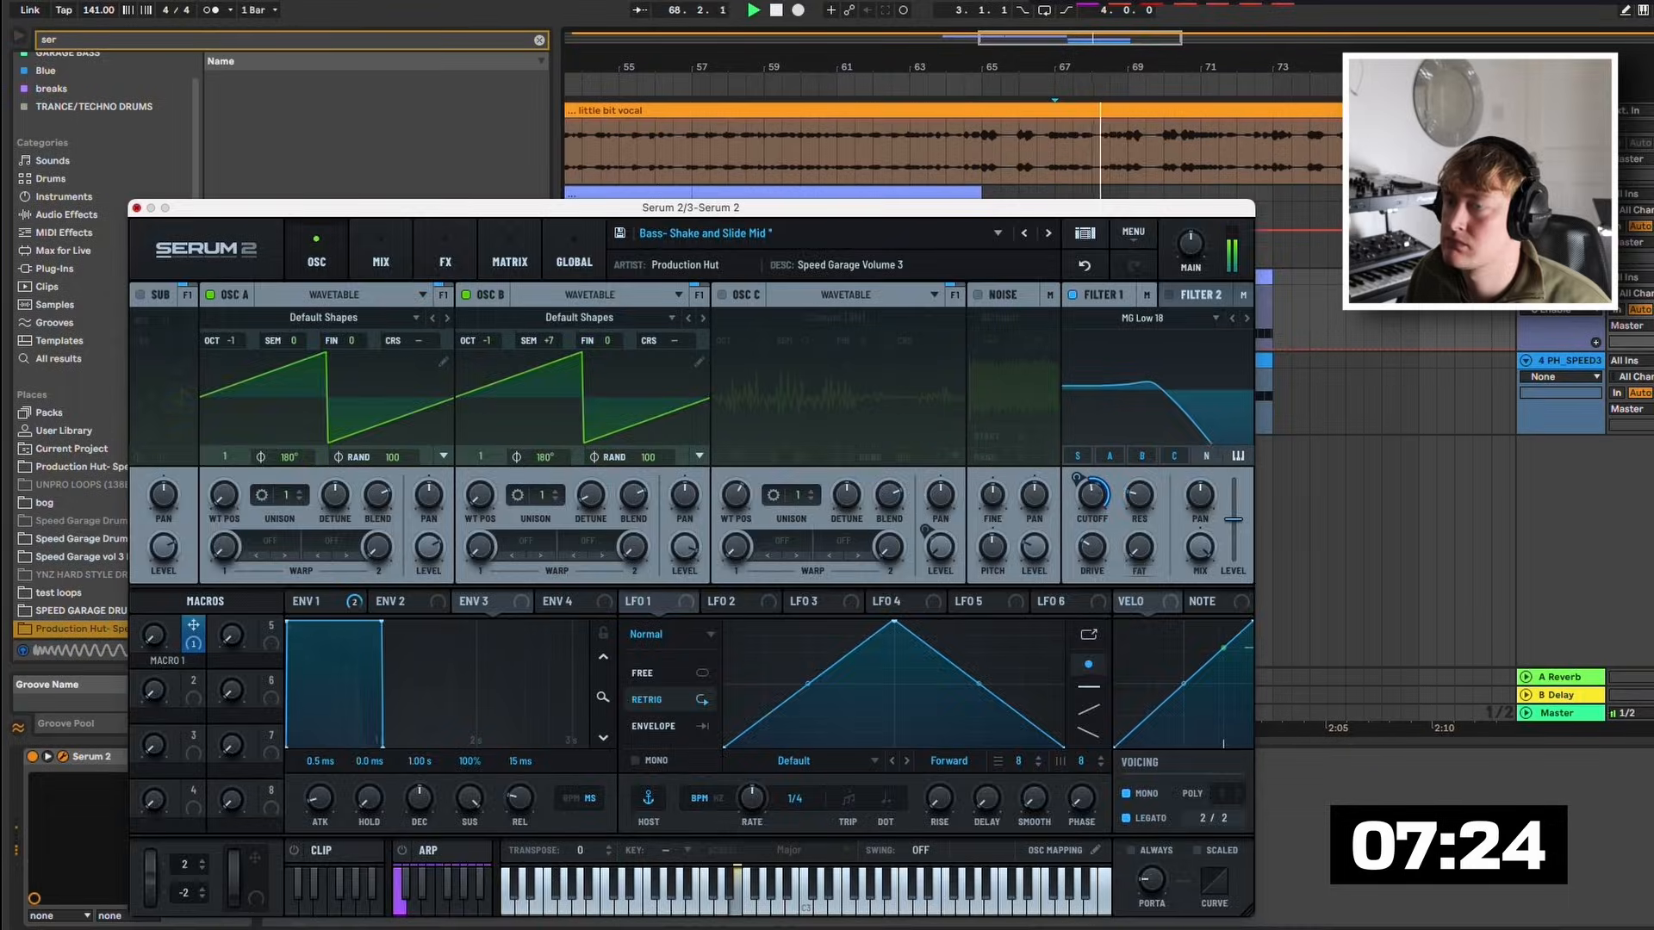
{"action": "left_click", "coordinate": [136, 207]}
Duplicate the drop's bass and kick clips across bars 73 to 81 and stop playback.
{"action": "scroll", "coordinate": [768, 345], "scroll_direction": "down", "scroll_amount": 3}
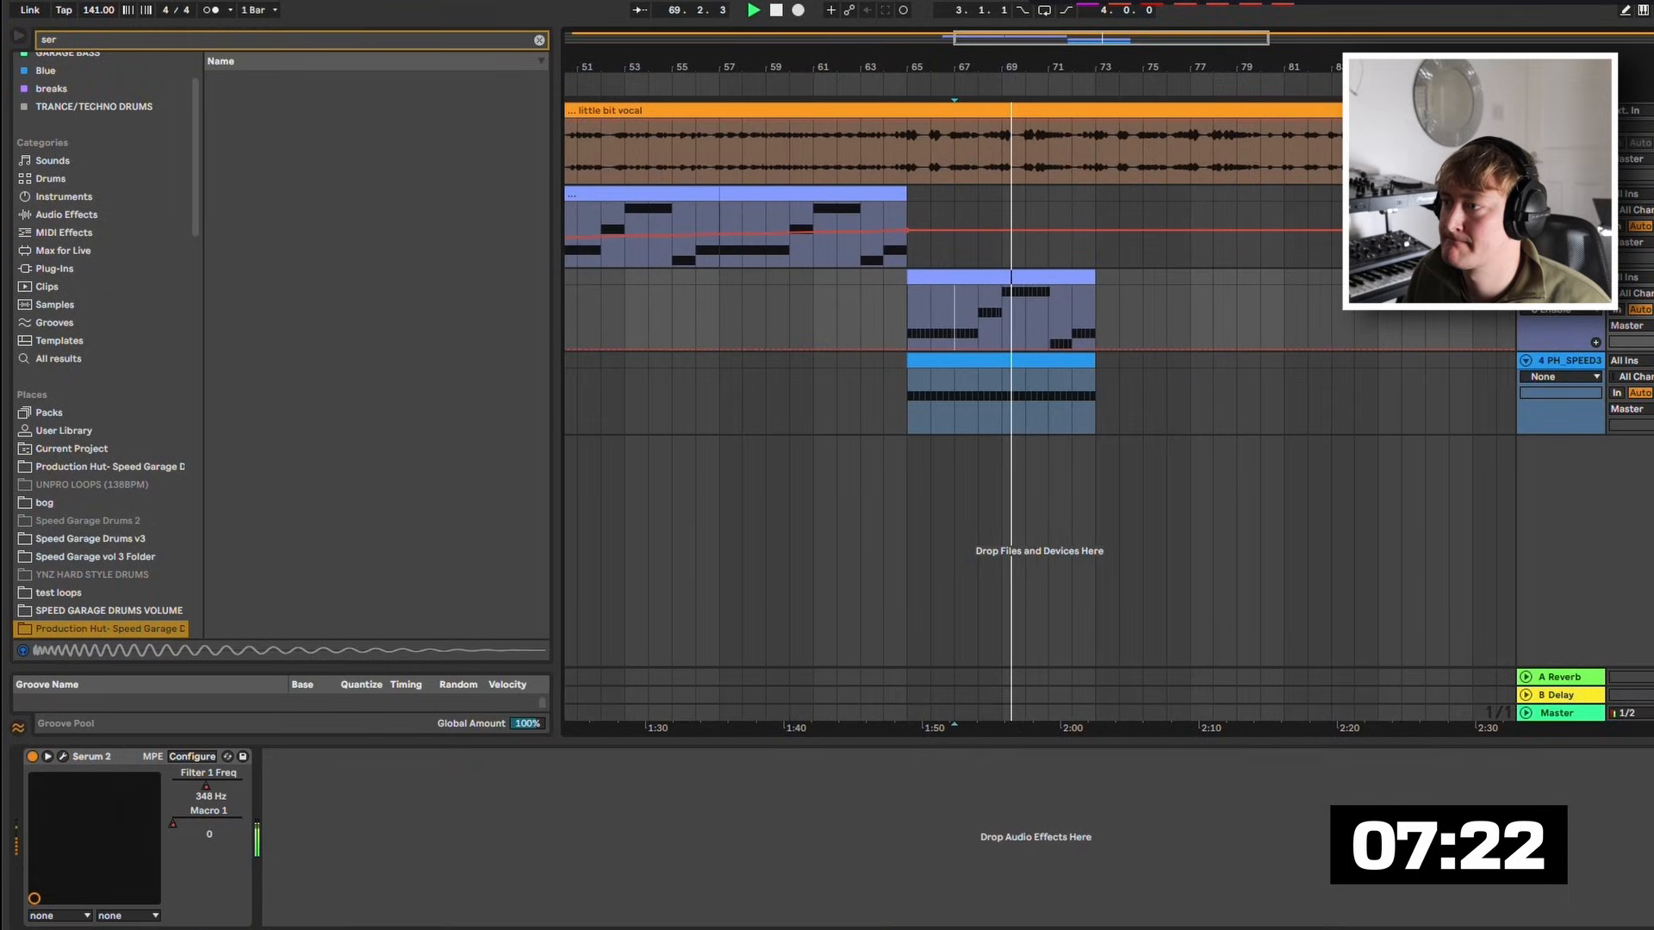
{"action": "key", "text": "ctrl+d"}
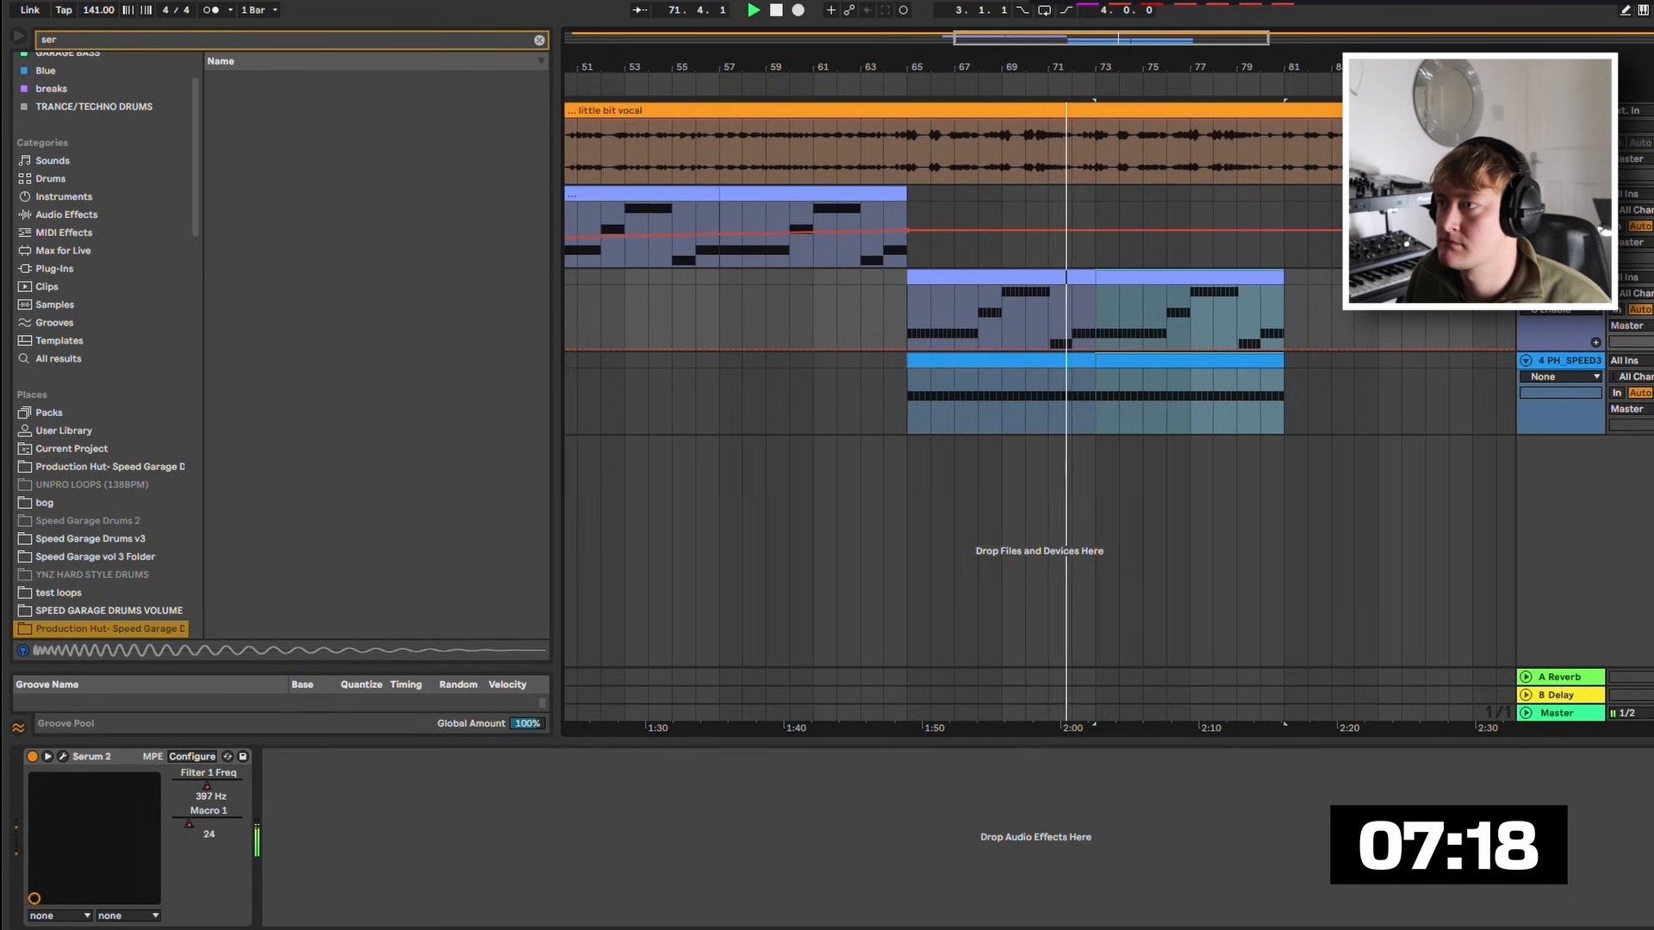
{"action": "scroll", "coordinate": [958, 344], "scroll_direction": "down", "scroll_amount": 3}
{"action": "key", "text": "space"}
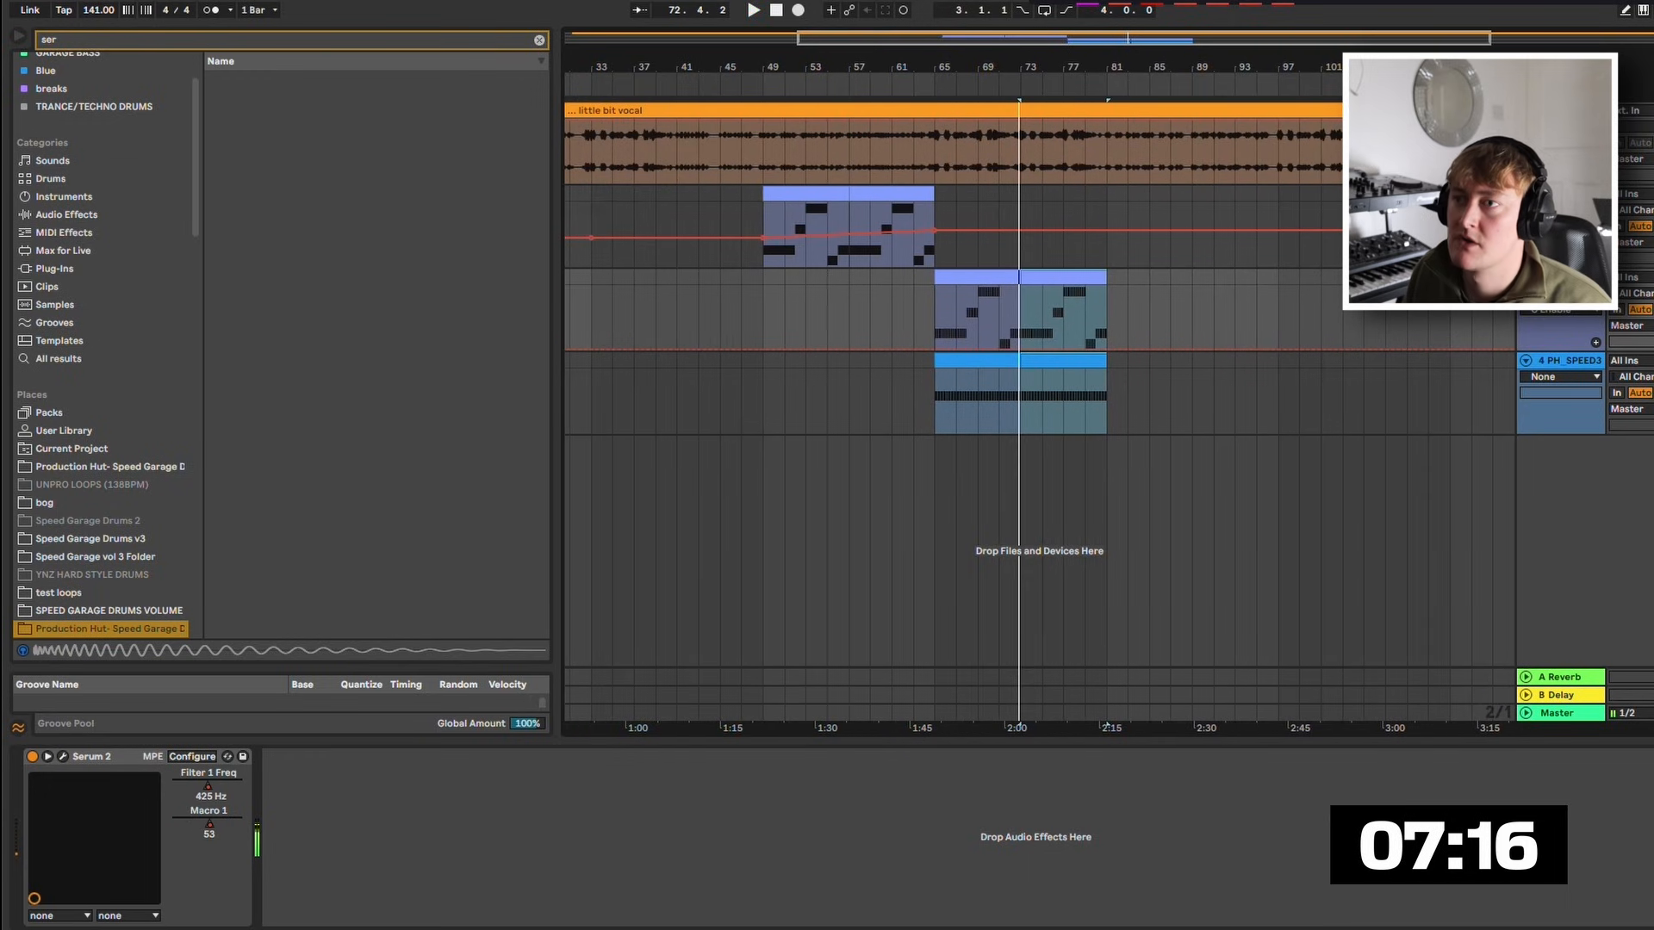
Clear the browser search and preview samples in the FULL LOOPS (135BPM) folder.
{"action": "key", "text": "BackSpace"}
{"action": "key", "text": "BackSpace"}
{"action": "key", "text": "BackSpace"}
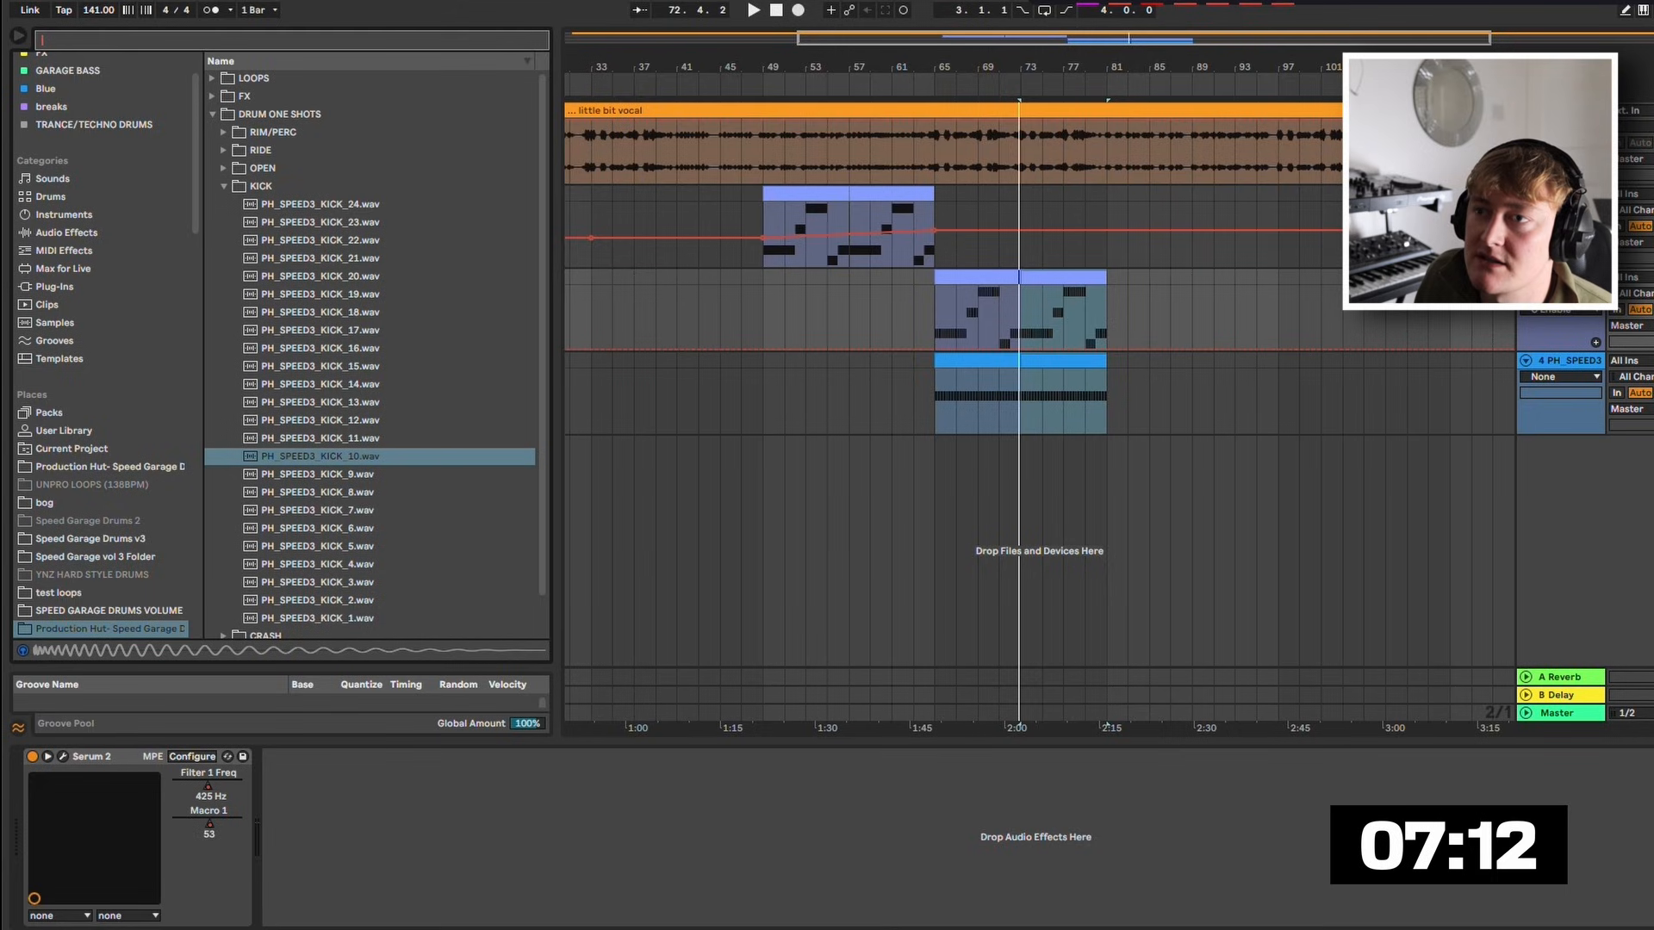
{"action": "left_click", "coordinate": [253, 79]}
{"action": "left_click", "coordinate": [300, 115]}
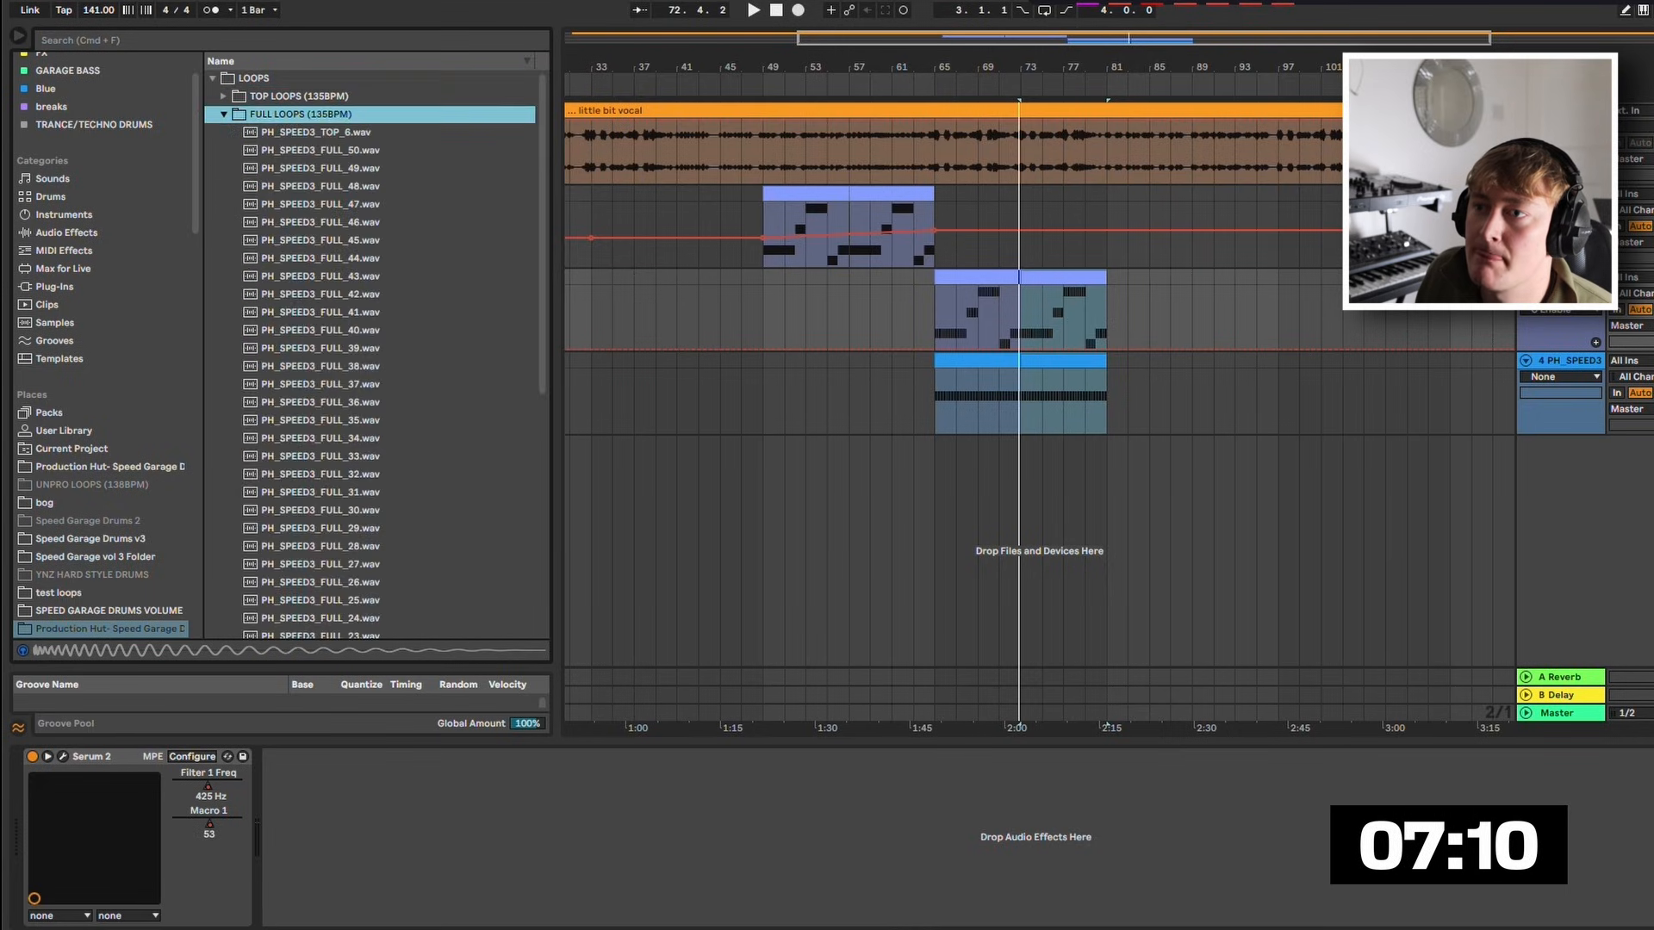
{"action": "left_click", "coordinate": [320, 186]}
{"action": "left_click", "coordinate": [320, 349]}
Preview the TOP LOOPS (135BPM) samples, place PH_SPEED3_TOP_15.wav on a new audio track at bar 73, and play it.
{"action": "left_click", "coordinate": [299, 97]}
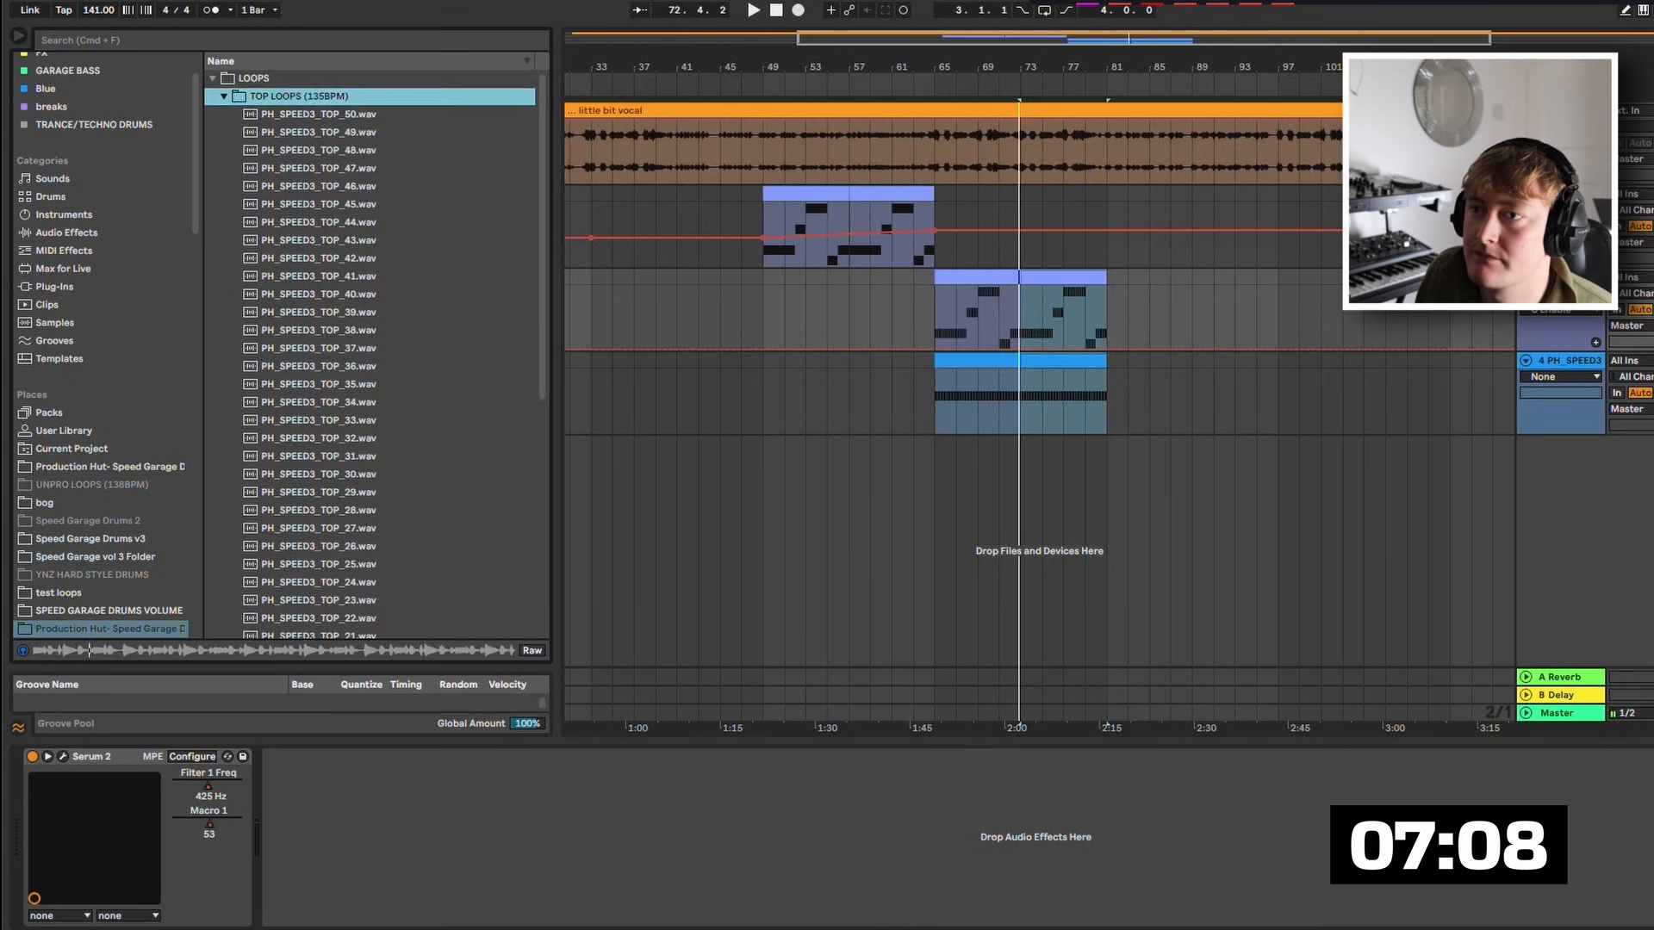
{"action": "left_click", "coordinate": [318, 204]}
{"action": "left_click", "coordinate": [319, 313]}
{"action": "scroll", "coordinate": [319, 313], "scroll_direction": "down", "scroll_amount": 2}
{"action": "left_click", "coordinate": [318, 482]}
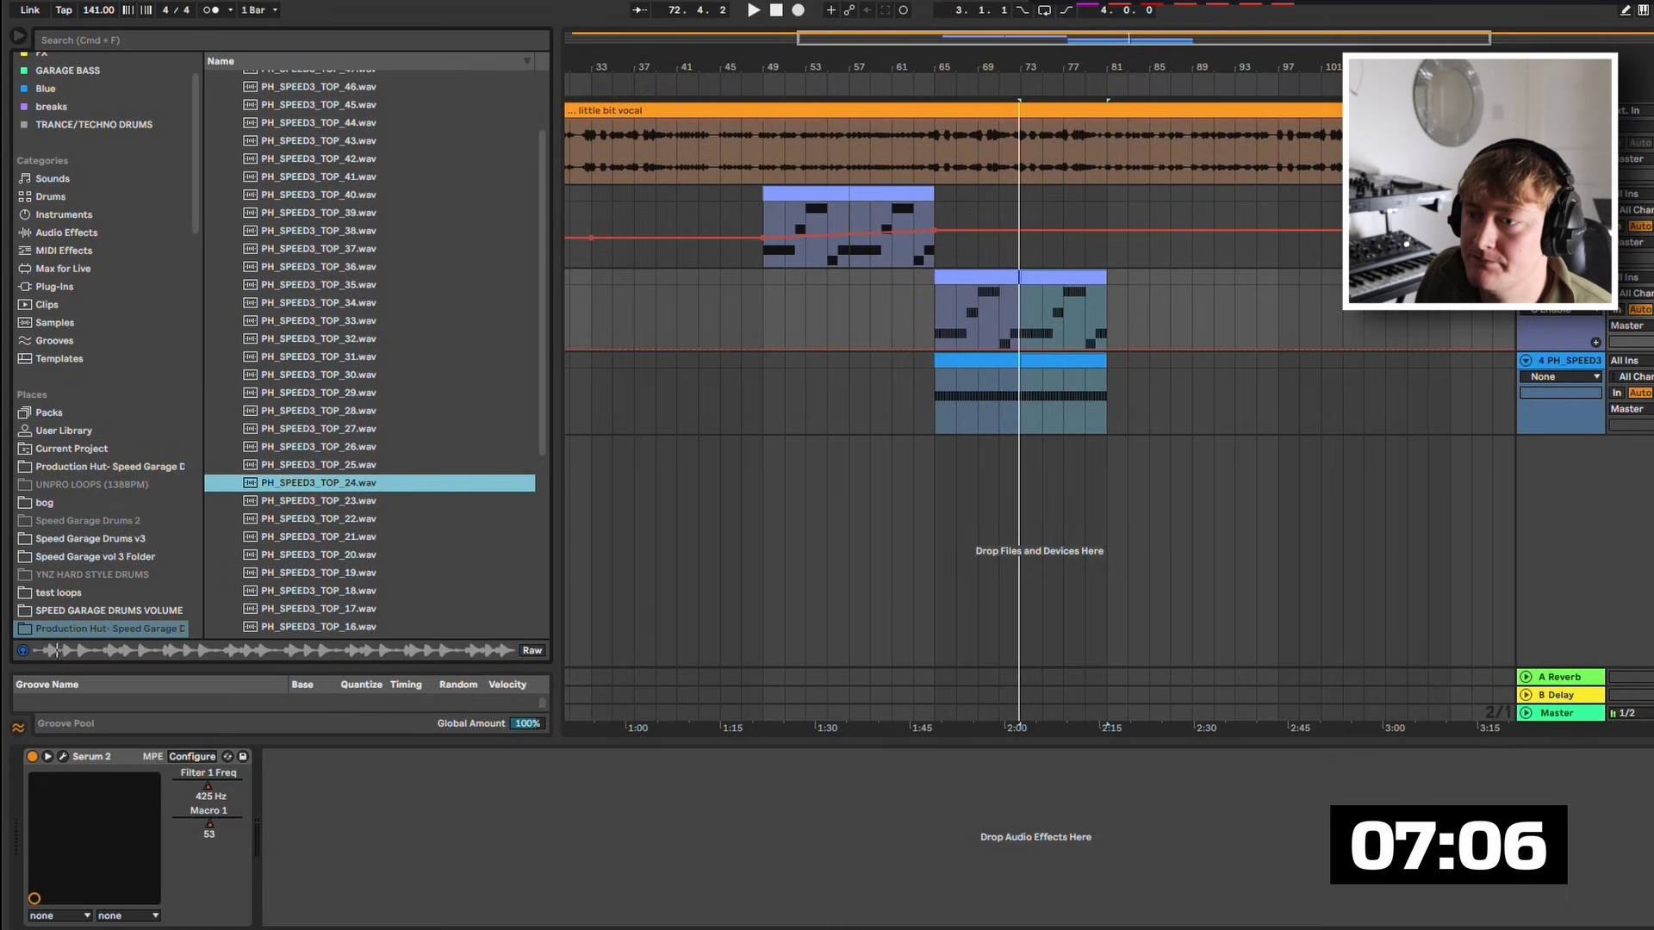
{"action": "key", "text": "Down"}
{"action": "key", "text": "Down"}
{"action": "key", "text": "Down"}
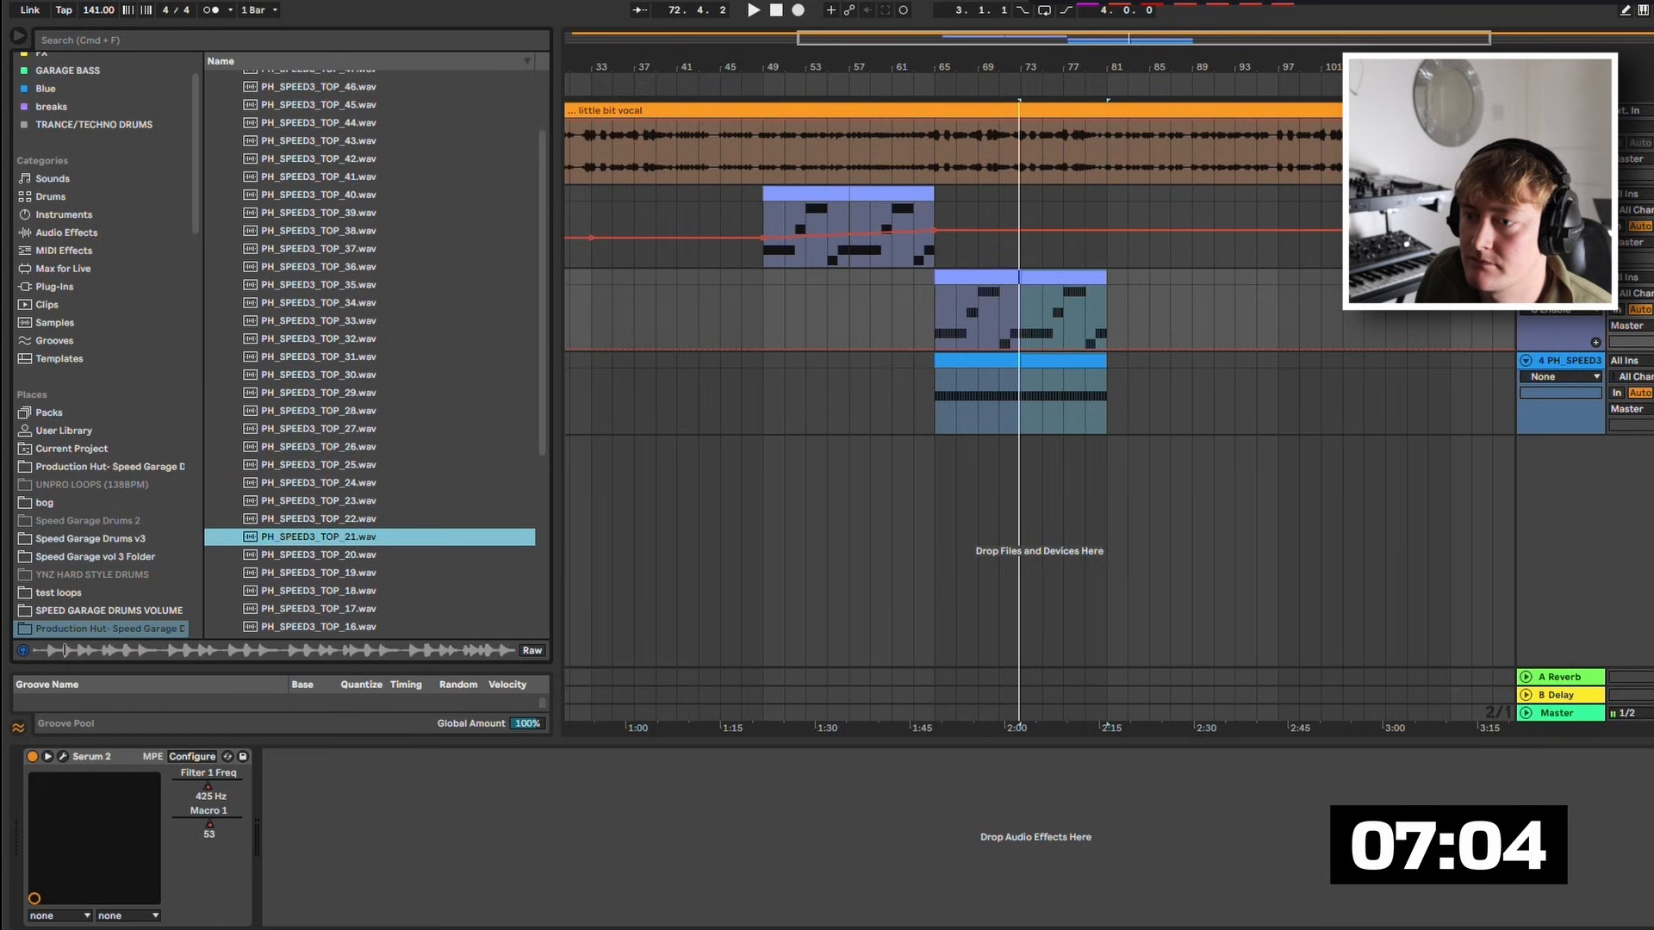
{"action": "key", "text": "Down"}
{"action": "key", "text": "Down"}
{"action": "key", "text": "Down"}
{"action": "key", "text": "Down"}
{"action": "key", "text": "Down"}
{"action": "key", "text": "Down"}
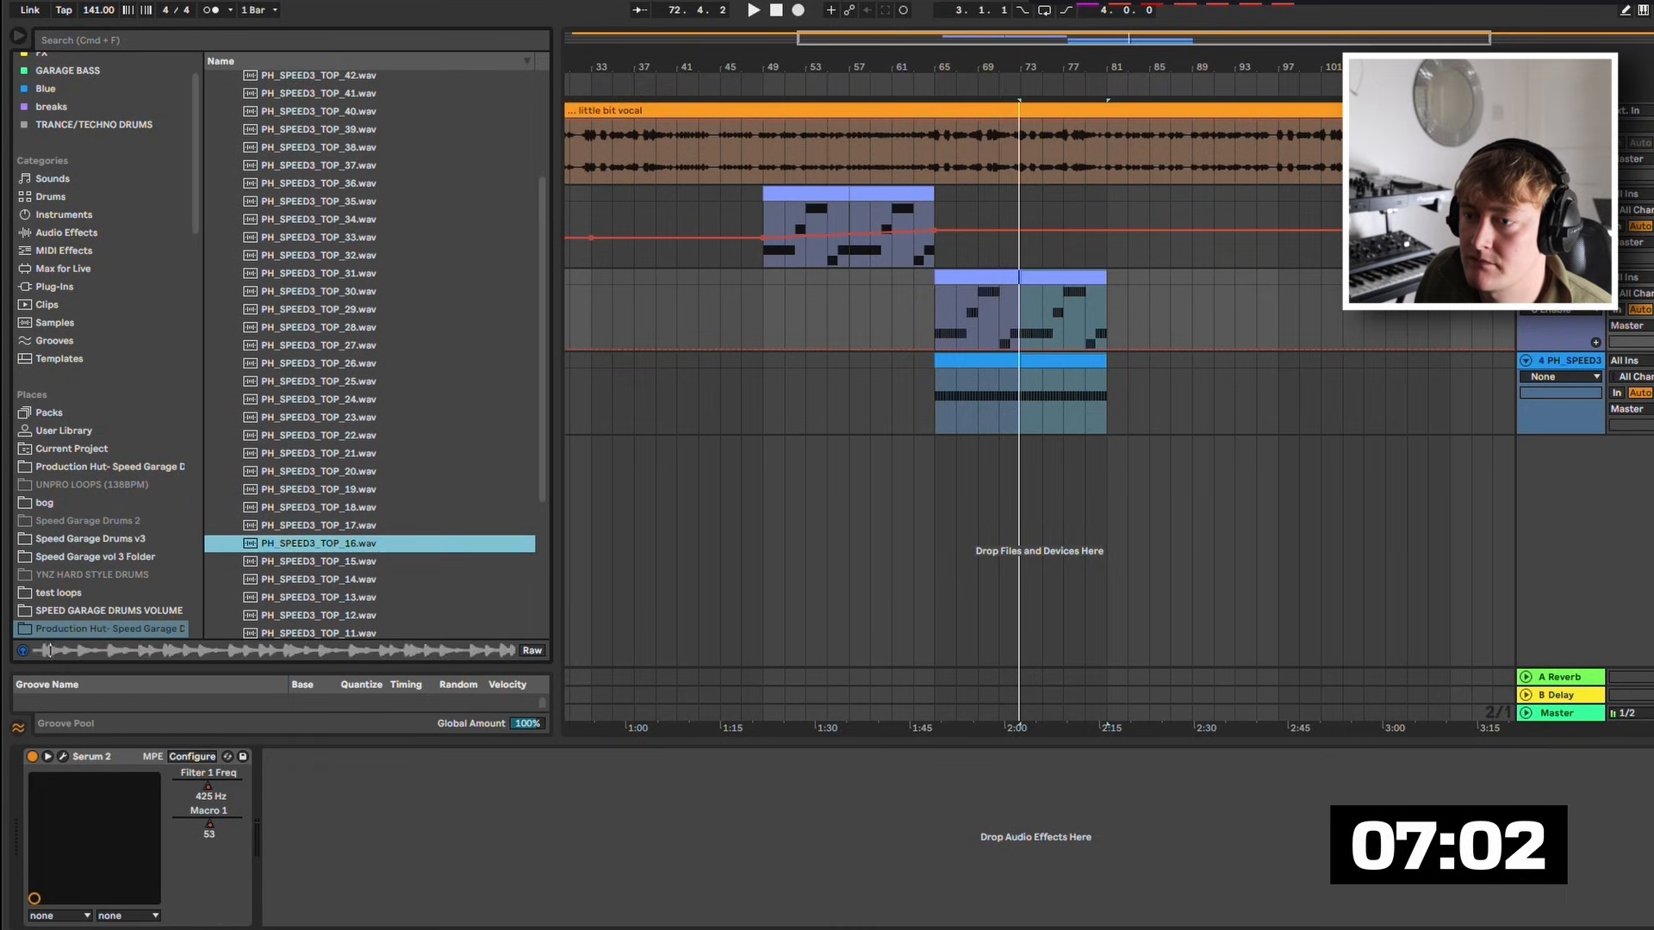
{"action": "left_click_drag", "start_coordinate": [318, 561], "coordinate": [1038, 470]}
{"action": "key", "text": "space"}
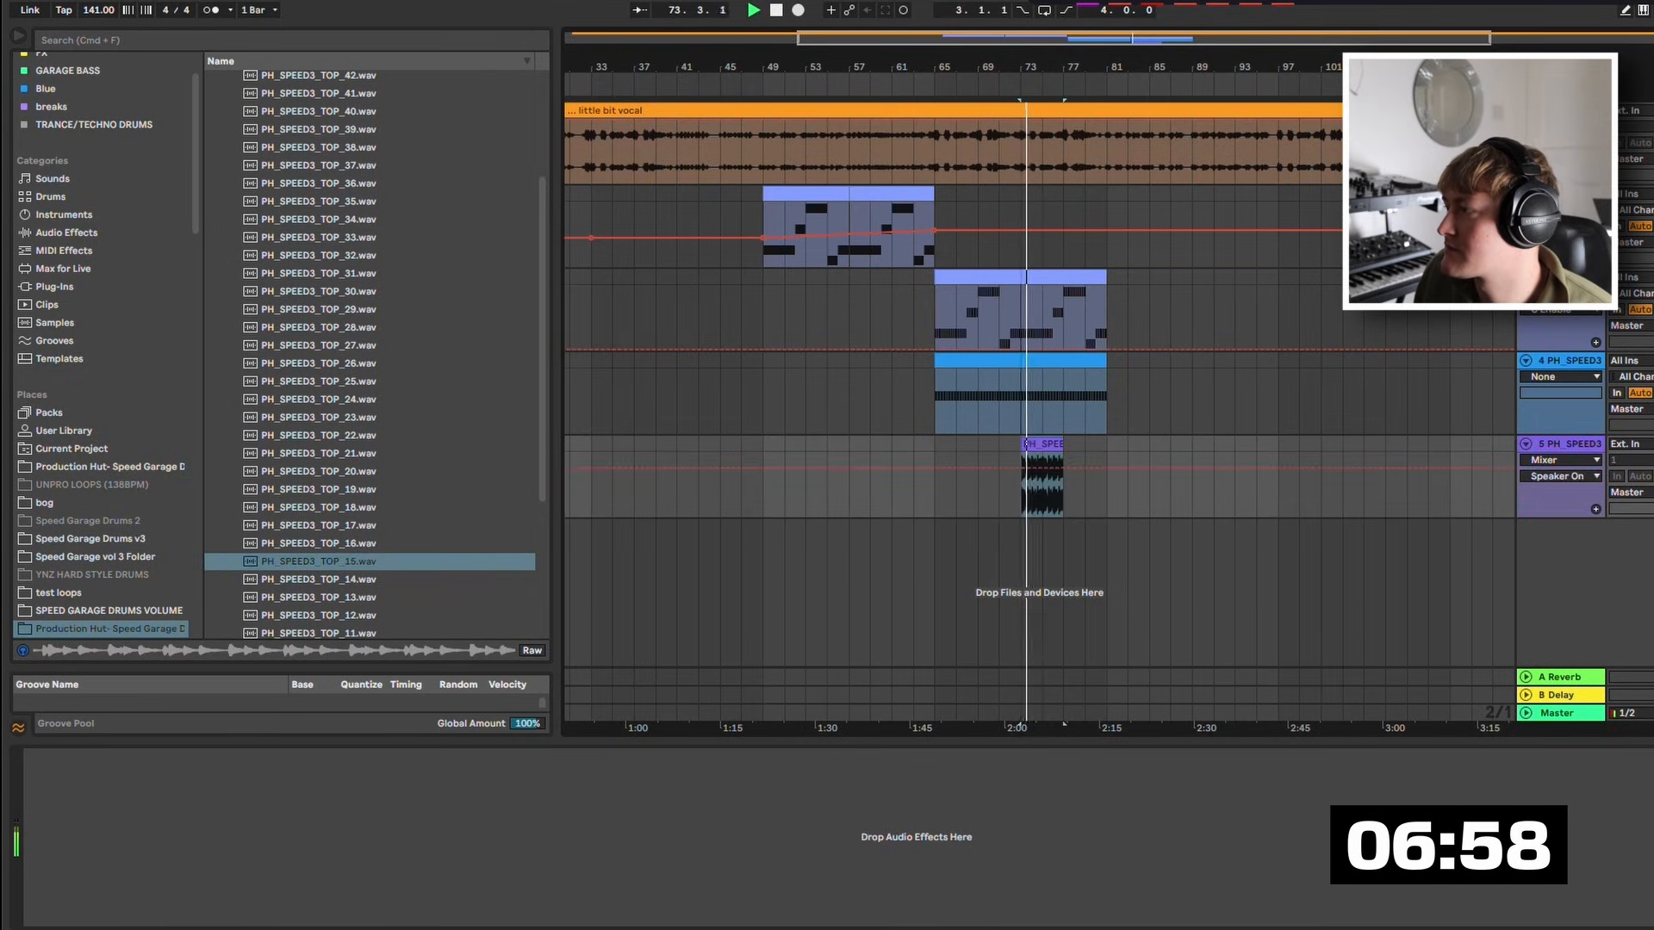
Preview more top loops, replace the loop at bar 73 with PH_SPEED3_TOP_9.wav, and duplicate it to reach bar 81.
{"action": "key", "text": "Down"}
{"action": "key", "text": "Down"}
{"action": "key", "text": "Down"}
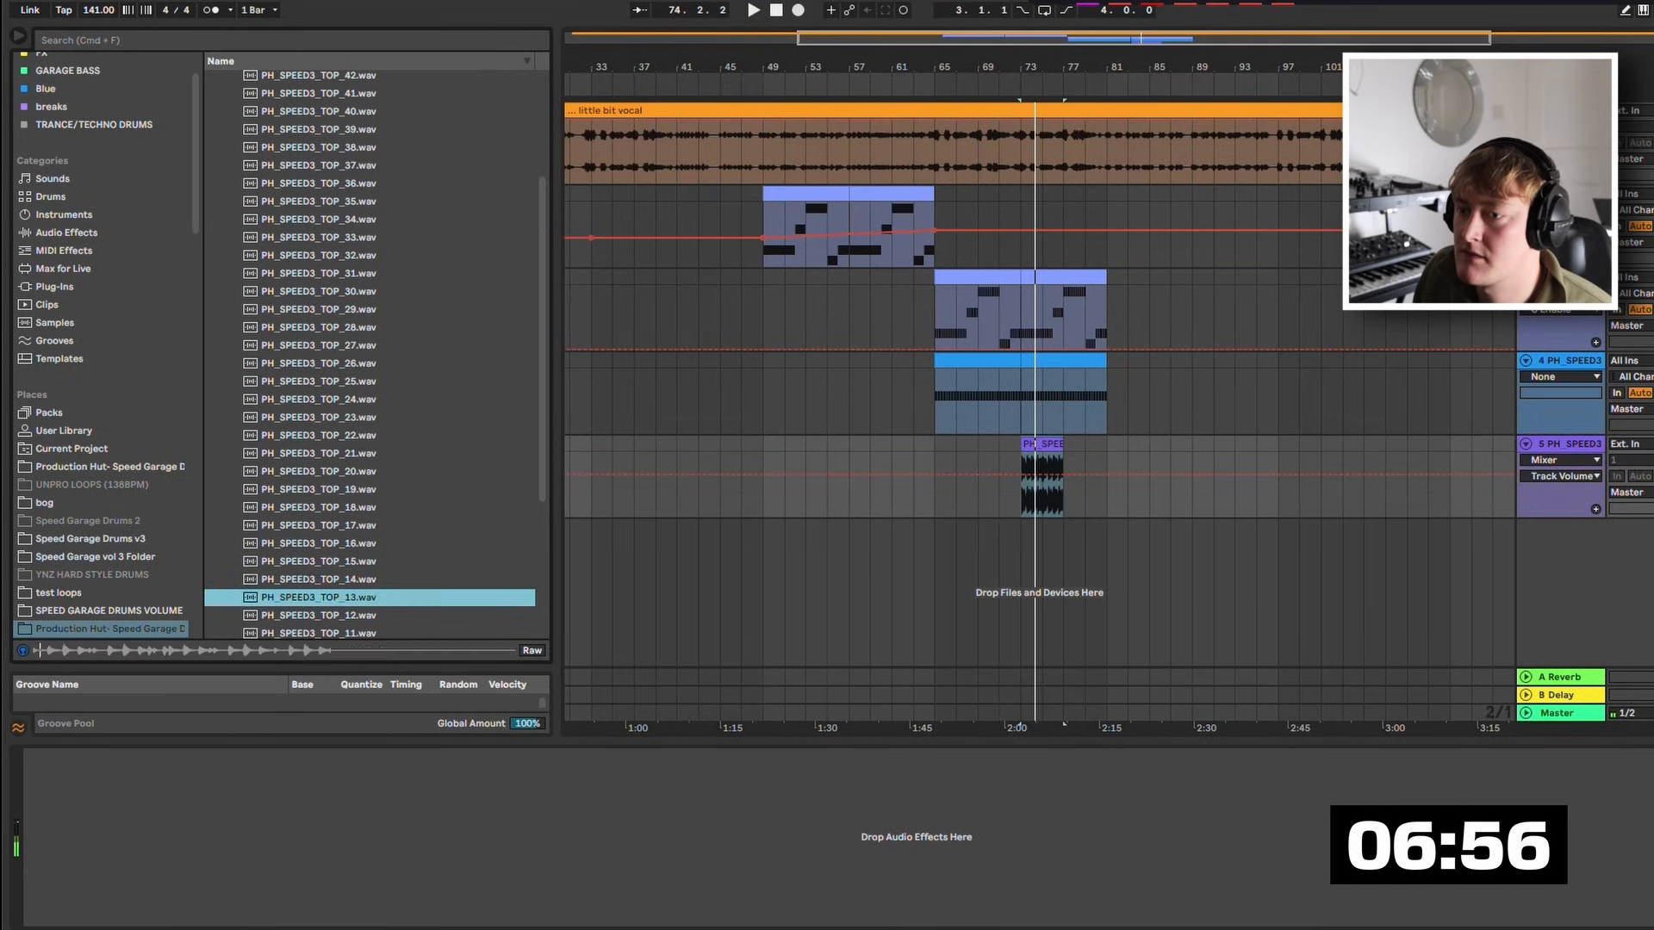
{"action": "key", "text": "Down"}
{"action": "key", "text": "Down"}
{"action": "key", "text": "Down"}
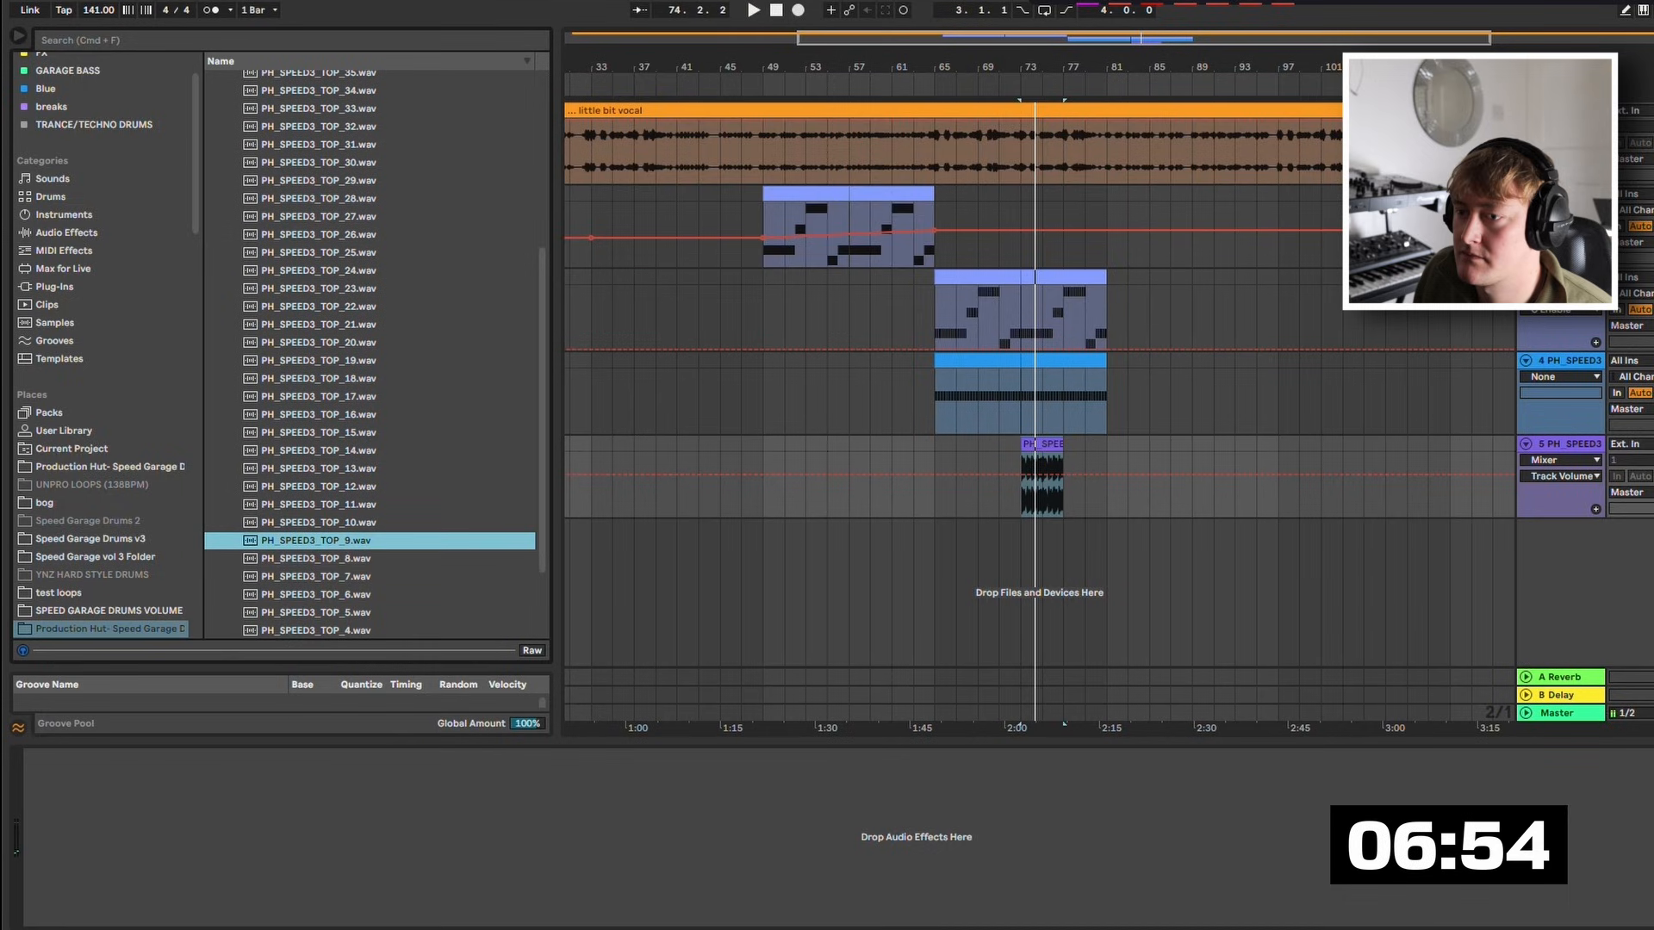
{"action": "left_click_drag", "start_coordinate": [315, 541], "coordinate": [1026, 479]}
{"action": "key", "text": "space"}
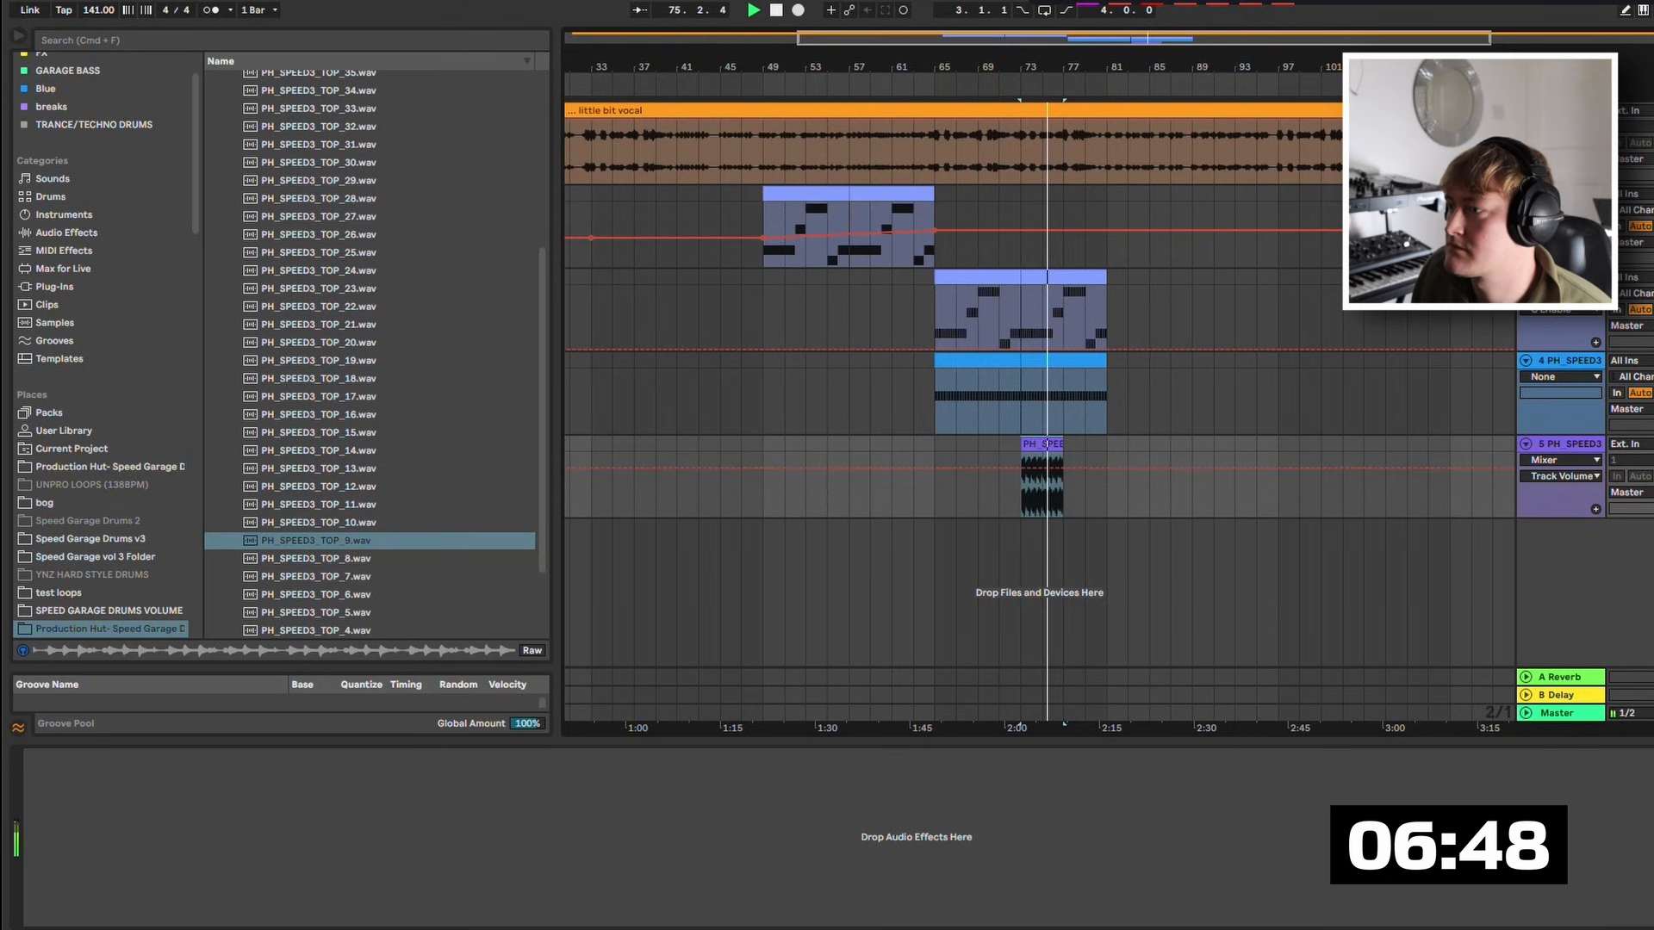
{"action": "key", "text": "super+d"}
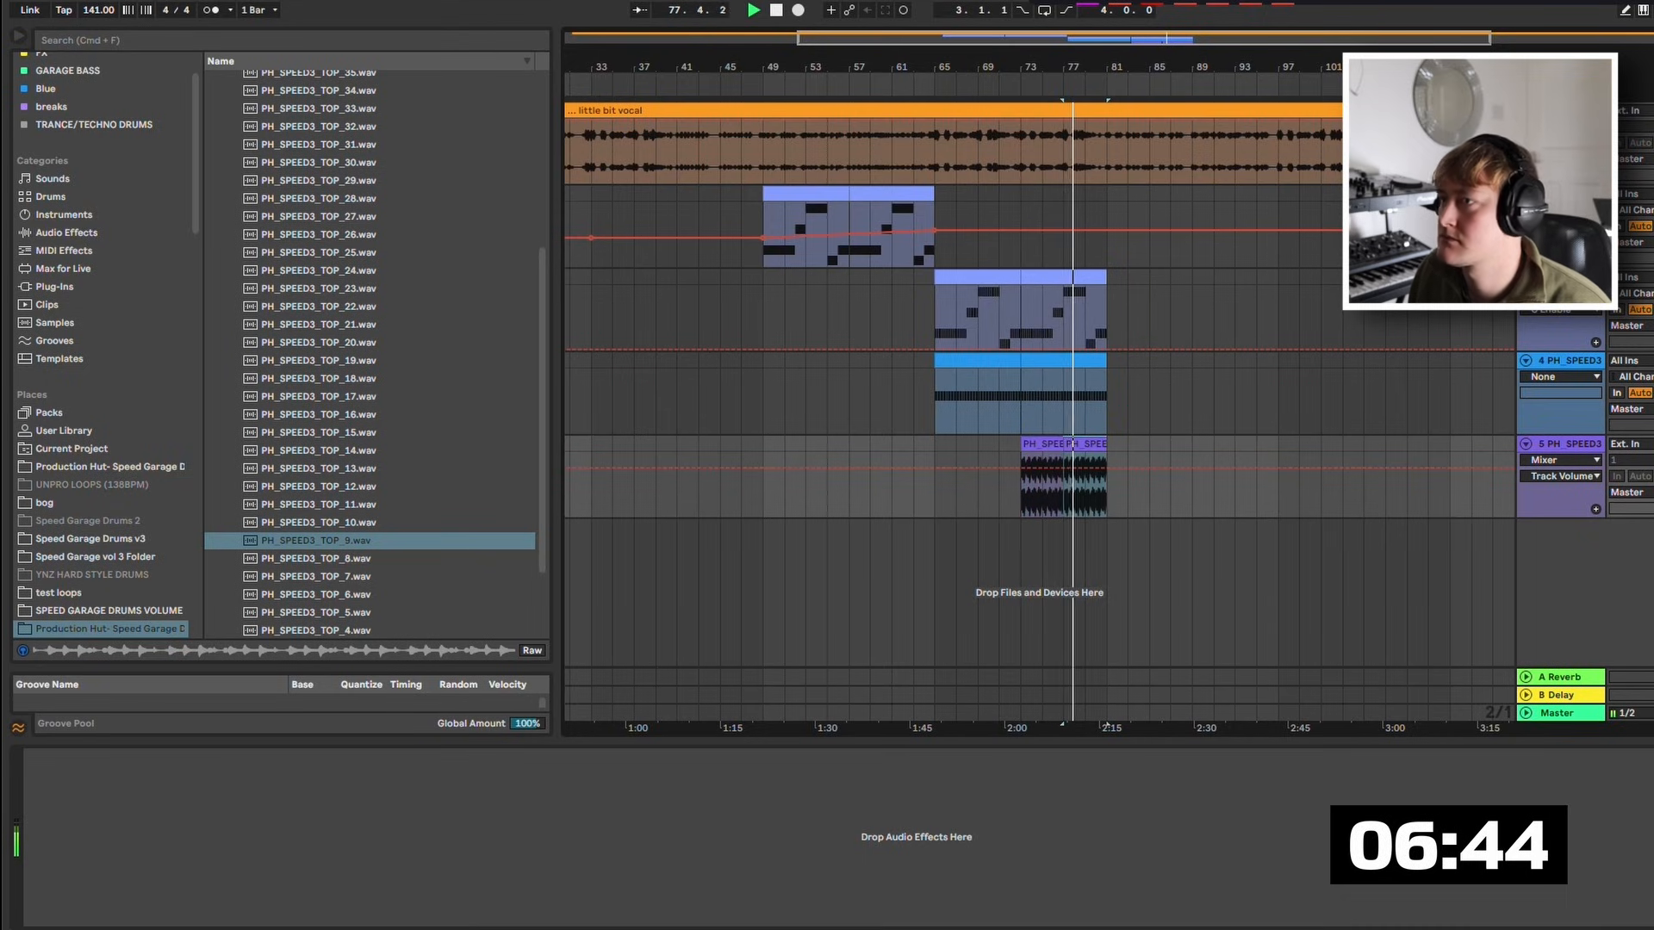
Stop playback and add an Auto Filter after Serum 2 on the Reese track.
{"action": "left_click_drag", "start_coordinate": [810, 67], "coordinate": [908, 95]}
{"action": "key", "text": "space"}
{"action": "left_click", "coordinate": [1561, 194]}
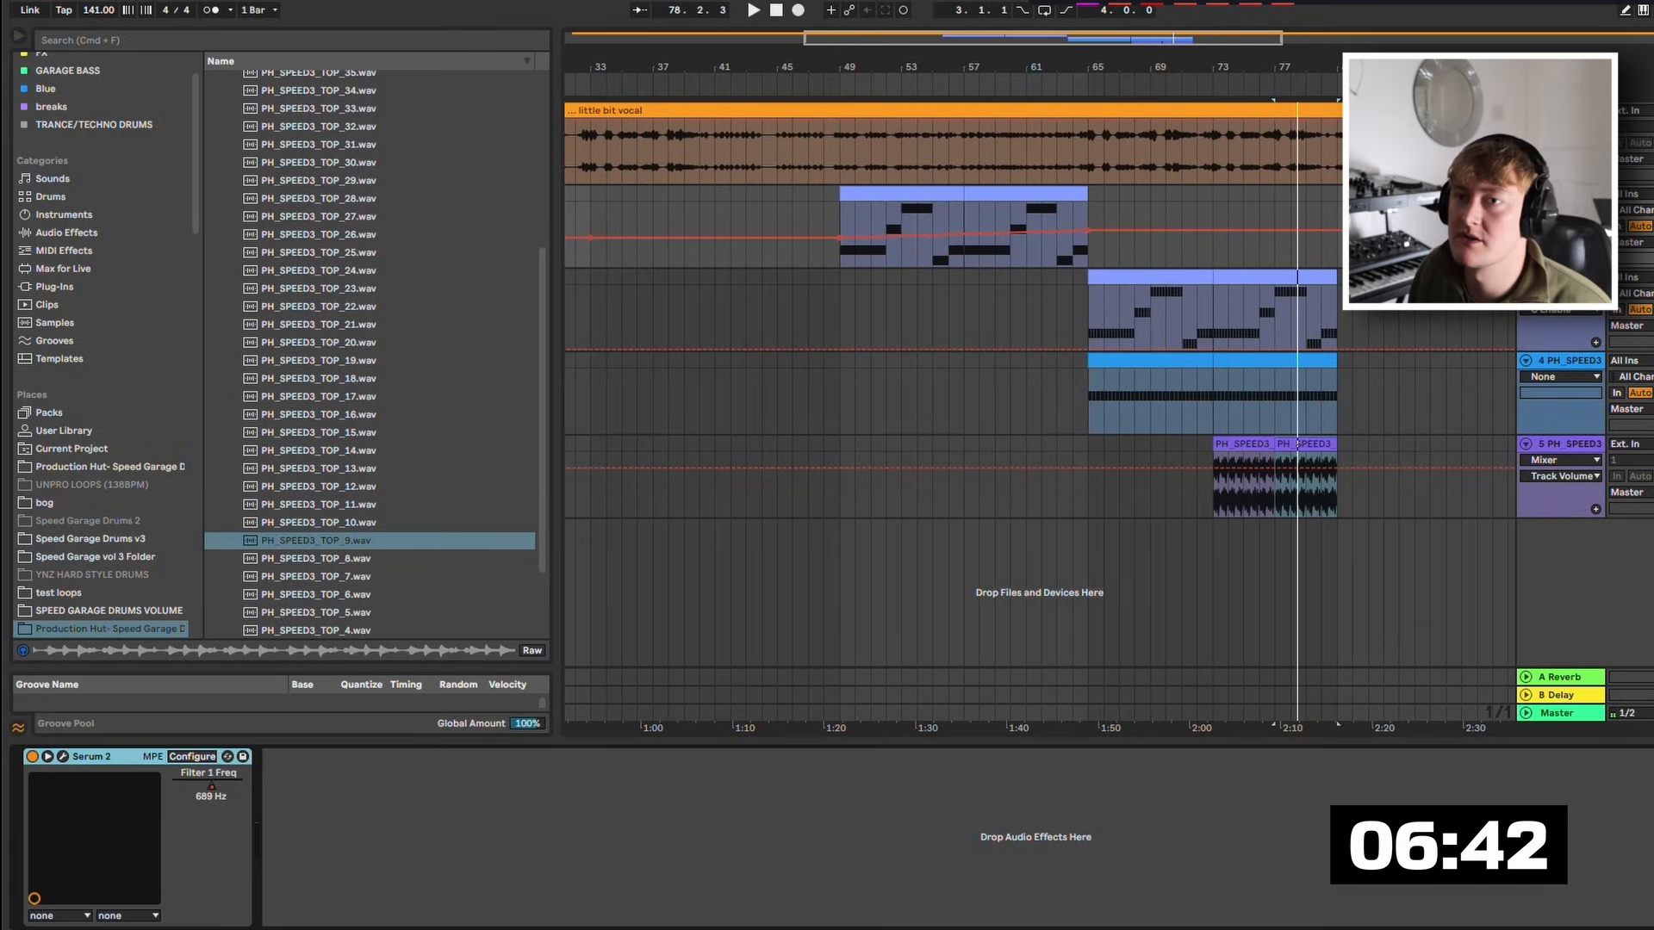
{"action": "left_click", "coordinate": [67, 232]}
{"action": "key", "text": "super+f"}
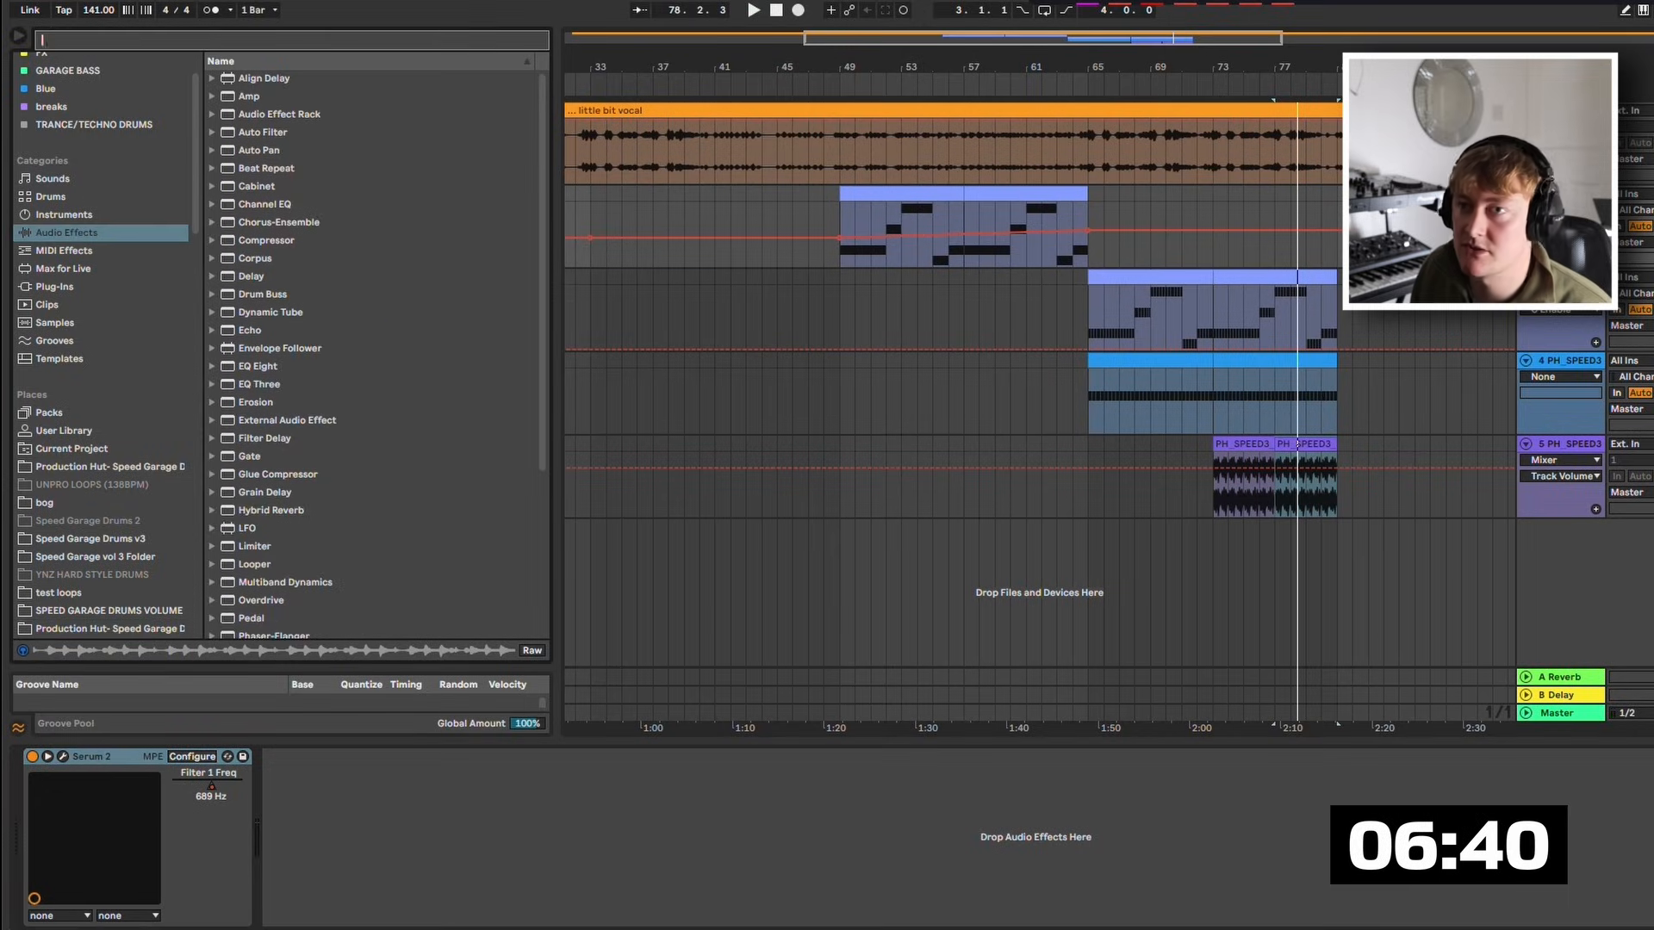
{"action": "type", "text": "auto"}
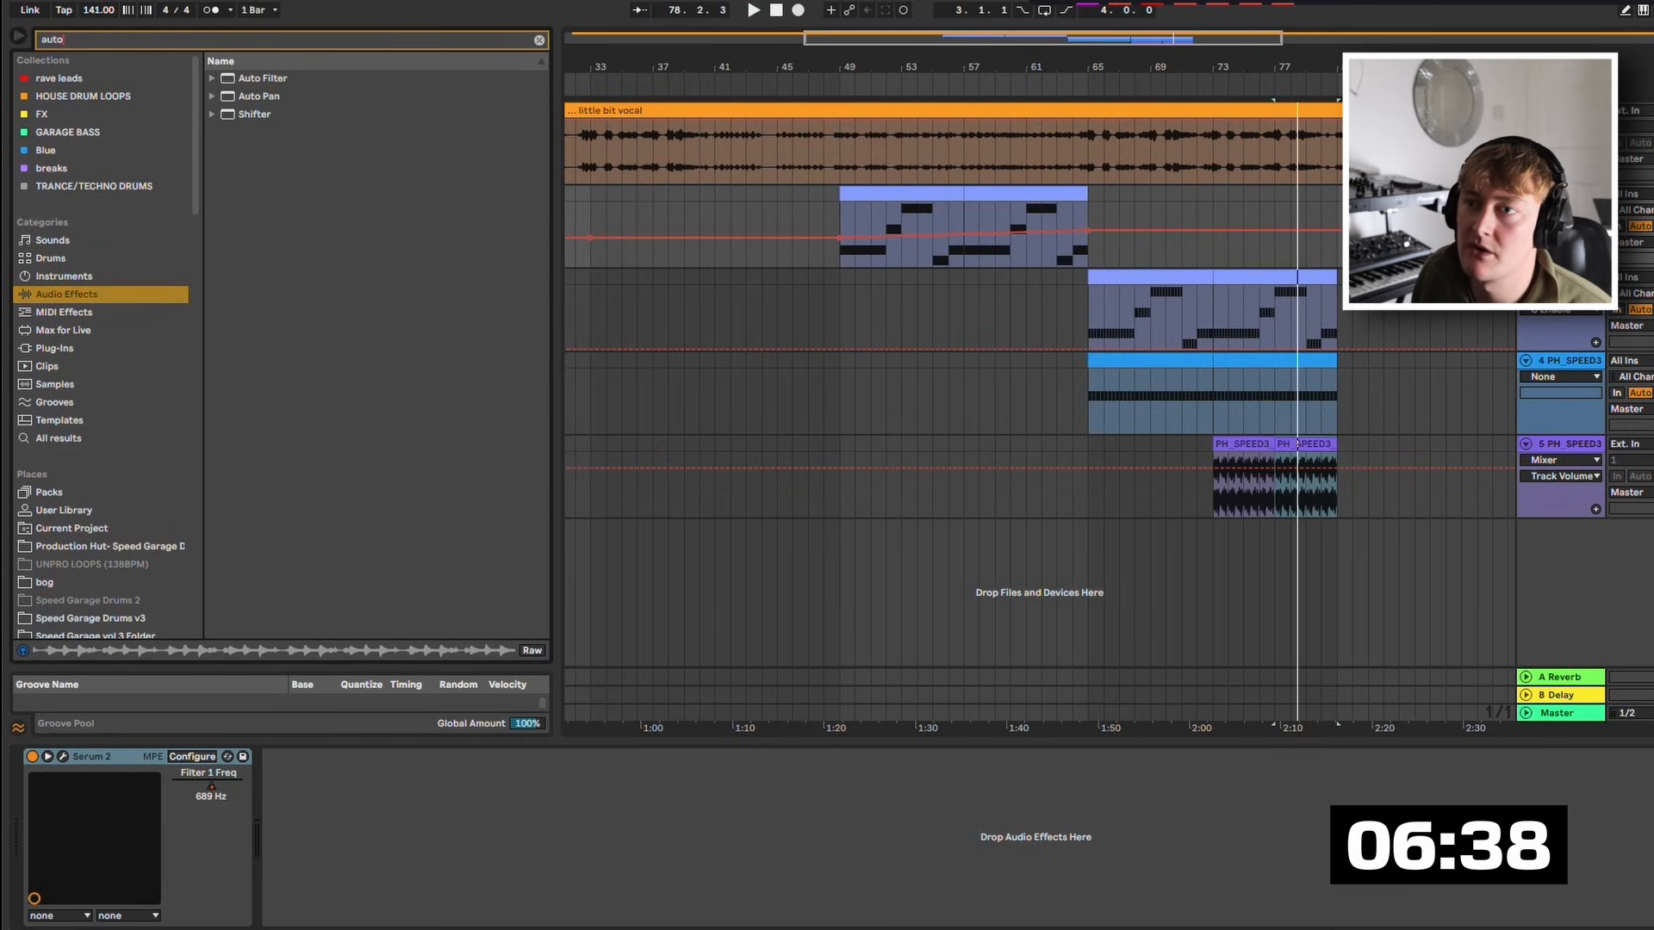
{"action": "key", "text": "Down"}
{"action": "key", "text": "Return"}
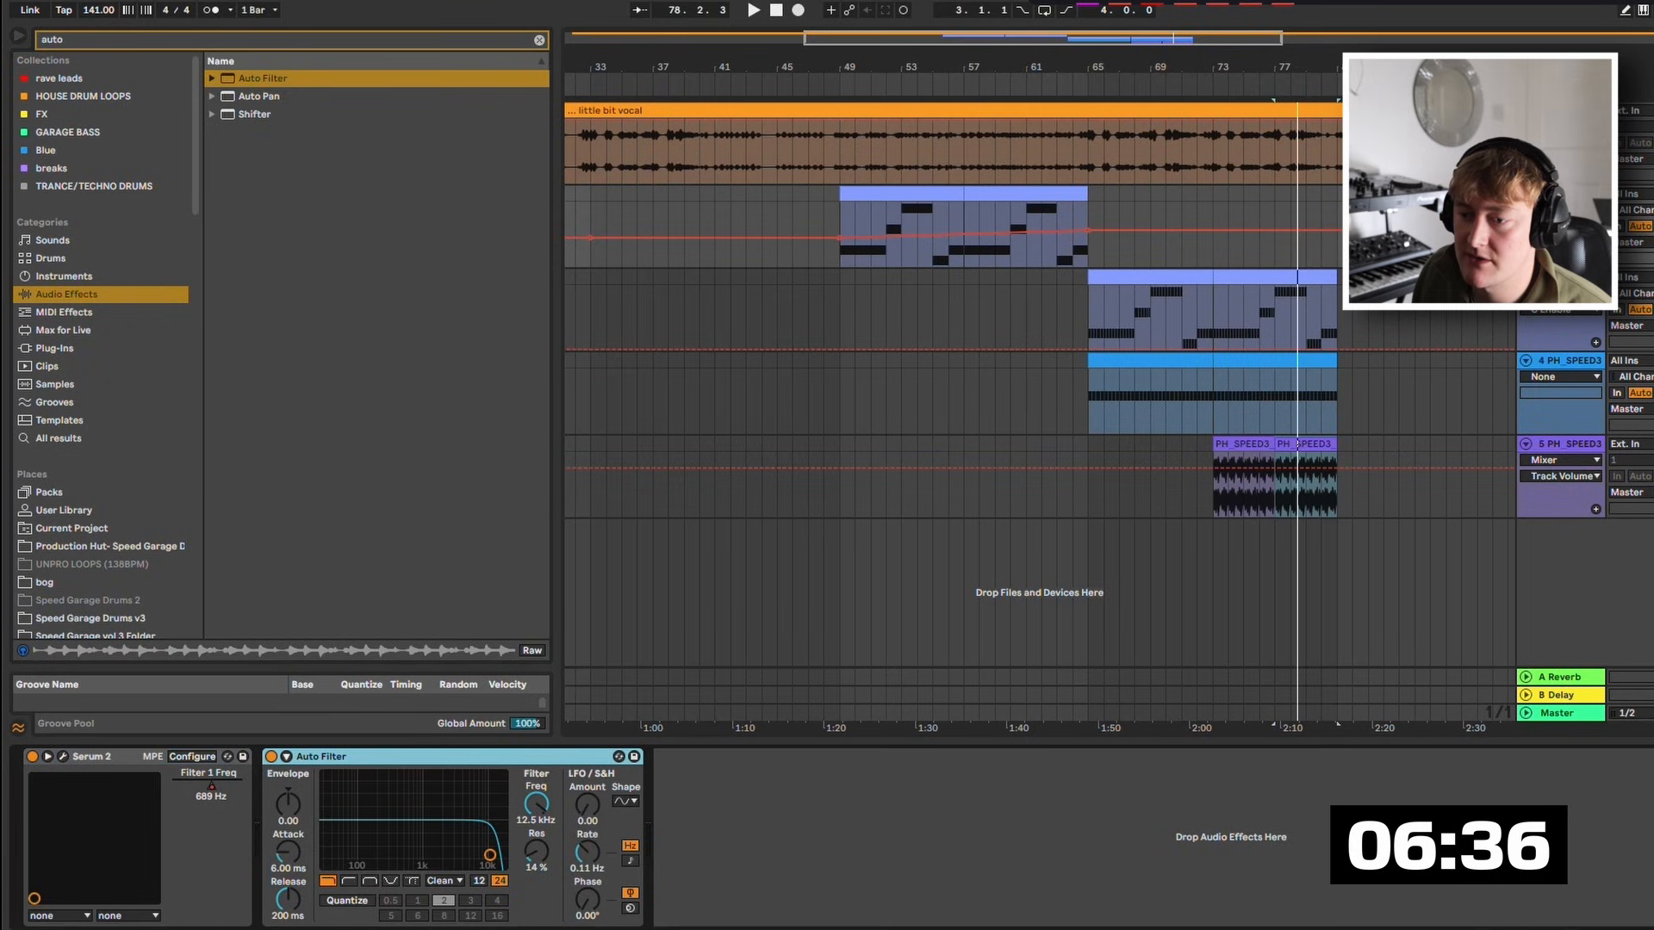
Set the Auto Filter to a 26 Hz high-pass with 28% resonance and automate its frequency up to 417 Hz between about bars 60 and 65.
{"action": "left_click", "coordinate": [348, 880]}
{"action": "left_click_drag", "start_coordinate": [489, 855], "coordinate": [436, 854]}
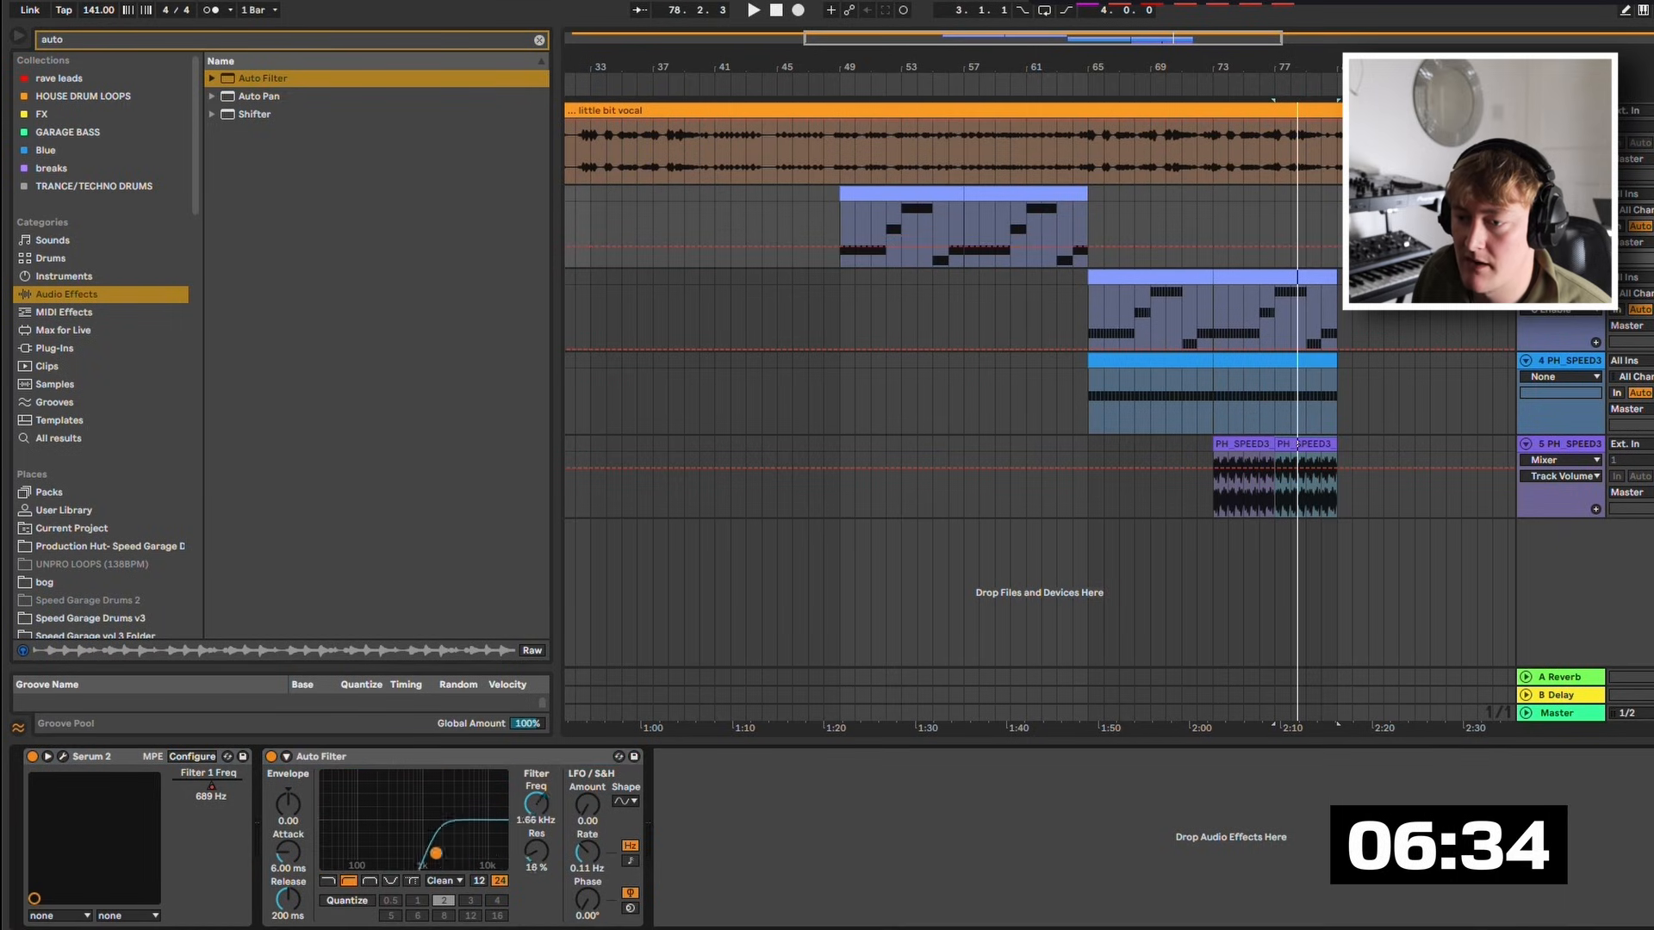
{"action": "right_click", "coordinate": [536, 805]}
{"action": "key", "text": "Escape"}
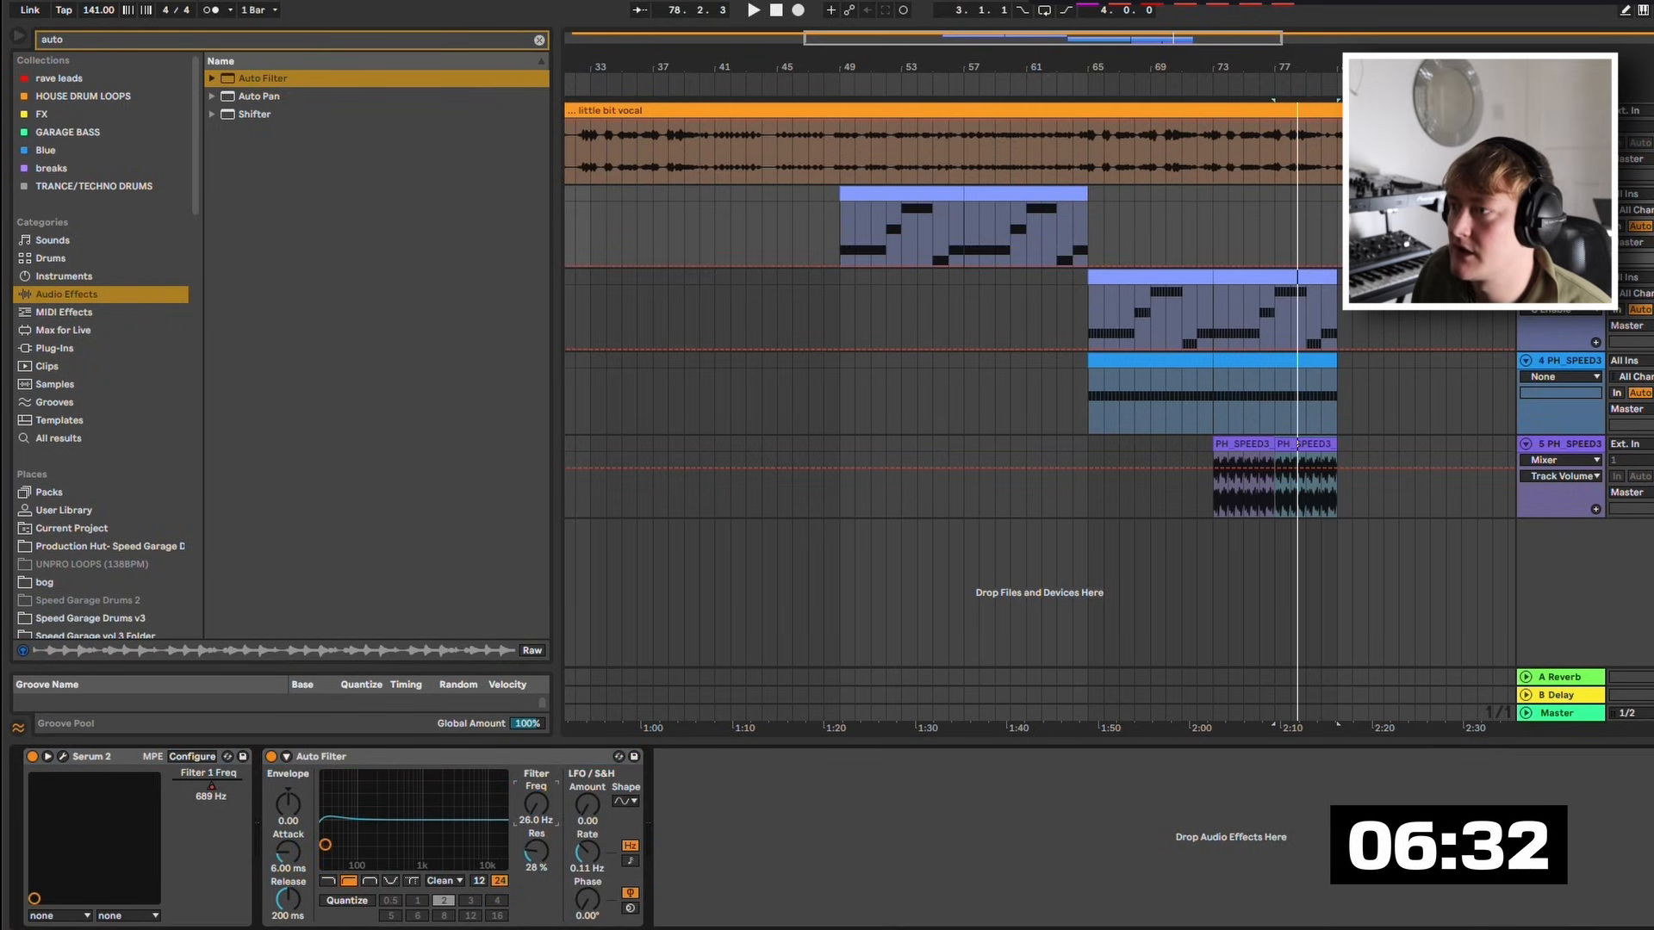
{"action": "left_click", "coordinate": [1017, 265]}
{"action": "left_click_drag", "start_coordinate": [1086, 265], "coordinate": [1085, 239]}
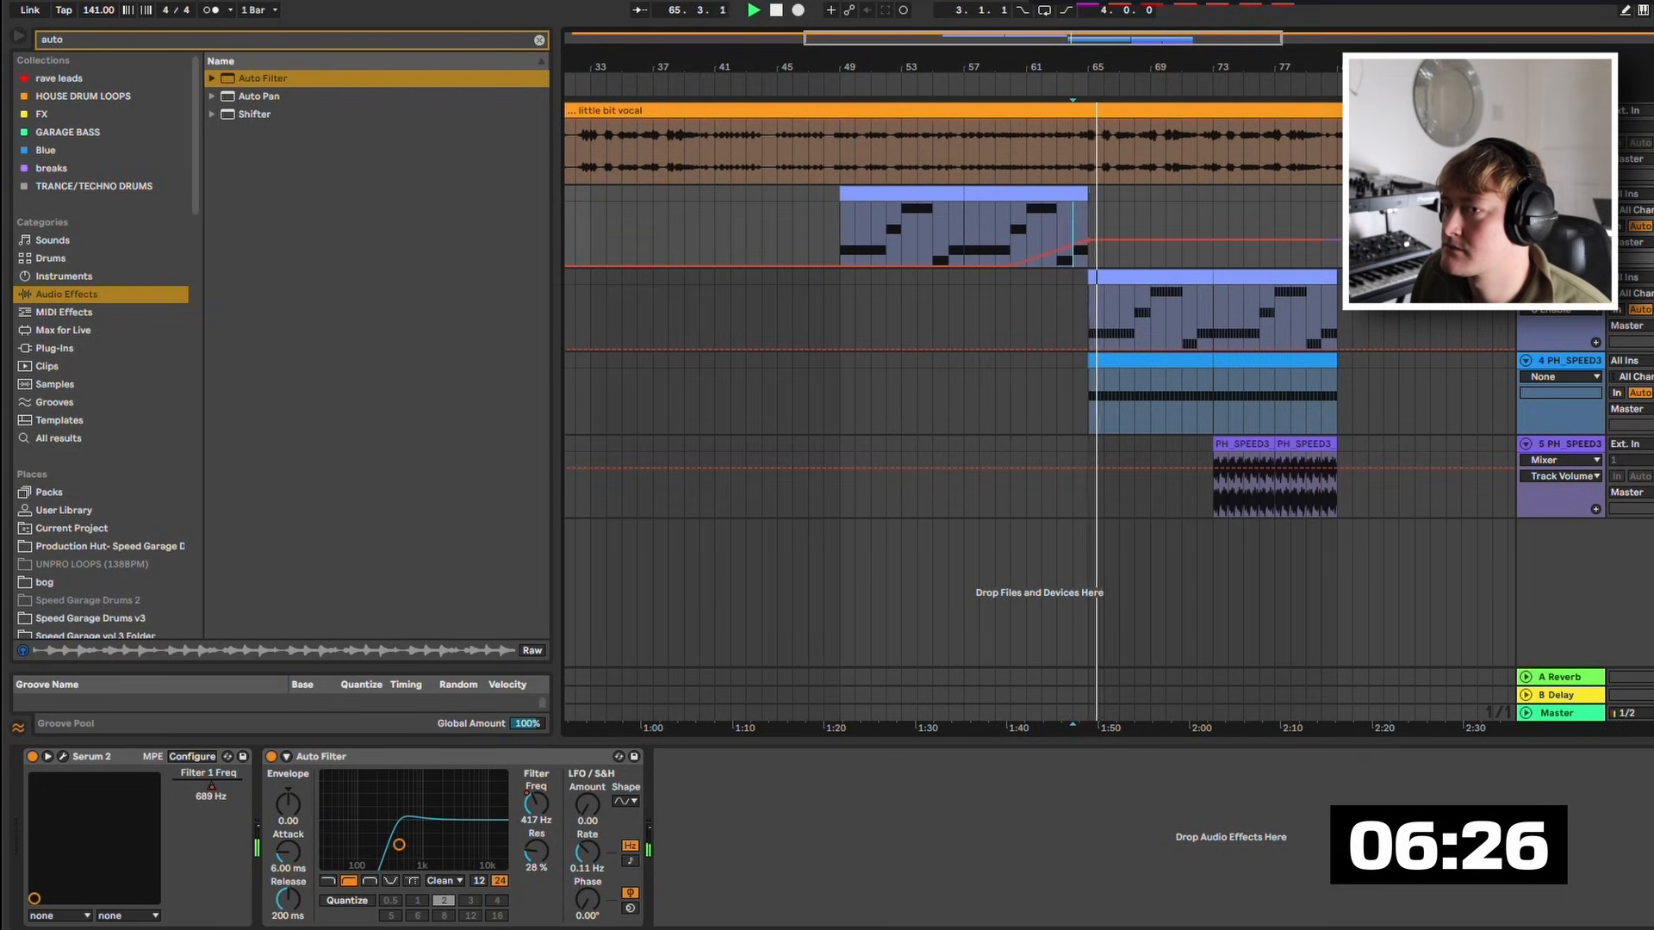
Group the Reese track and the drop bass track together.
{"action": "left_click", "coordinate": [1566, 278]}
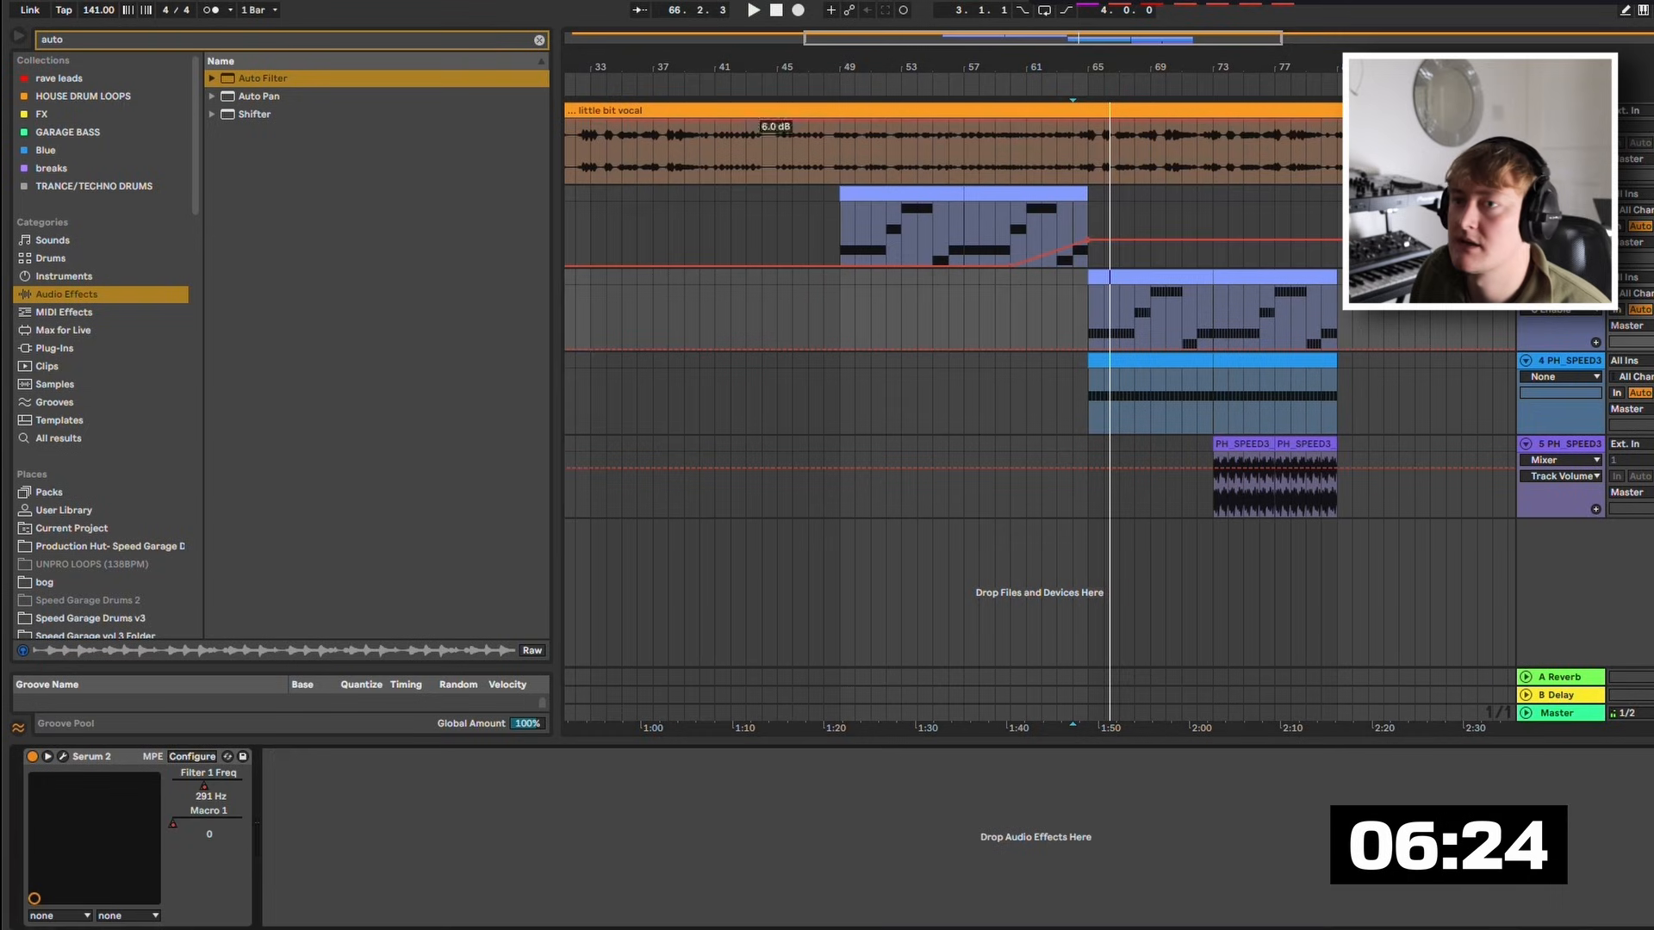
{"action": "left_click", "coordinate": [1563, 228]}
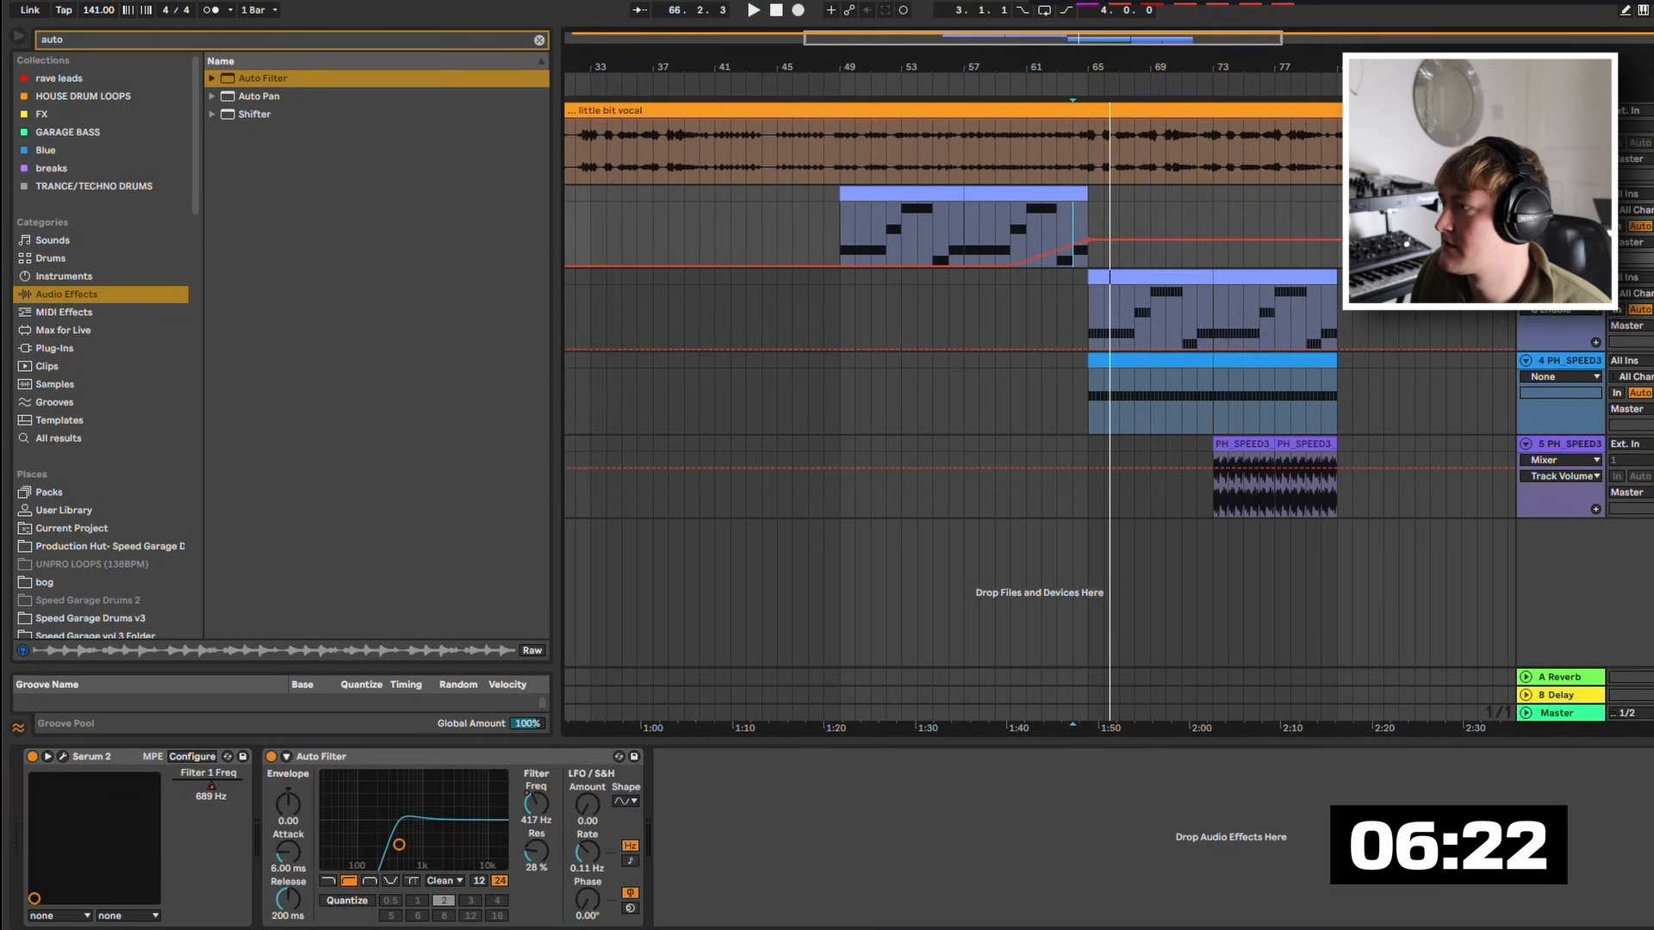
{"action": "right_click", "coordinate": [1570, 232]}
{"action": "left_click", "coordinate": [1615, 395]}
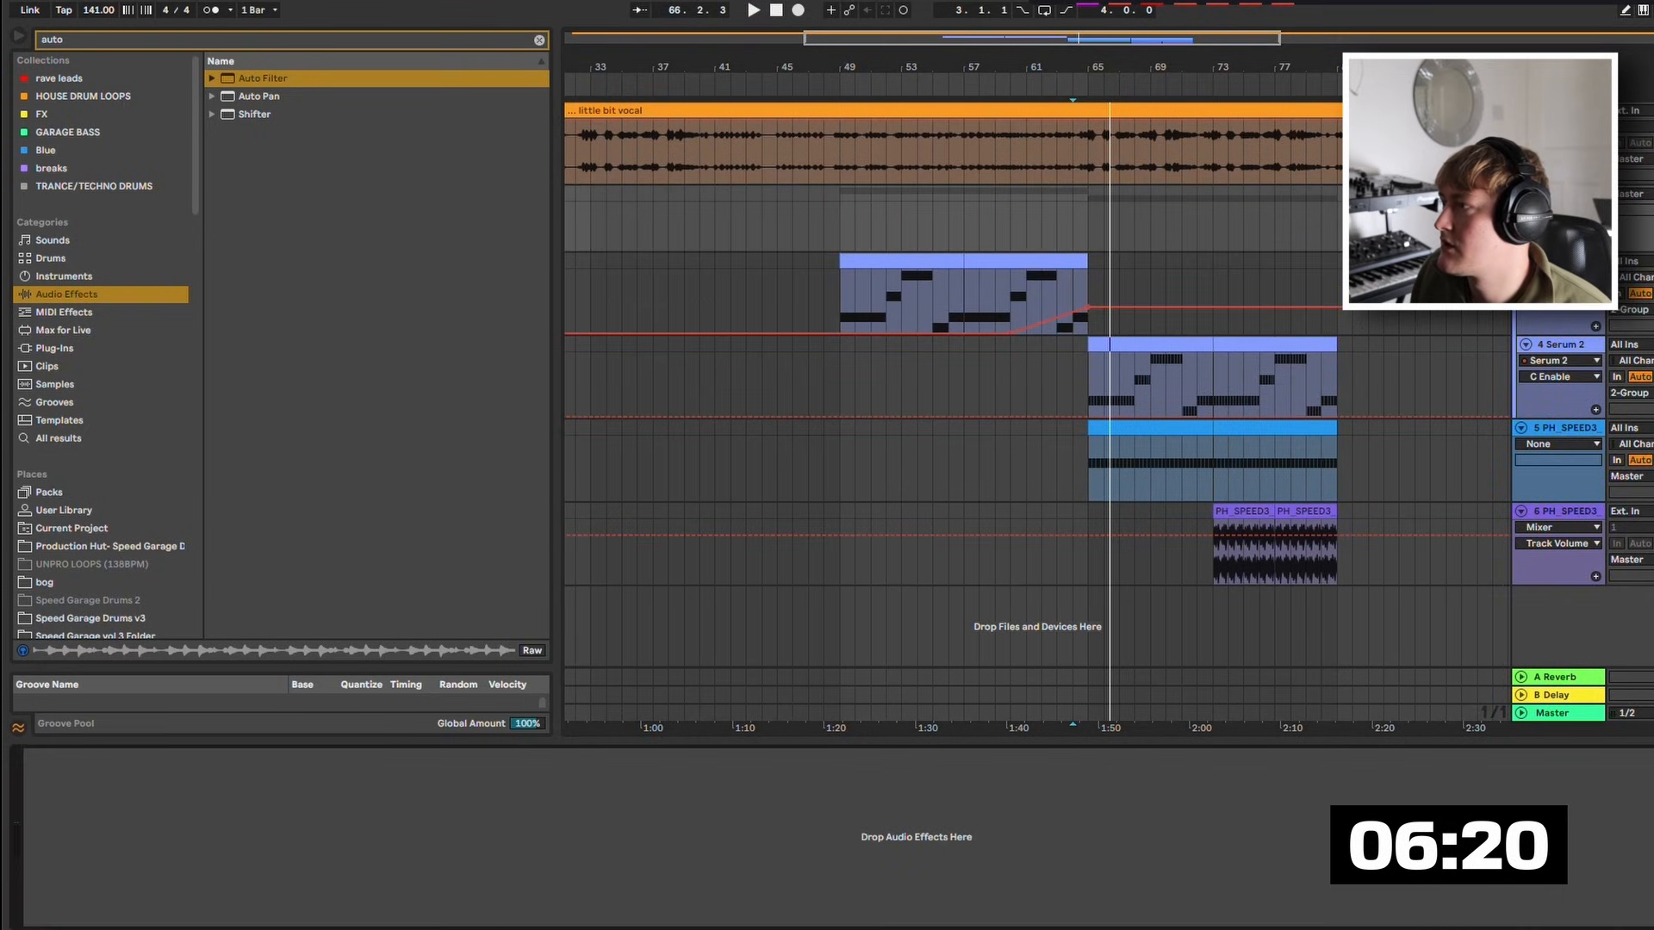
Search the plug-ins for "kic" and add the VST3 Kickstart 2 to the bass group.
{"action": "left_click", "coordinate": [539, 40]}
{"action": "type", "text": "k"}
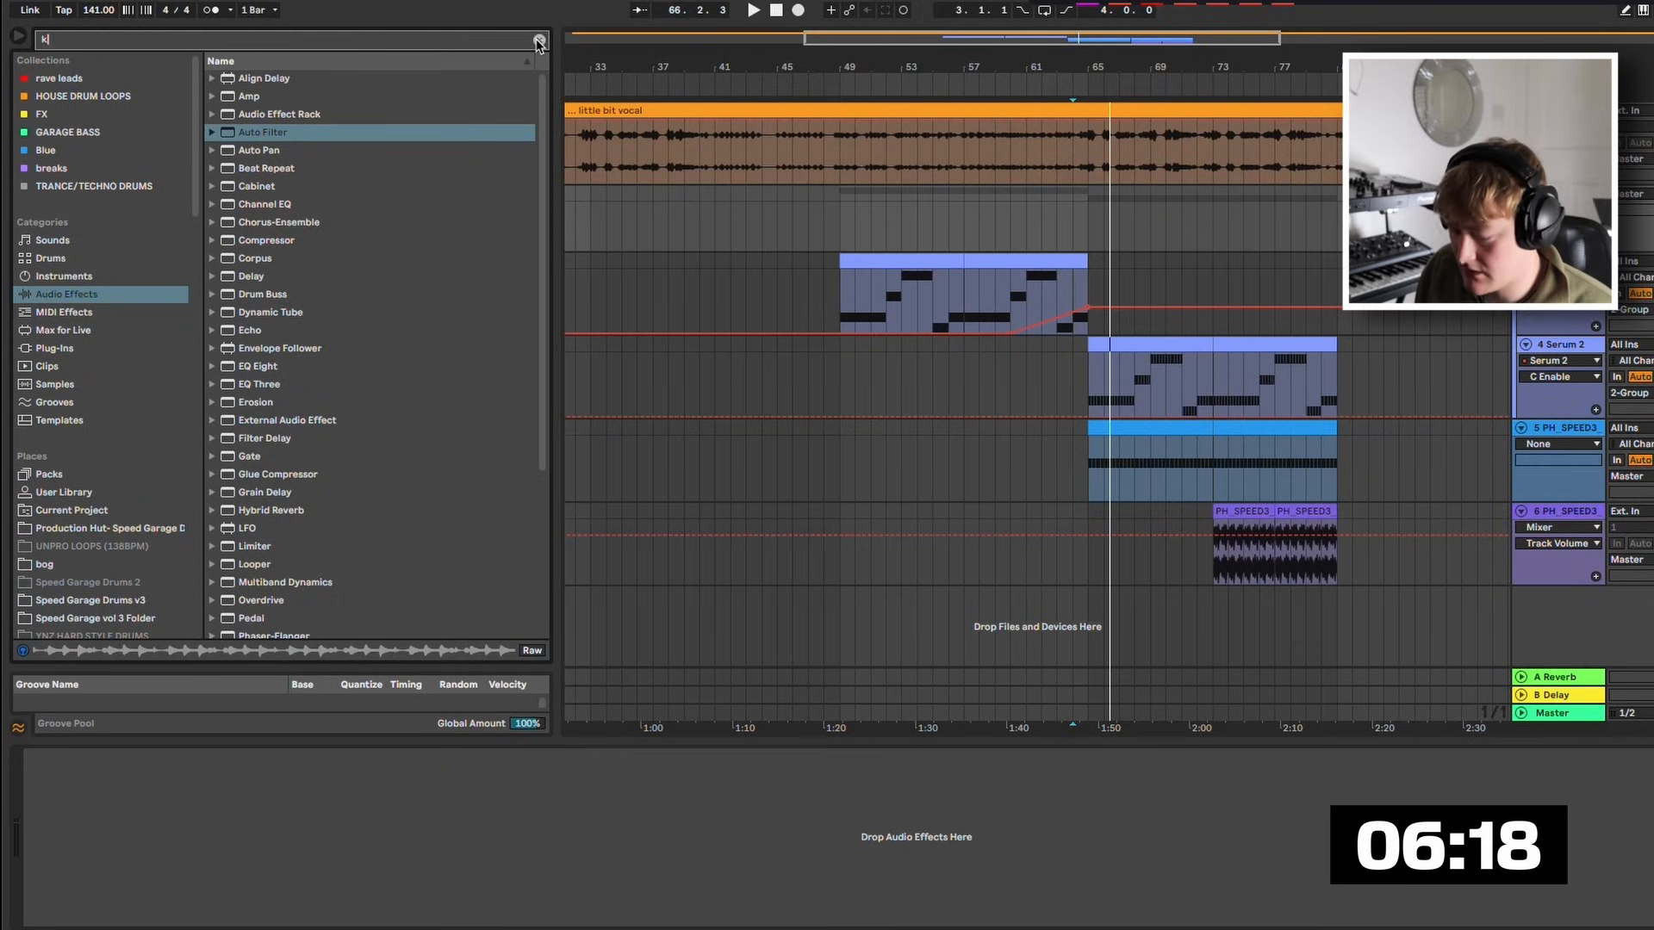
{"action": "type", "text": "ic"}
{"action": "left_click", "coordinate": [53, 348]}
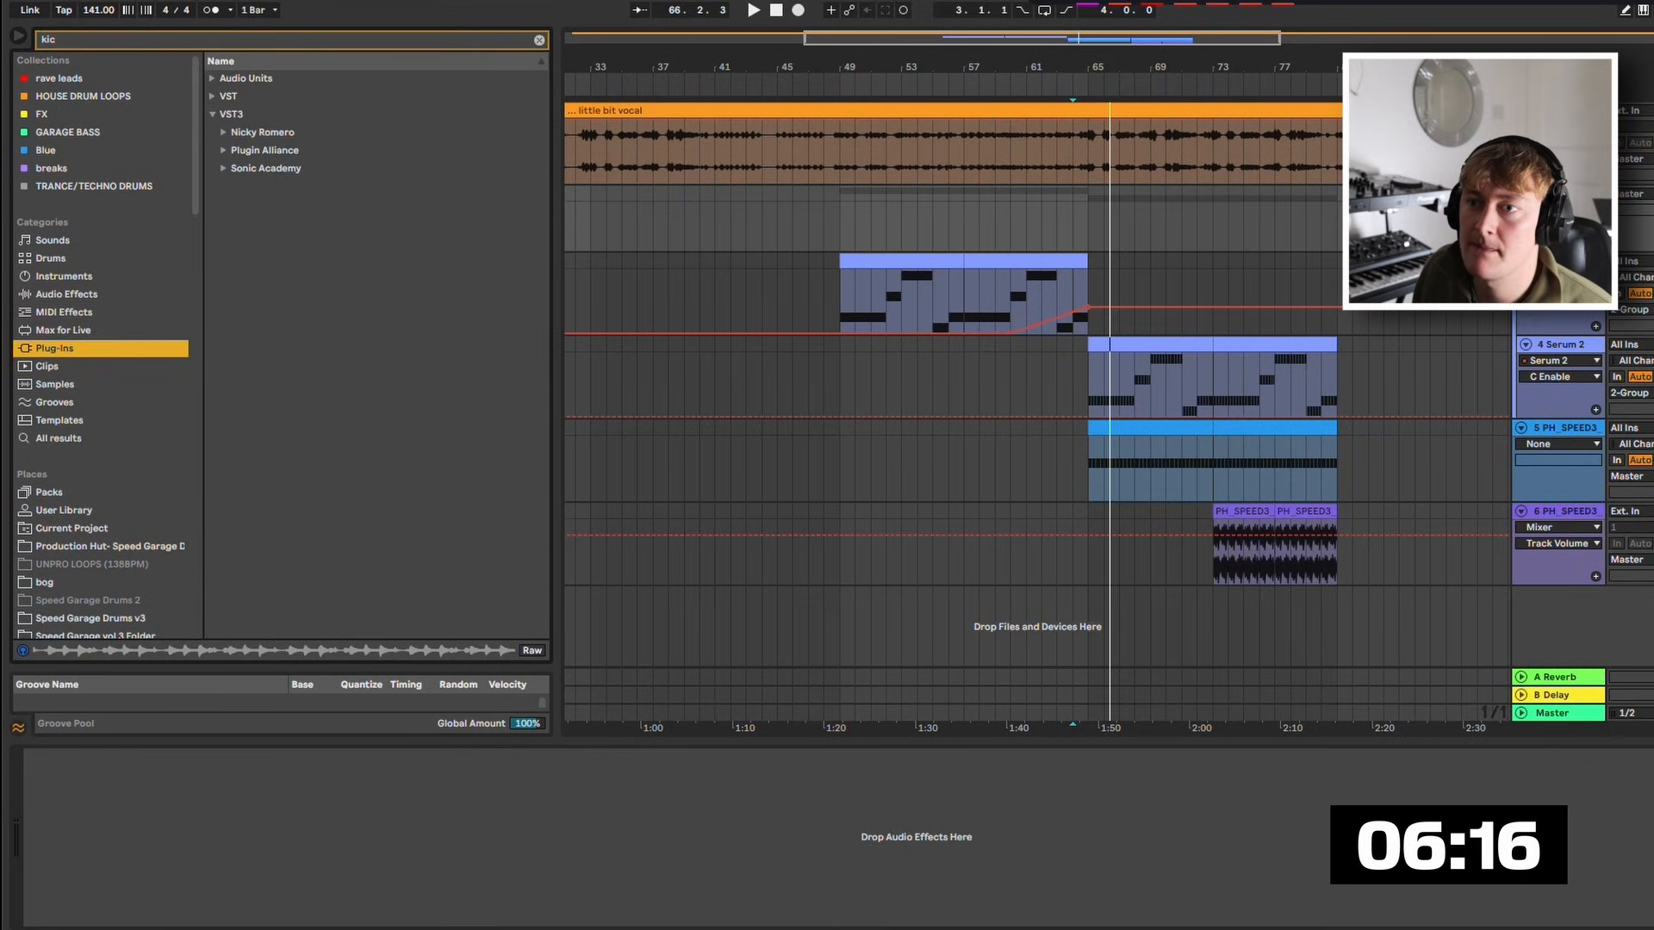
{"action": "key", "text": "Down"}
{"action": "key", "text": "Down"}
{"action": "key", "text": "Return"}
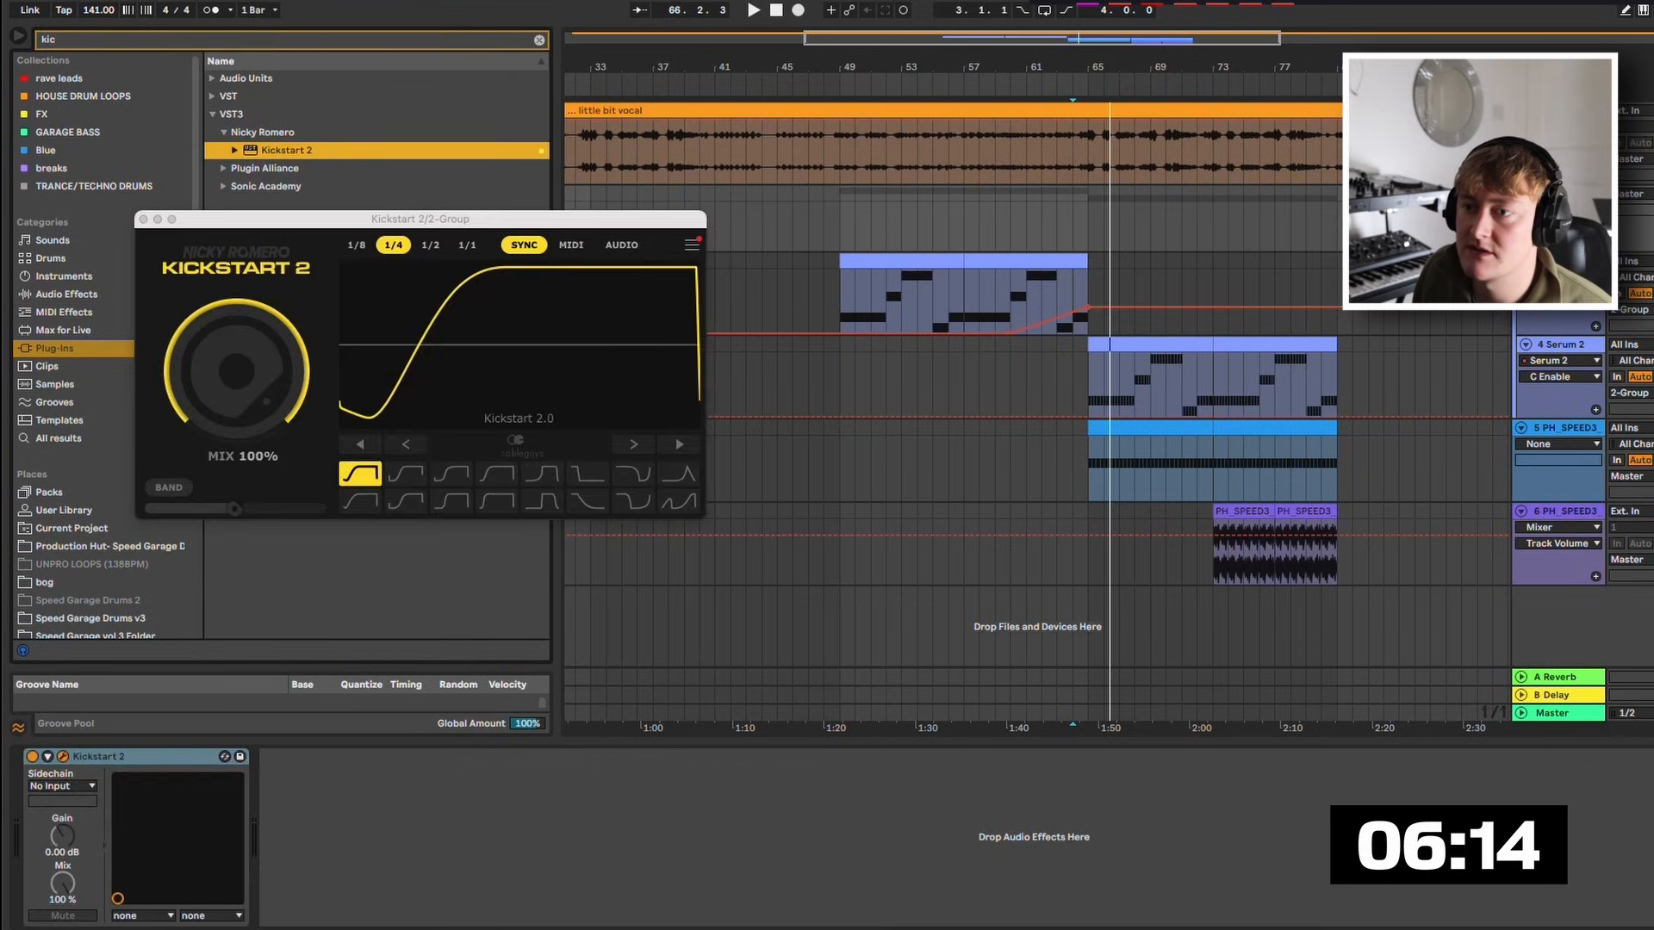
Set Kickstart 2 to Audio triggering with the PH_SPEED3 kick track as sidechain input, and play the drop.
{"action": "left_click", "coordinate": [621, 245]}
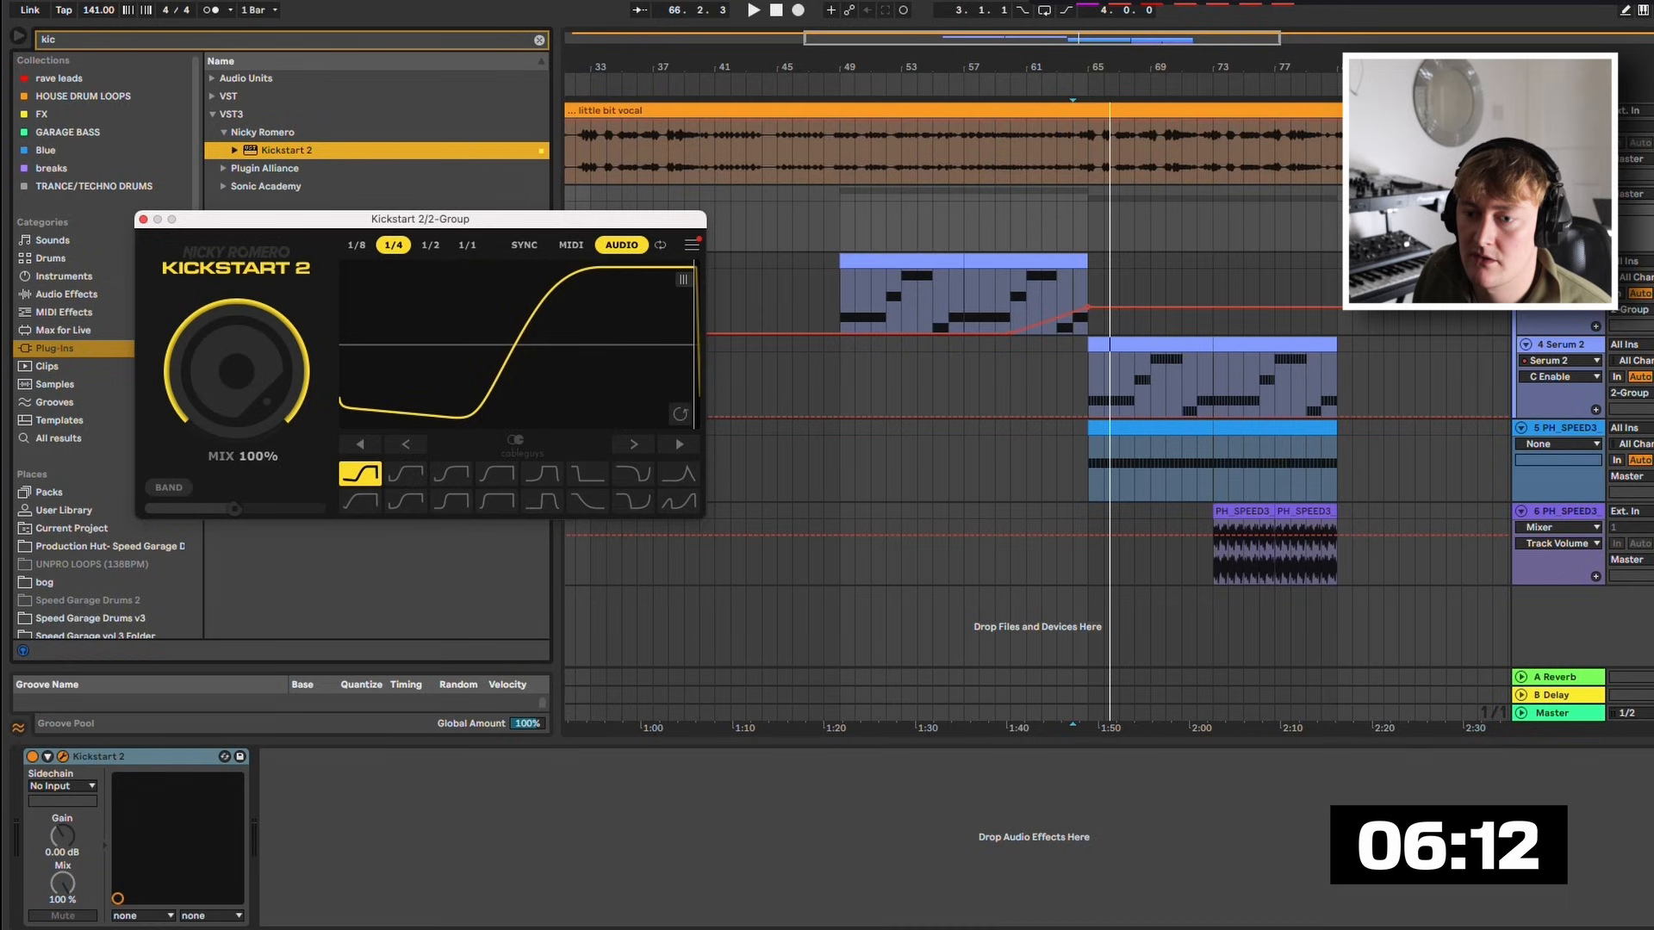
{"action": "left_click", "coordinate": [62, 786]}
{"action": "left_click", "coordinate": [62, 845]}
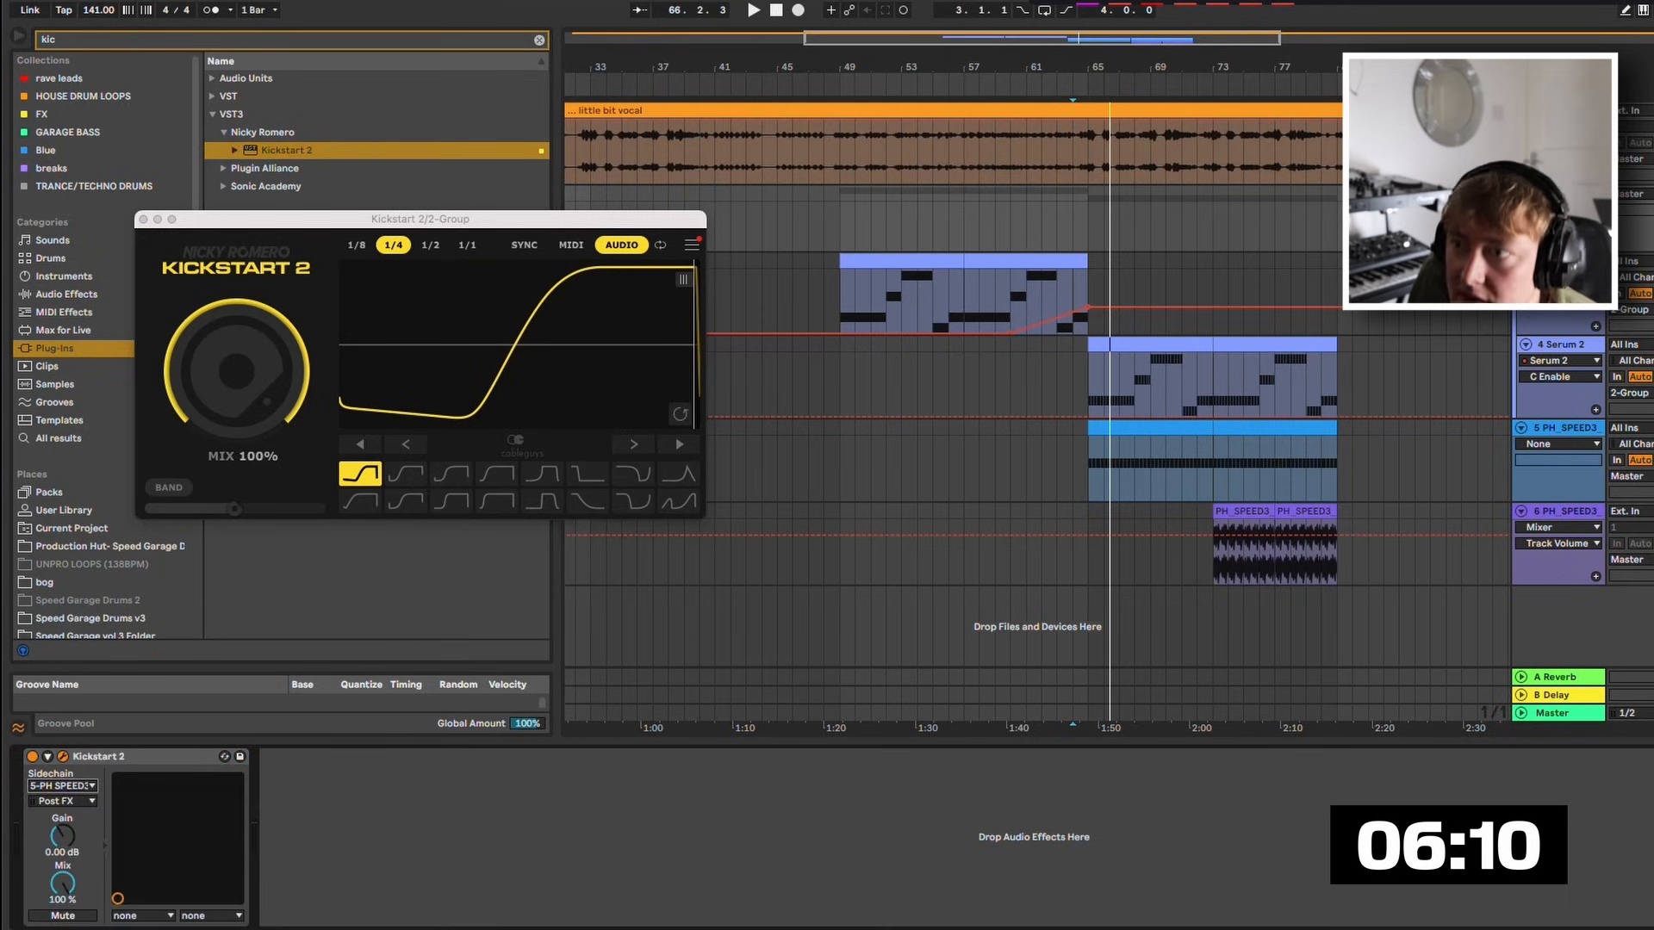
{"action": "key", "text": "space"}
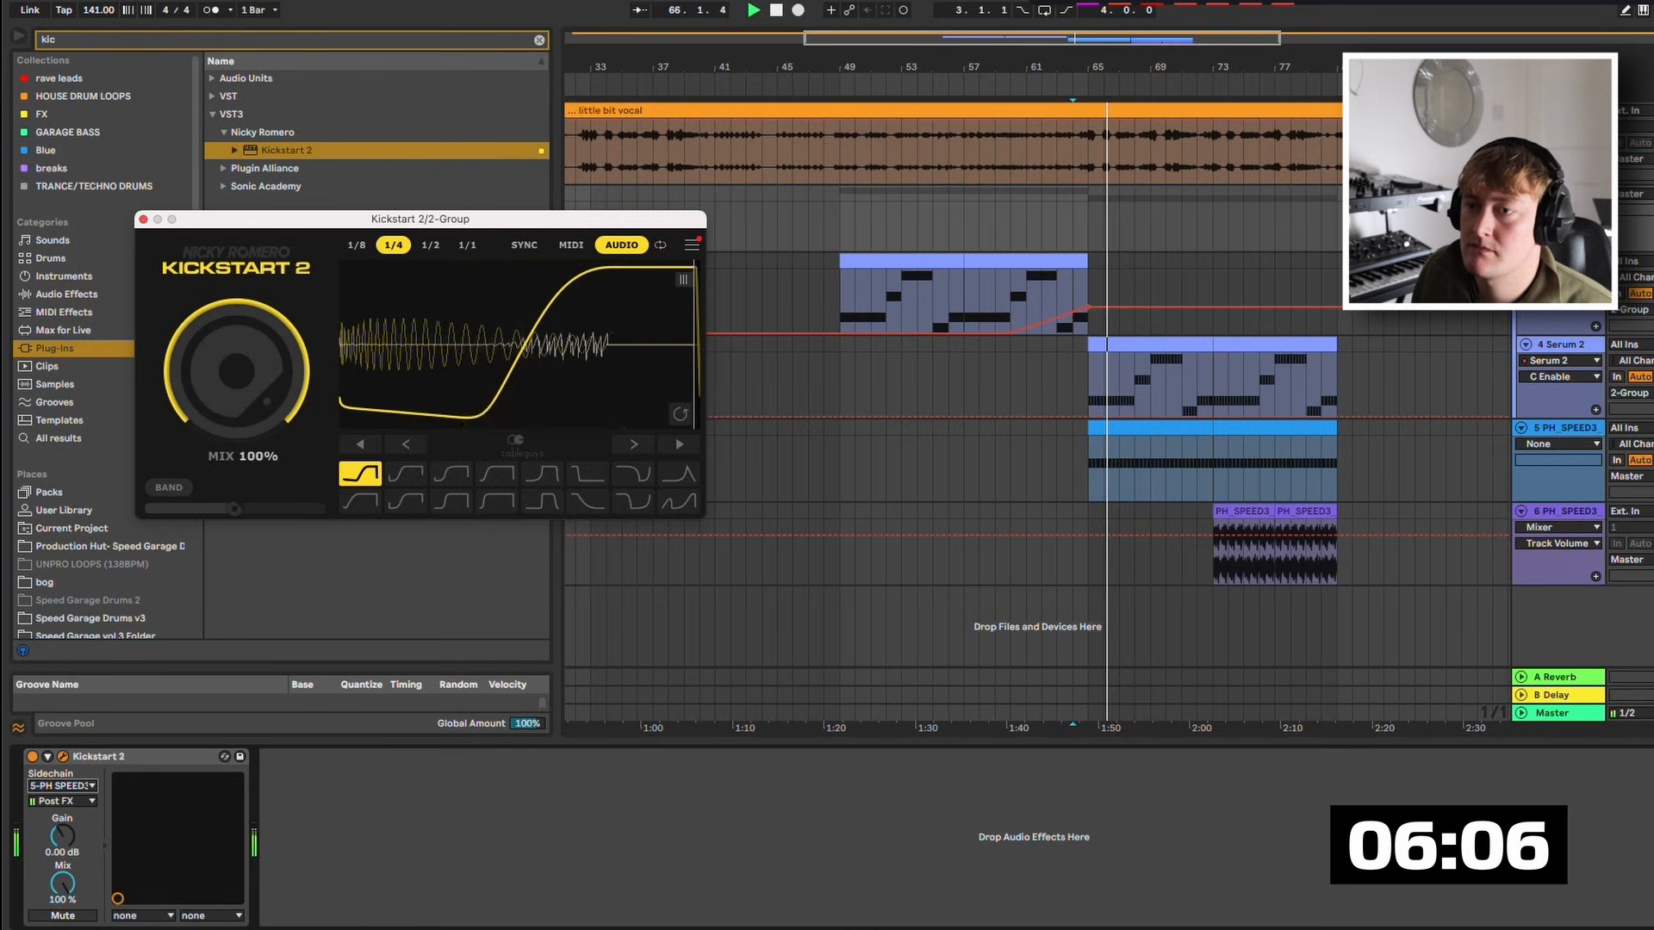
Set the Kickstart 2 mix to 61% and close the plug-in window.
{"action": "left_click_drag", "start_coordinate": [236, 372], "coordinate": [236, 405]}
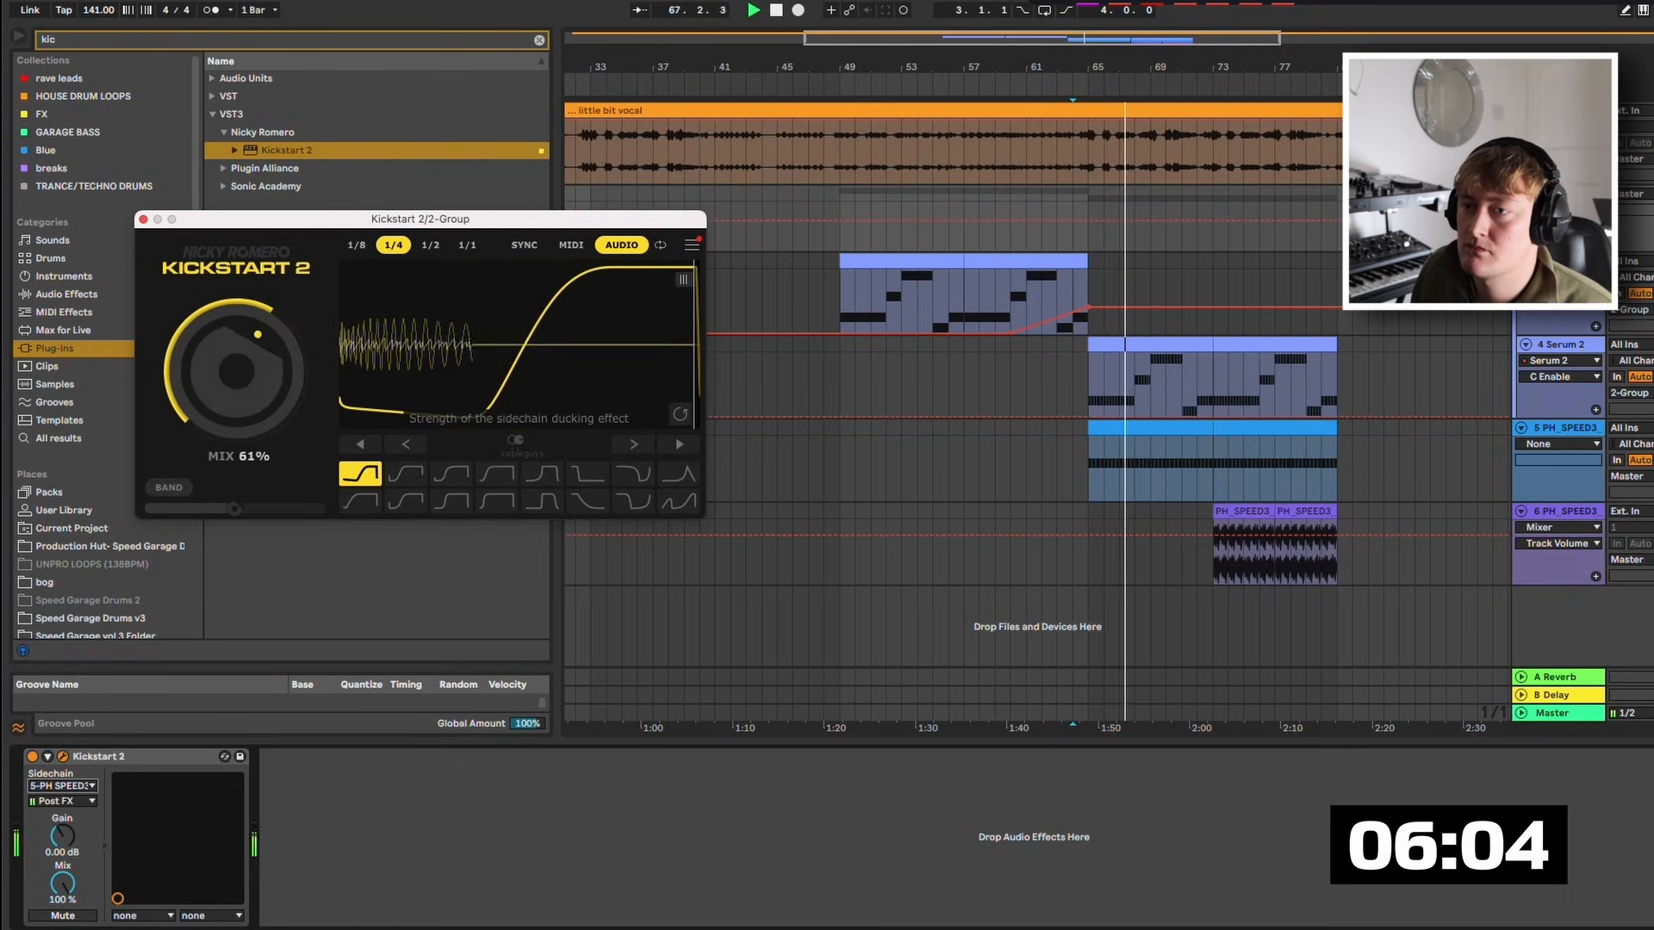
{"action": "key", "text": "super+alt+p"}
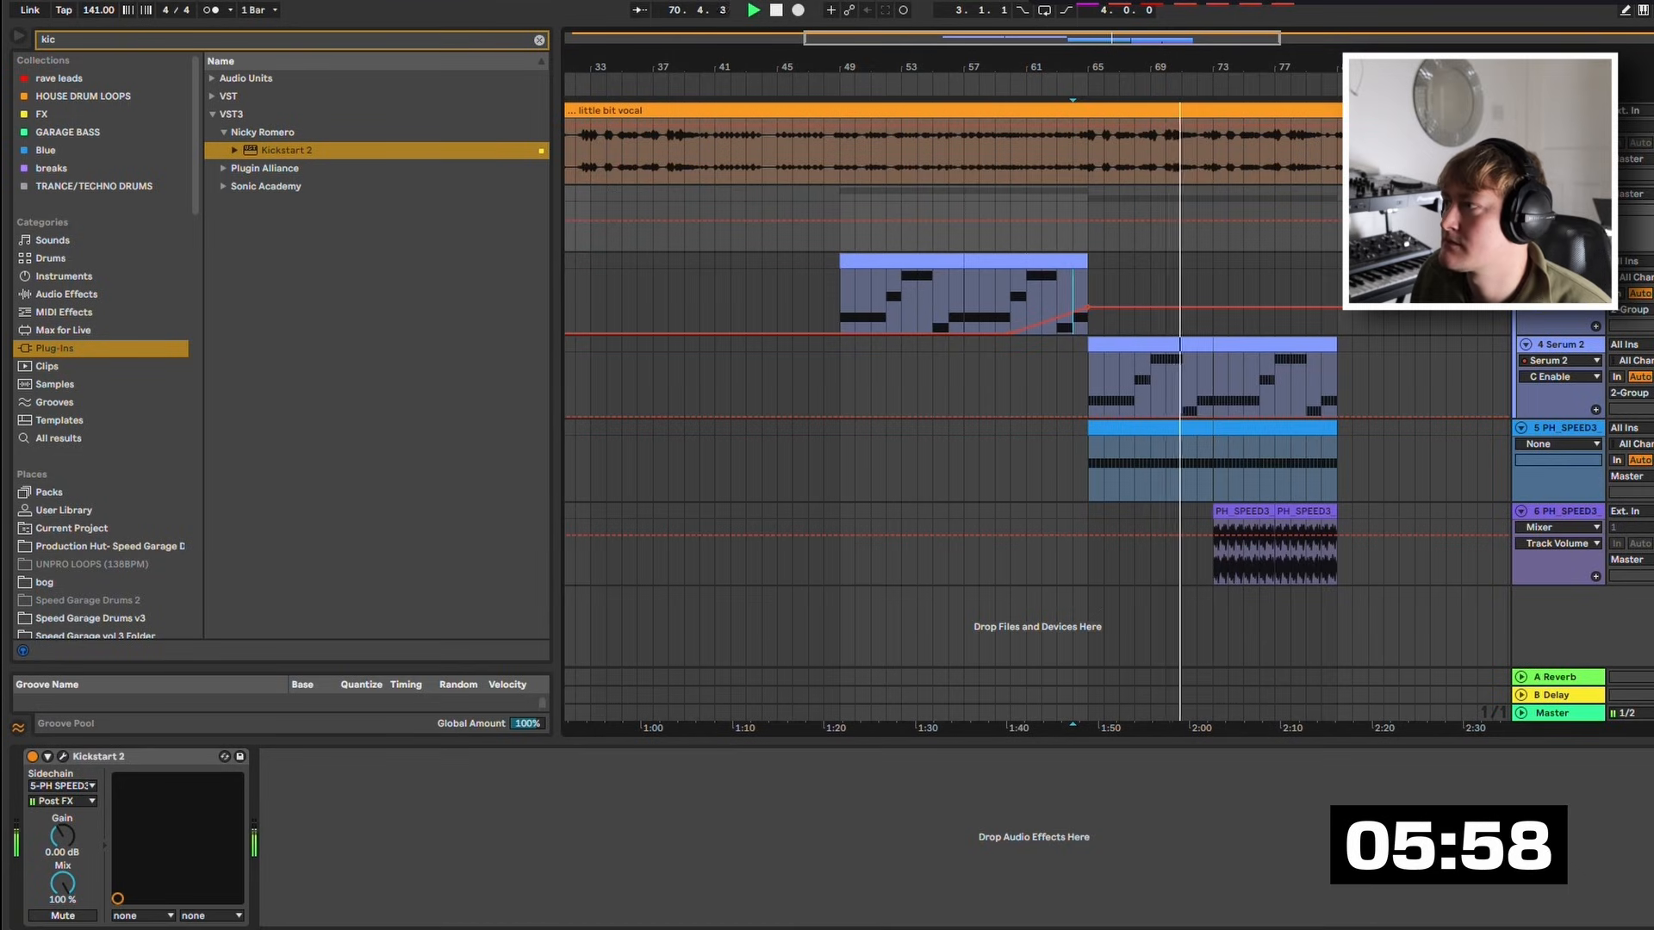
Search the audio effects for "rev" and add Reverb to the vocal track.
{"action": "key", "text": "Delete"}
{"action": "key", "text": "BackSpace"}
{"action": "key", "text": "BackSpace"}
{"action": "key", "text": "BackSpace"}
{"action": "type", "text": "re"}
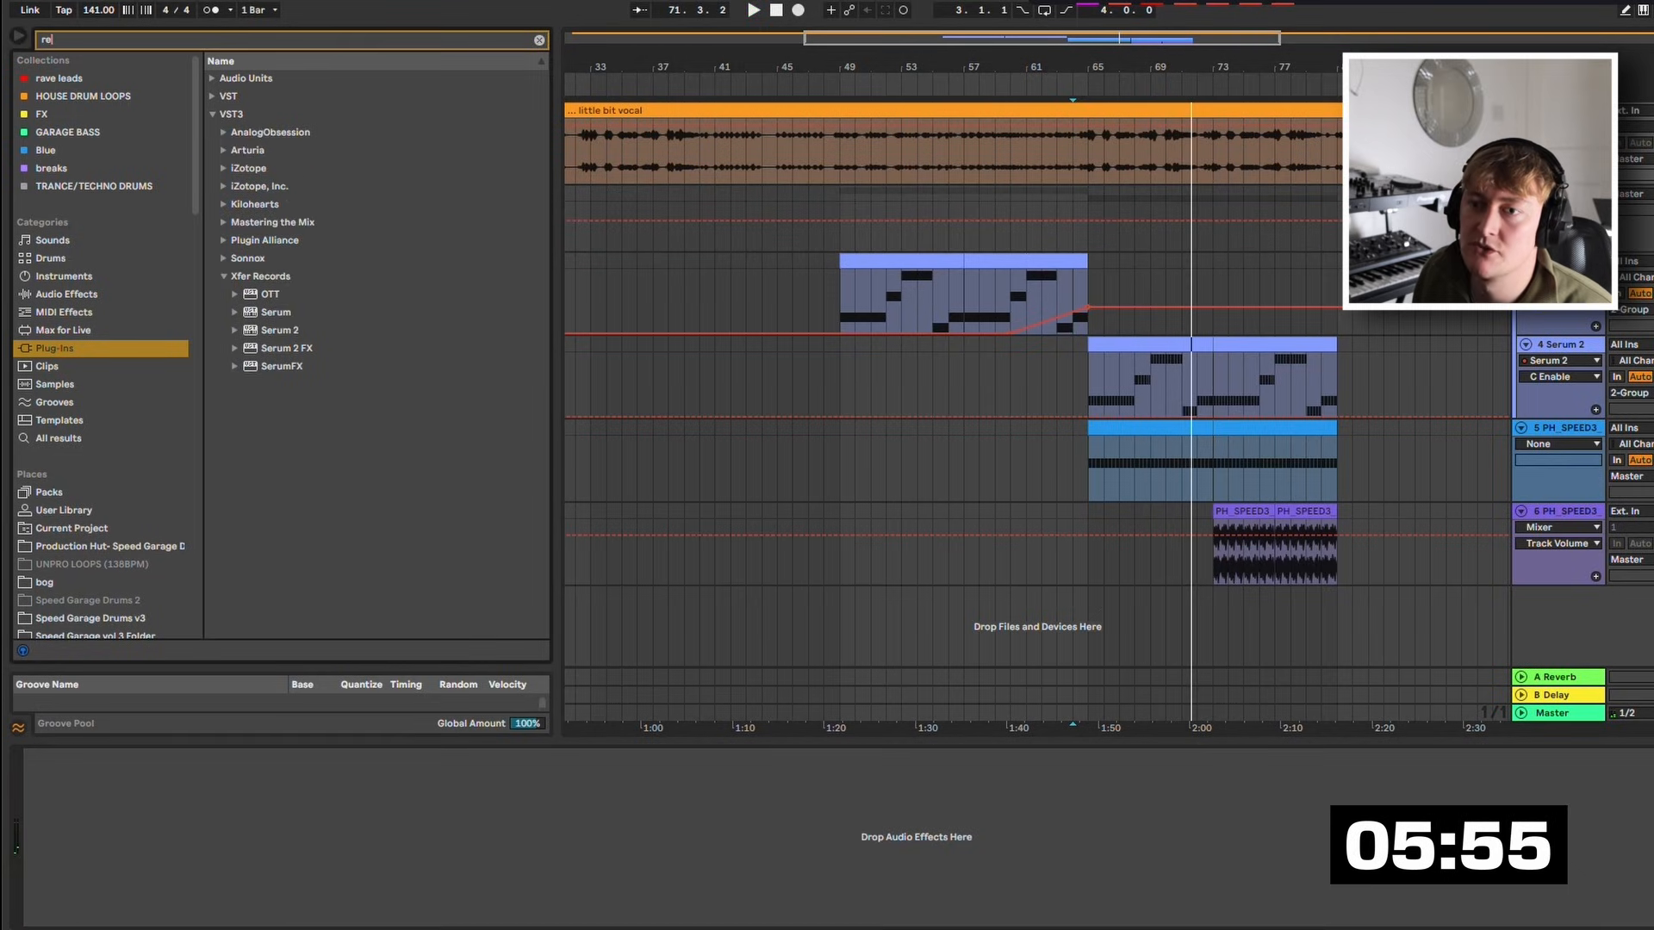
{"action": "left_click", "coordinate": [66, 294]}
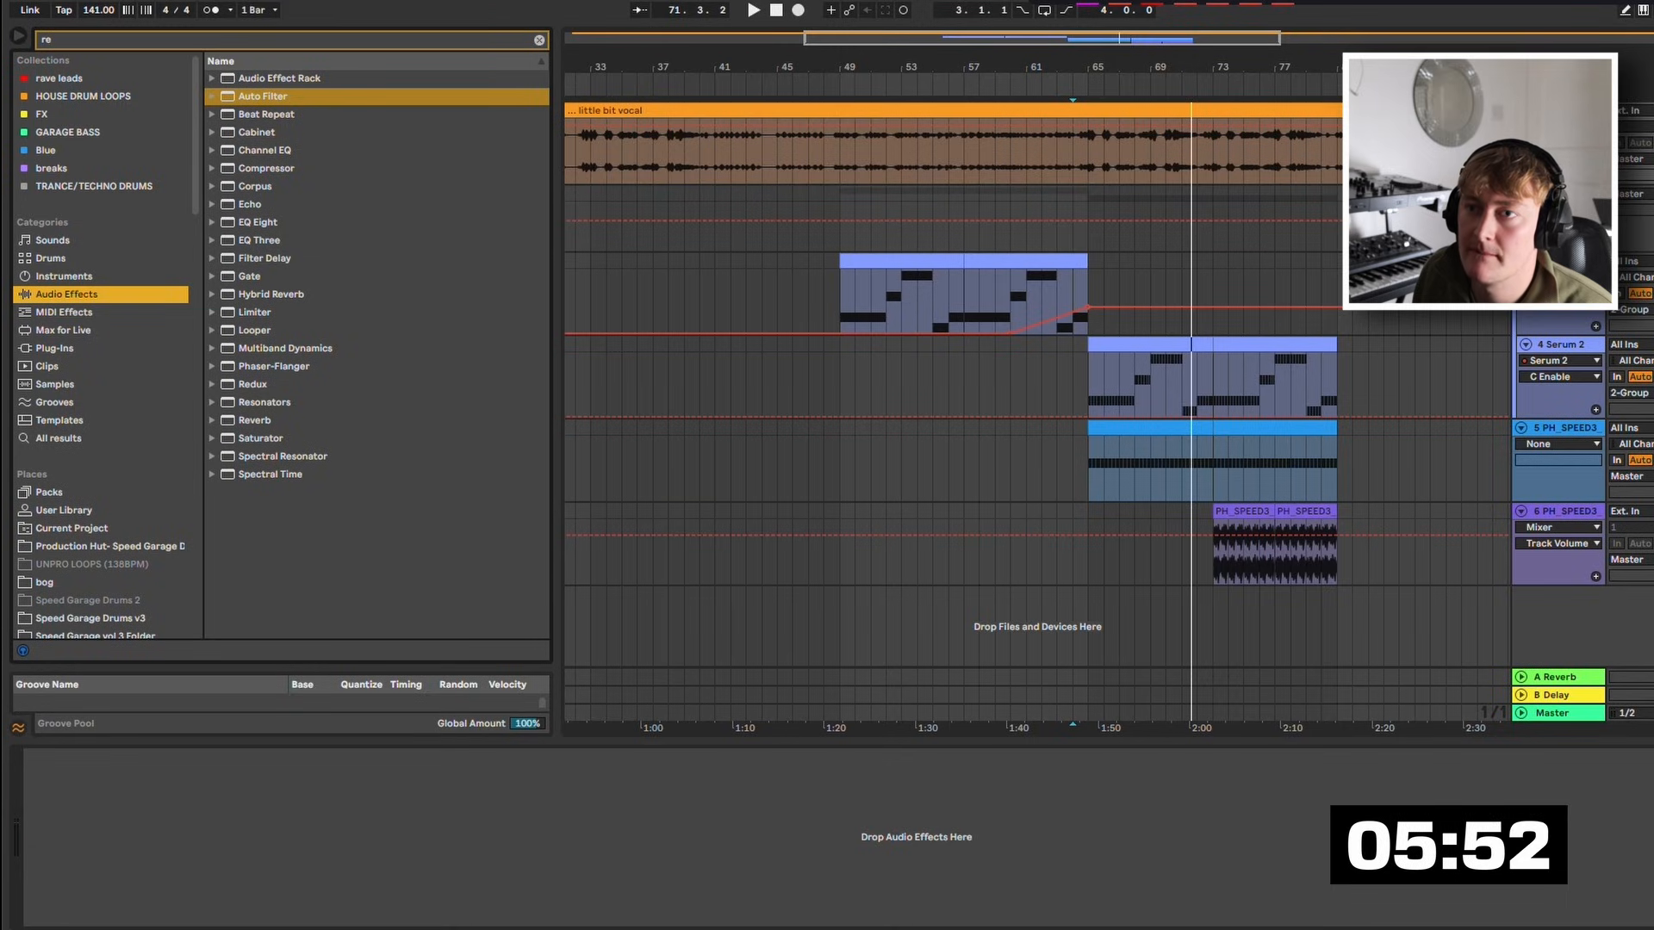
{"action": "key", "text": "ctrl+f"}
{"action": "type", "text": "v"}
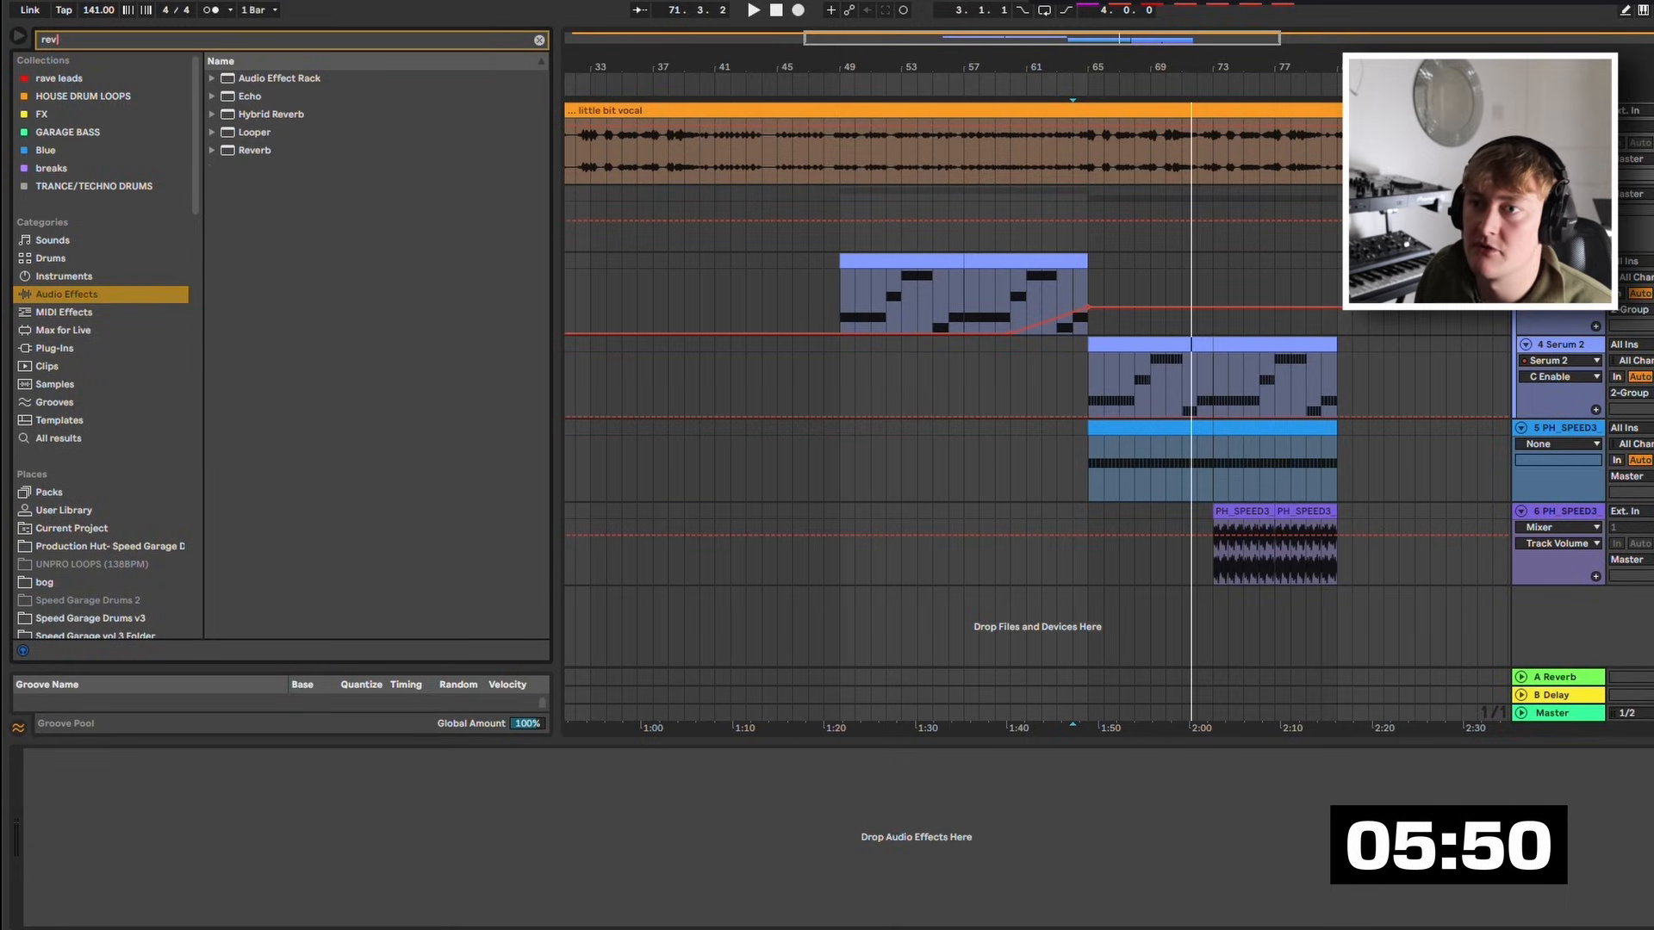
{"action": "left_click", "coordinate": [255, 151]}
{"action": "key", "text": "Return"}
While playing the drop, set the vocal Reverb to 31% Dry/Wet and a 2.11 s decay time.
{"action": "key", "text": "space"}
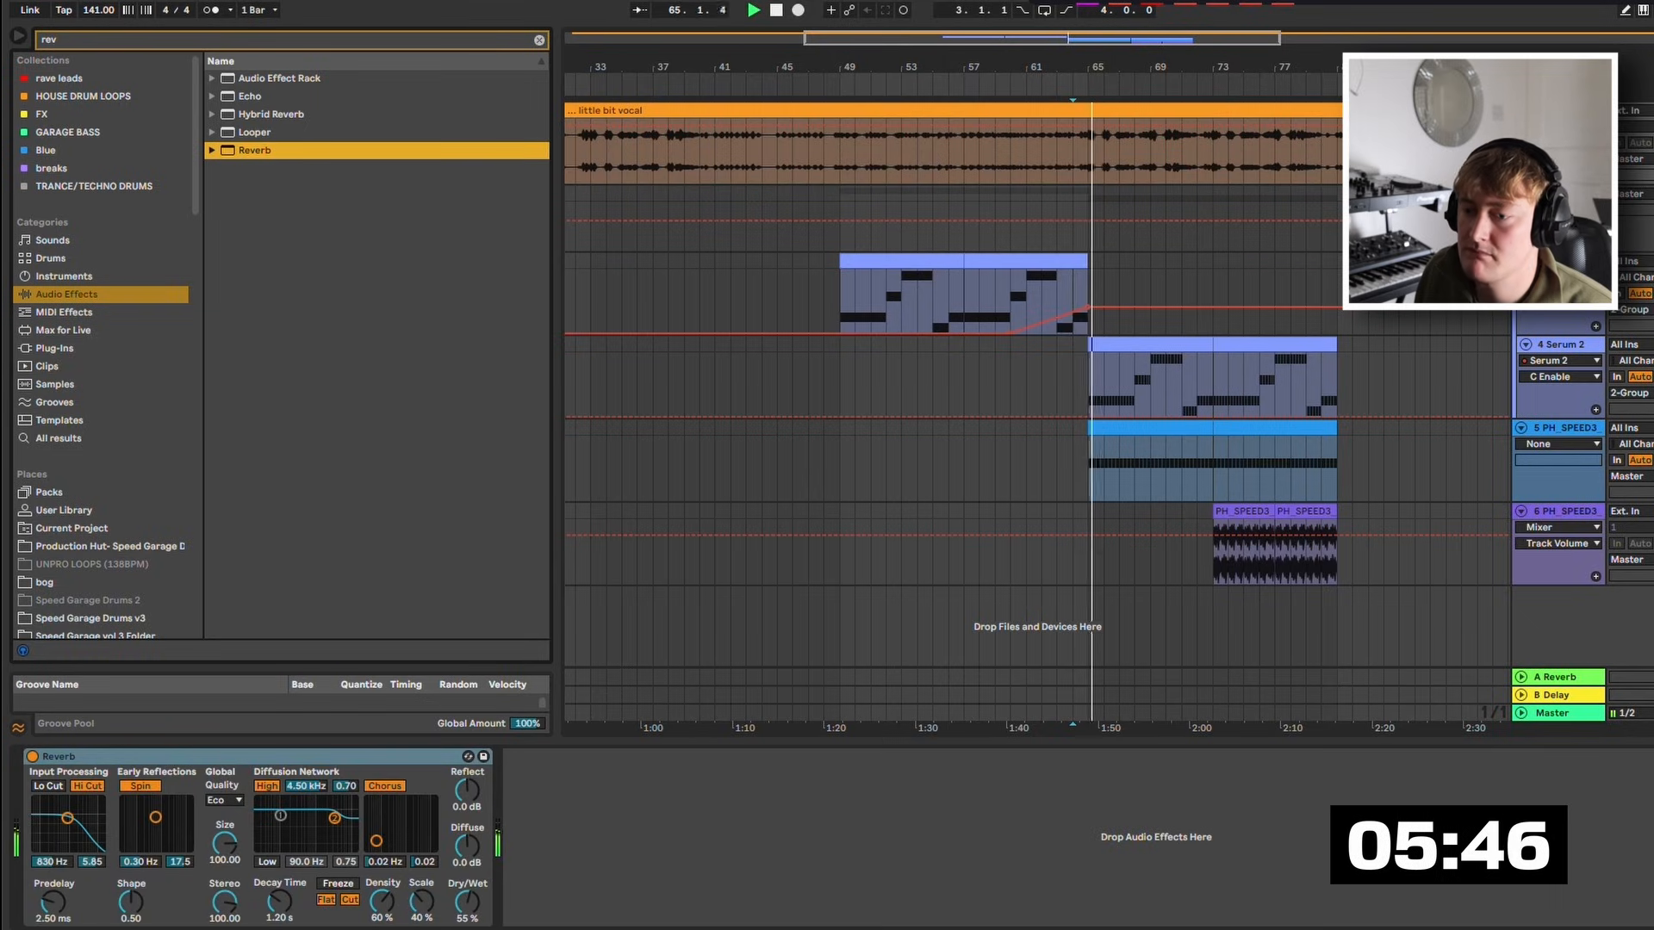
{"action": "left_click_drag", "start_coordinate": [467, 901], "coordinate": [467, 922]}
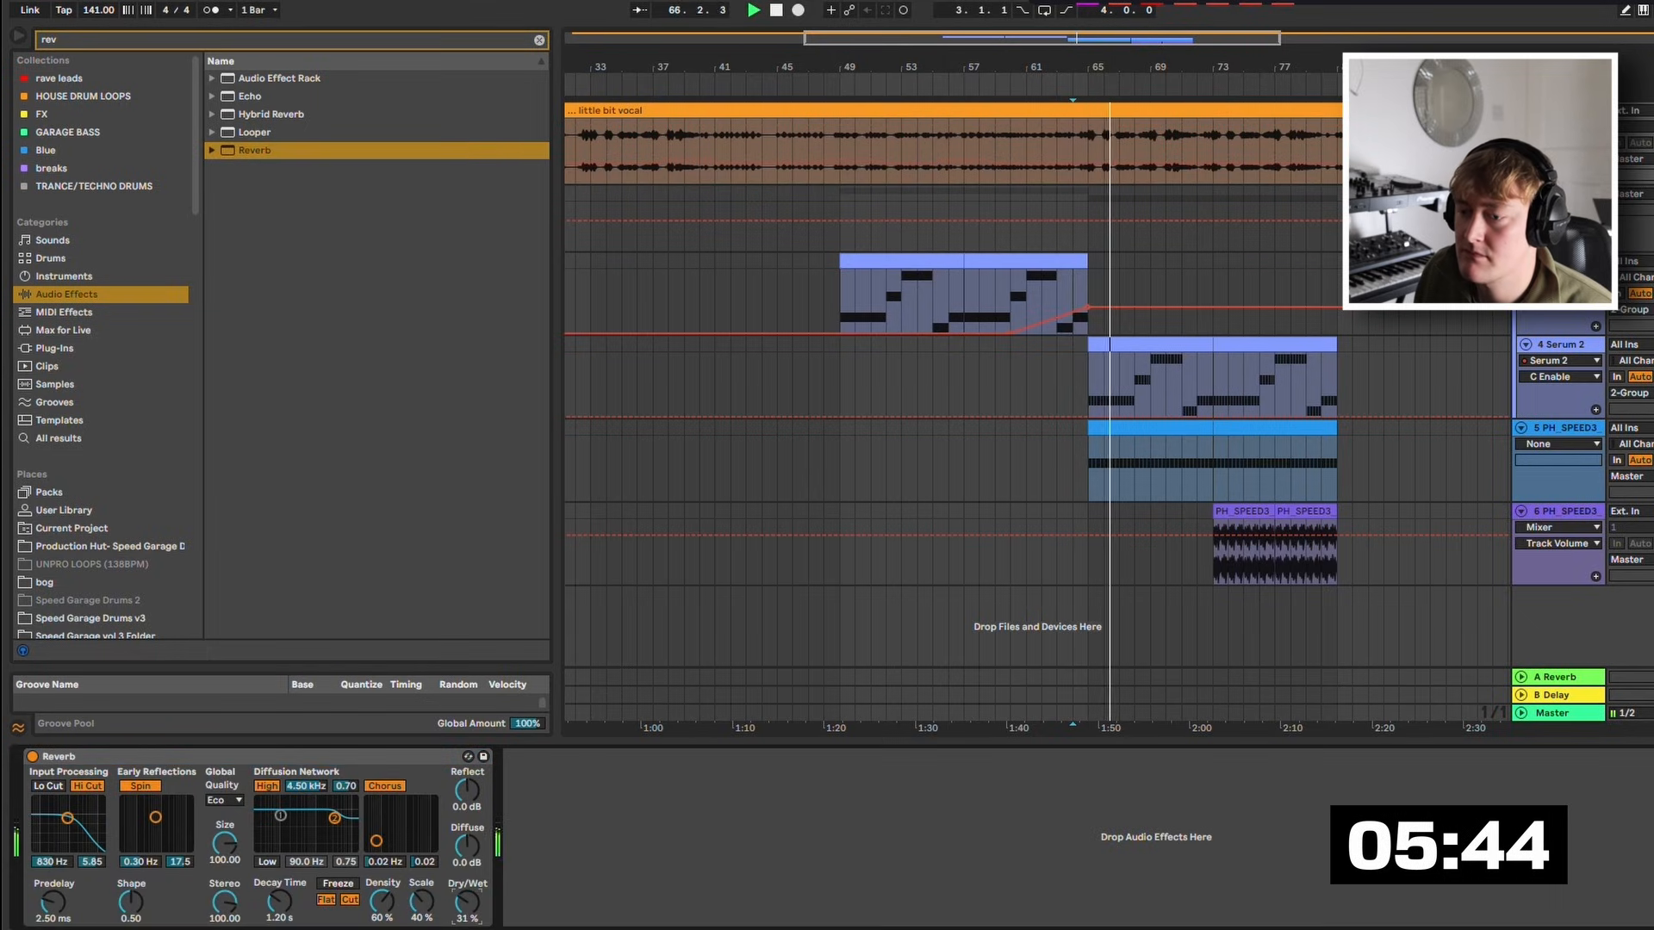
{"action": "left_click_drag", "start_coordinate": [279, 901], "coordinate": [279, 884]}
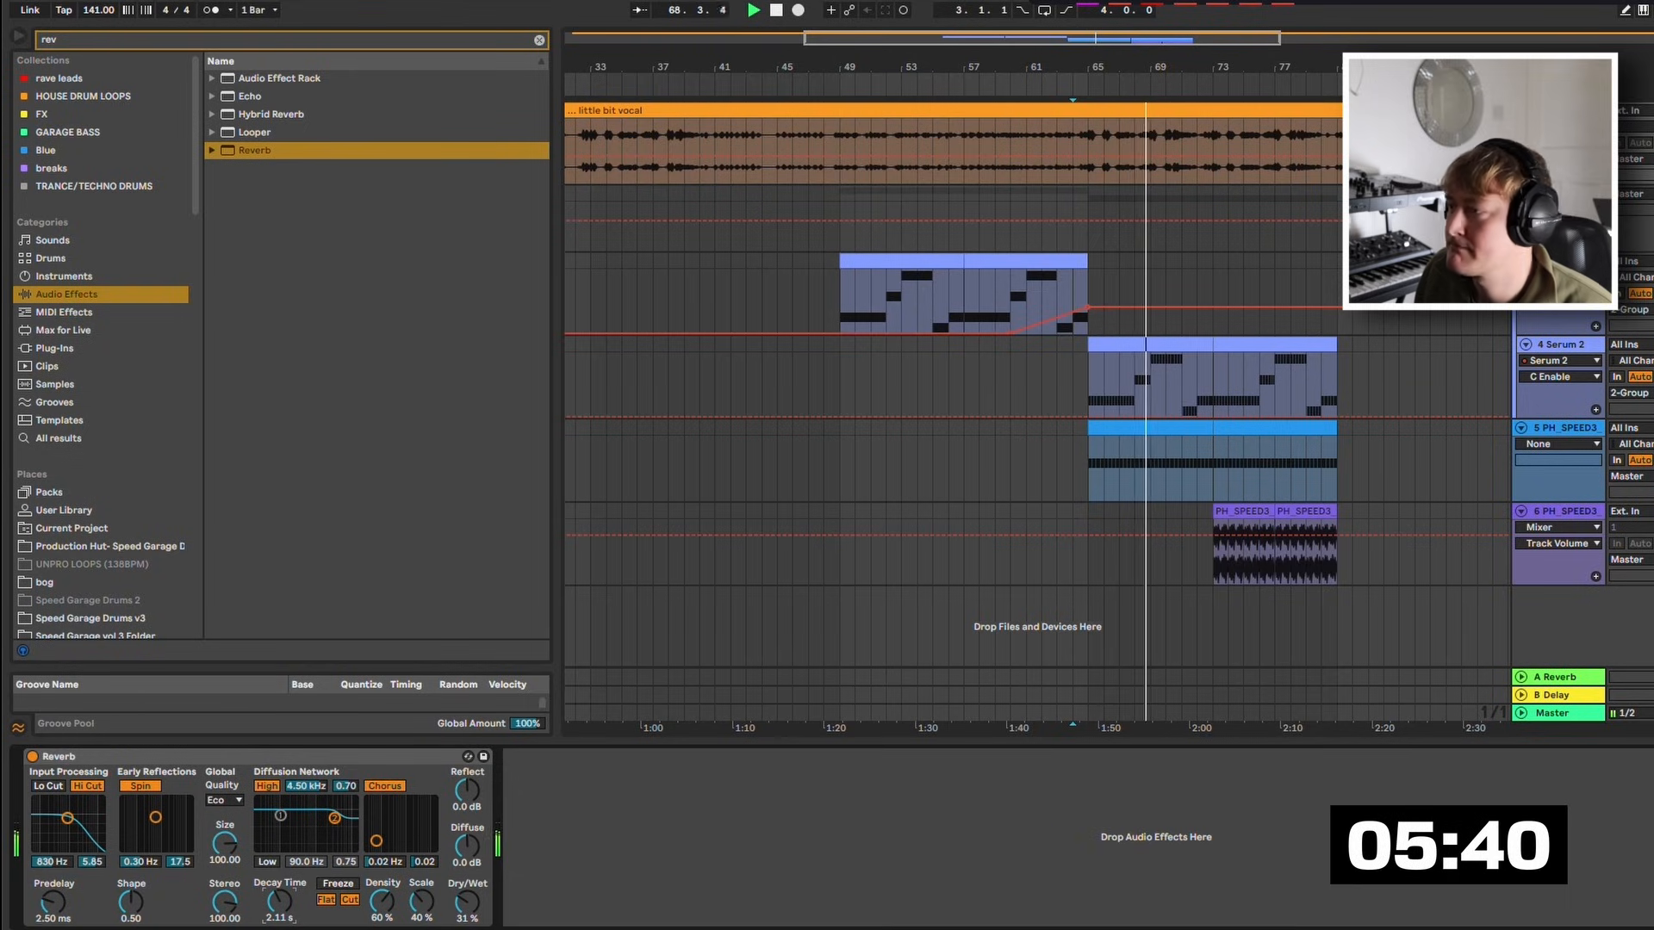
{"action": "key", "text": "space"}
Insert a MIDI track below the kick track and copy the first kick clip onto it at bars 57 to 65.
{"action": "right_click", "coordinate": [1556, 428]}
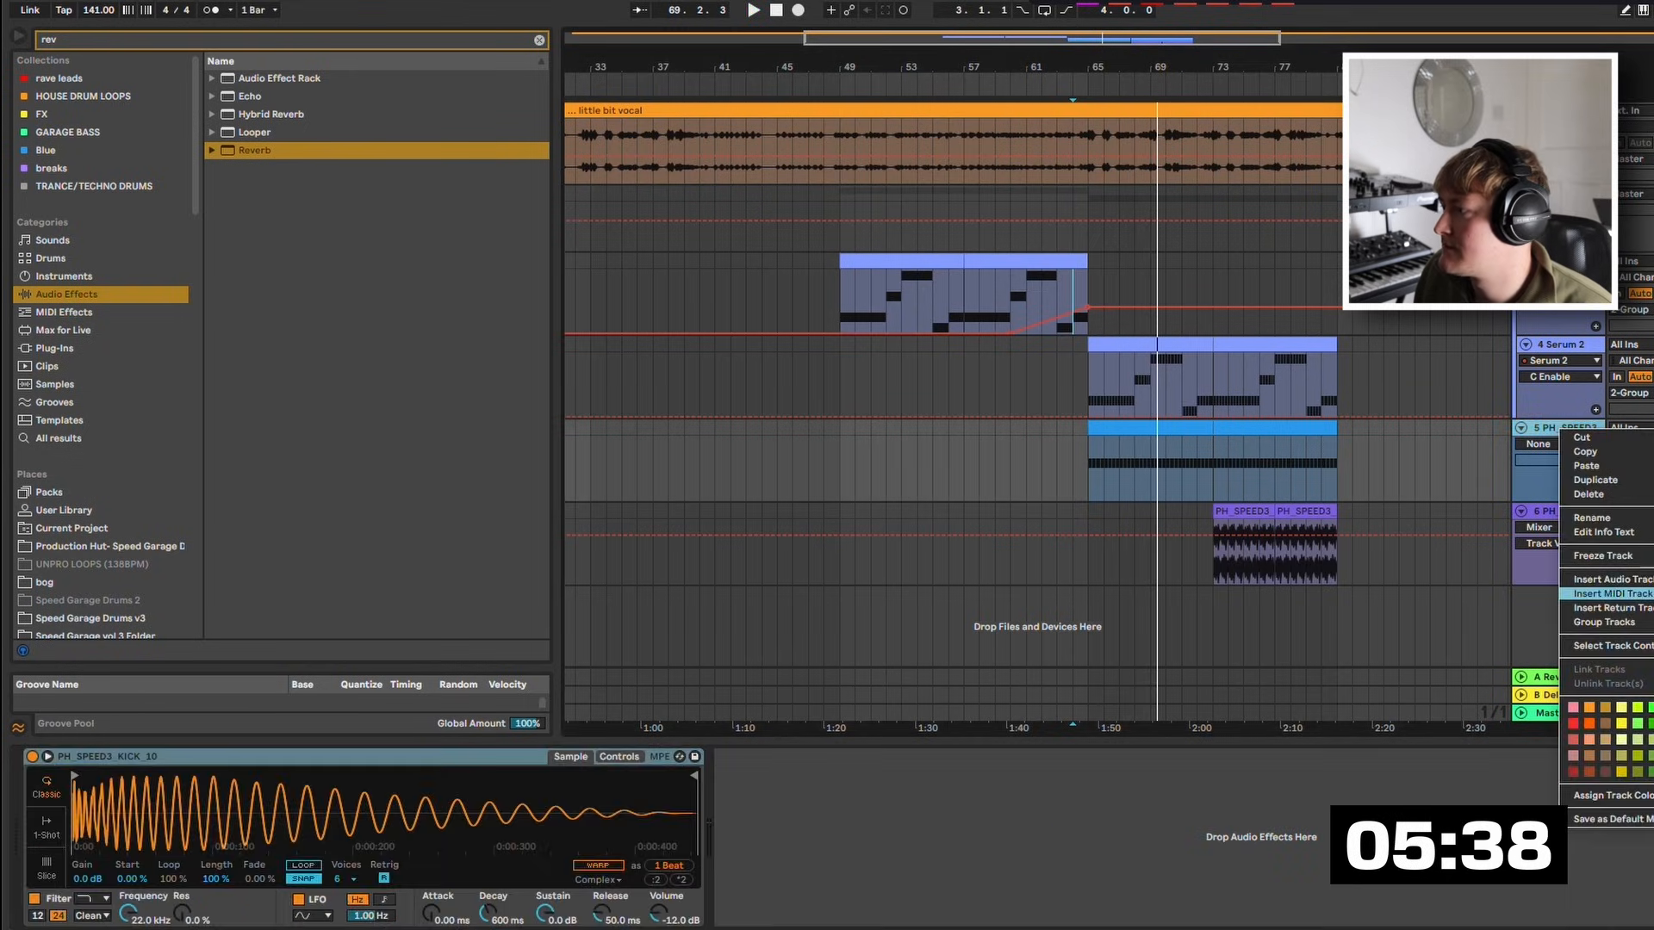
{"action": "left_click", "coordinate": [1599, 595]}
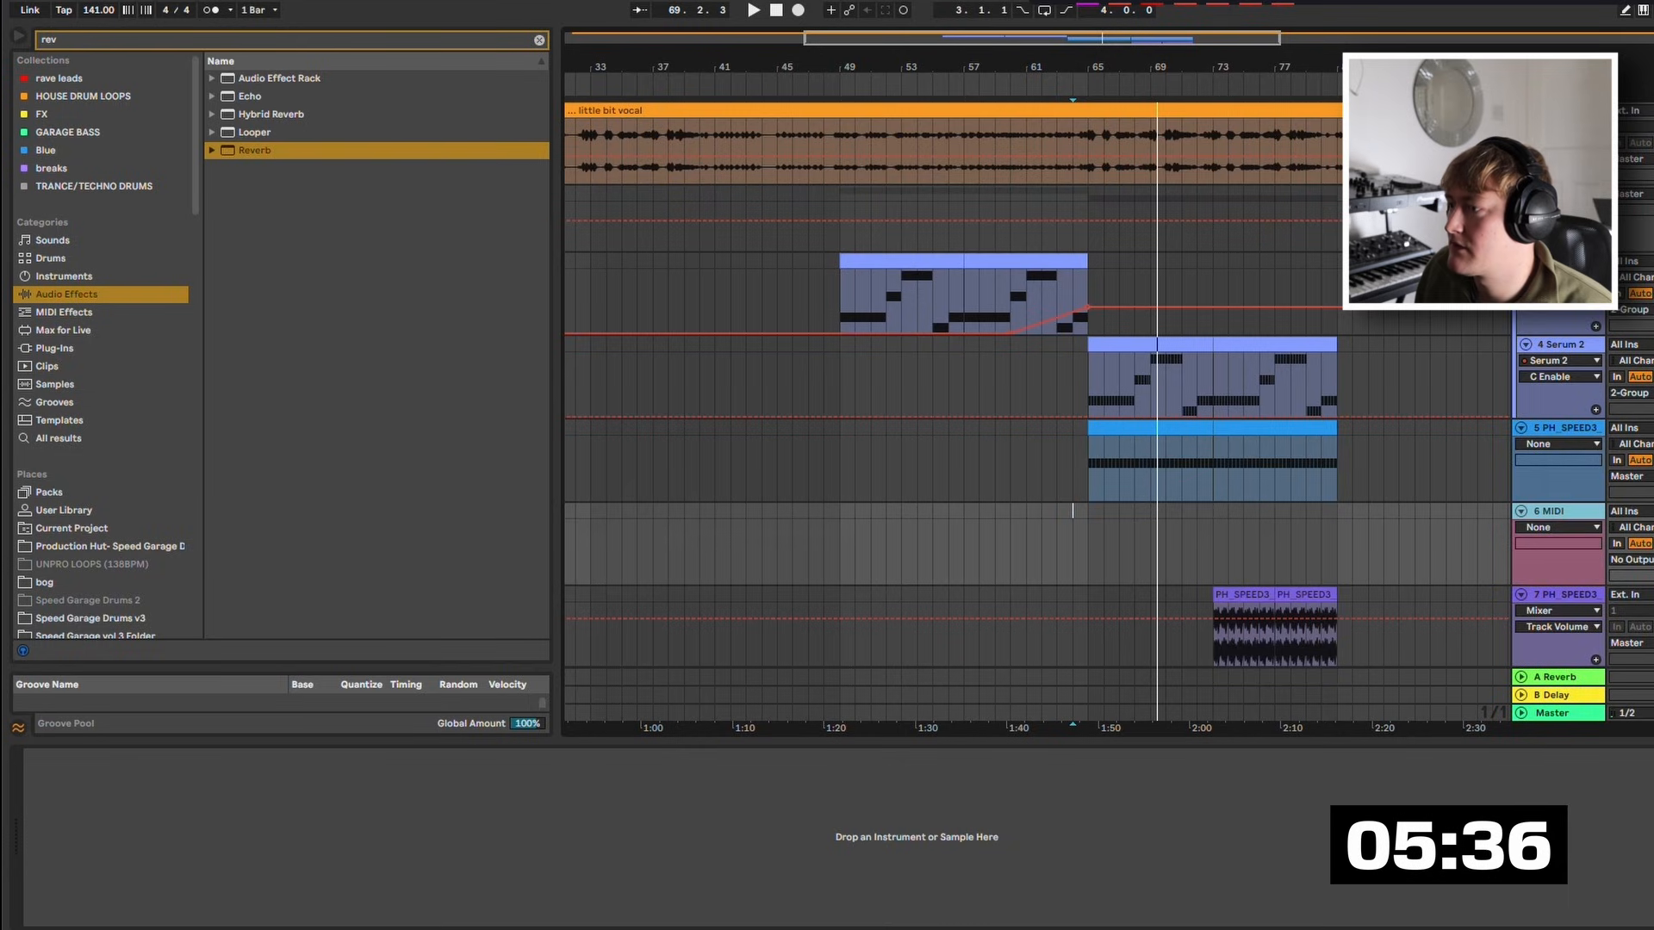
{"action": "left_click_drag", "start_coordinate": [1147, 428], "coordinate": [1023, 512]}
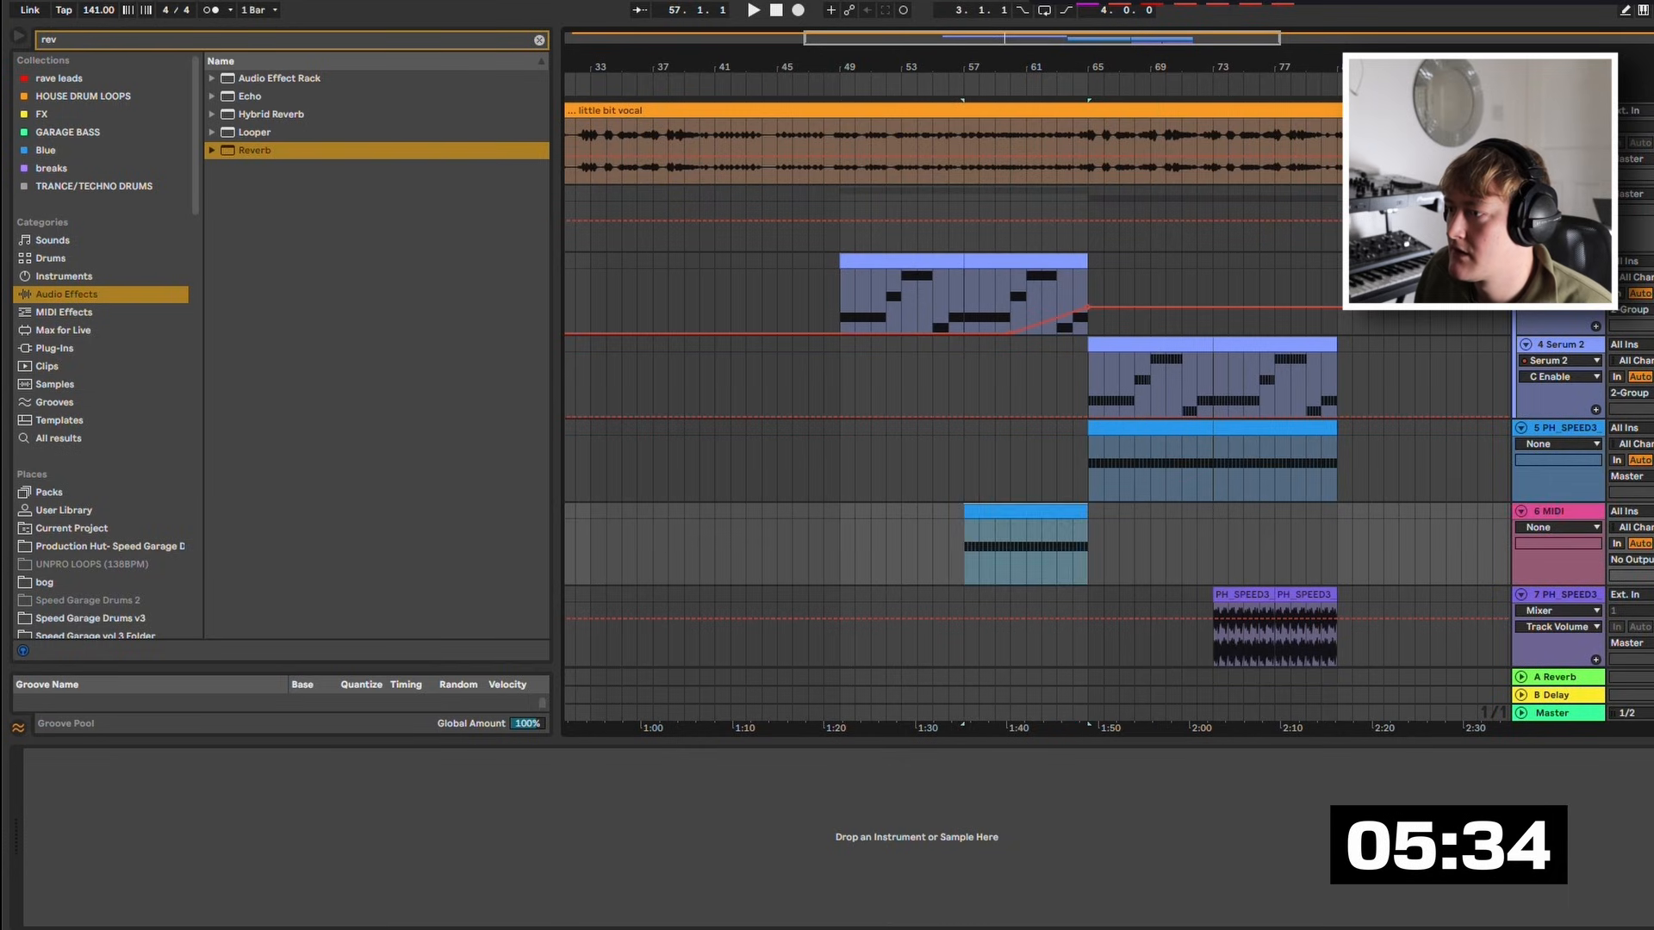
Delete the copied clip's C3 notes, keeping only those on beats 2 and 4 of the first bar.
{"action": "double_click", "coordinate": [1023, 512]}
{"action": "left_click", "coordinate": [308, 780]}
{"action": "key", "text": "Delete"}
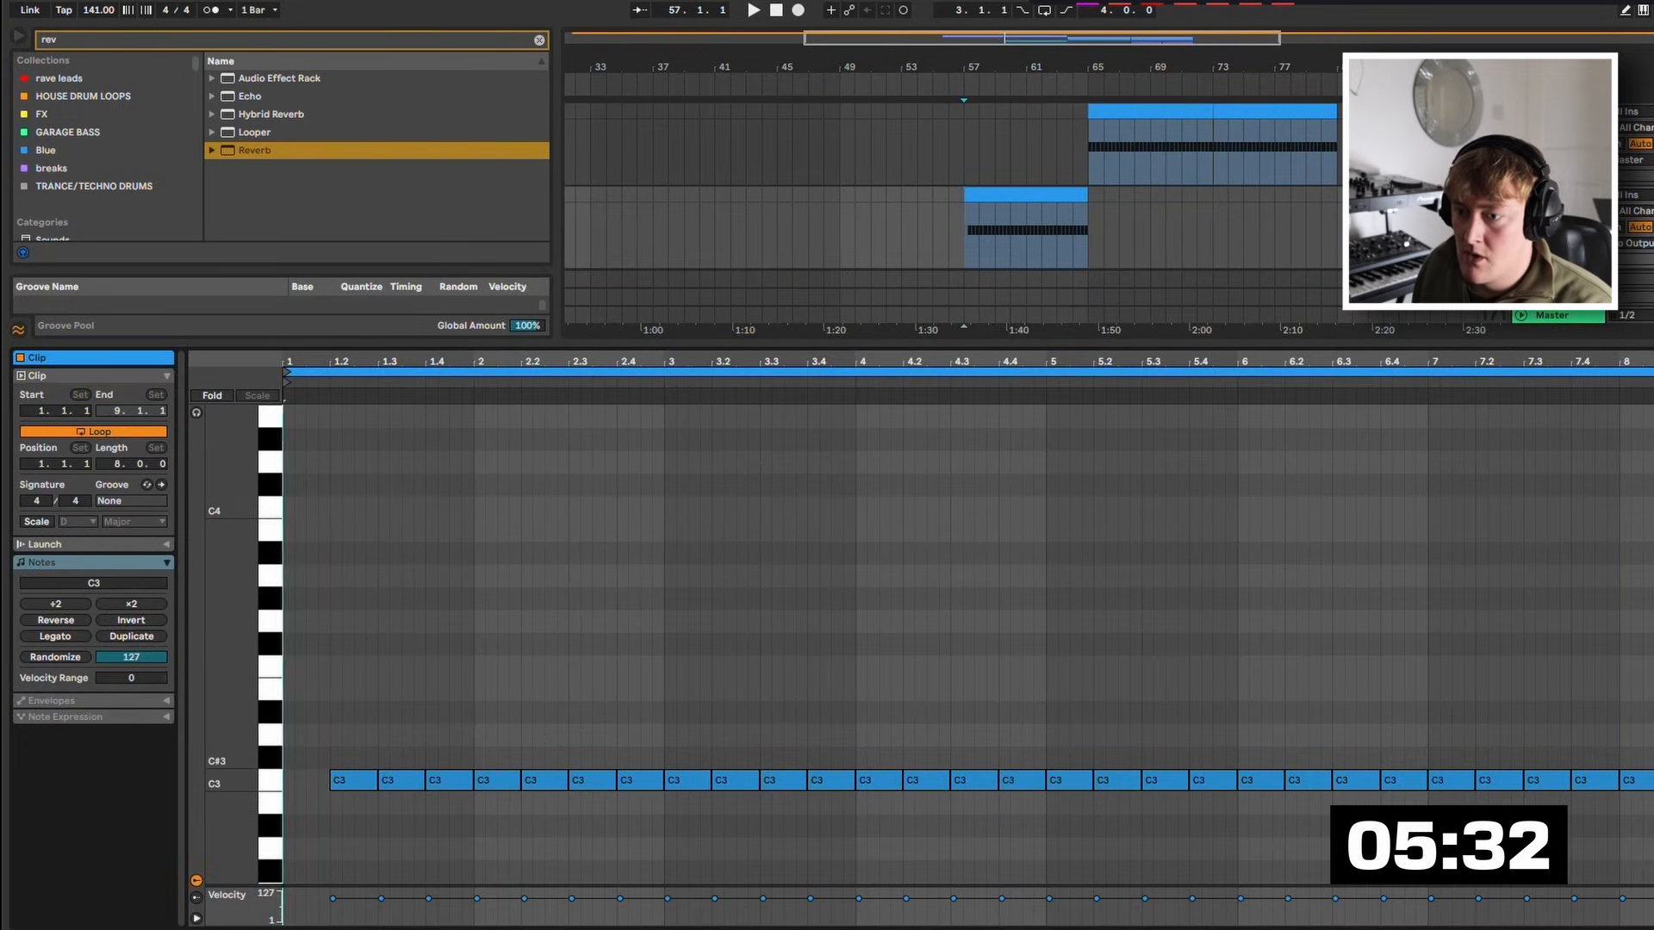
{"action": "left_click", "coordinate": [402, 781]}
{"action": "key", "text": "Delete"}
{"action": "left_click", "coordinate": [498, 781]}
{"action": "key", "text": "Delete"}
{"action": "left_click_drag", "start_coordinate": [509, 741], "coordinate": [1647, 803]}
{"action": "key", "text": "Delete"}
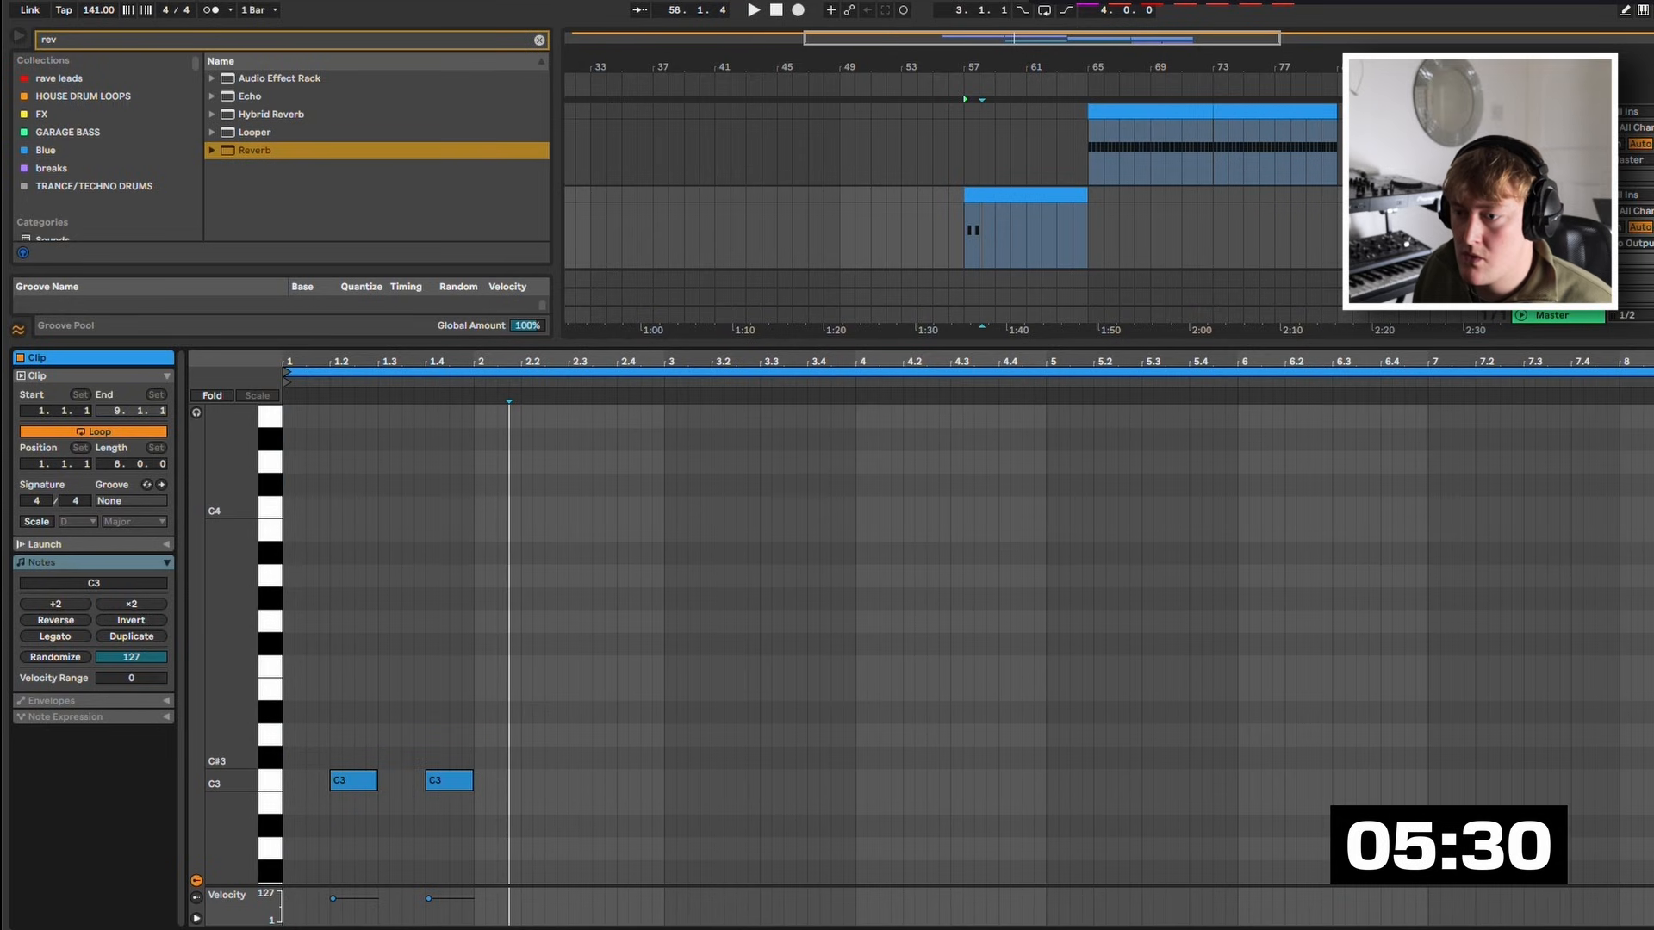
Duplicate the beat 2 and 4 notes bar by bar through bar 8 of the clip and return to the device view.
{"action": "key", "text": "ctrl+a"}
{"action": "key", "text": "ctrl+d"}
{"action": "key", "text": "ctrl+d"}
{"action": "key", "text": "ctrl+d"}
{"action": "key", "text": "ctrl+d"}
{"action": "key", "text": "ctrl+d"}
{"action": "key", "text": "ctrl+d"}
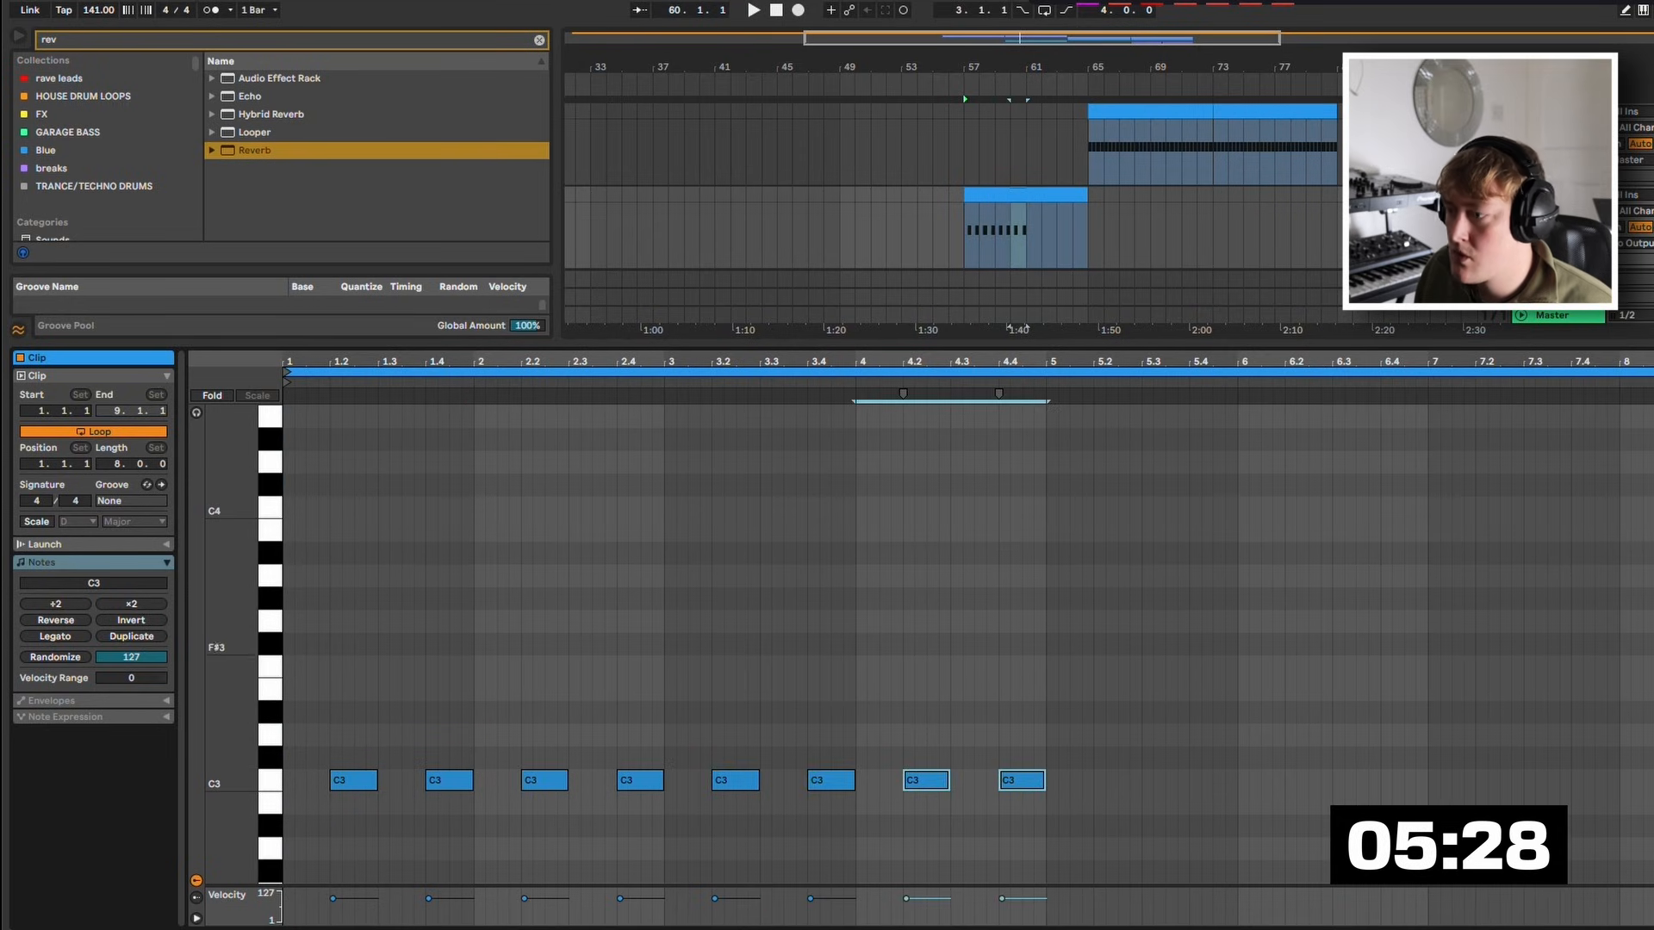
{"action": "key", "text": "ctrl+d"}
{"action": "key", "text": "shift+Tab"}
Clear the browser search and open the drum one shots folder in the Production Hut Speed Garage pack with the PH_SPEED3 samples.
{"action": "left_click", "coordinate": [1556, 150]}
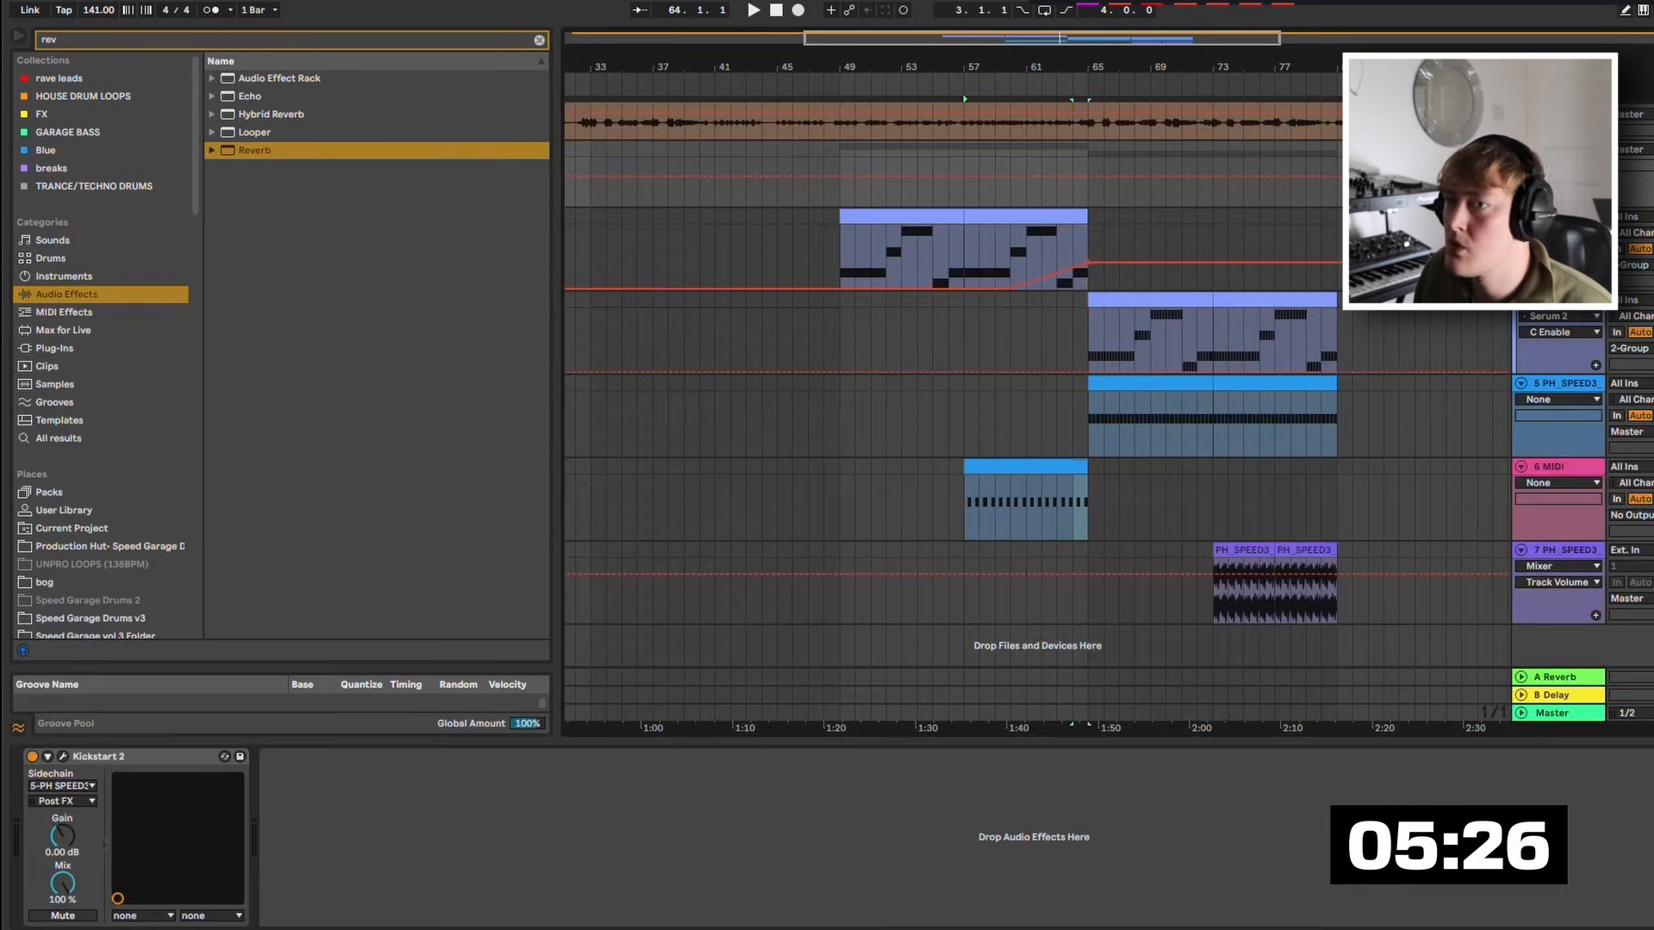
{"action": "left_click", "coordinate": [540, 39]}
{"action": "left_click", "coordinate": [110, 528]}
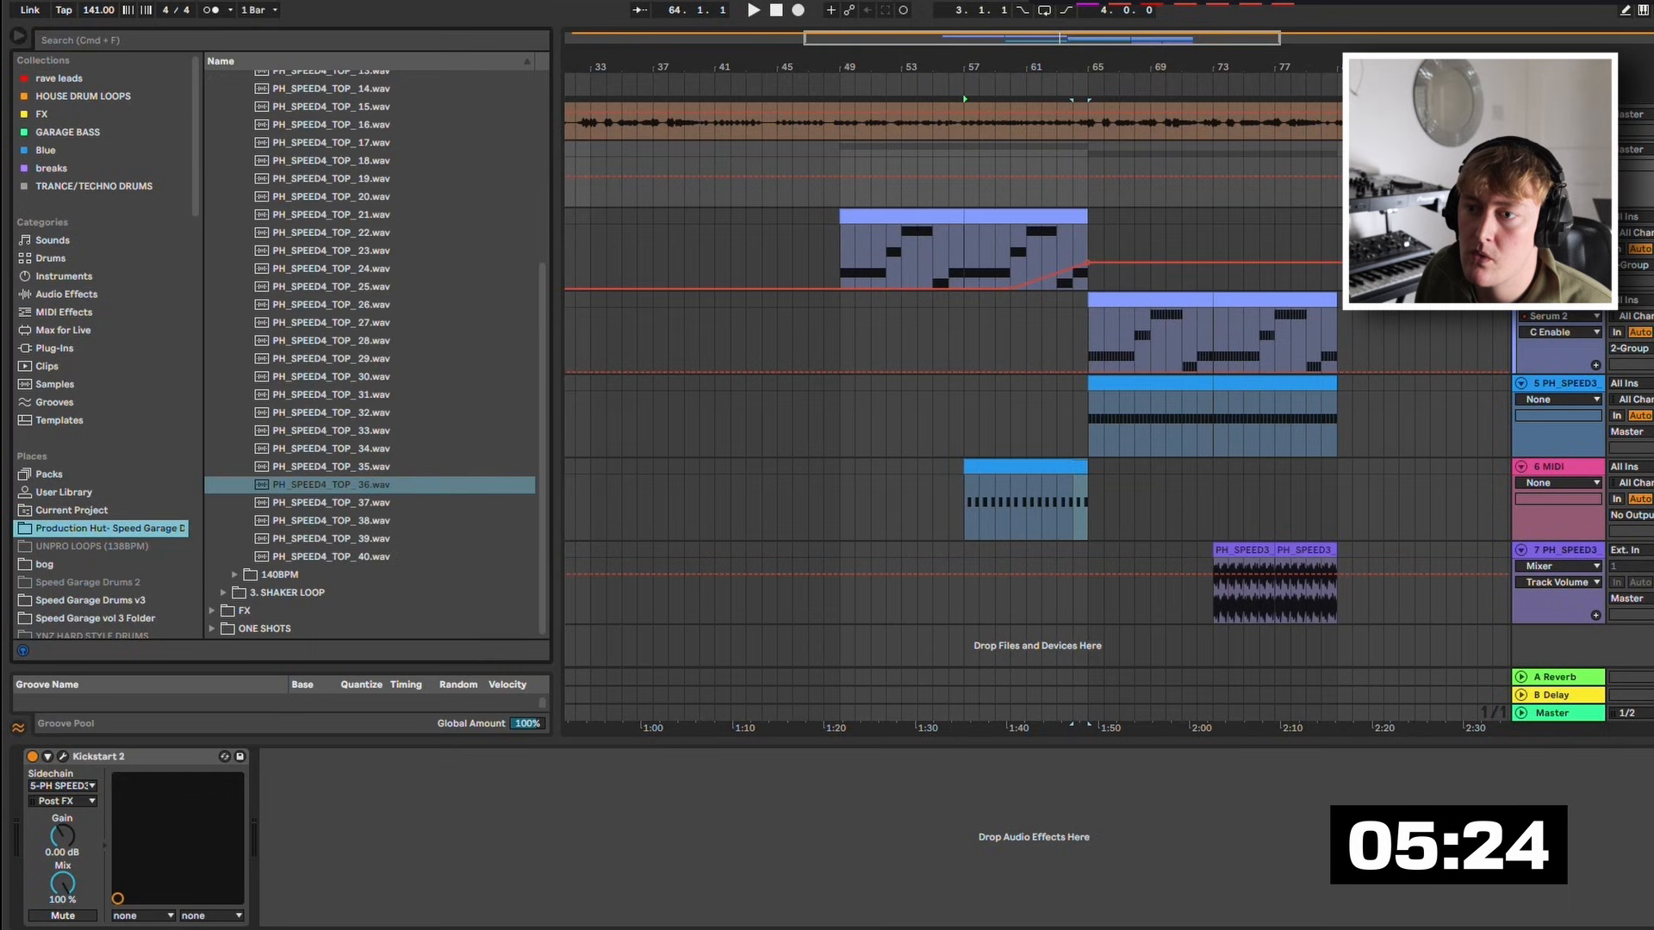
{"action": "scroll", "coordinate": [110, 528], "scroll_direction": "down", "scroll_amount": 2}
{"action": "scroll", "coordinate": [369, 353], "scroll_direction": "up", "scroll_amount": 3}
{"action": "key", "text": "Down"}
{"action": "key", "text": "Down"}
{"action": "key", "text": "Down"}
{"action": "key", "text": "Down"}
{"action": "key", "text": "Down"}
{"action": "key", "text": "Down"}
{"action": "key", "text": "Down"}
{"action": "key", "text": "Down"}
{"action": "key", "text": "Down"}
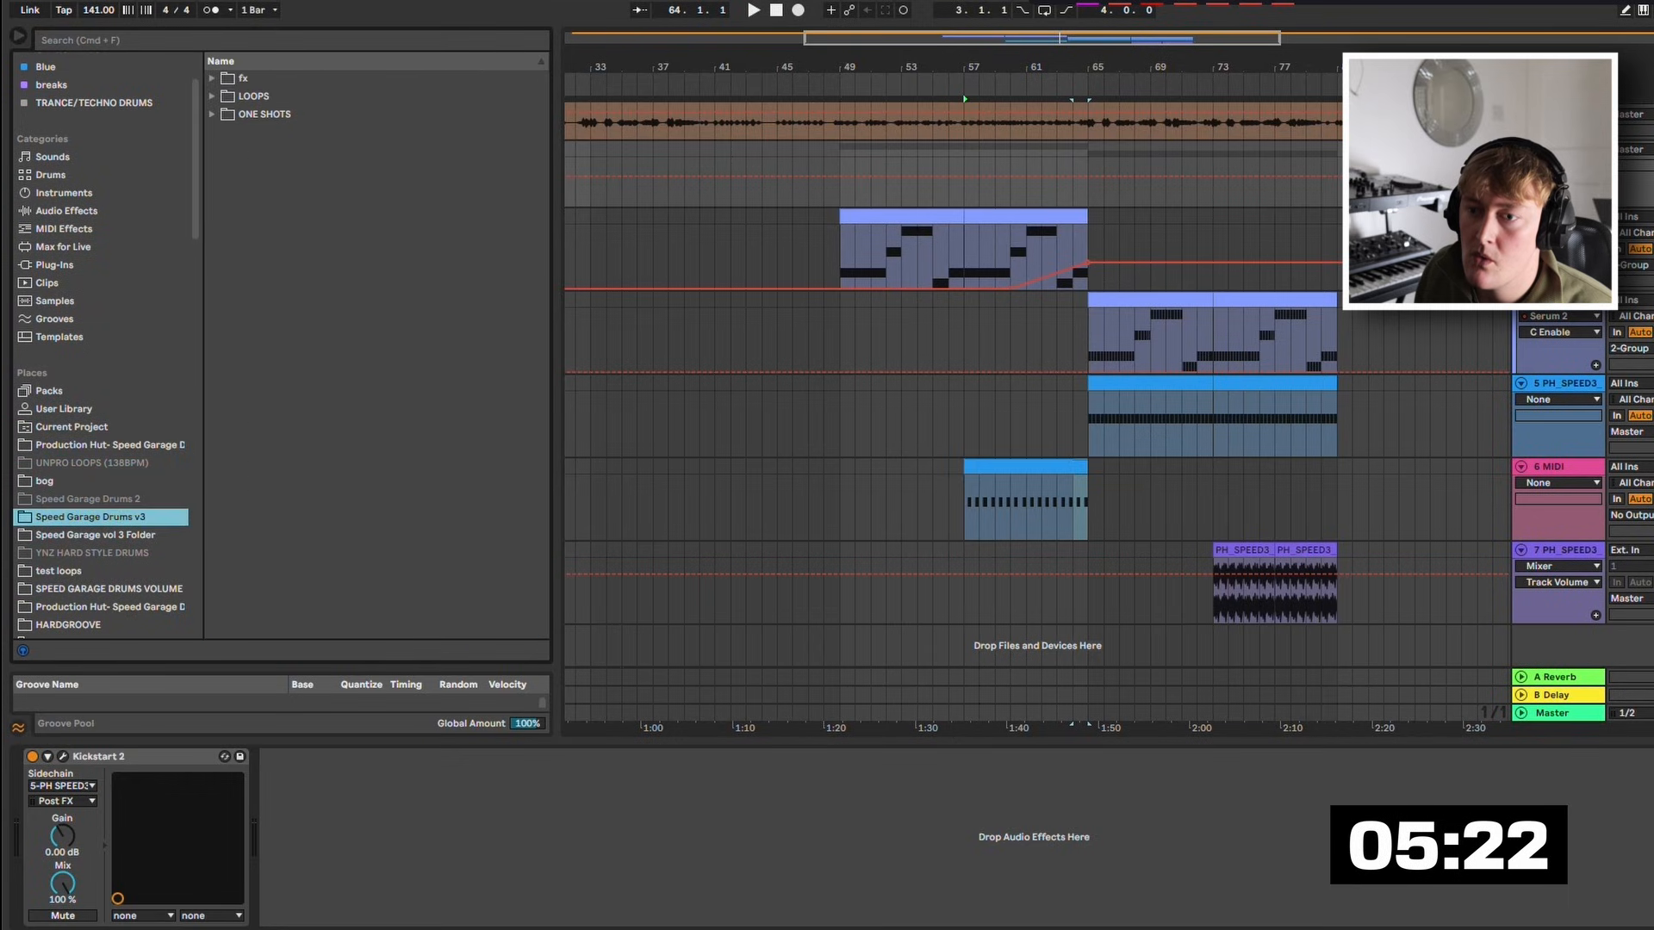
{"action": "scroll", "coordinate": [369, 353], "scroll_direction": "up", "scroll_amount": 6}
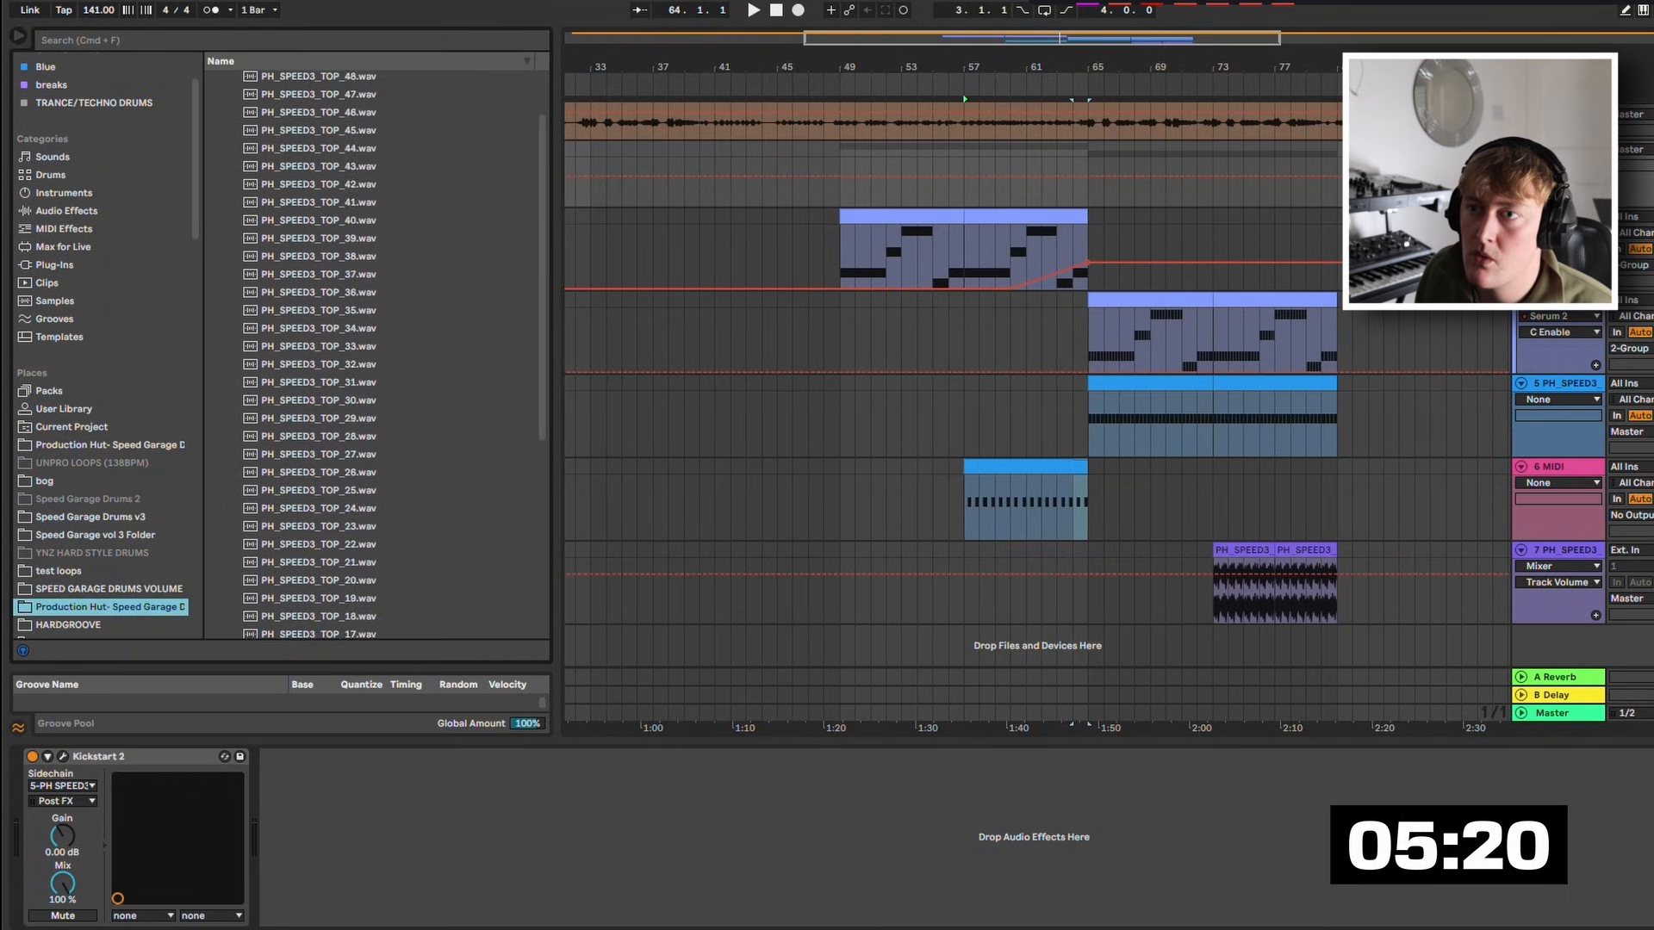
{"action": "left_click", "coordinate": [223, 96]}
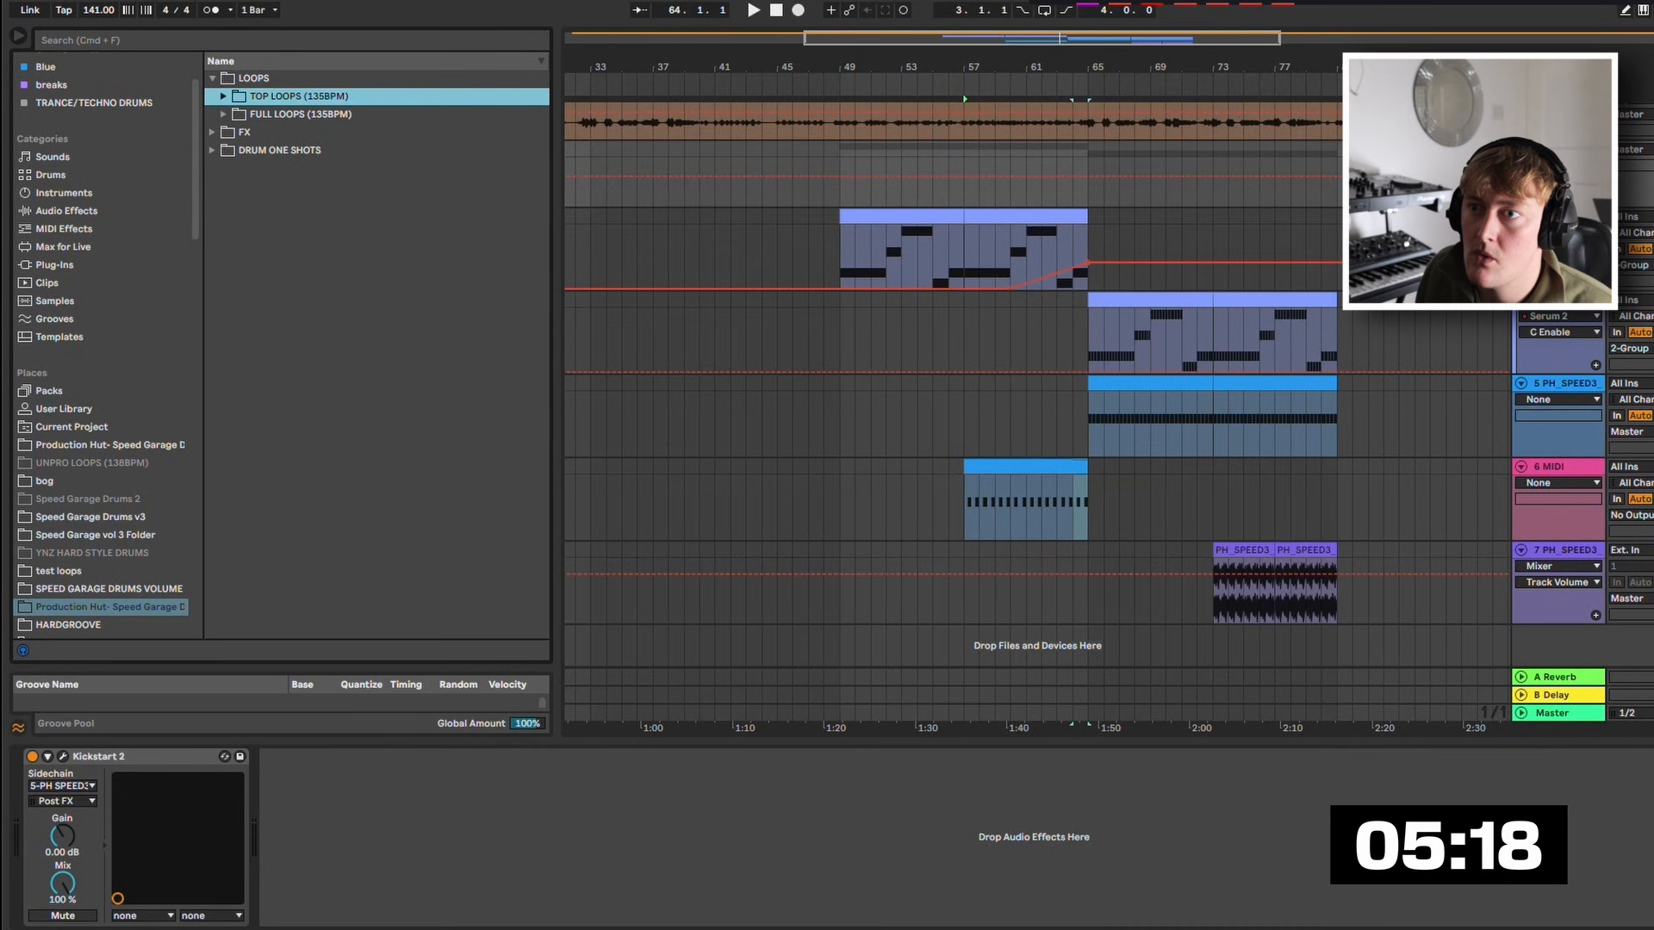
{"action": "left_click", "coordinate": [212, 78]}
{"action": "left_click", "coordinate": [213, 114]}
{"action": "left_click", "coordinate": [224, 186]}
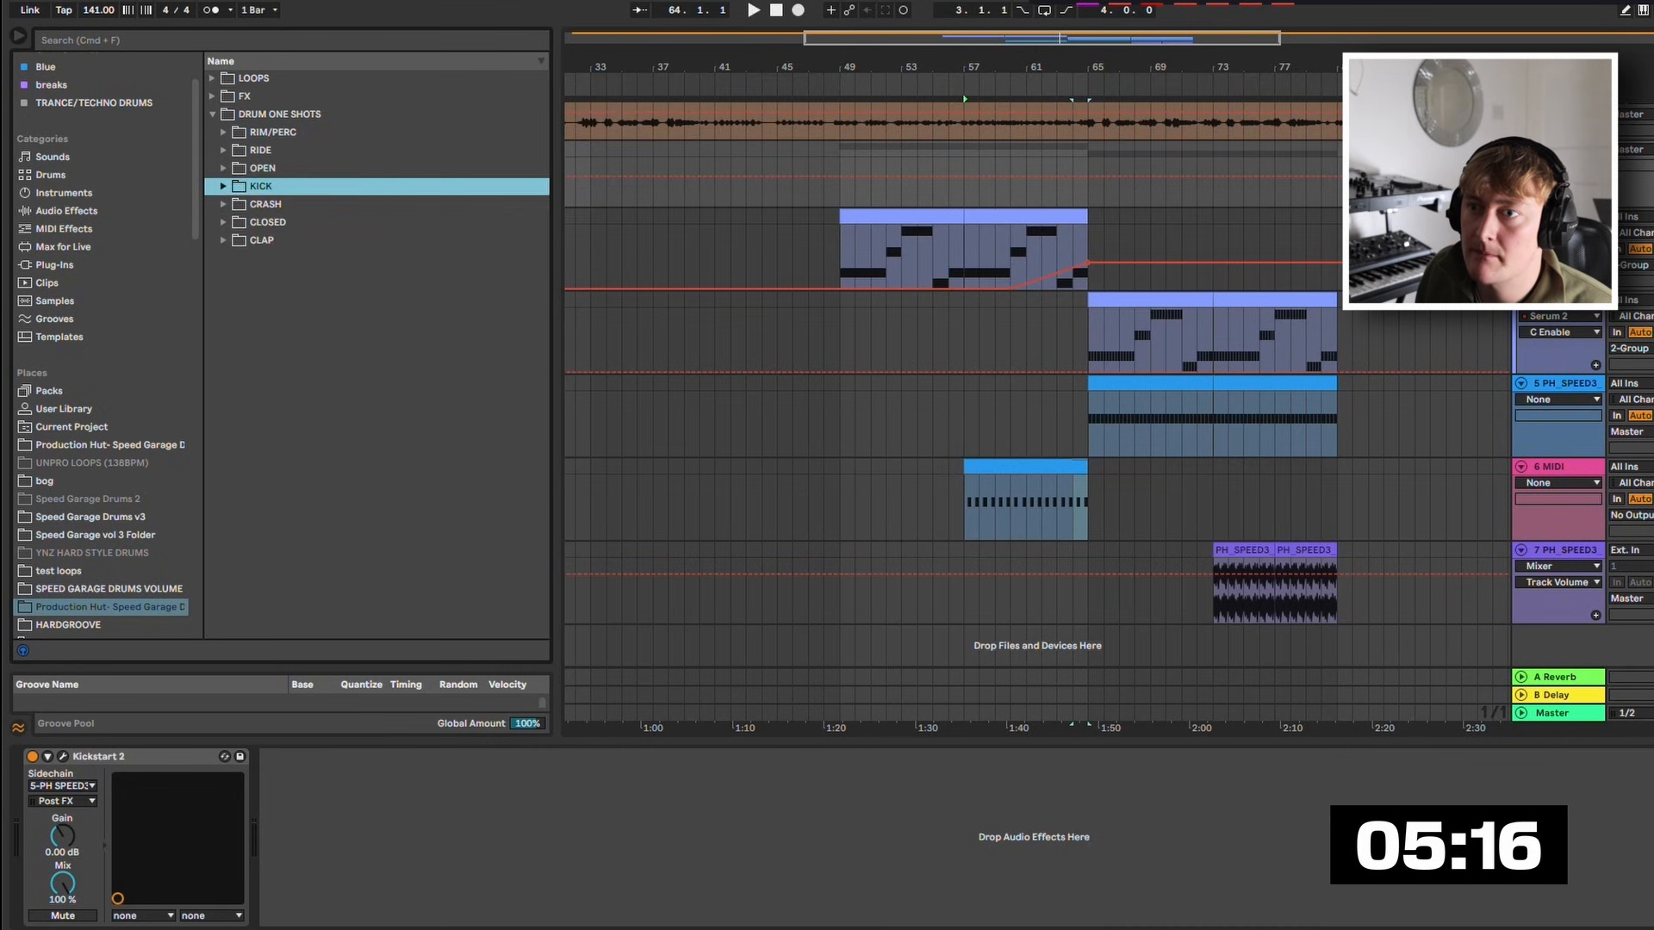
Audition the clap samples and load PH_SPEED3_CLAP 18.wav onto the new MIDI track.
{"action": "key", "text": "Down"}
{"action": "key", "text": "Down"}
{"action": "key", "text": "Down"}
{"action": "key", "text": "Right"}
{"action": "key", "text": "Down"}
{"action": "key", "text": "Down"}
{"action": "key", "text": "Down"}
{"action": "key", "text": "Down"}
{"action": "key", "text": "Down"}
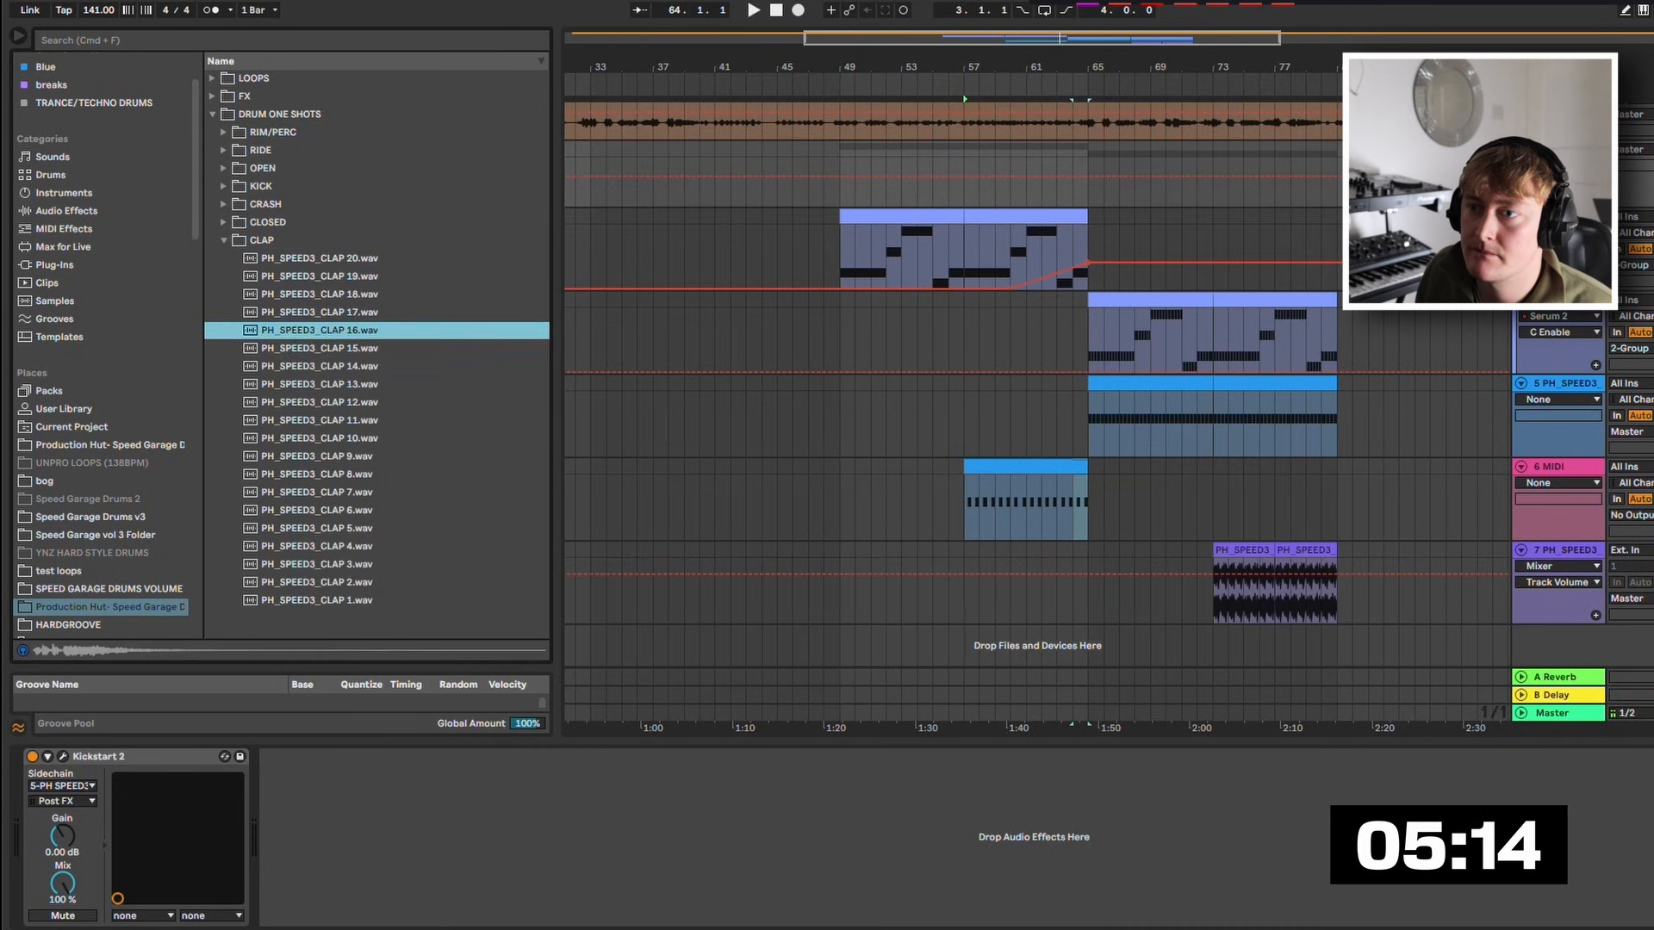
{"action": "key", "text": "Up"}
{"action": "key", "text": "Up"}
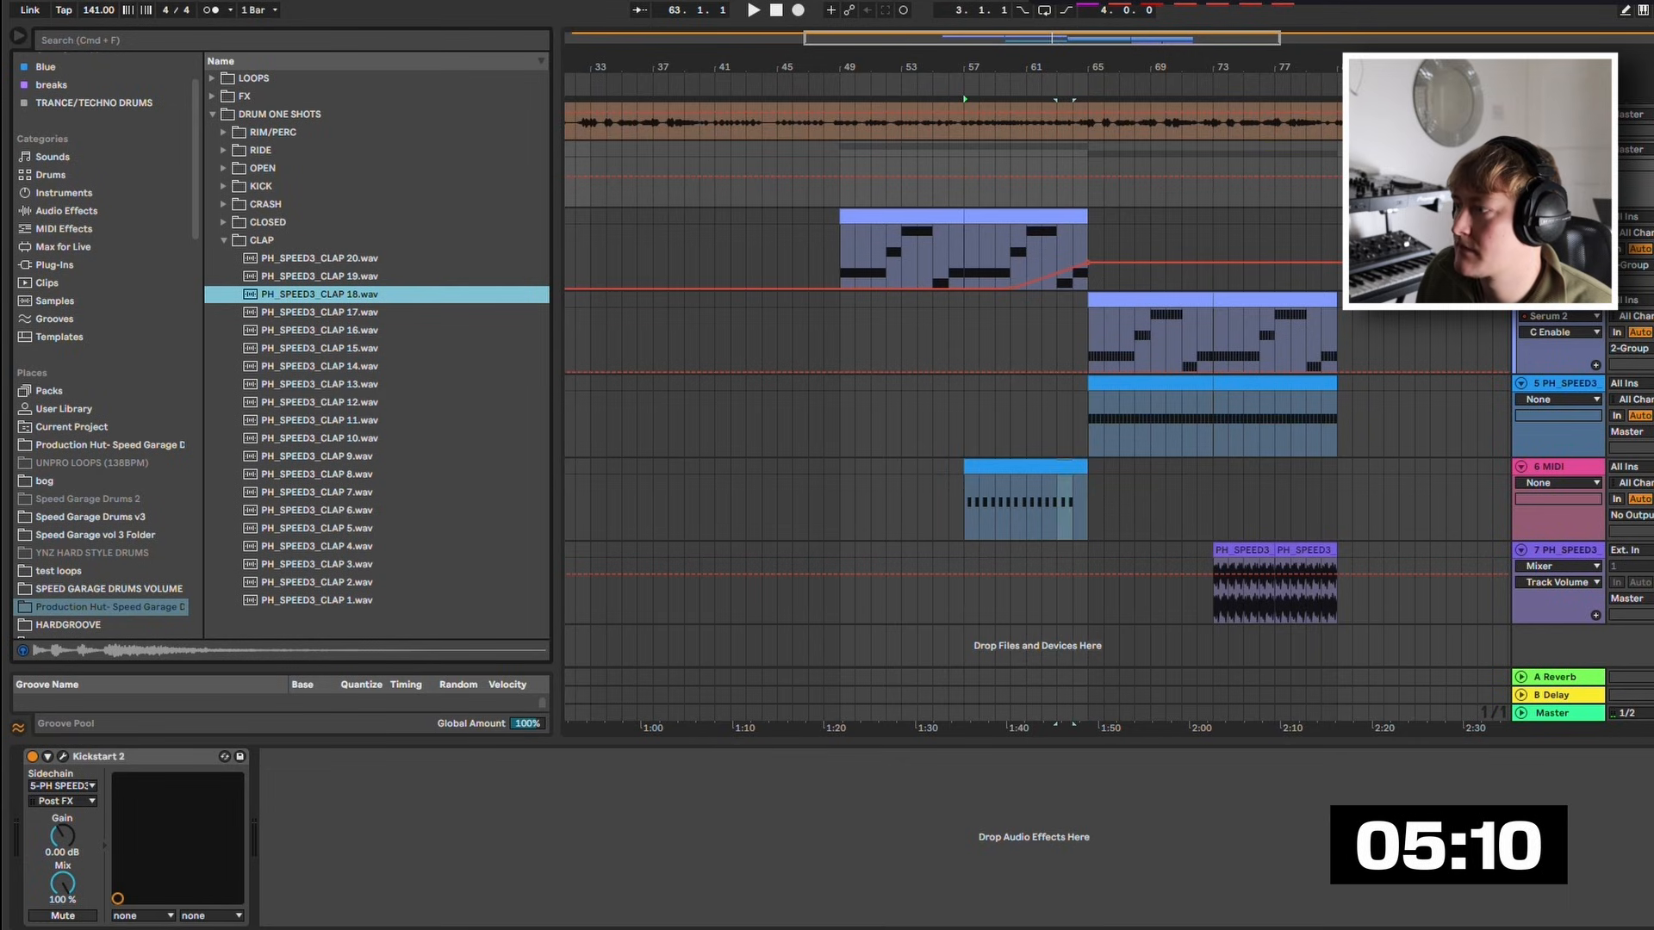
{"action": "key", "text": "Return"}
Play the build-up from bar 59 and add Reverb to the Reese track with 48% Dry/Wet and a 2.76 s decay time.
{"action": "left_click", "coordinate": [995, 255]}
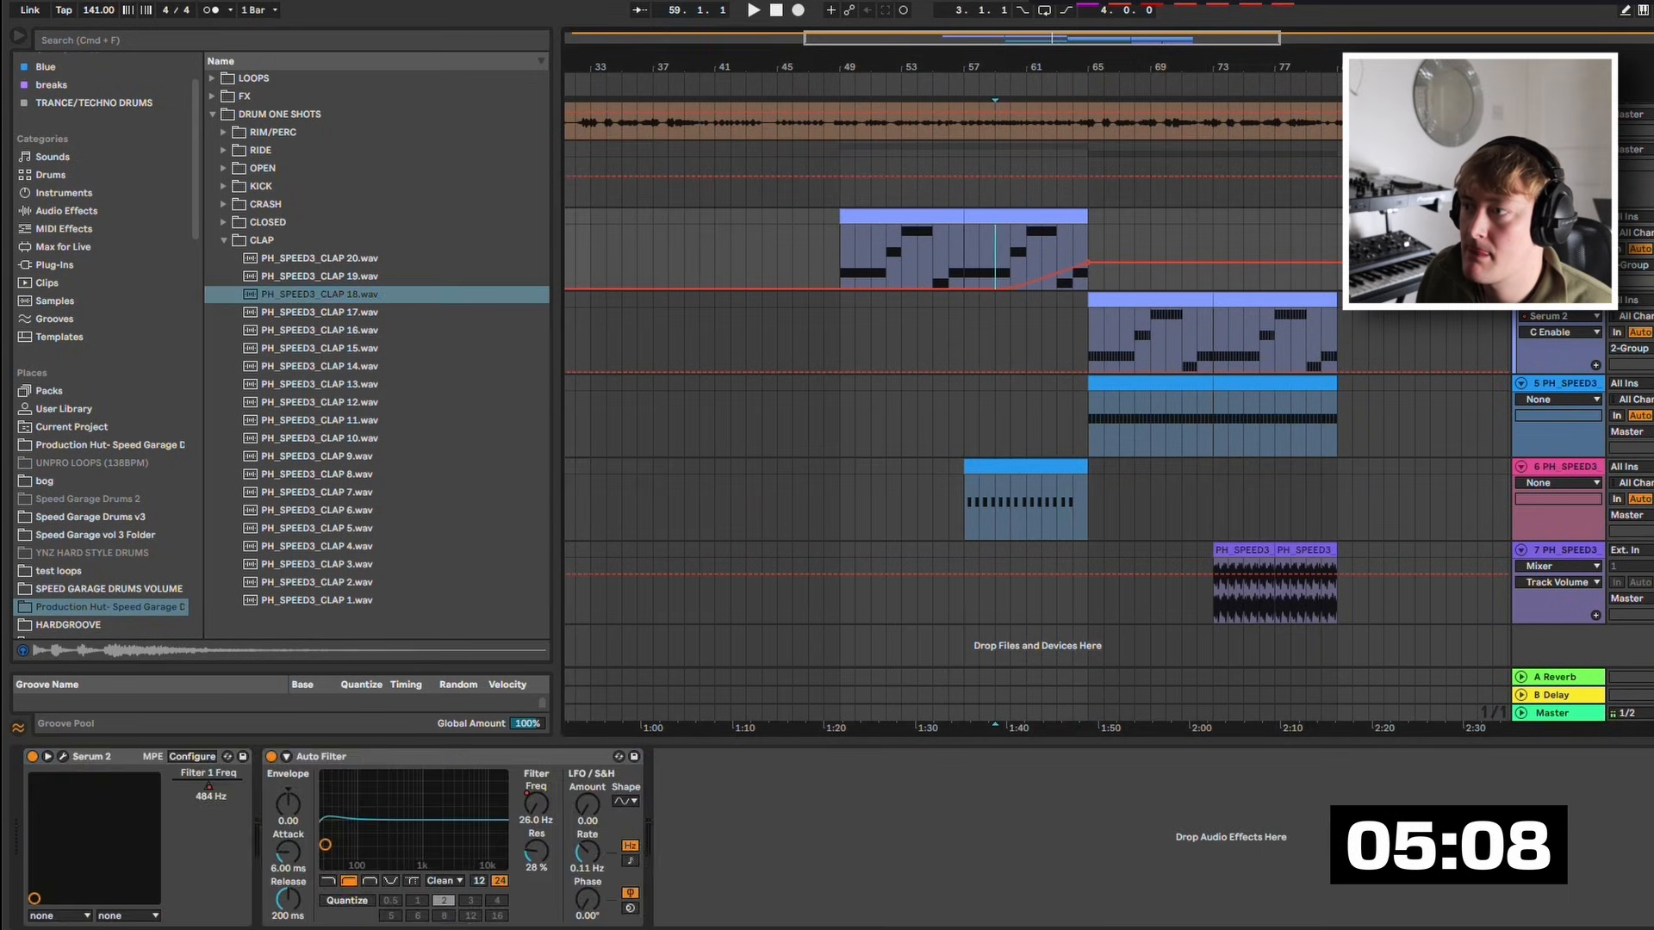
{"action": "key", "text": "space"}
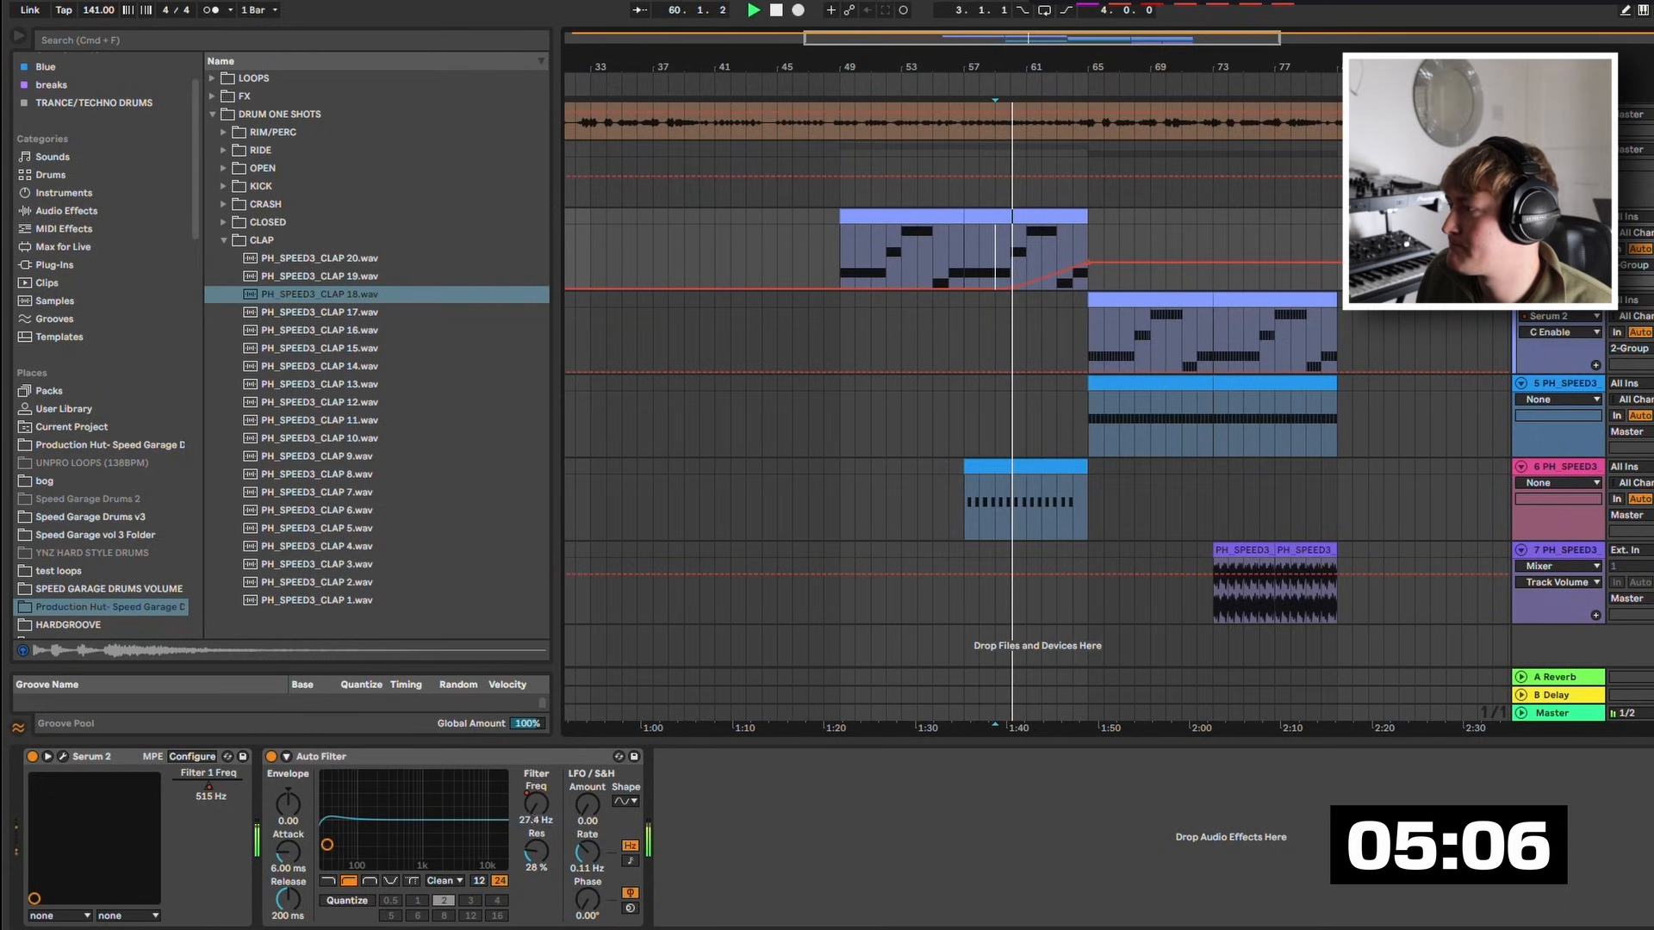
{"action": "key", "text": "super+f"}
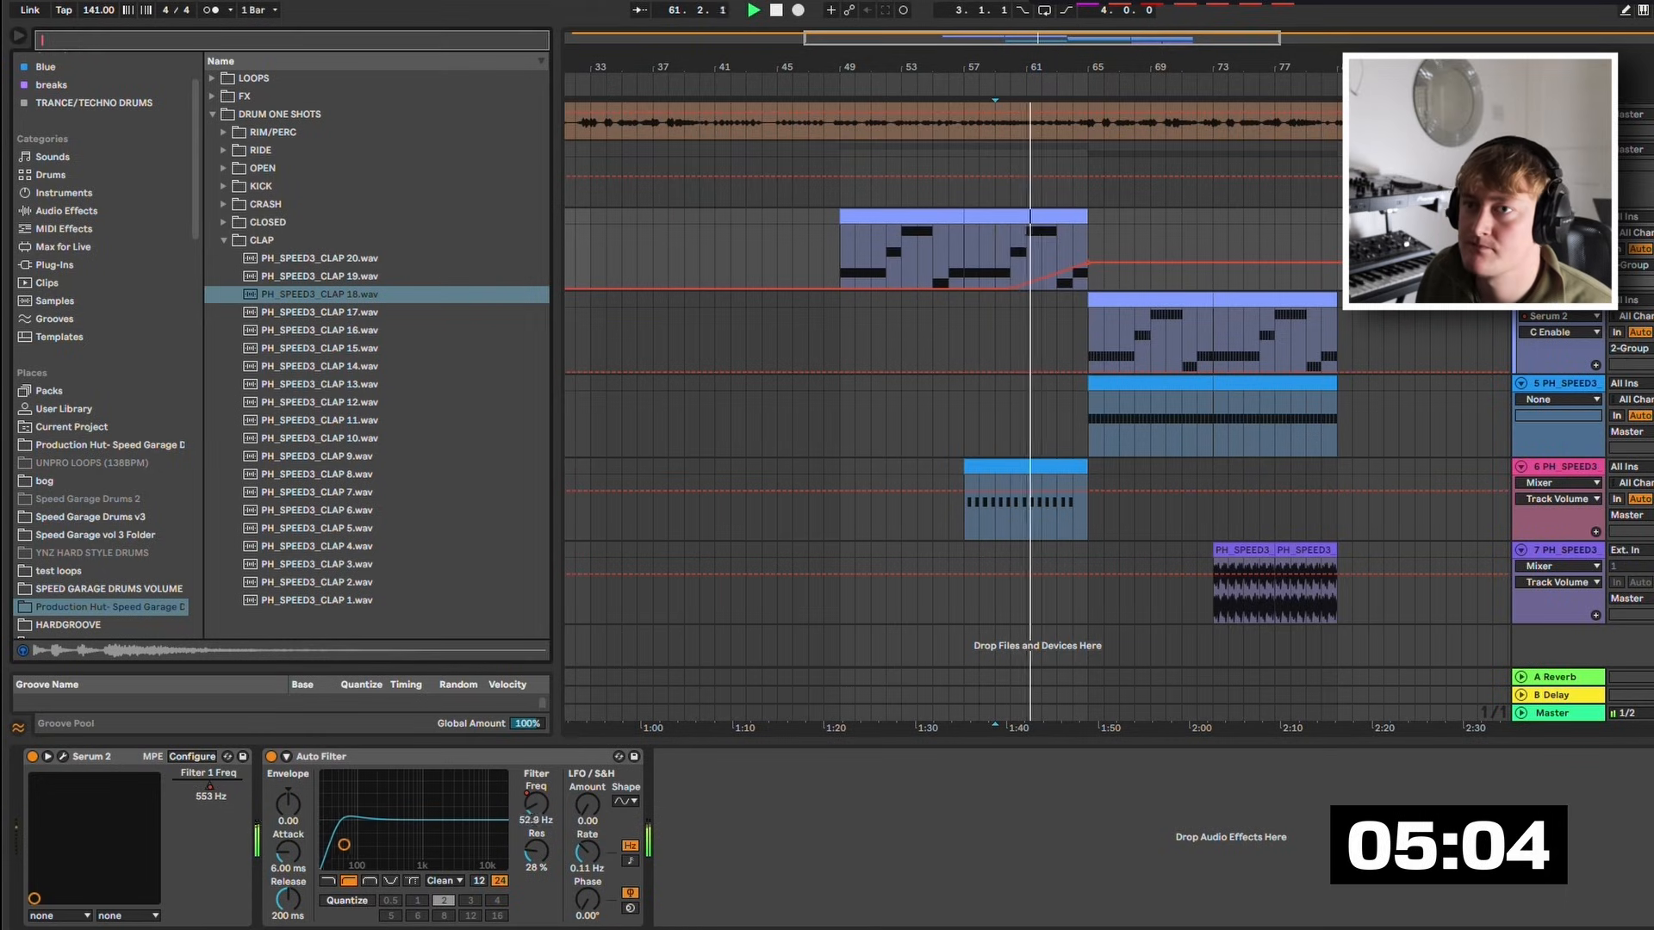
{"action": "type", "text": "re"}
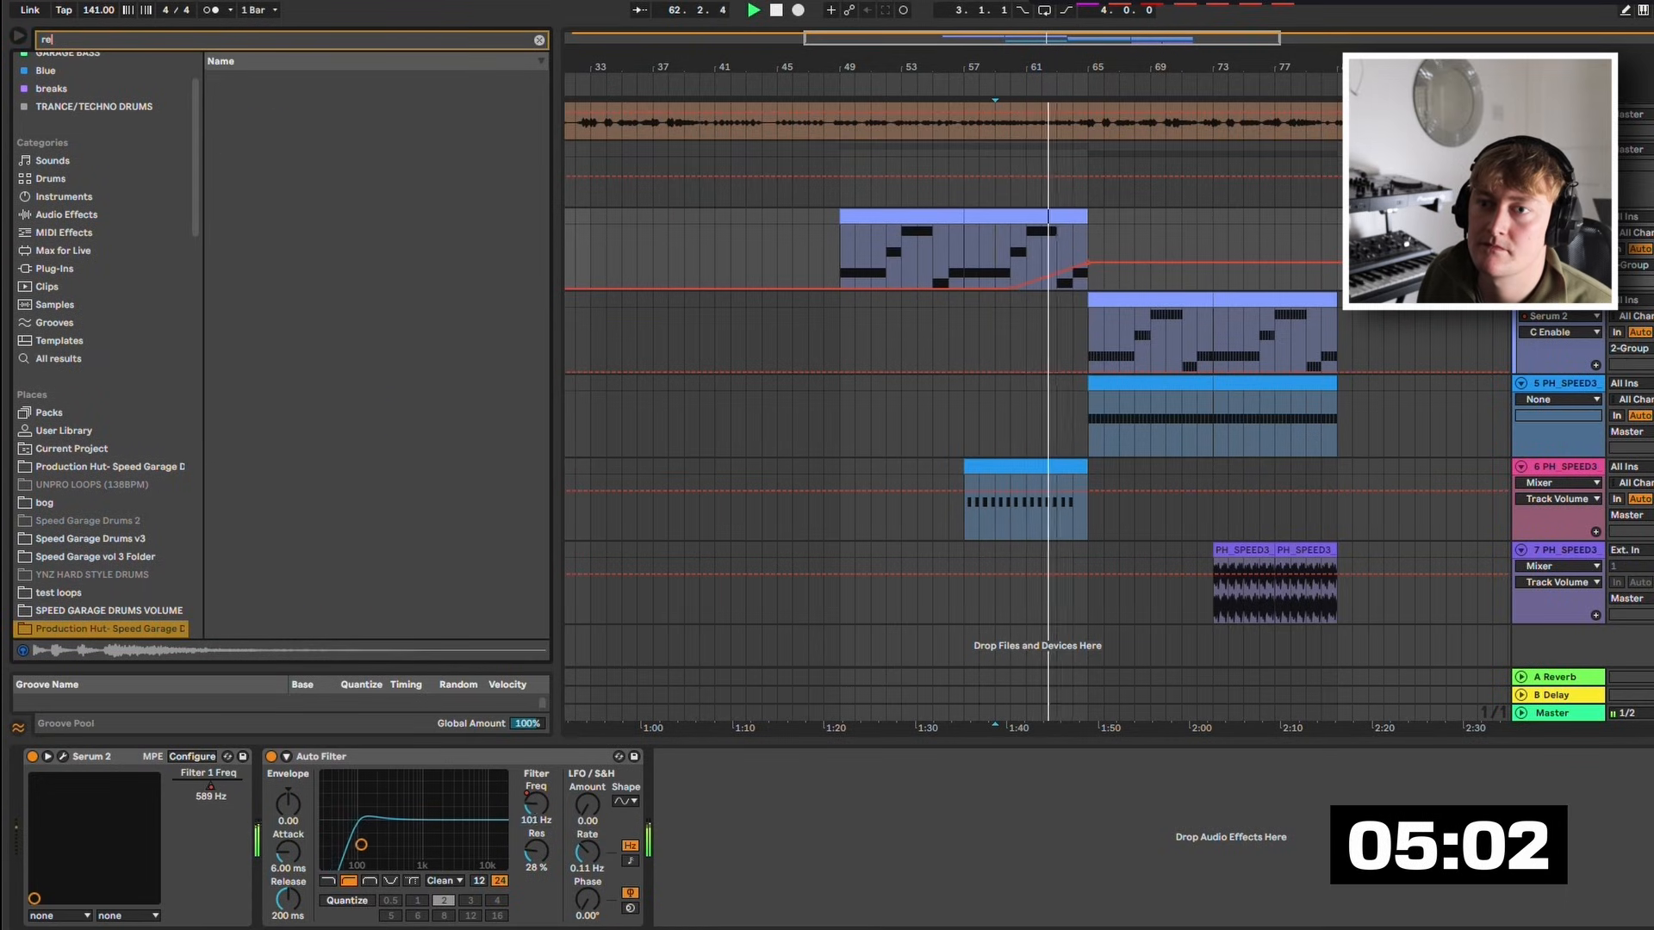
{"action": "left_click", "coordinate": [67, 214]}
{"action": "left_click", "coordinate": [255, 420]}
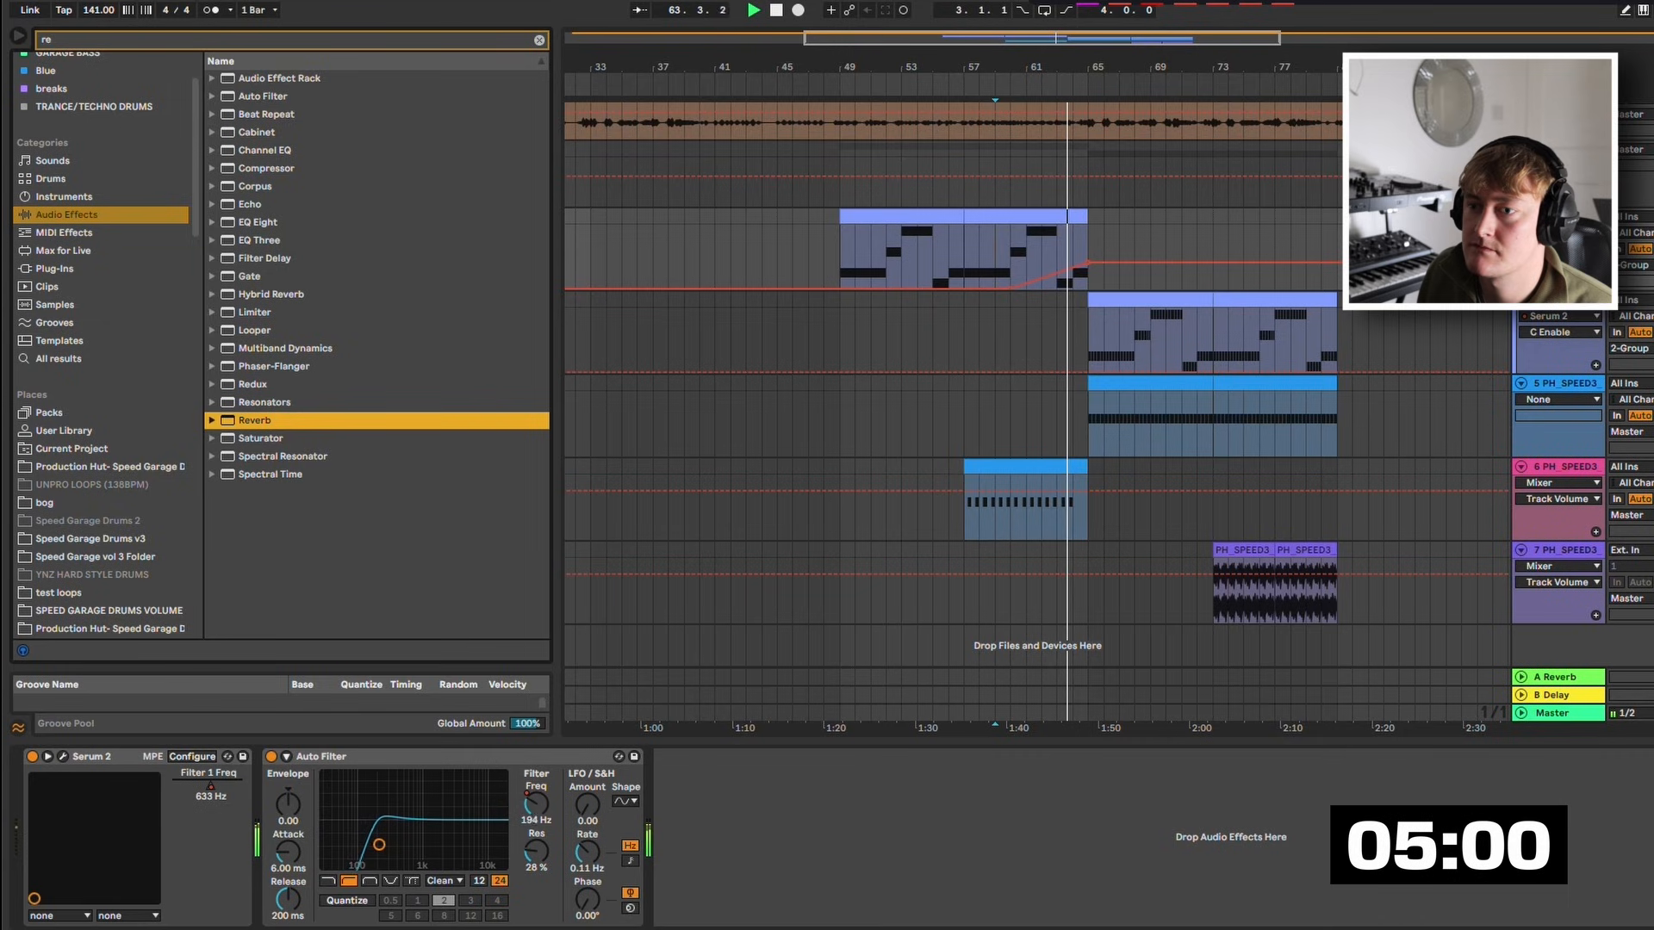
{"action": "key", "text": "Return"}
{"action": "left_click_drag", "start_coordinate": [1097, 902], "coordinate": [1097, 911]}
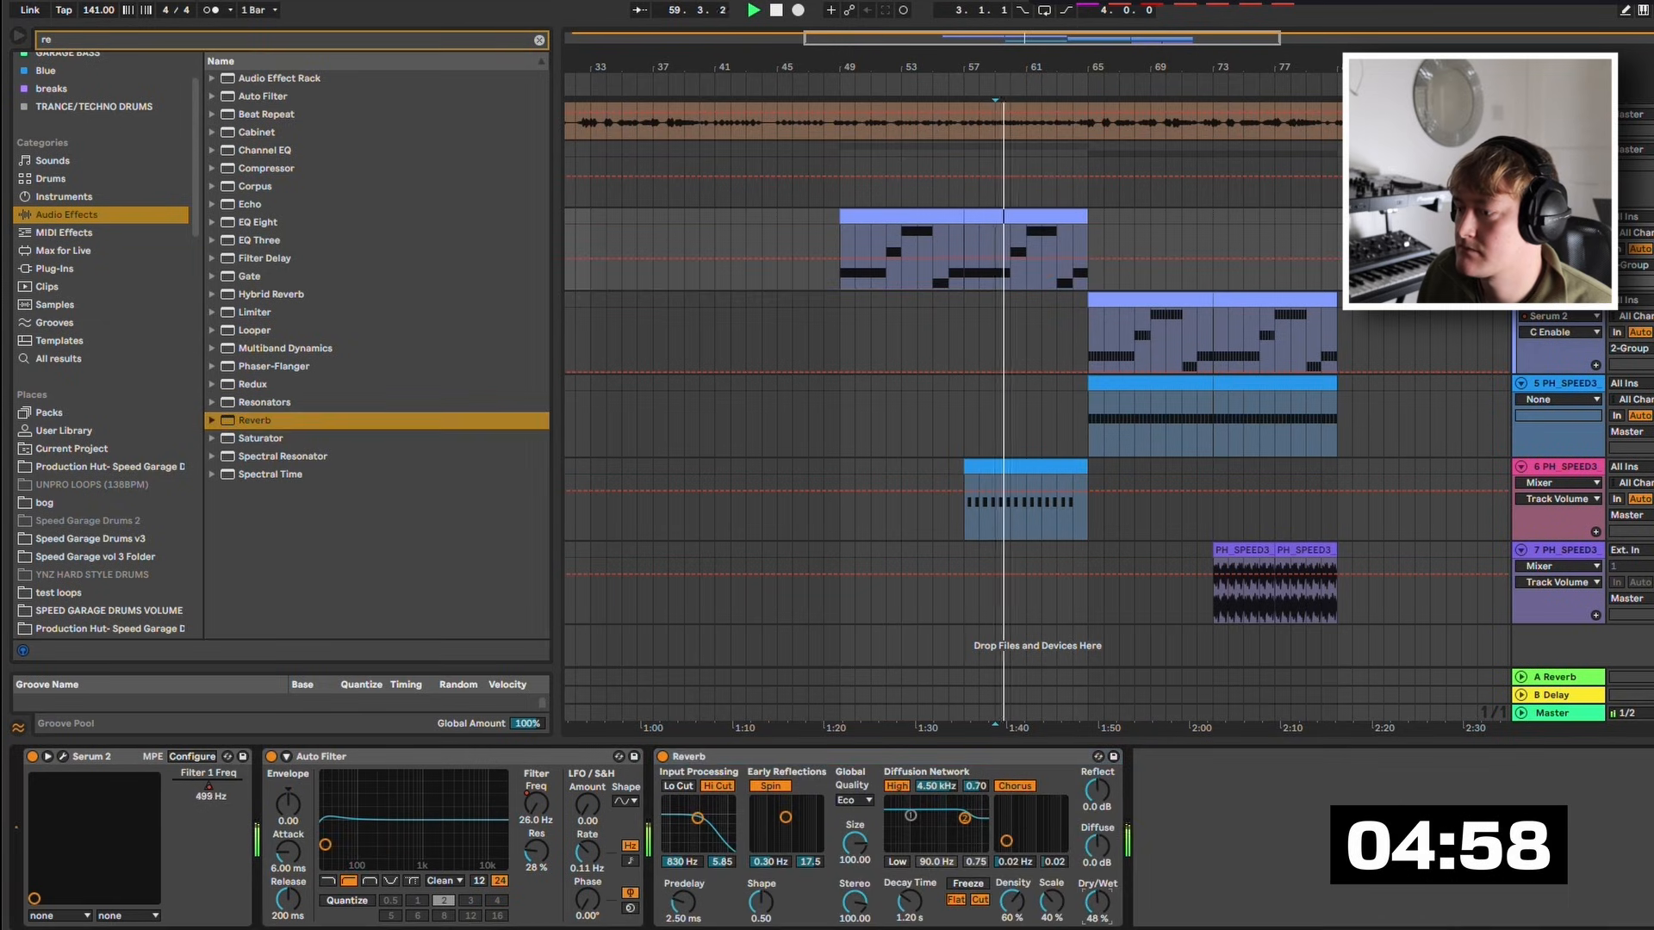
{"action": "left_click_drag", "start_coordinate": [908, 902], "coordinate": [909, 891]}
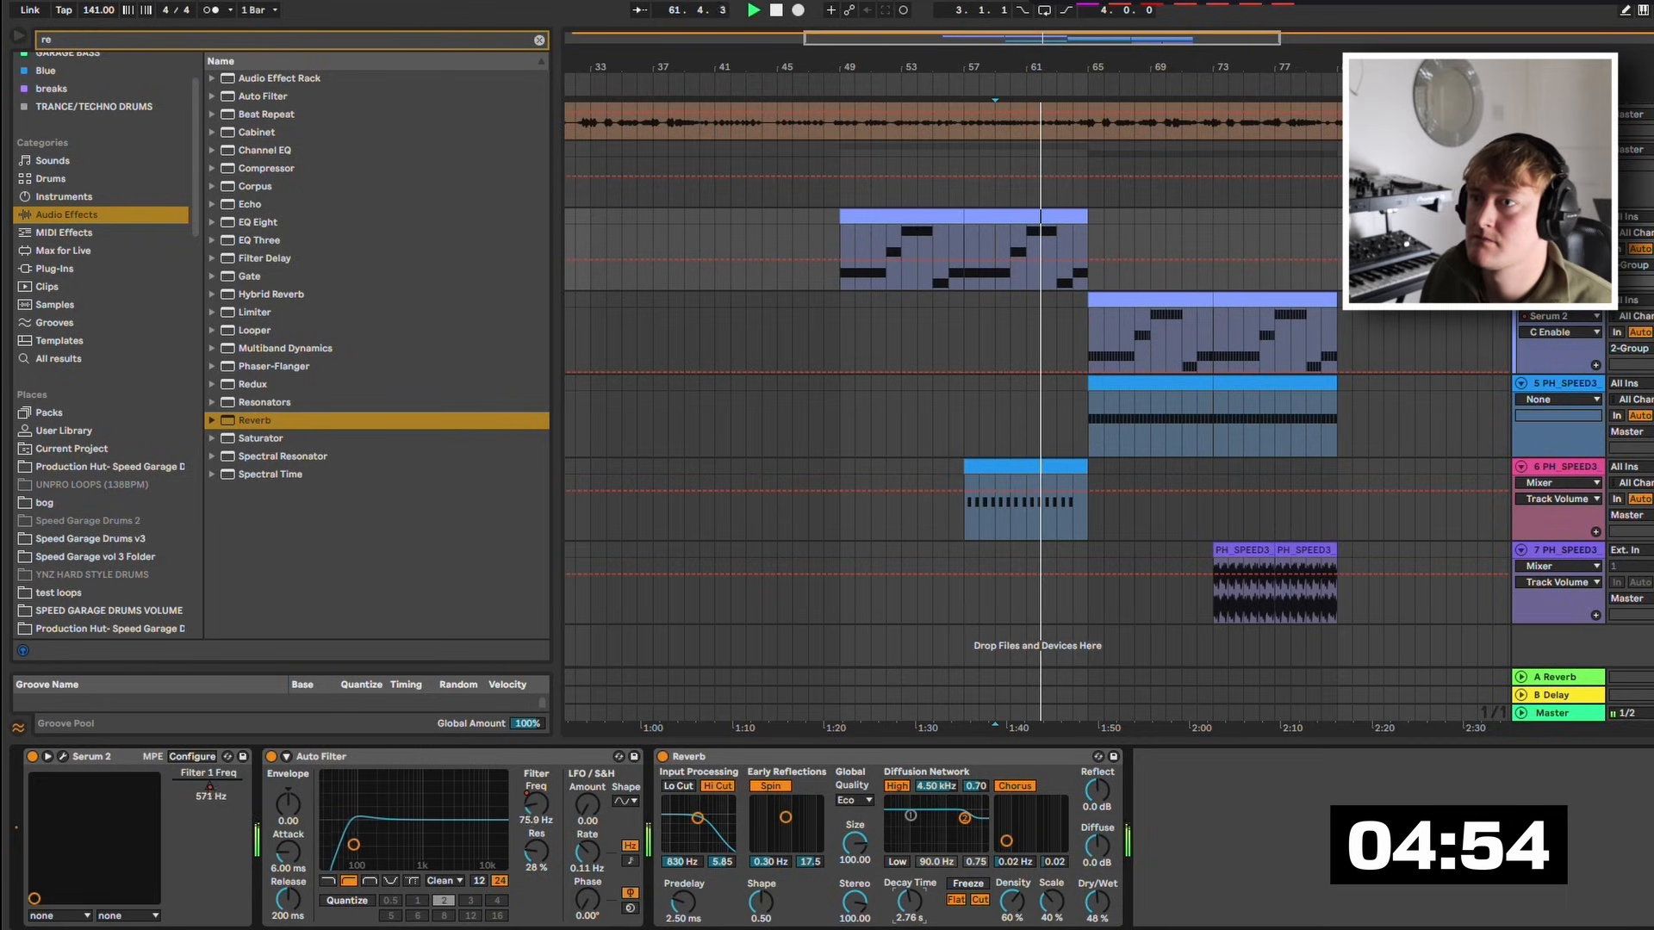
Clear the search, look through the speed garage sample folders and audition further claps in the PH_SPEED3 pack.
{"action": "key", "text": "BackSpace"}
{"action": "key", "text": "BackSpace"}
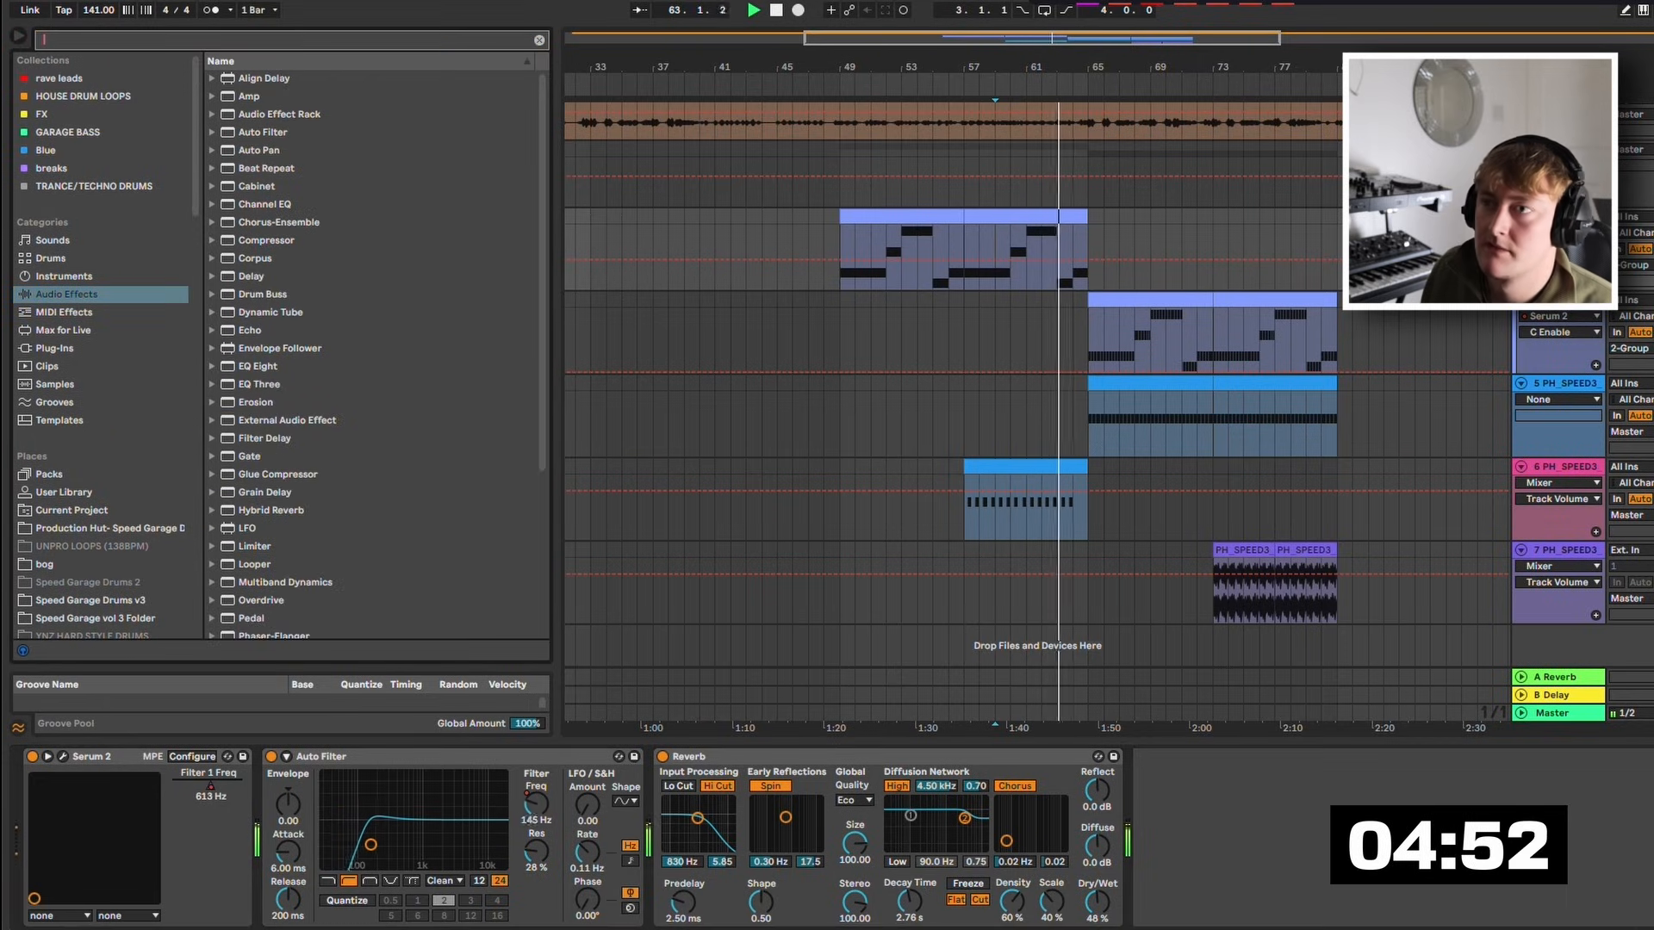
{"action": "left_click", "coordinate": [91, 601]}
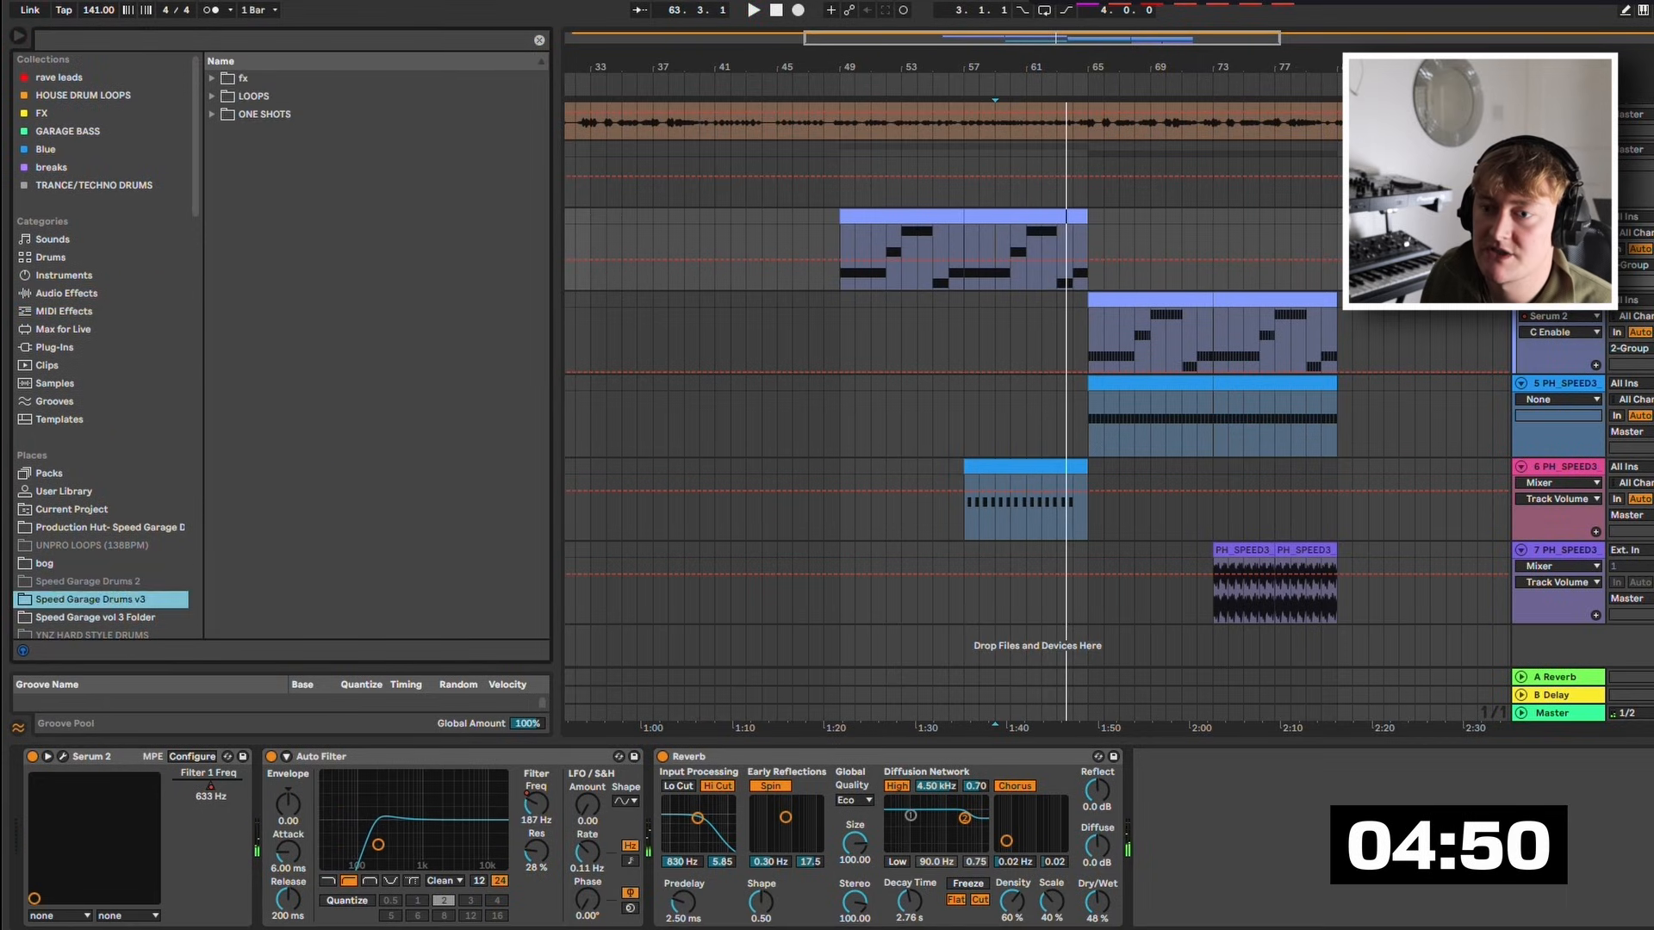
{"action": "left_click", "coordinate": [95, 618]}
{"action": "scroll", "coordinate": [95, 603], "scroll_direction": "down", "scroll_amount": 2}
{"action": "left_click", "coordinate": [108, 591]}
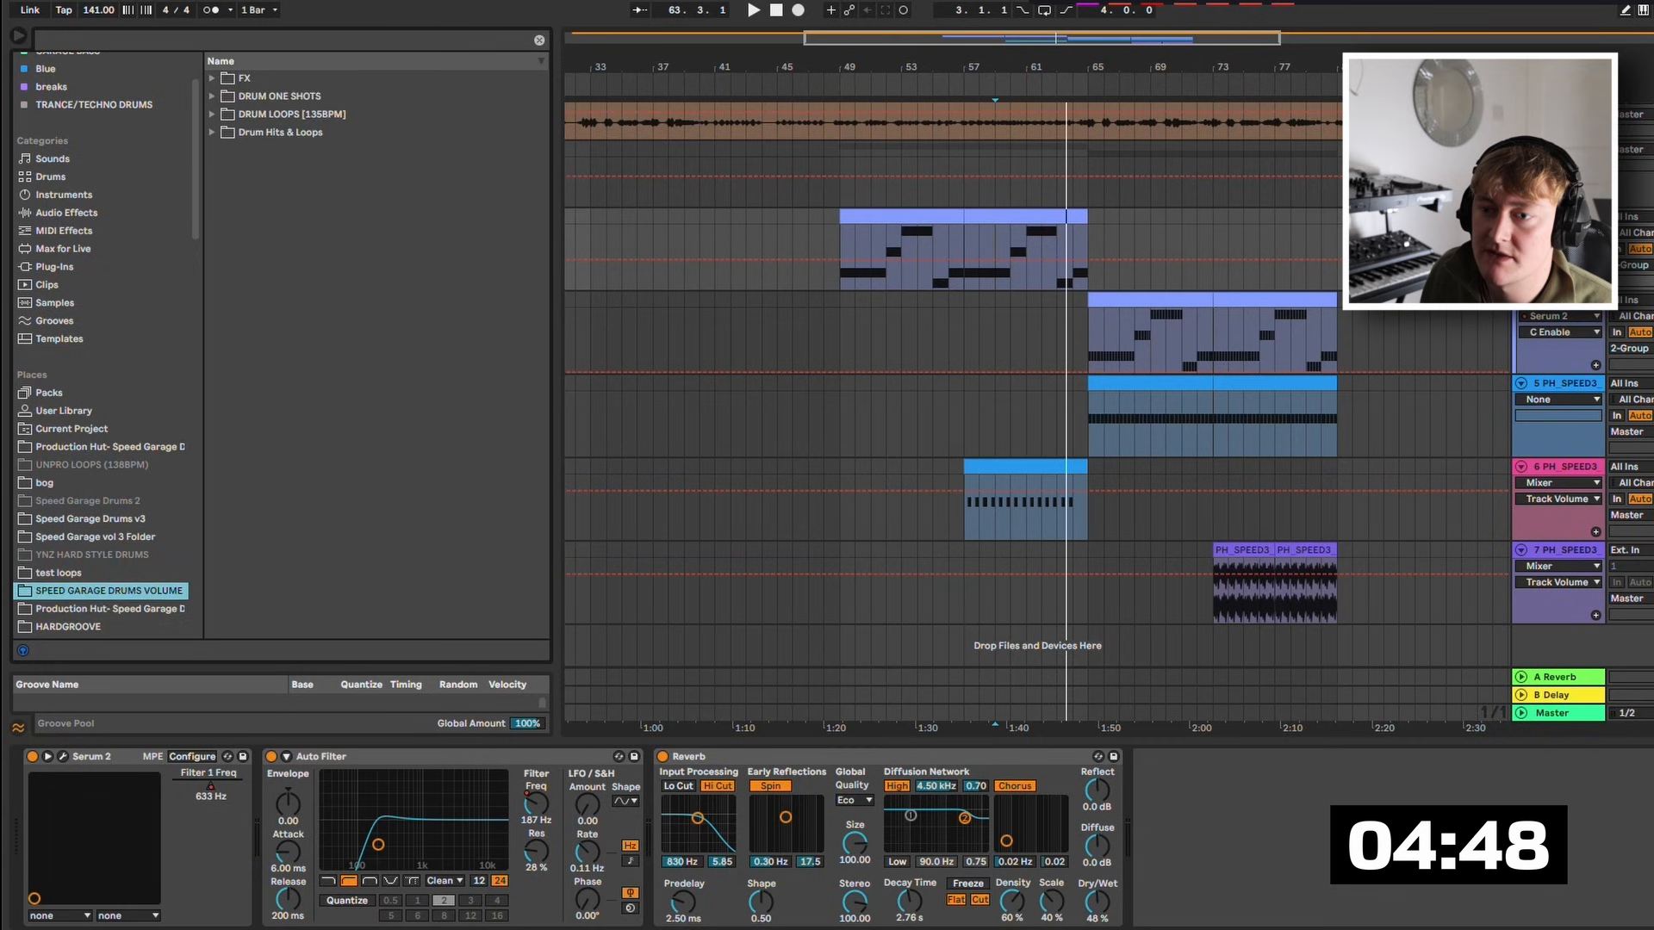
{"action": "left_click", "coordinate": [109, 609]}
{"action": "left_click", "coordinate": [319, 349]}
{"action": "left_click", "coordinate": [319, 420]}
{"action": "left_click", "coordinate": [317, 456]}
{"action": "left_click", "coordinate": [317, 528]}
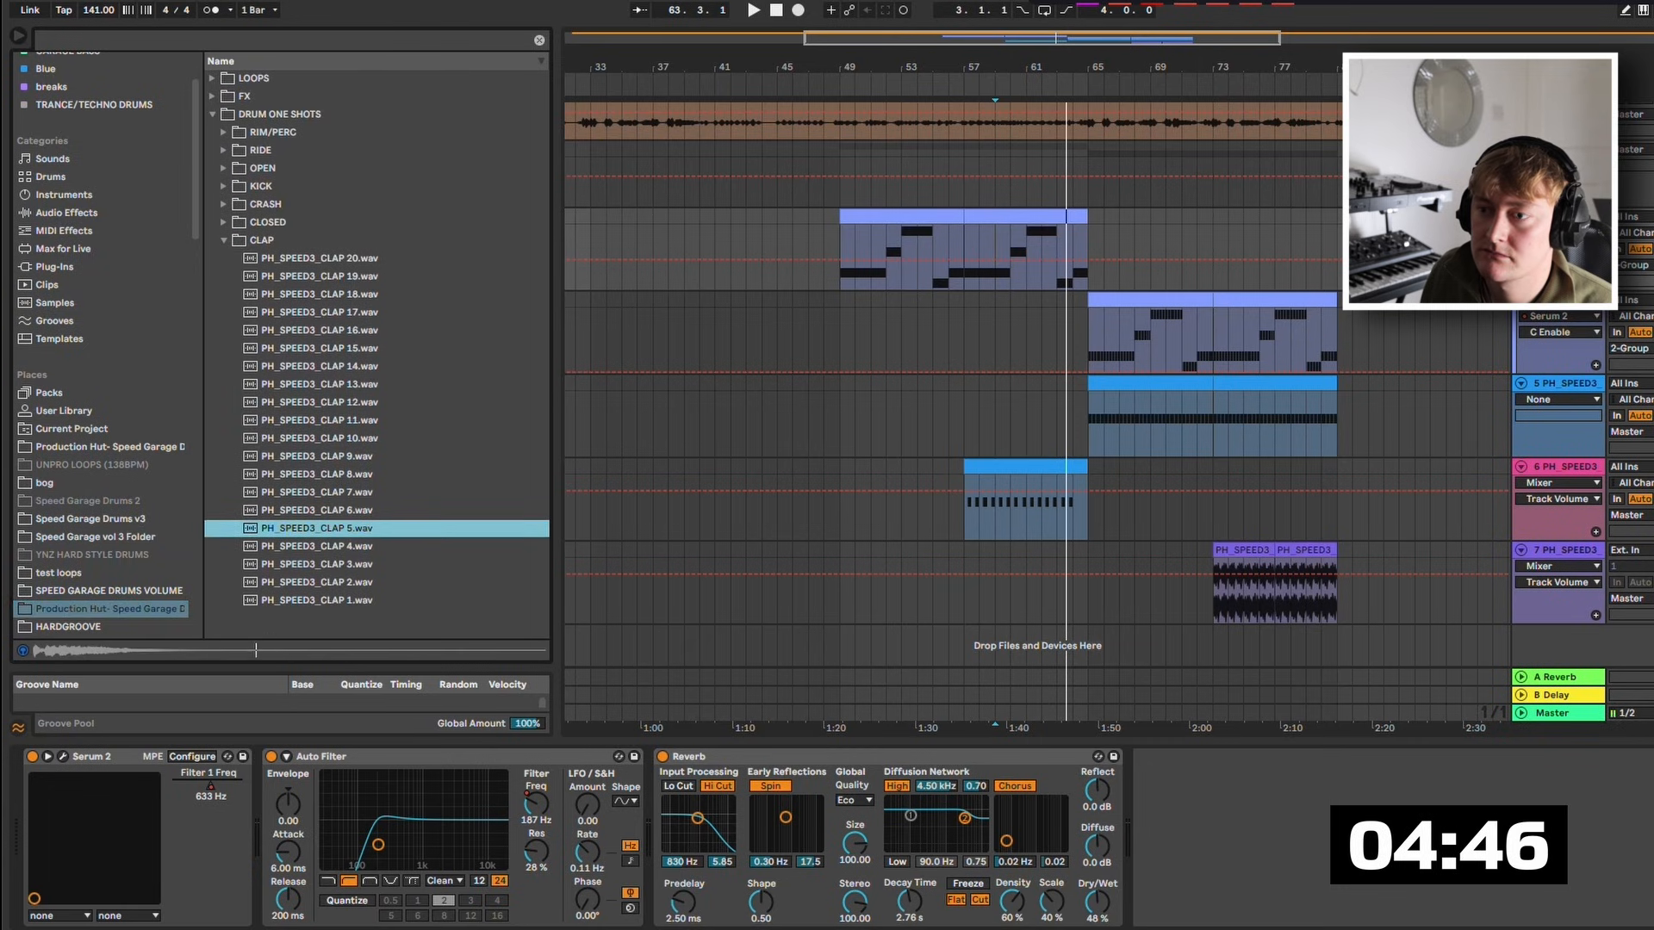
Try loading PH_SPEED3_CLAP 5.wav onto the Reese track and undo the load.
{"action": "left_click", "coordinate": [317, 547]}
{"action": "double_click", "coordinate": [317, 528]}
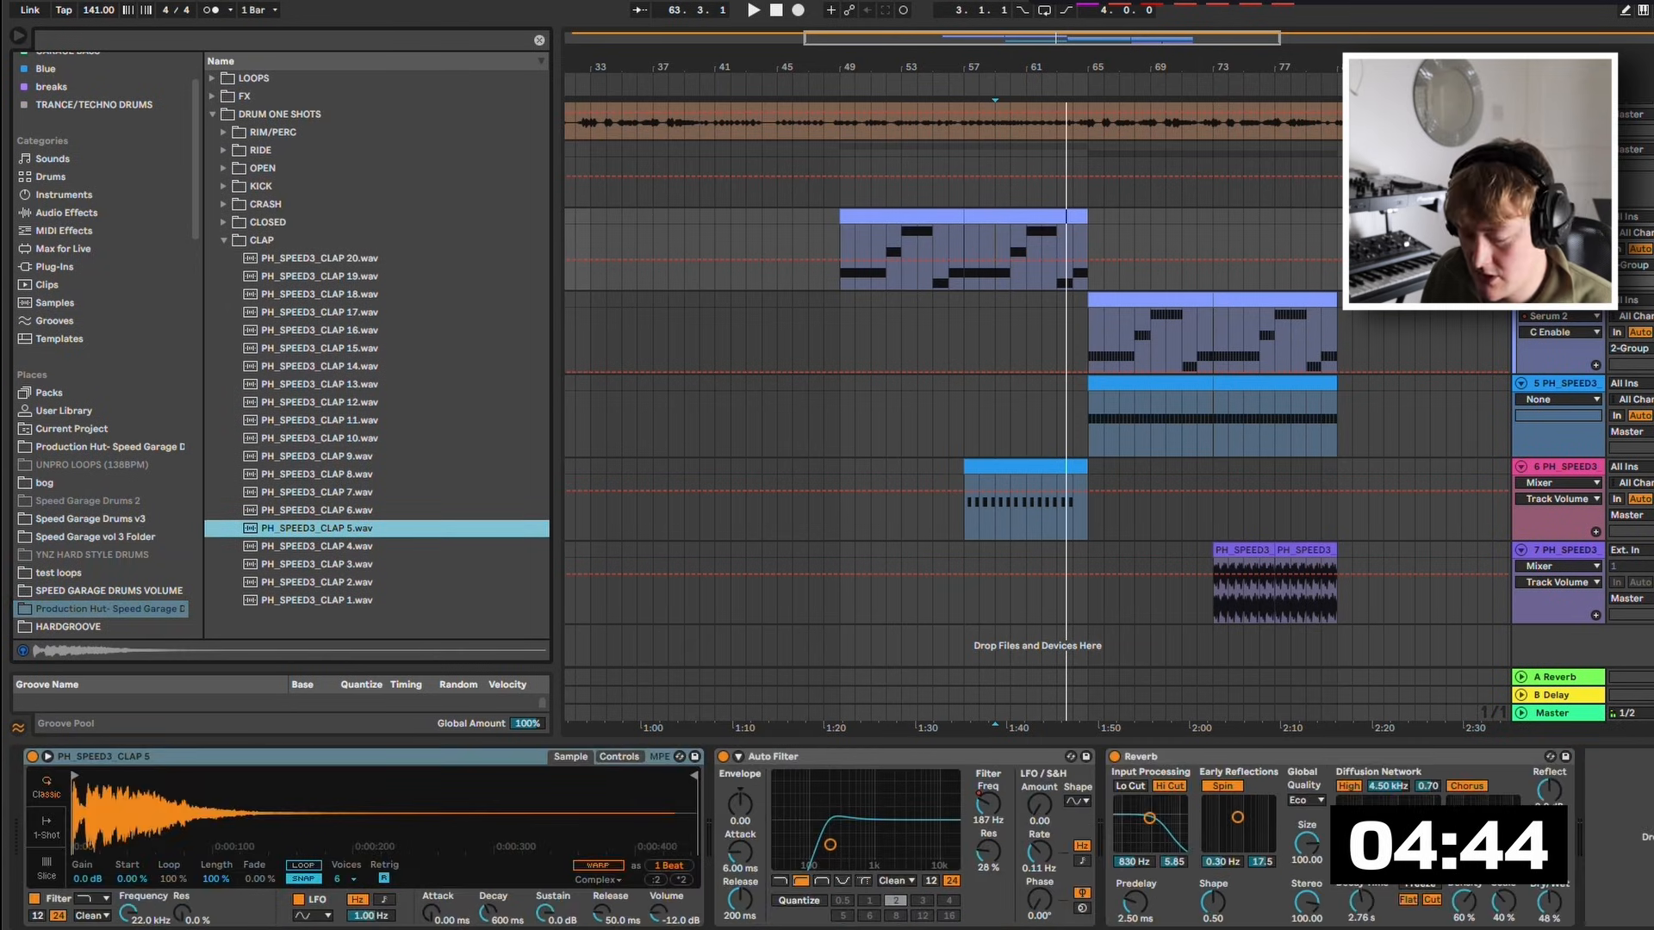
{"action": "key", "text": "ctrl+z"}
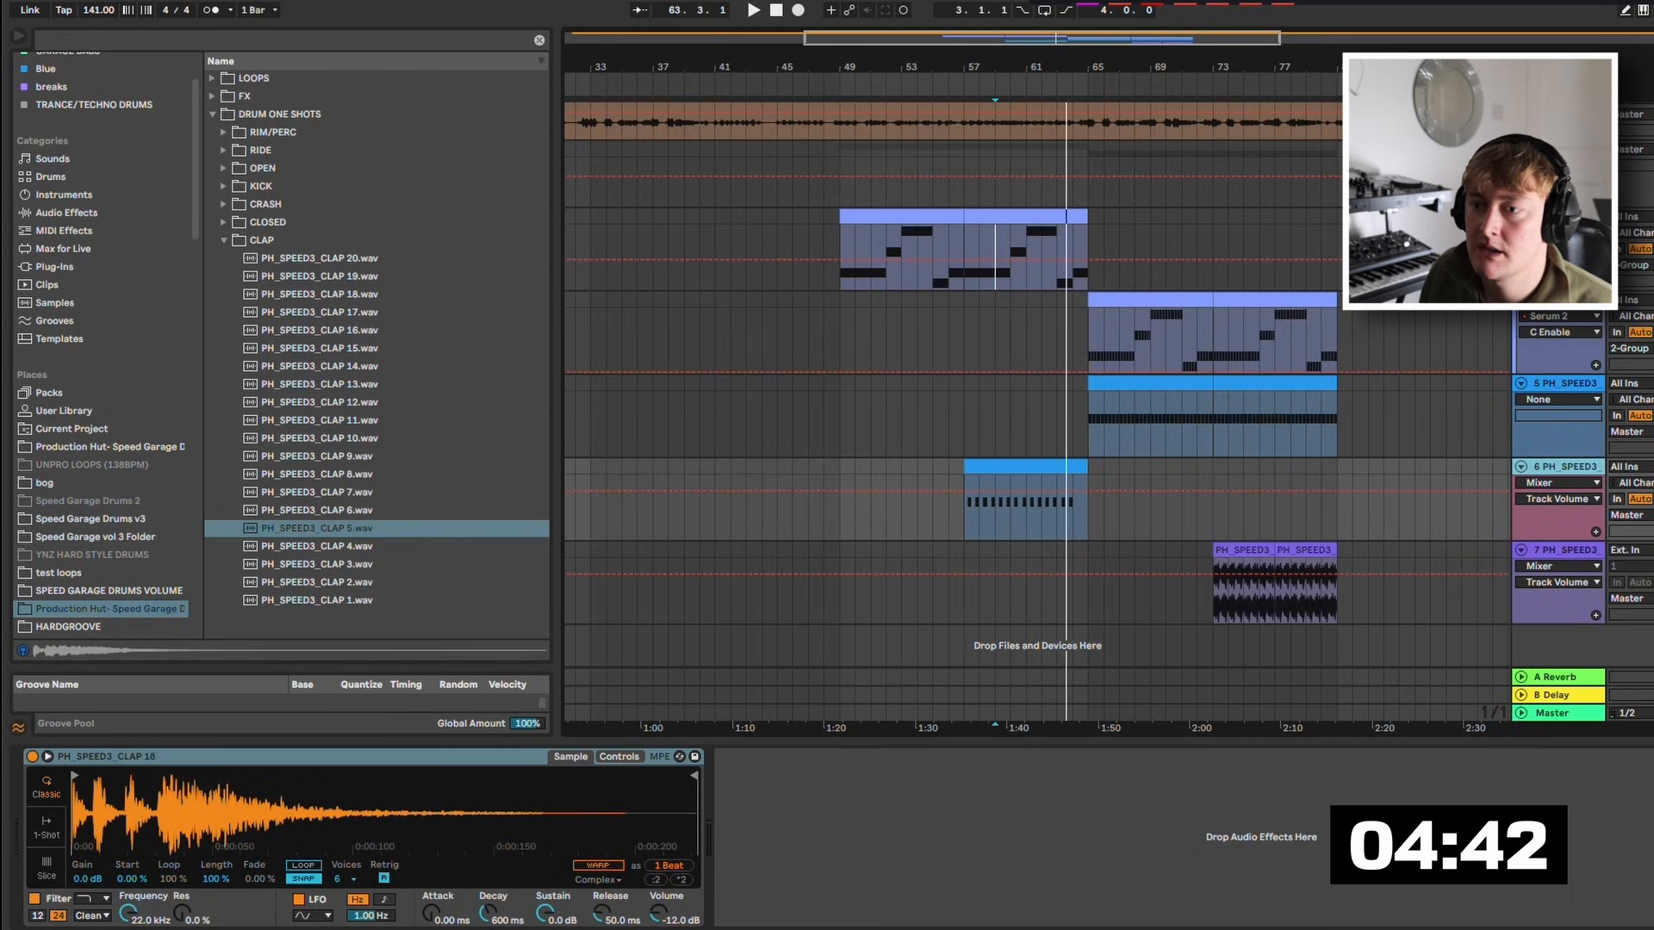
Try PH_SPEED3_CLAP 5.wav in the clap track's sampler, replace it with PH_SPEED3_CLAP 1.wav and slightly raise the track's volume.
{"action": "double_click", "coordinate": [317, 528]}
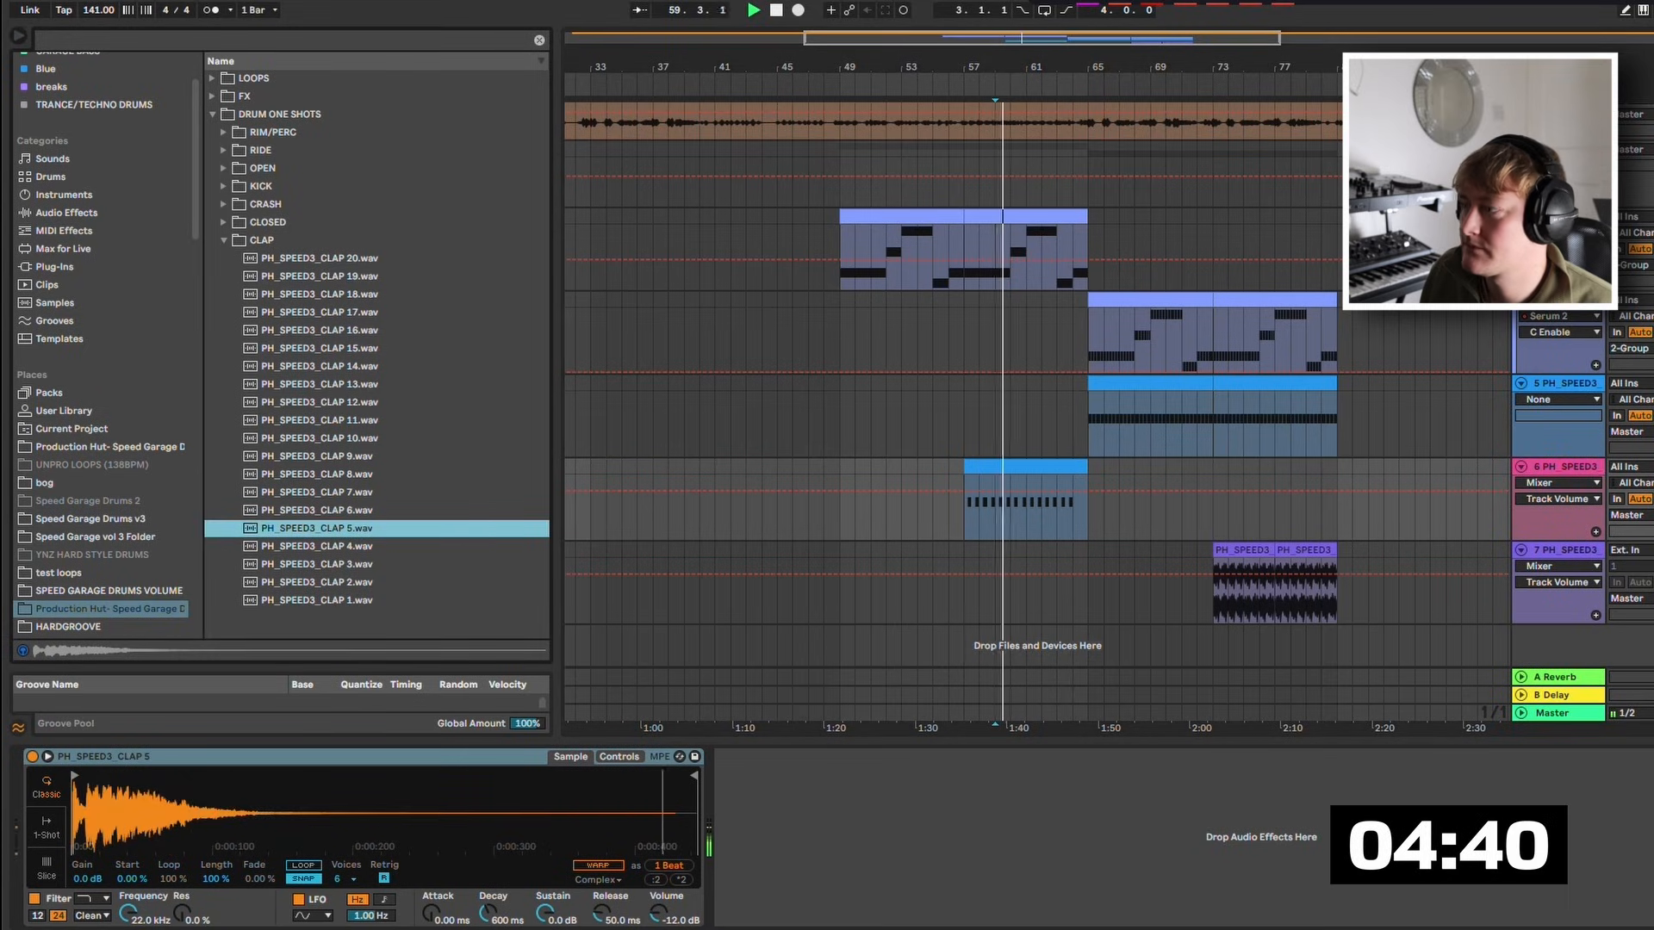
{"action": "key", "text": "space"}
{"action": "left_click", "coordinate": [317, 582]}
{"action": "left_click", "coordinate": [317, 564]}
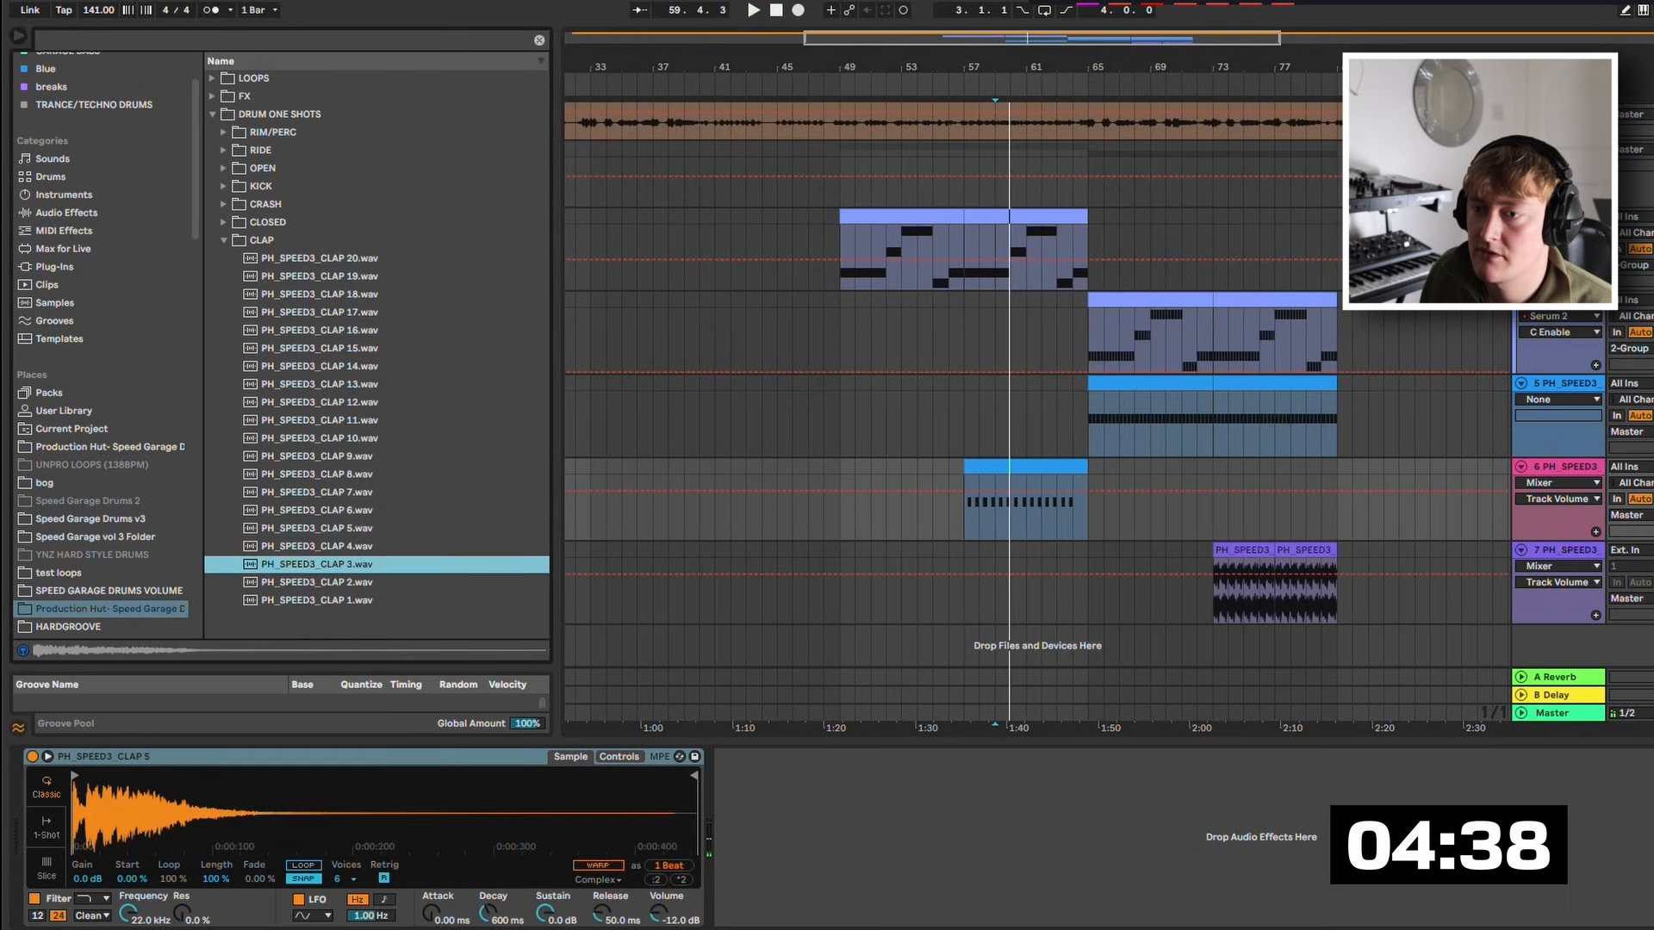
{"action": "double_click", "coordinate": [317, 600]}
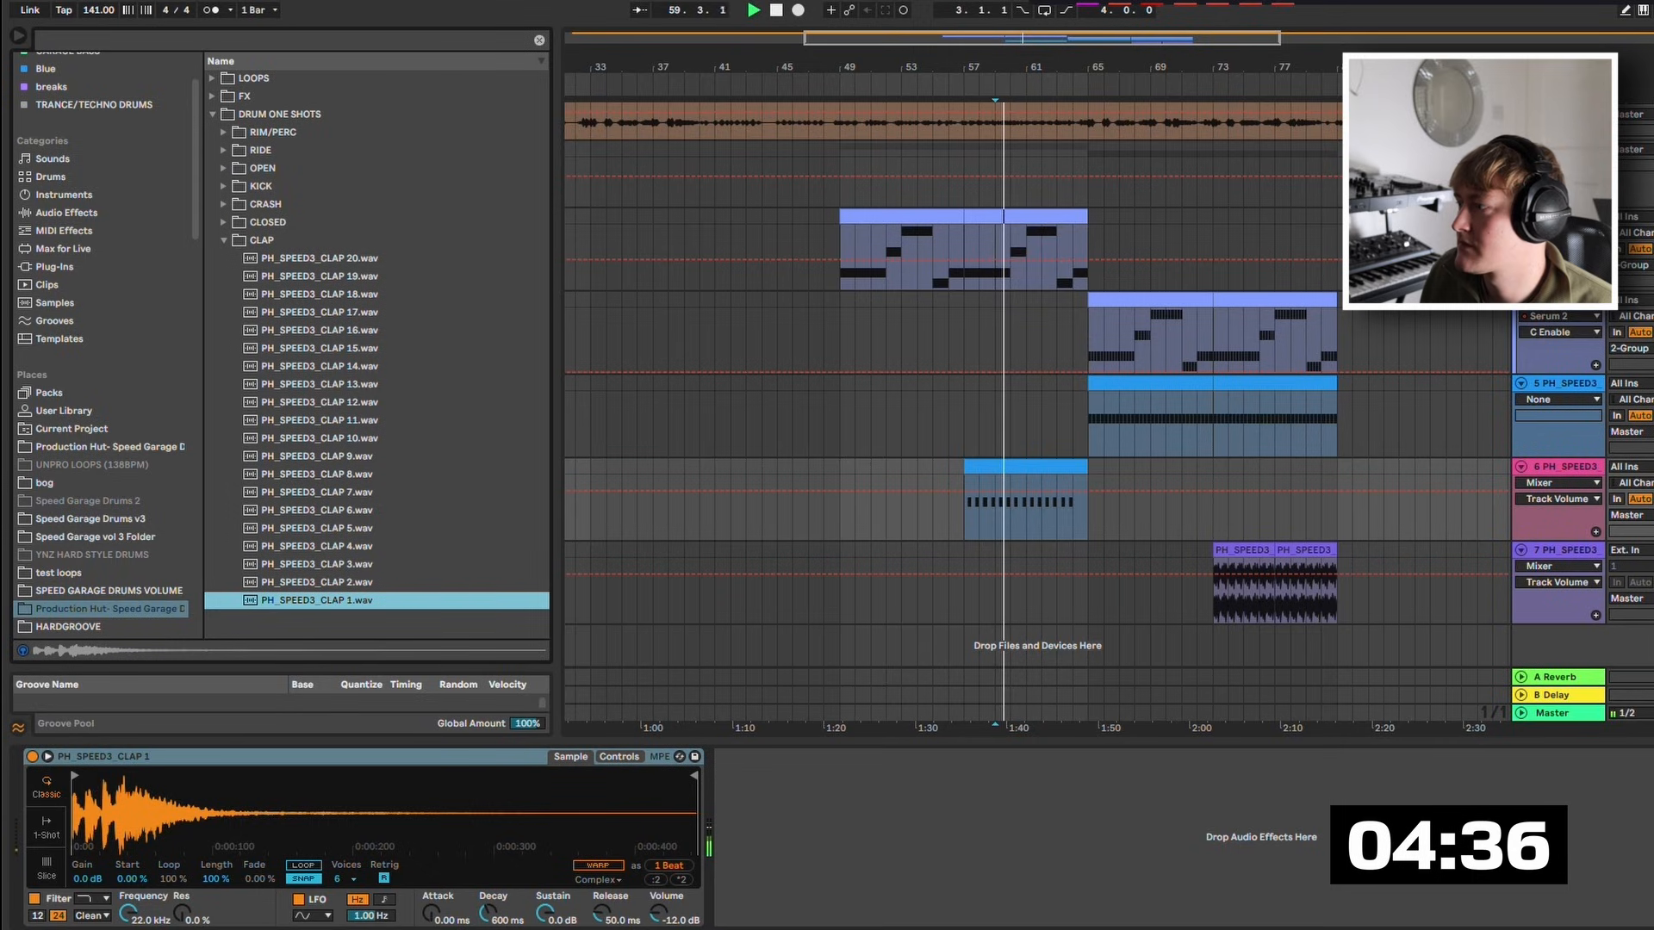
{"action": "left_click_drag", "start_coordinate": [1651, 483], "coordinate": [1651, 479]}
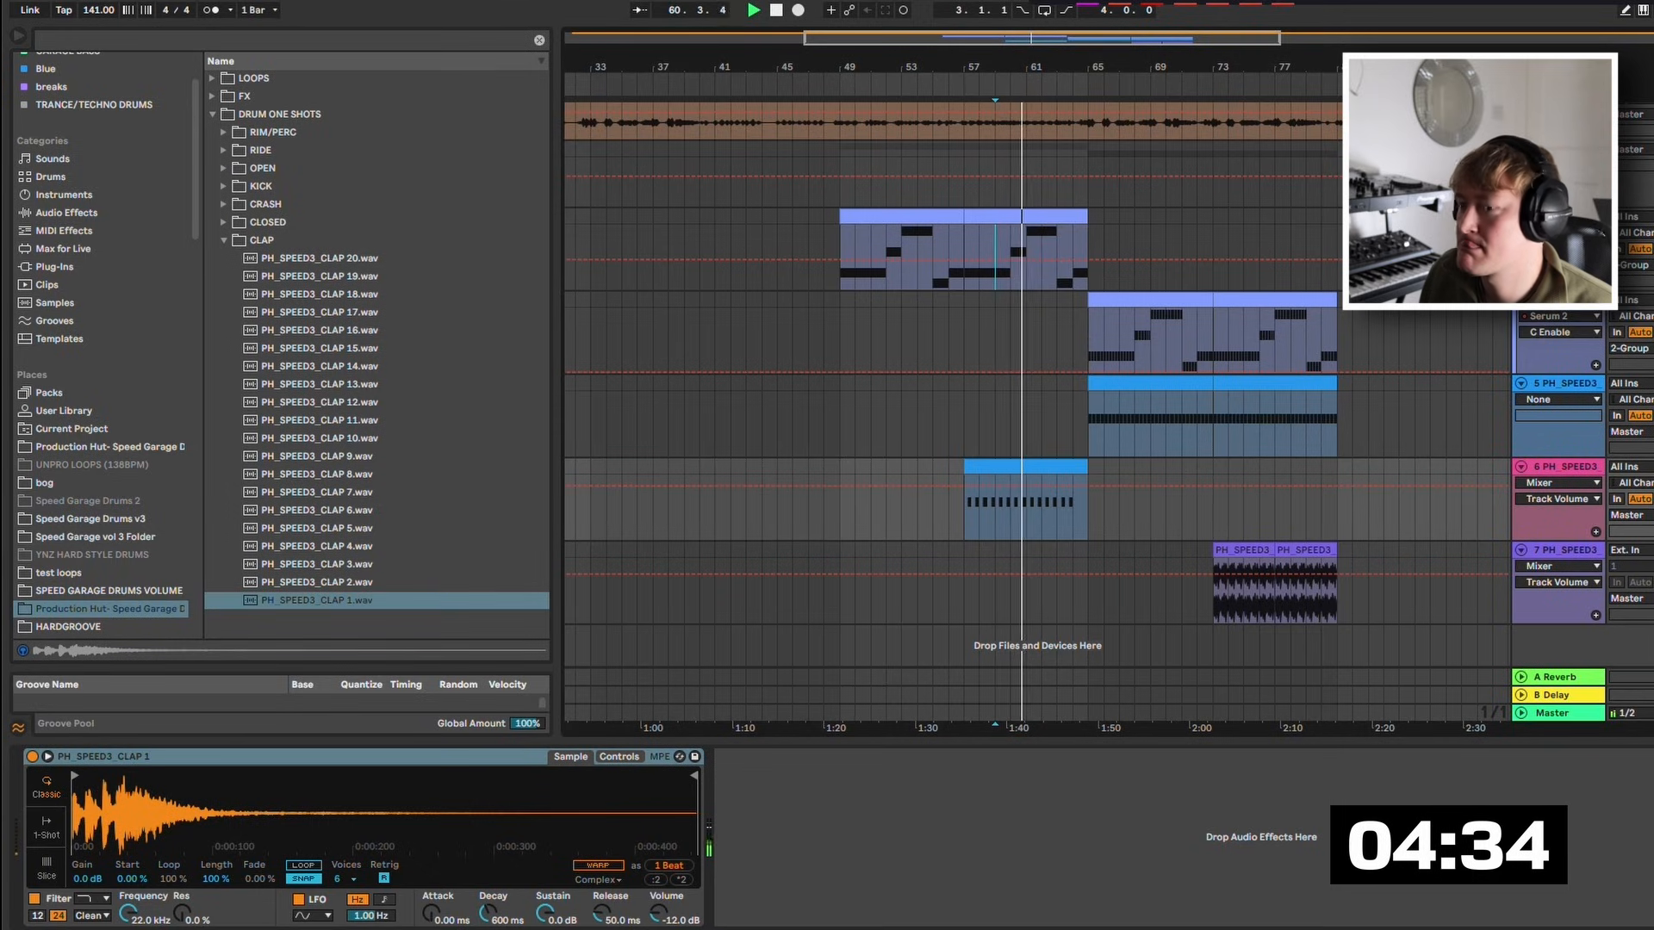
Copy the Reverb from the Reese track onto the clap track and set its Dry/Wet to 36%.
{"action": "left_click", "coordinate": [1561, 467]}
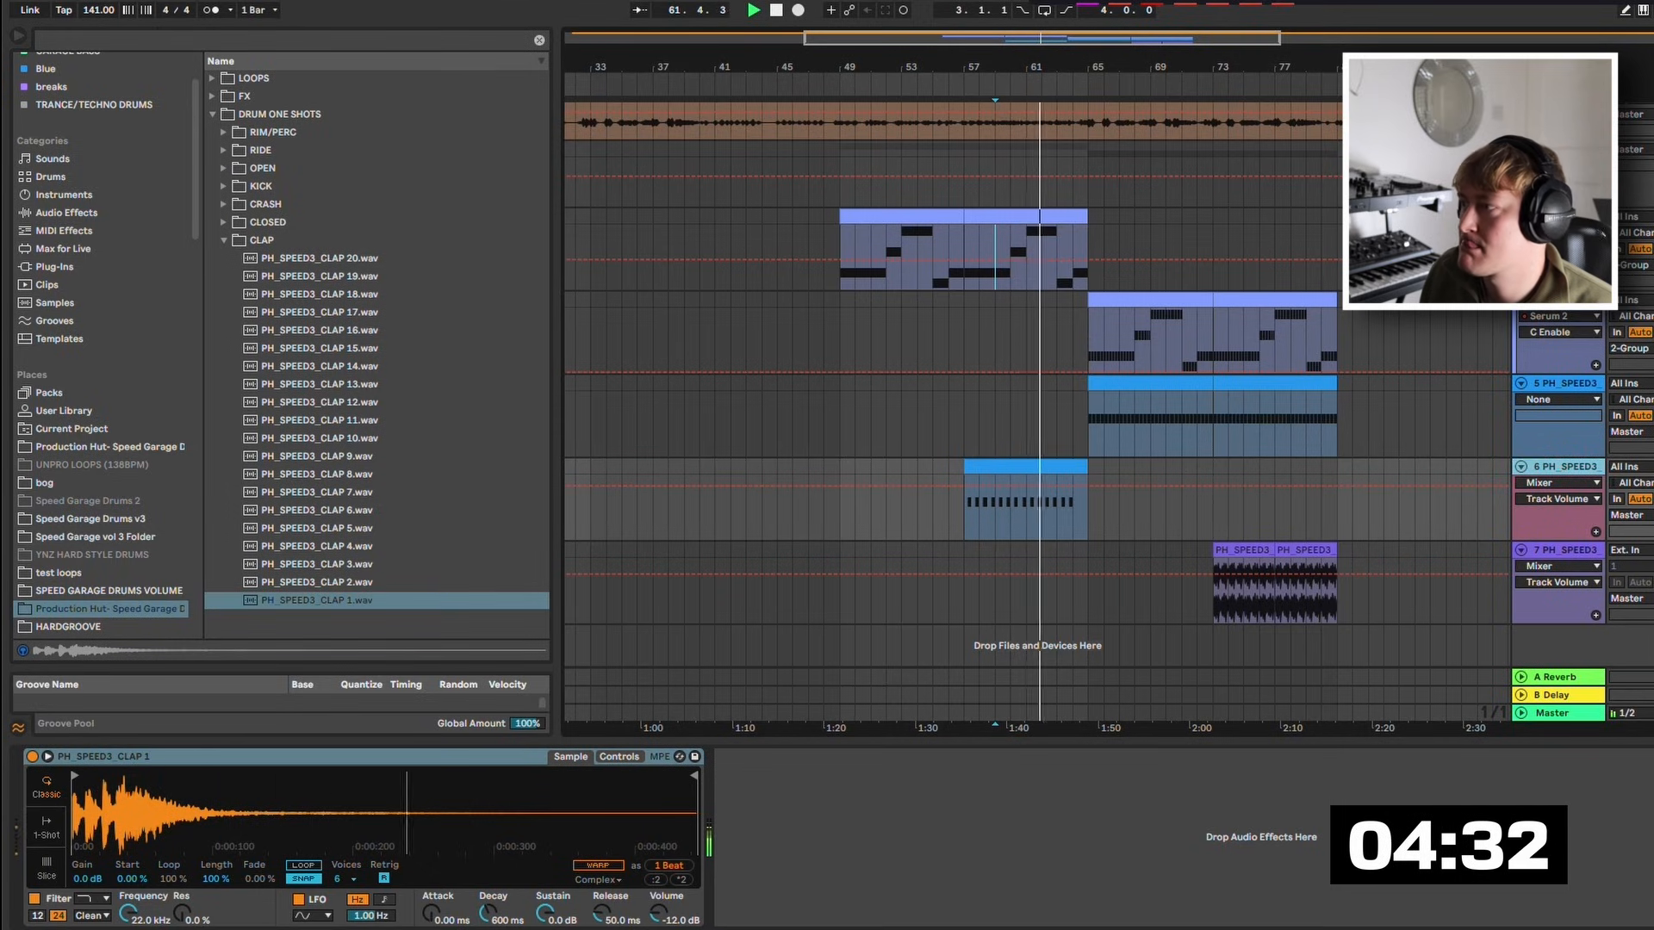
{"action": "left_click", "coordinate": [1561, 217]}
{"action": "left_click_drag", "start_coordinate": [715, 756], "coordinate": [1025, 500]}
{"action": "left_click_drag", "start_coordinate": [1158, 902], "coordinate": [1158, 913]}
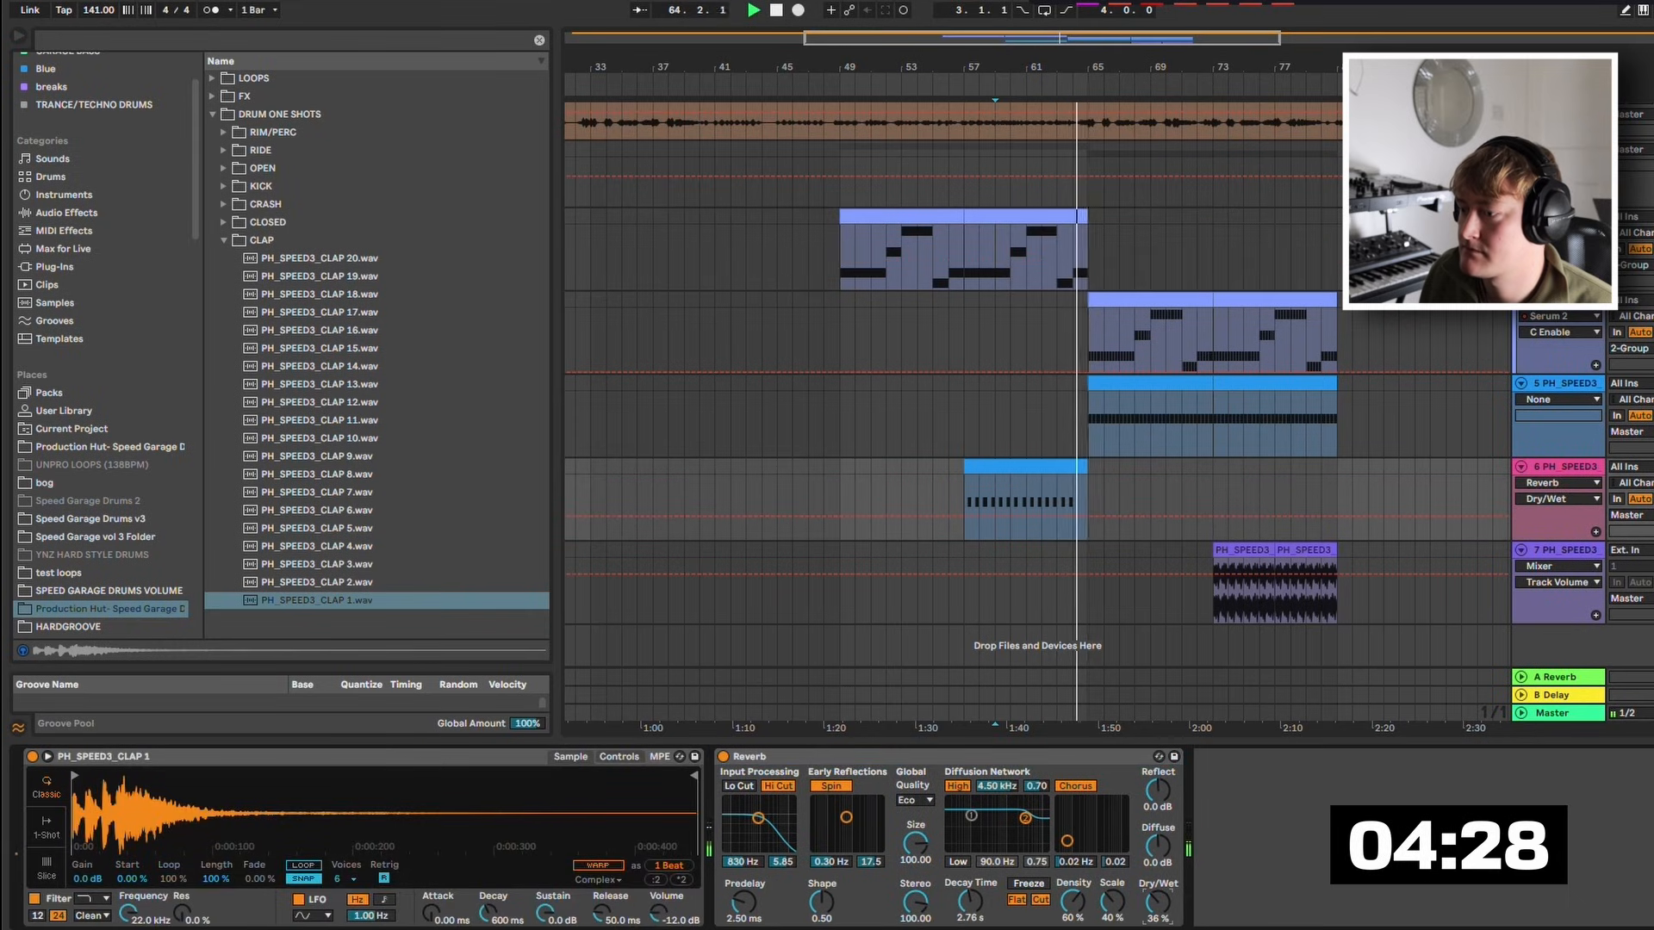
{"action": "key", "text": "space"}
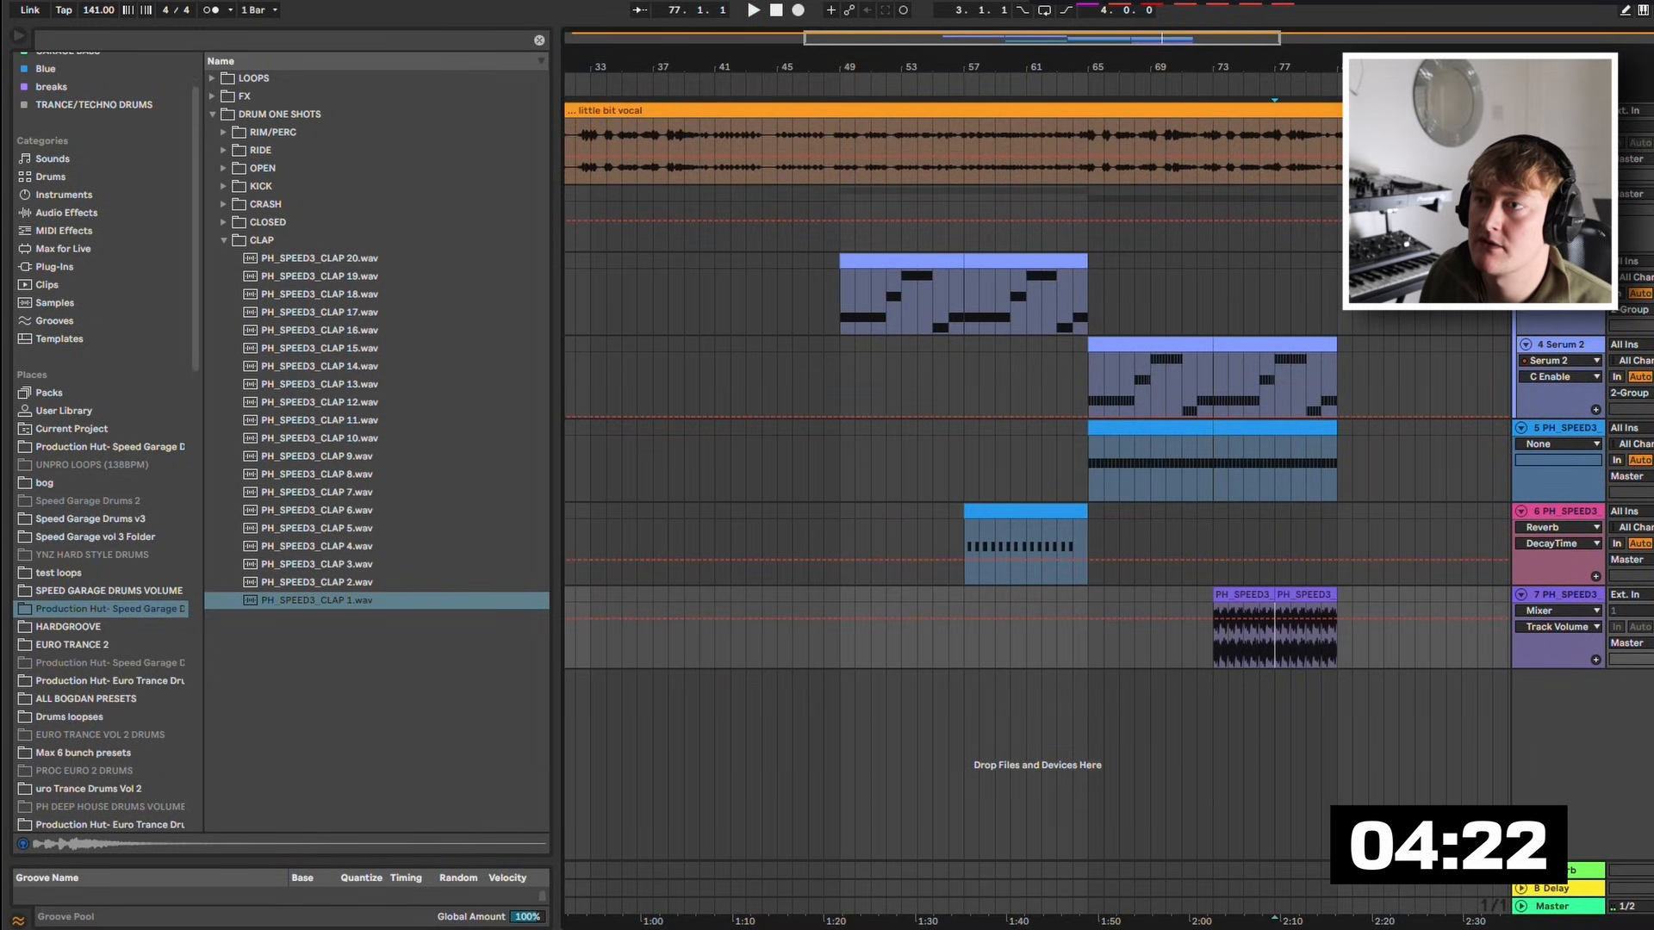
Open the speed garage pack's NOISE FX folder and audition its risers and downers.
{"action": "key", "text": "ctrl+f"}
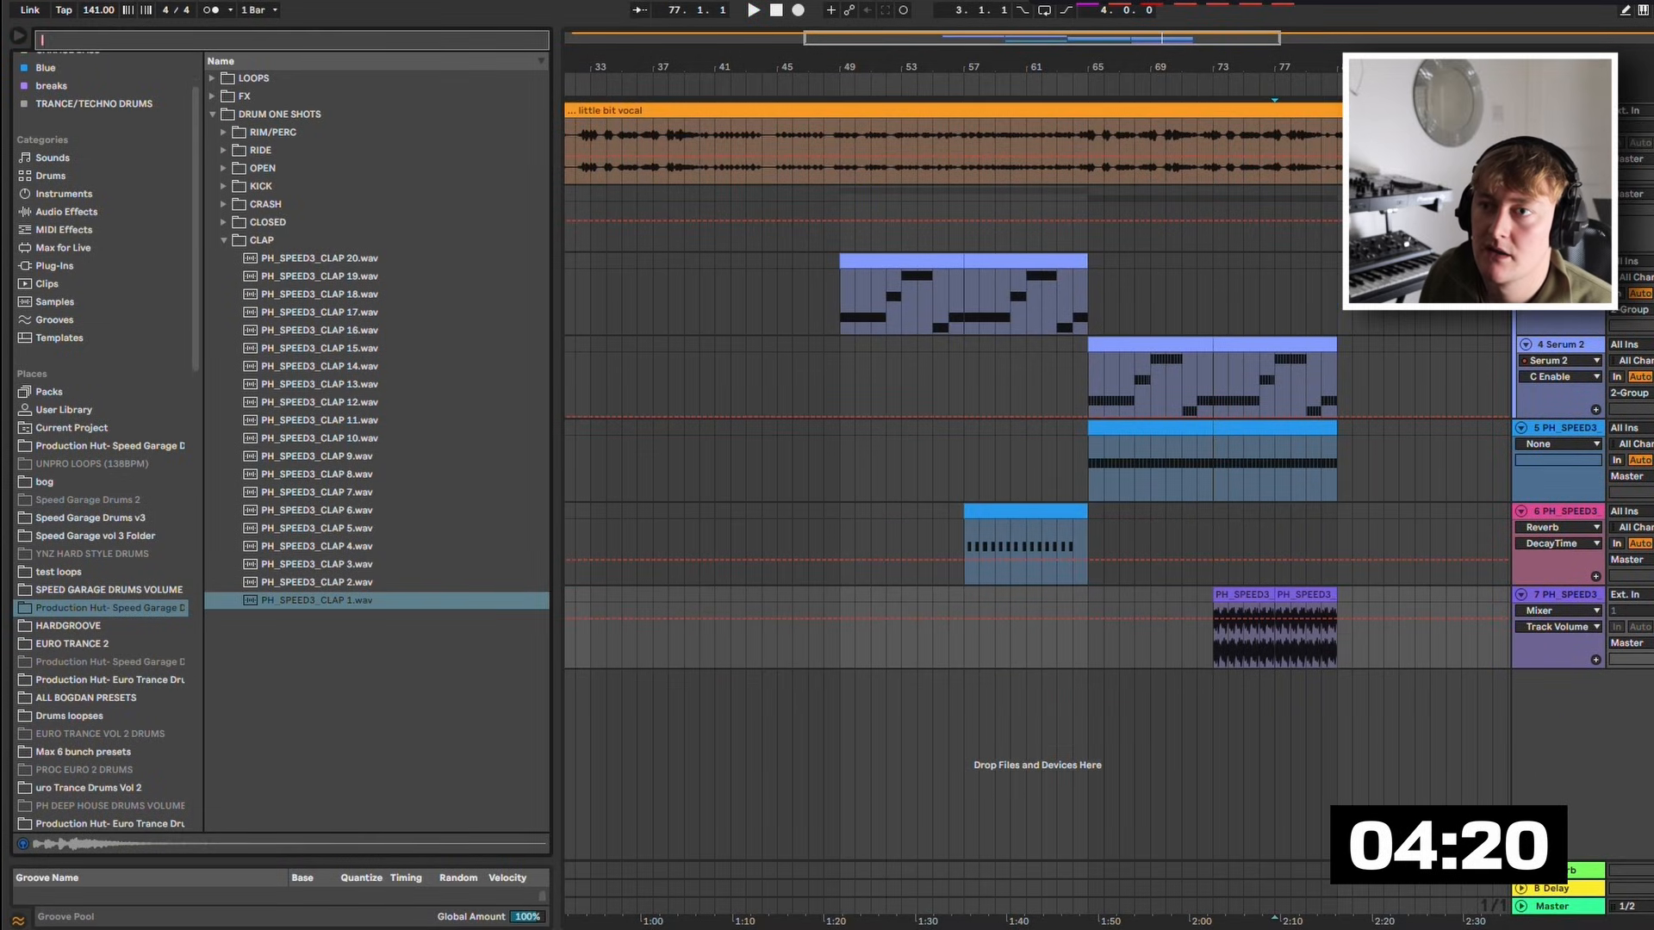
{"action": "left_click", "coordinate": [250, 78]}
{"action": "left_click", "coordinate": [245, 132]}
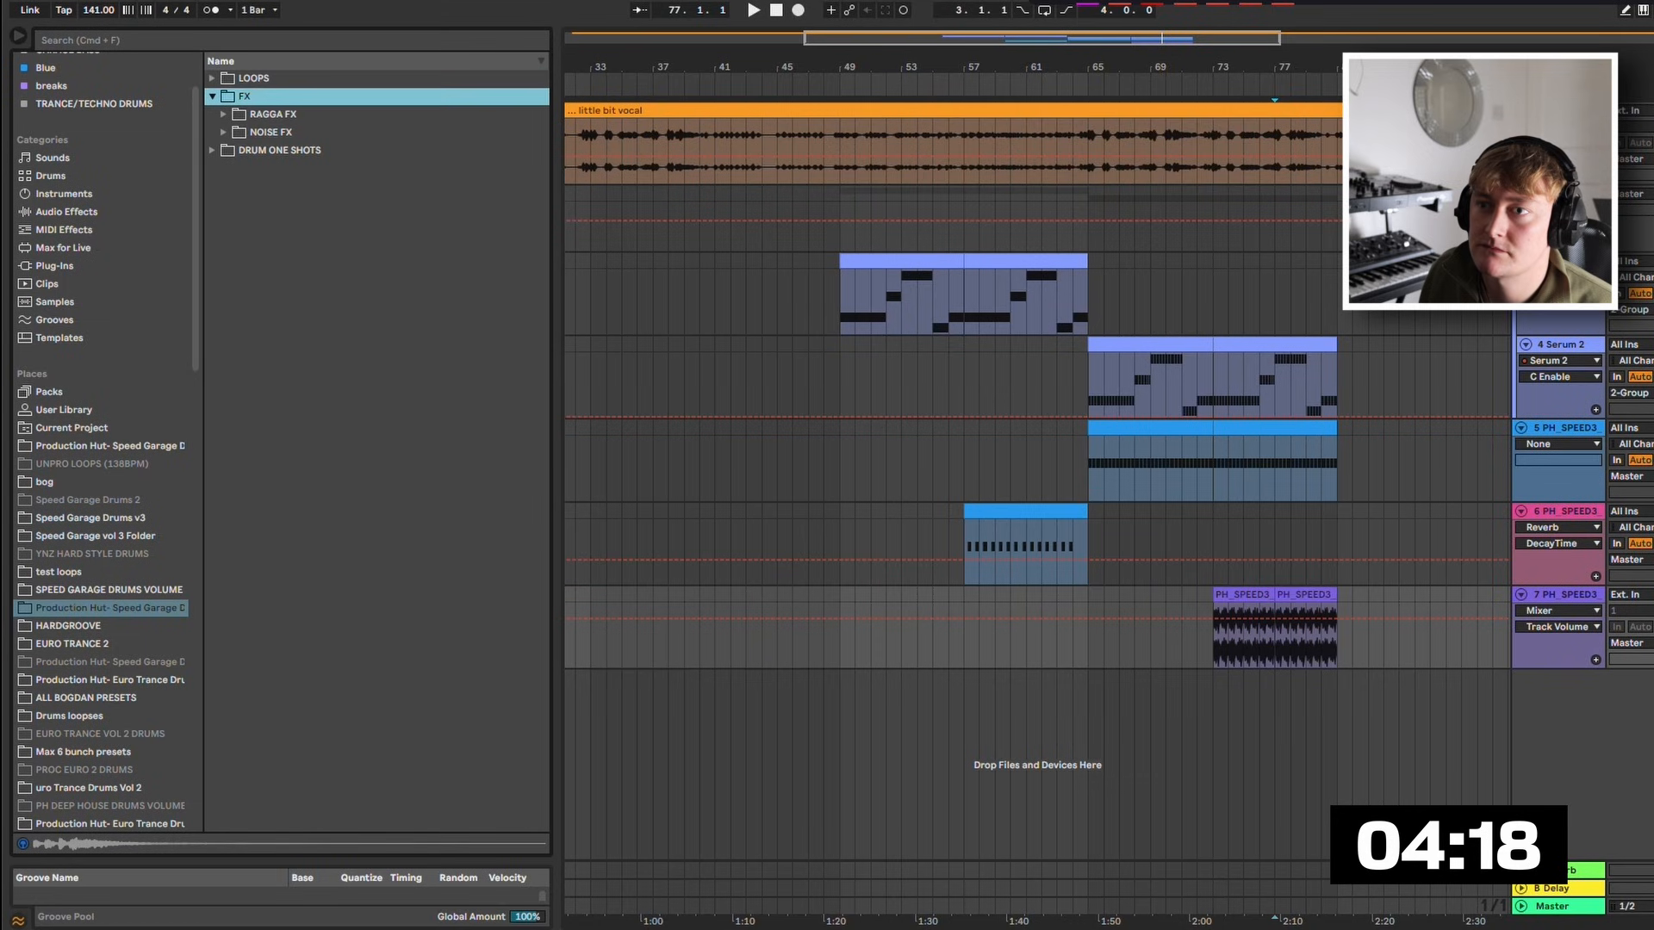
{"action": "left_click", "coordinate": [271, 132]}
{"action": "left_click", "coordinate": [320, 186]}
{"action": "left_click", "coordinate": [328, 366]}
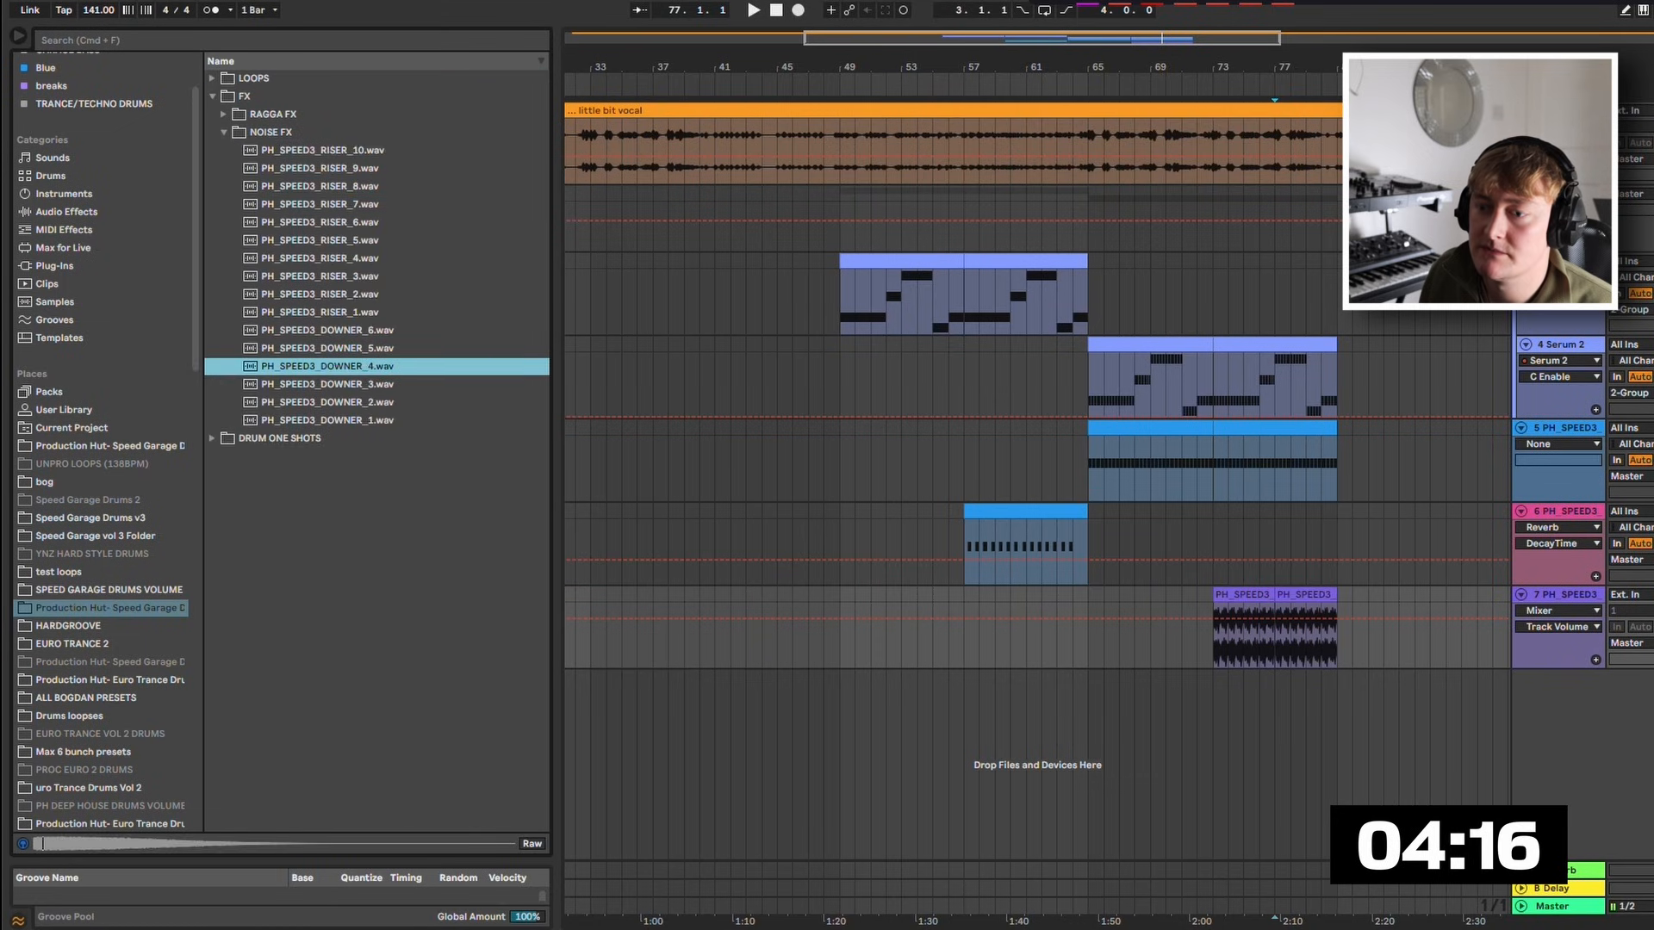
{"action": "left_click", "coordinate": [327, 420]}
{"action": "left_click", "coordinate": [319, 259]}
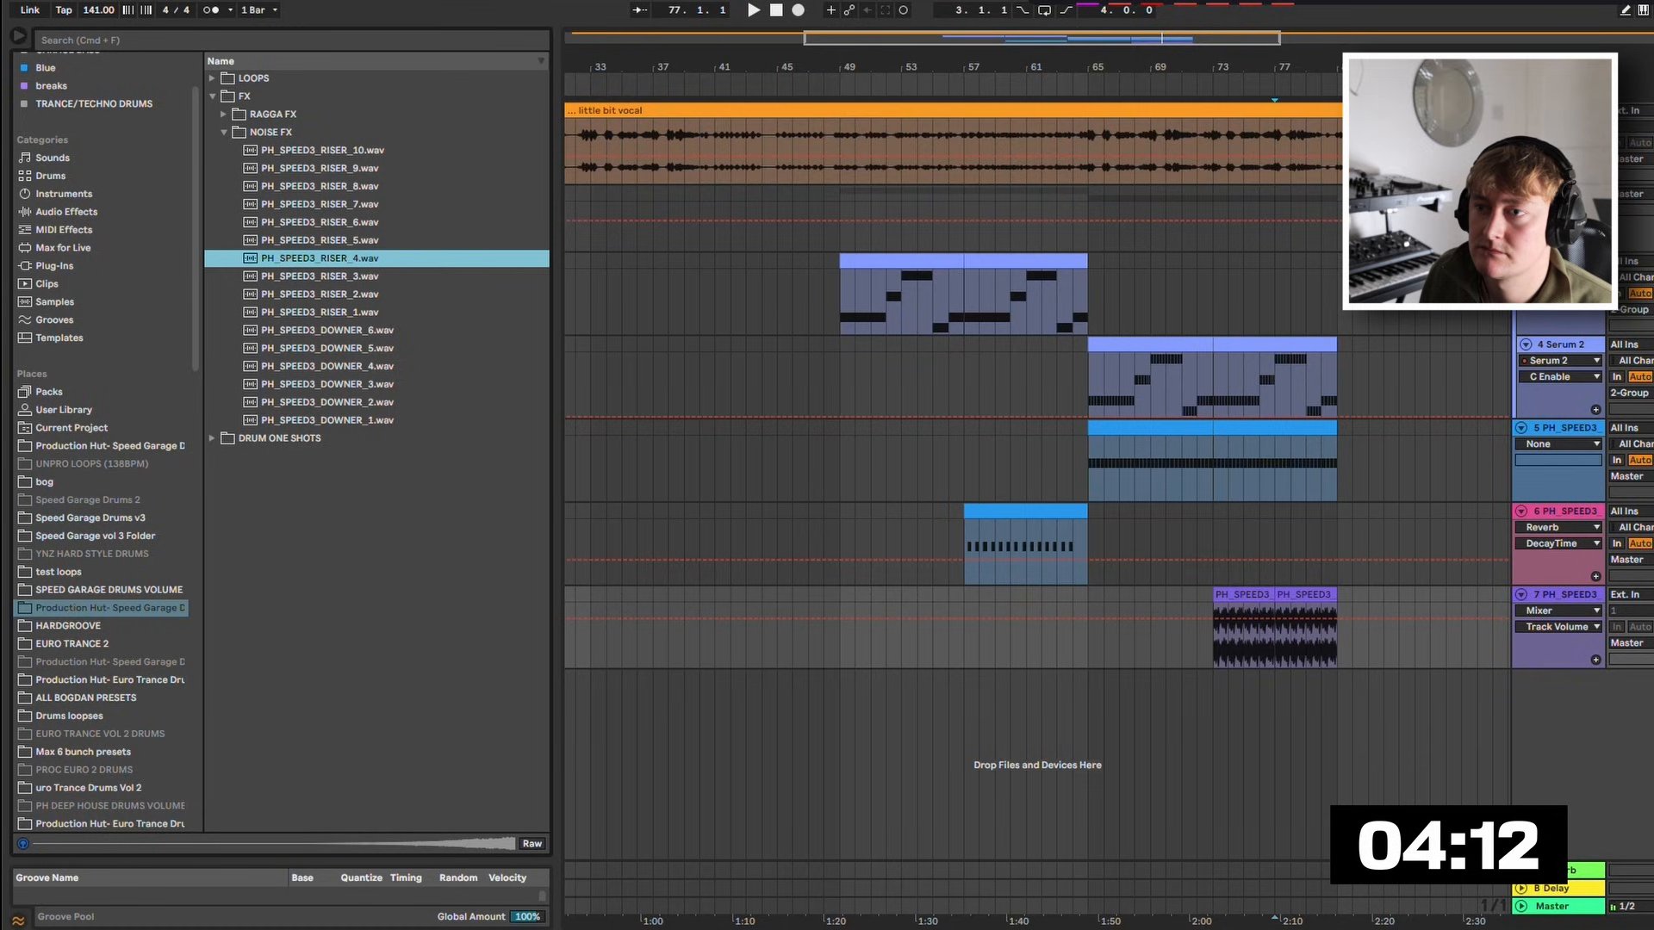
Place PH_SPEED3_RISER_5.wav on a new audio track at bars 61 to 65 and replace it with PH_SPEED3_RISER_8.wav.
{"action": "left_click", "coordinate": [319, 241]}
{"action": "left_click_drag", "start_coordinate": [319, 240], "coordinate": [1030, 680]}
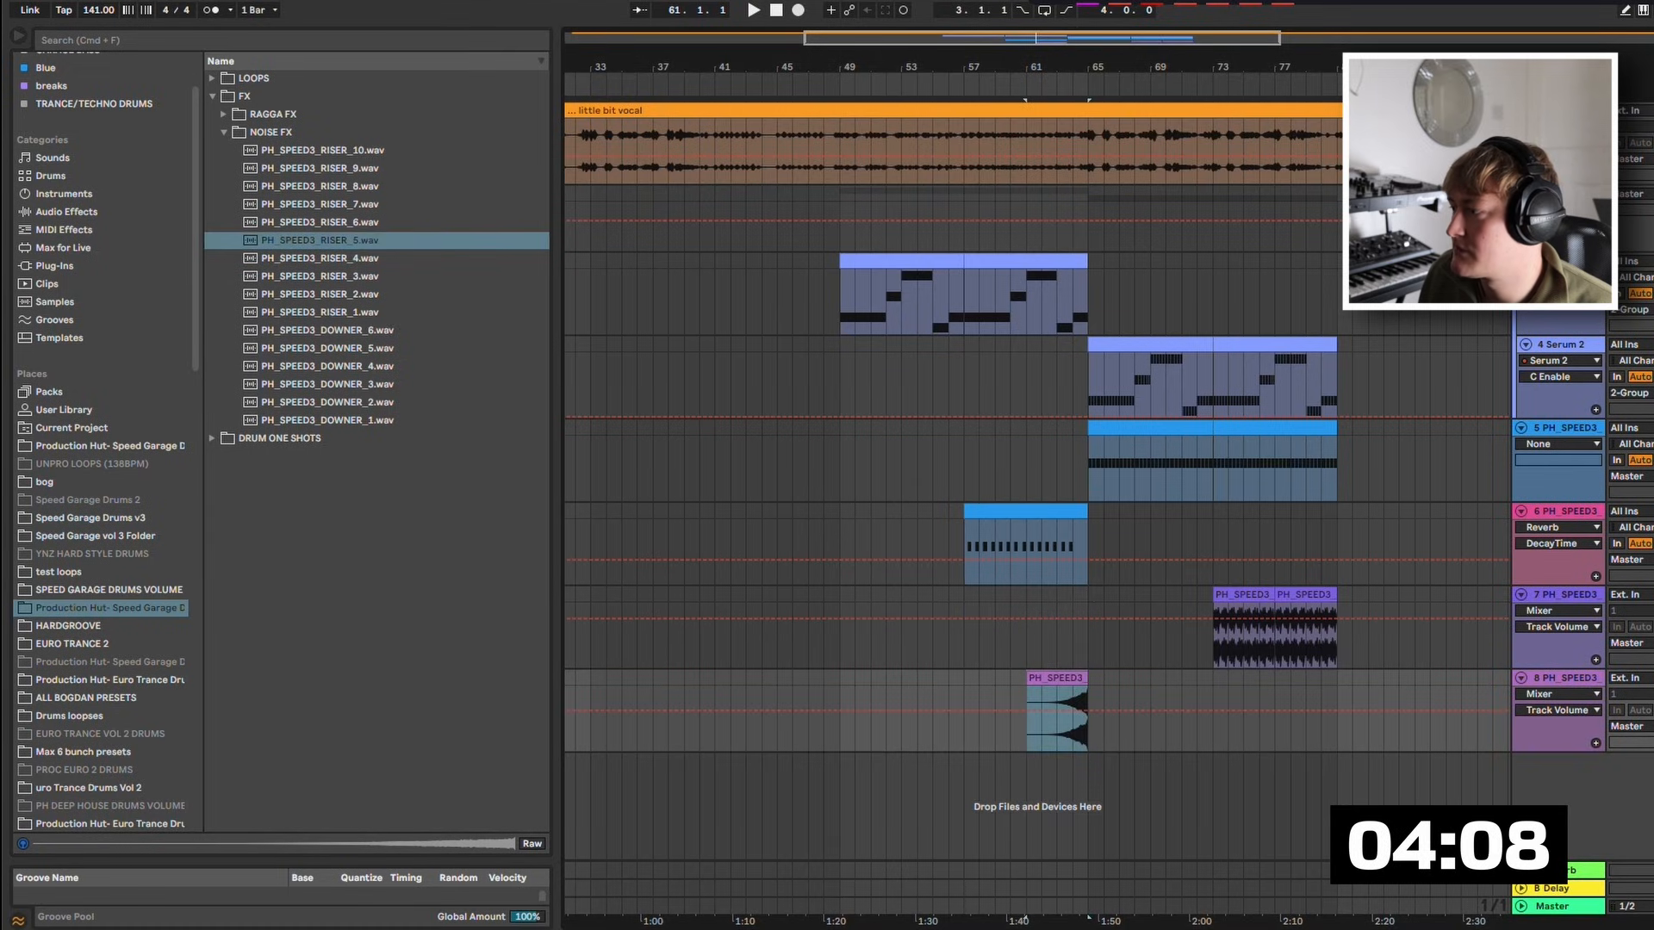
{"action": "left_click", "coordinate": [319, 186]}
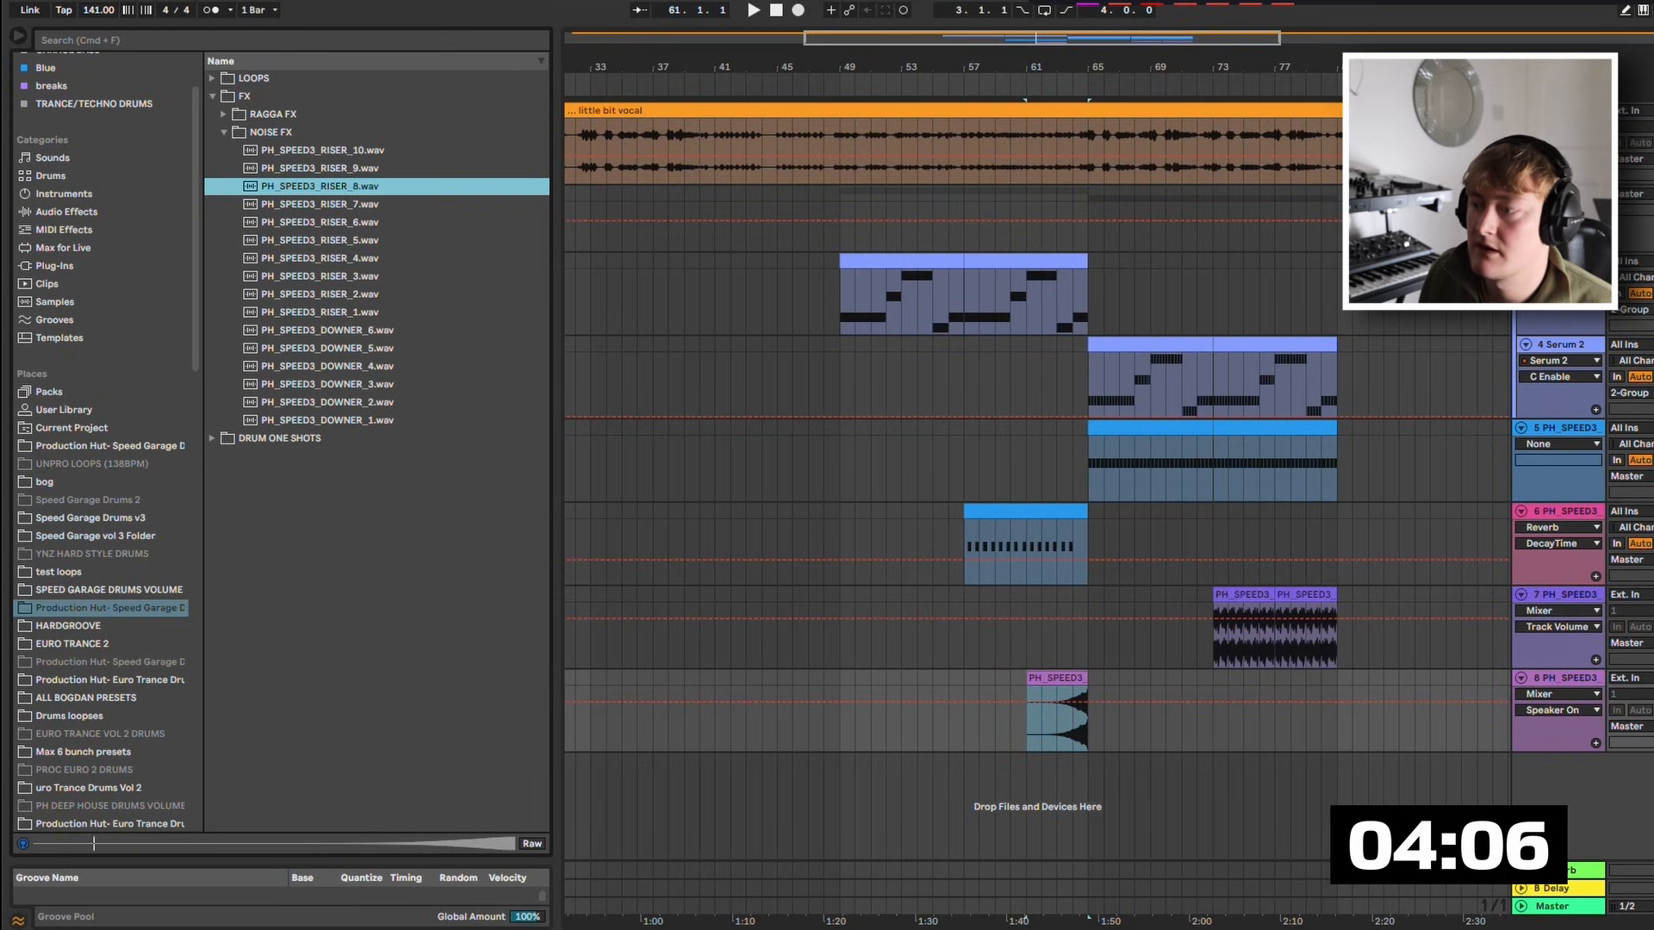
{"action": "left_click_drag", "start_coordinate": [319, 186], "coordinate": [1028, 715]}
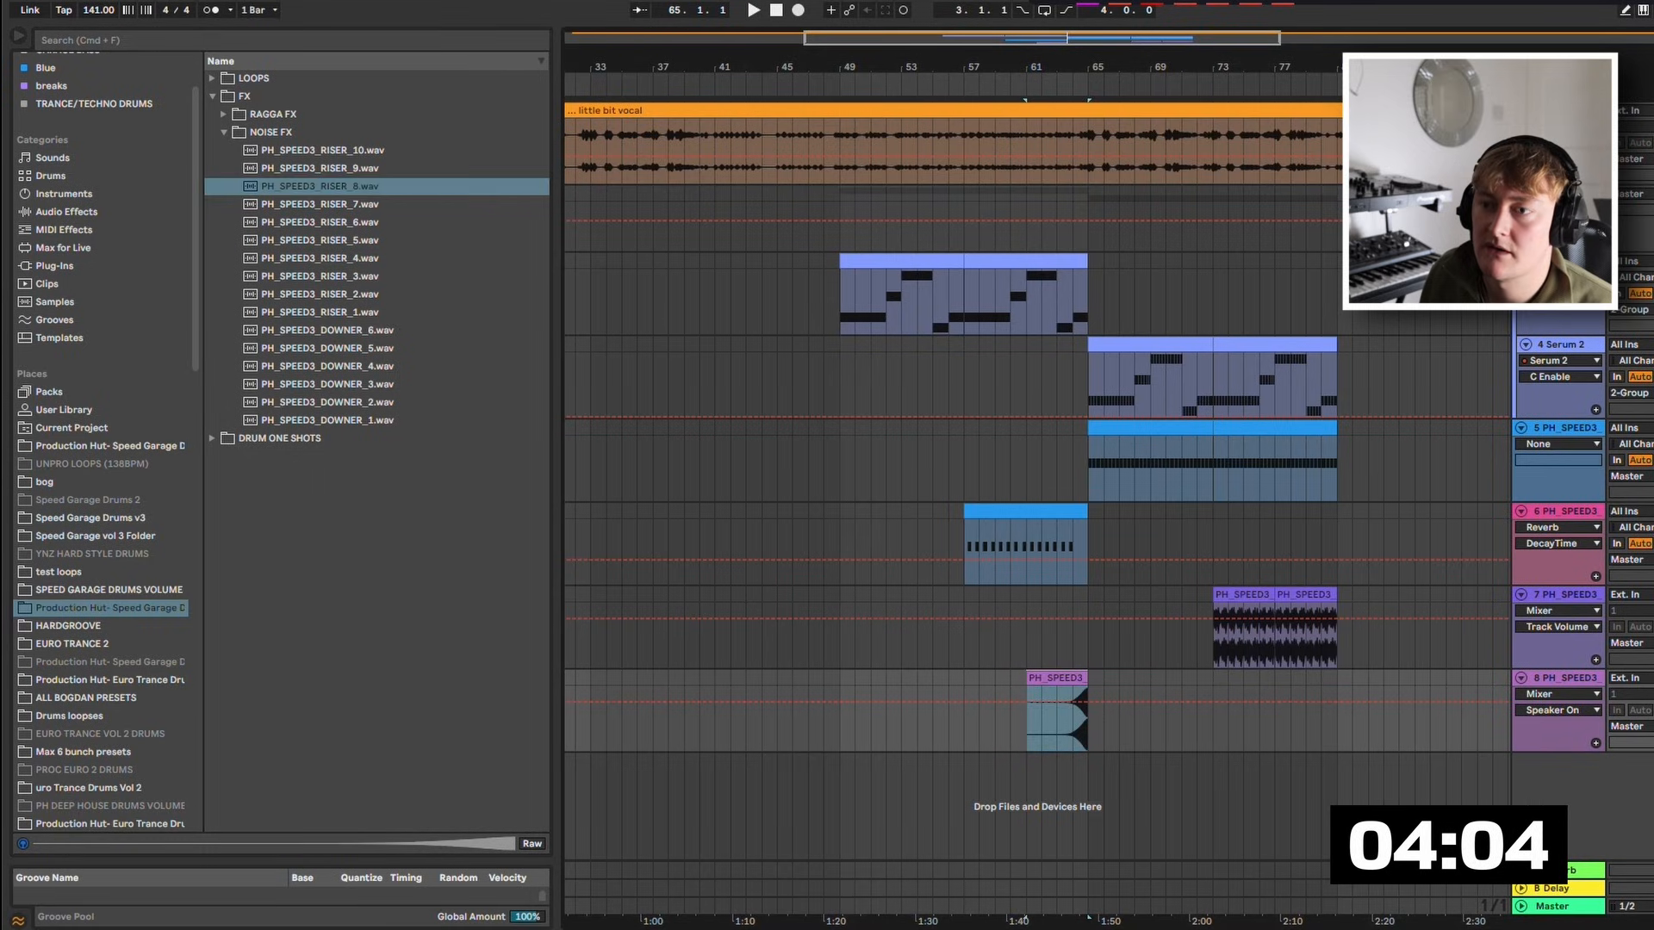
Try PH_SPEED3_DOWNER_1.wav on a new audio track below the riser and delete its clip.
{"action": "left_click", "coordinate": [328, 421]}
{"action": "left_click_drag", "start_coordinate": [366, 424], "coordinate": [979, 801]}
{"action": "right_click", "coordinate": [1025, 762]}
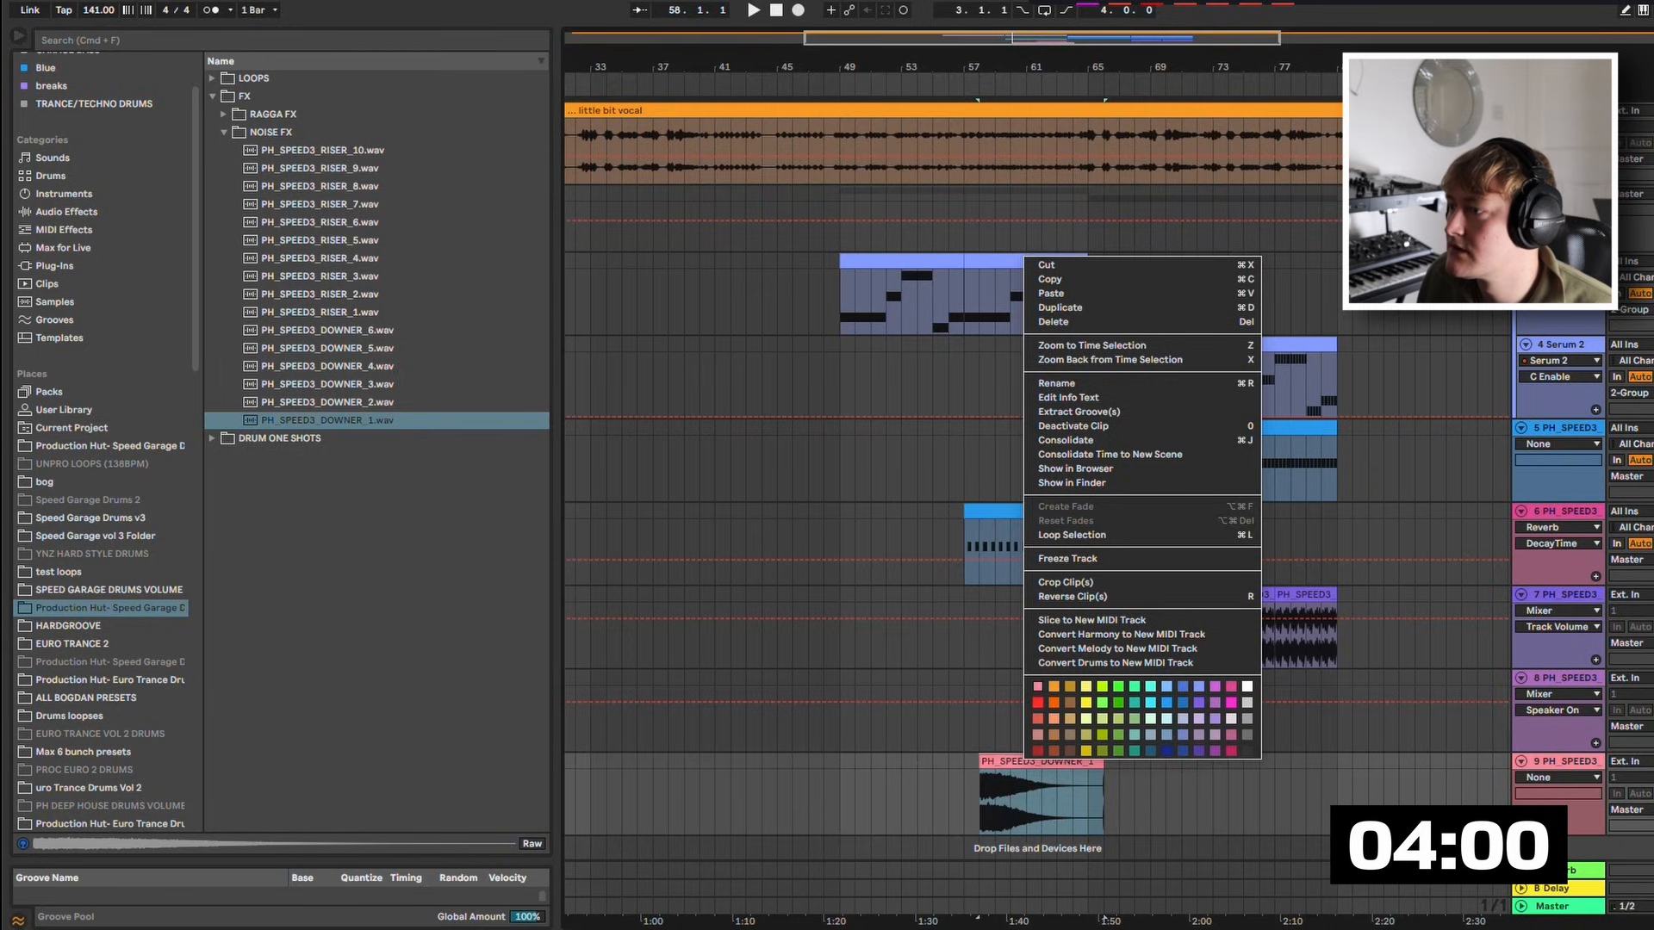
{"action": "key", "text": "Escape"}
{"action": "key", "text": "Delete"}
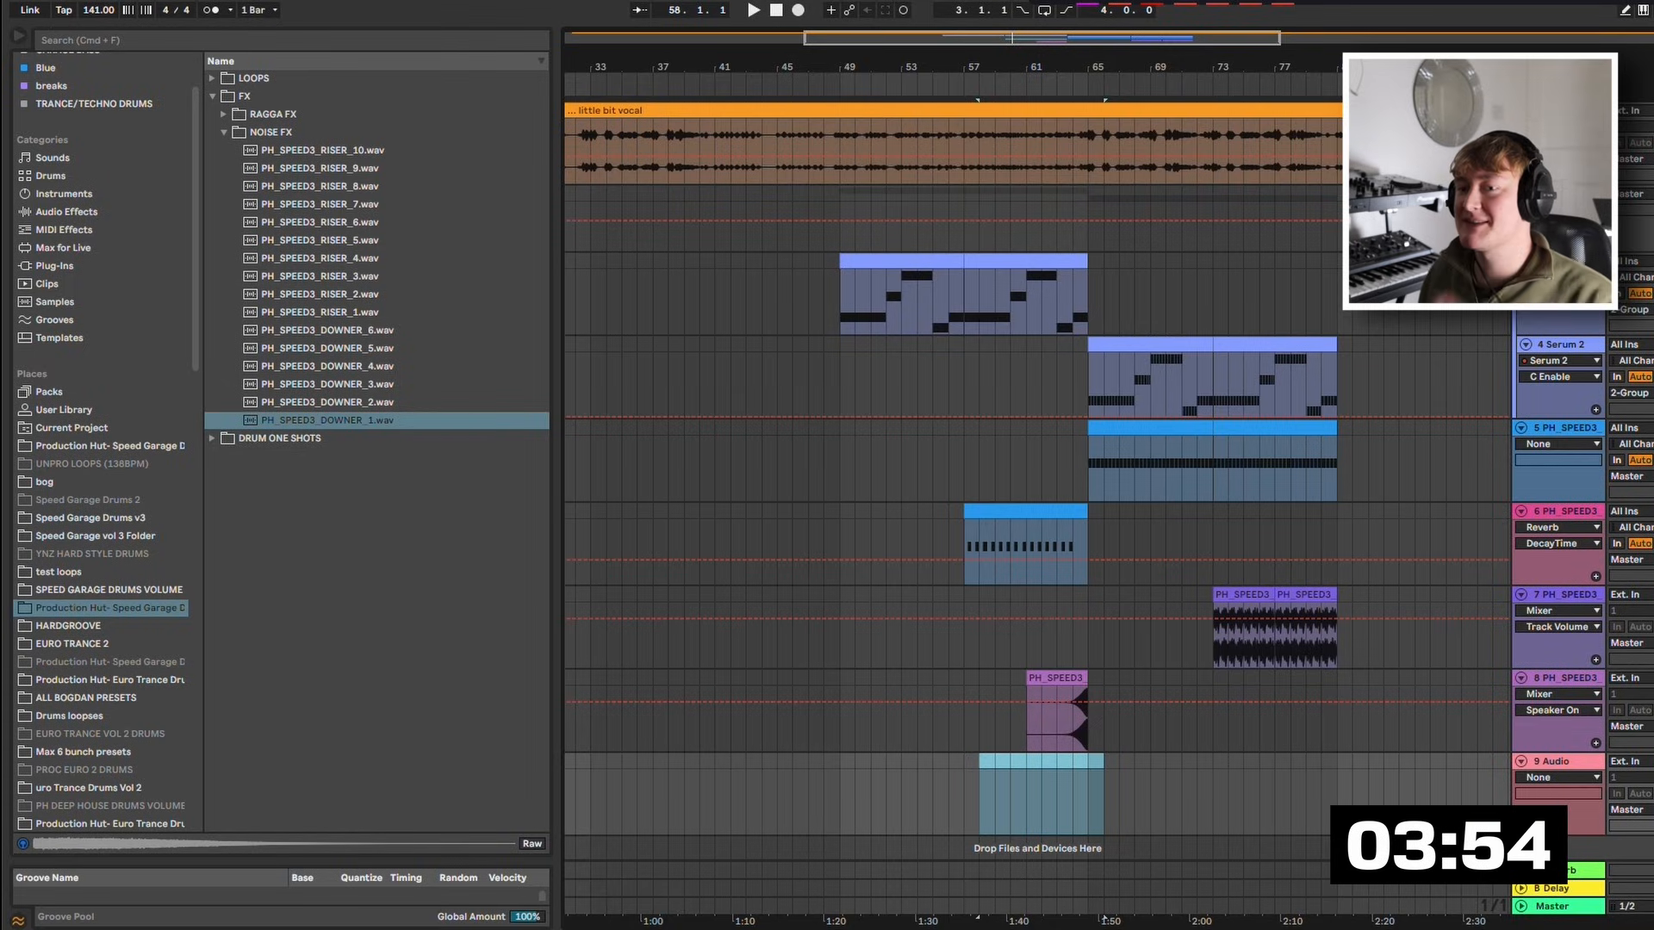
Open the SNARE BUILDS folder in the Euro Trance pack's FX and audition snare builds 1 to 3.
{"action": "left_click", "coordinate": [109, 680]}
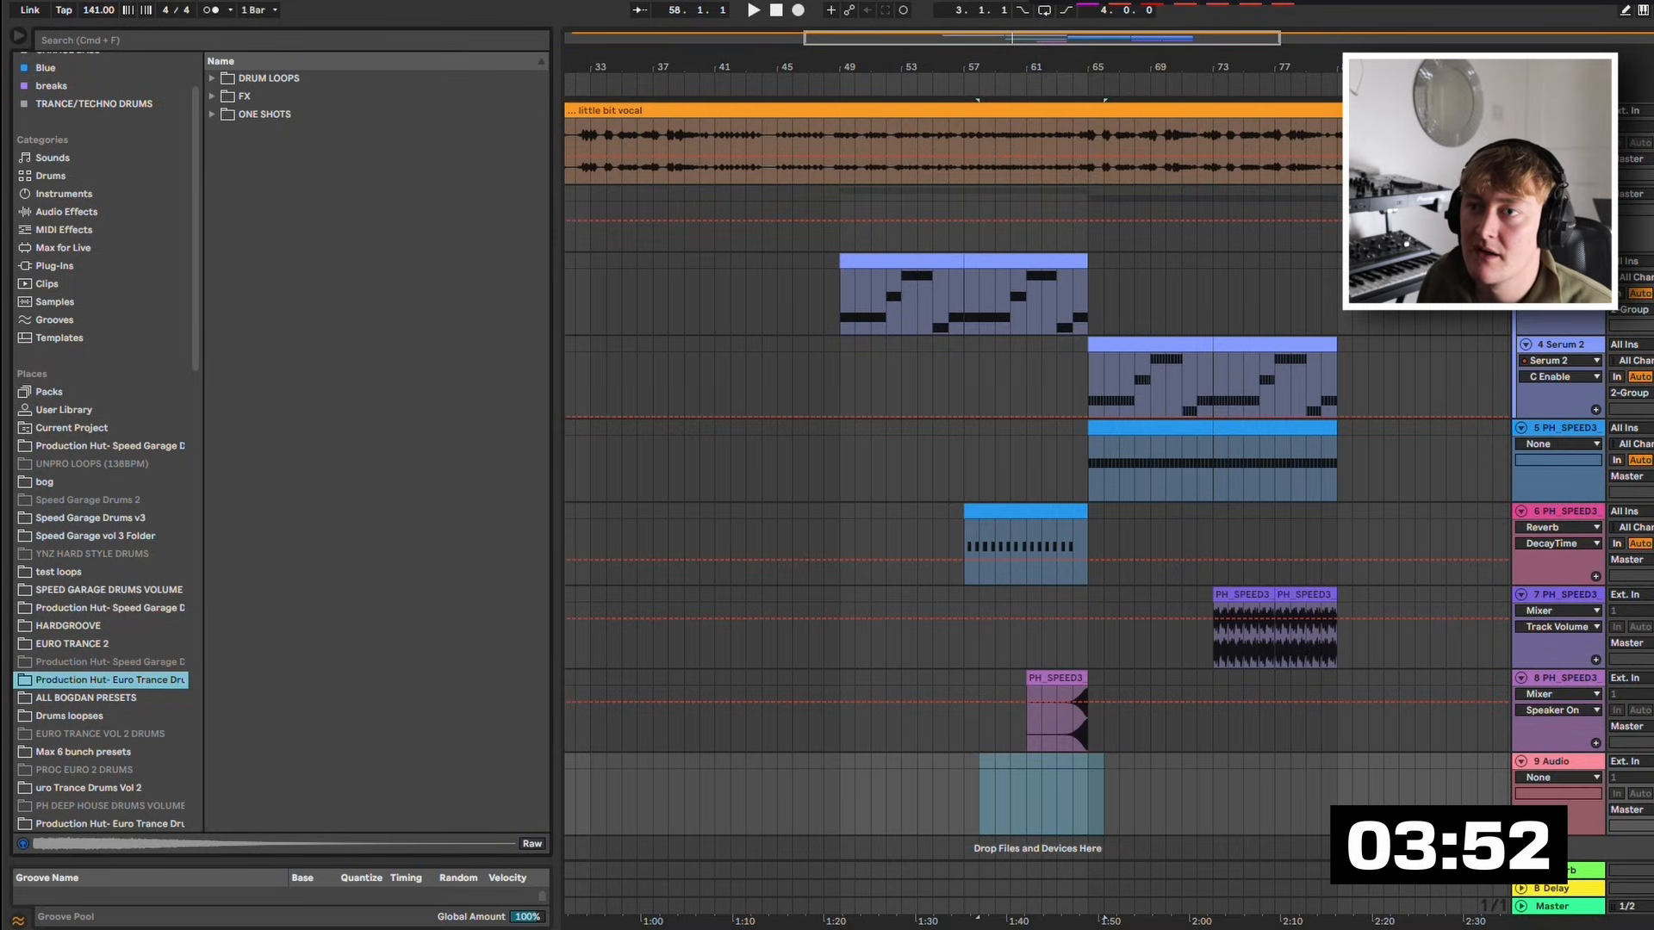
{"action": "left_click", "coordinate": [212, 96]}
{"action": "left_click", "coordinate": [212, 79]}
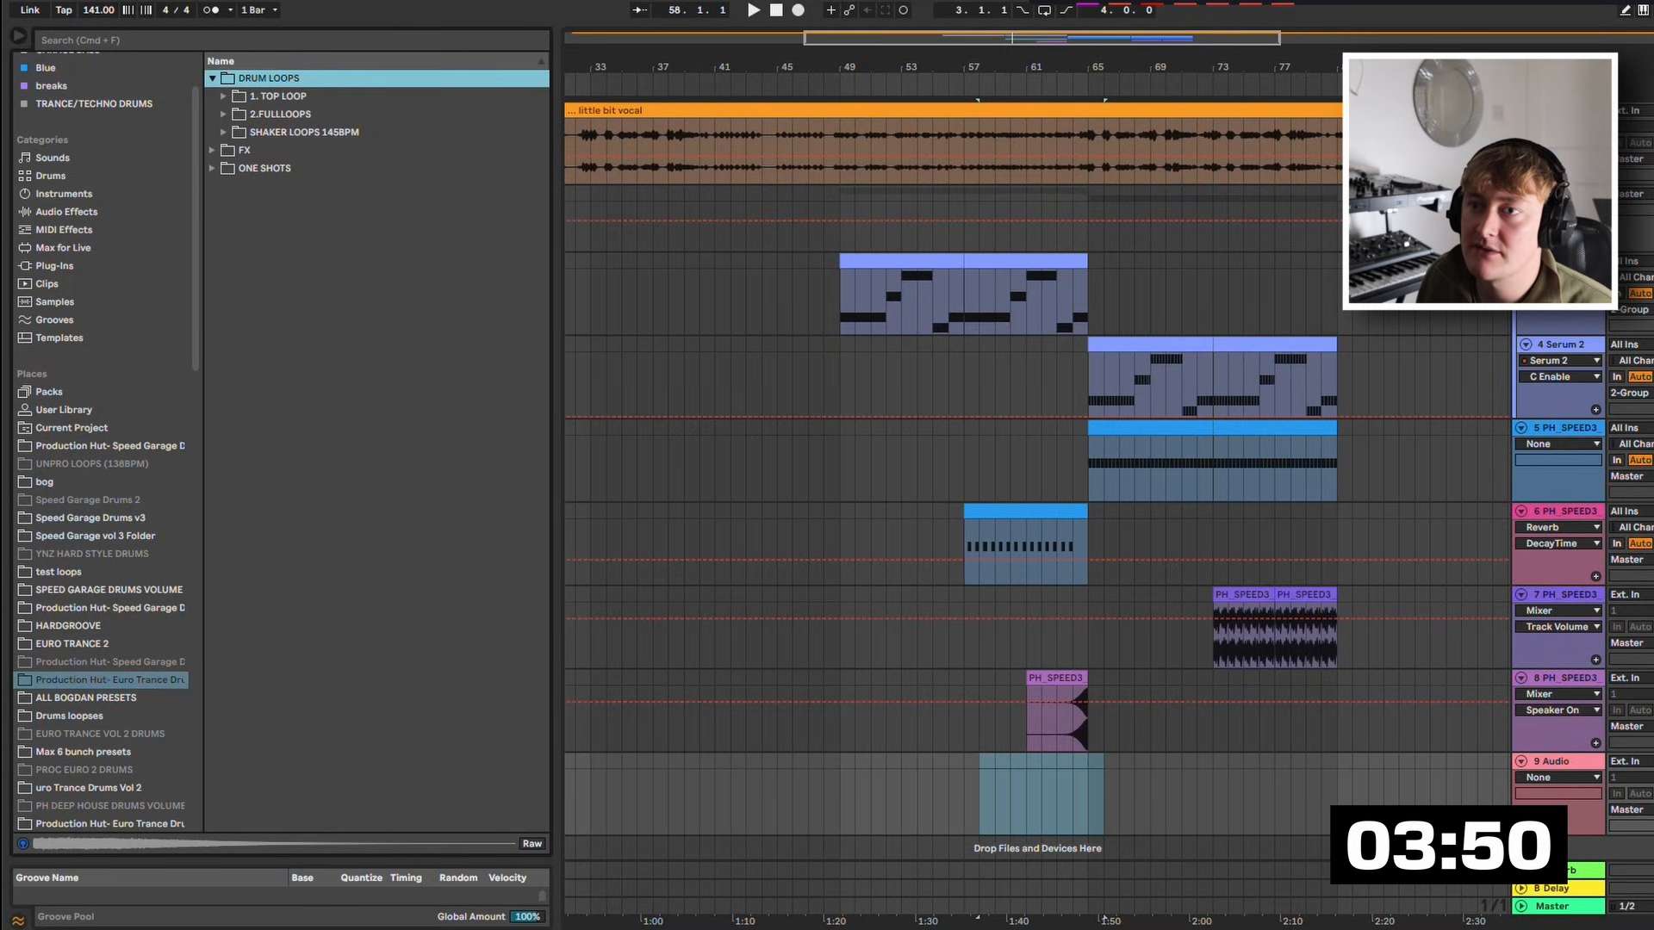
{"action": "left_click", "coordinate": [212, 150]}
{"action": "left_click", "coordinate": [224, 133]}
{"action": "left_click", "coordinate": [355, 186]}
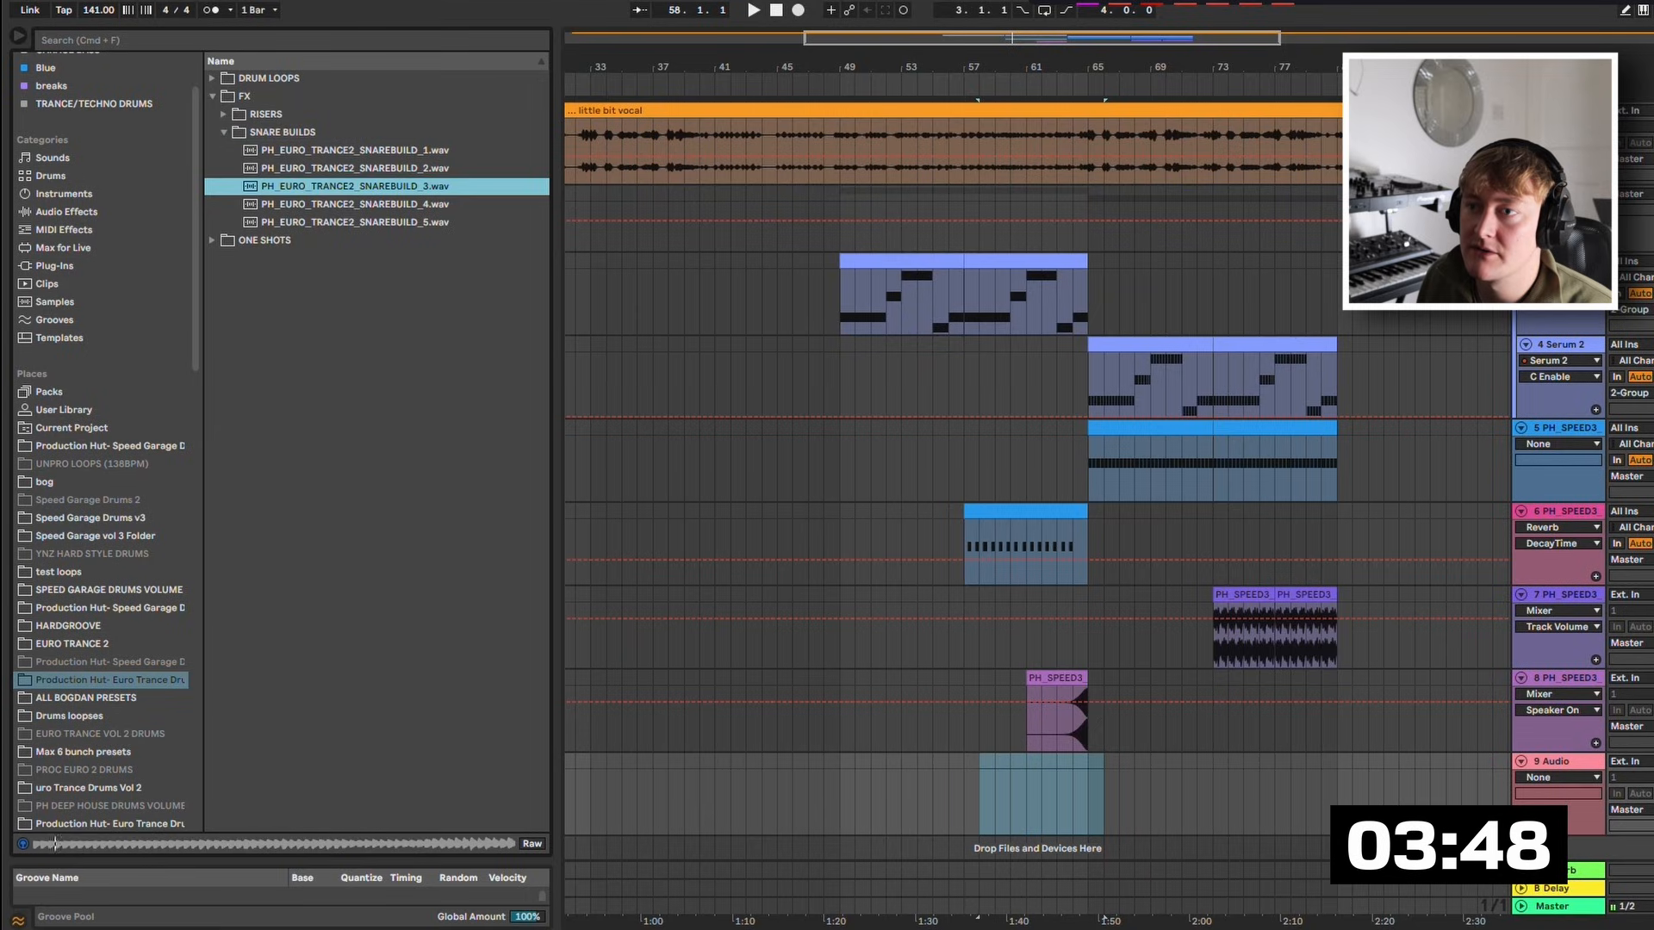
{"action": "left_click", "coordinate": [355, 168]}
{"action": "left_click", "coordinate": [354, 150]}
{"action": "left_click", "coordinate": [354, 167]}
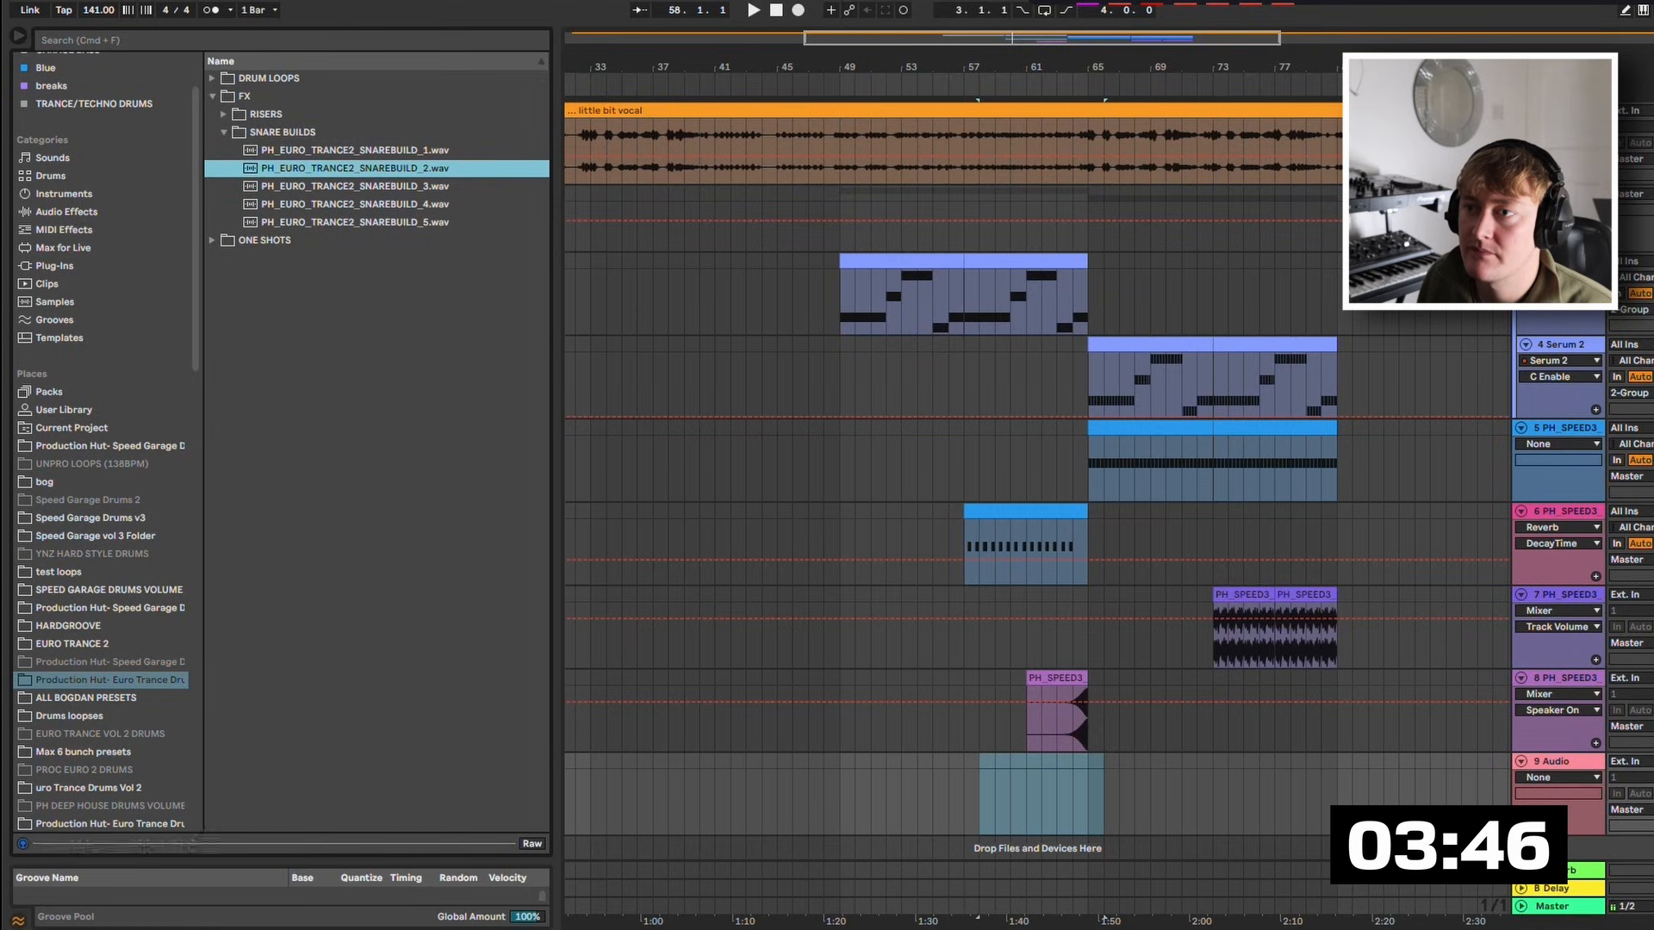
Compare further snare builds and place PH_EURO_TRANCE2_SNAREBUILD_2.wav on the empty audio track at bar 61.
{"action": "left_click", "coordinate": [354, 222]}
{"action": "left_click", "coordinate": [354, 186]}
{"action": "left_click", "coordinate": [354, 168]}
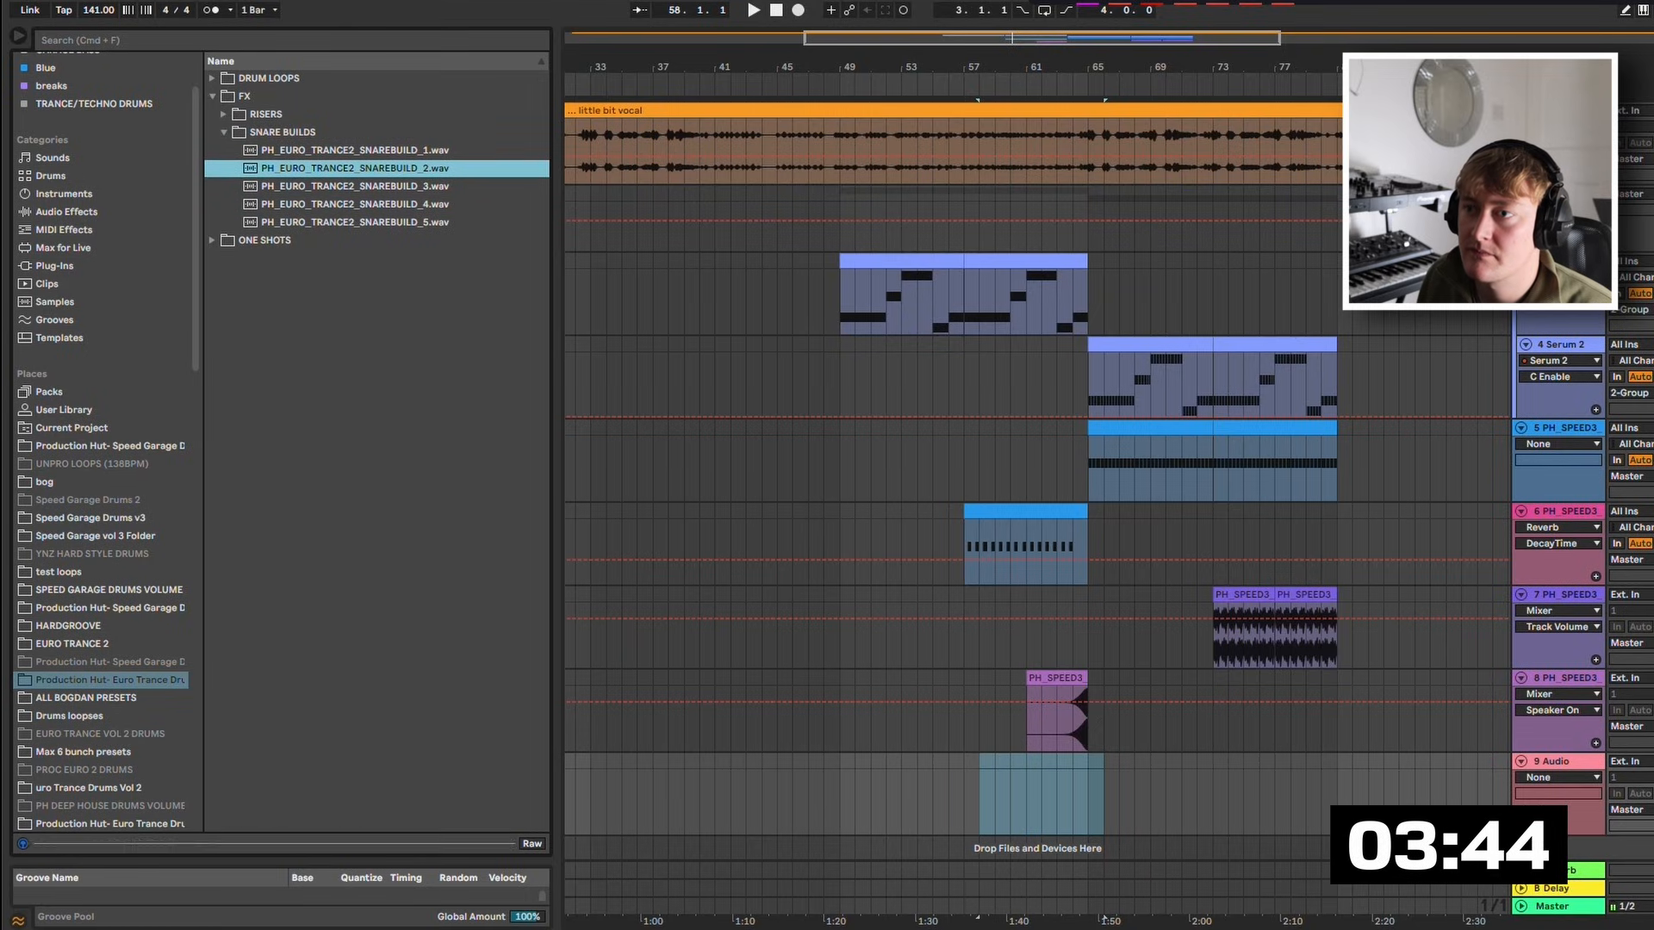
{"action": "left_click_drag", "start_coordinate": [354, 168], "coordinate": [1027, 794]}
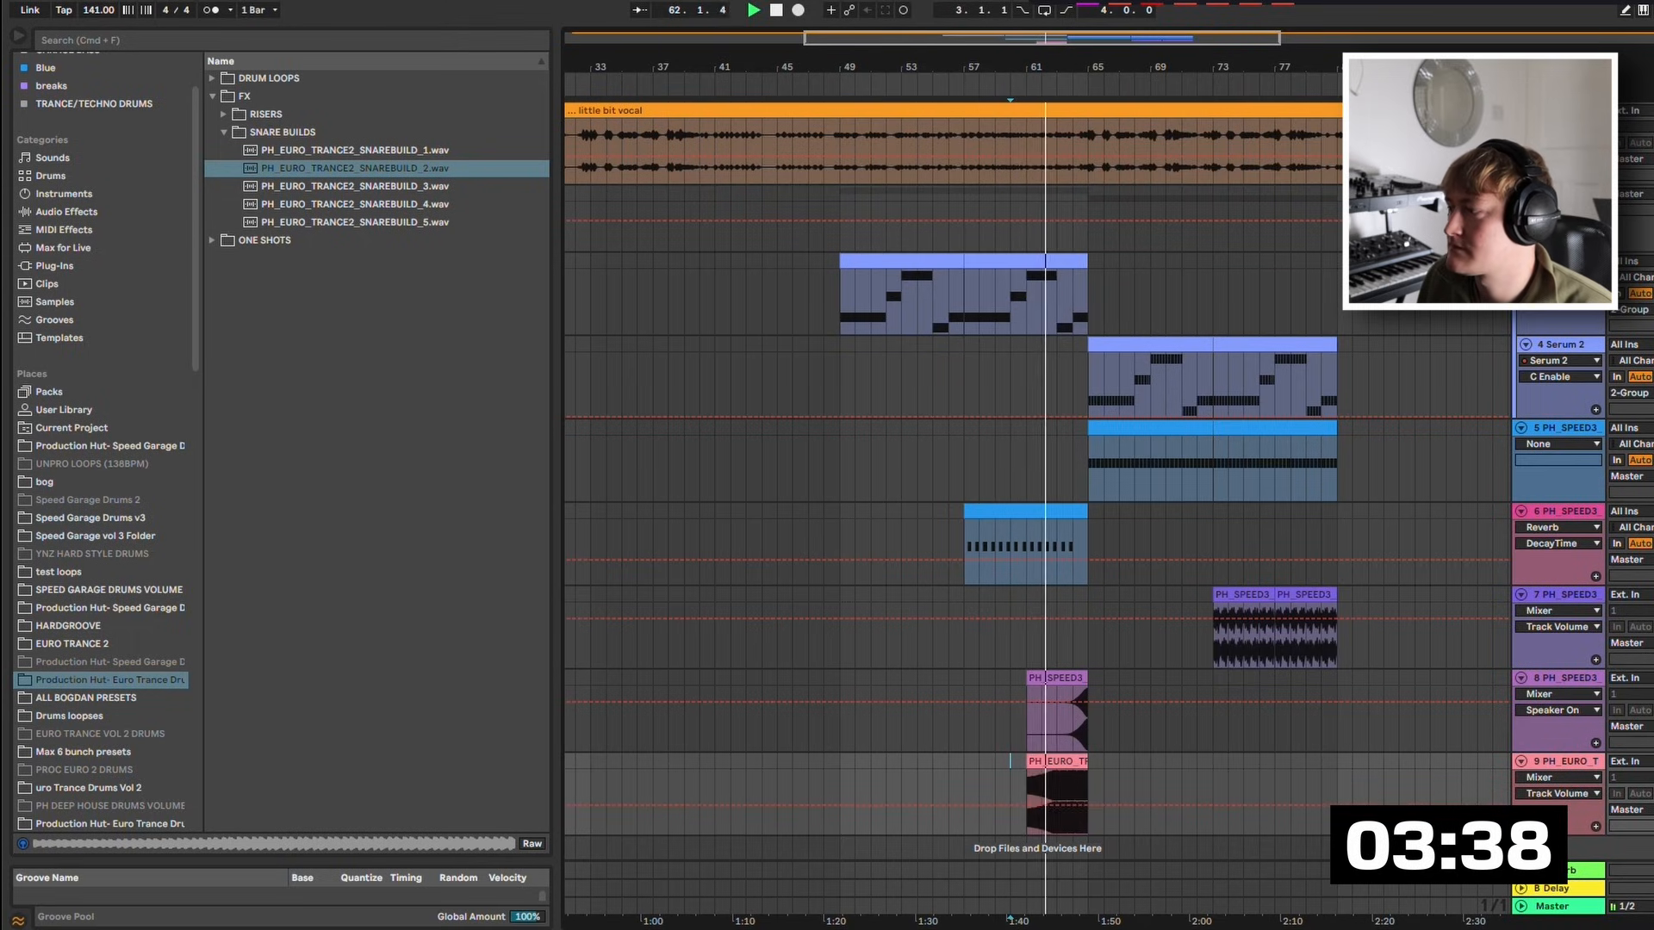
Move the riser clip one bar earlier so it ends at bar 64, and play the transition.
{"action": "scroll", "coordinate": [1076, 775], "scroll_direction": "up", "scroll_amount": 8}
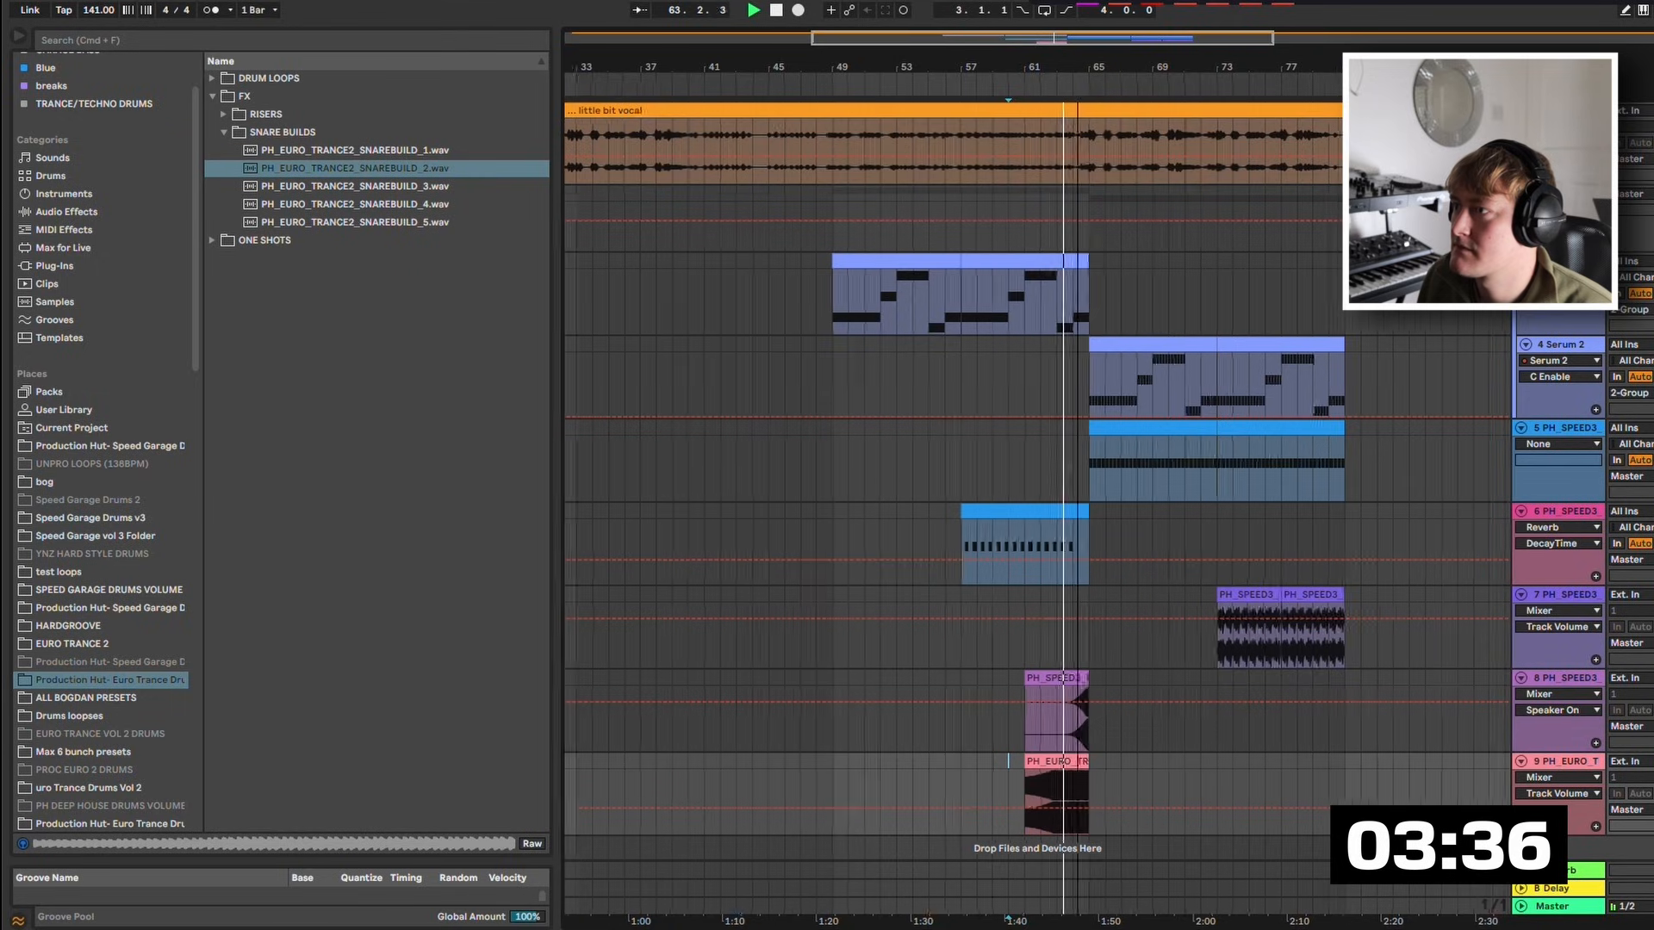
{"action": "left_click_drag", "start_coordinate": [991, 678], "coordinate": [919, 678]}
{"action": "mouse_move", "coordinate": [1130, 762]}
{"action": "left_mouse_down"}
{"action": "mouse_move", "coordinate": [1112, 761]}
{"action": "mouse_move", "coordinate": [1130, 762]}
{"action": "left_mouse_up"}
{"action": "left_click", "coordinate": [1042, 732]}
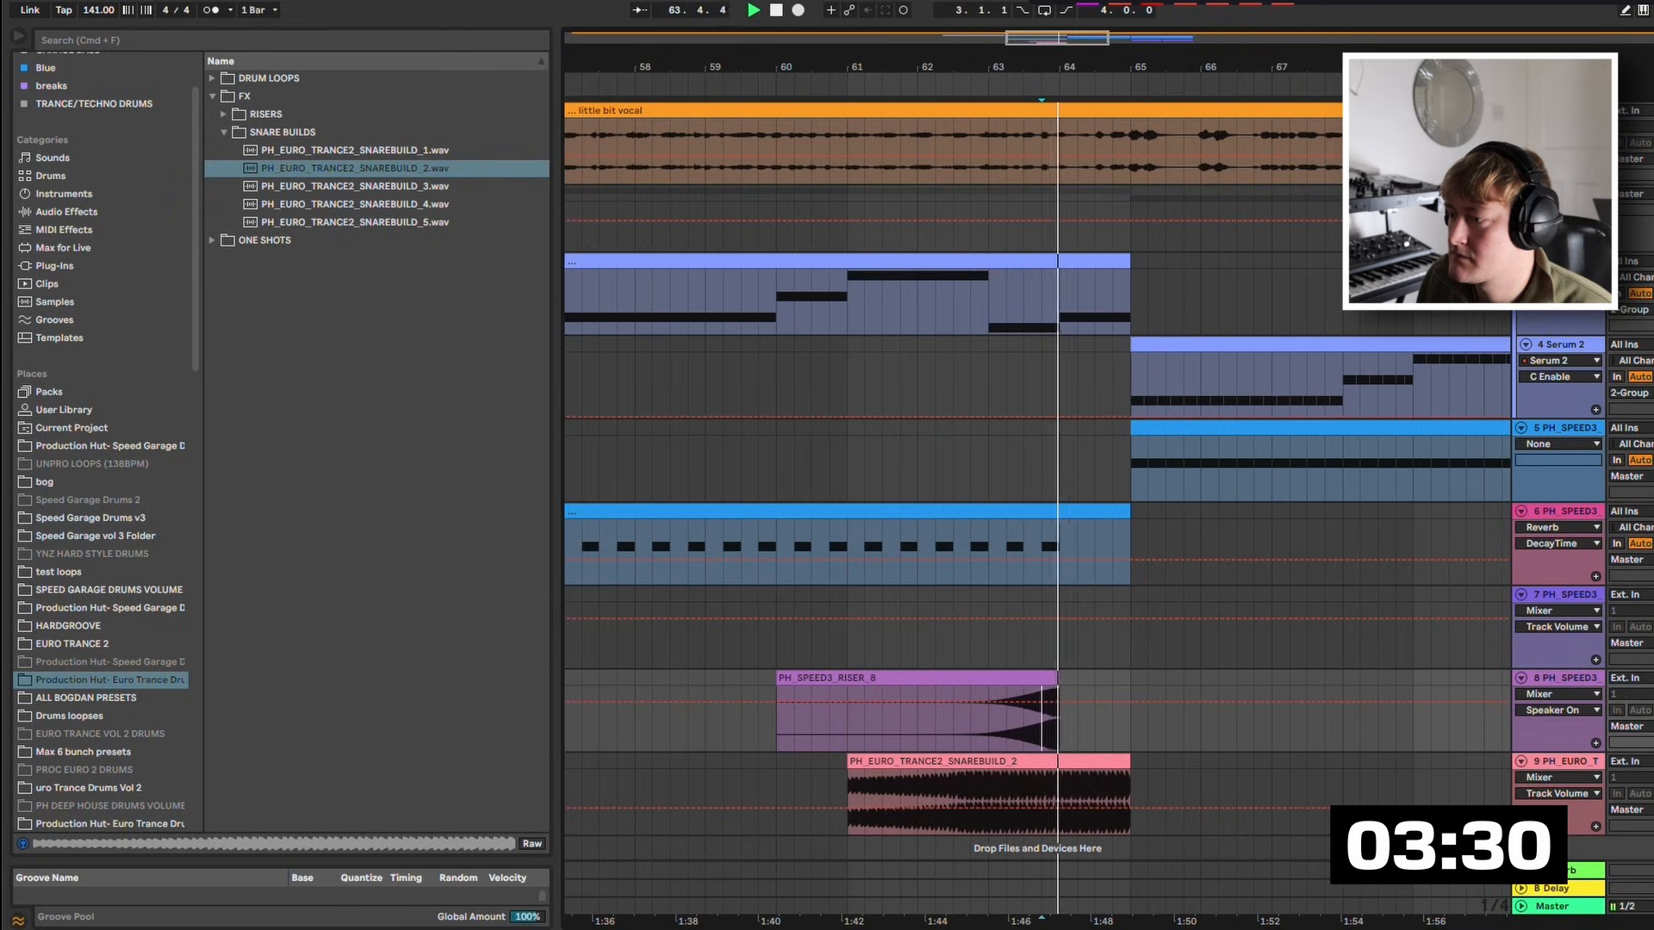
{"action": "key", "text": "space"}
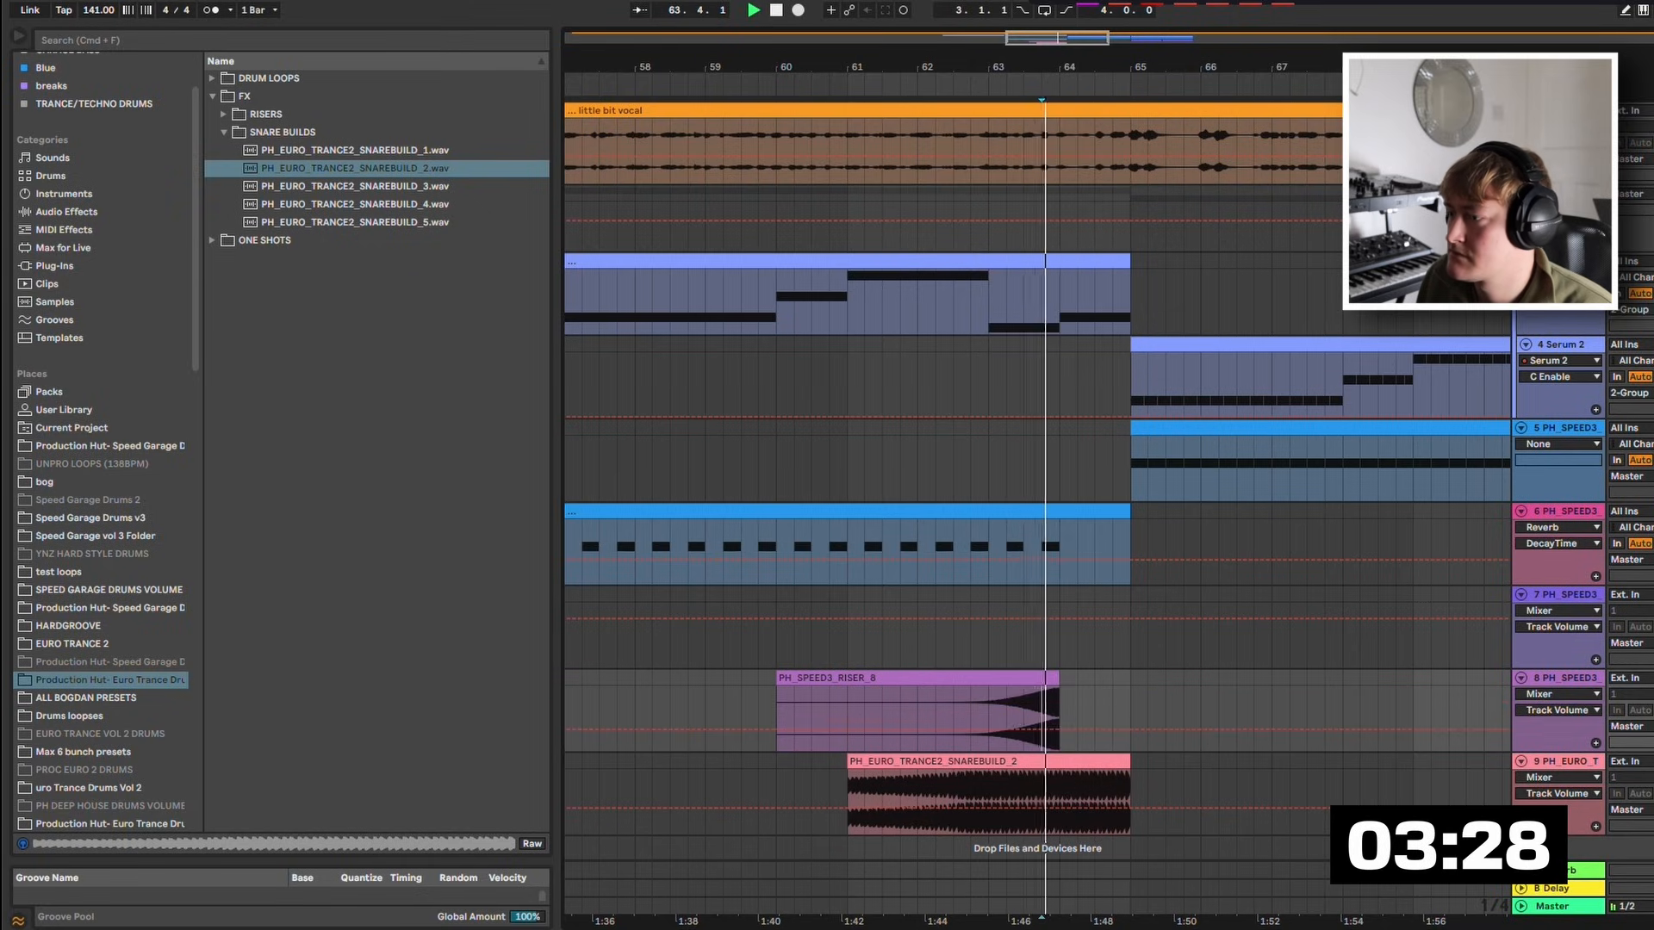
Trim the ends of the snare build and Reese clips to the middle of bar 64 and play the transition into the drop.
{"action": "left_click_drag", "start_coordinate": [1130, 762], "coordinate": [1095, 762]}
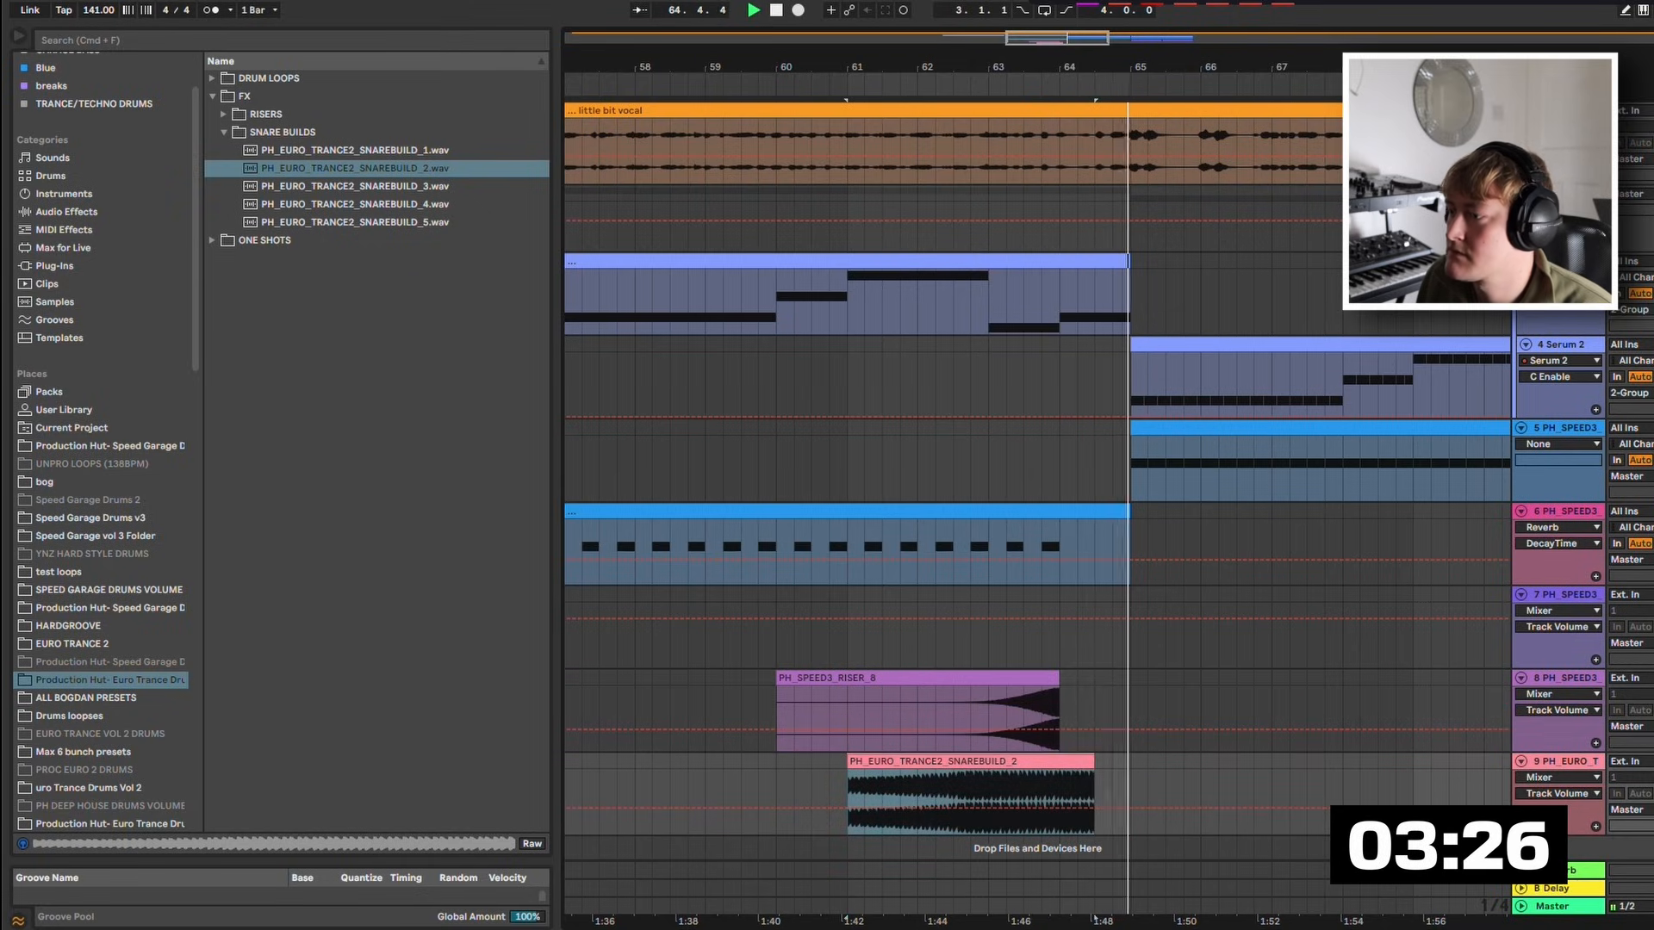
{"action": "left_click_drag", "start_coordinate": [1128, 261], "coordinate": [1095, 261]}
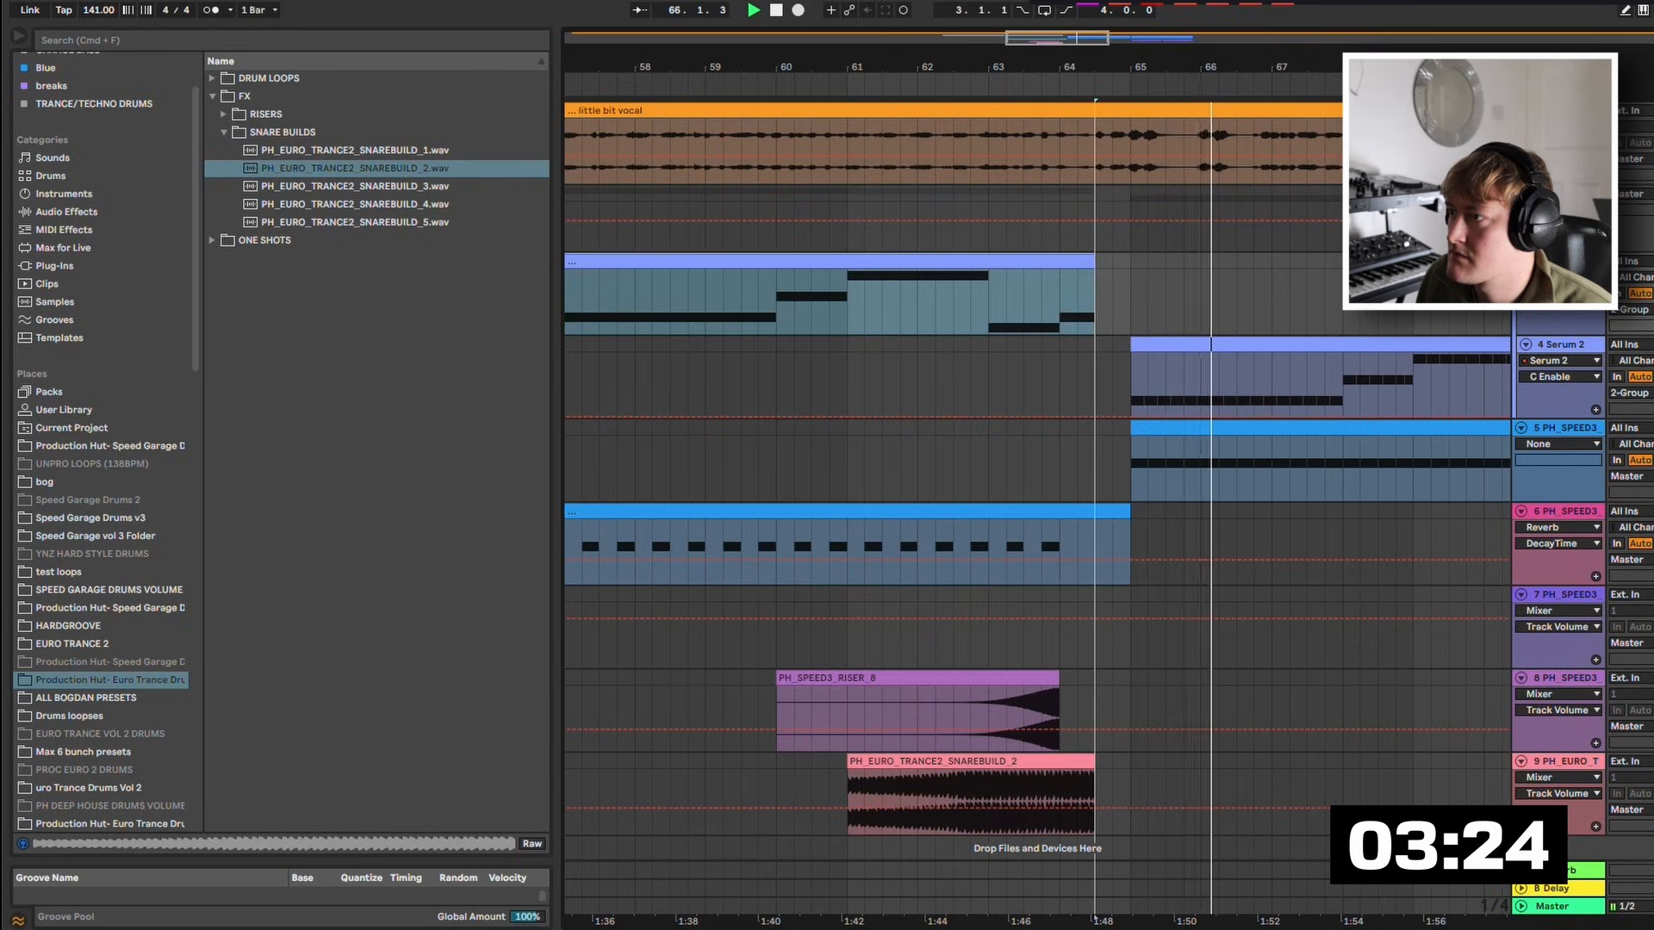
{"action": "left_click", "coordinate": [1060, 297]}
{"action": "key", "text": "space"}
{"action": "key", "text": "space"}
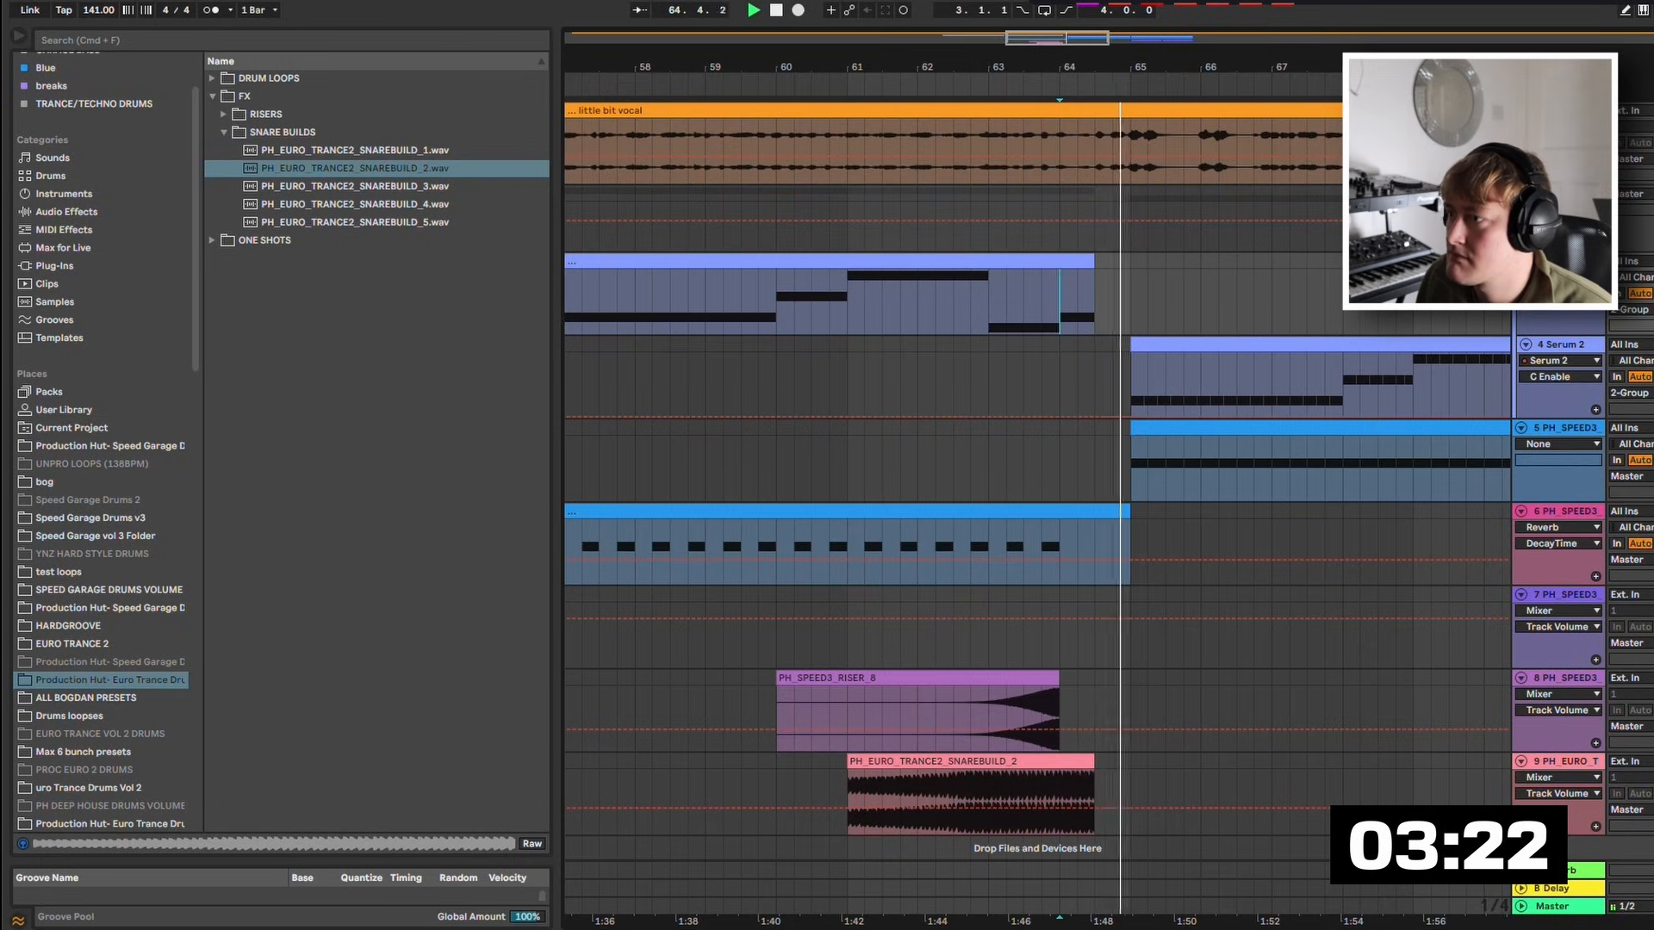
{"action": "left_click", "coordinate": [1006, 384]}
{"action": "key", "text": "space"}
{"action": "key", "text": "space"}
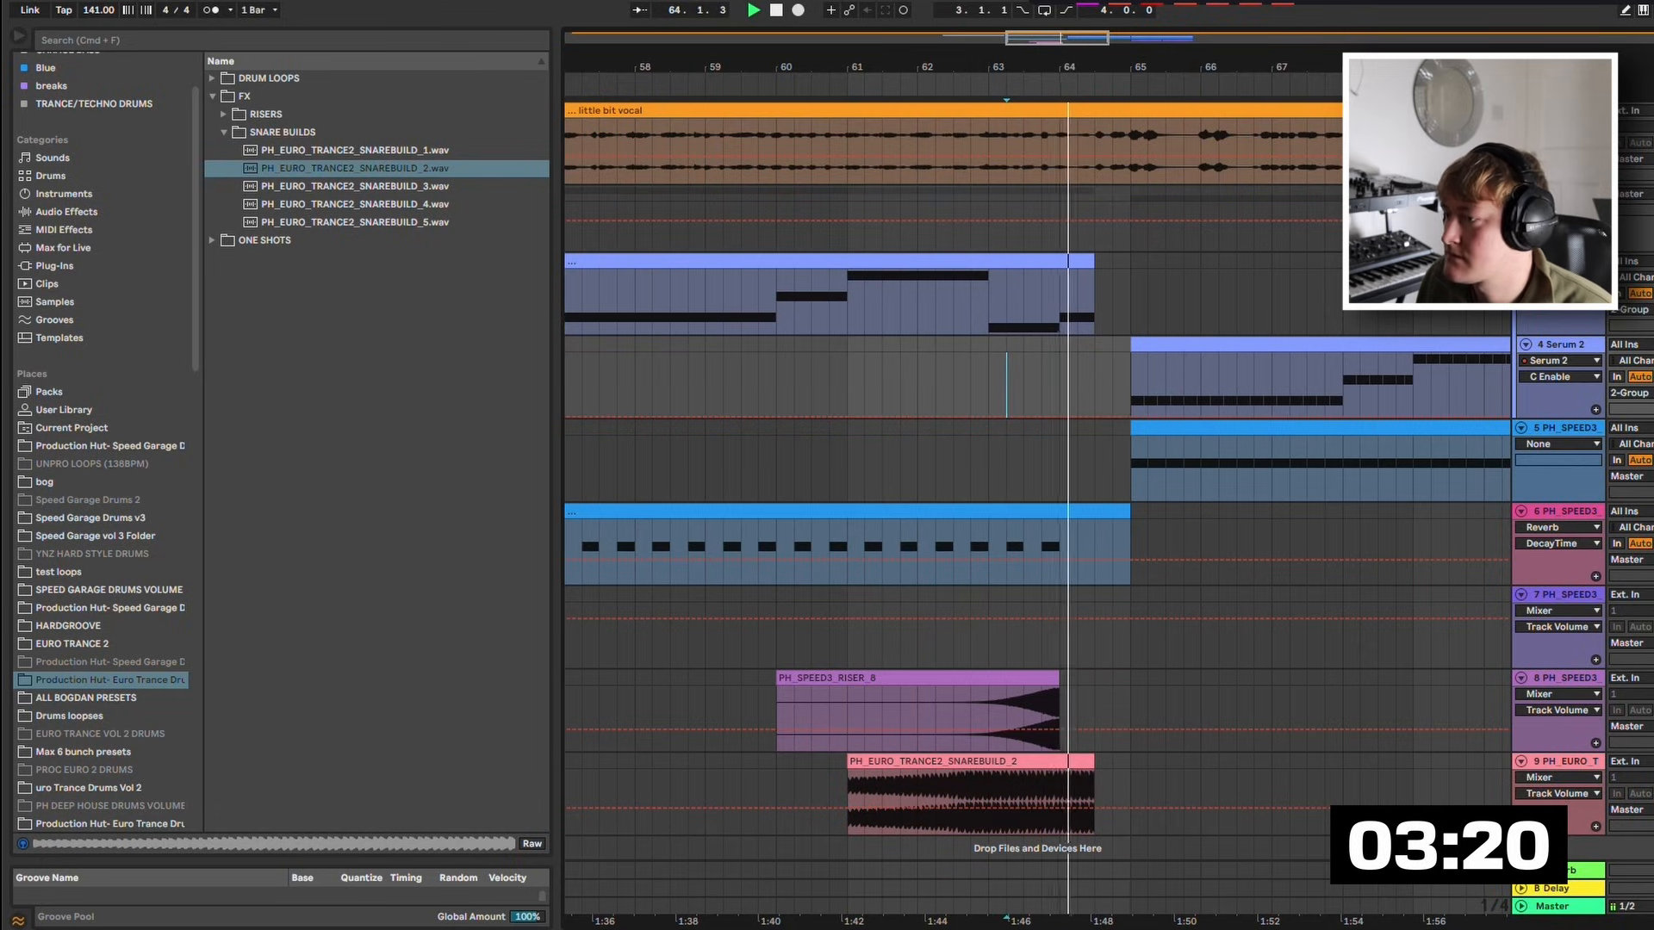
Move the riser clip half a bar later so it ends together with the snare build, and play the transition.
{"action": "left_click_drag", "start_coordinate": [1006, 678], "coordinate": [1042, 678]}
{"action": "left_click", "coordinate": [1042, 640]}
{"action": "key", "text": "space"}
{"action": "key", "text": "space"}
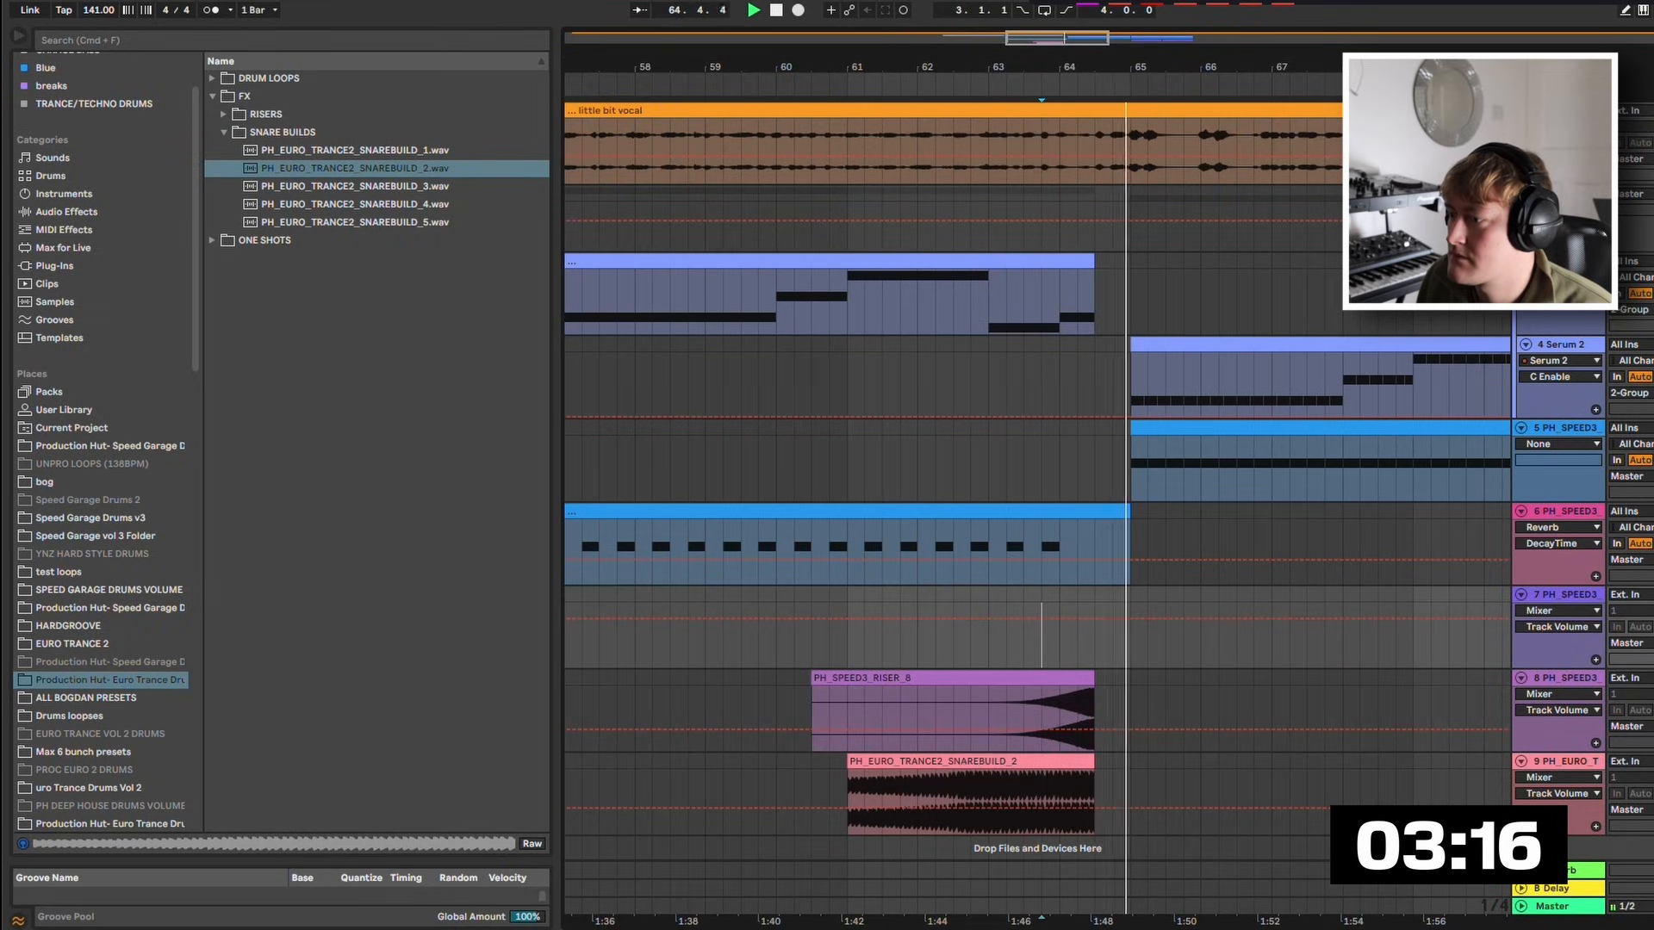
Move the snare build and riser half a bar earlier, trim the Reese clip to end at bar 64, and play from bar 63.
{"action": "key", "text": "space"}
{"action": "left_click_drag", "start_coordinate": [1042, 761], "coordinate": [1006, 761]}
{"action": "left_click_drag", "start_coordinate": [1006, 678], "coordinate": [971, 678]}
{"action": "left_click_drag", "start_coordinate": [1093, 261], "coordinate": [1059, 261]}
{"action": "left_click", "coordinate": [989, 86]}
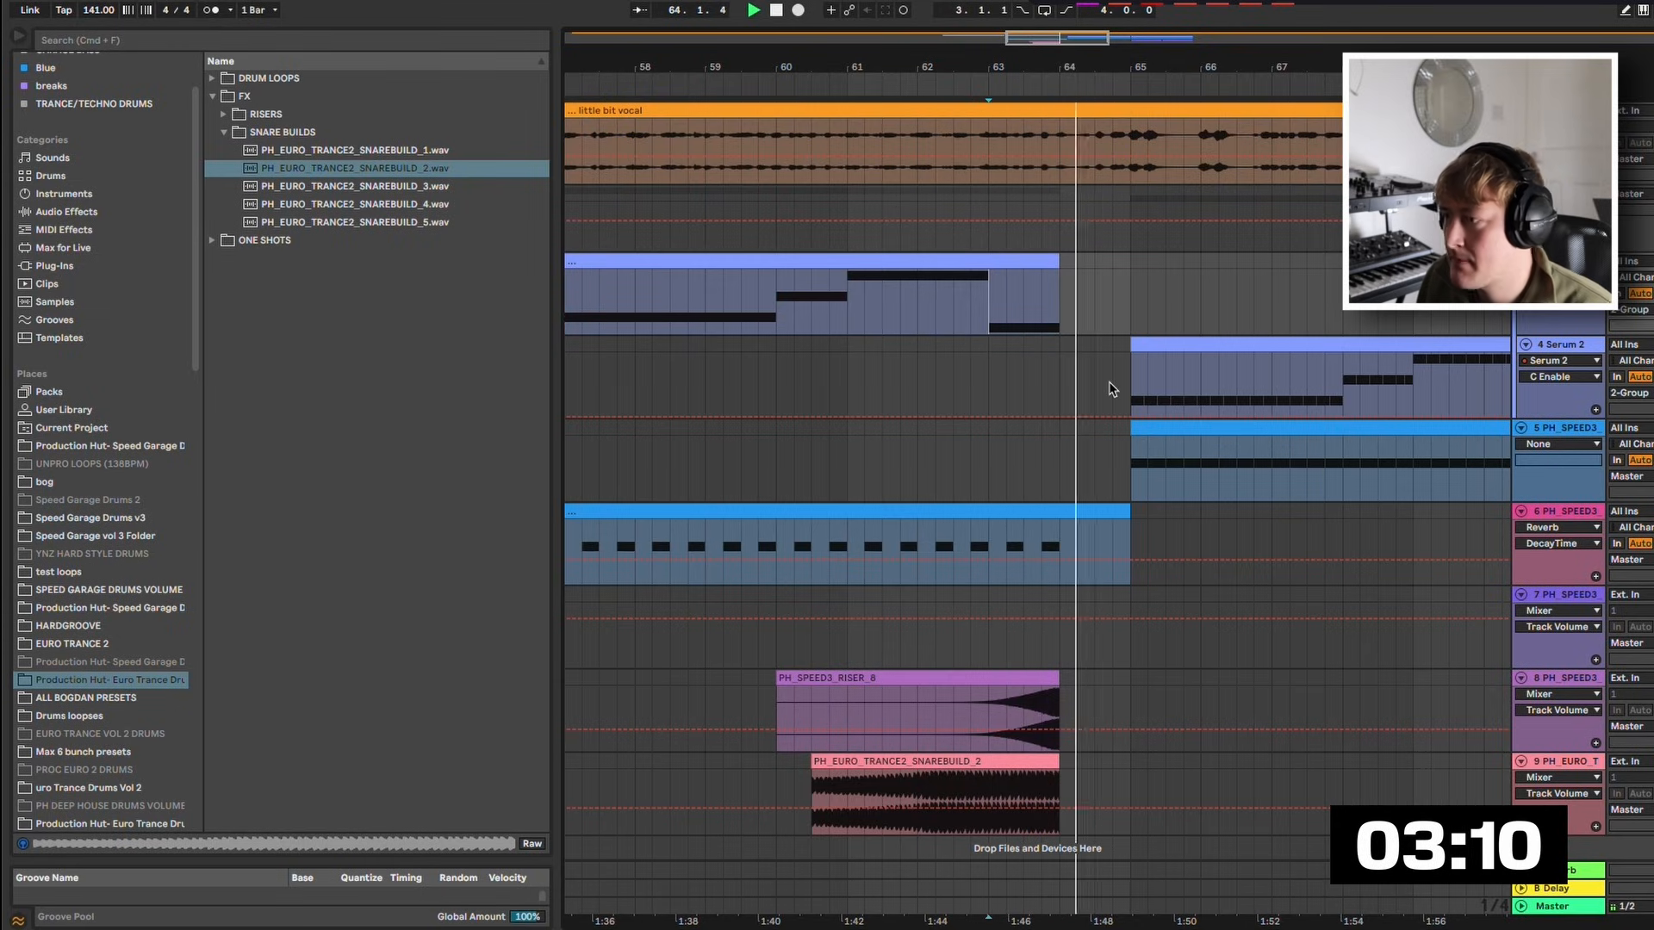
Insert a new audio track below the snare build track.
{"action": "left_click", "coordinate": [1292, 711]}
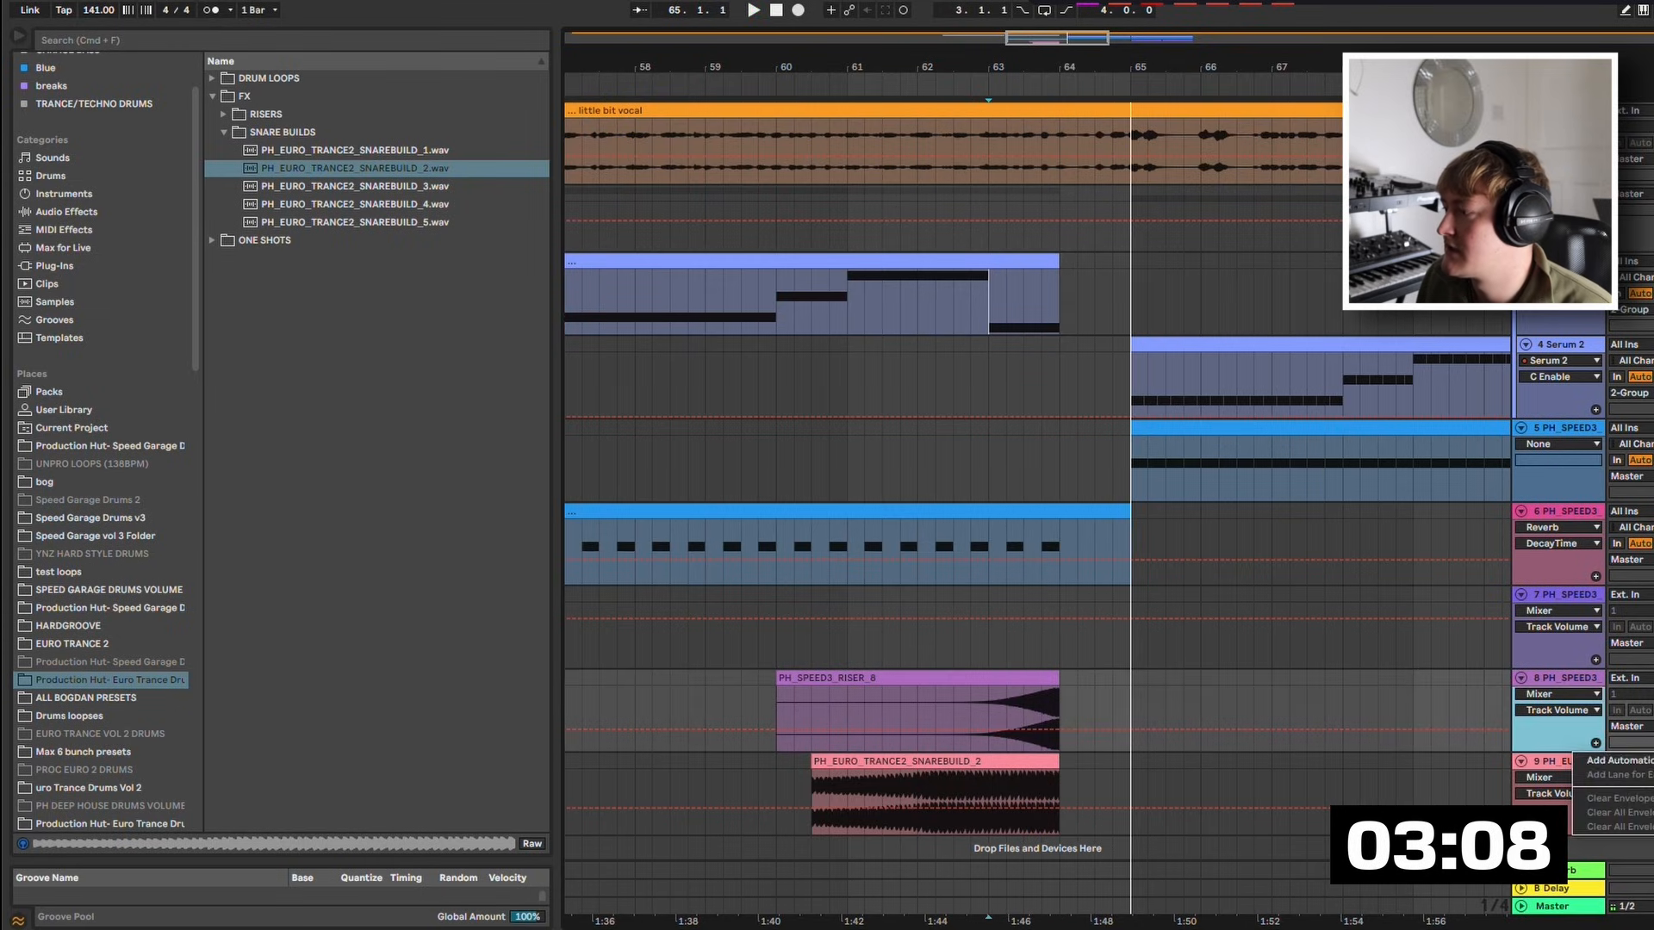
{"action": "left_click", "coordinate": [1292, 792]}
{"action": "right_click", "coordinate": [1583, 362]}
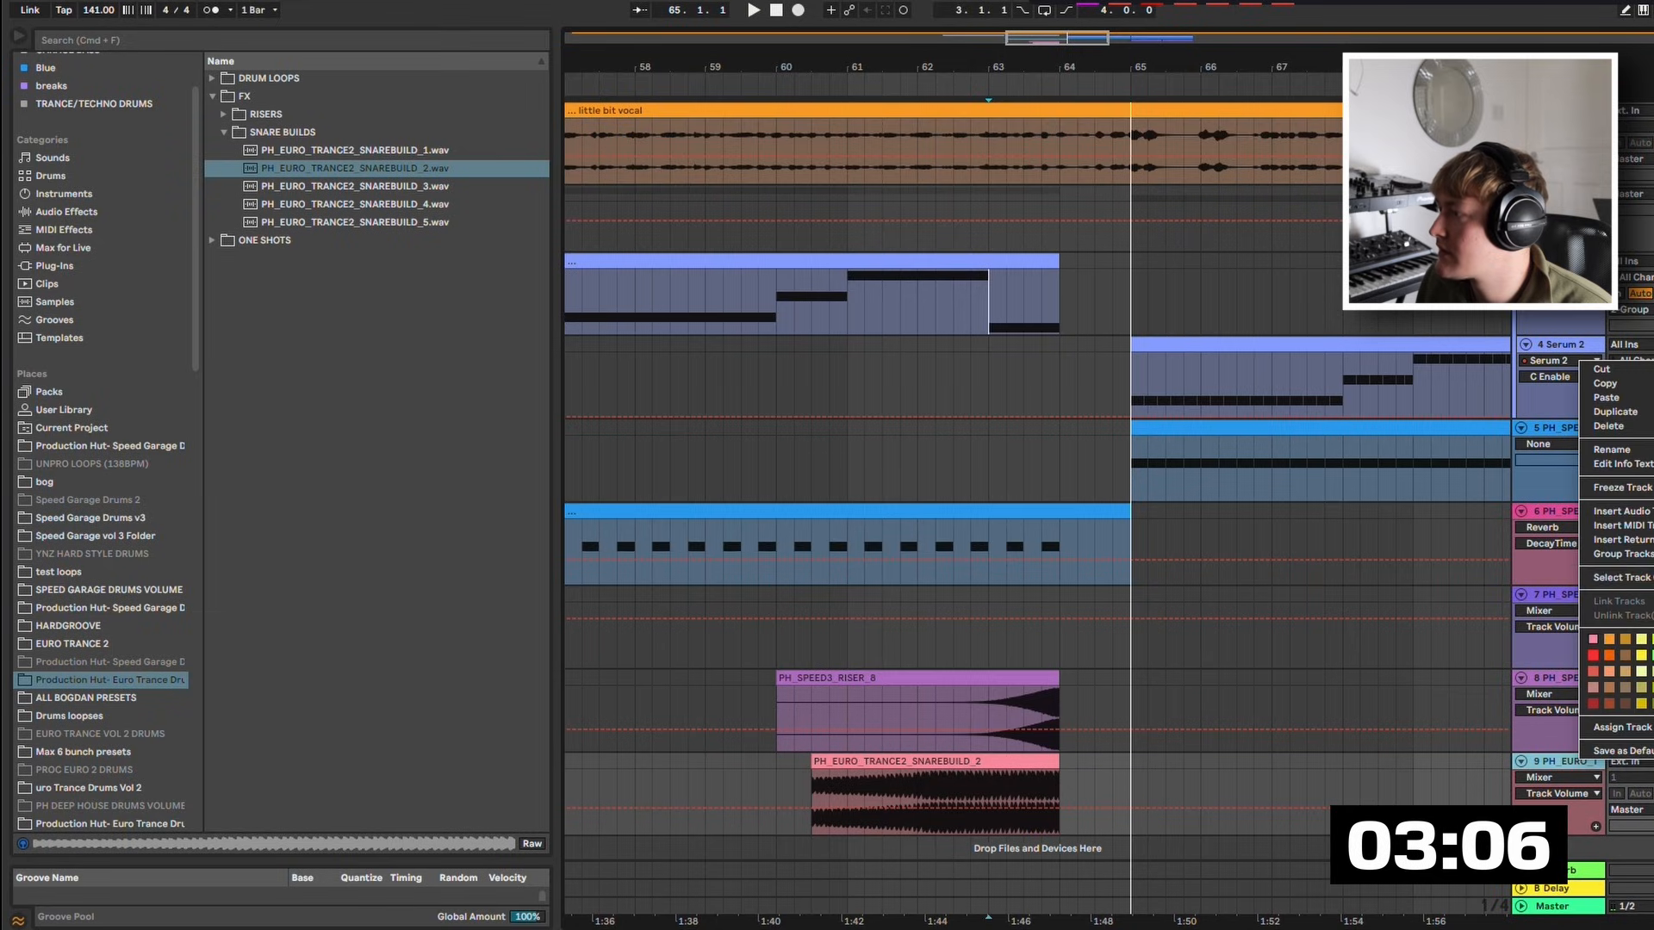
{"action": "left_click", "coordinate": [1620, 511]}
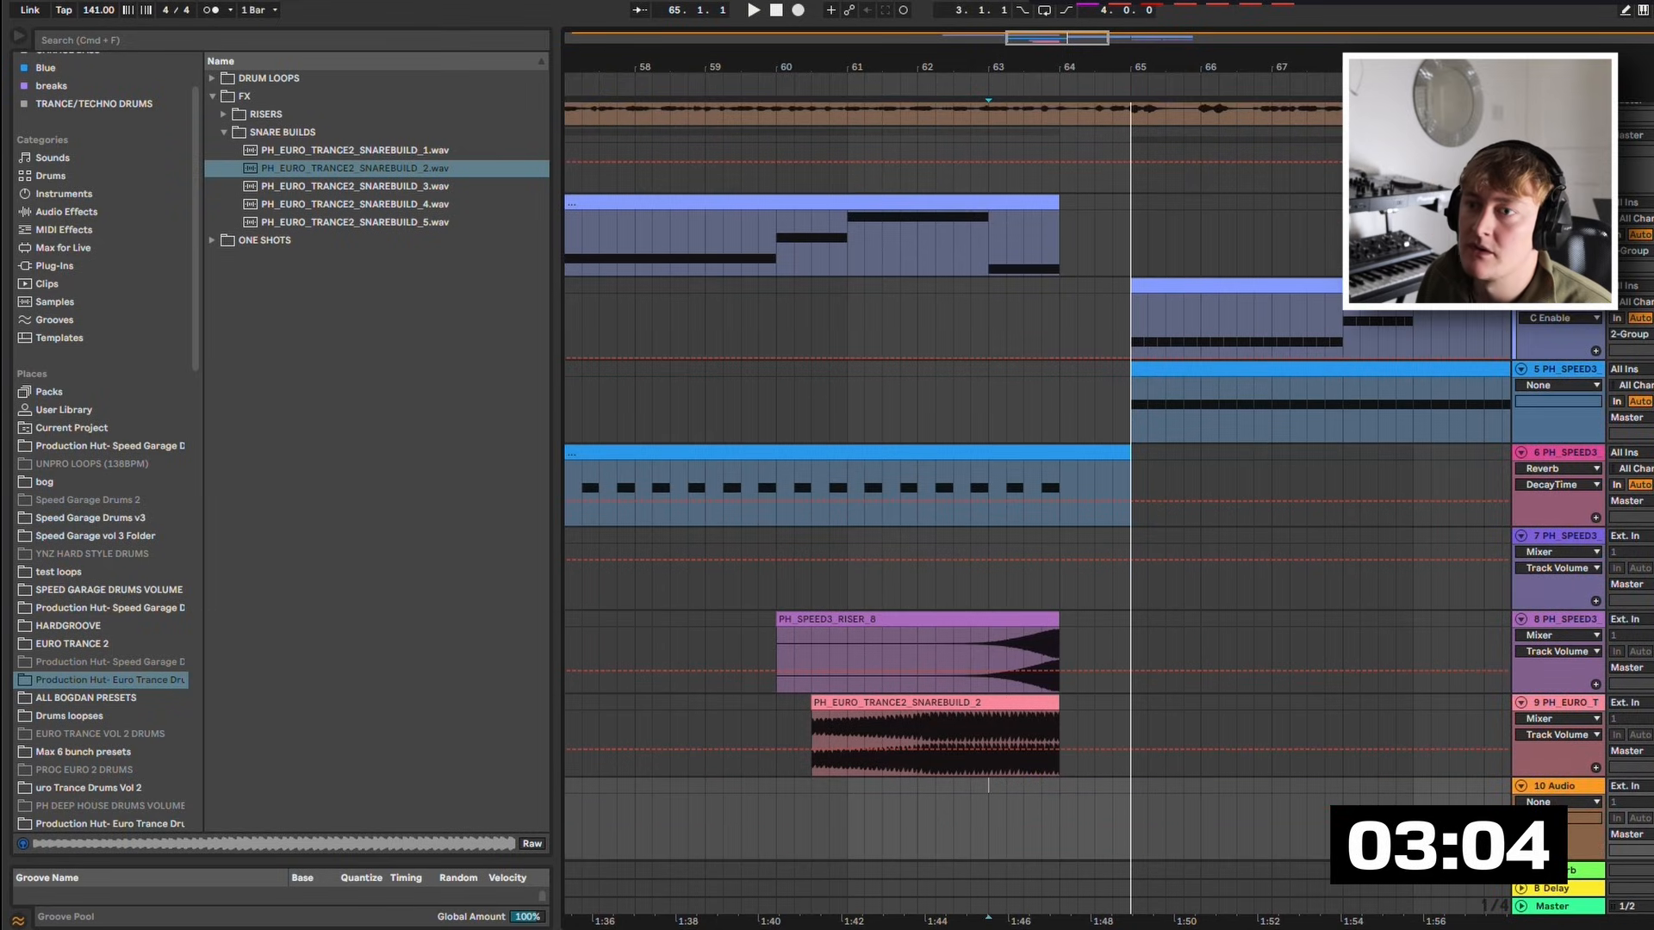
Browse the crash one-shots and place PH_EURO_TRANCE2_CRASH_1 at bar 64 on the new audio track.
{"action": "left_click", "coordinate": [212, 95]}
{"action": "left_click", "coordinate": [212, 114]}
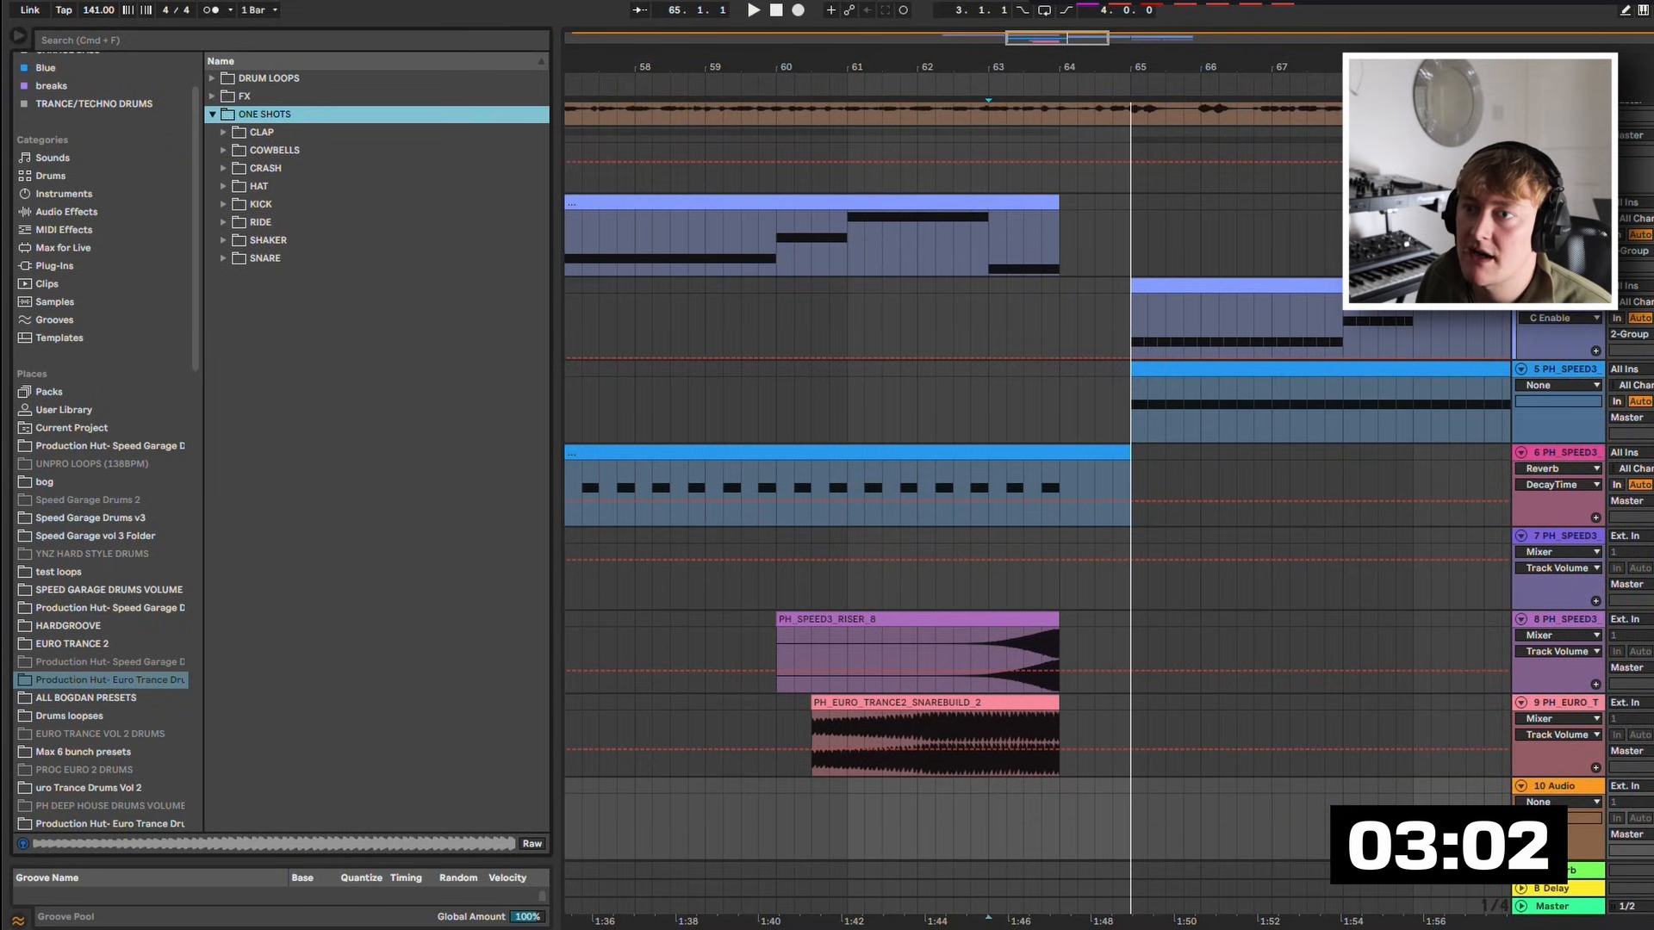
{"action": "key", "text": "Down"}
{"action": "key", "text": "Down"}
{"action": "key", "text": "Down"}
{"action": "key", "text": "Right"}
{"action": "key", "text": "Down"}
{"action": "key", "text": "Down"}
{"action": "left_click_drag", "start_coordinate": [342, 186], "coordinate": [1068, 818]}
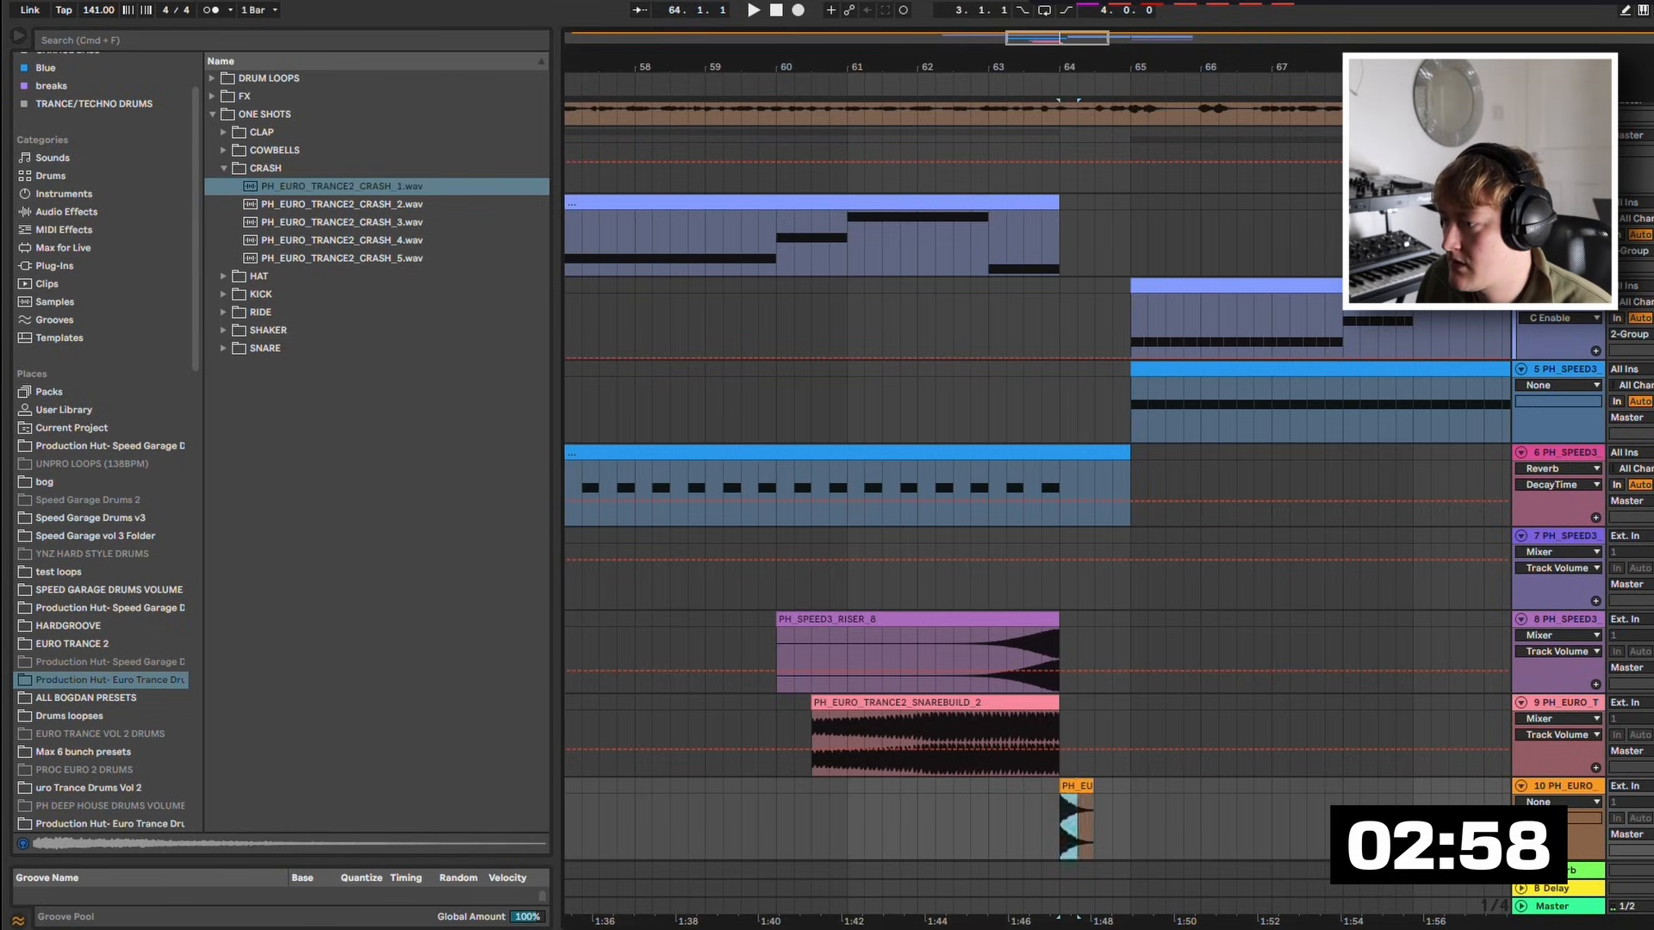
Duplicate the crash clip repeatedly to fill bar 64, play the transition, and remove the extra copy at bar 65.
{"action": "key", "text": "super+d"}
{"action": "key", "text": "super+d"}
{"action": "key", "text": "super+d"}
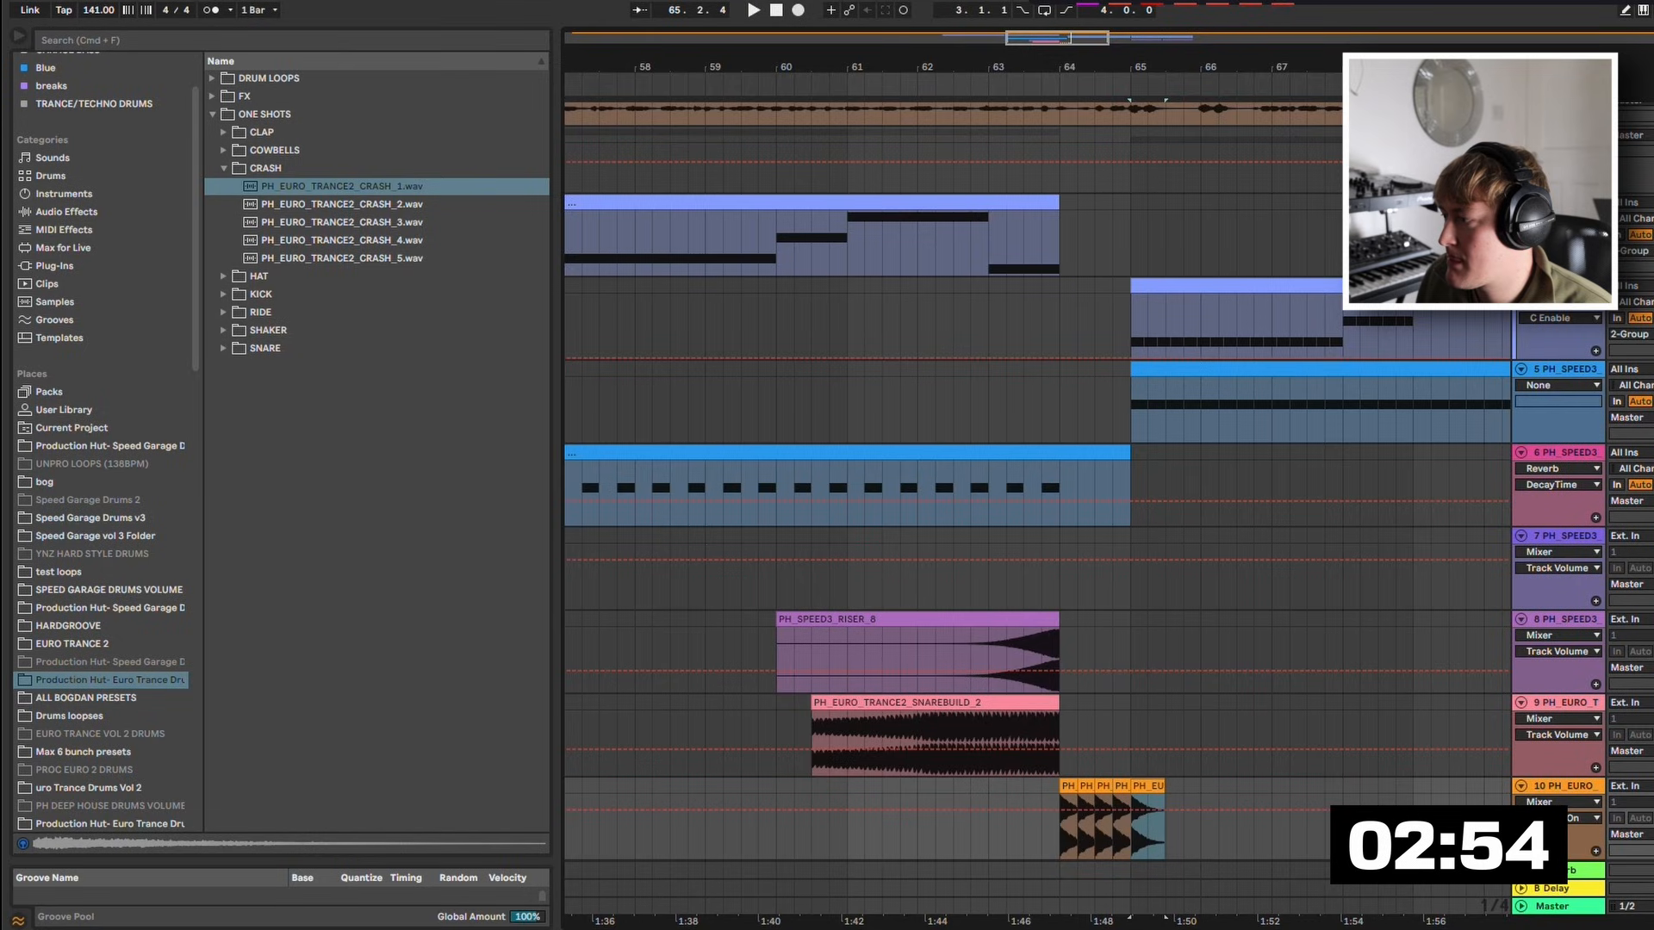
{"action": "left_click", "coordinate": [1041, 827]}
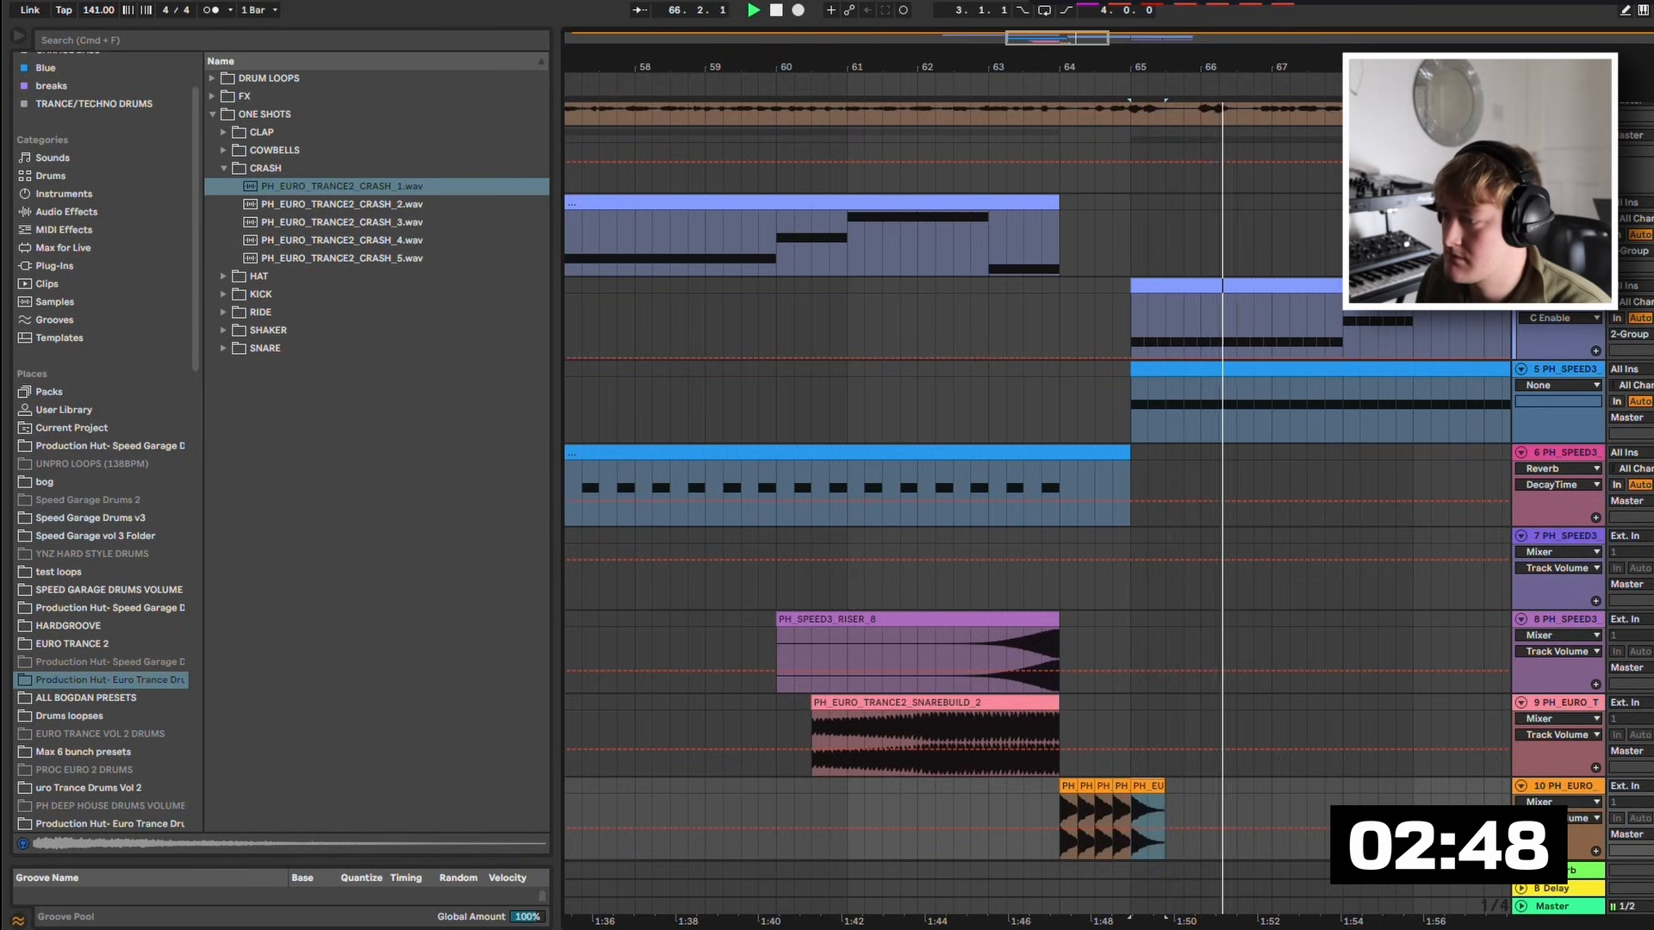
{"action": "left_click", "coordinate": [1148, 823]}
{"action": "key", "text": "super+x"}
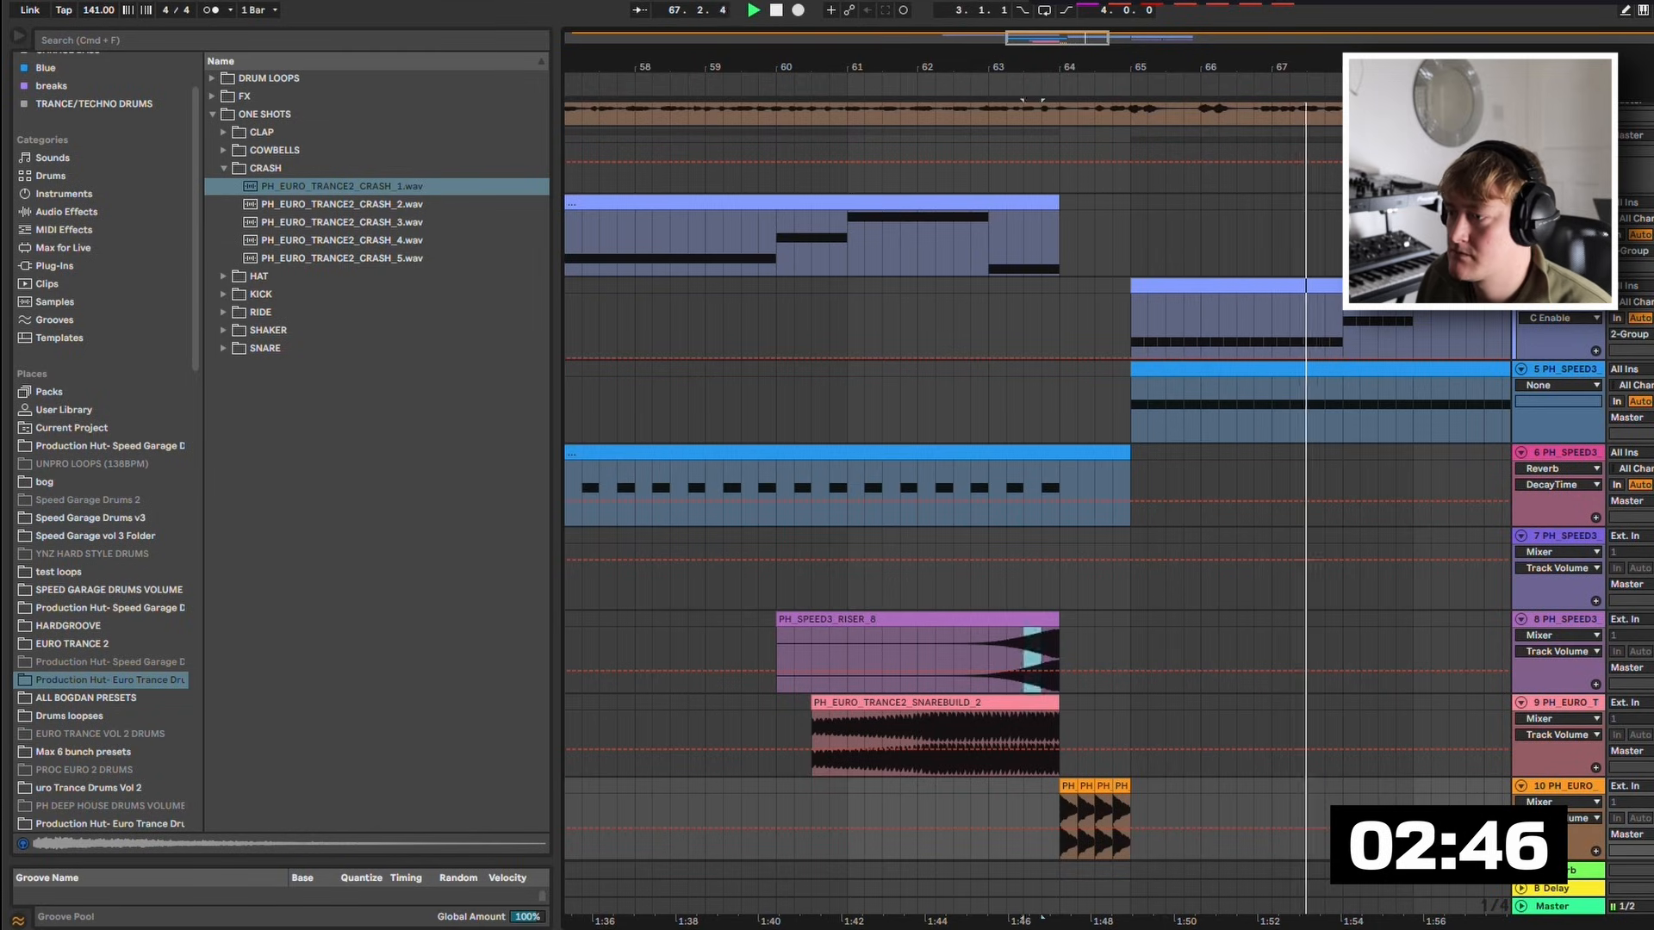
Try a short slice of the riser's end at bar 65 on the riser track and reverse it.
{"action": "key", "text": "Up"}
{"action": "key", "text": "Up"}
{"action": "key", "text": "super+v"}
{"action": "key", "text": "Left"}
{"action": "right_click", "coordinate": [1148, 619]}
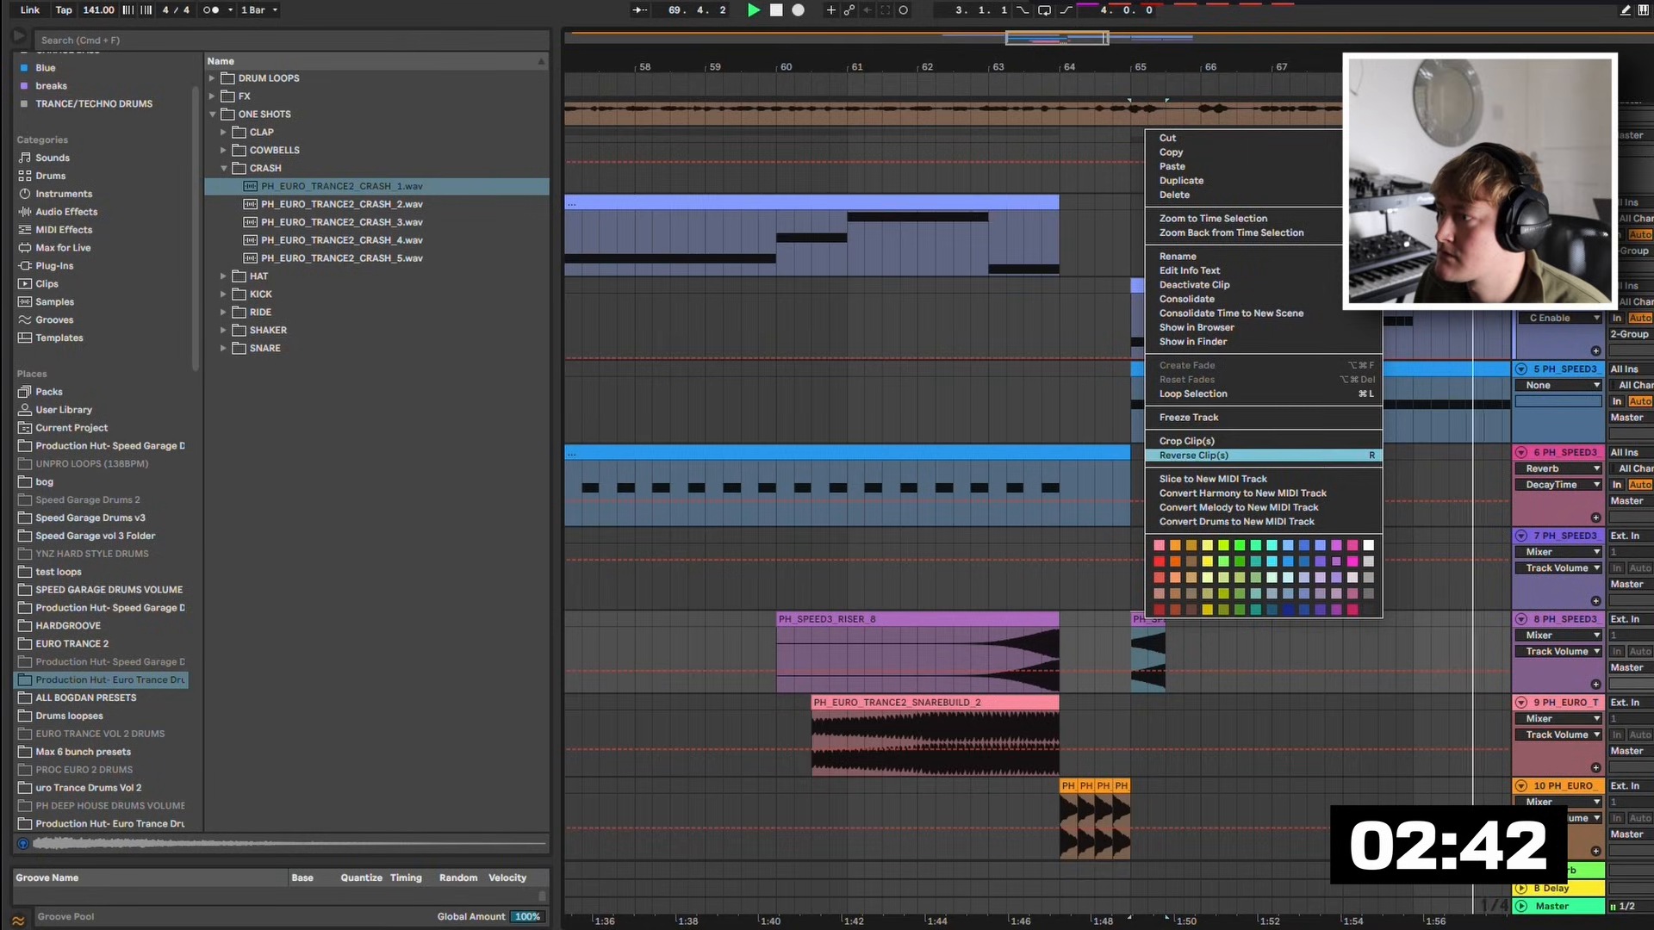
{"action": "left_click", "coordinate": [1191, 455]}
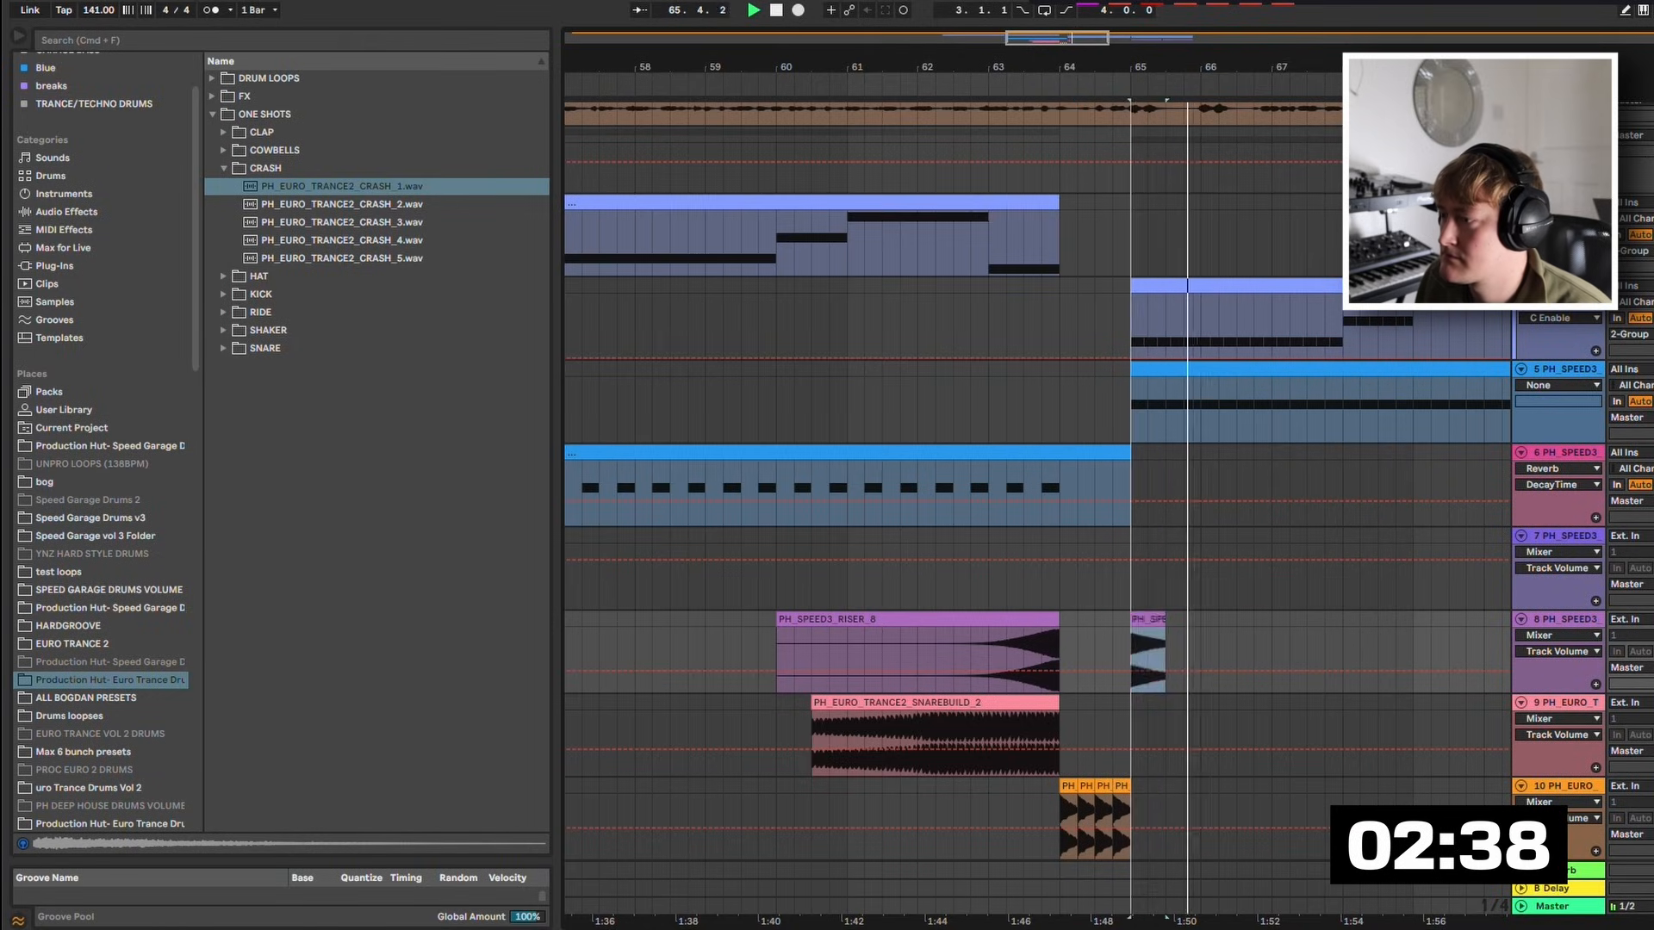
Undo the shift of the reversed riser slice, play it into the drop, and delete the slice.
{"action": "key", "text": "Right"}
{"action": "key", "text": "Right"}
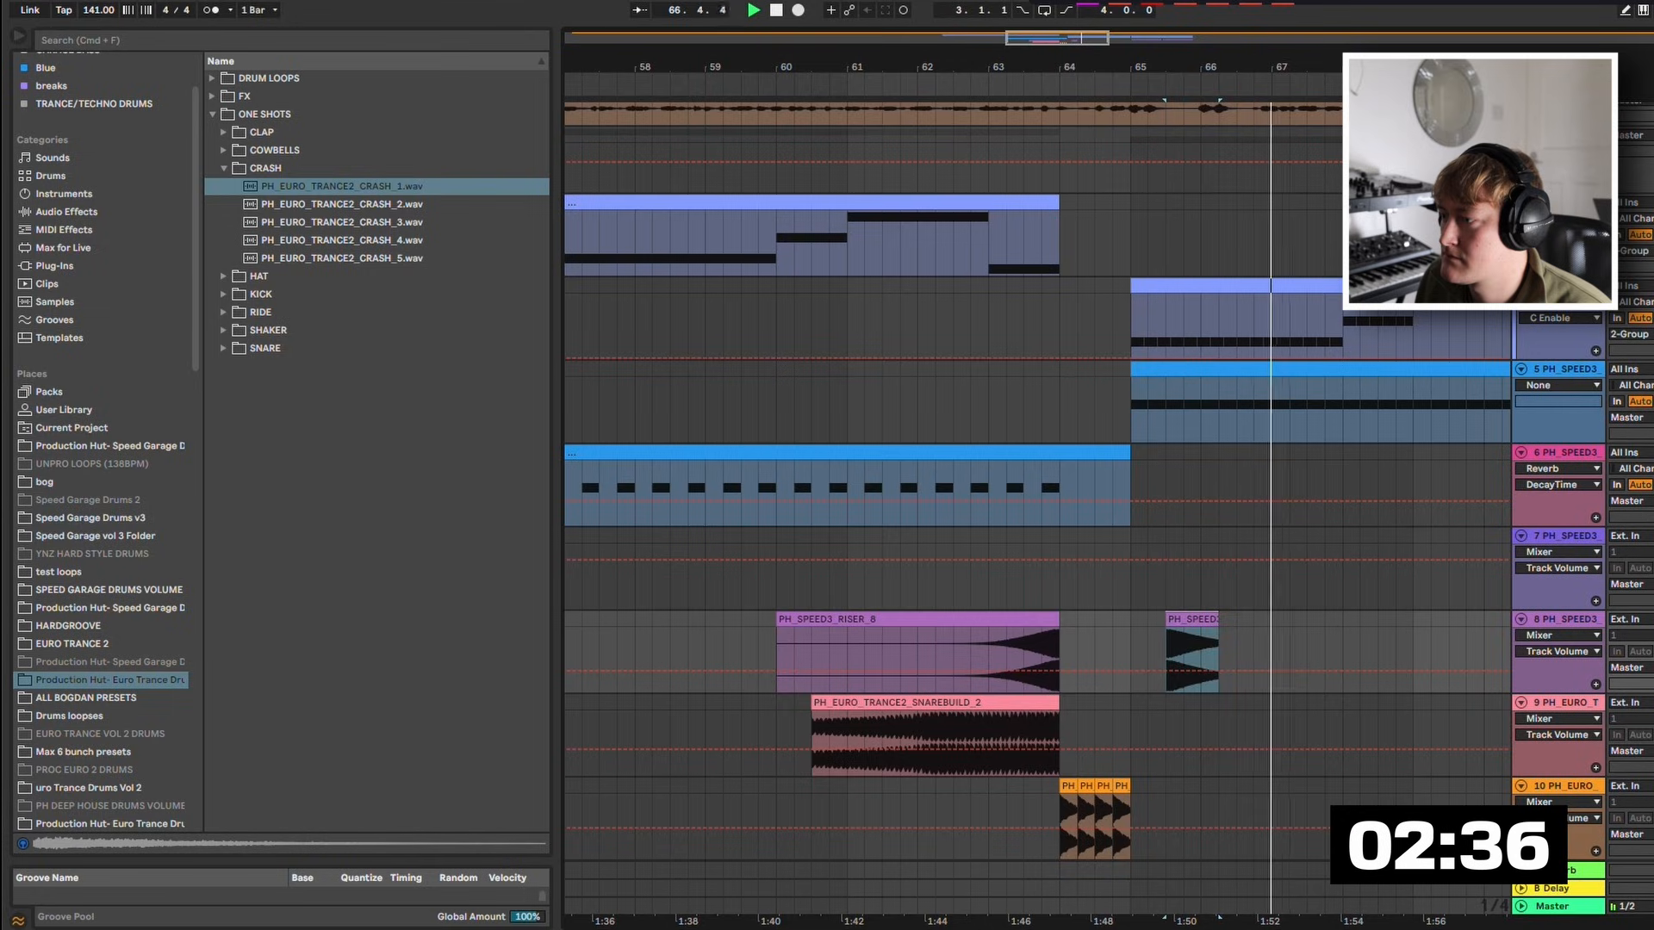
{"action": "key", "text": "super+z"}
{"action": "left_click", "coordinate": [1112, 652]}
{"action": "key", "text": "space"}
{"action": "key", "text": "space"}
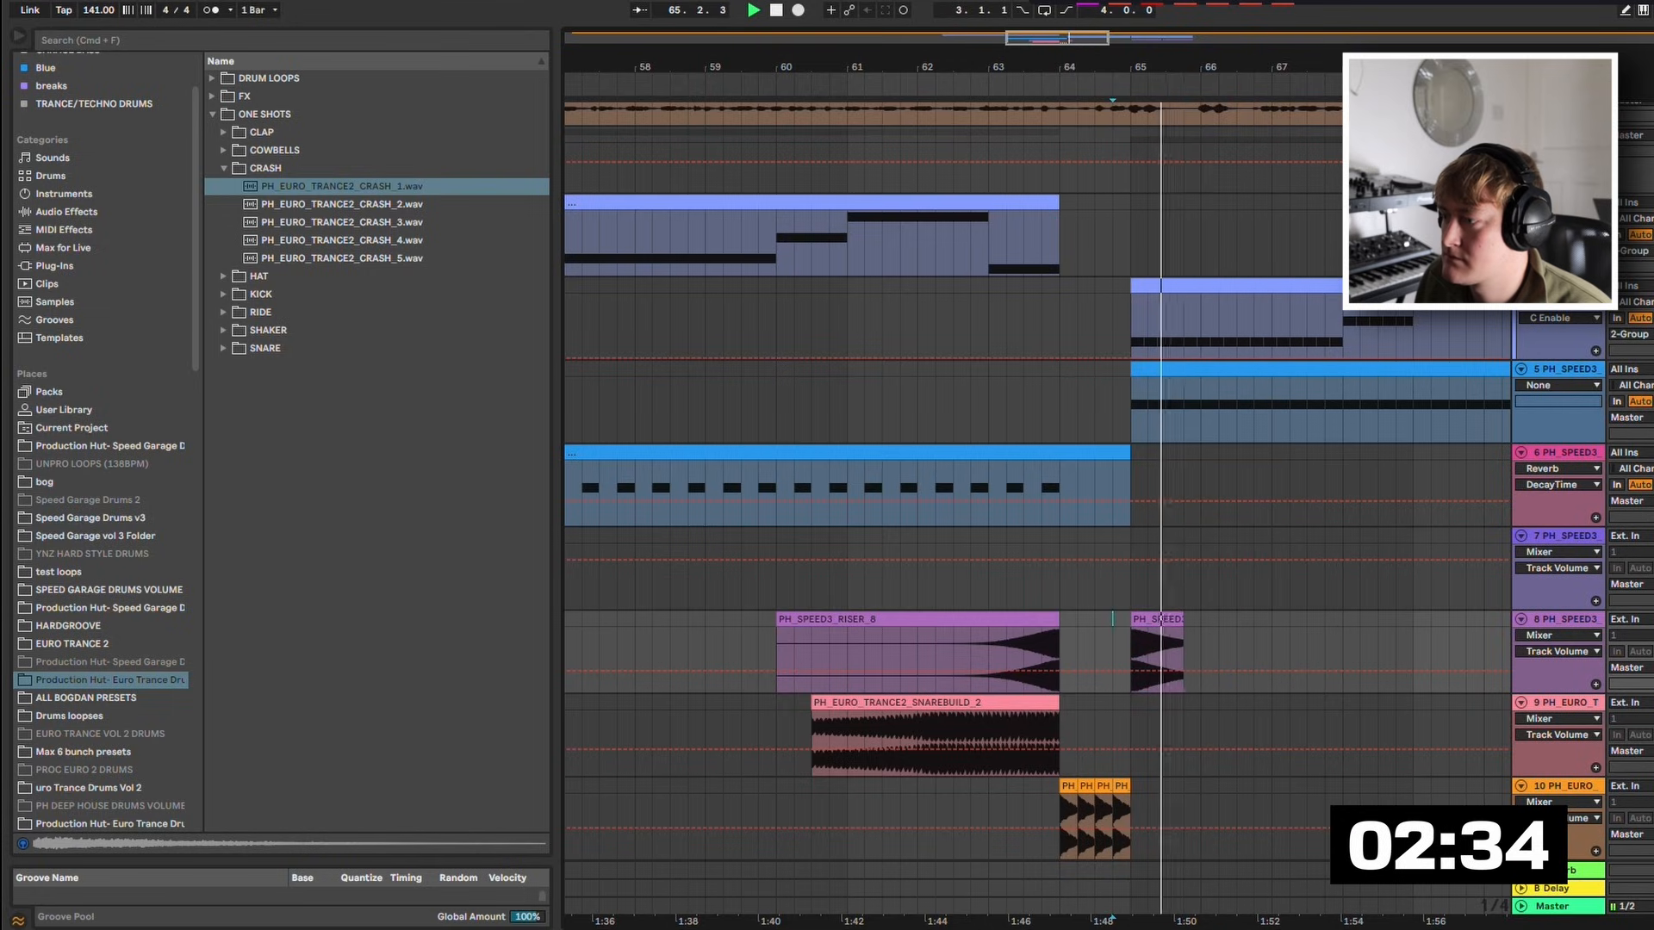
{"action": "left_click", "coordinate": [1155, 619]}
{"action": "key", "text": "space"}
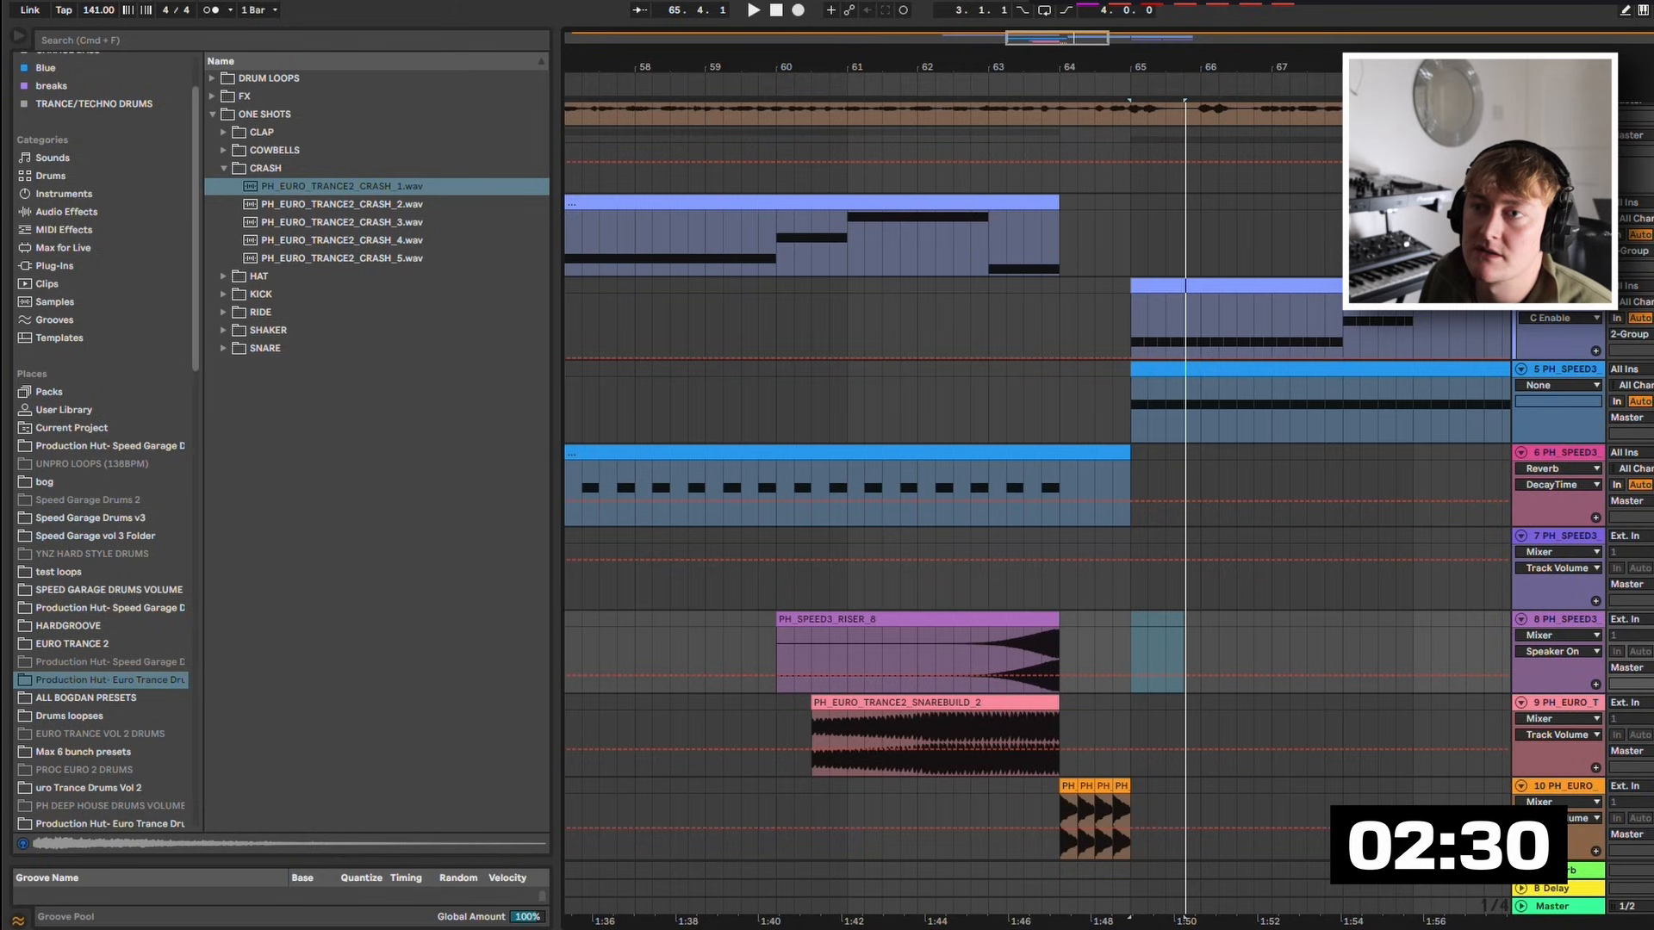
Audition the FX risers, replace the current riser with PH_EURO_TRANCE2_RISER_6 starting at bar 59, and play from bar 63.
{"action": "left_click", "coordinate": [245, 97]}
{"action": "left_click", "coordinate": [265, 114]}
{"action": "left_click", "coordinate": [340, 168]}
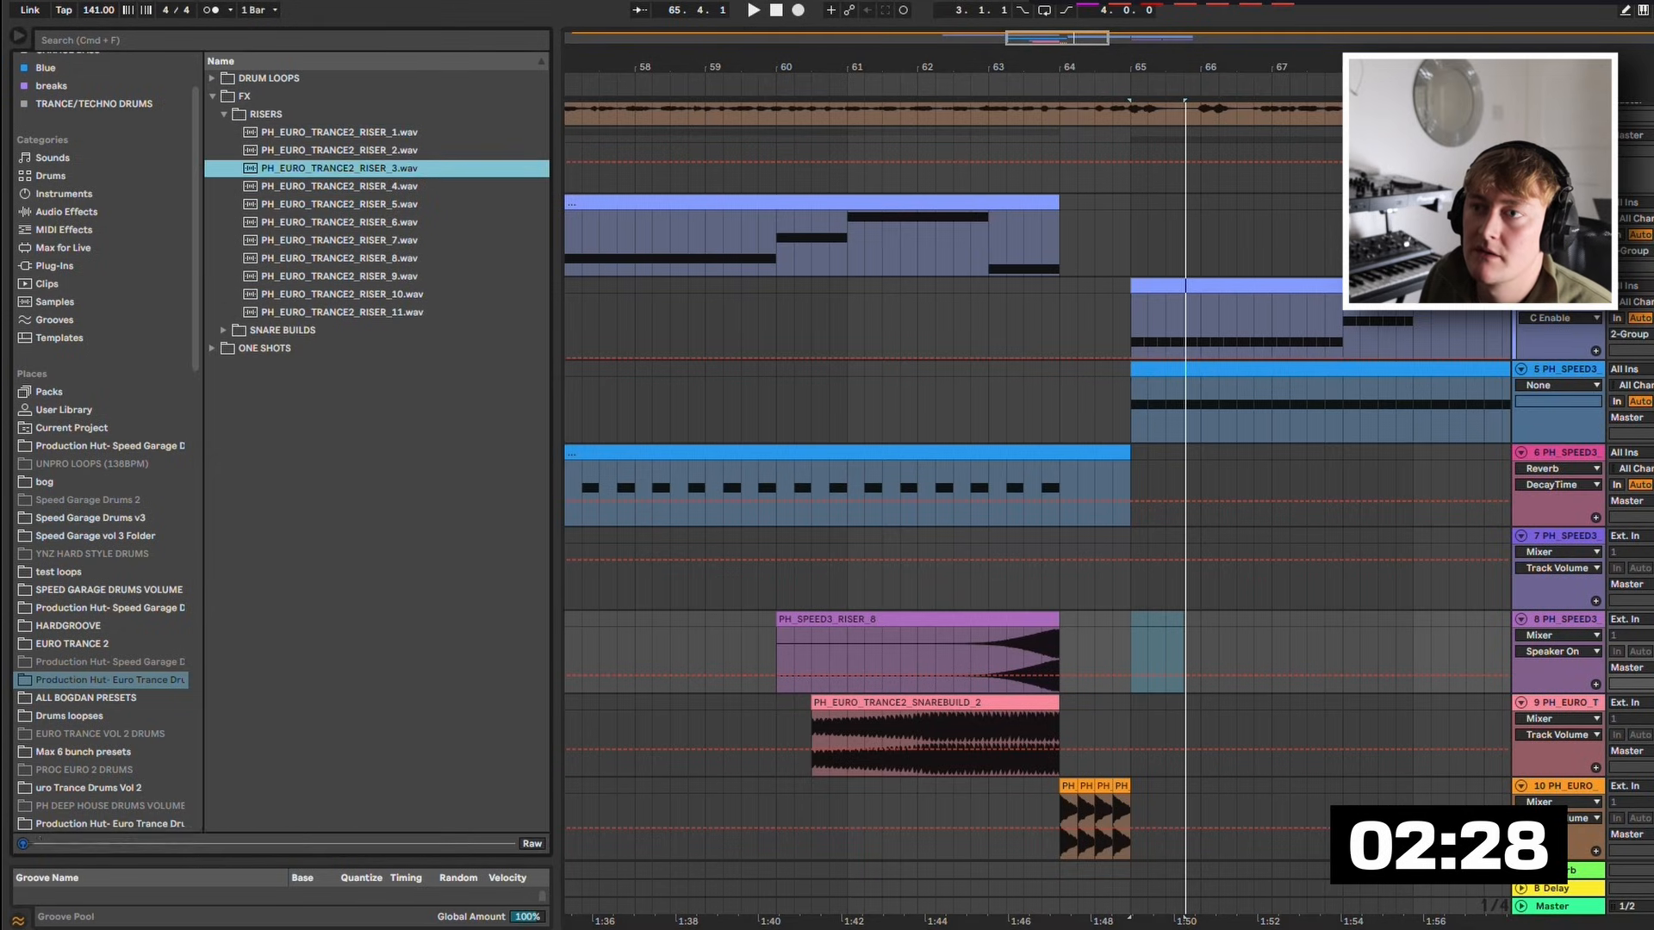
{"action": "left_click", "coordinate": [340, 222]}
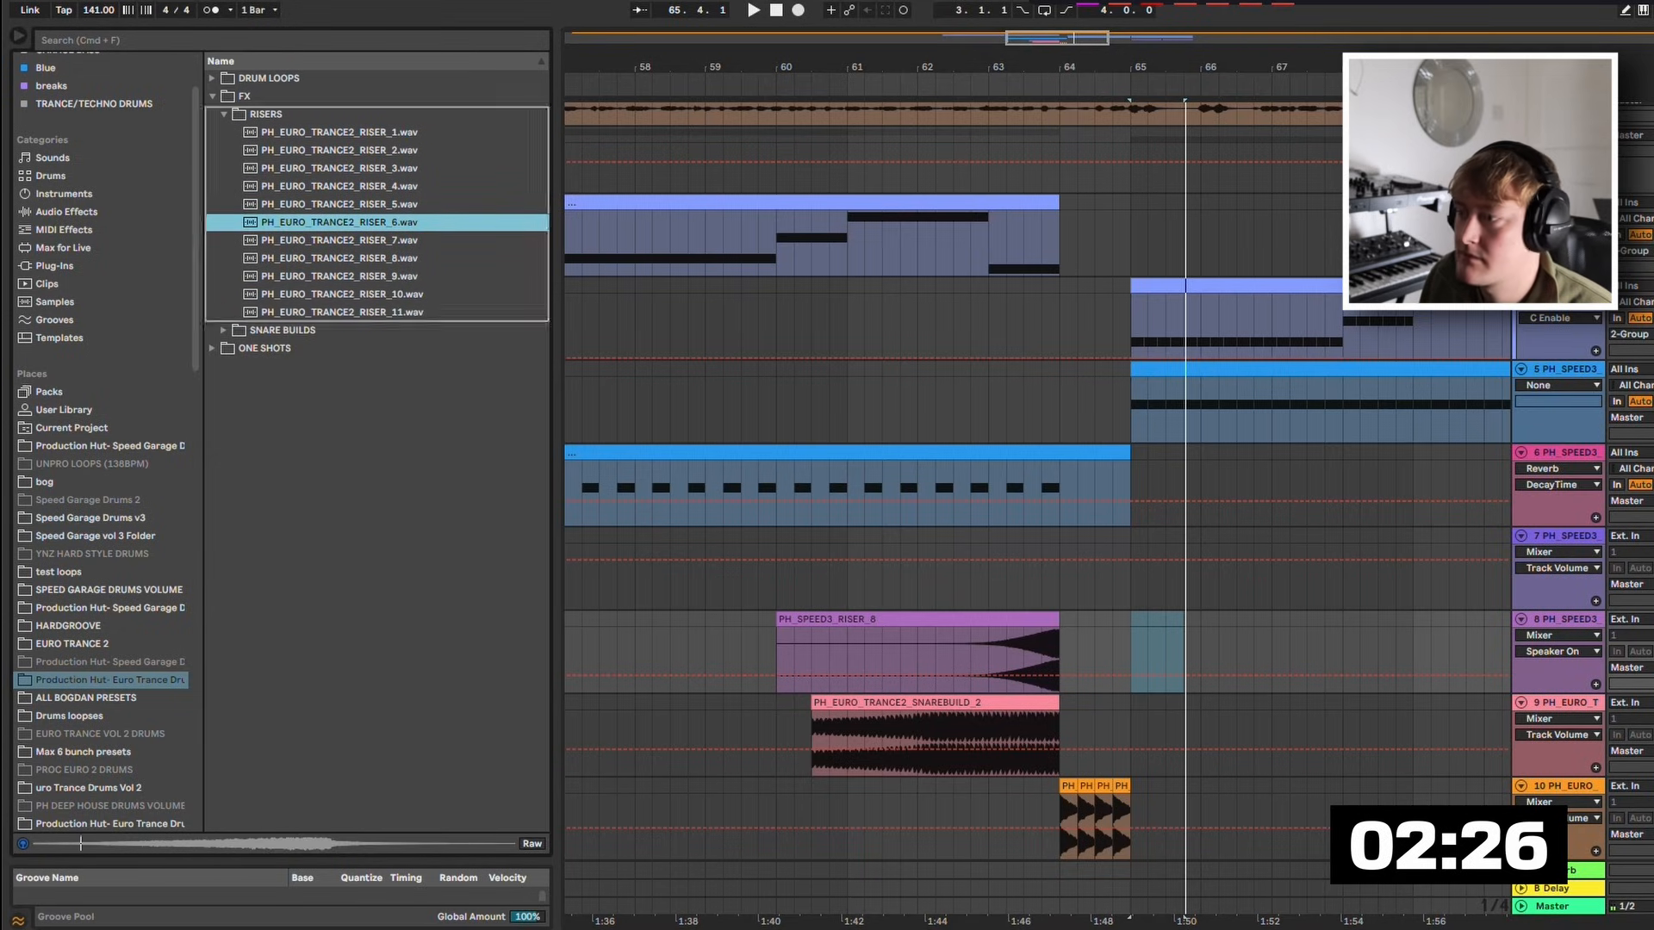
{"action": "left_click_drag", "start_coordinate": [340, 223], "coordinate": [708, 655]}
{"action": "key", "text": "space"}
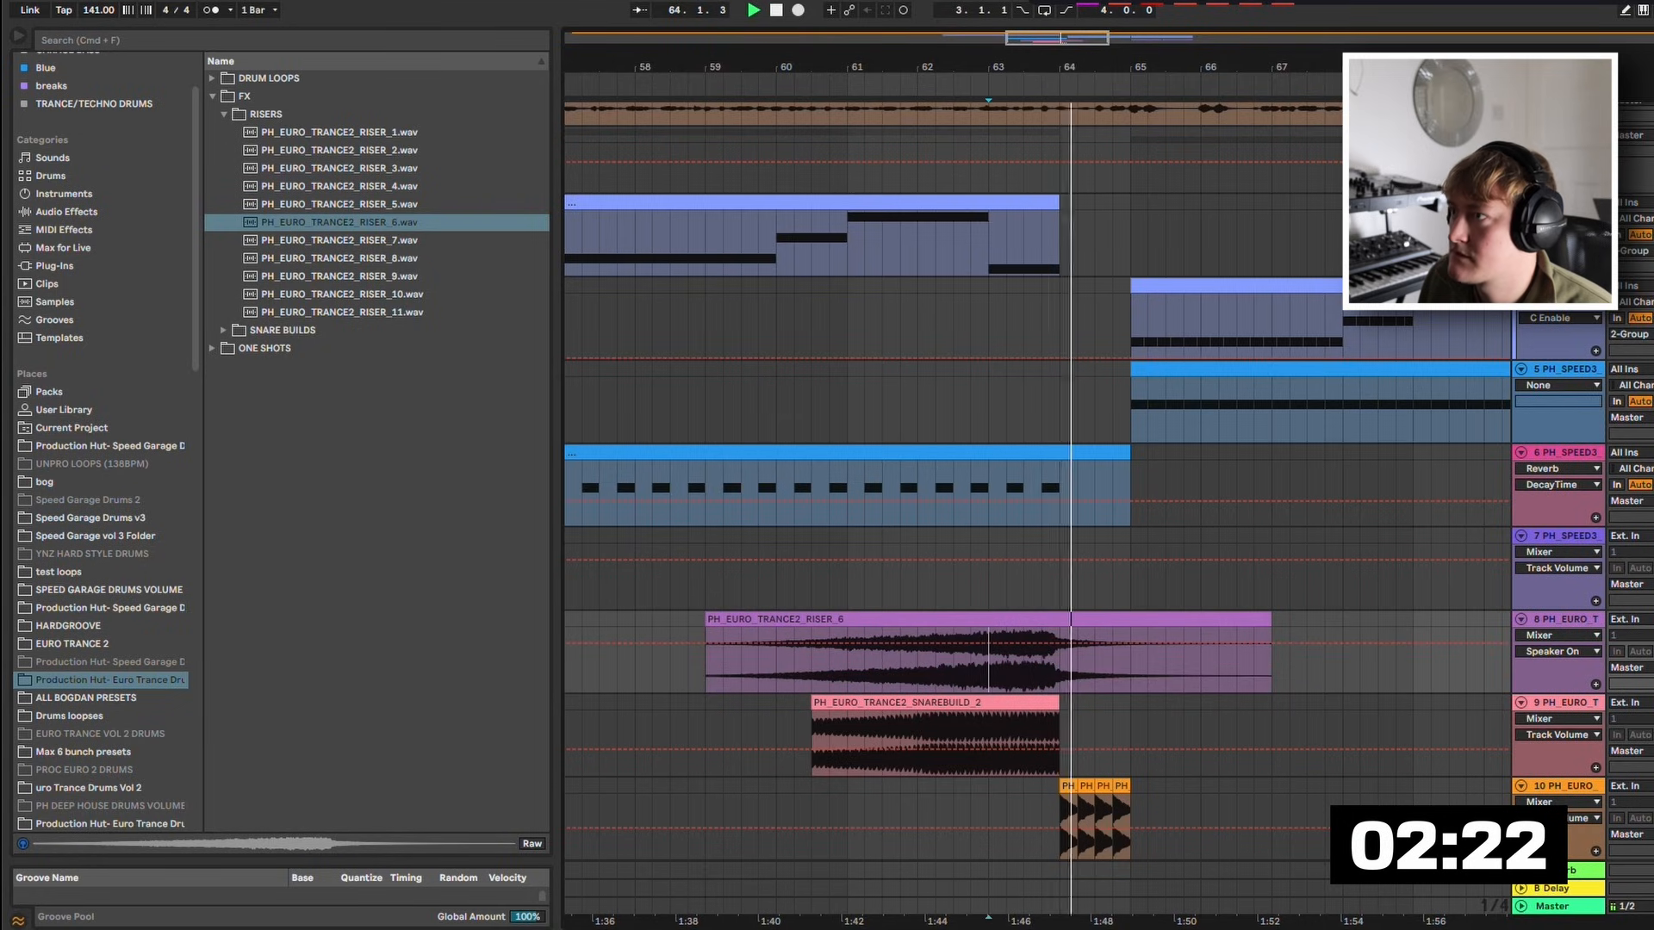
Check the new riser's peak against bar 64 and play the transition into the drop.
{"action": "key", "text": "plus"}
{"action": "key", "text": "plus"}
{"action": "left_click_drag", "start_coordinate": [1005, 619], "coordinate": [1031, 619]}
{"action": "left_click", "coordinate": [1030, 660]}
{"action": "key", "text": "space"}
{"action": "key", "text": "minus"}
{"action": "key", "text": "minus"}
{"action": "key", "text": "minus"}
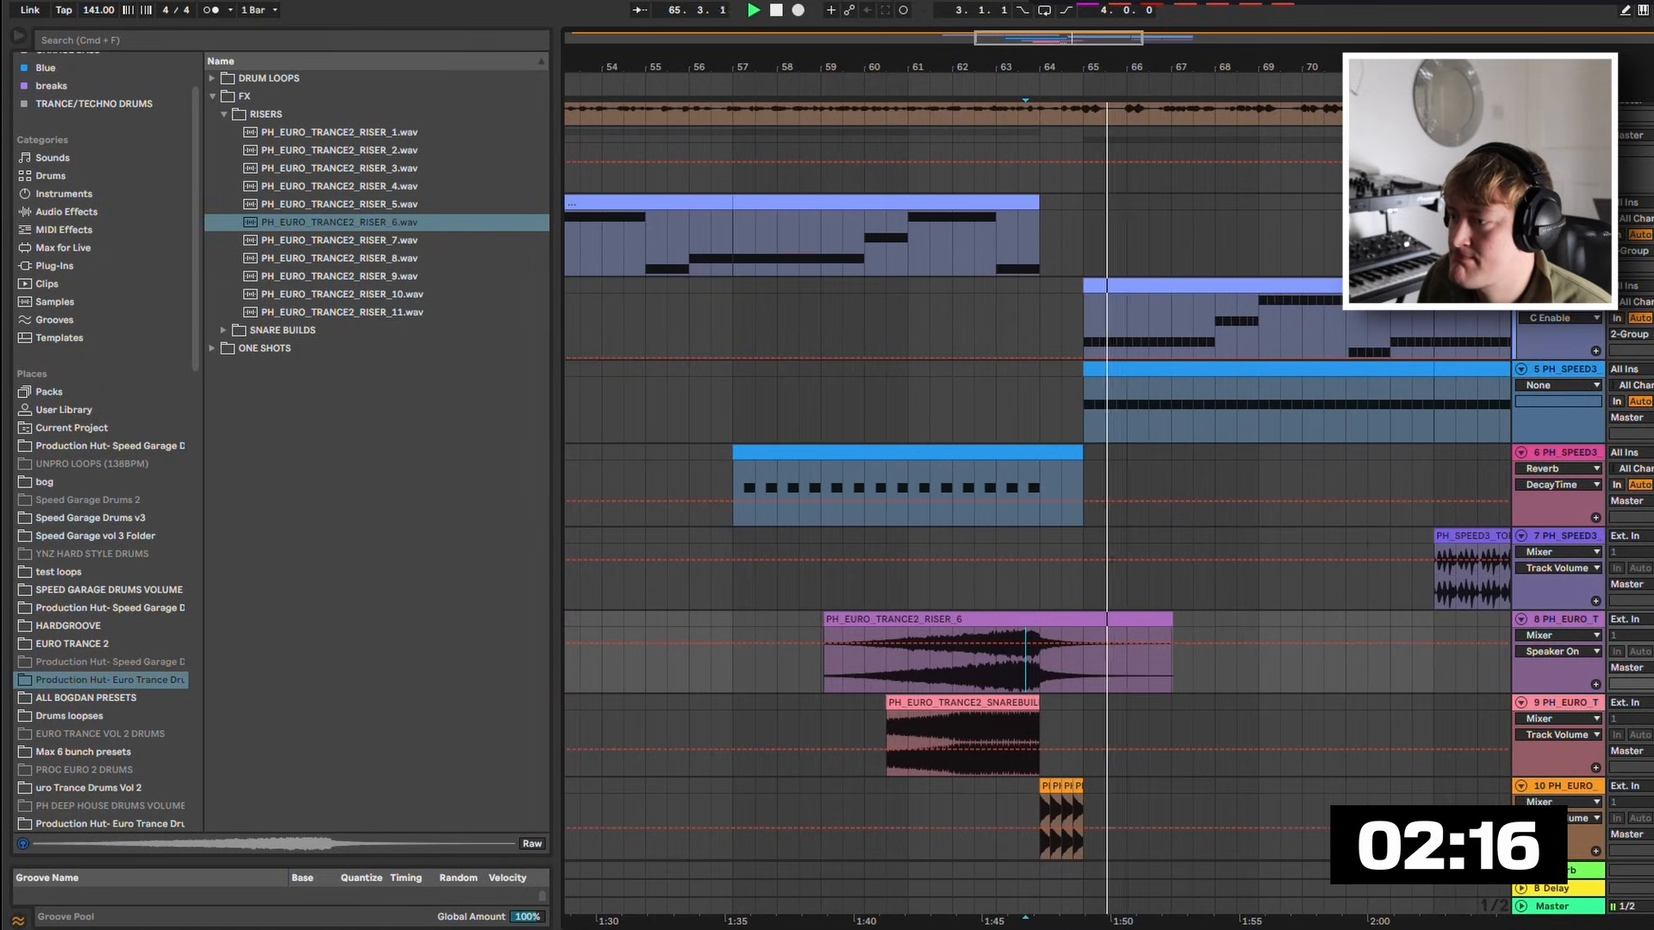
Copy the riser's rising section to bar 65, reverse the copy, and play from bar 64.
{"action": "left_click_drag", "start_coordinate": [1039, 662], "coordinate": [1111, 618]}
{"action": "right_click", "coordinate": [1111, 616]}
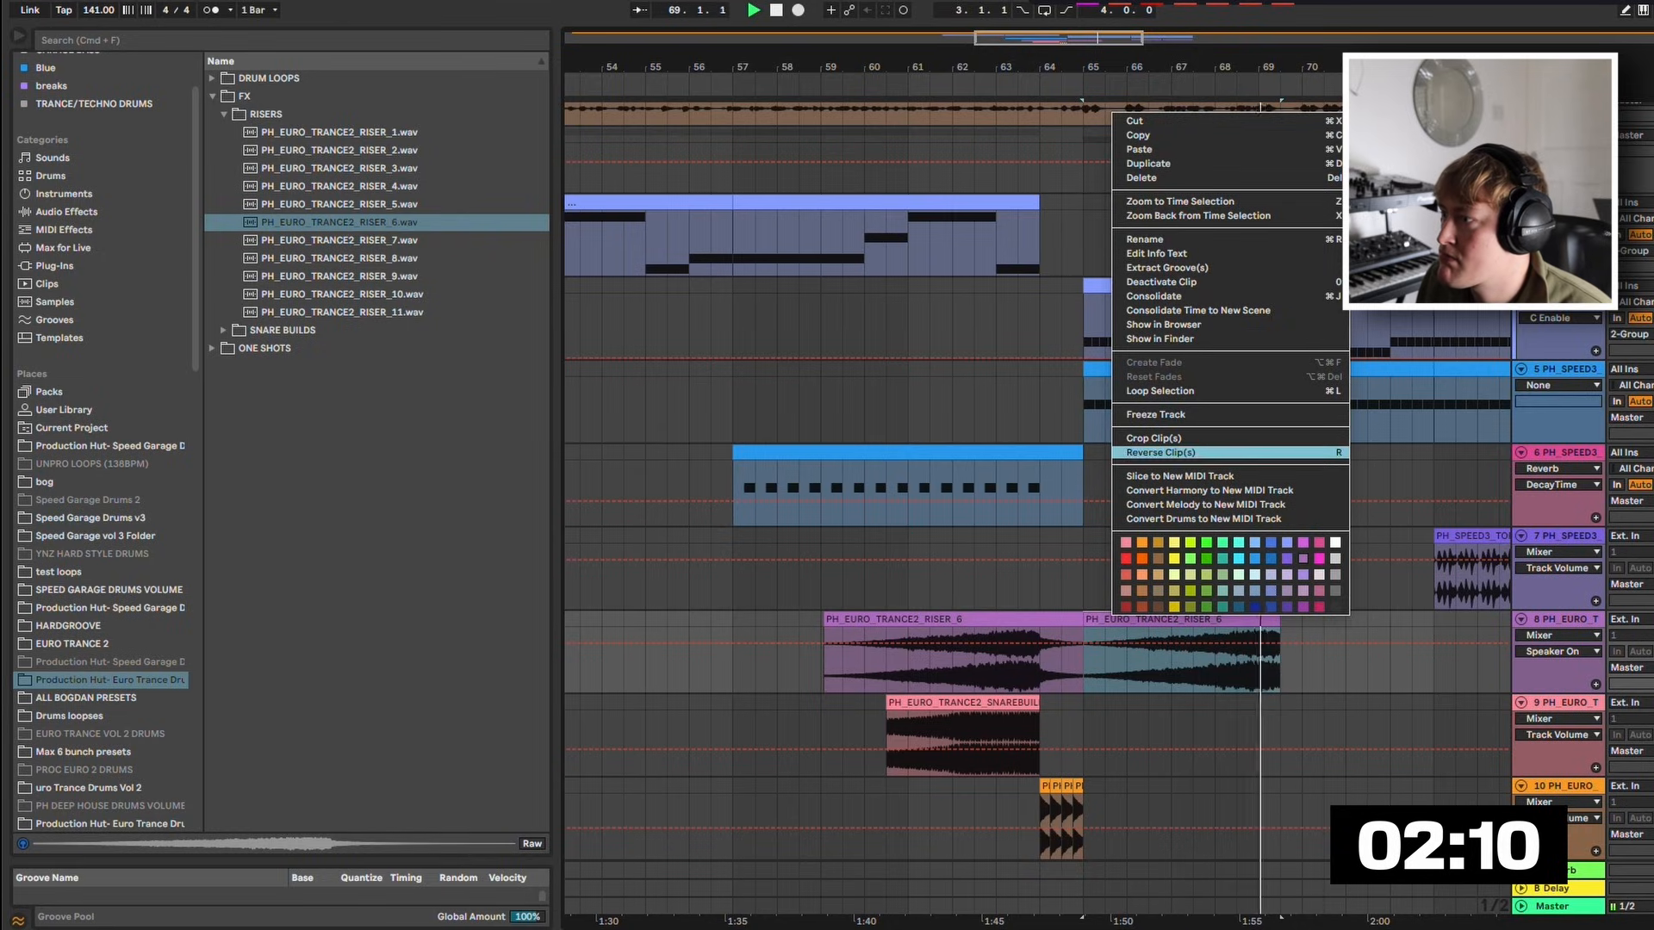
{"action": "left_click", "coordinate": [1160, 453]}
{"action": "left_click", "coordinate": [1040, 662]}
{"action": "key", "text": "space"}
{"action": "key", "text": "space"}
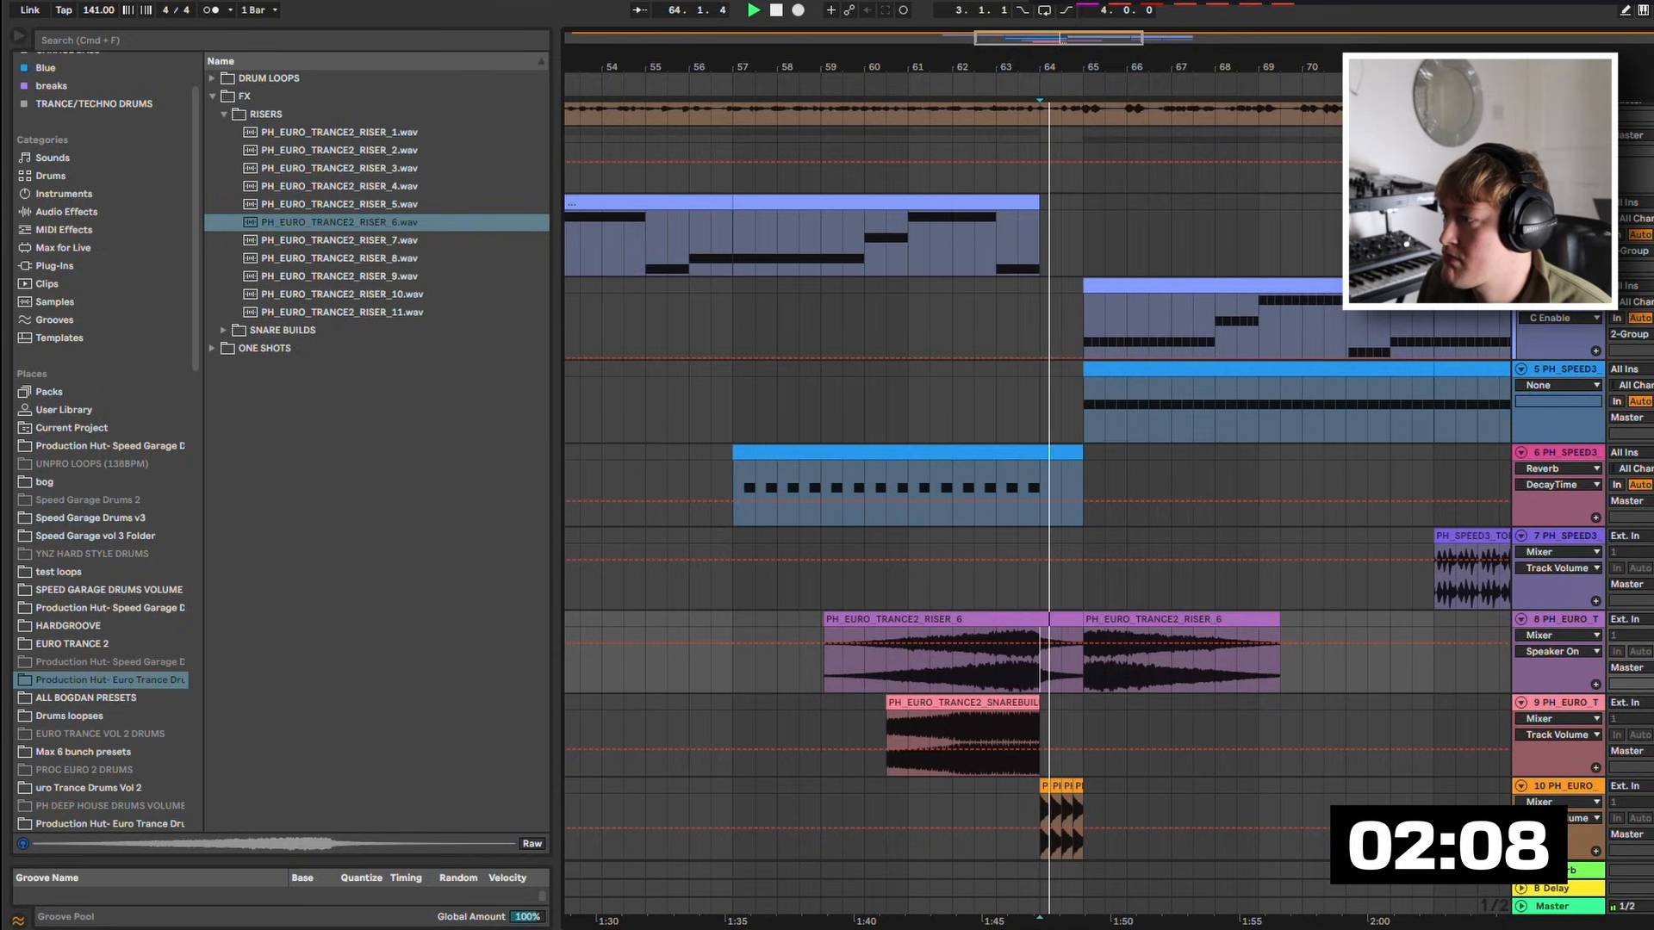
Duplicate the bass group's Kickstart 2 sidechain effect and move the copy onto the riser track.
{"action": "scroll", "coordinate": [1109, 485], "scroll_direction": "up", "scroll_amount": 2}
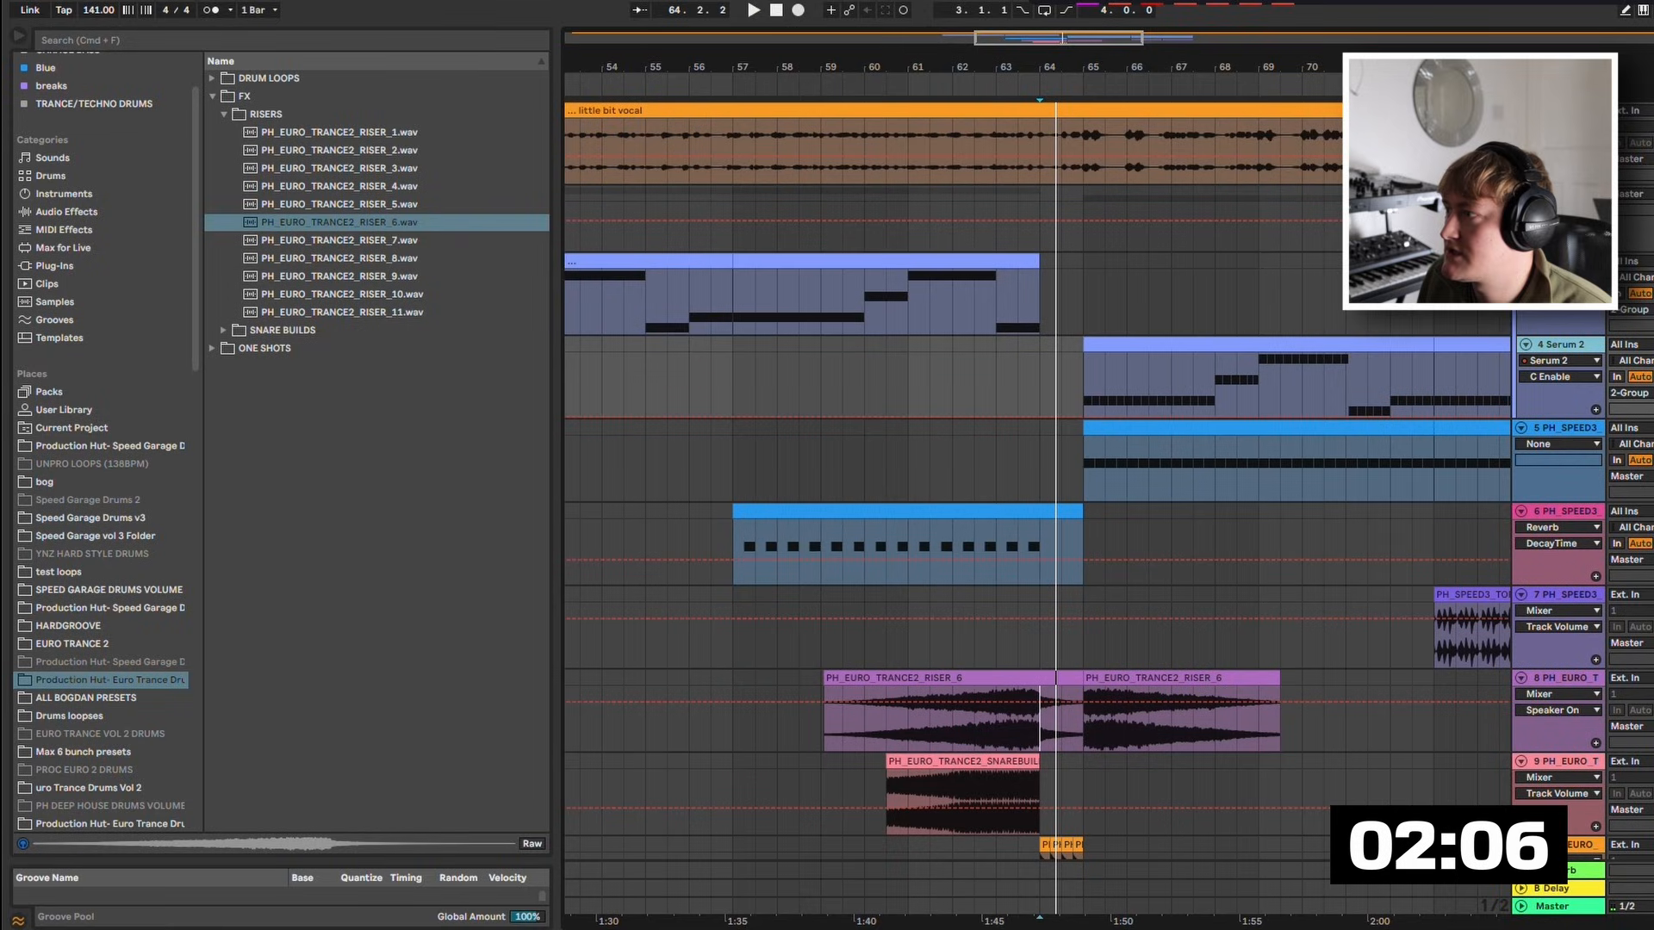
{"action": "double_click", "coordinate": [1561, 194]}
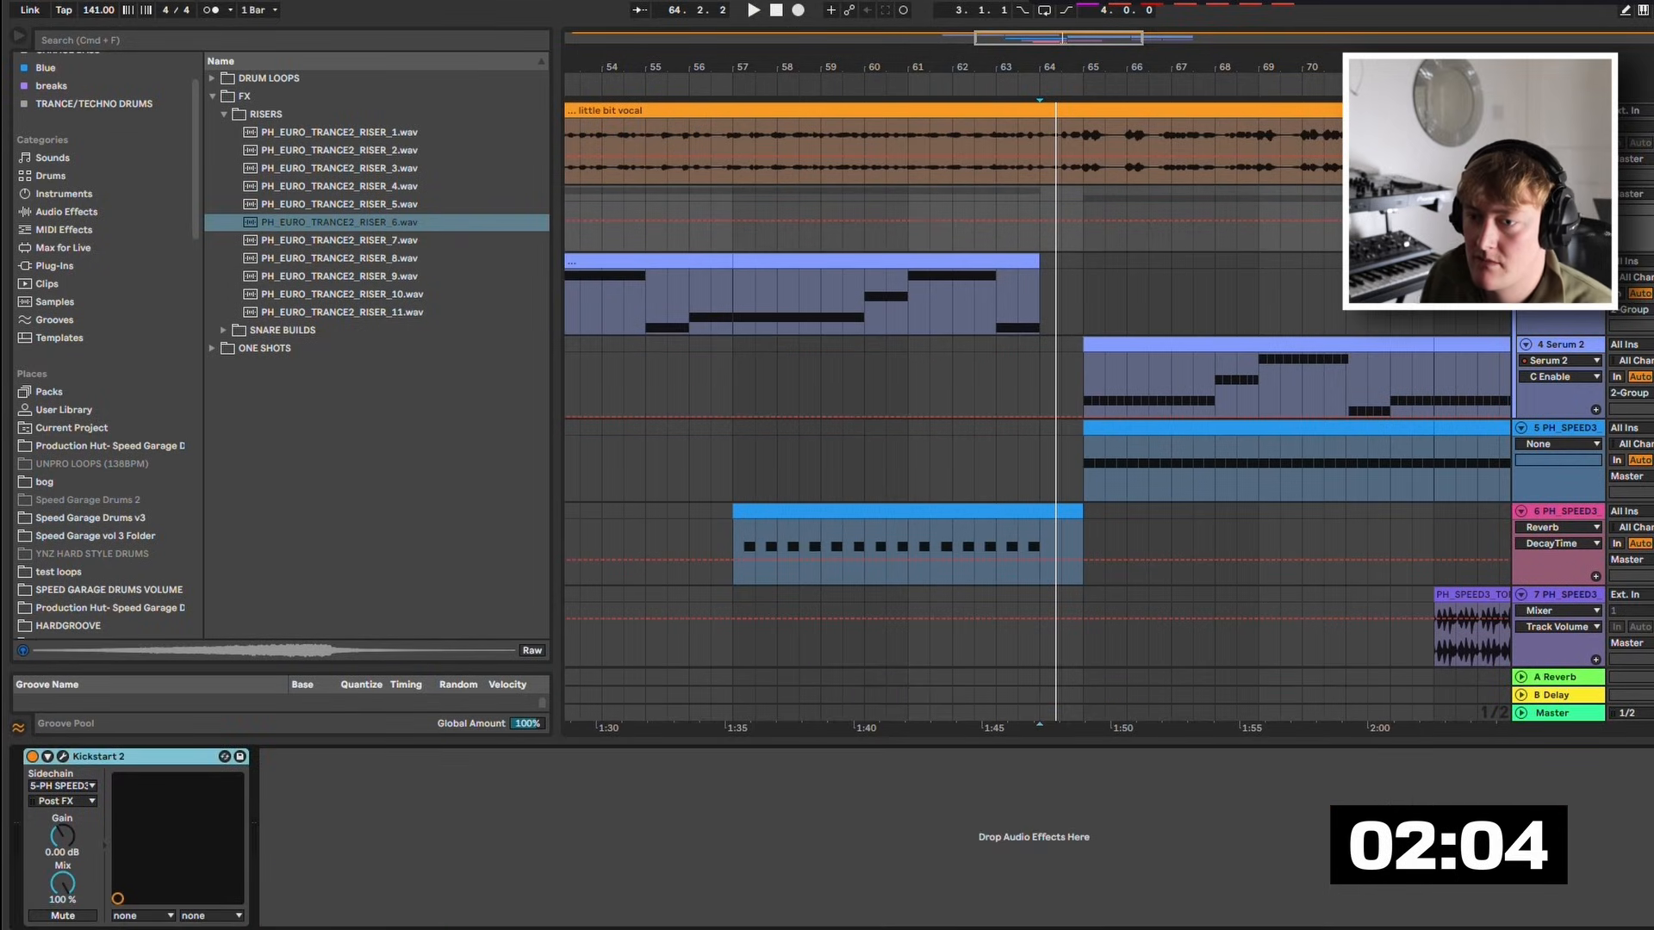
{"action": "key", "text": "super+d"}
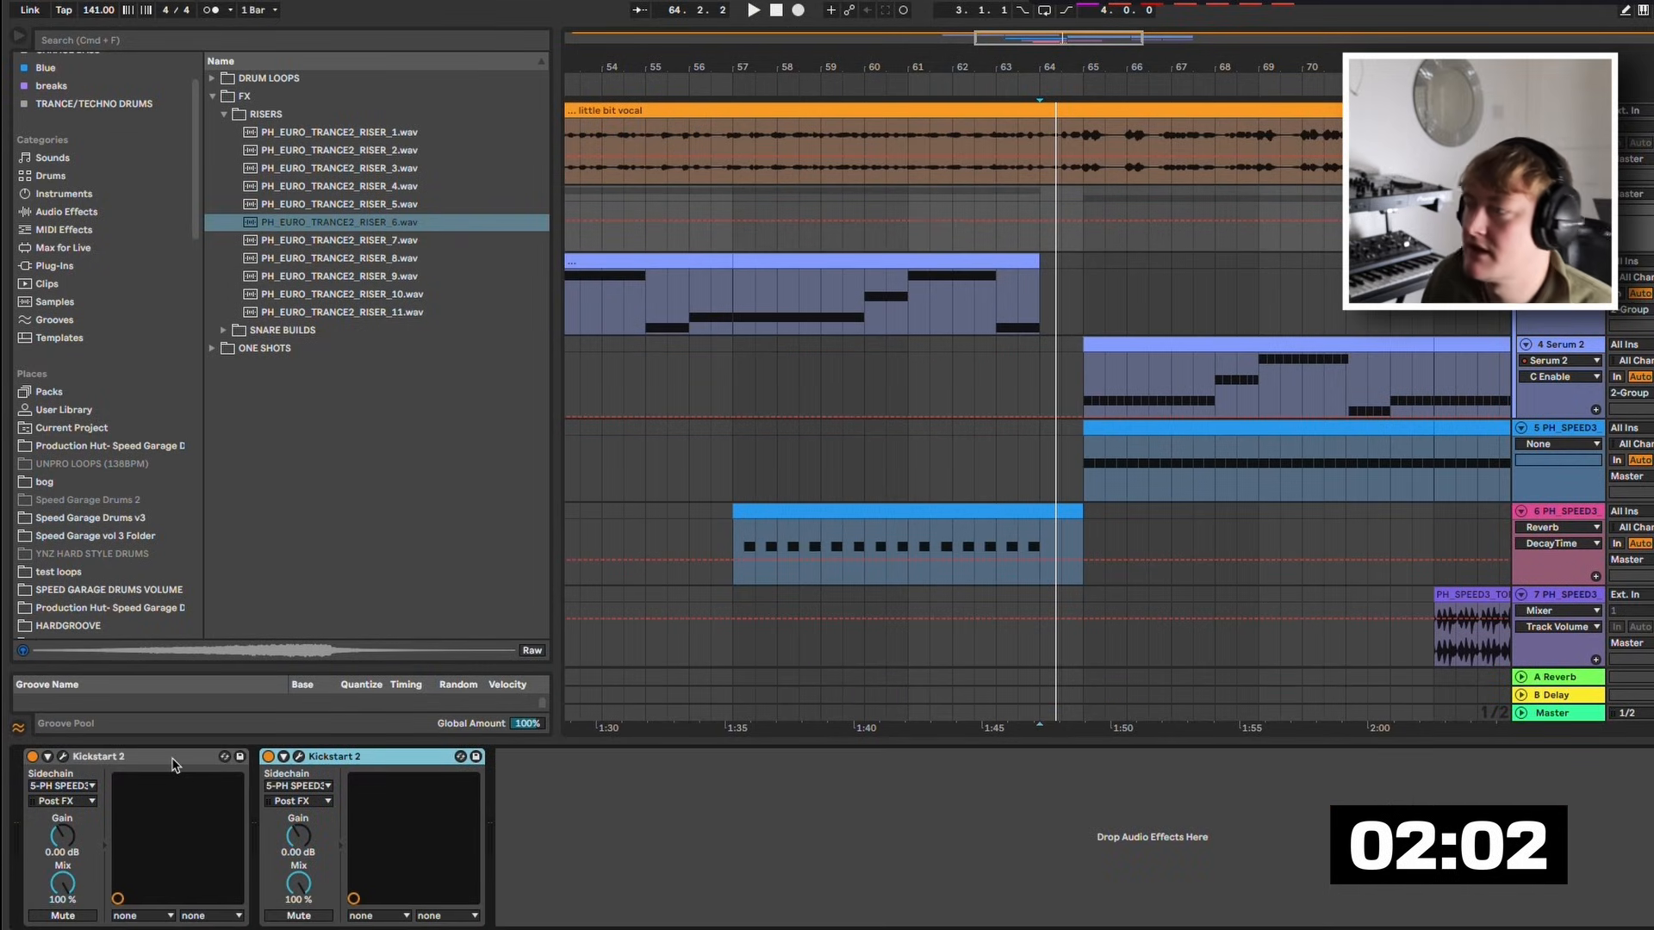
{"action": "scroll", "coordinate": [1038, 387], "scroll_direction": "down", "scroll_amount": 10}
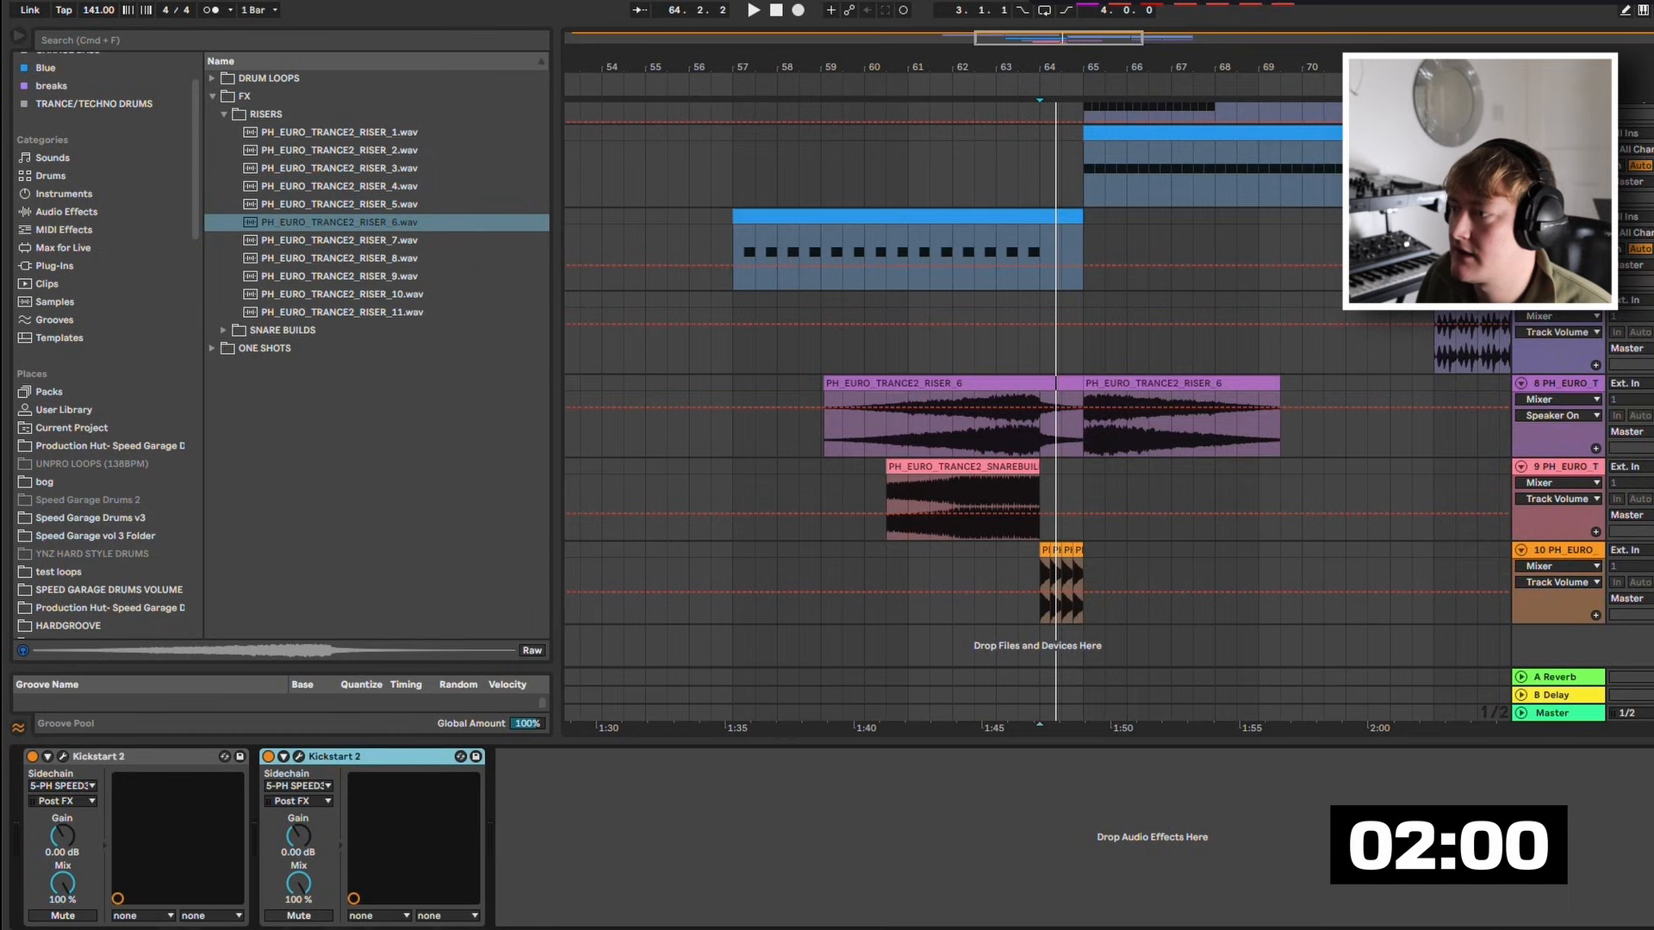
{"action": "left_click", "coordinate": [1562, 385]}
Play the drop with the sidechained reversed riser and delete the reversed clip at bar 65.
{"action": "key", "text": "space"}
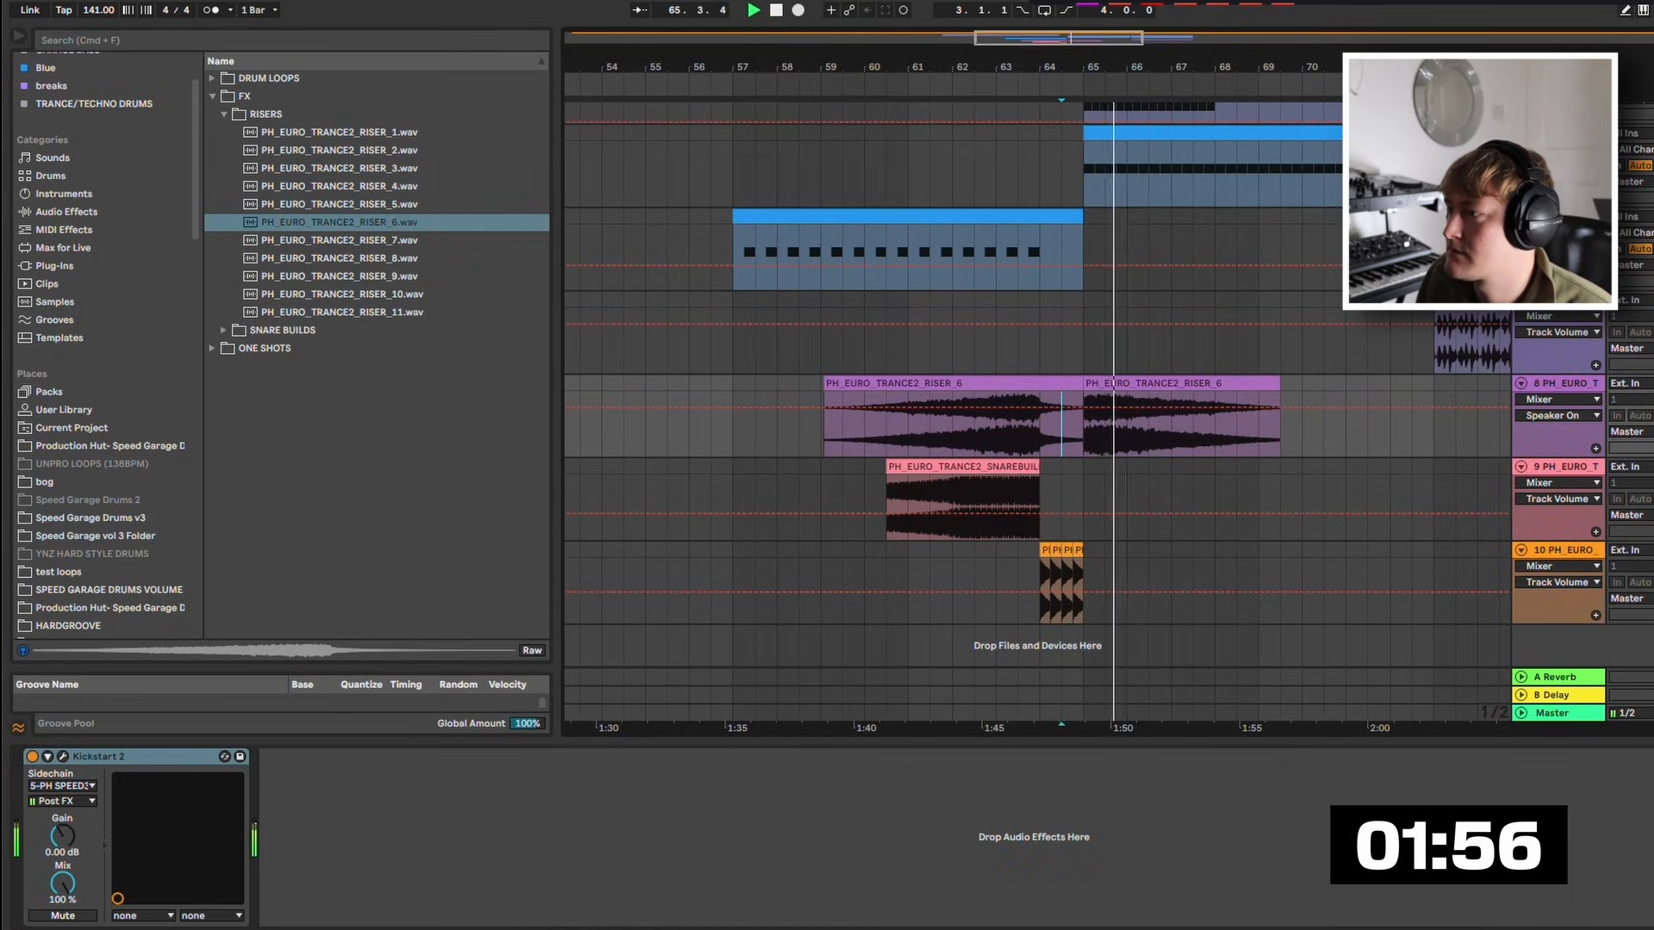
{"action": "left_click", "coordinate": [1181, 383]}
{"action": "key", "text": "Delete"}
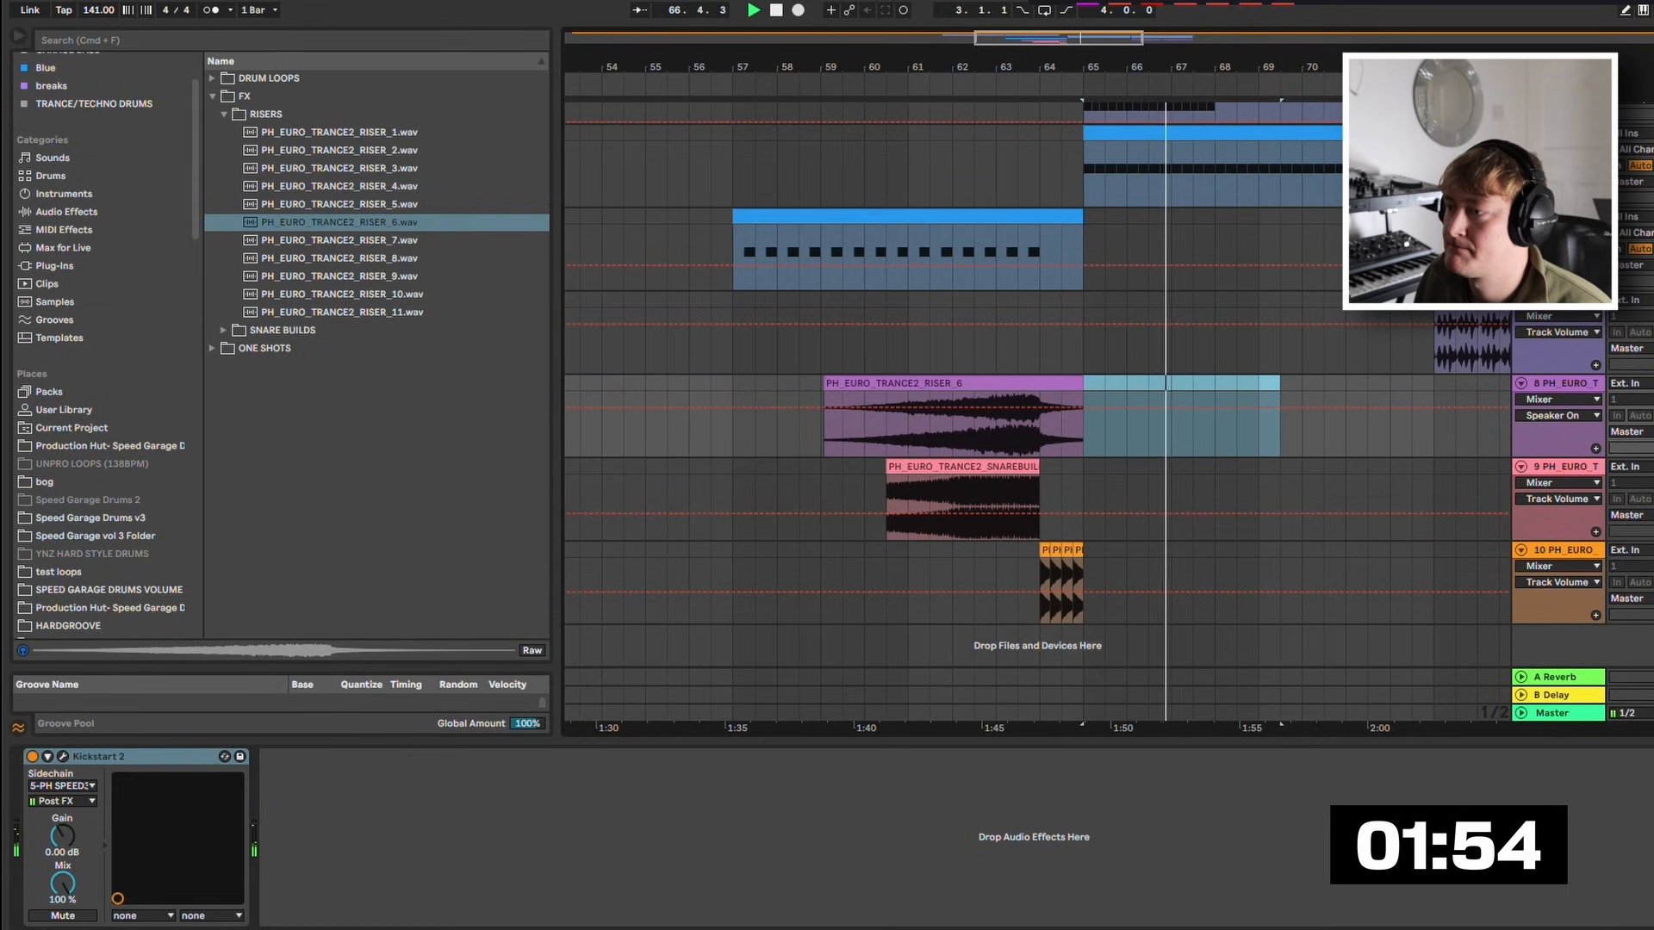
Copy the build-up clap clip to bar 69 and duplicate its last four bars so the claps run to bar 81.
{"action": "scroll", "coordinate": [1033, 413], "scroll_direction": "up", "scroll_amount": 5}
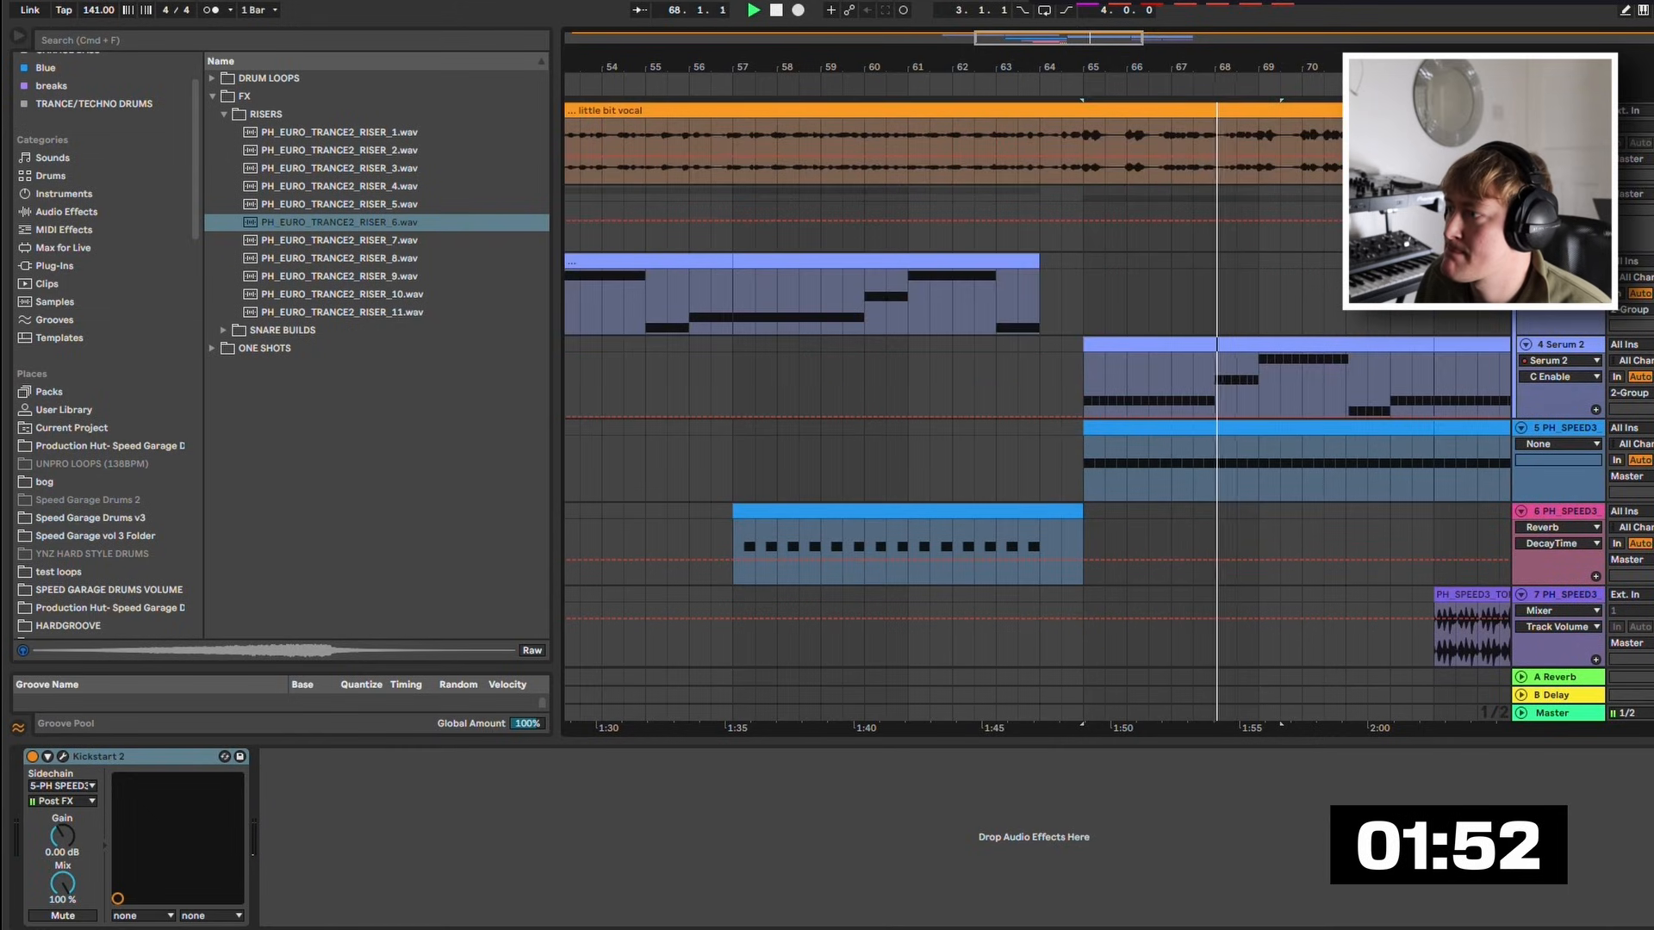
{"action": "left_click_drag", "start_coordinate": [1264, 67], "coordinate": [1020, 52]}
{"action": "left_click_drag", "start_coordinate": [806, 512], "coordinate": [1121, 512]}
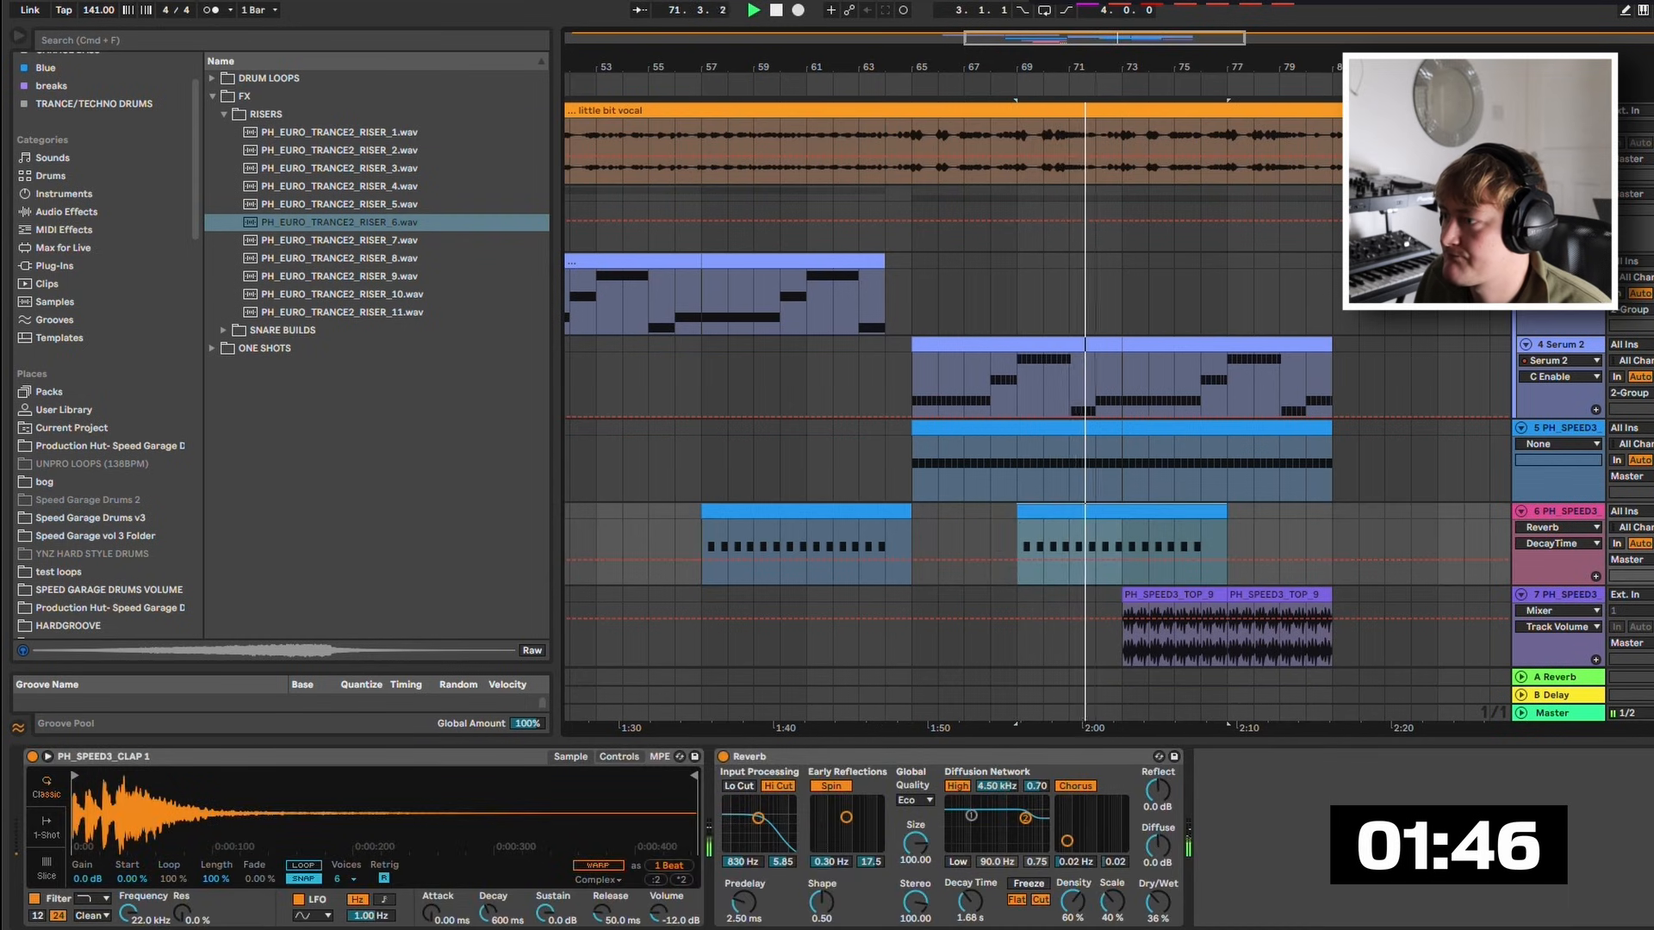
{"action": "left_click_drag", "start_coordinate": [1225, 511], "coordinate": [1017, 551]}
{"action": "key", "text": "super+d"}
{"action": "key", "text": "super+d"}
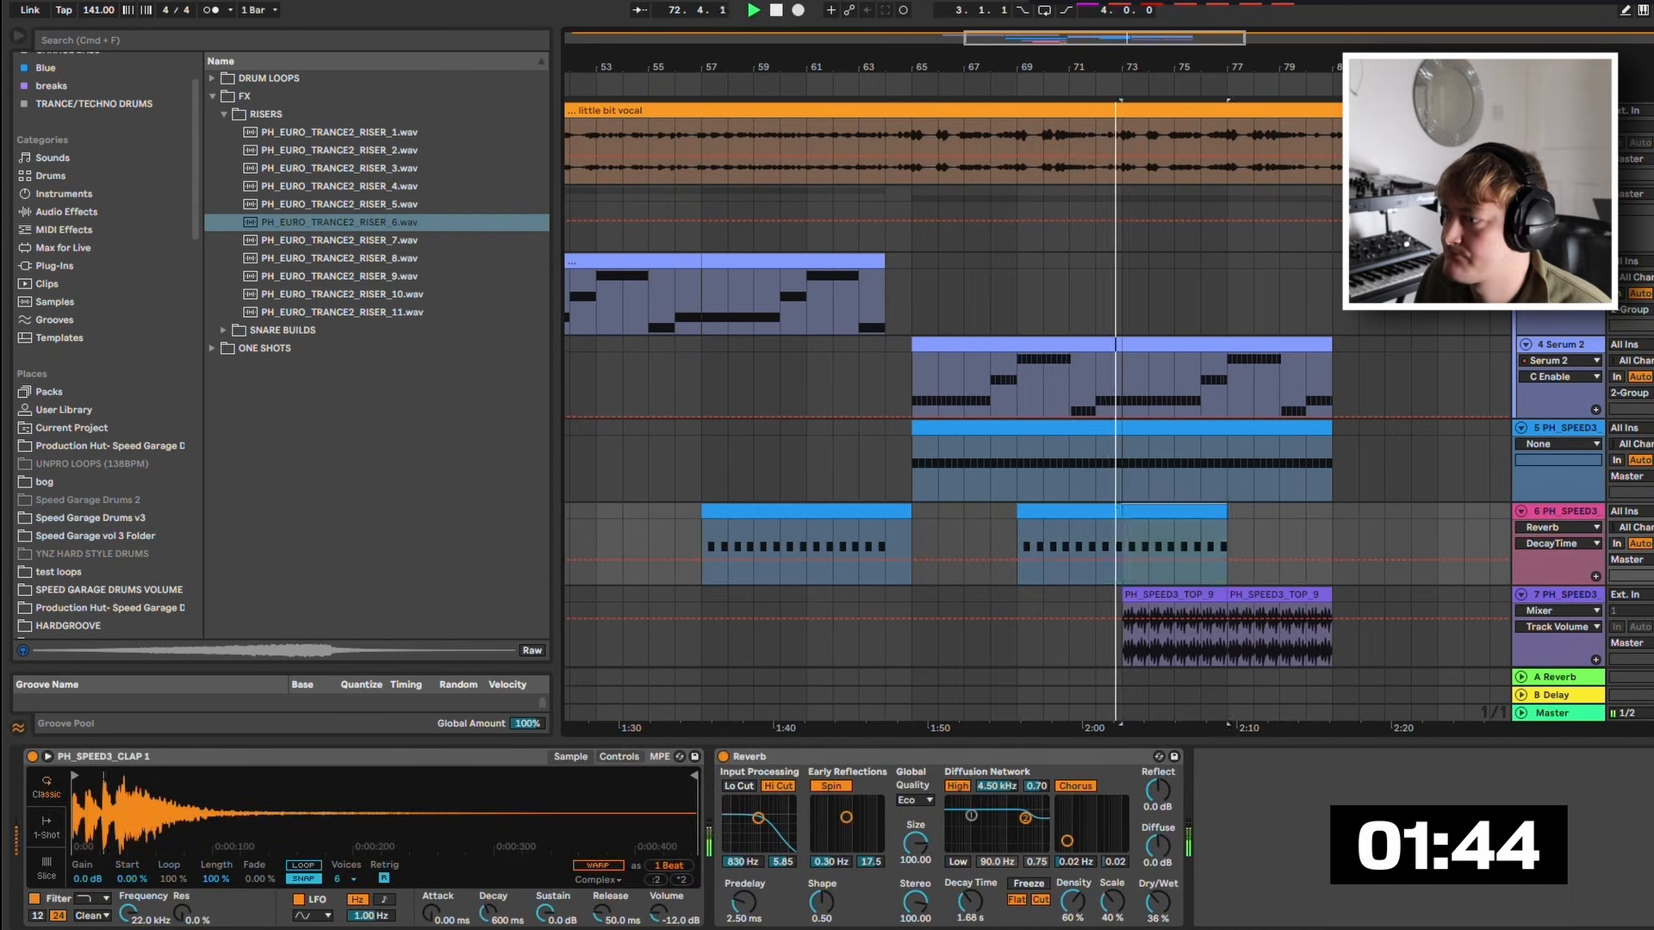
{"action": "left_click_drag", "start_coordinate": [1112, 67], "coordinate": [1113, 92]}
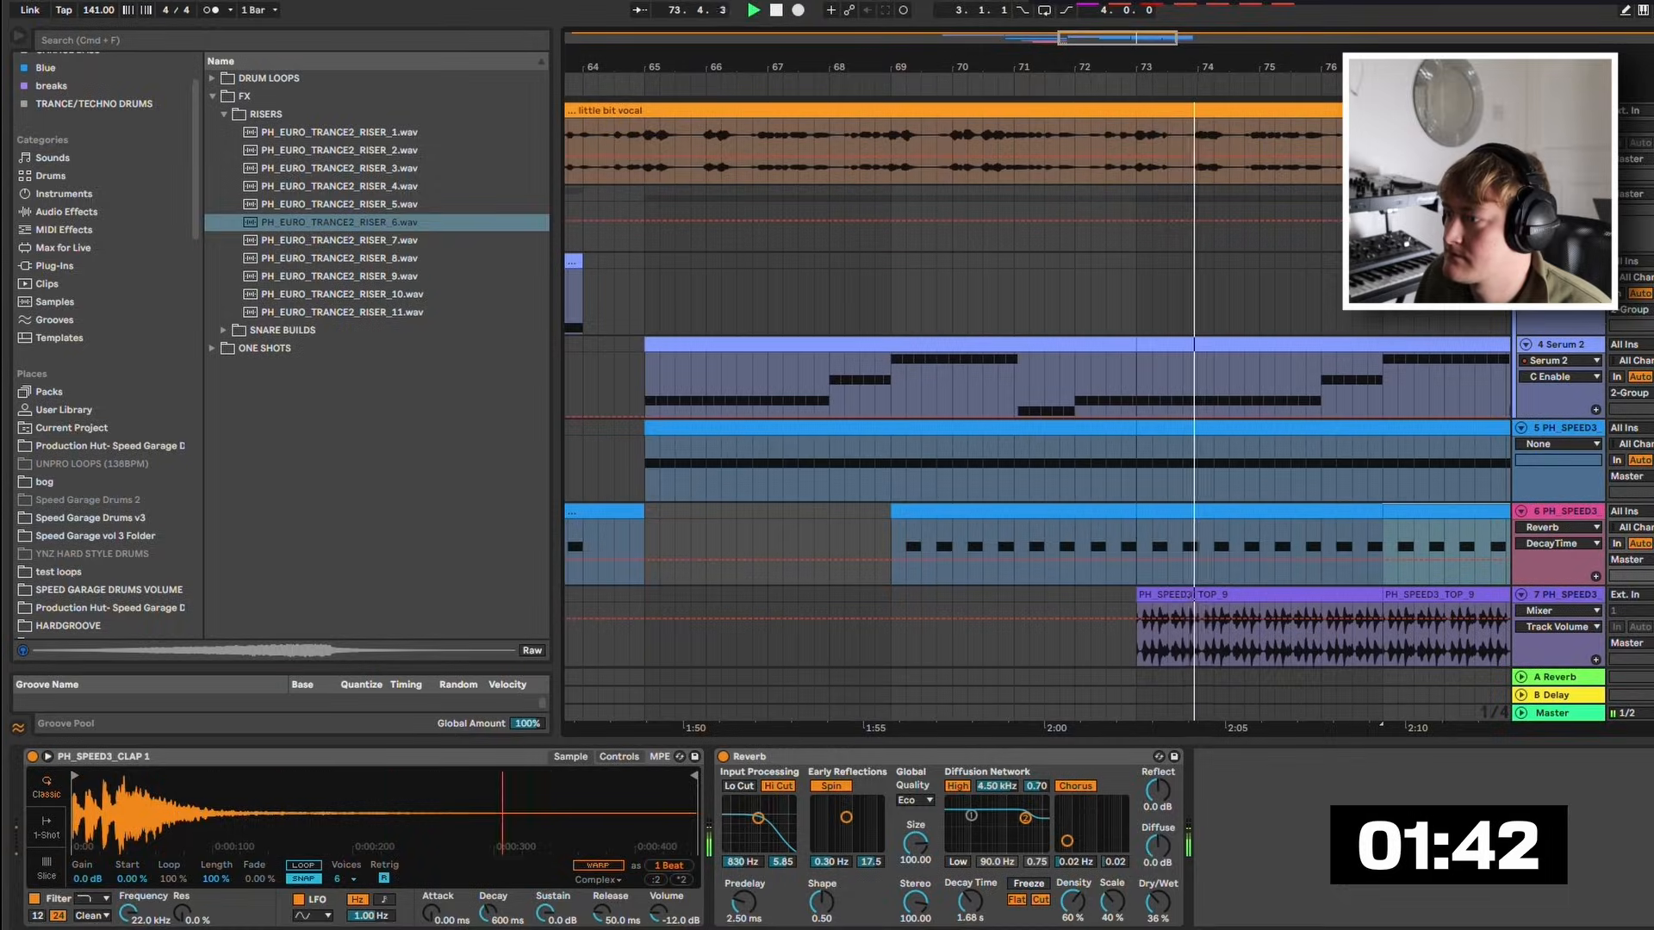
Open the clap clip at bar 69 and add short extra C3 hits around beat 4.3.
{"action": "key", "text": "space"}
{"action": "double_click", "coordinate": [1033, 514]}
{"action": "left_click", "coordinate": [1642, 782]}
{"action": "double_click", "coordinate": [1637, 781]}
{"action": "left_click", "coordinate": [1653, 780]}
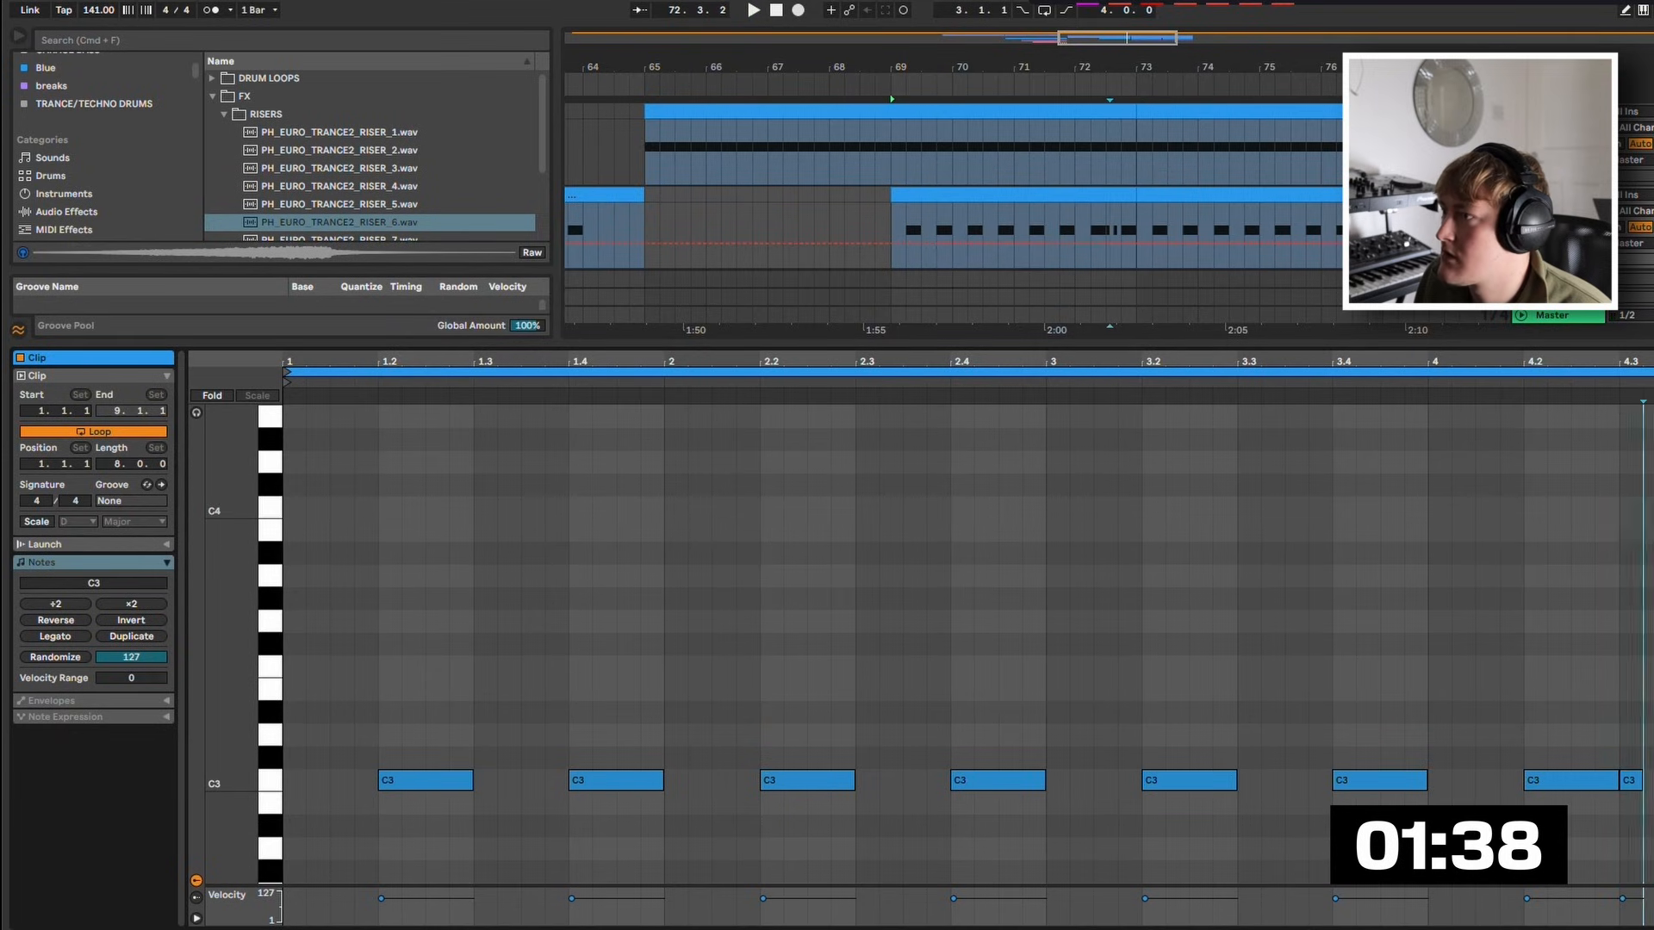
Play the clap fill, move its two extra C3 hits to 4.3.3 and 4.4.4, and close the note editor.
{"action": "key", "text": "space"}
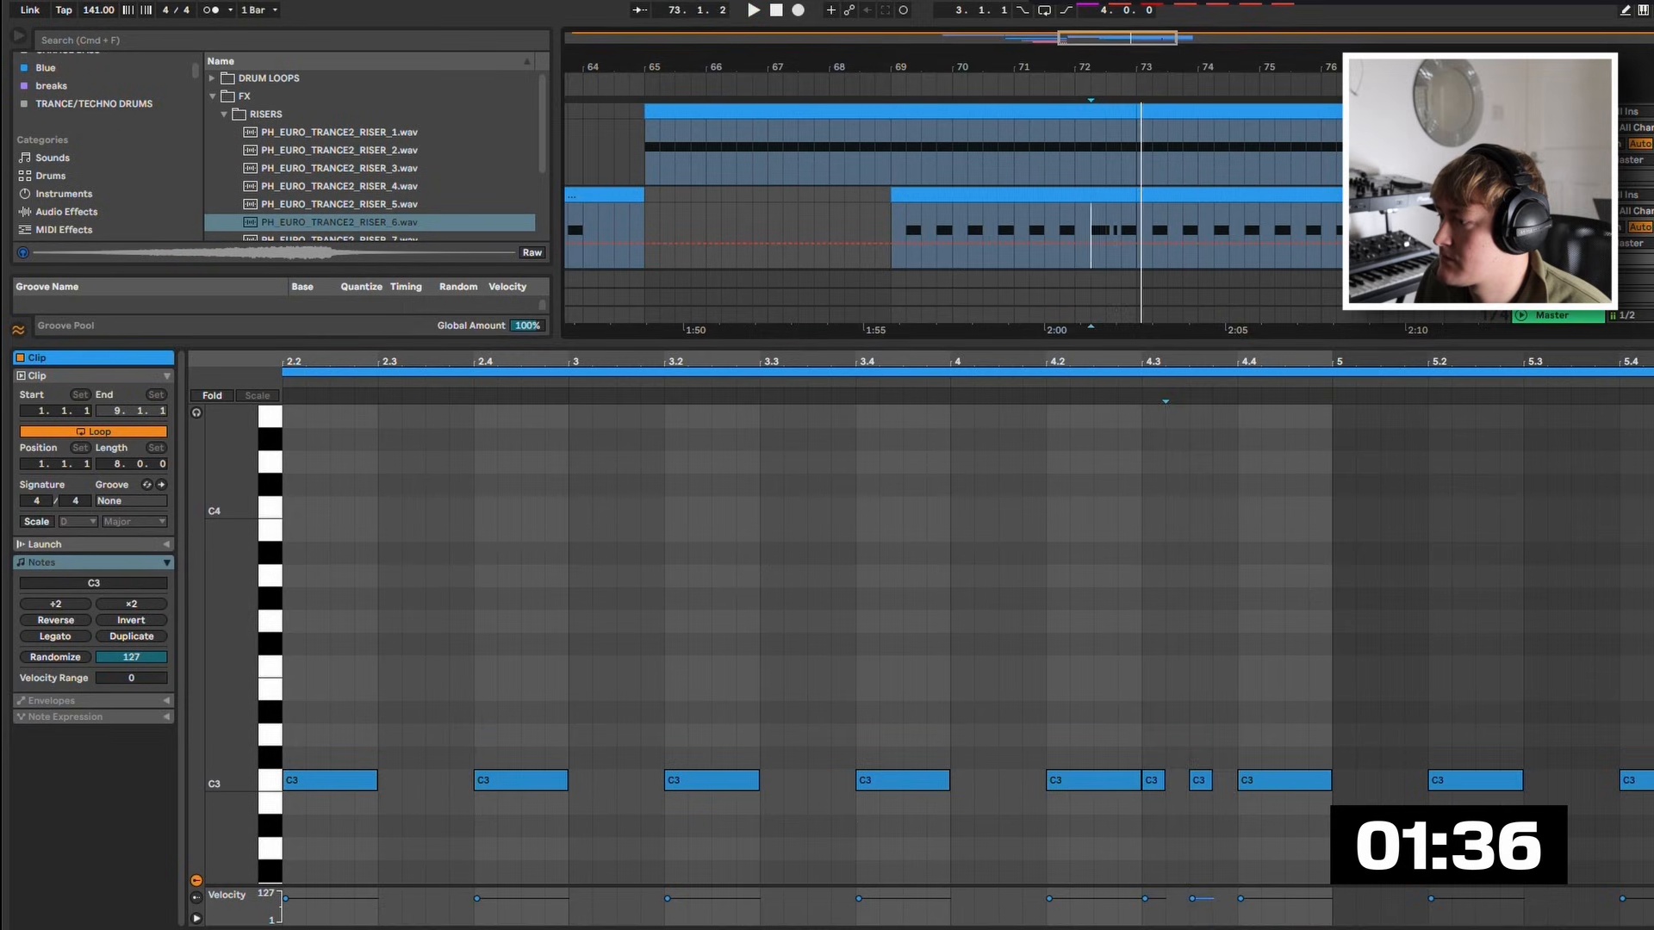
{"action": "left_click_drag", "start_coordinate": [1200, 781], "coordinate": [1319, 782]}
{"action": "key", "text": "space"}
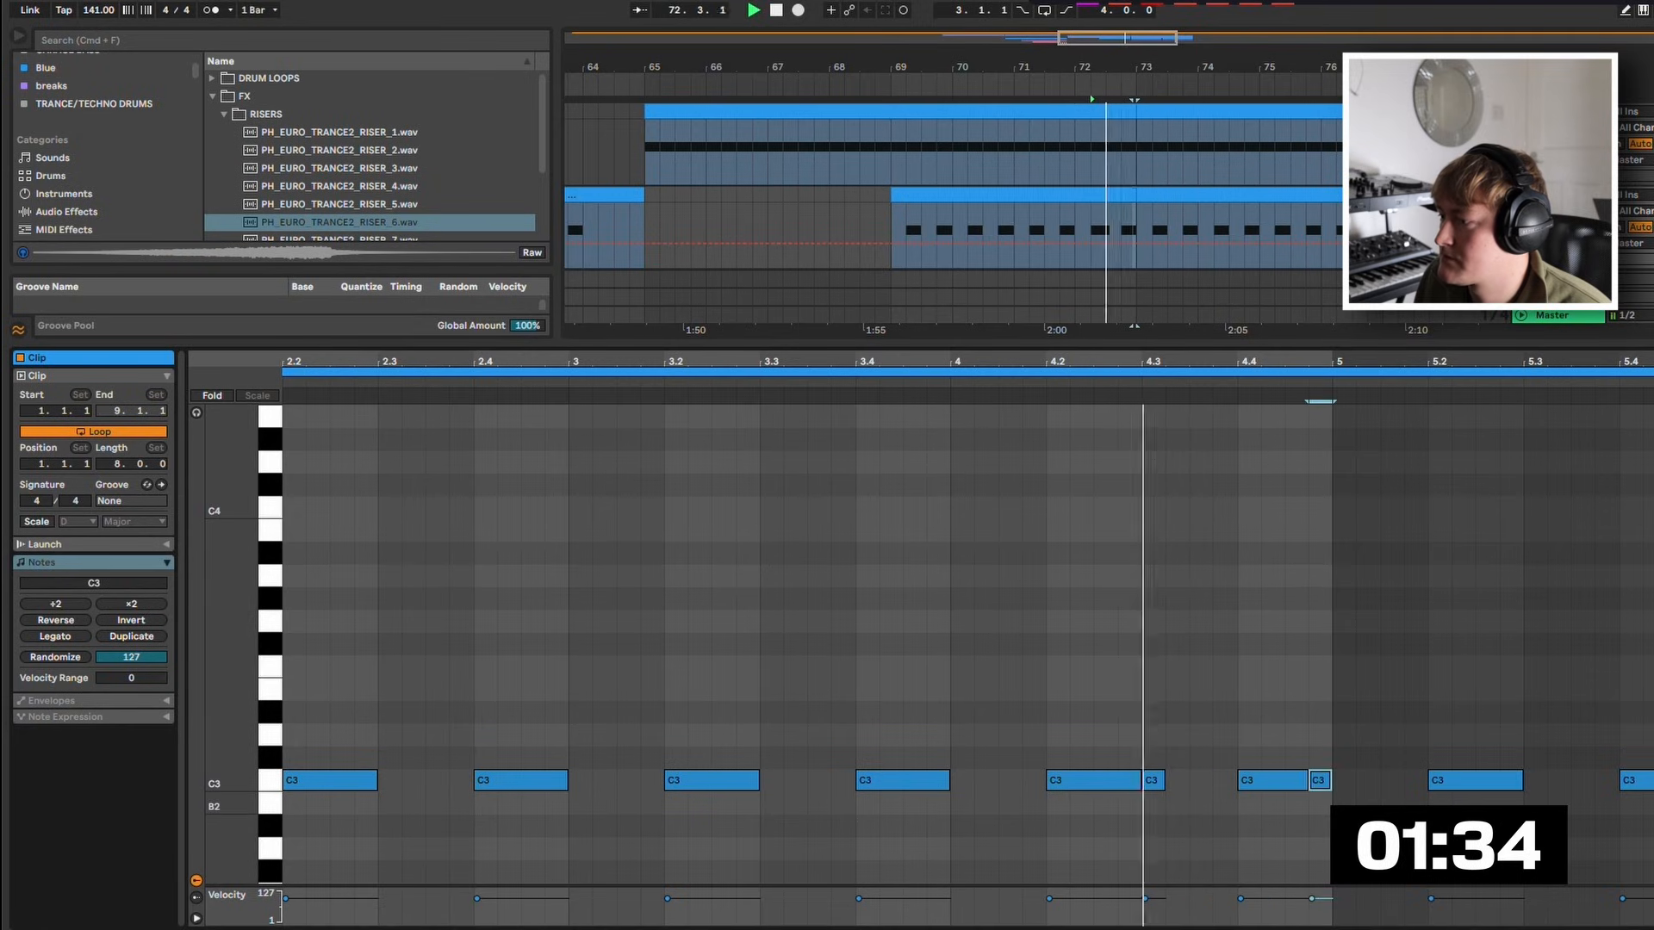
{"action": "left_click_drag", "start_coordinate": [1153, 780], "coordinate": [1201, 780]}
{"action": "key", "text": "space"}
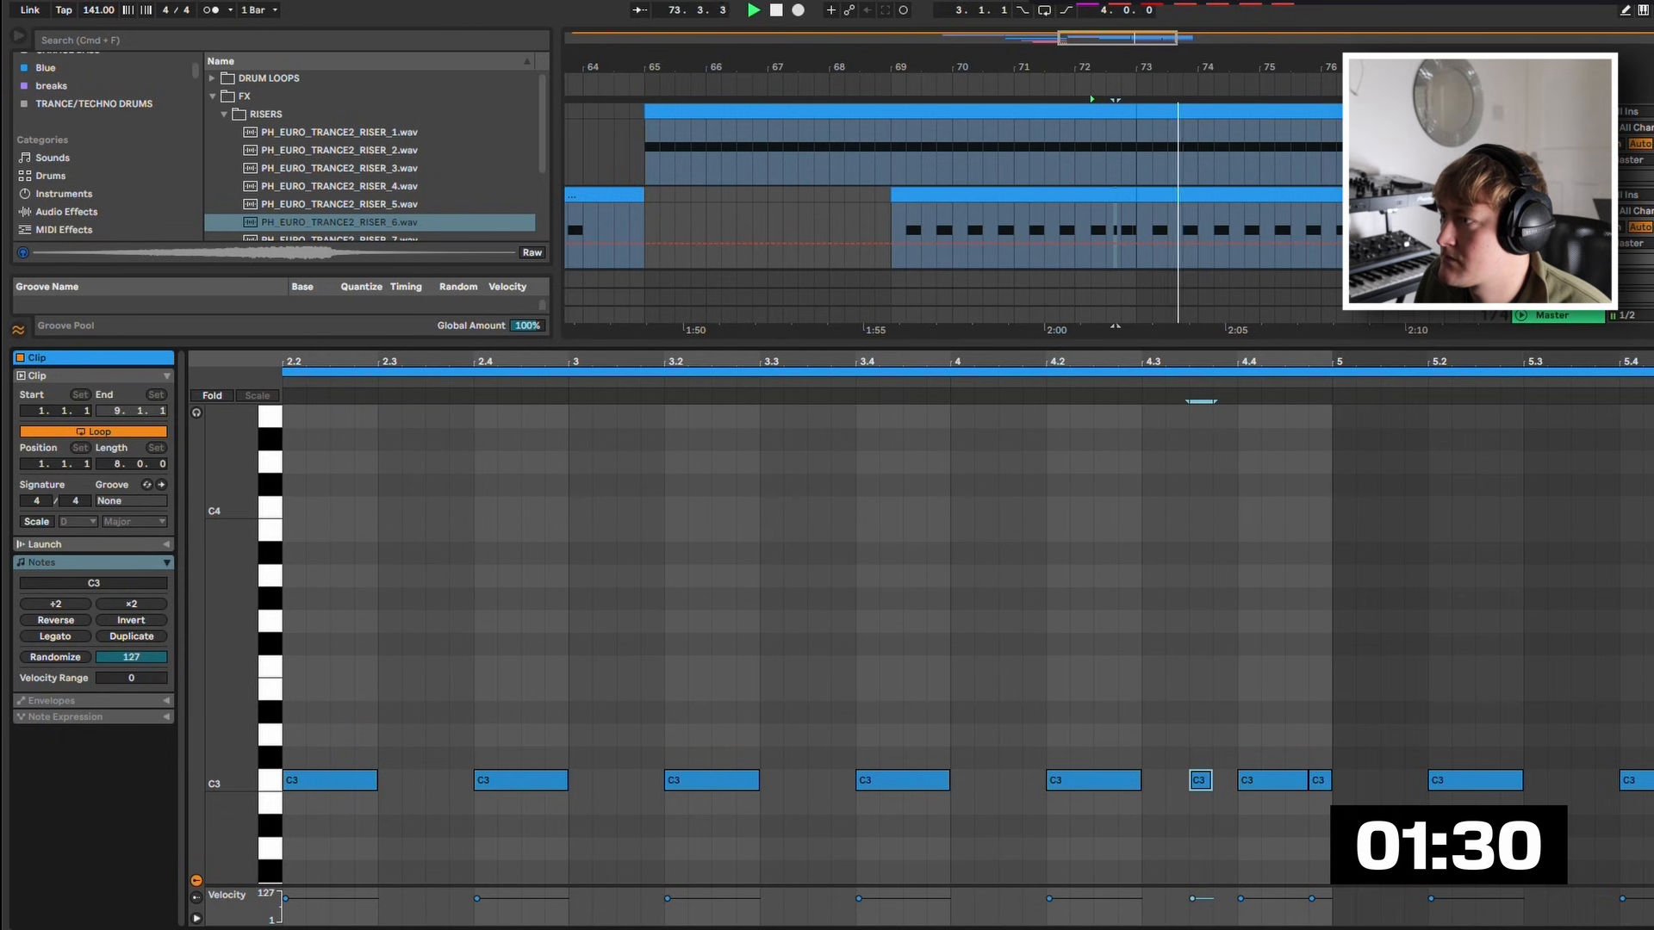
{"action": "key", "text": "super+alt+l"}
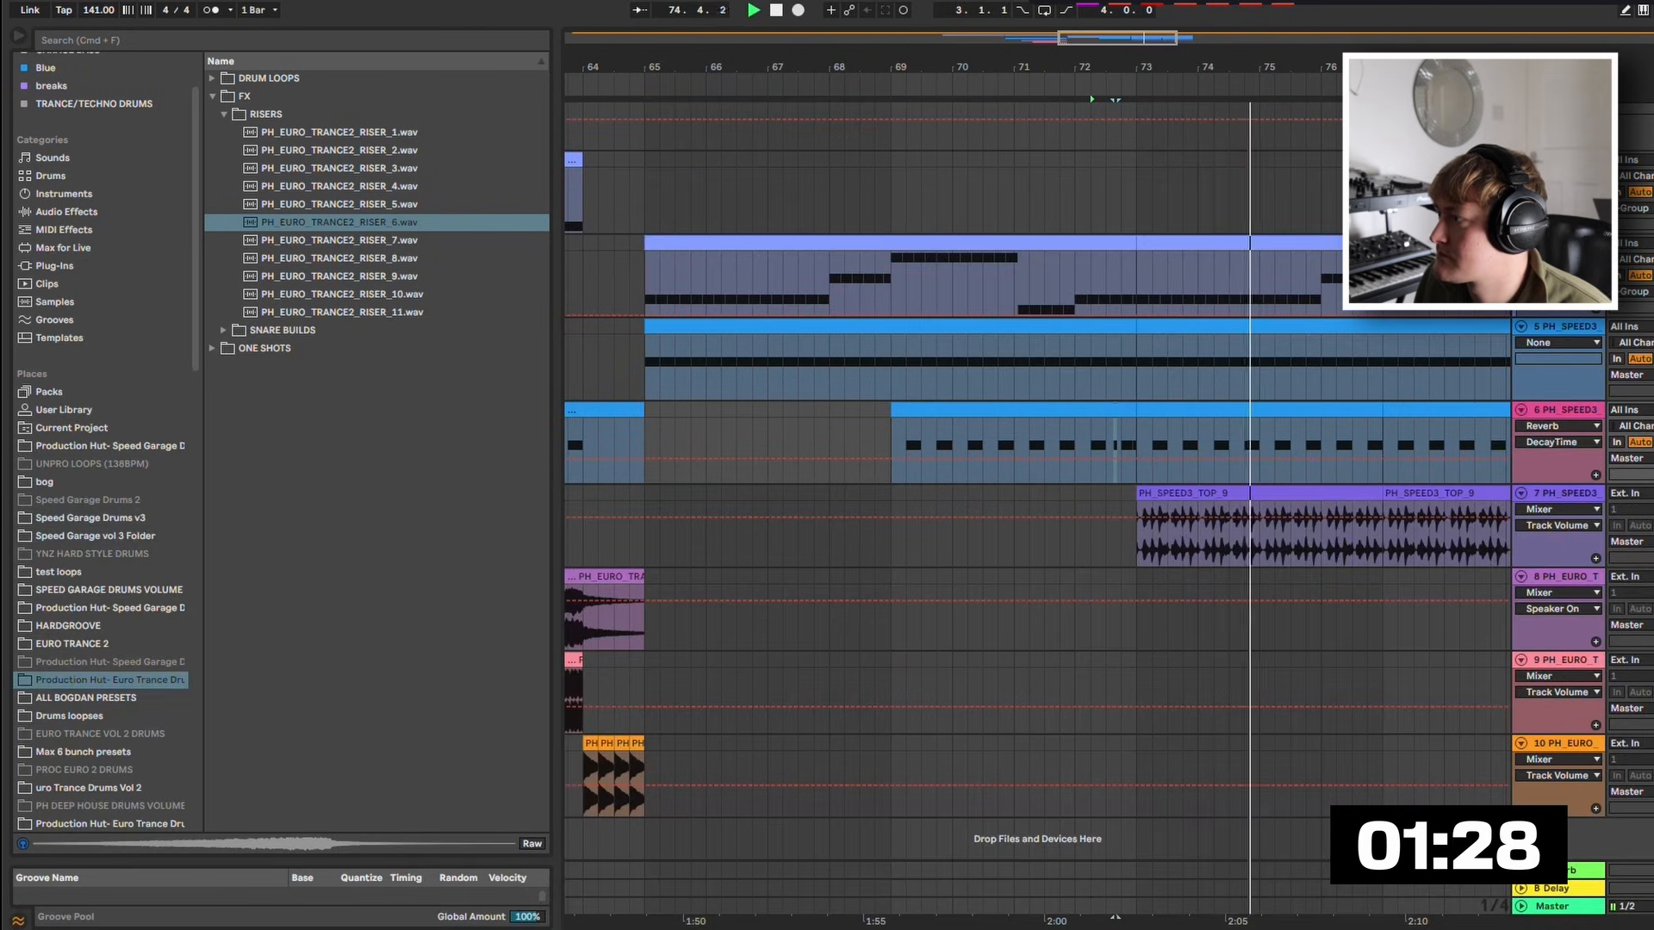
Duplicate the bass, kick, clap and top-loop clips of bars 65 to 81 so the drop continues to bar 97.
{"action": "scroll", "coordinate": [1142, 447], "scroll_direction": "down", "scroll_amount": 6}
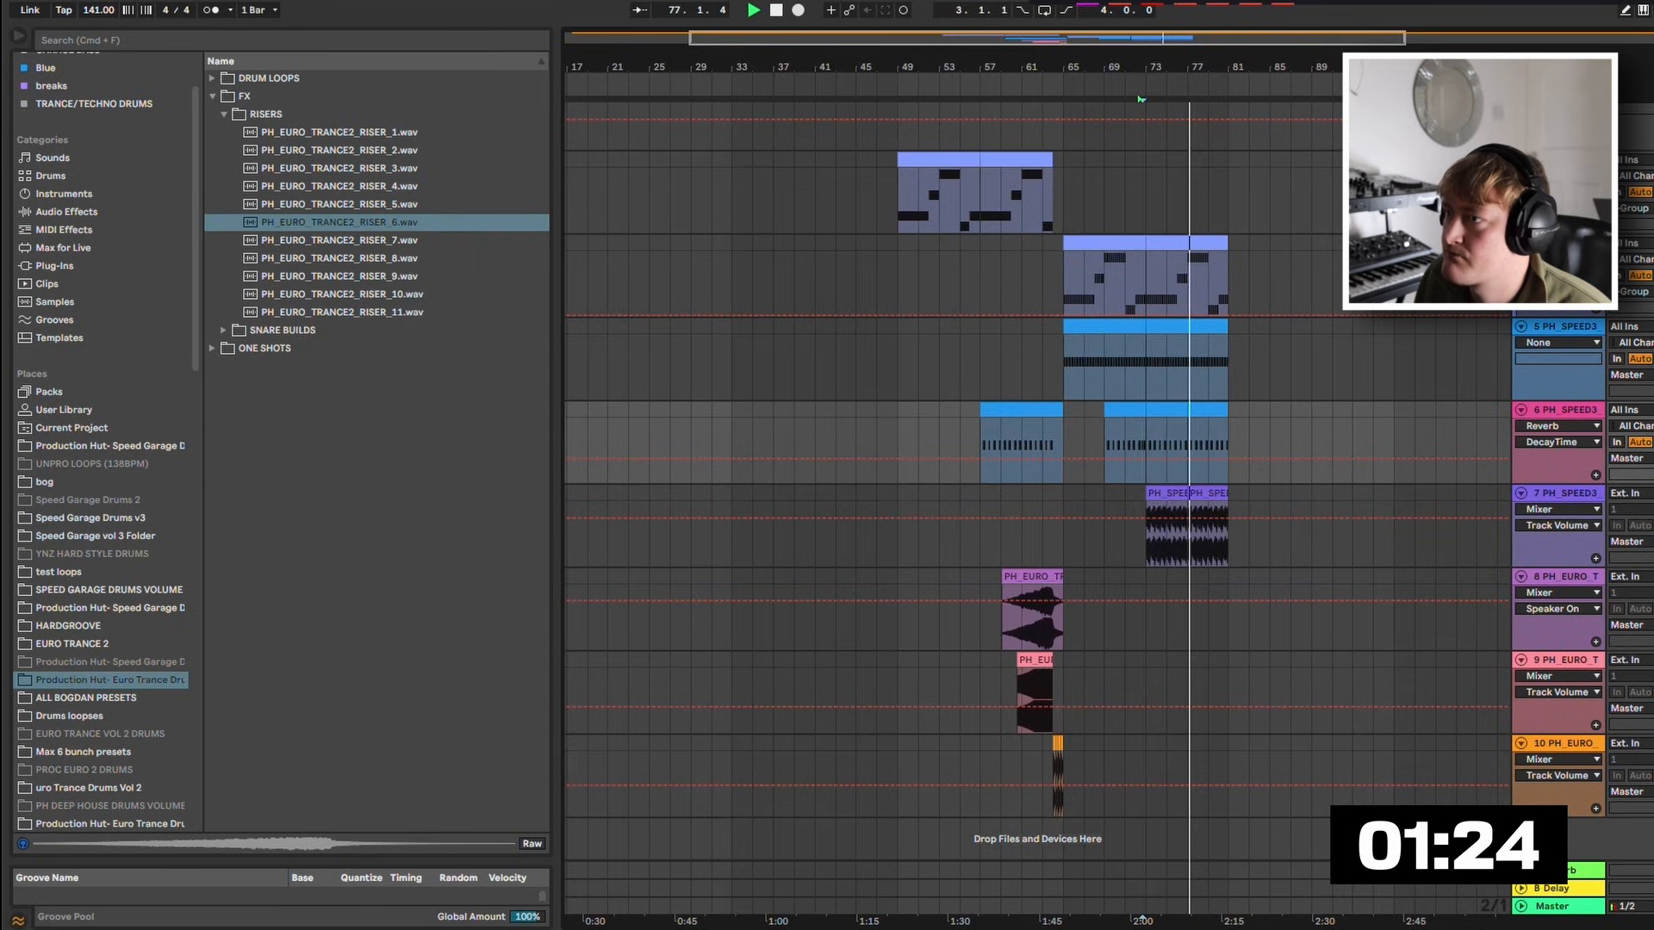
{"action": "scroll", "coordinate": [970, 448], "scroll_direction": "up", "scroll_amount": 3}
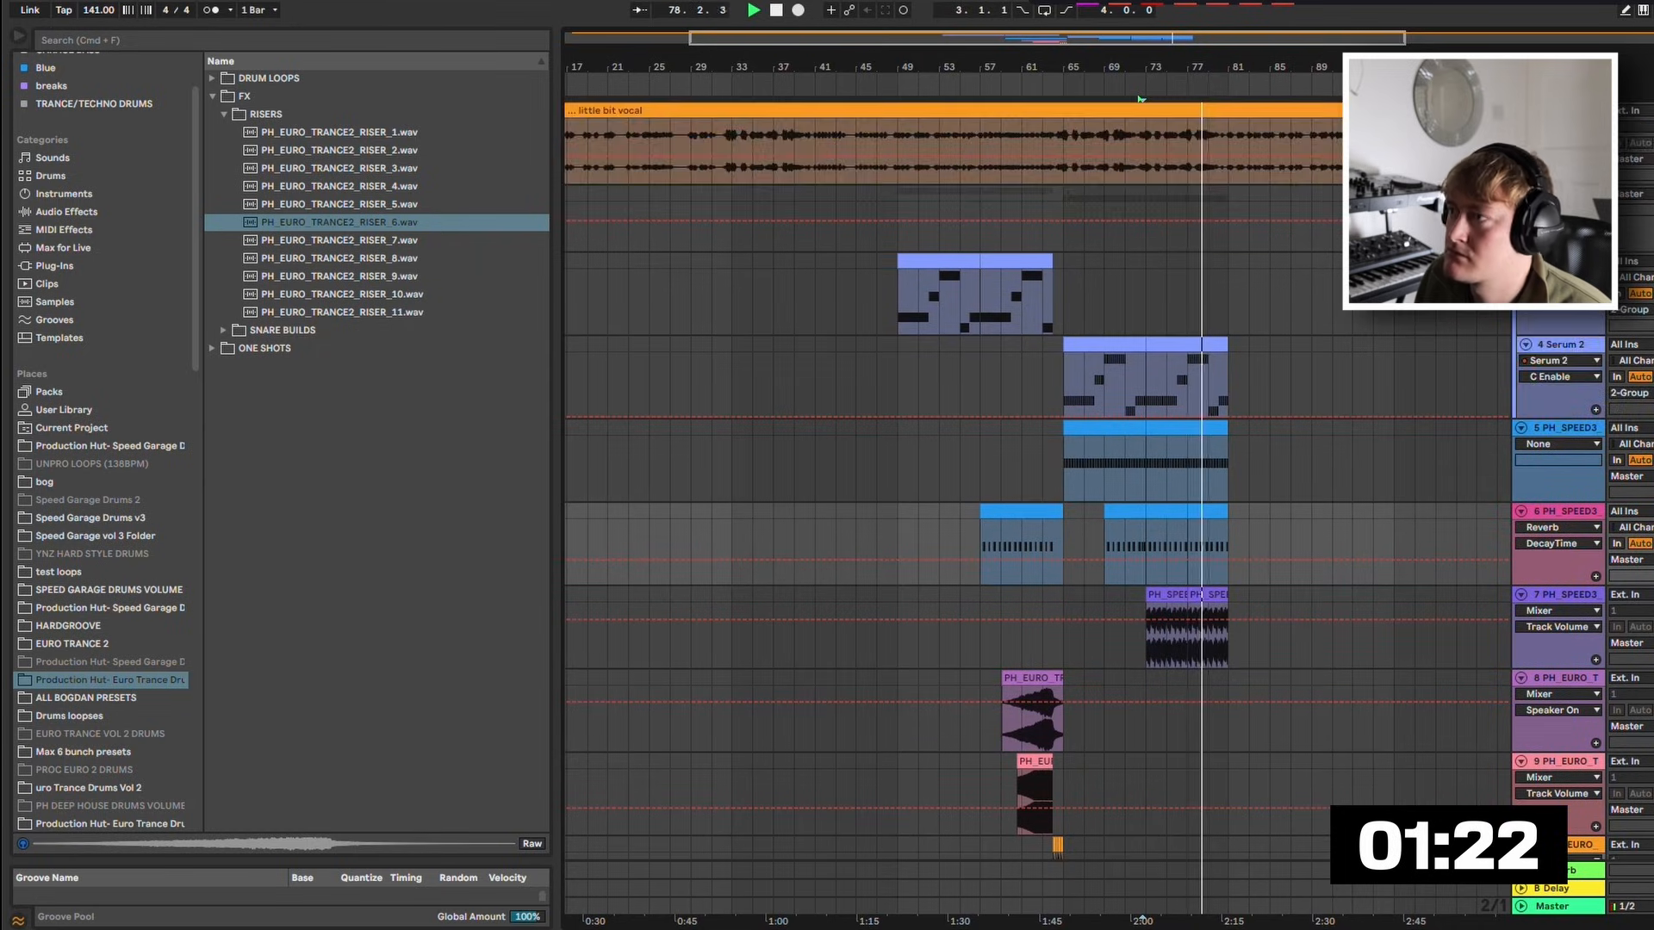
{"action": "scroll", "coordinate": [970, 447], "scroll_direction": "down", "scroll_amount": 3}
{"action": "scroll", "coordinate": [970, 448], "scroll_direction": "up", "scroll_amount": 4}
{"action": "left_click_drag", "start_coordinate": [1129, 66], "coordinate": [1056, 68]}
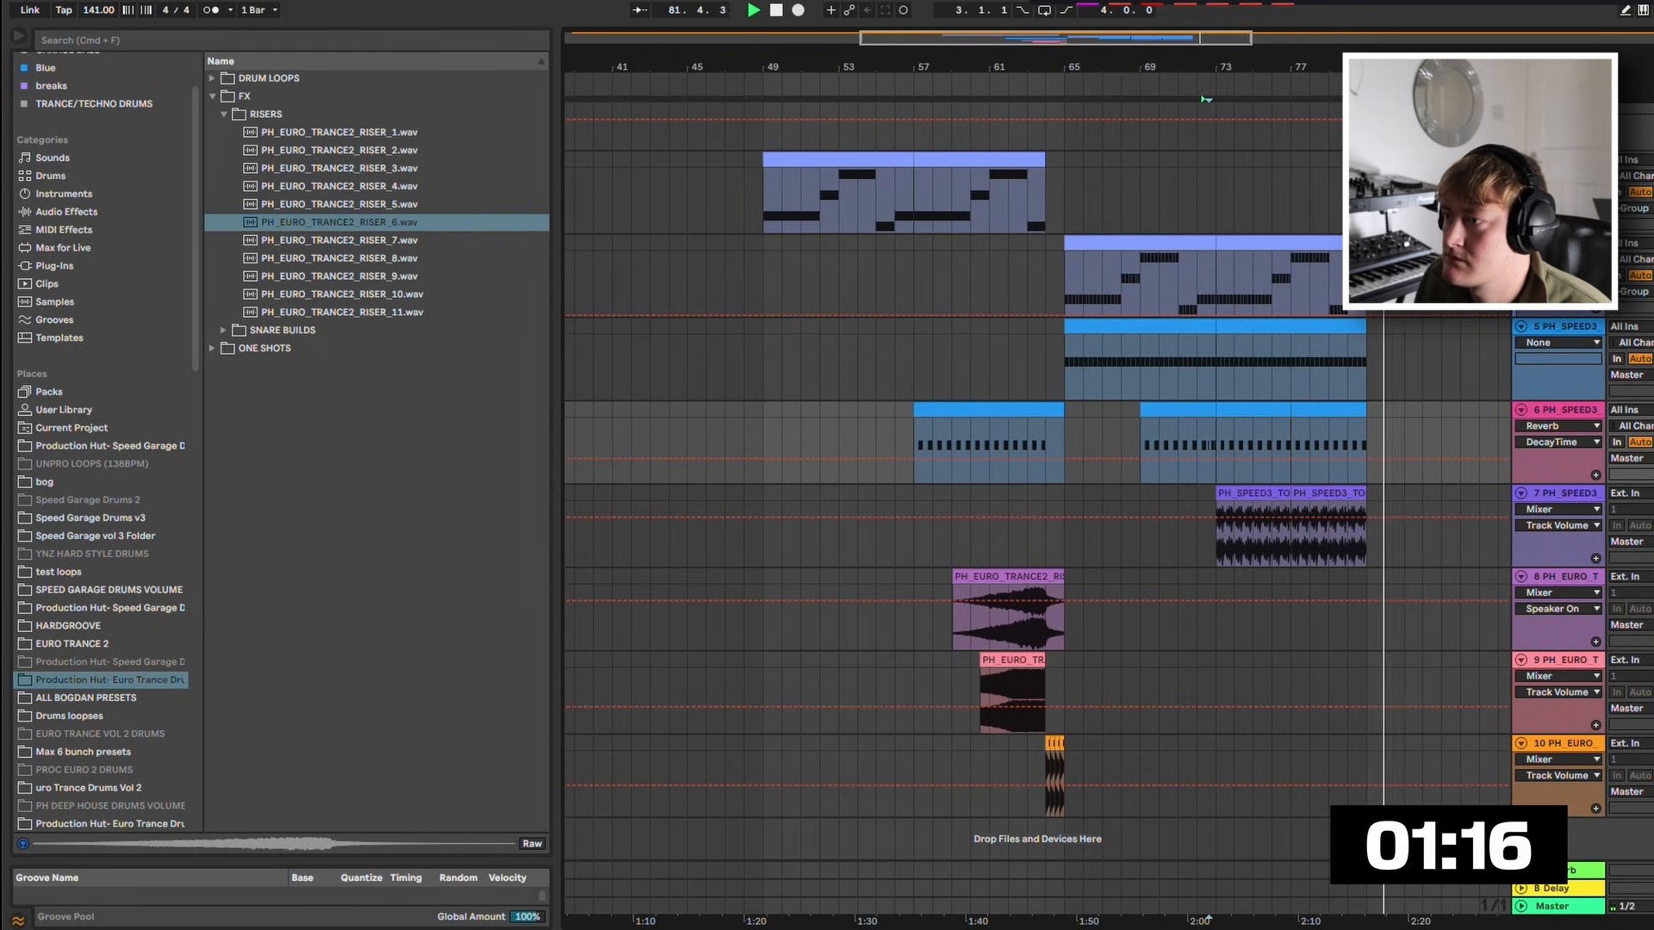
{"action": "left_click", "coordinate": [876, 354]}
{"action": "left_click_drag", "start_coordinate": [1367, 530], "coordinate": [1064, 280]}
{"action": "key", "text": "super+d"}
{"action": "key", "text": "minus"}
{"action": "key", "text": "minus"}
{"action": "key", "text": "minus"}
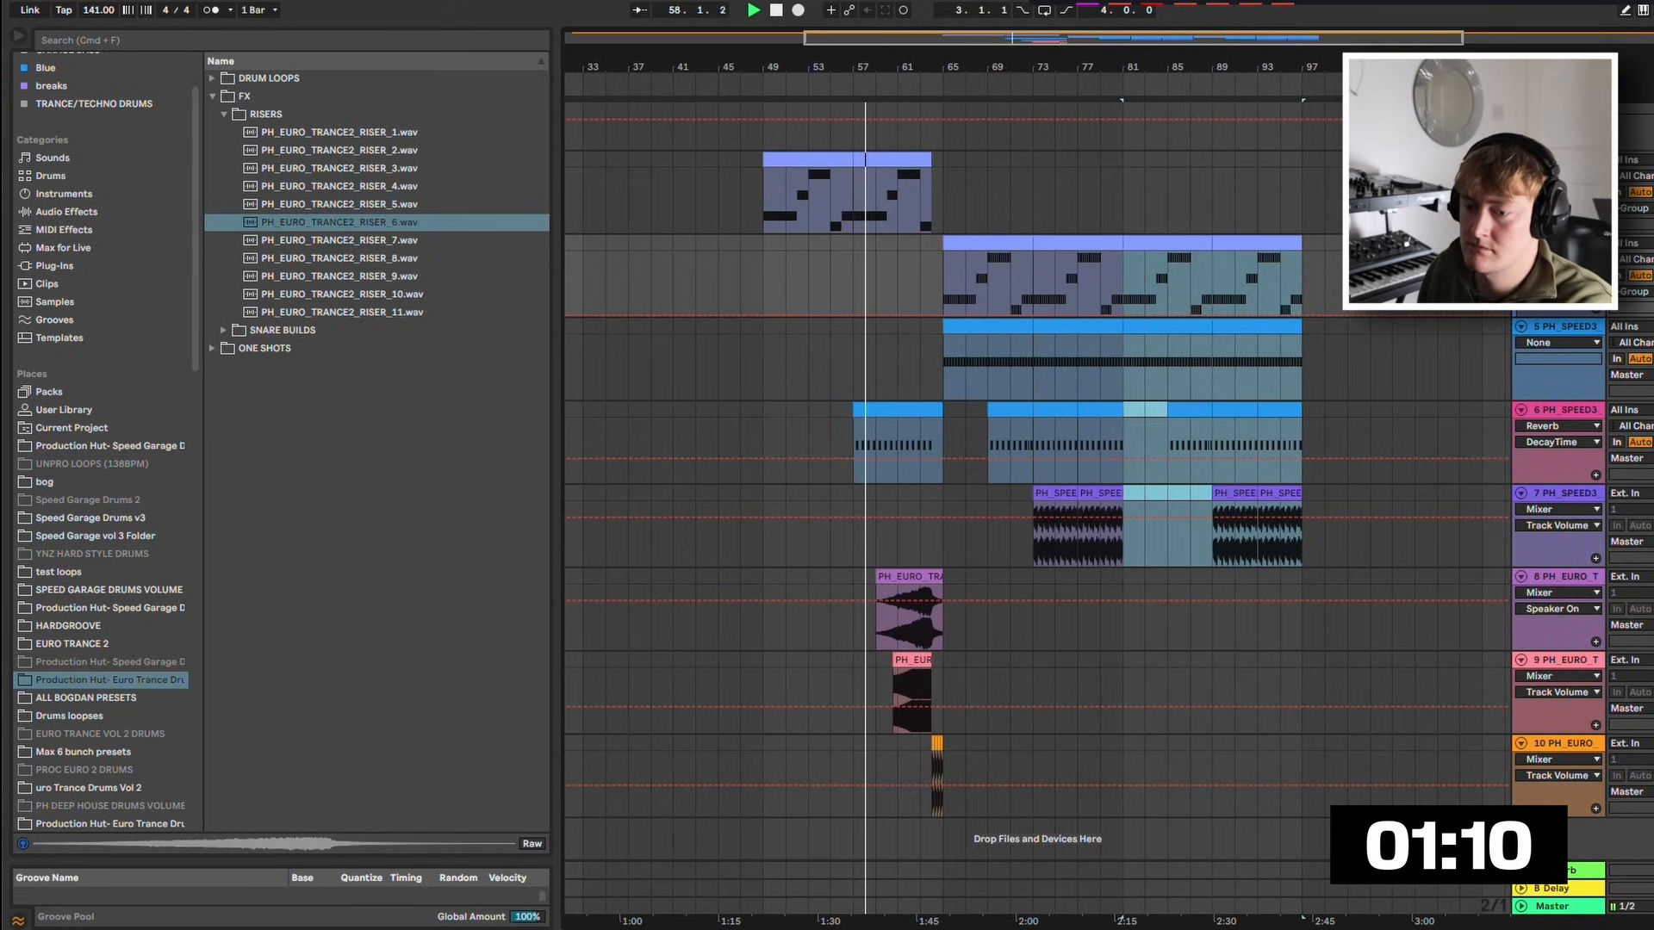
Insert a MIDI track below the top-loop track and load the Serum 2 VST3 instrument on it.
{"action": "right_click", "coordinate": [1564, 497]}
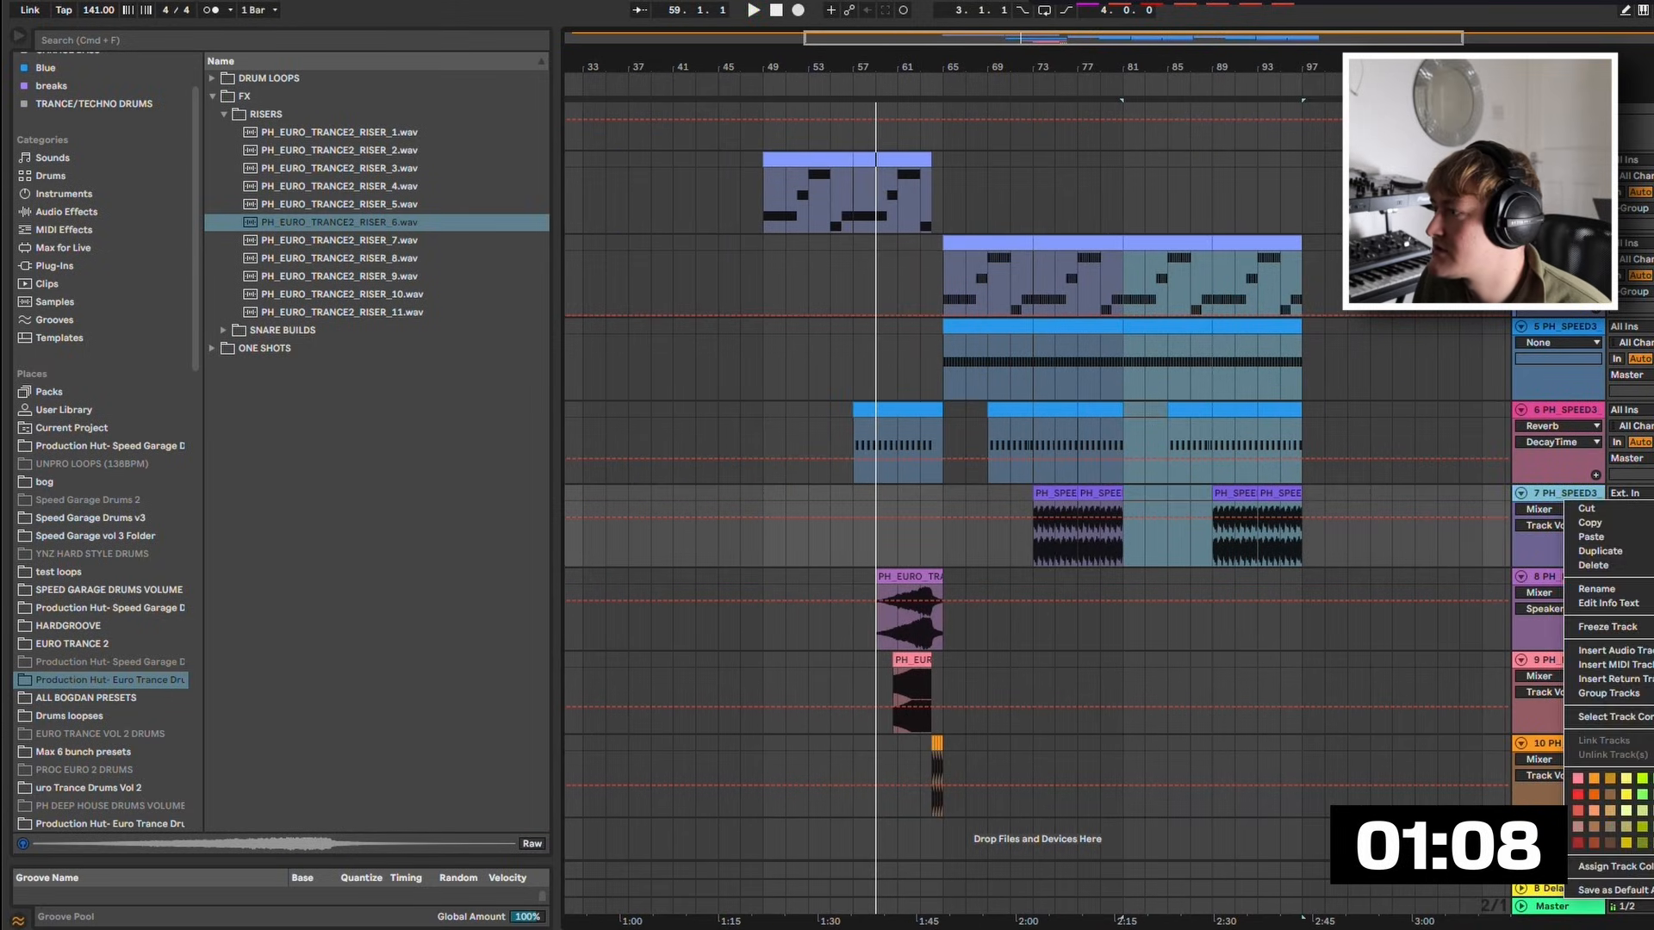
{"action": "left_click", "coordinate": [1607, 664]}
{"action": "key", "text": "shift+Tab"}
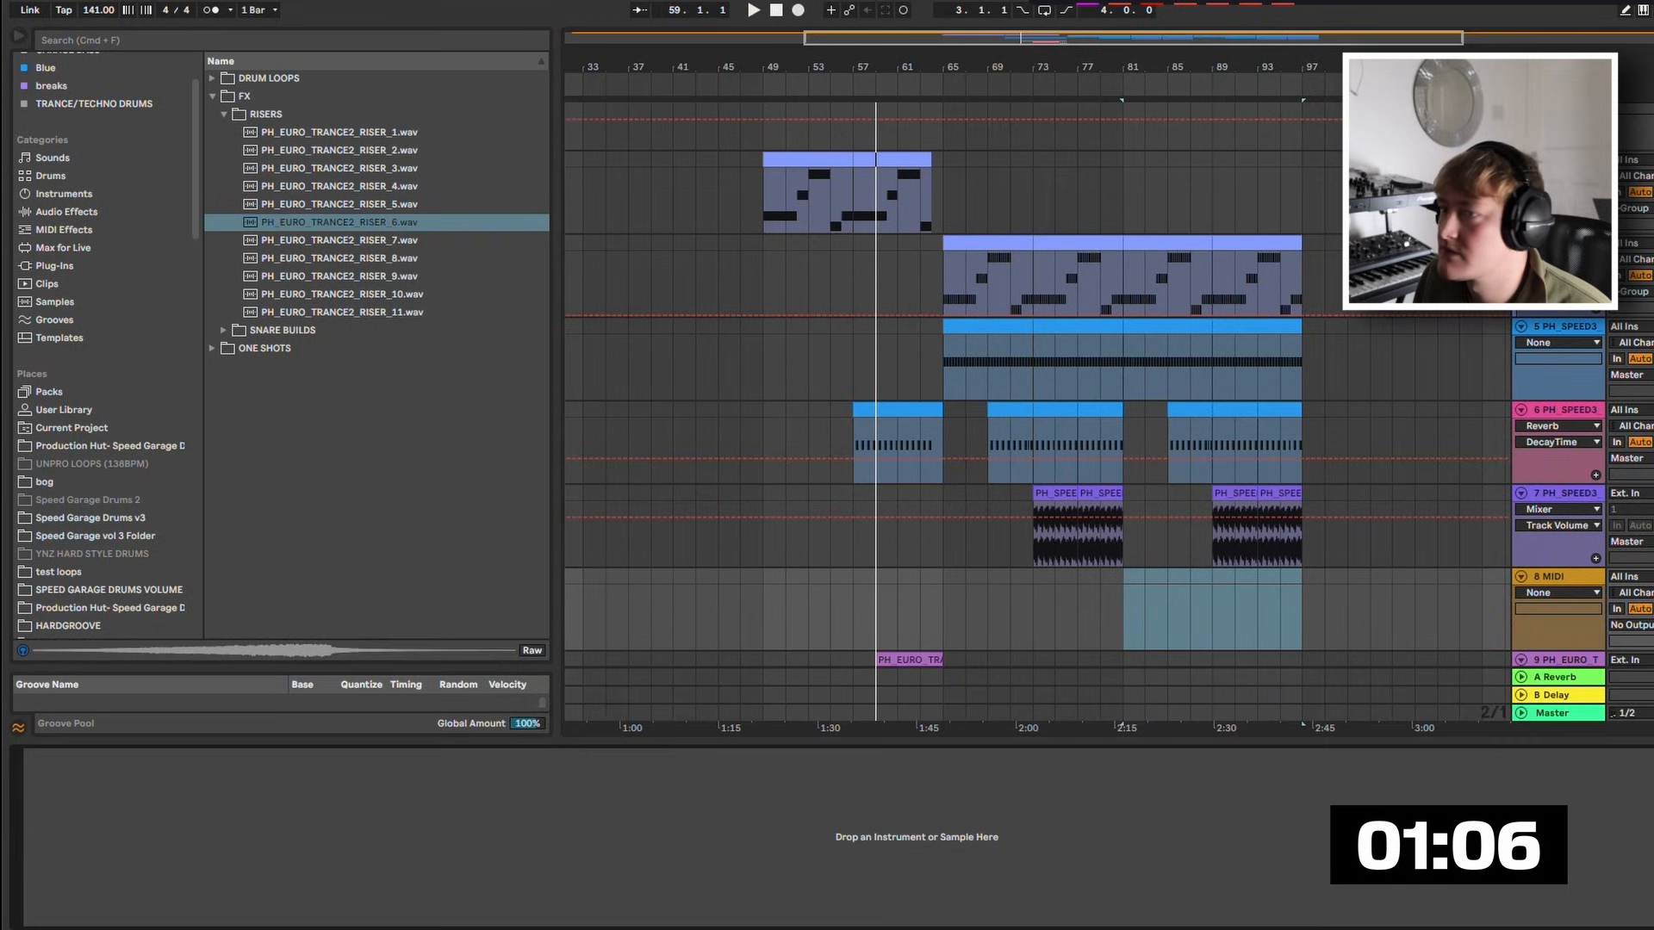
{"action": "left_click", "coordinate": [127, 40]}
{"action": "type", "text": "se"}
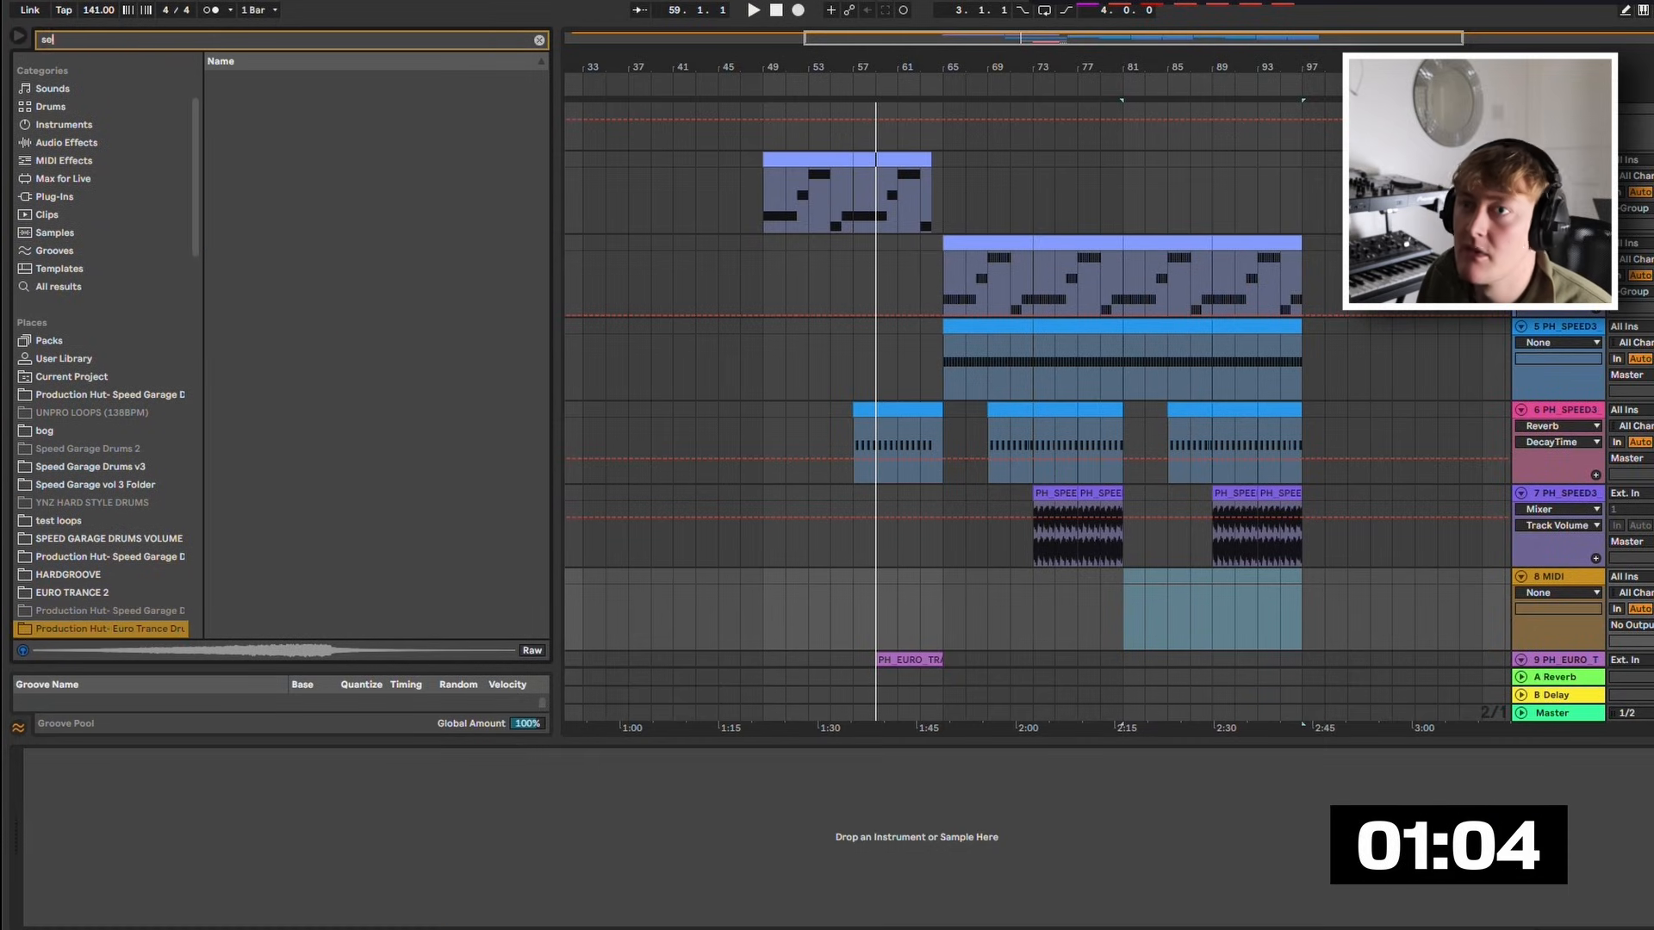
{"action": "left_click", "coordinate": [55, 197]}
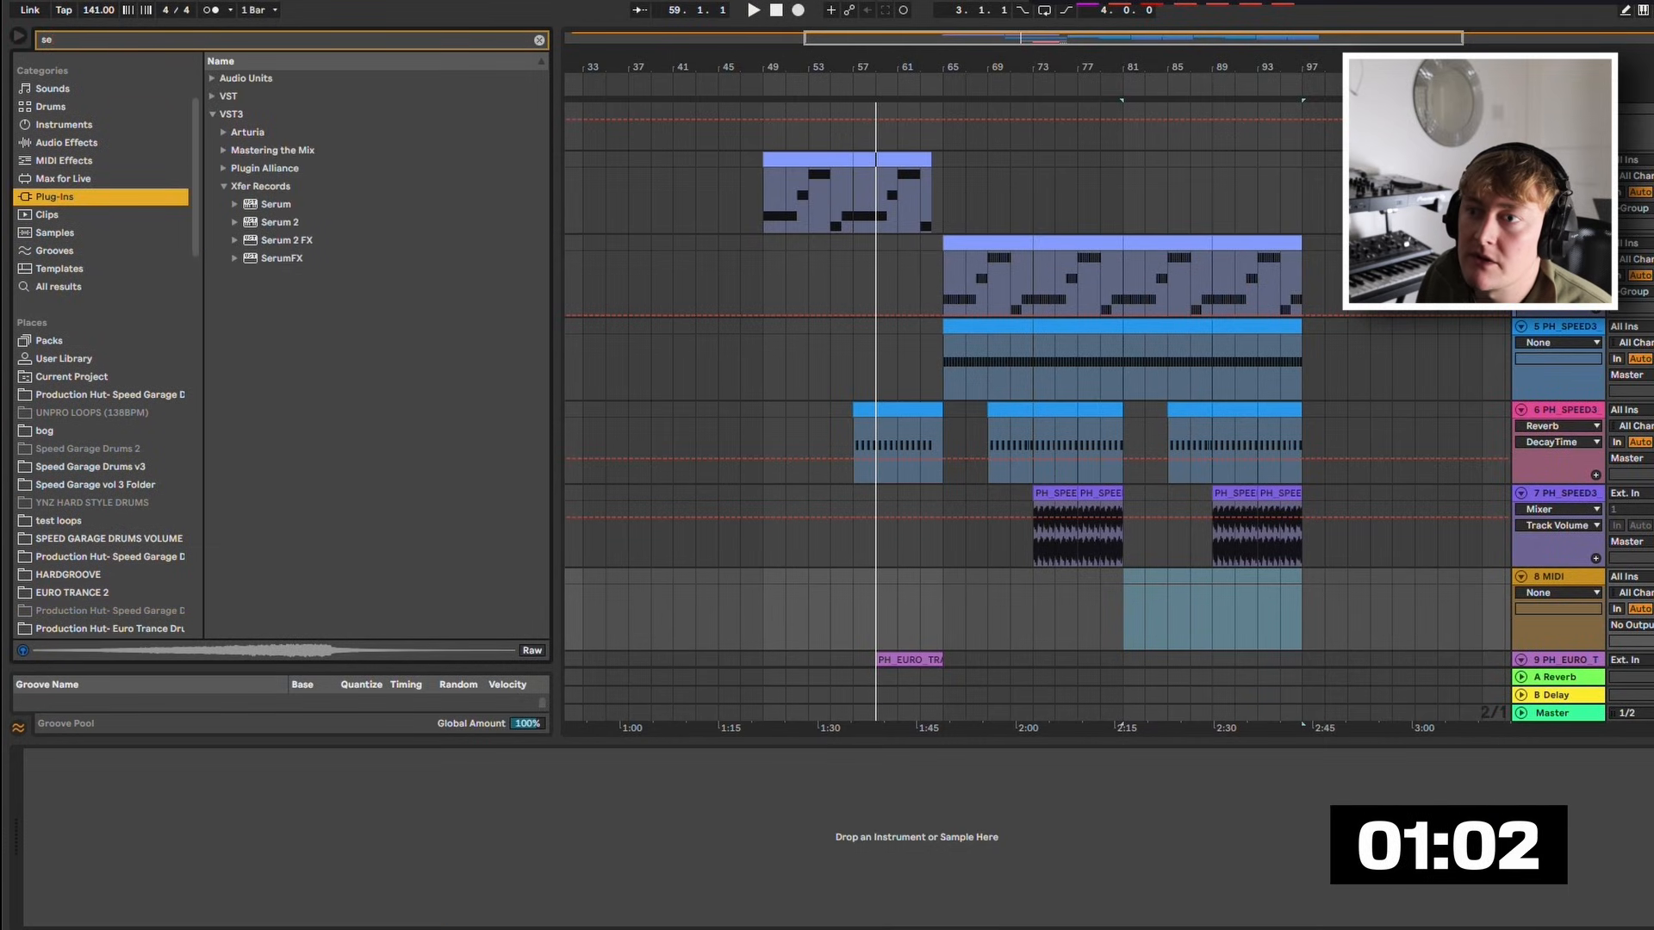
{"action": "double_click", "coordinate": [280, 222]}
Load the user preset Lead- Lets Just from Production Hut- Euro Trance Vol 2 in Serum 2 and close the plug-in window.
{"action": "left_click", "coordinate": [801, 256]}
{"action": "mouse_move", "coordinate": [827, 323]}
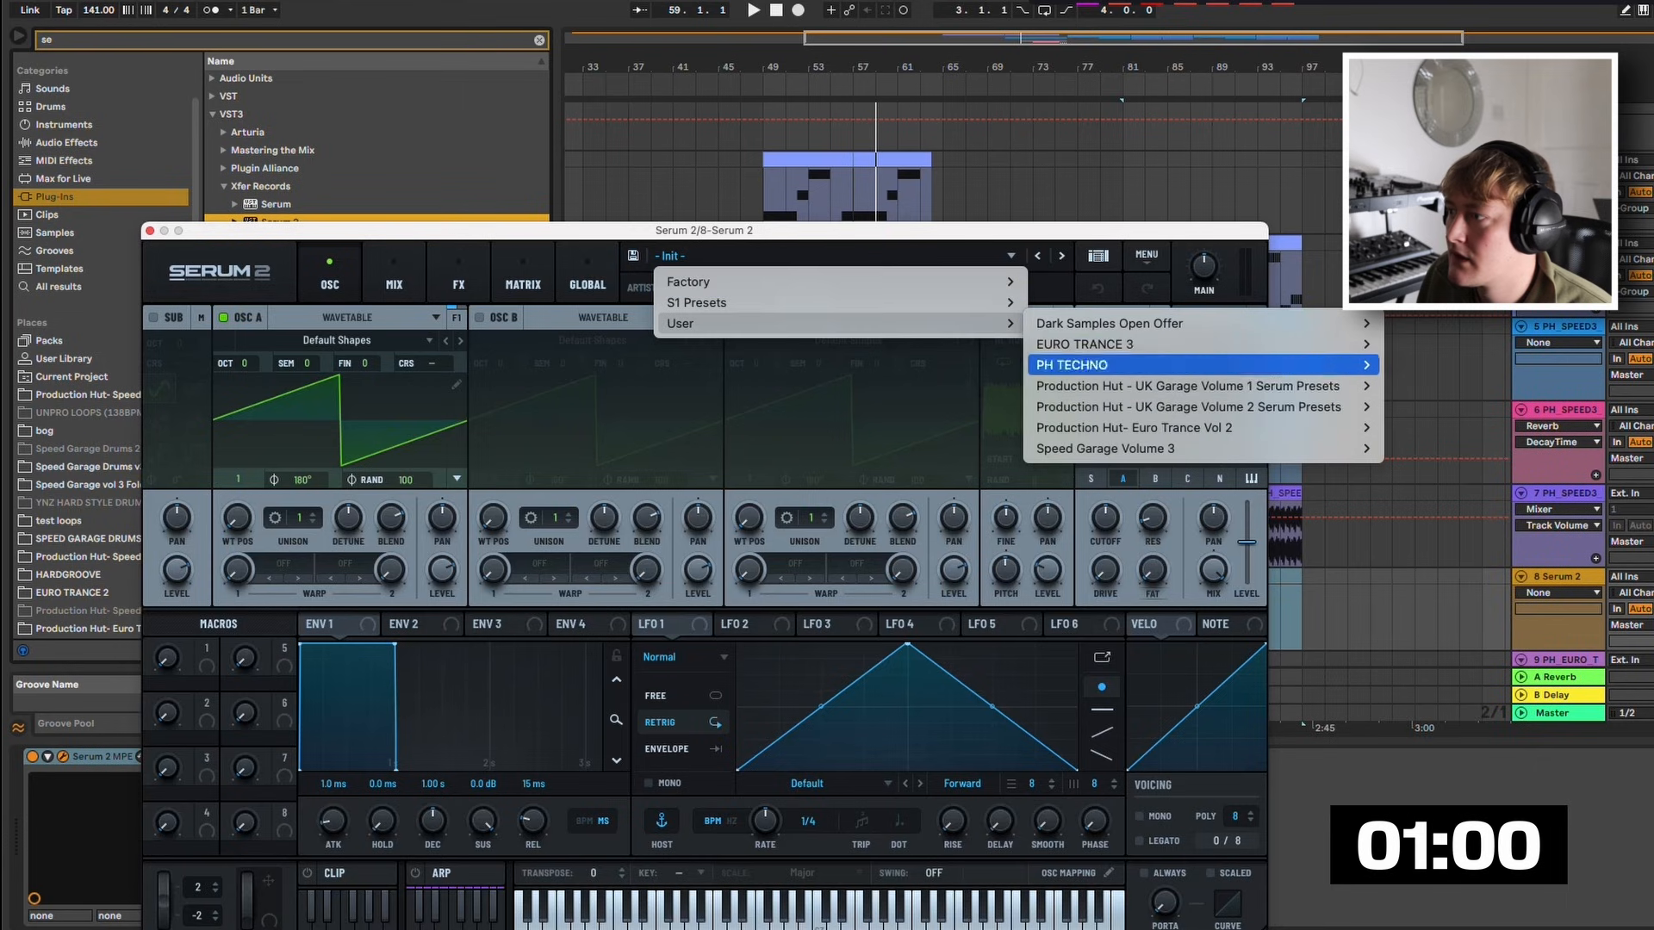
{"action": "mouse_move", "coordinate": [1206, 427]}
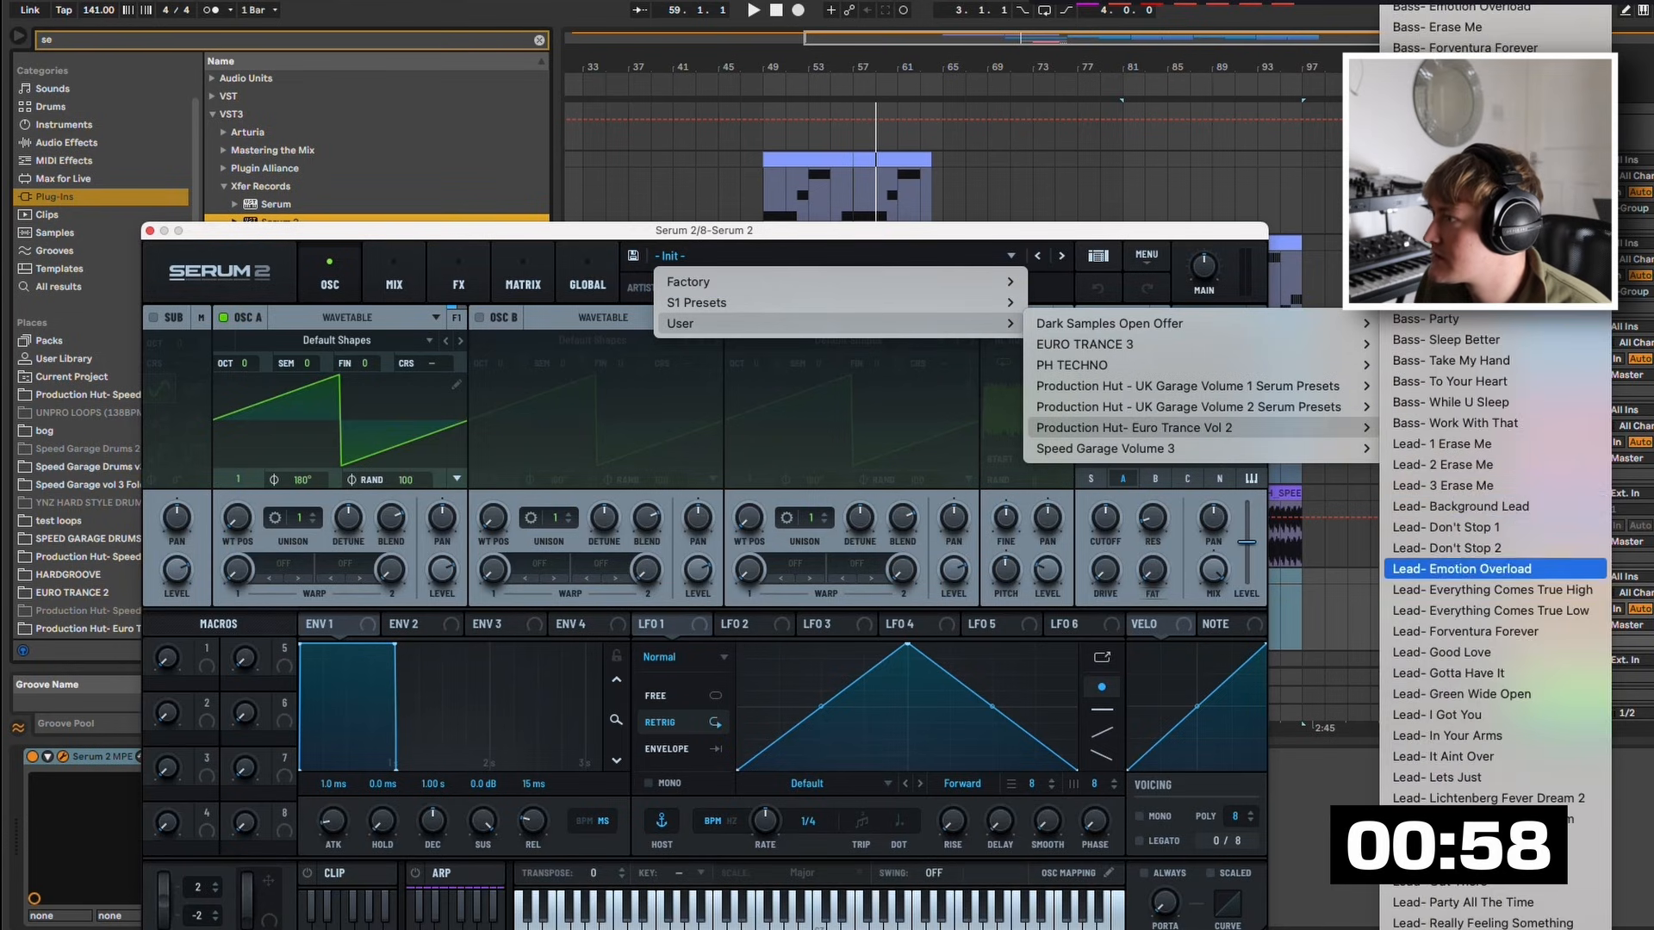
{"action": "scroll", "coordinate": [1495, 579], "scroll_direction": "down", "scroll_amount": 3}
{"action": "scroll", "coordinate": [1542, 633], "scroll_direction": "down", "scroll_amount": 3}
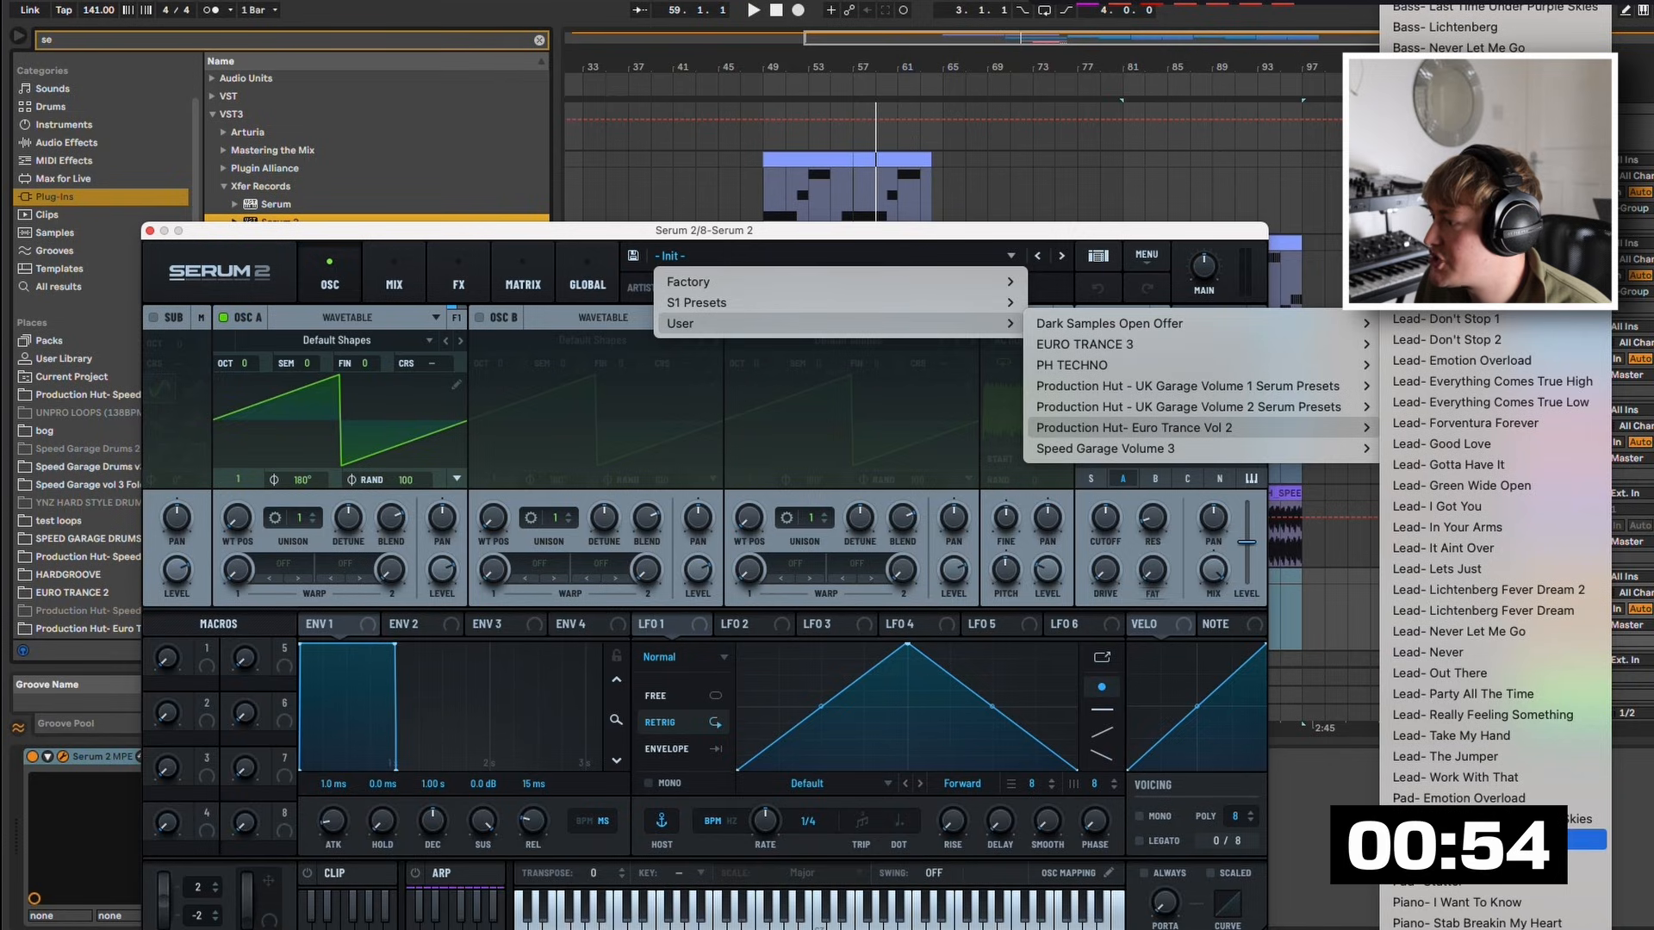
{"action": "scroll", "coordinate": [1498, 840], "scroll_direction": "down", "scroll_amount": 3}
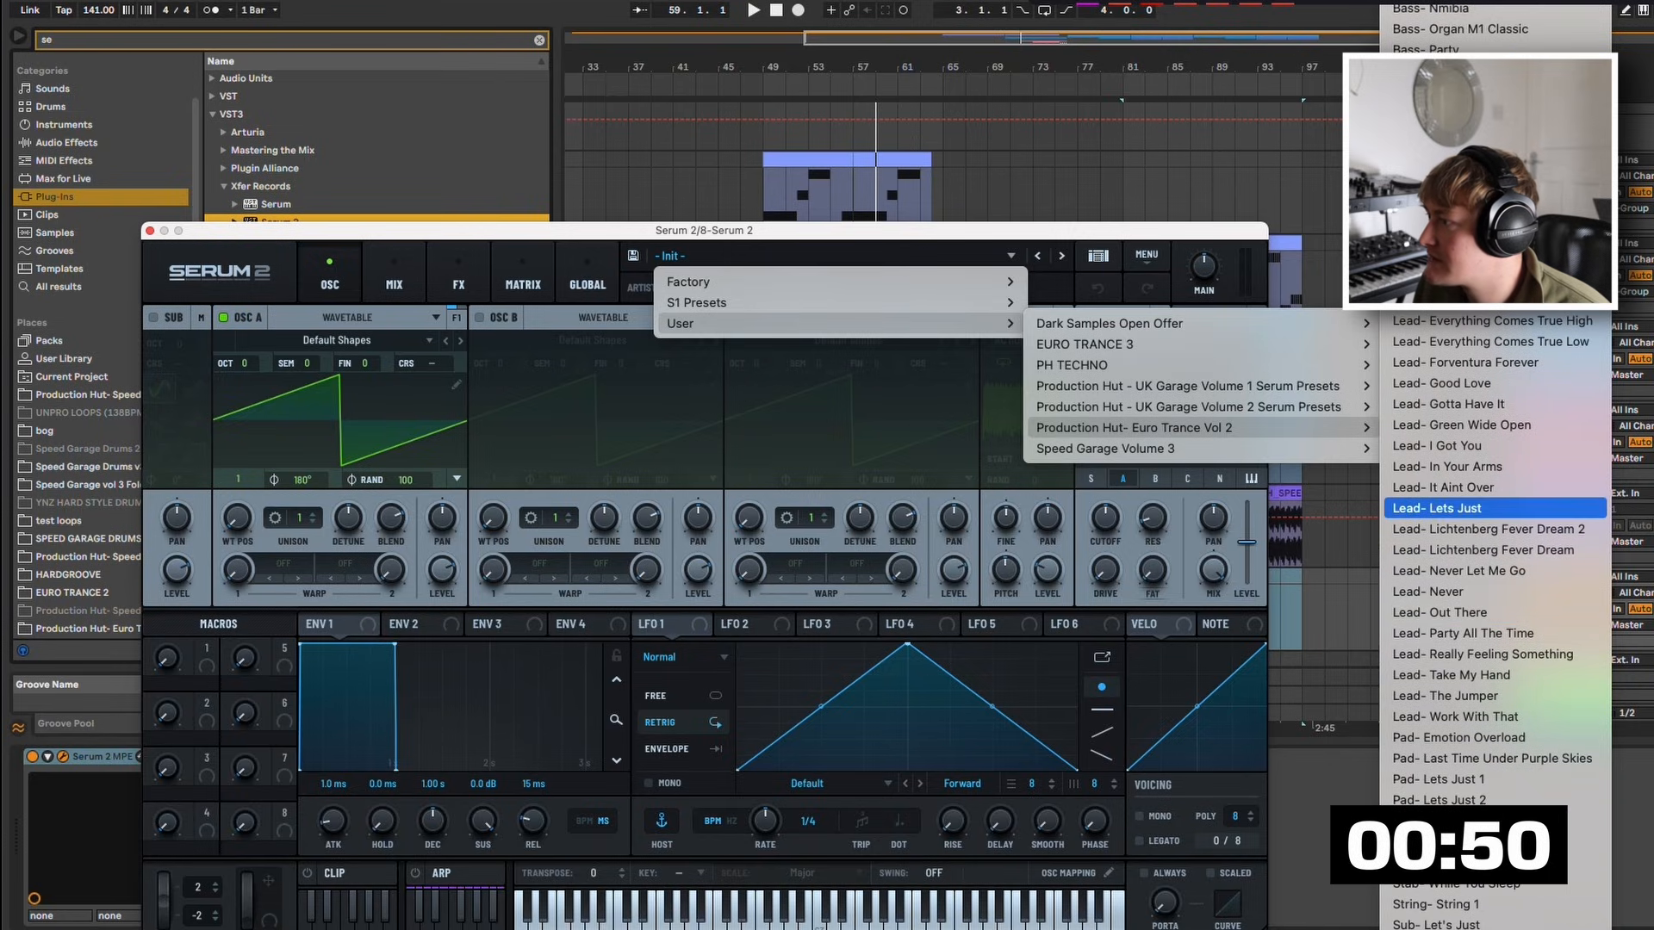
{"action": "left_click", "coordinate": [1436, 508]}
{"action": "left_click", "coordinate": [150, 231]}
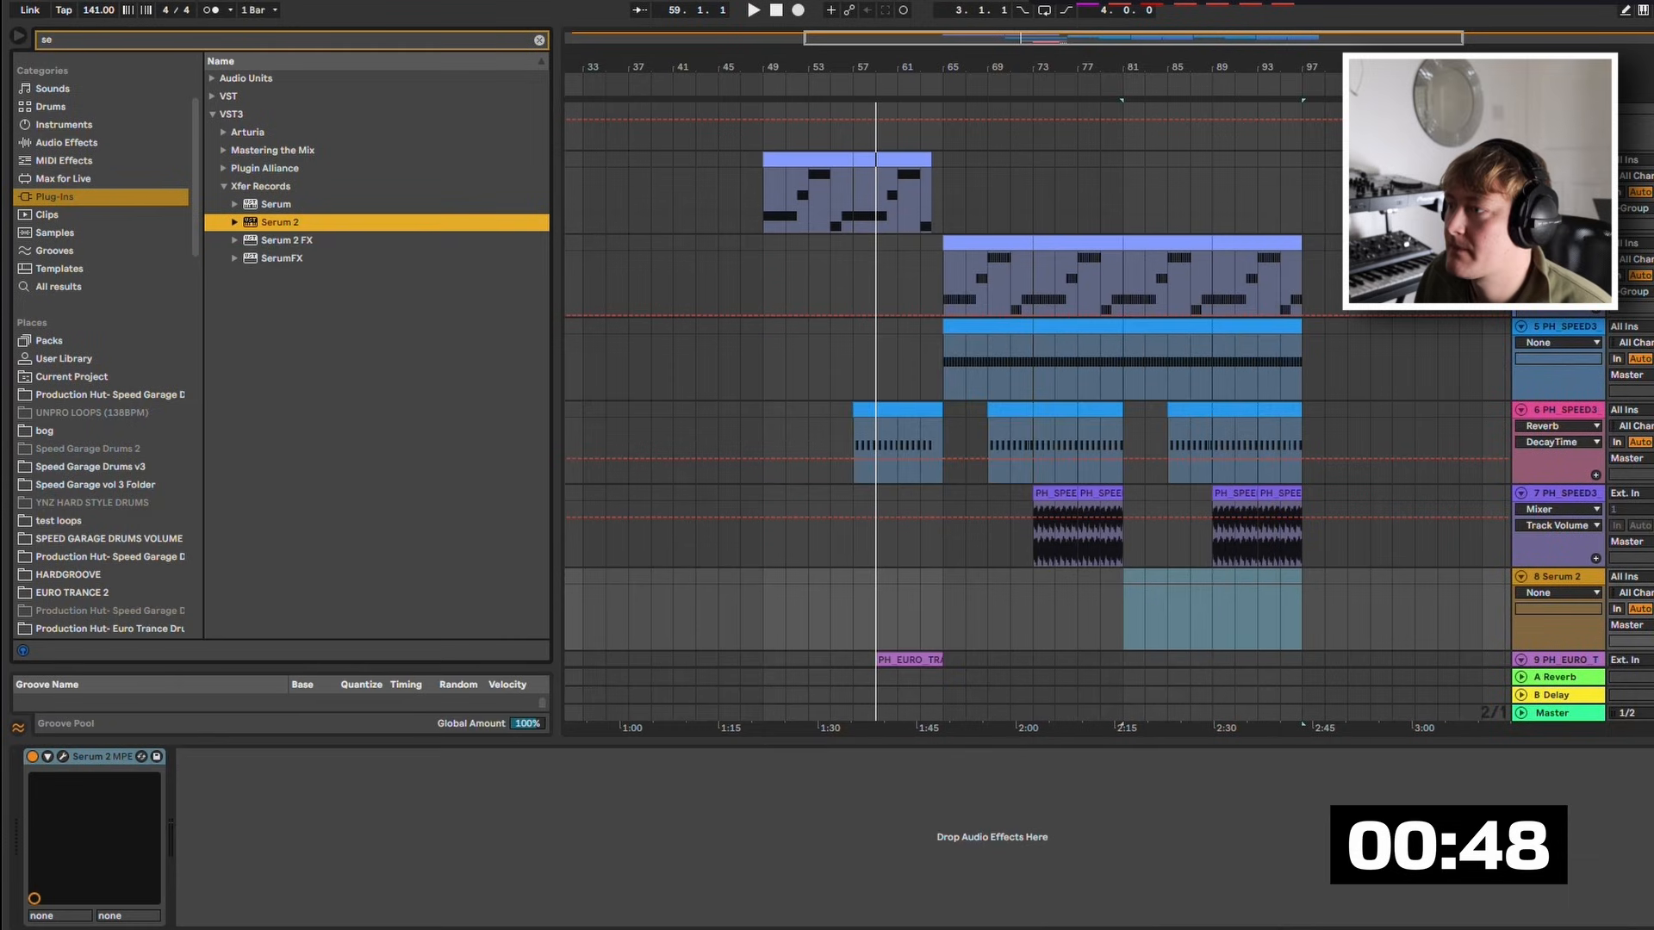
Copy an eight-bar bass clip to the new Serum 2 track at bar 81 and delete all its notes.
{"action": "left_click_drag", "start_coordinate": [1076, 244], "coordinate": [1167, 578]}
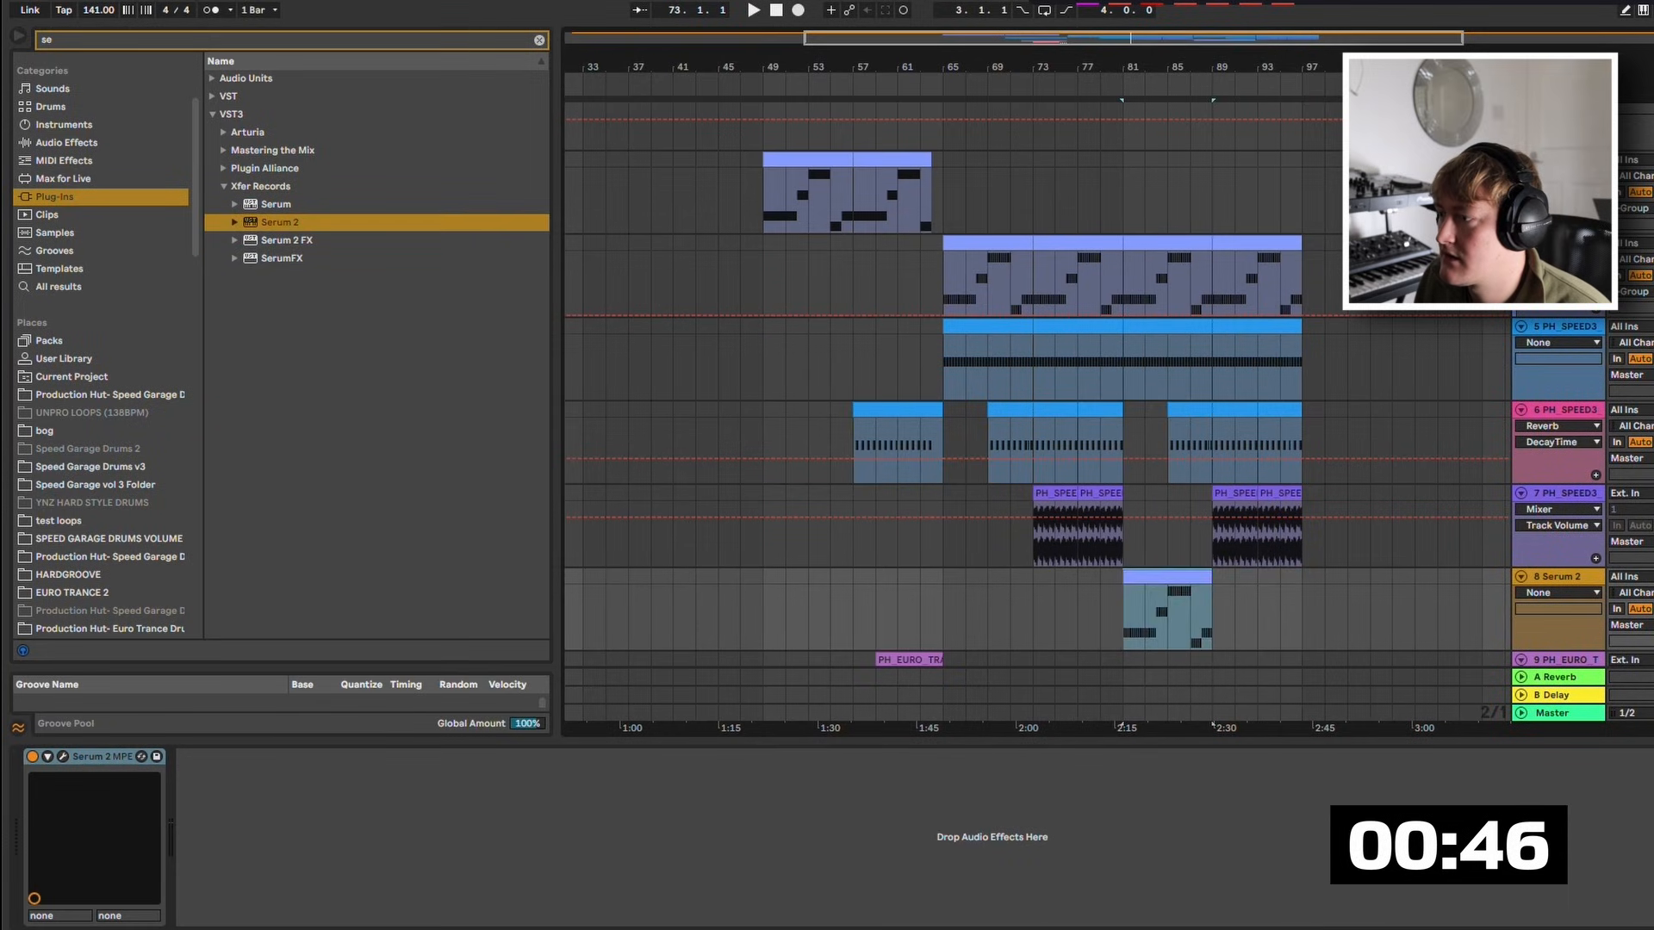
{"action": "double_click", "coordinate": [1167, 576]}
{"action": "key", "text": "ctrl+a"}
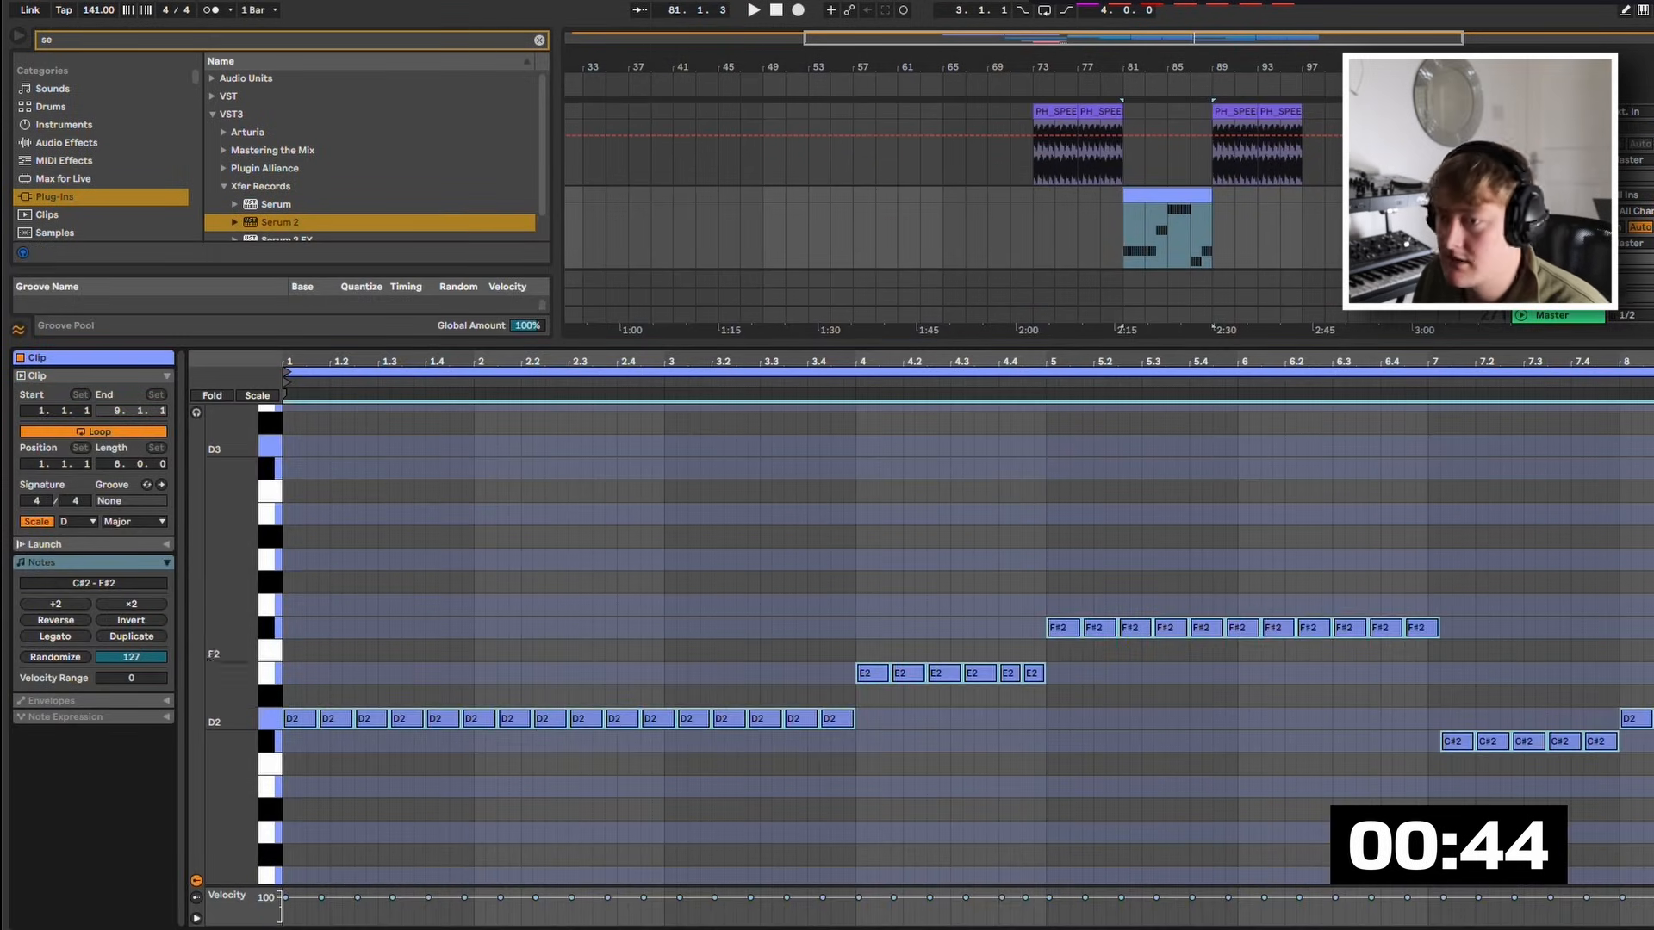
{"action": "key", "text": "Delete"}
Audition short notes in the empty clip and place a G3 at beat 1.2 and an F#3 just before beat 1.4.
{"action": "key", "text": "space"}
{"action": "double_click", "coordinate": [336, 628]}
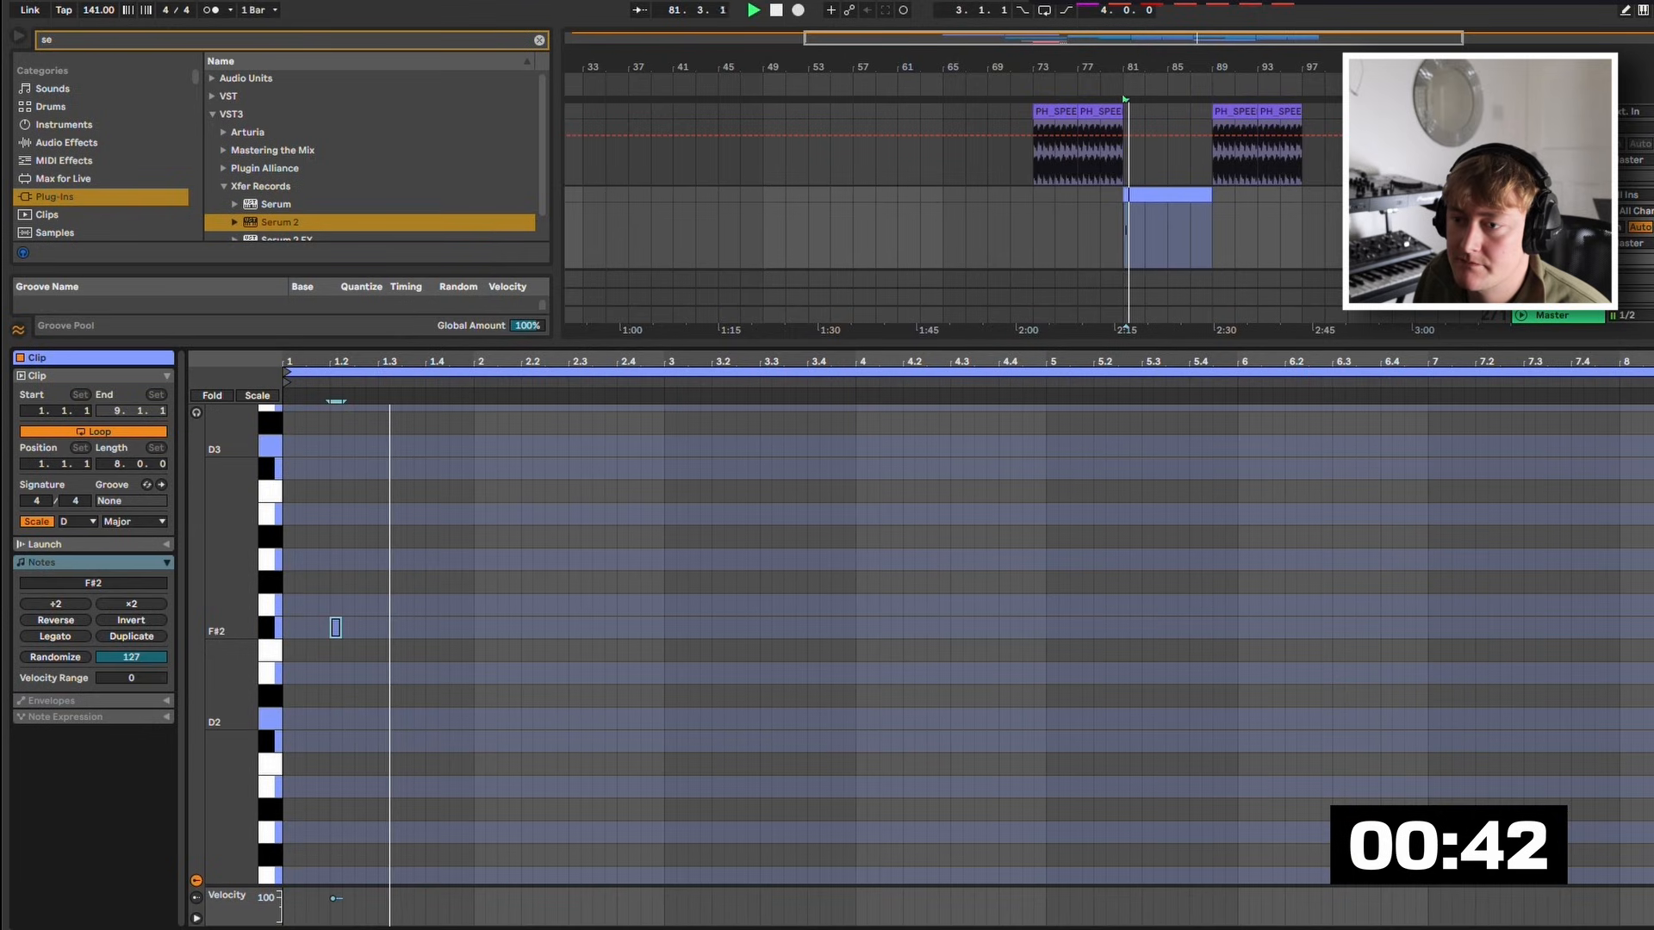
{"action": "key", "text": "space"}
{"action": "key", "text": "space"}
{"action": "key", "text": "space"}
{"action": "key", "text": "space"}
{"action": "key", "text": "space"}
{"action": "left_click_drag", "start_coordinate": [336, 628], "coordinate": [509, 694]}
{"action": "key", "text": "shift+Up"}
{"action": "scroll", "coordinate": [516, 702], "scroll_direction": "up", "scroll_amount": 1}
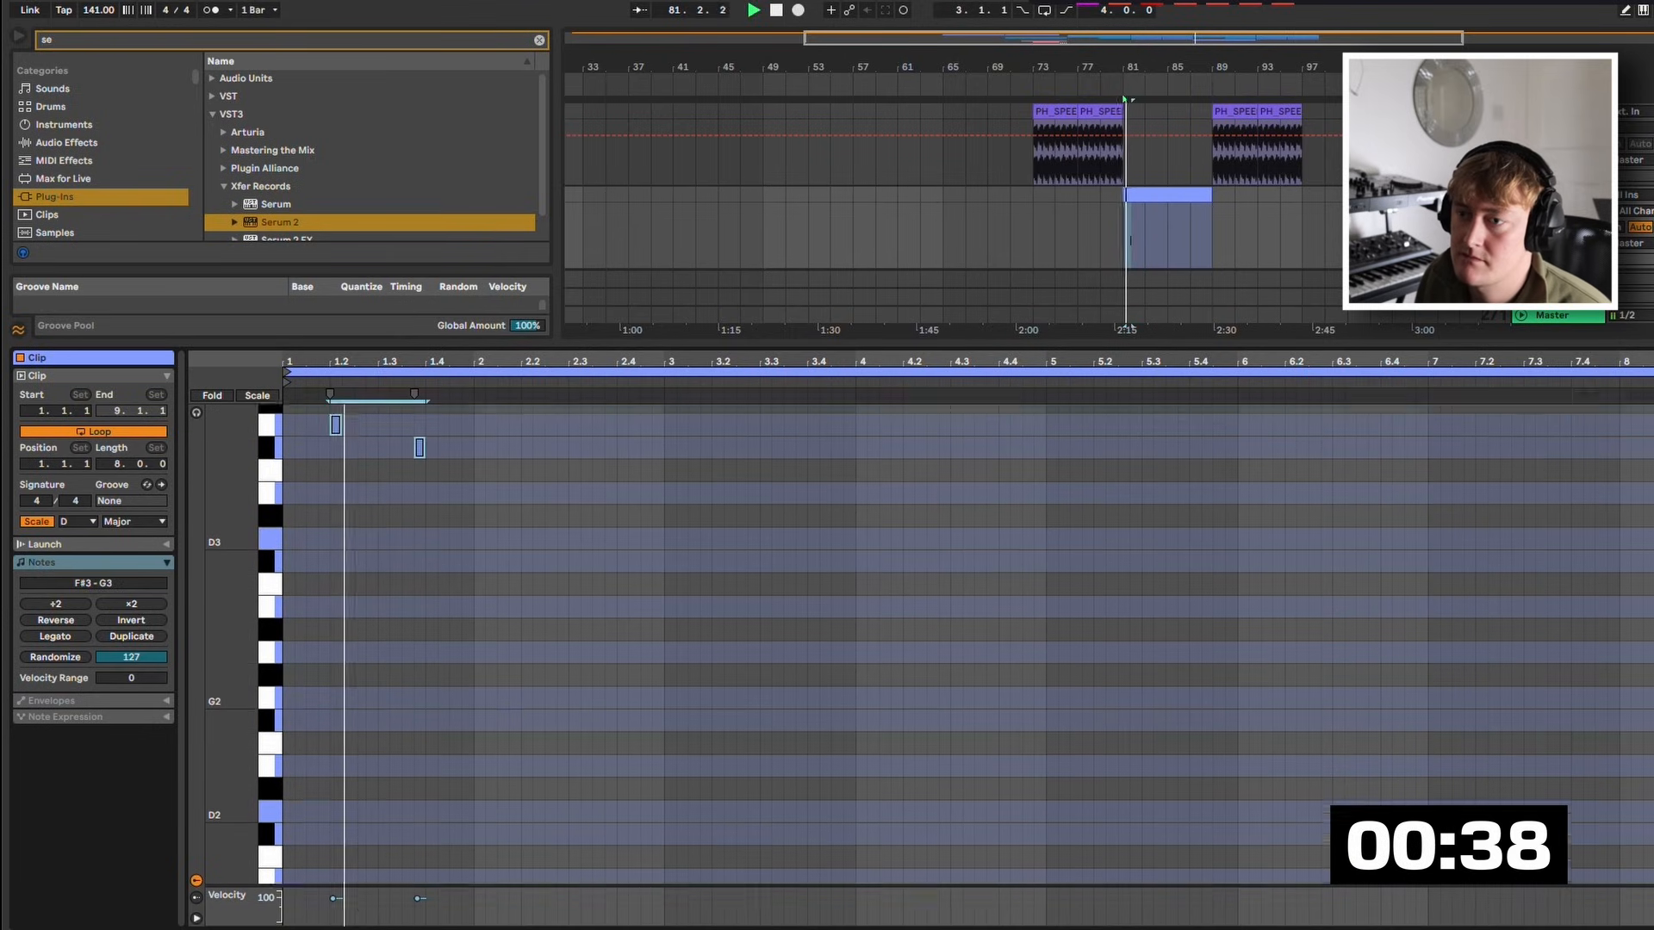
Turn the G3 note into a one-bar E3 note at the clip's start and delete the short F#3 note.
{"action": "left_click", "coordinate": [488, 680]}
{"action": "left_click", "coordinate": [336, 456]}
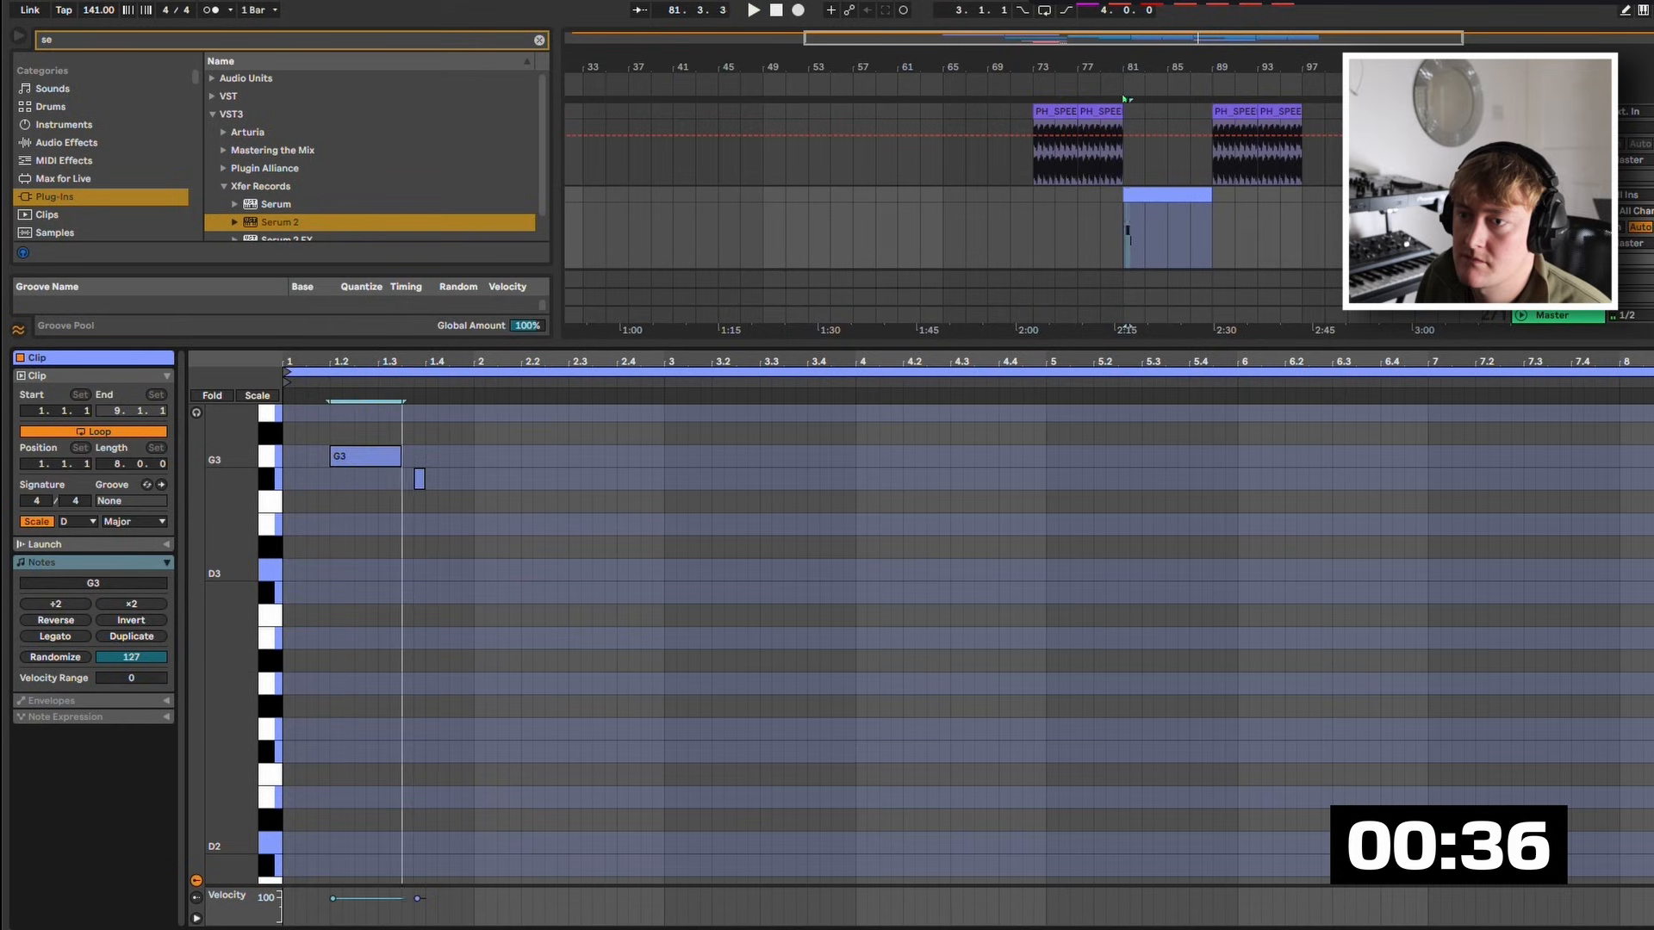
{"action": "left_click_drag", "start_coordinate": [402, 457], "coordinate": [413, 458]}
{"action": "left_click_drag", "start_coordinate": [388, 458], "coordinate": [473, 524]}
{"action": "key", "text": "space"}
{"action": "key", "text": "space"}
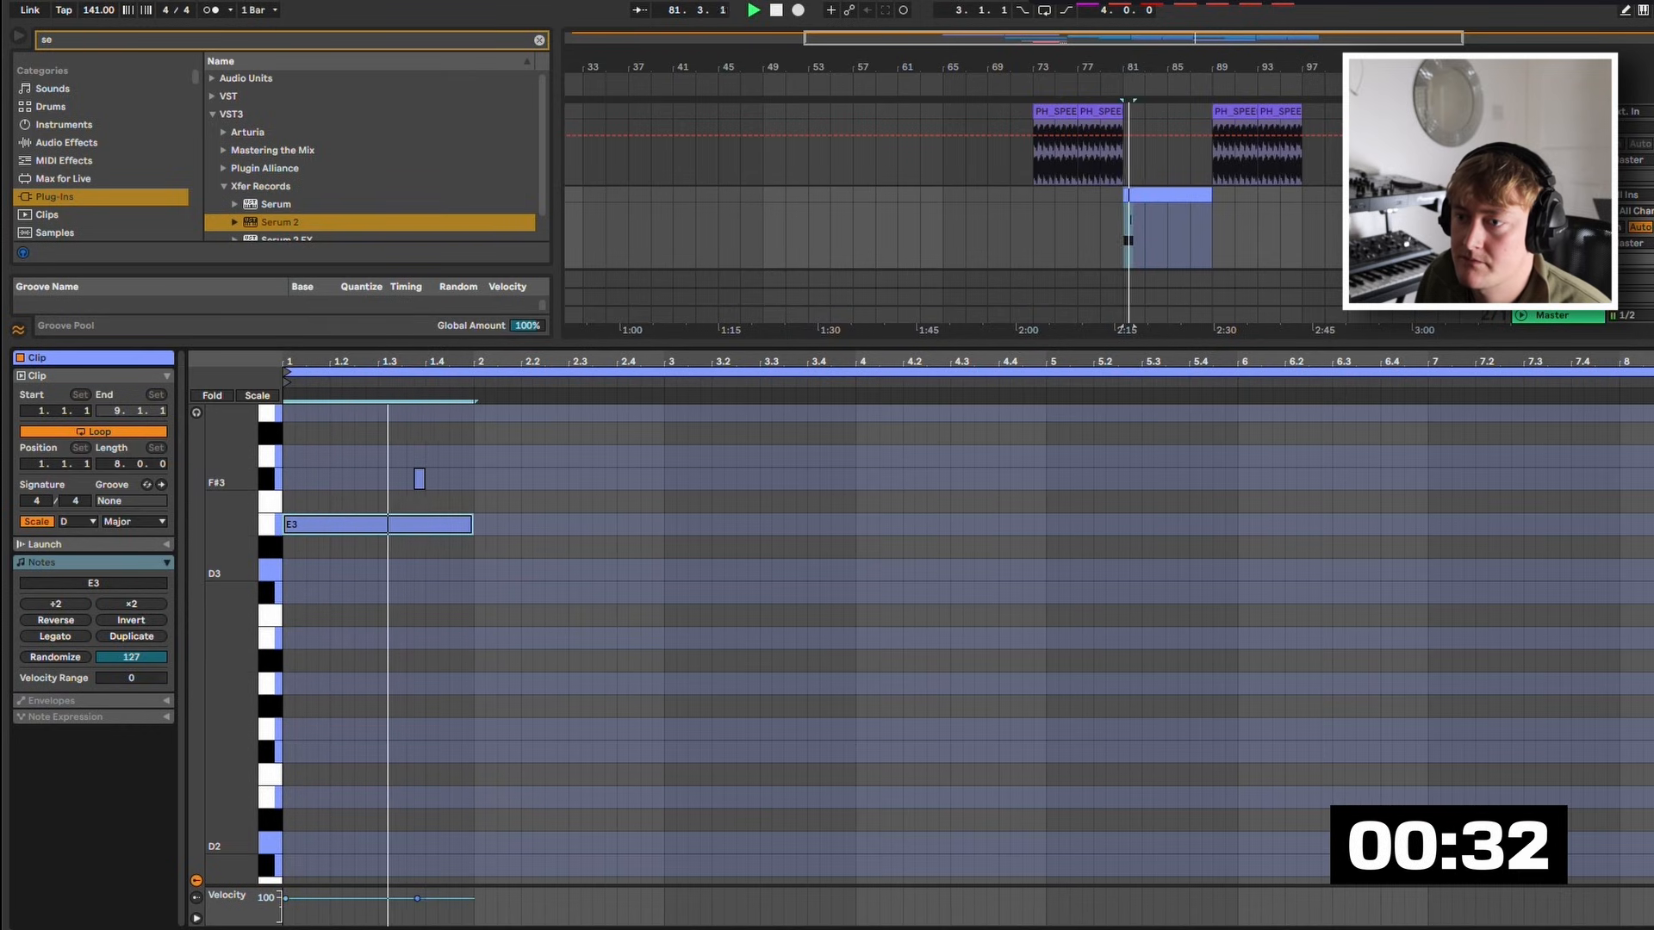
{"action": "left_click", "coordinate": [419, 479]}
{"action": "key", "text": "space"}
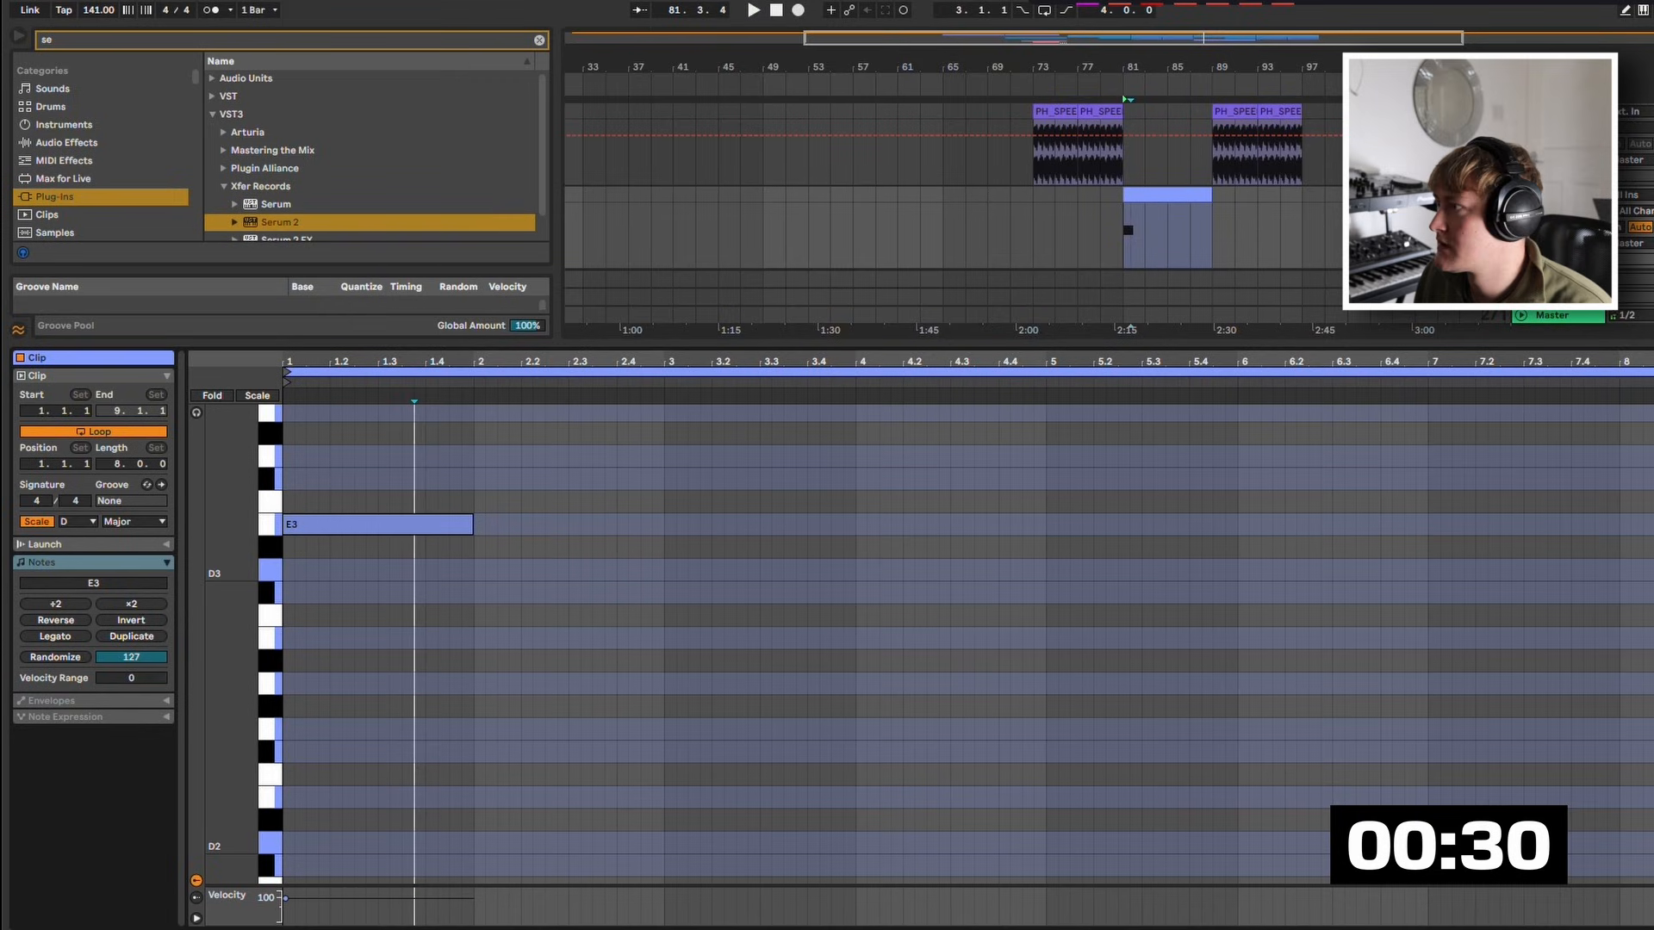
{"action": "key", "text": "space"}
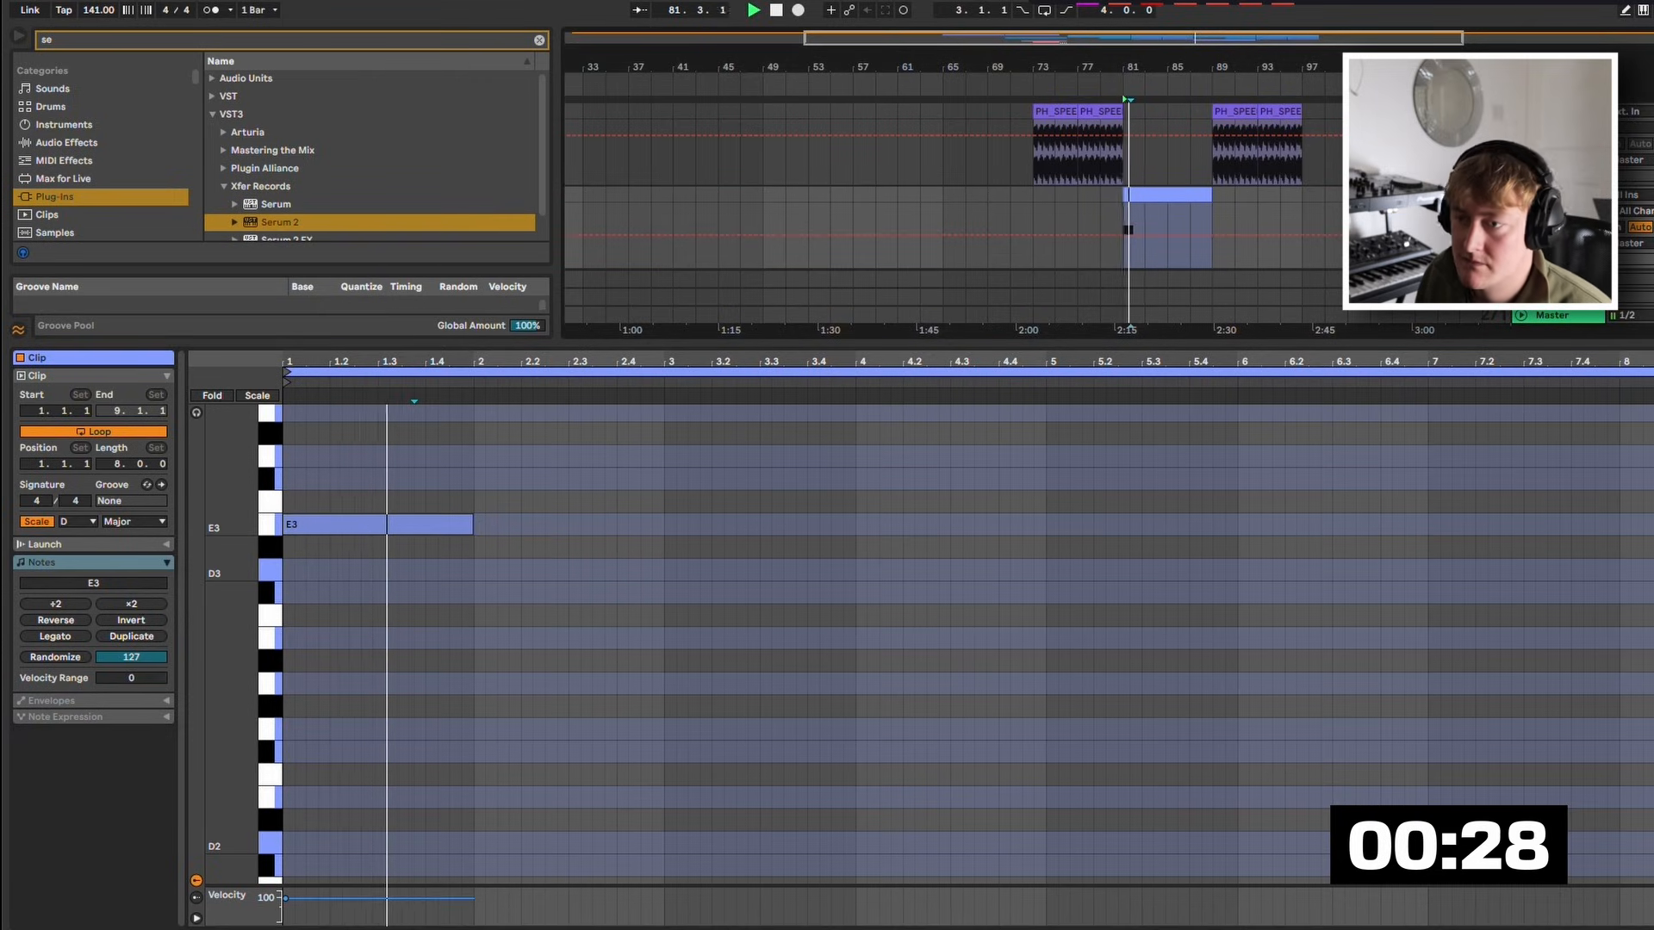
Copy the one-bar E3 note to bar 2 of the clip as G3 and play it back.
{"action": "left_click_drag", "start_coordinate": [420, 525], "coordinate": [609, 457]}
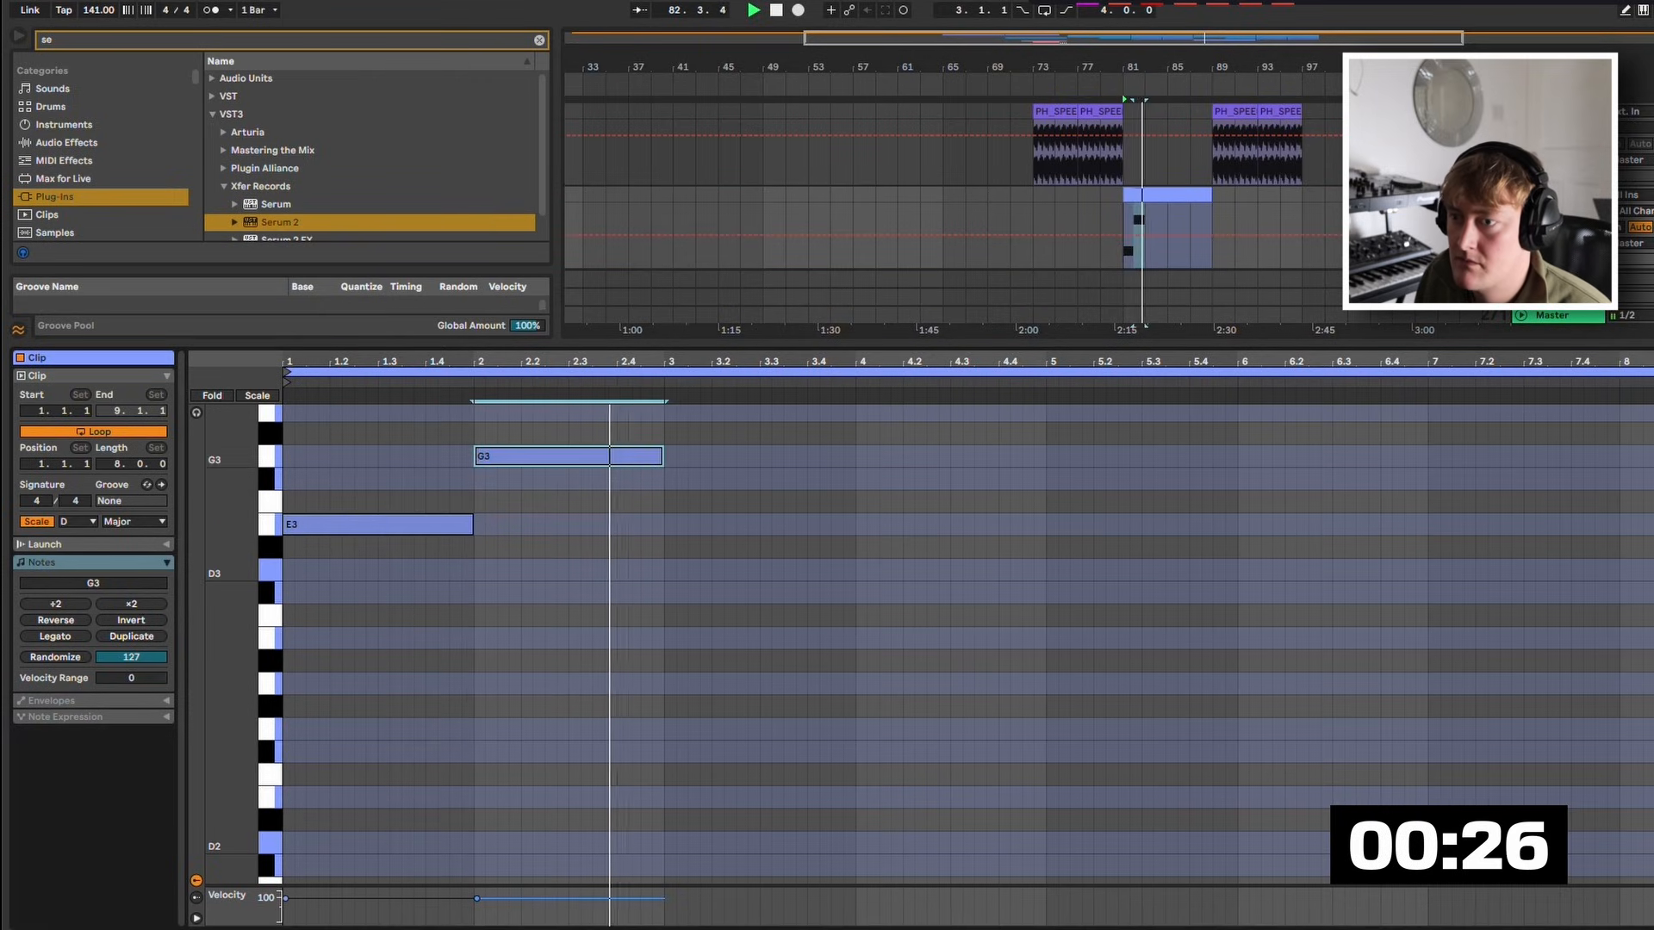
{"action": "key", "text": "space"}
{"action": "key", "text": "space"}
Raise the first note to A3 and the second to C#4, playing the clip to check the melody.
{"action": "left_click_drag", "start_coordinate": [379, 525], "coordinate": [379, 412]}
{"action": "key", "text": "space"}
{"action": "key", "text": "space"}
{"action": "key", "text": "space"}
{"action": "key", "text": "space"}
{"action": "left_click", "coordinate": [569, 457]}
{"action": "key", "text": "space"}
{"action": "key", "text": "space"}
{"action": "key", "text": "space"}
{"action": "scroll", "coordinate": [379, 527], "scroll_direction": "up", "scroll_amount": 3}
Add one-bar copies of the melody note in bar 3 as B3 and in bar 4 as E4.
{"action": "left_click_drag", "start_coordinate": [379, 504], "coordinate": [760, 548]}
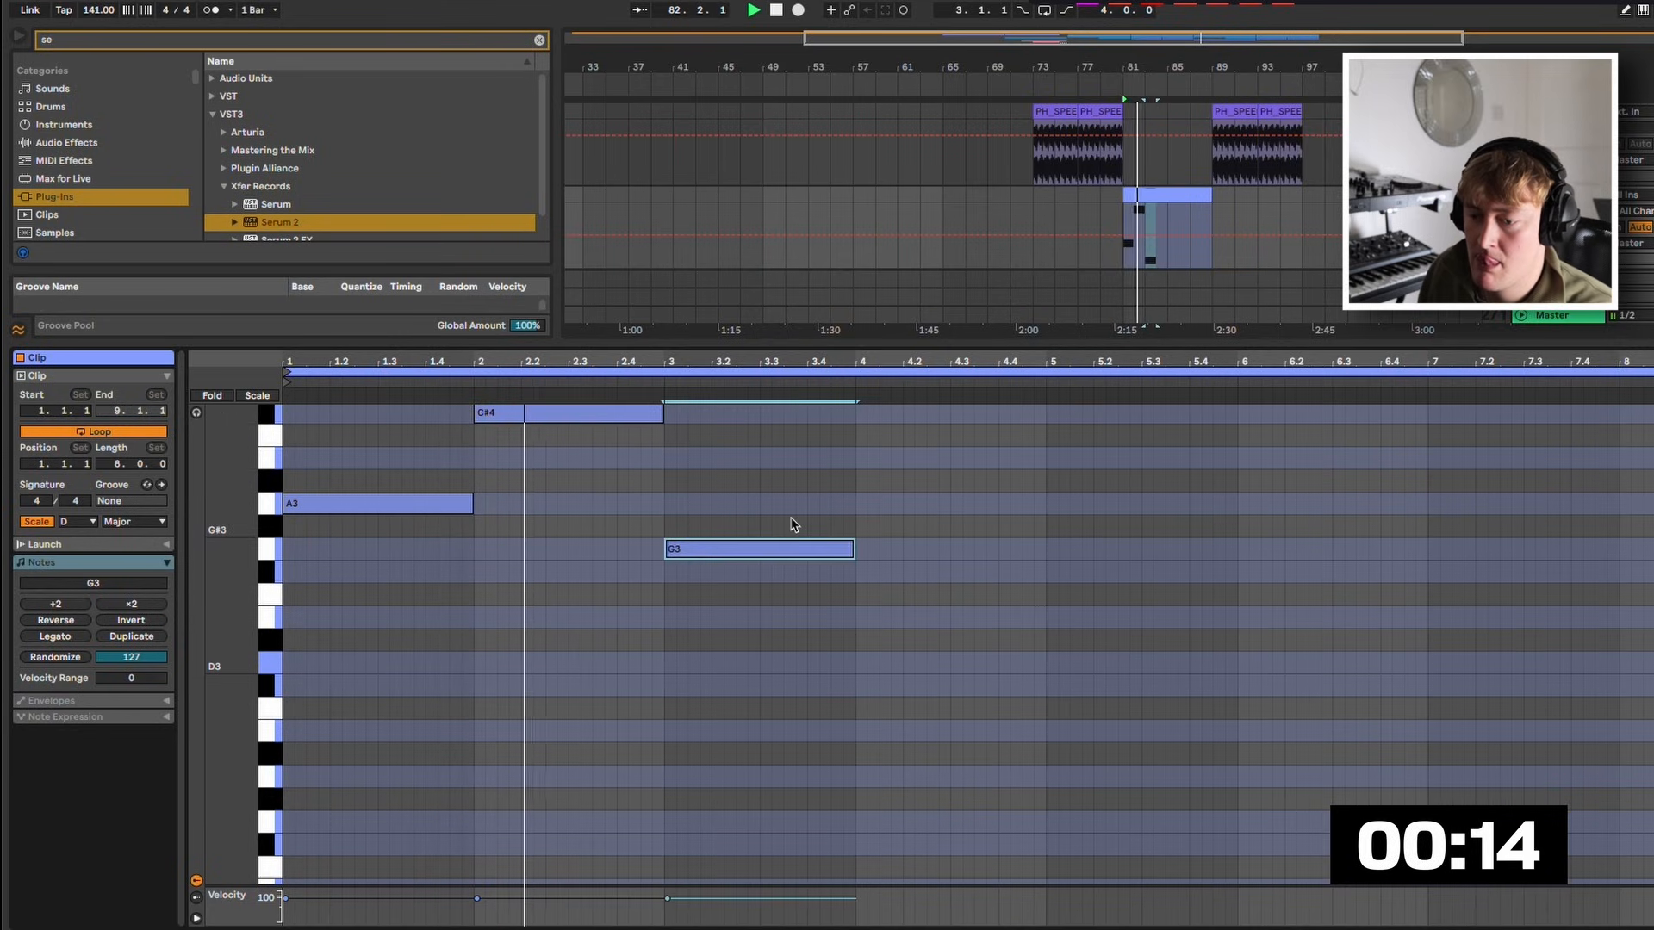
{"action": "left_click", "coordinate": [663, 552]}
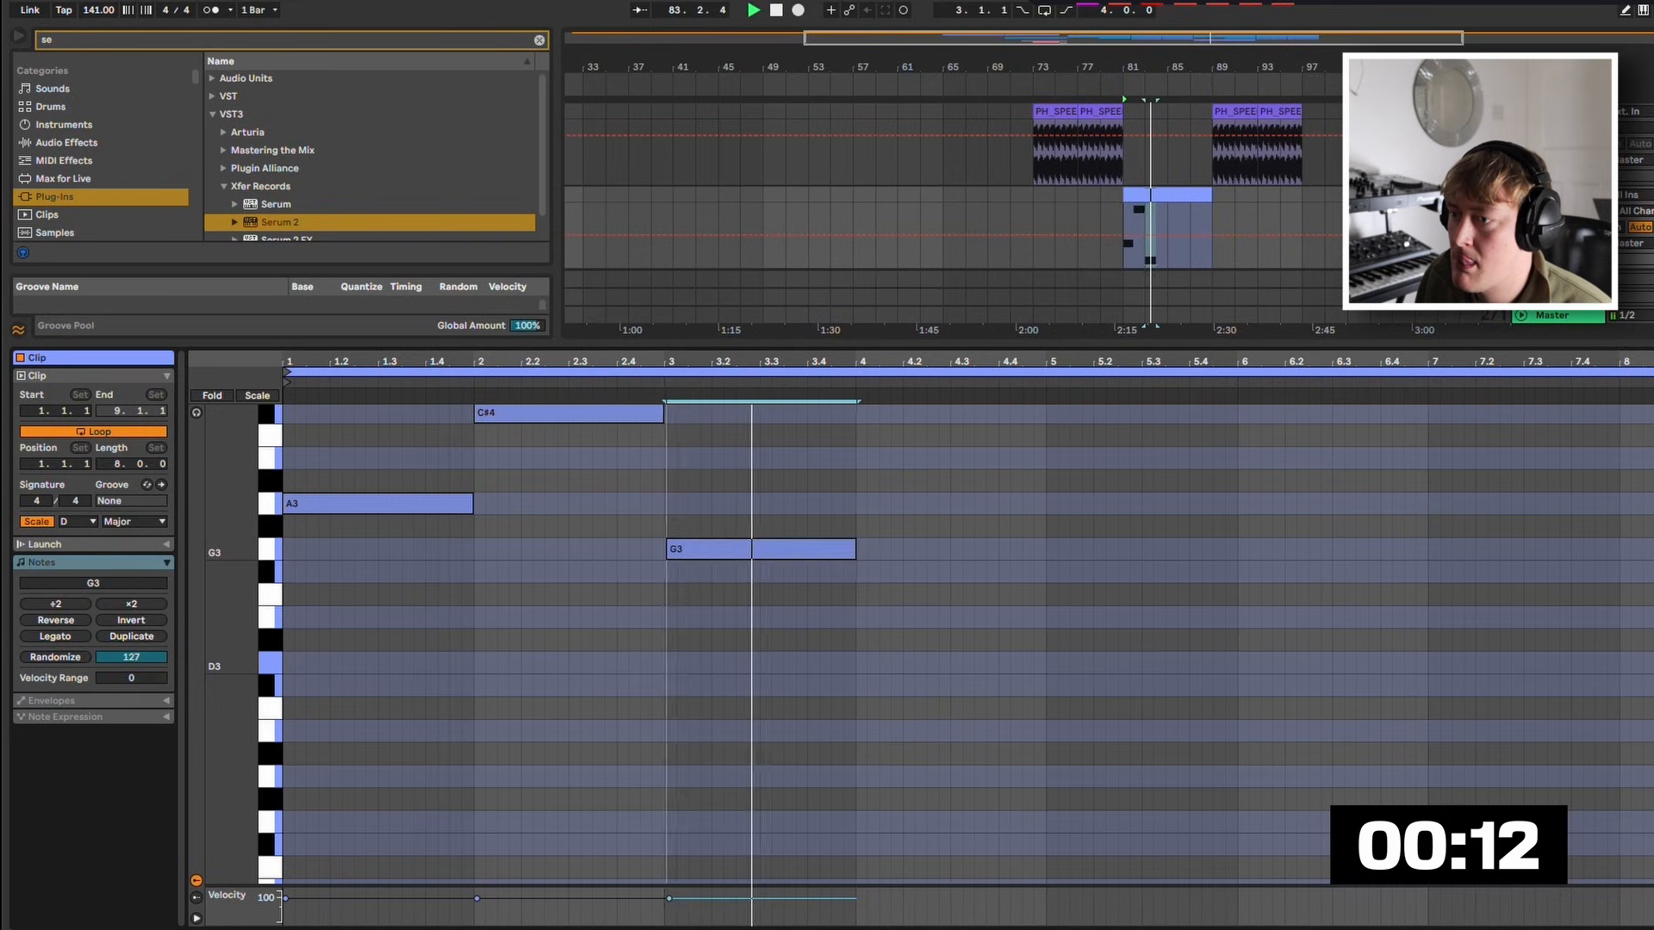
{"action": "left_click_drag", "start_coordinate": [690, 549], "coordinate": [689, 457]}
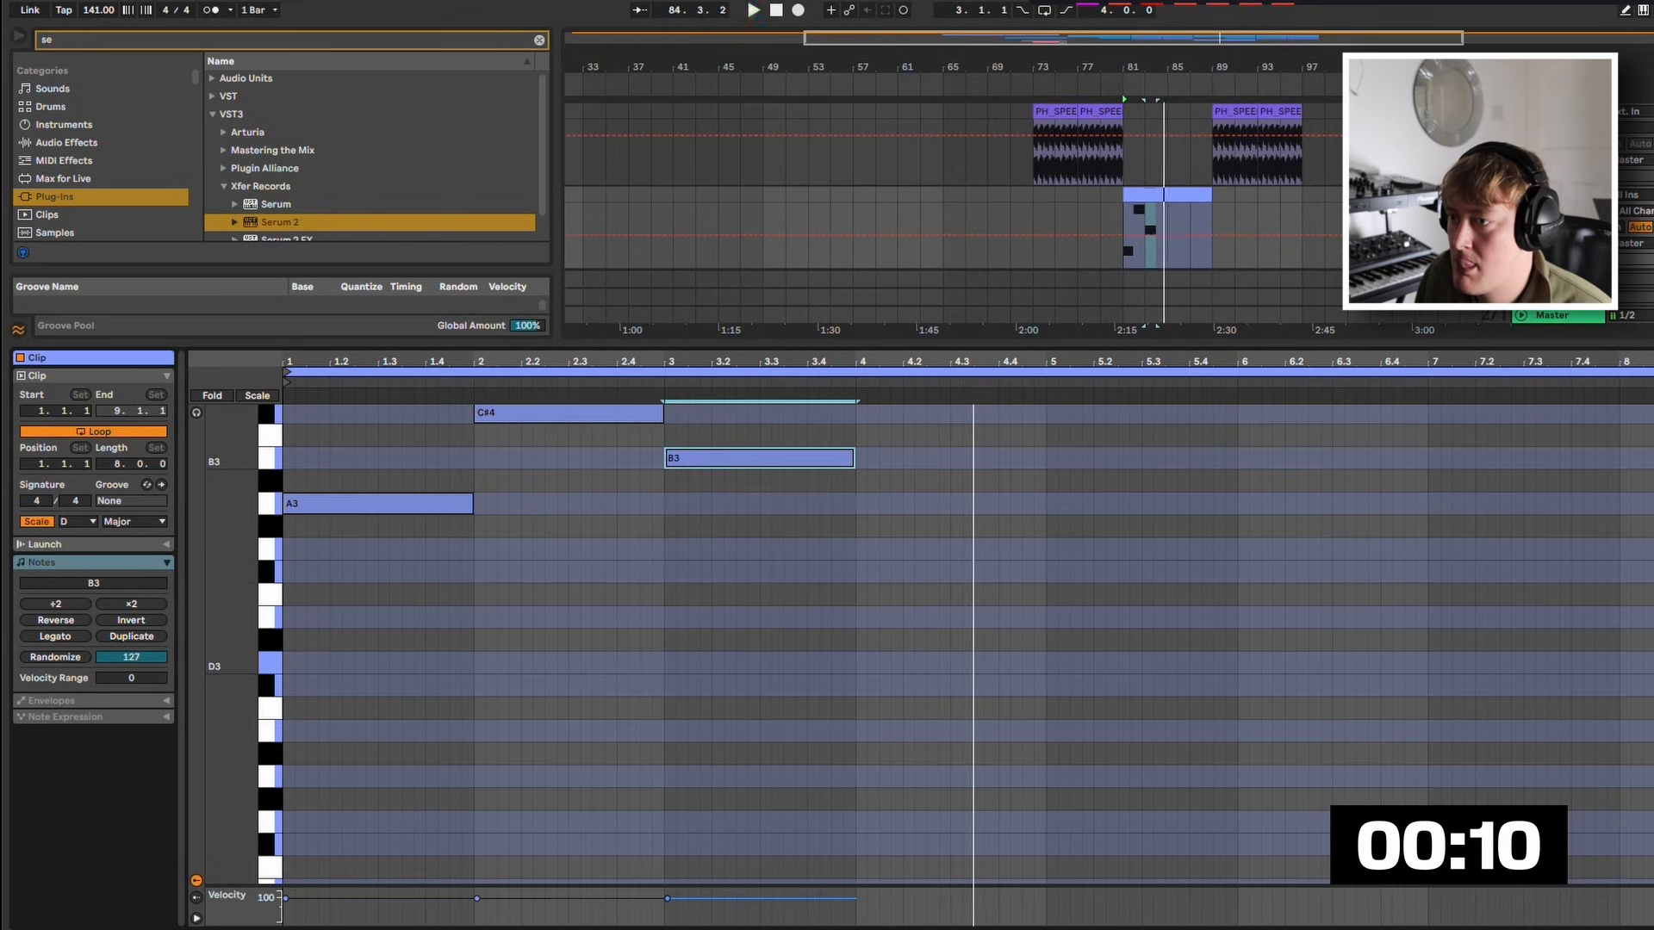
{"action": "scroll", "coordinate": [689, 457], "scroll_direction": "up", "scroll_amount": 4}
{"action": "left_click_drag", "start_coordinate": [689, 617], "coordinate": [880, 503]}
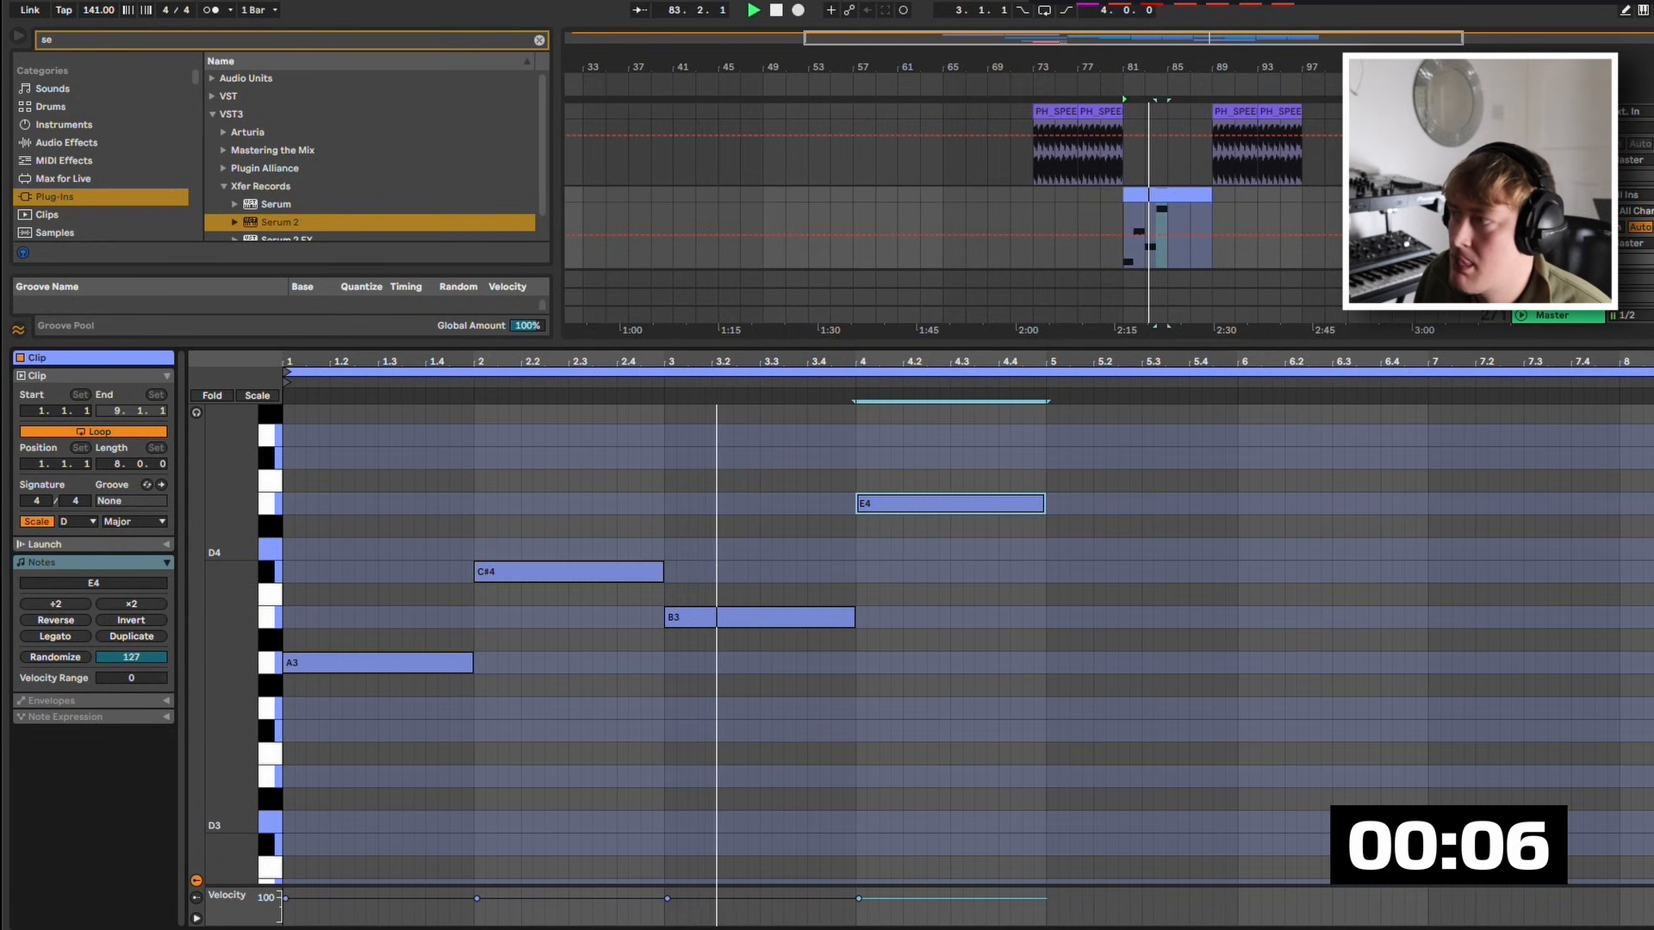
{"action": "key", "text": "Escape"}
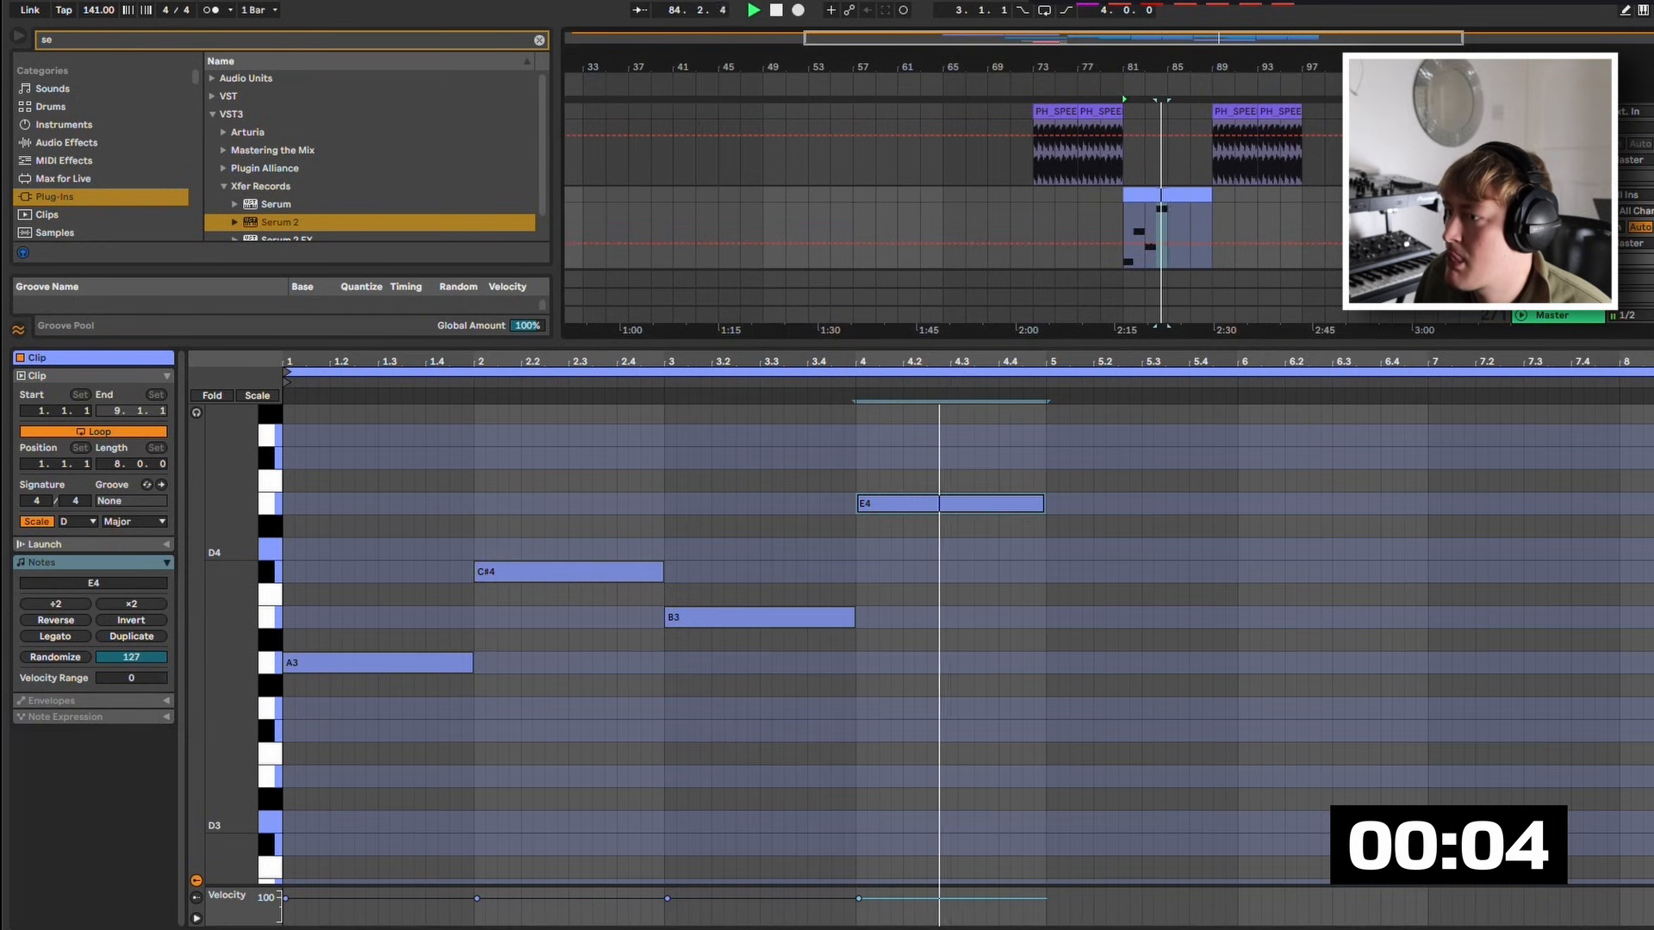
Duplicate the four-note melody to fill the eight-bar lead clip and duplicate the clip so it reaches bar 97.
{"action": "key", "text": "ctrl+a"}
{"action": "key", "text": "ctrl+d"}
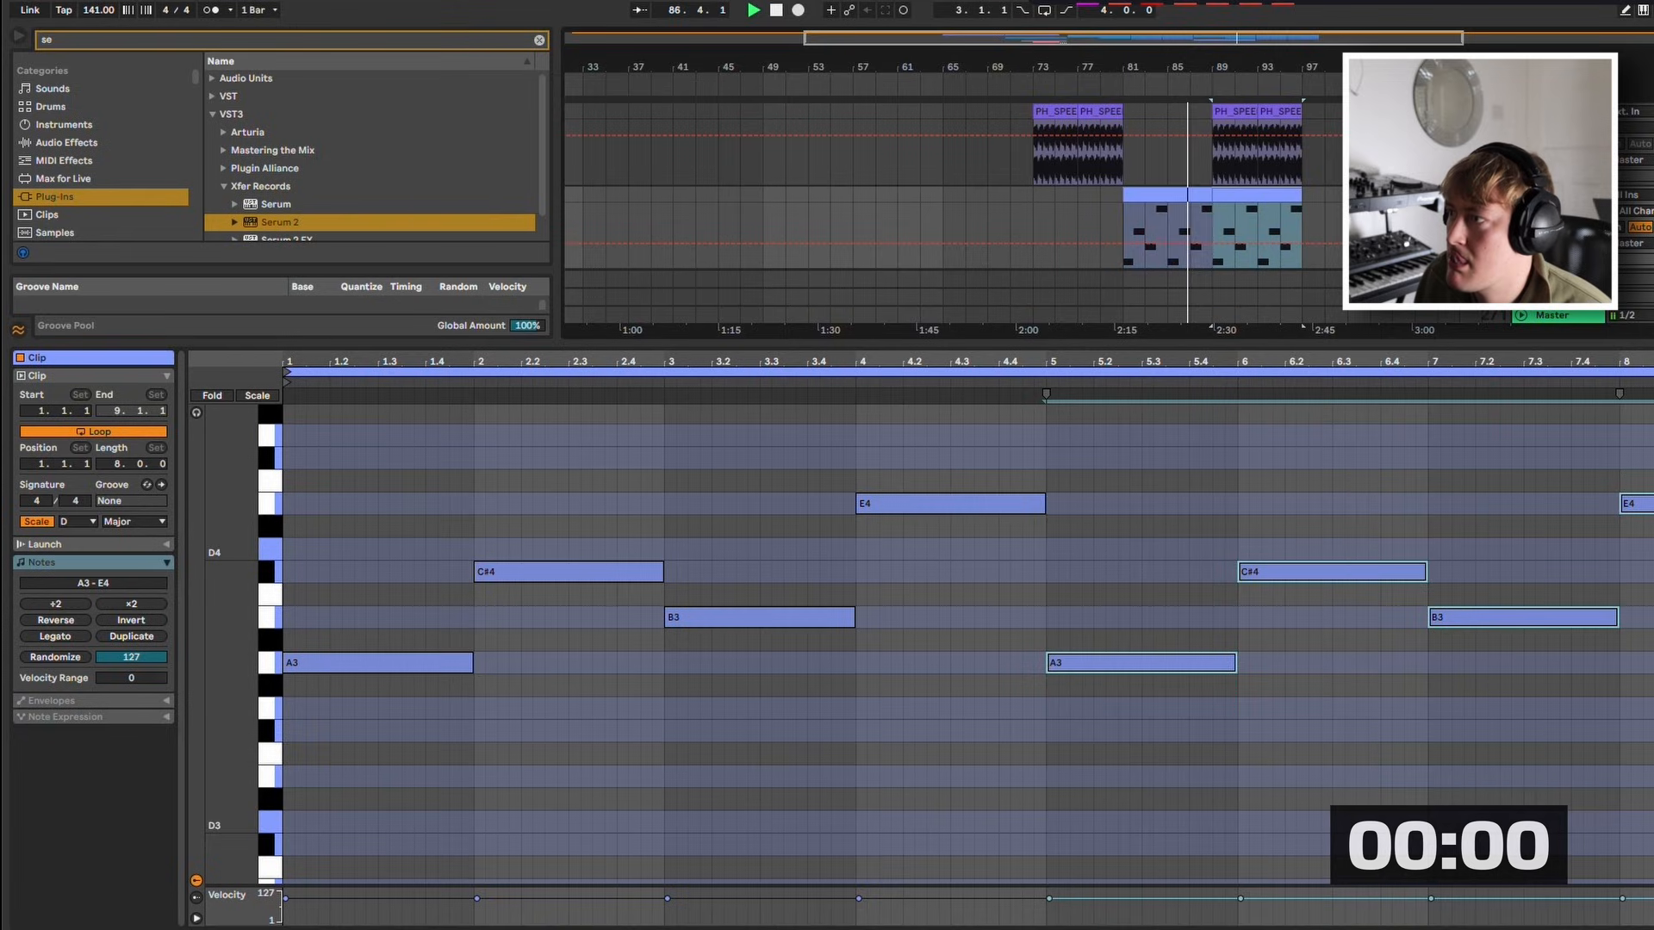
{"action": "left_click_drag", "start_coordinate": [1212, 196], "coordinate": [1138, 193]}
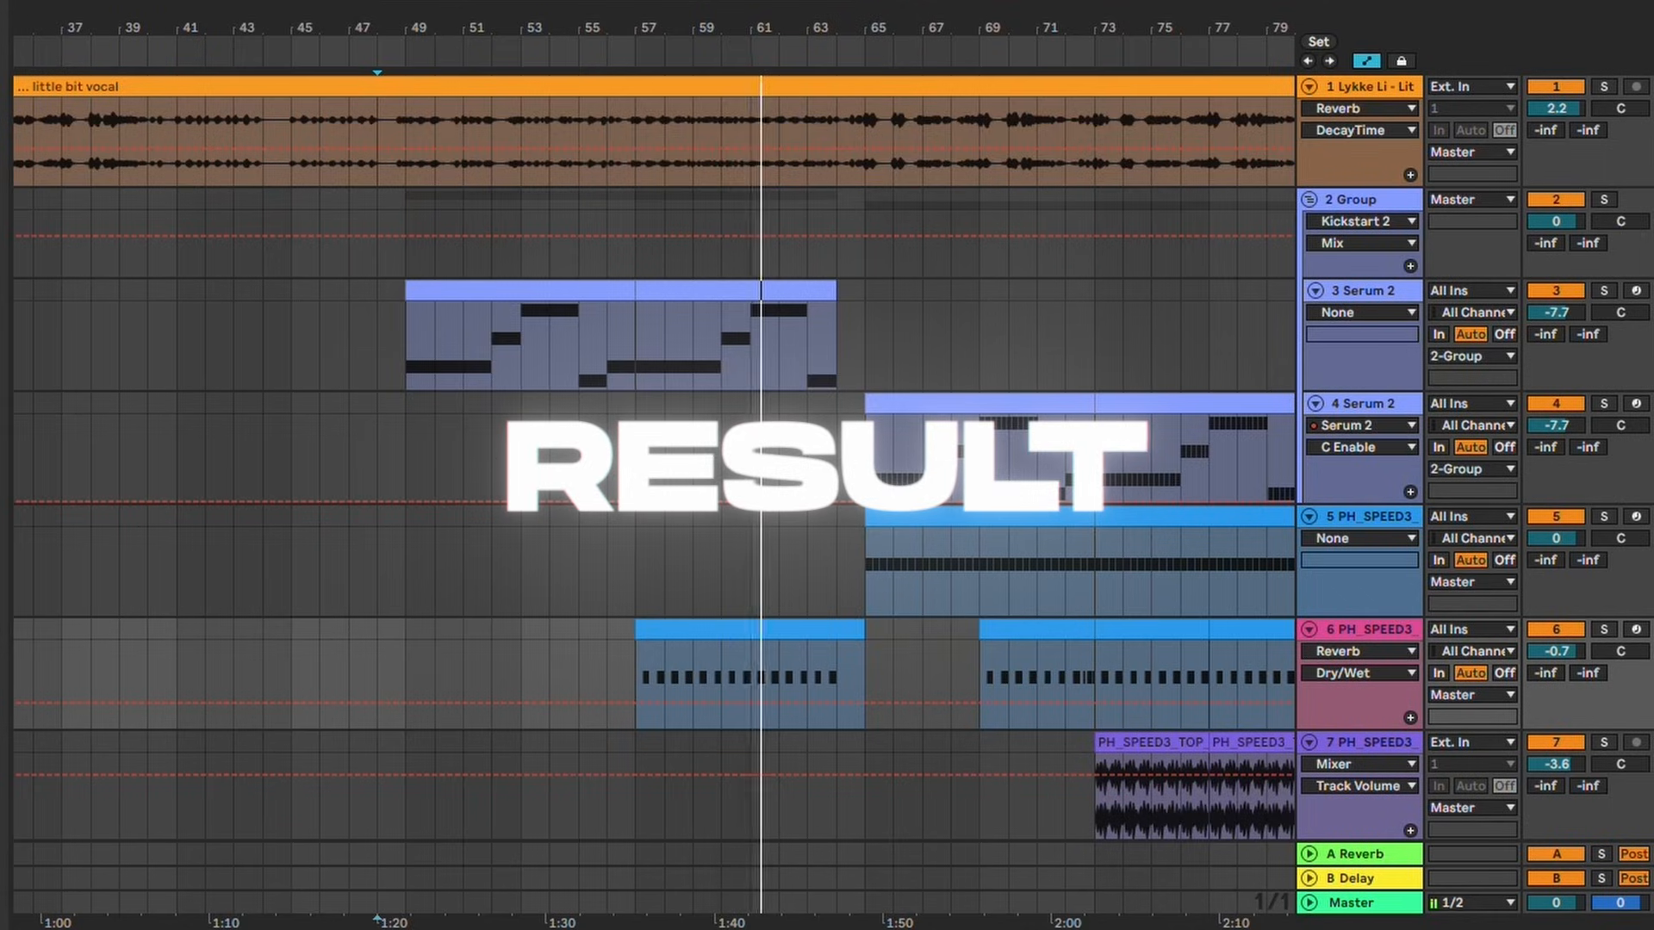
Set the clap track's volume to -1.8 dB.
{"action": "scroll", "coordinate": [655, 474], "scroll_direction": "down", "scroll_amount": 5}
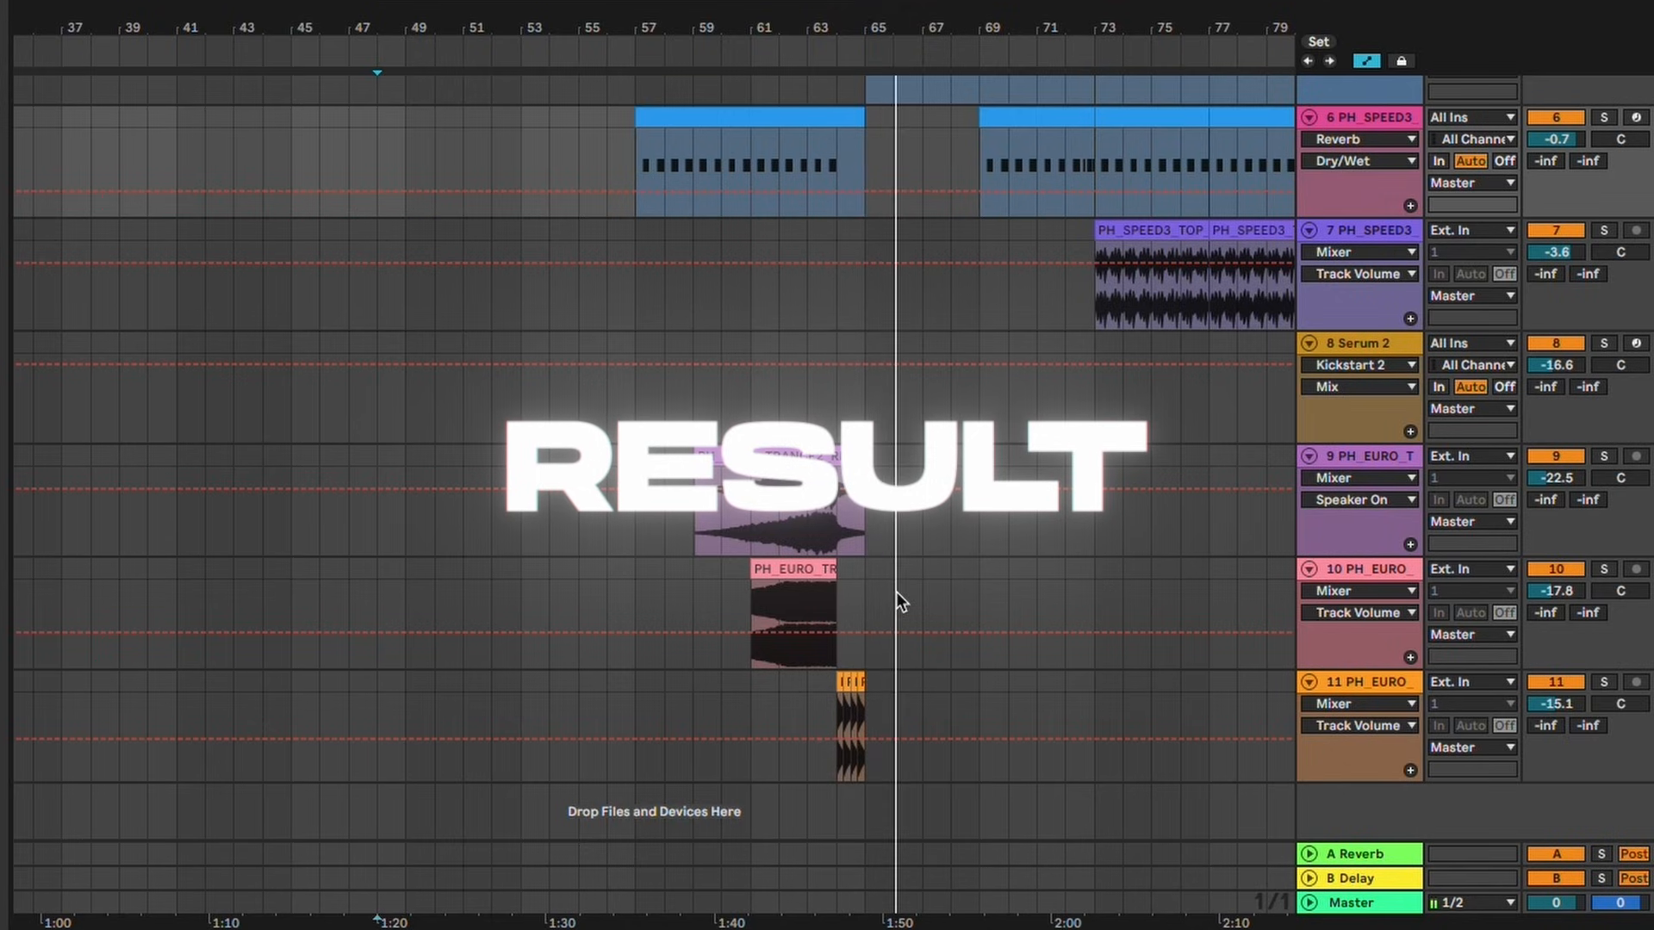
{"action": "scroll", "coordinate": [896, 592], "scroll_direction": "up", "scroll_amount": 6}
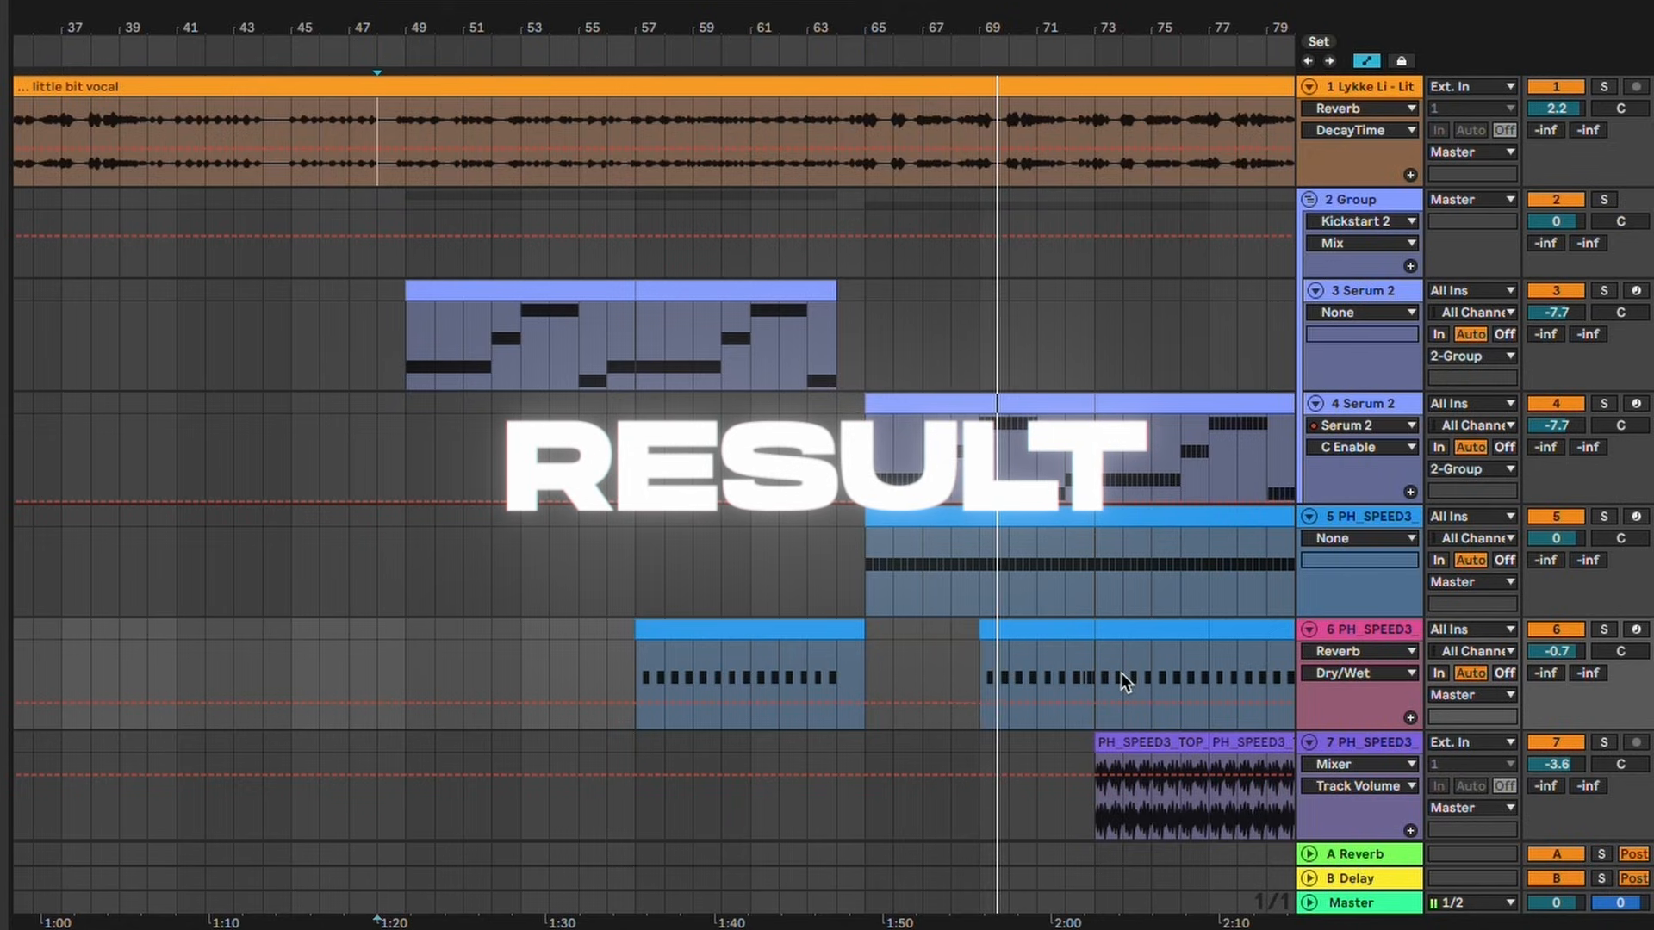
{"action": "left_click_drag", "start_coordinate": [1556, 652], "coordinate": [1555, 661]}
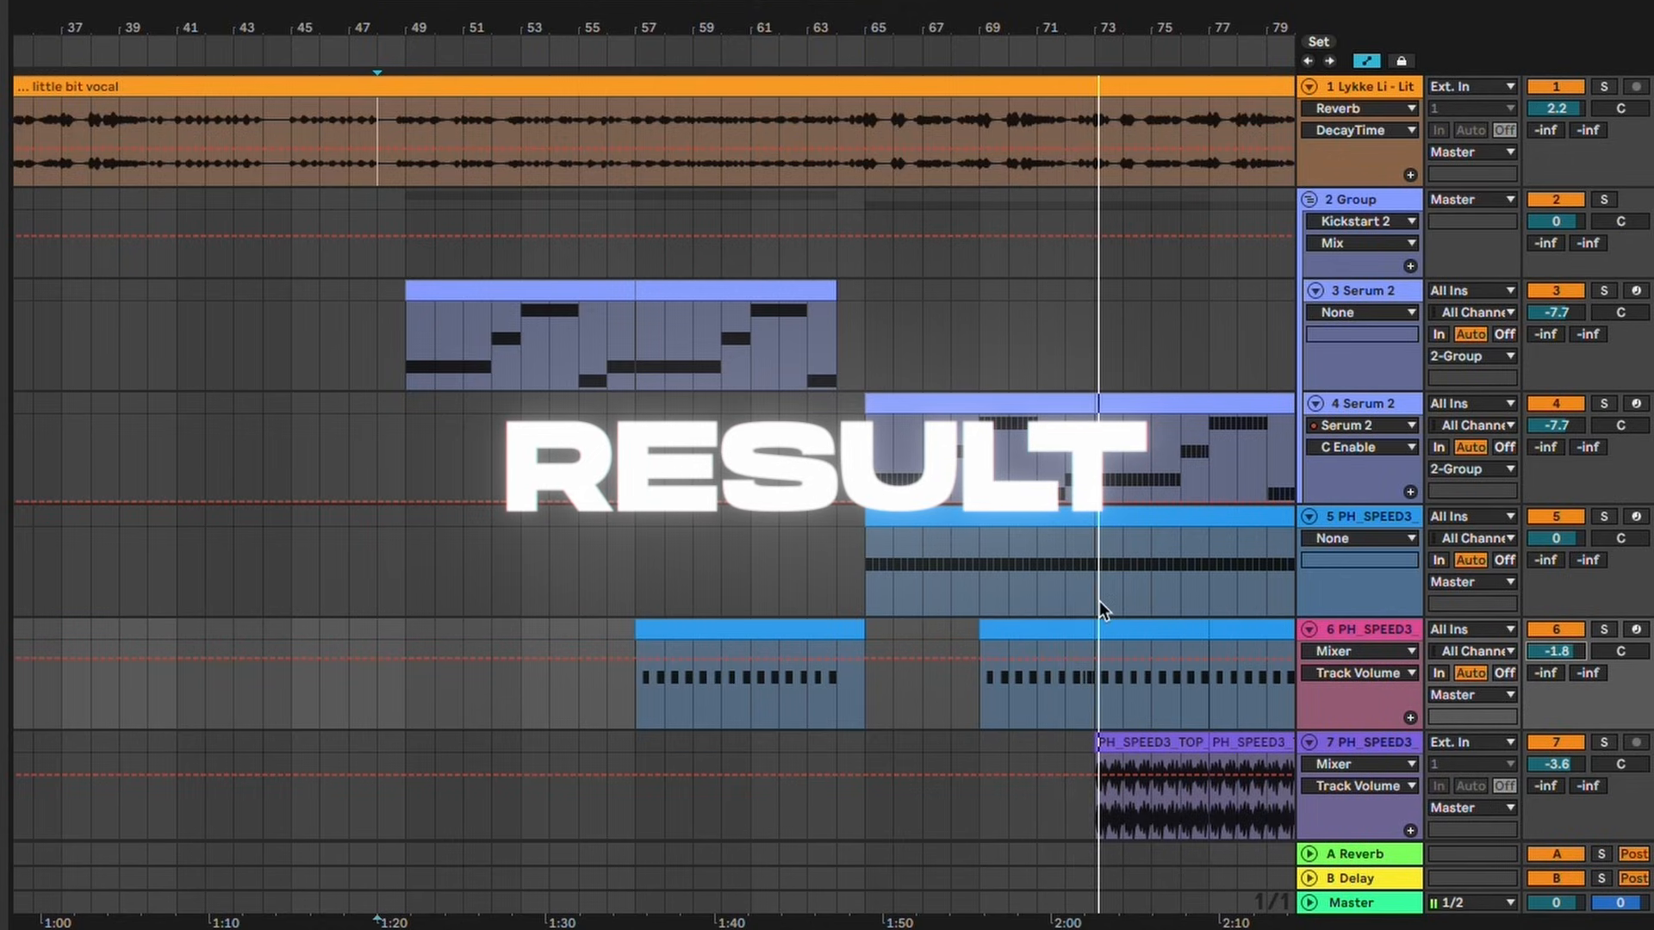
Copy the Serum 2 lead clip from bar 89 to bar 81.
{"action": "scroll", "coordinate": [655, 457], "scroll_direction": "down", "scroll_amount": 4}
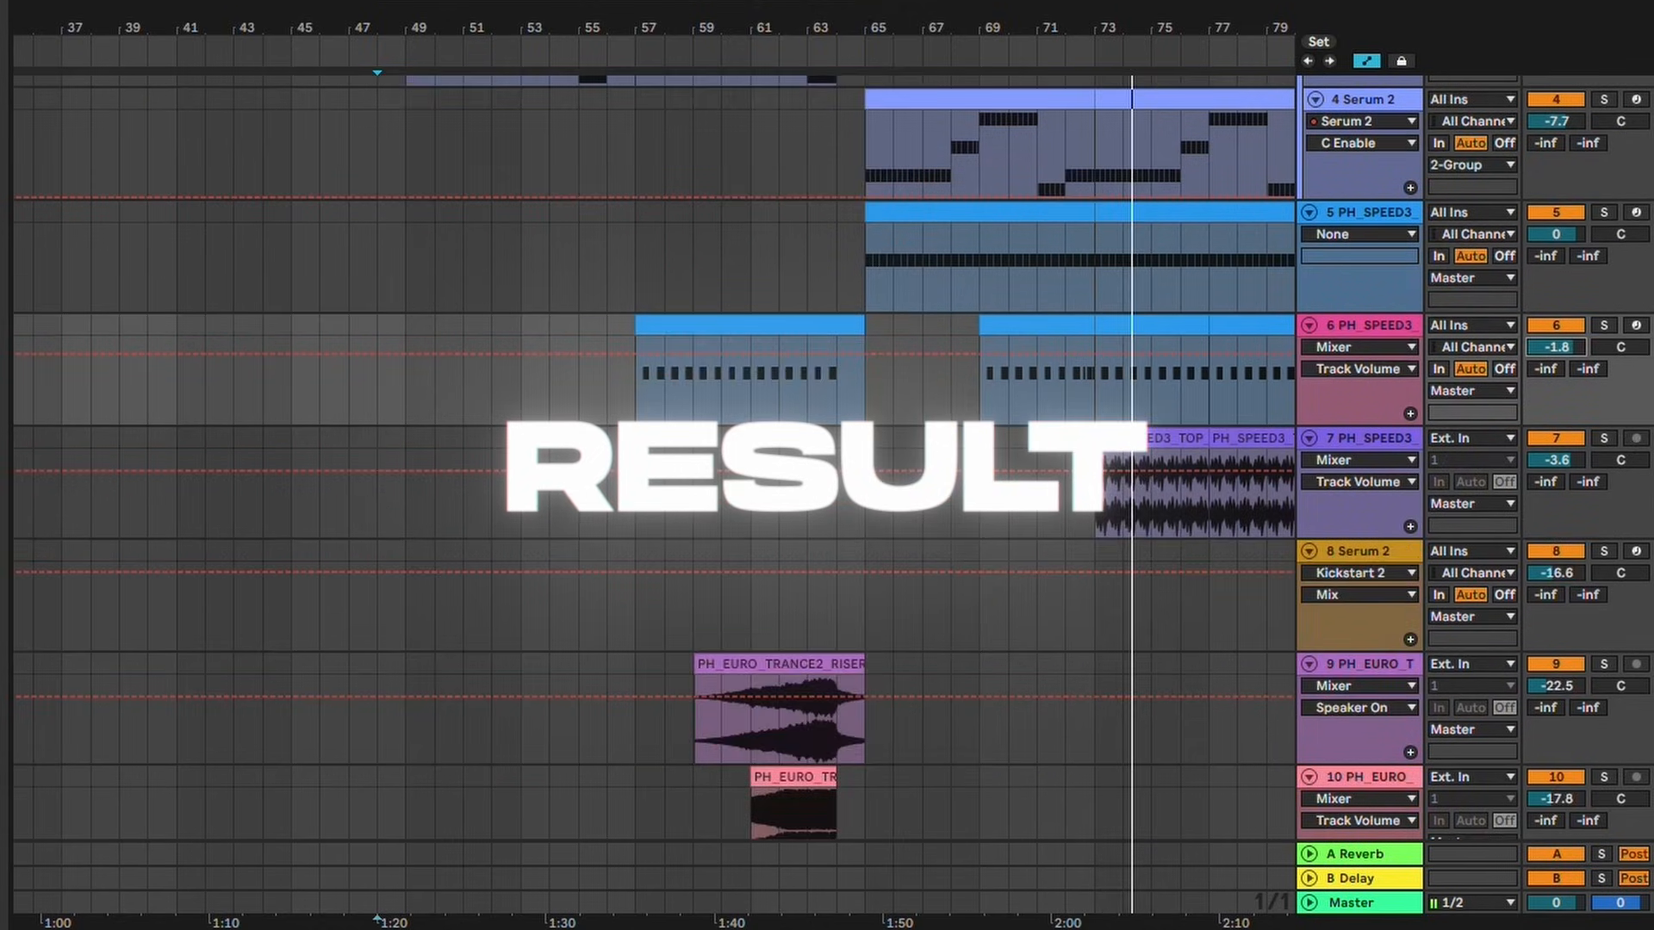
{"action": "scroll", "coordinate": [655, 456], "scroll_direction": "up", "scroll_amount": 4}
{"action": "scroll", "coordinate": [655, 457], "scroll_direction": "down", "scroll_amount": 6}
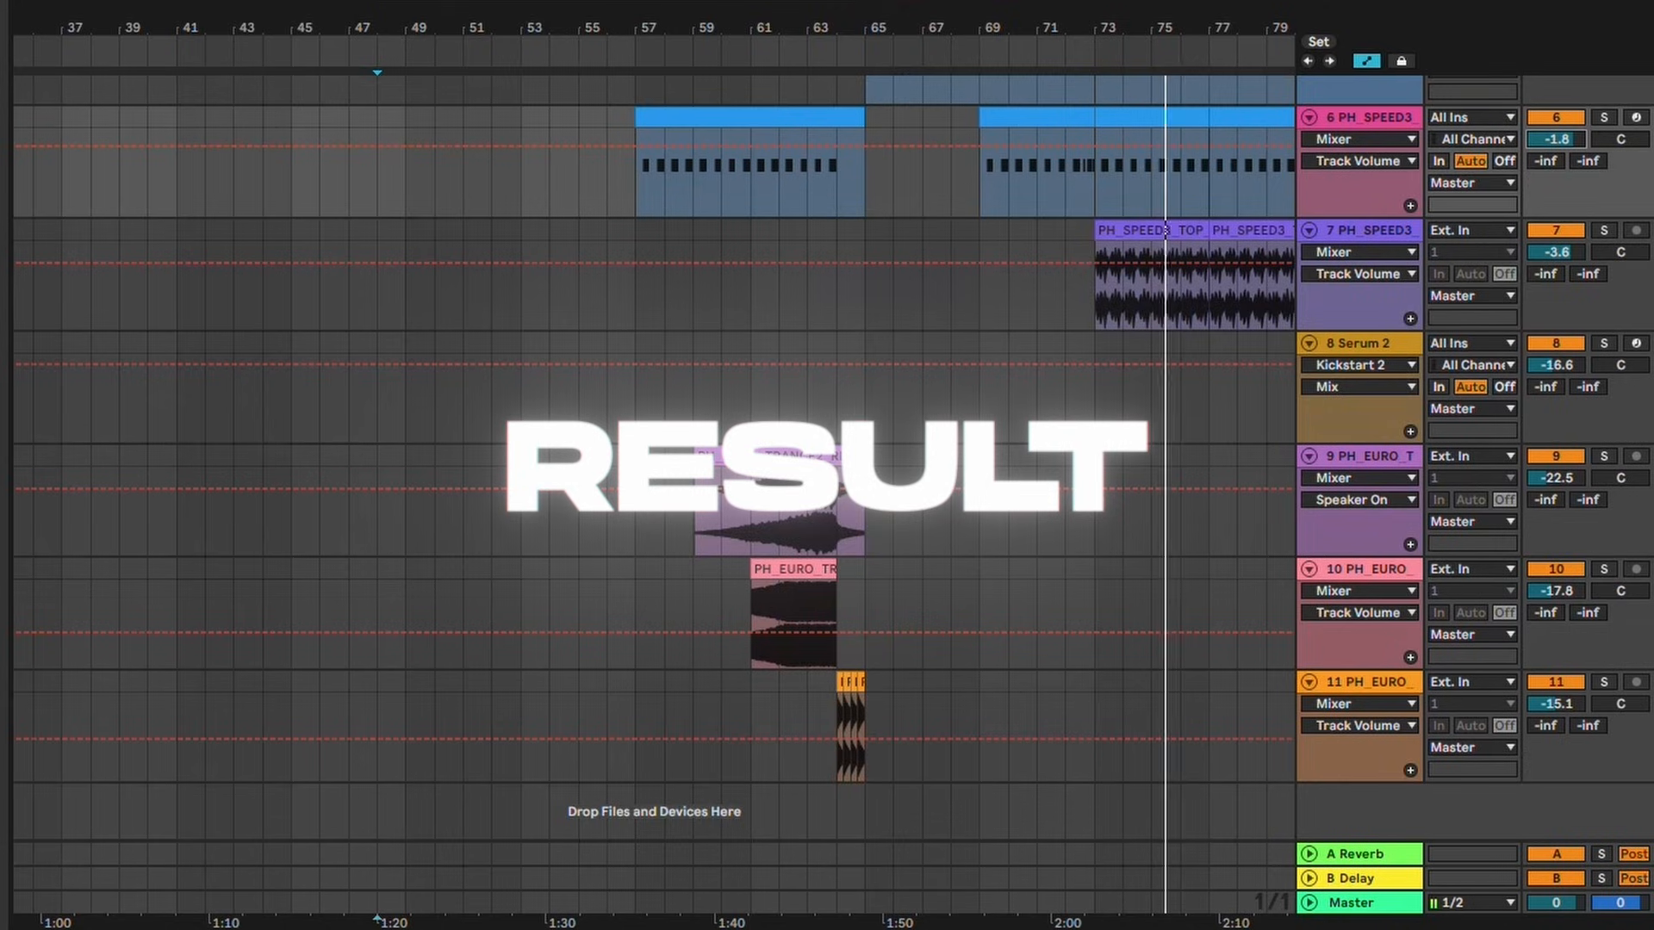
{"action": "scroll", "coordinate": [654, 456], "scroll_direction": "right", "scroll_amount": 5}
{"action": "scroll", "coordinate": [655, 457], "scroll_direction": "right", "scroll_amount": 3}
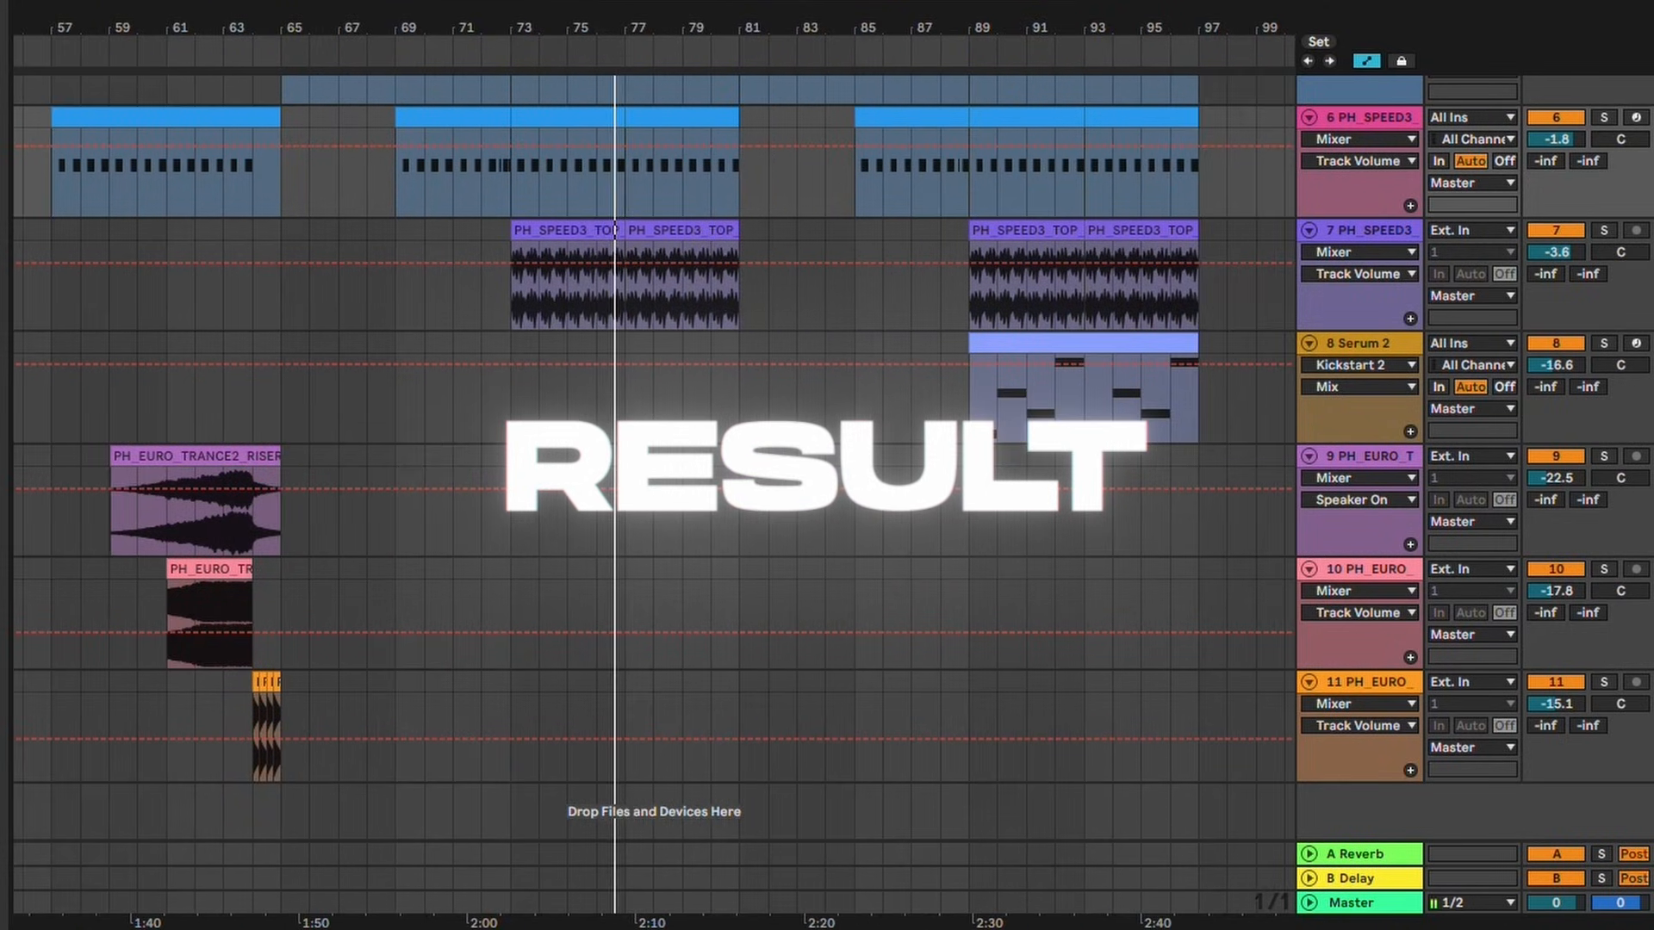
{"action": "left_click_drag", "start_coordinate": [1084, 343], "coordinate": [854, 343]}
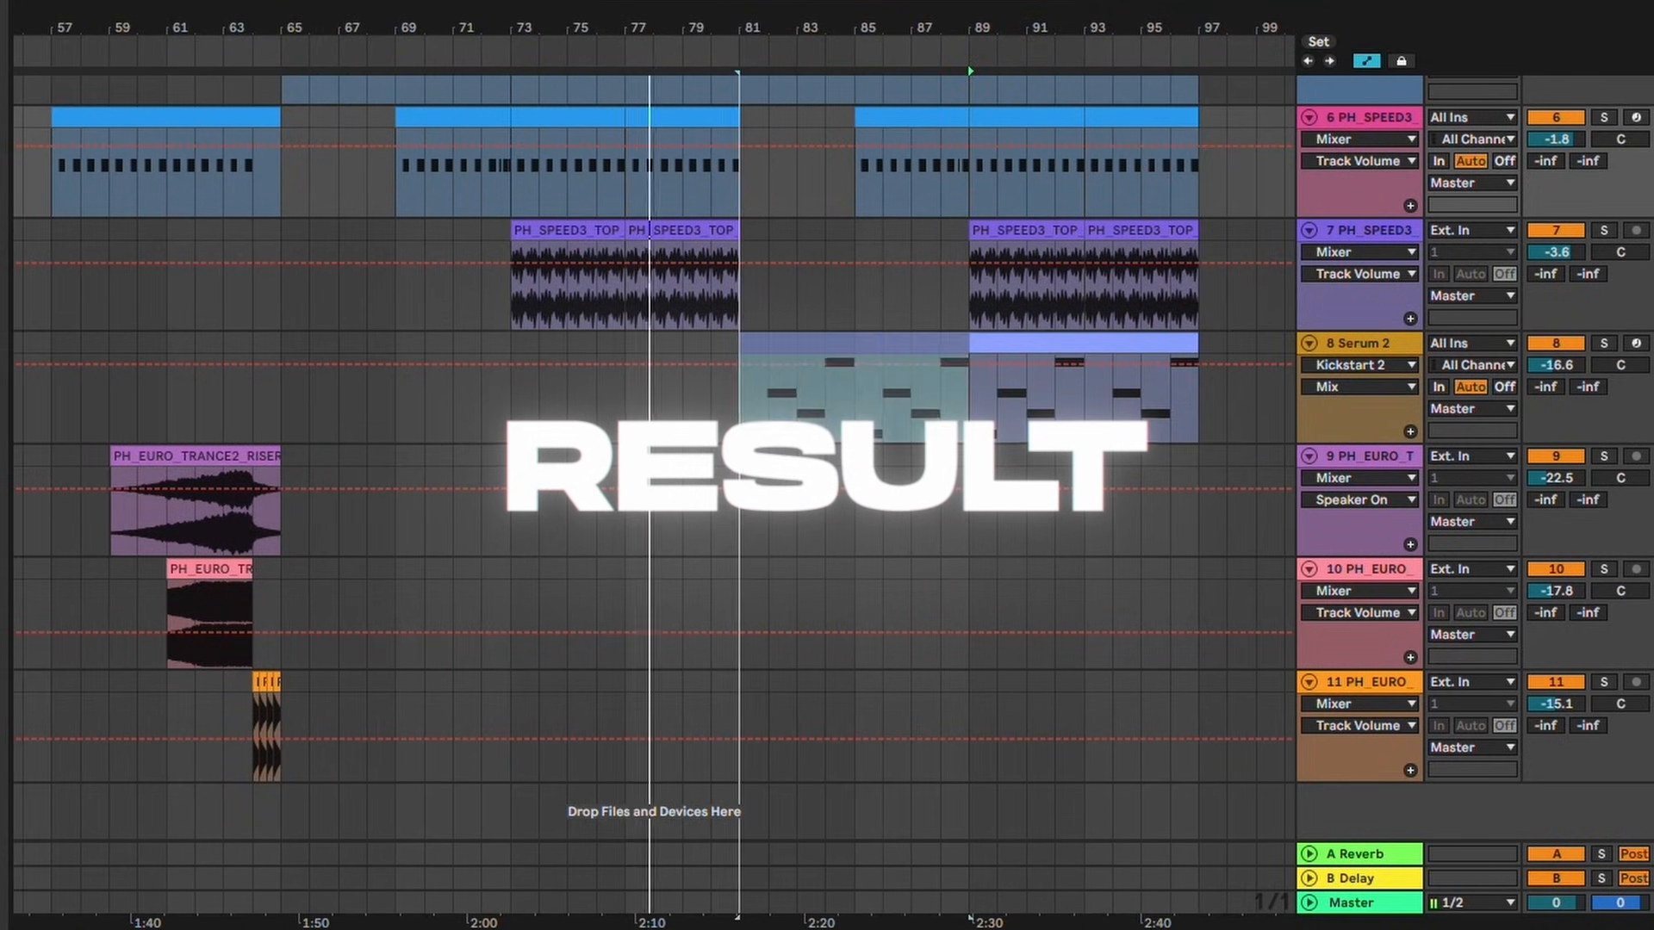
Duplicate the clap and top-loop clips of bars 73 to 81 into bars 81 to 89.
{"action": "scroll", "coordinate": [853, 342], "scroll_direction": "up", "scroll_amount": 4}
{"action": "left_click_drag", "start_coordinate": [737, 596], "coordinate": [514, 482]}
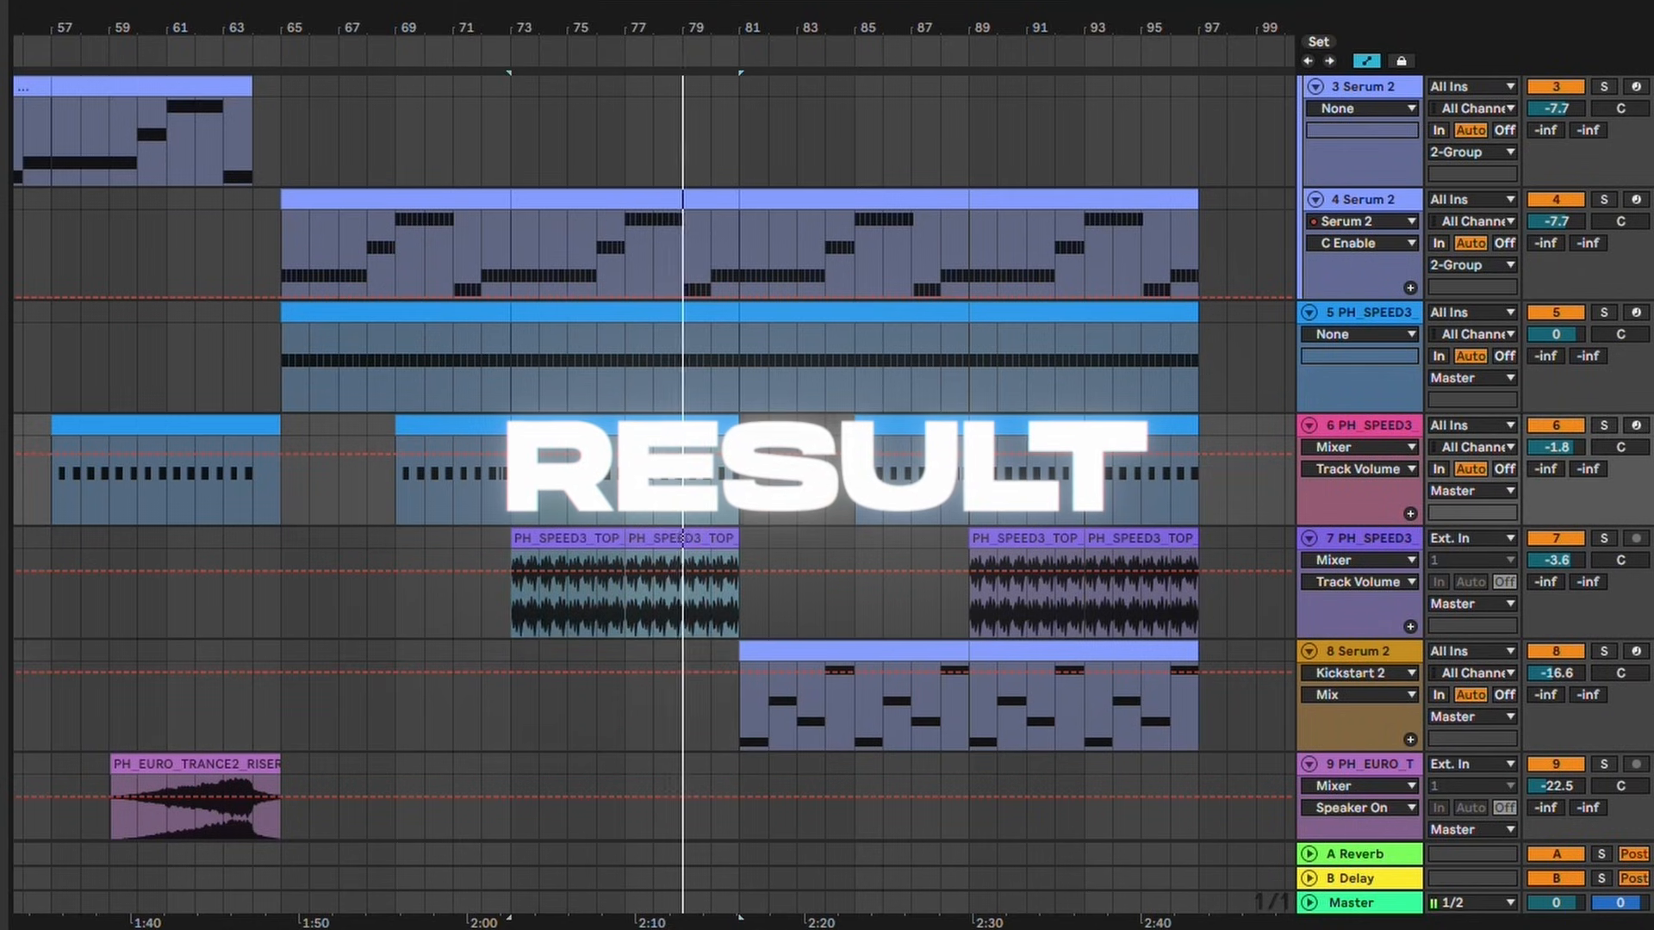
{"action": "key", "text": "ctrl+d"}
Adjust the Serum 2 lead track's volume slightly and pan it to 22R.
{"action": "scroll", "coordinate": [513, 482], "scroll_direction": "up", "scroll_amount": 4}
{"action": "scroll", "coordinate": [655, 457], "scroll_direction": "down", "scroll_amount": 3}
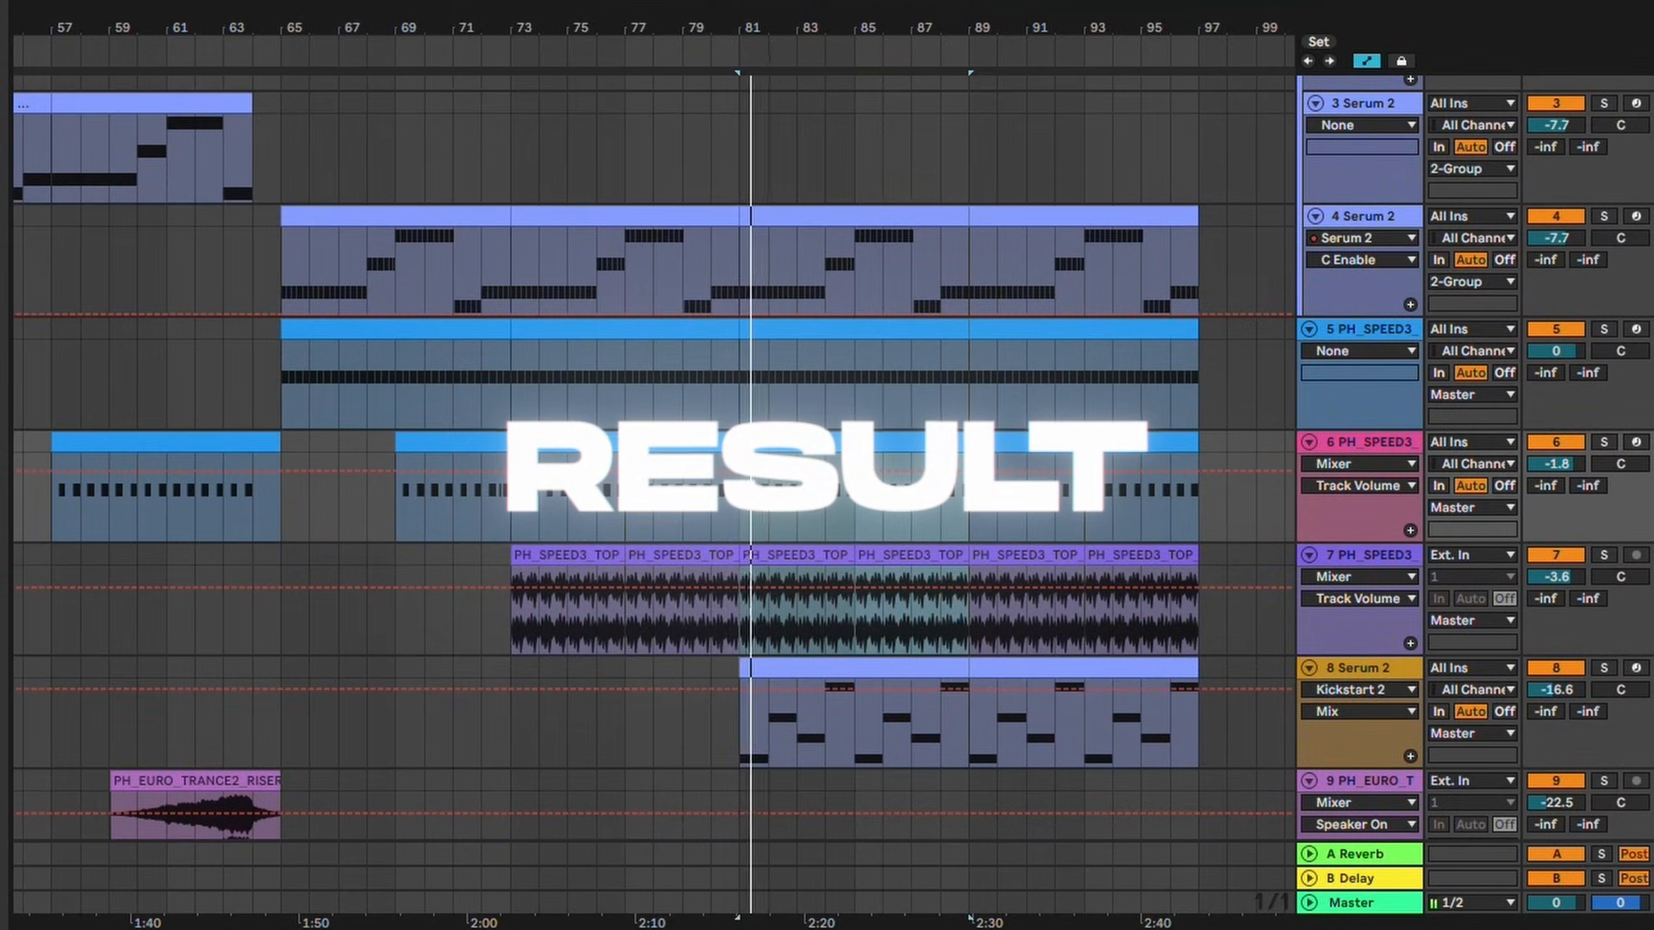
{"action": "left_click_drag", "start_coordinate": [1556, 690], "coordinate": [1556, 685]}
{"action": "left_click_drag", "start_coordinate": [1620, 690], "coordinate": [1620, 671]}
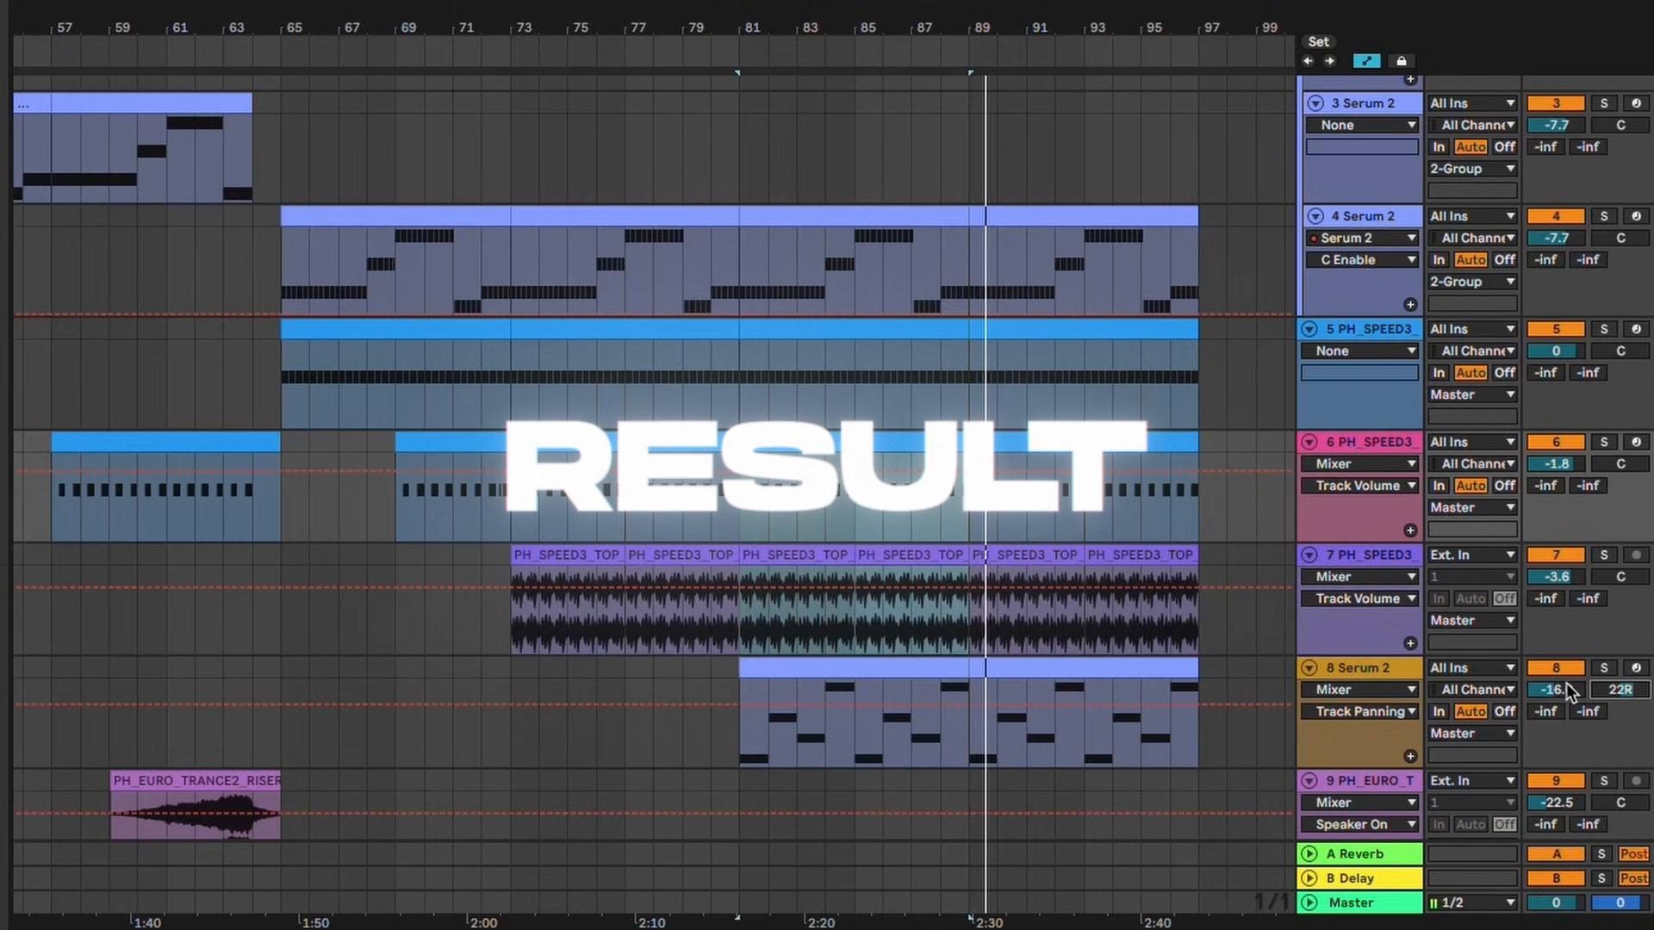
Review the arrangement from the vocal down to the riser and effects tracks while the drop plays through.
{"action": "scroll", "coordinate": [827, 457], "scroll_direction": "up", "scroll_amount": 3}
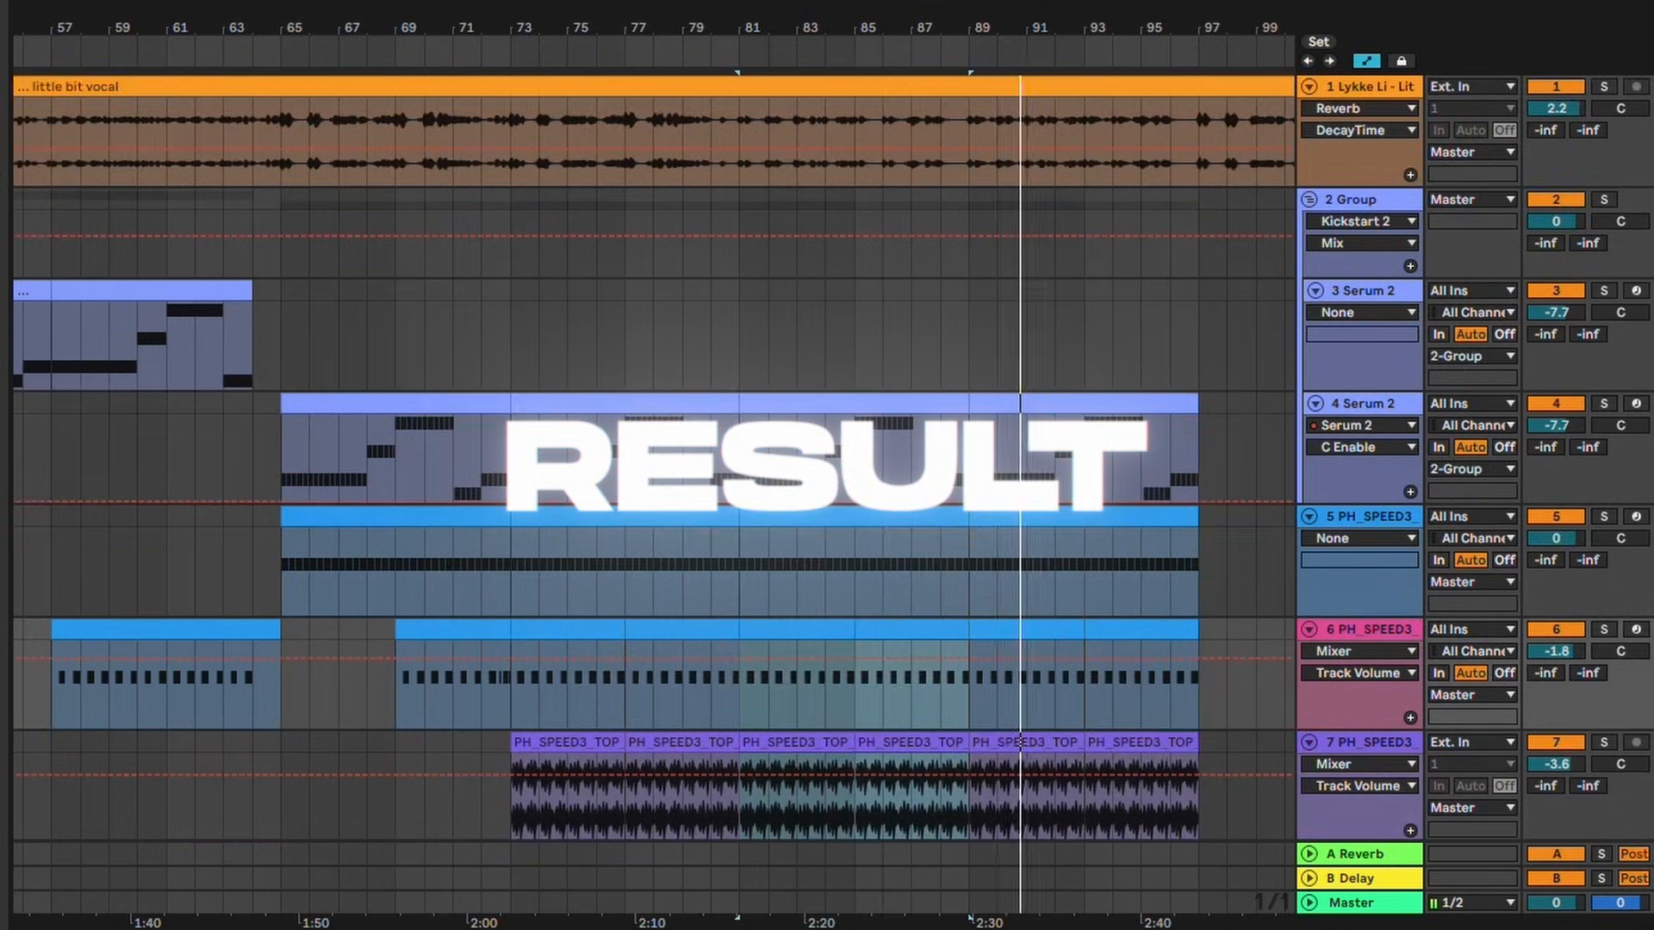
{"action": "scroll", "coordinate": [655, 456], "scroll_direction": "down", "scroll_amount": 6}
{"action": "scroll", "coordinate": [654, 457], "scroll_direction": "up", "scroll_amount": 2}
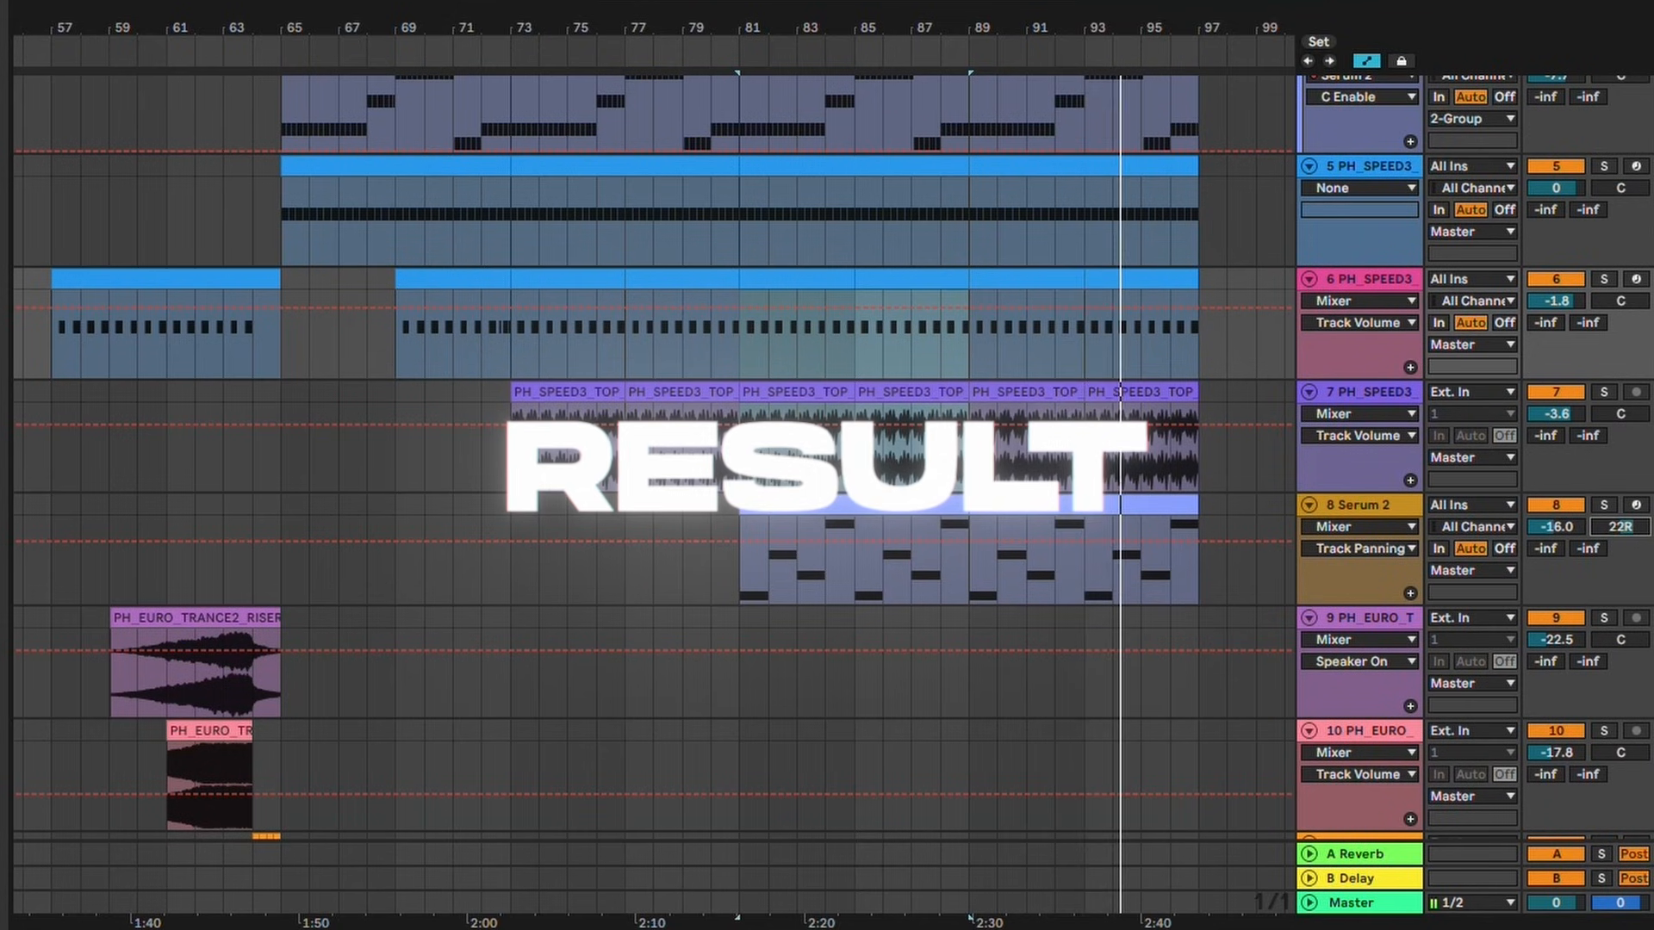
{"action": "scroll", "coordinate": [1191, 602], "scroll_direction": "up", "scroll_amount": 4}
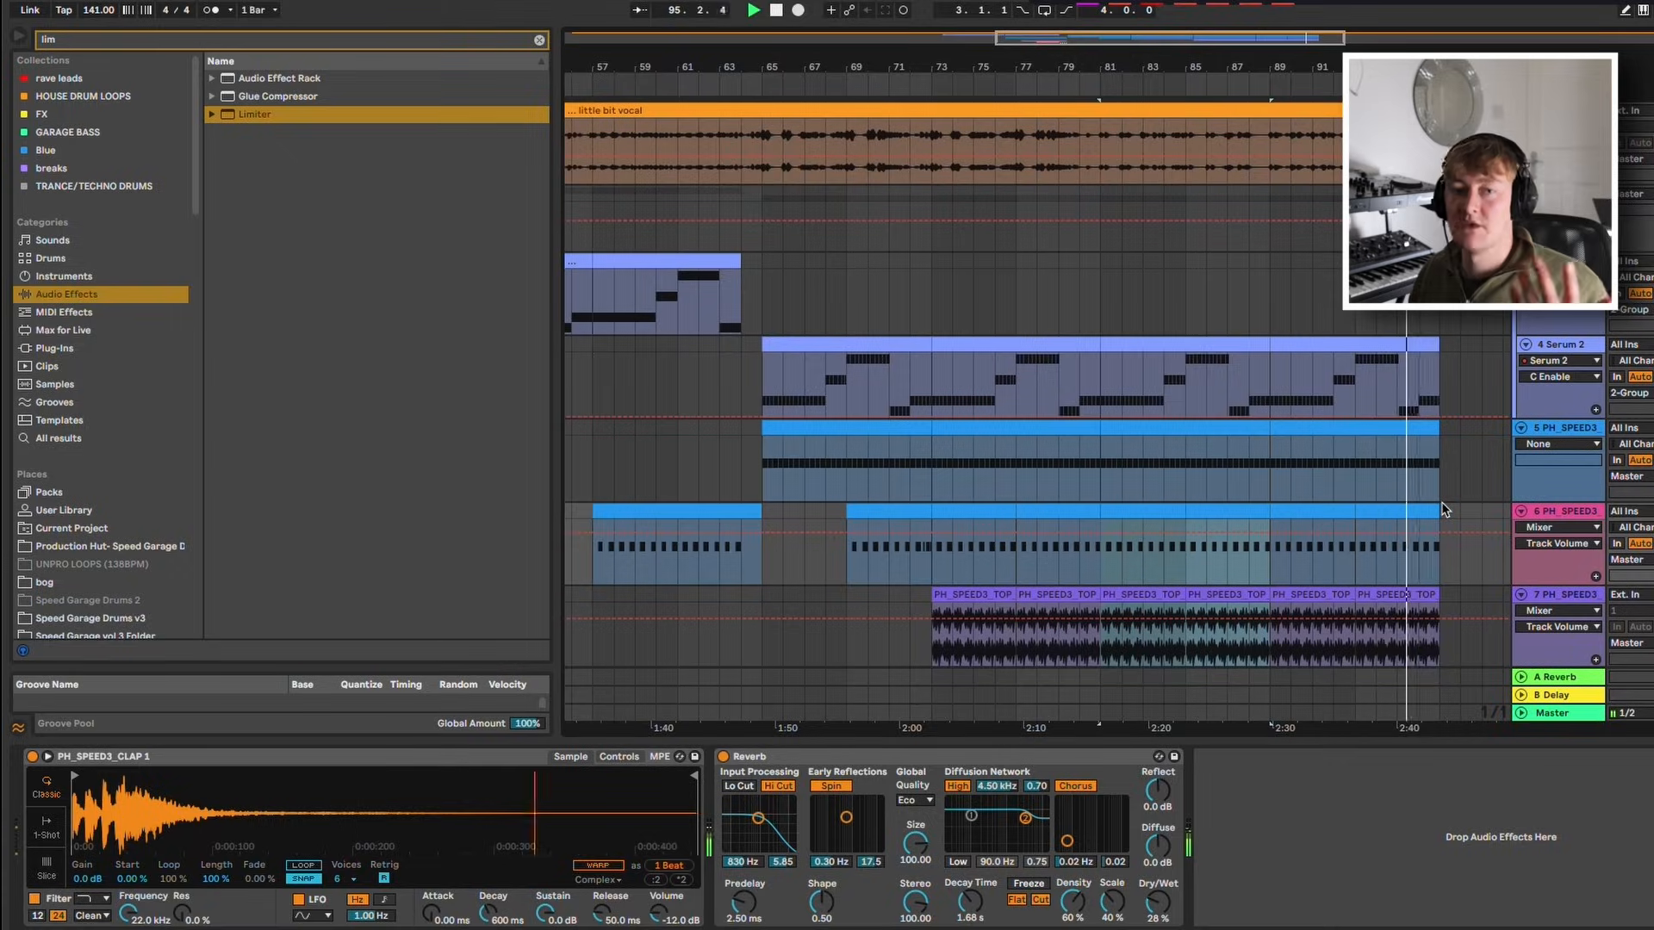
Play the drop from bar 81 on the lead track and open that track's Serum 2 synth for inspection.
{"action": "scroll", "coordinate": [1444, 509], "scroll_direction": "down", "scroll_amount": 3}
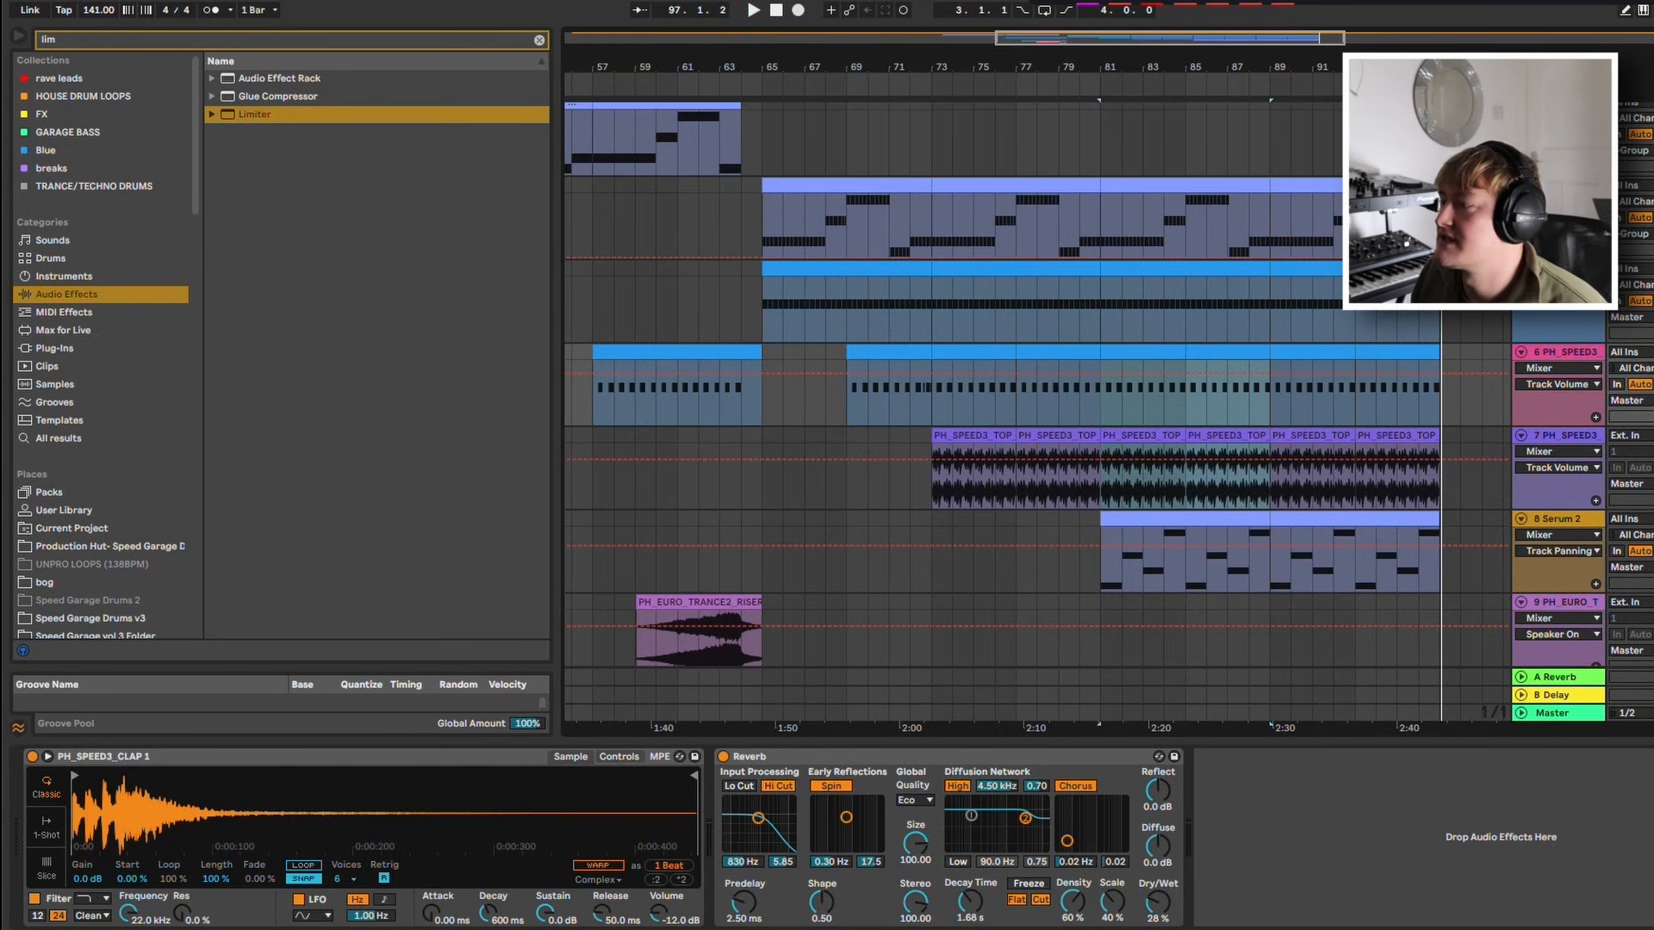
{"action": "left_click", "coordinate": [1101, 560]}
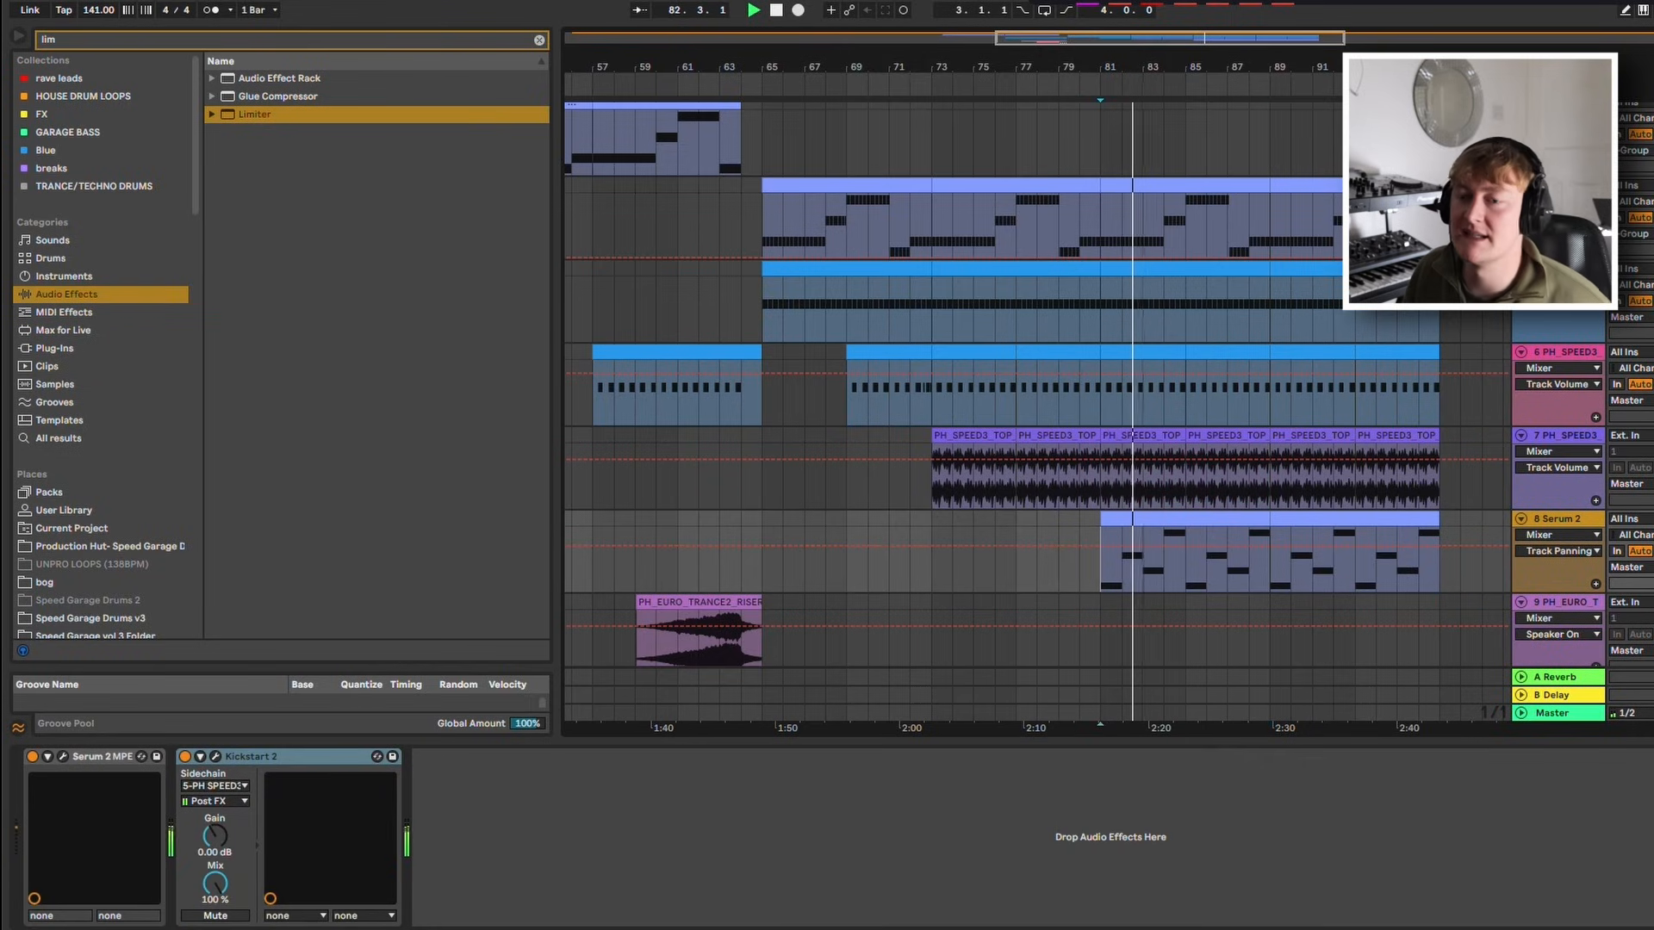
{"action": "left_click", "coordinate": [63, 756]}
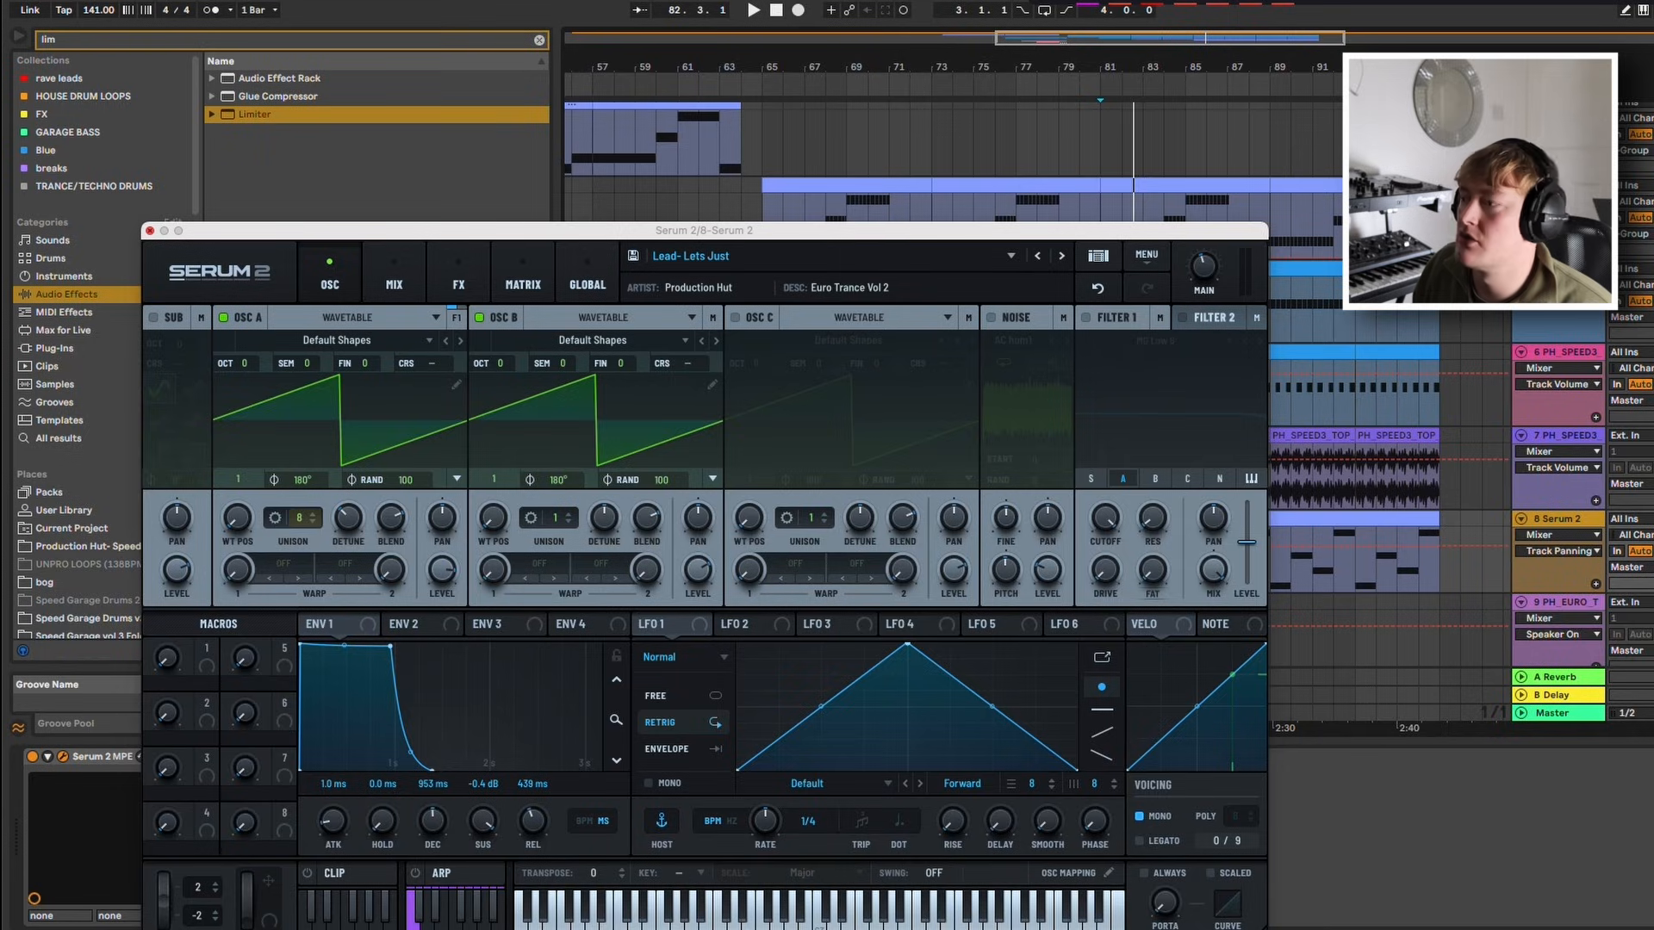
Open the lead clip's notes for inspection, close the Serum 2 window, and place the playback position in the clip's second half.
{"action": "double_click", "coordinate": [1354, 519]}
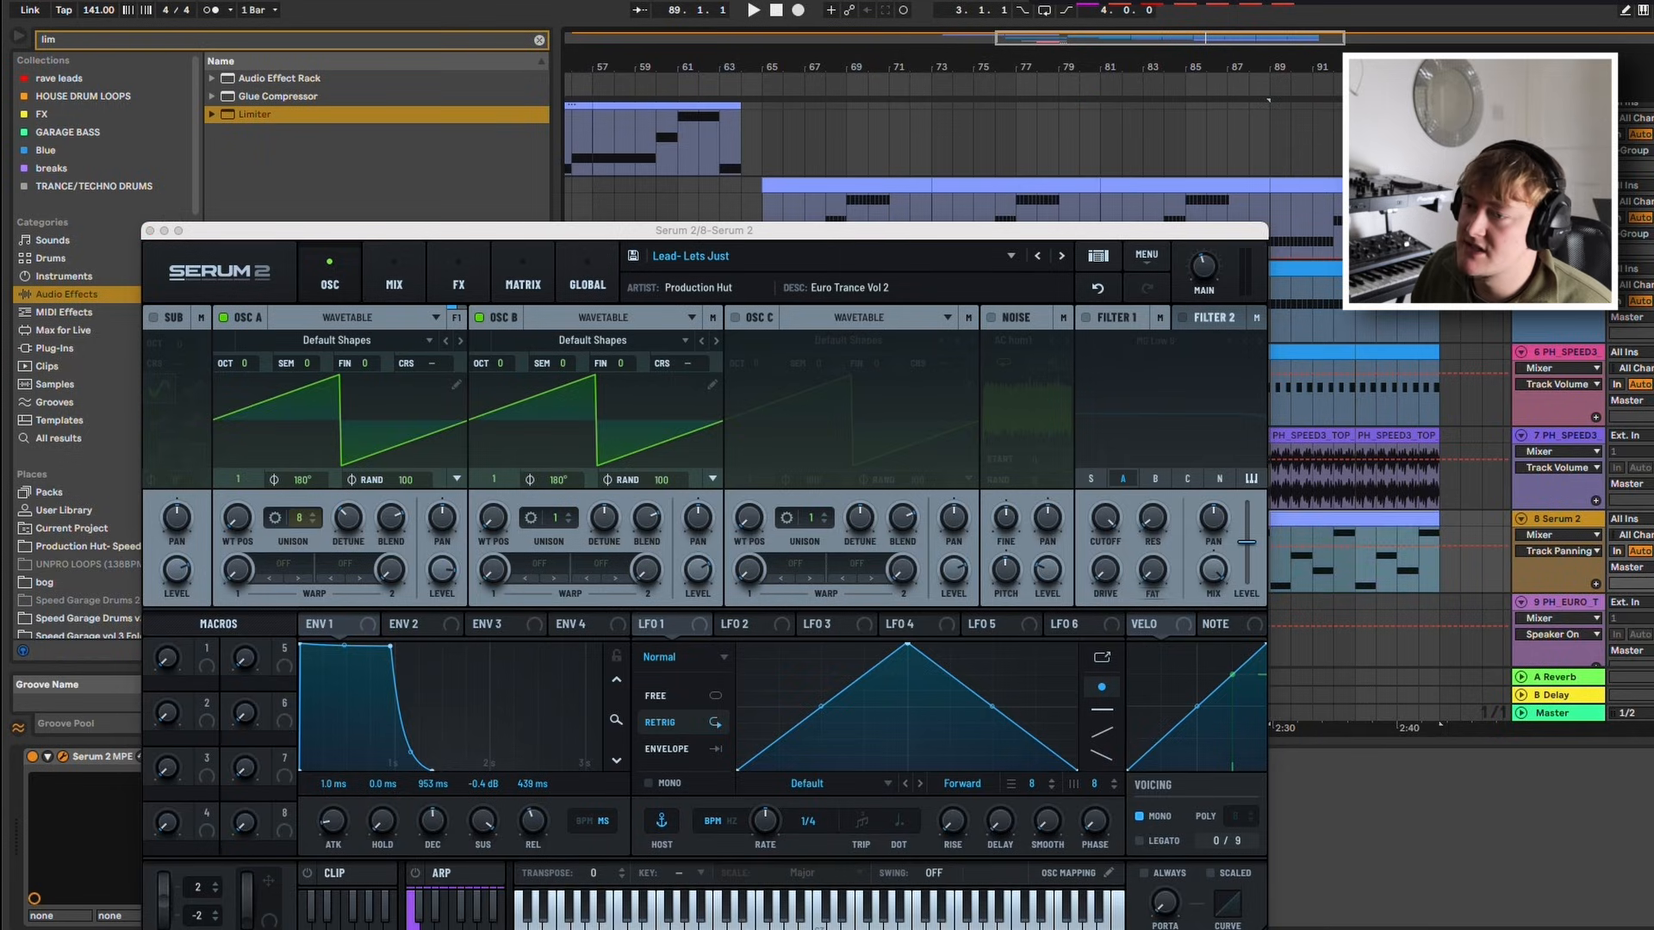
{"action": "left_click", "coordinate": [150, 231]}
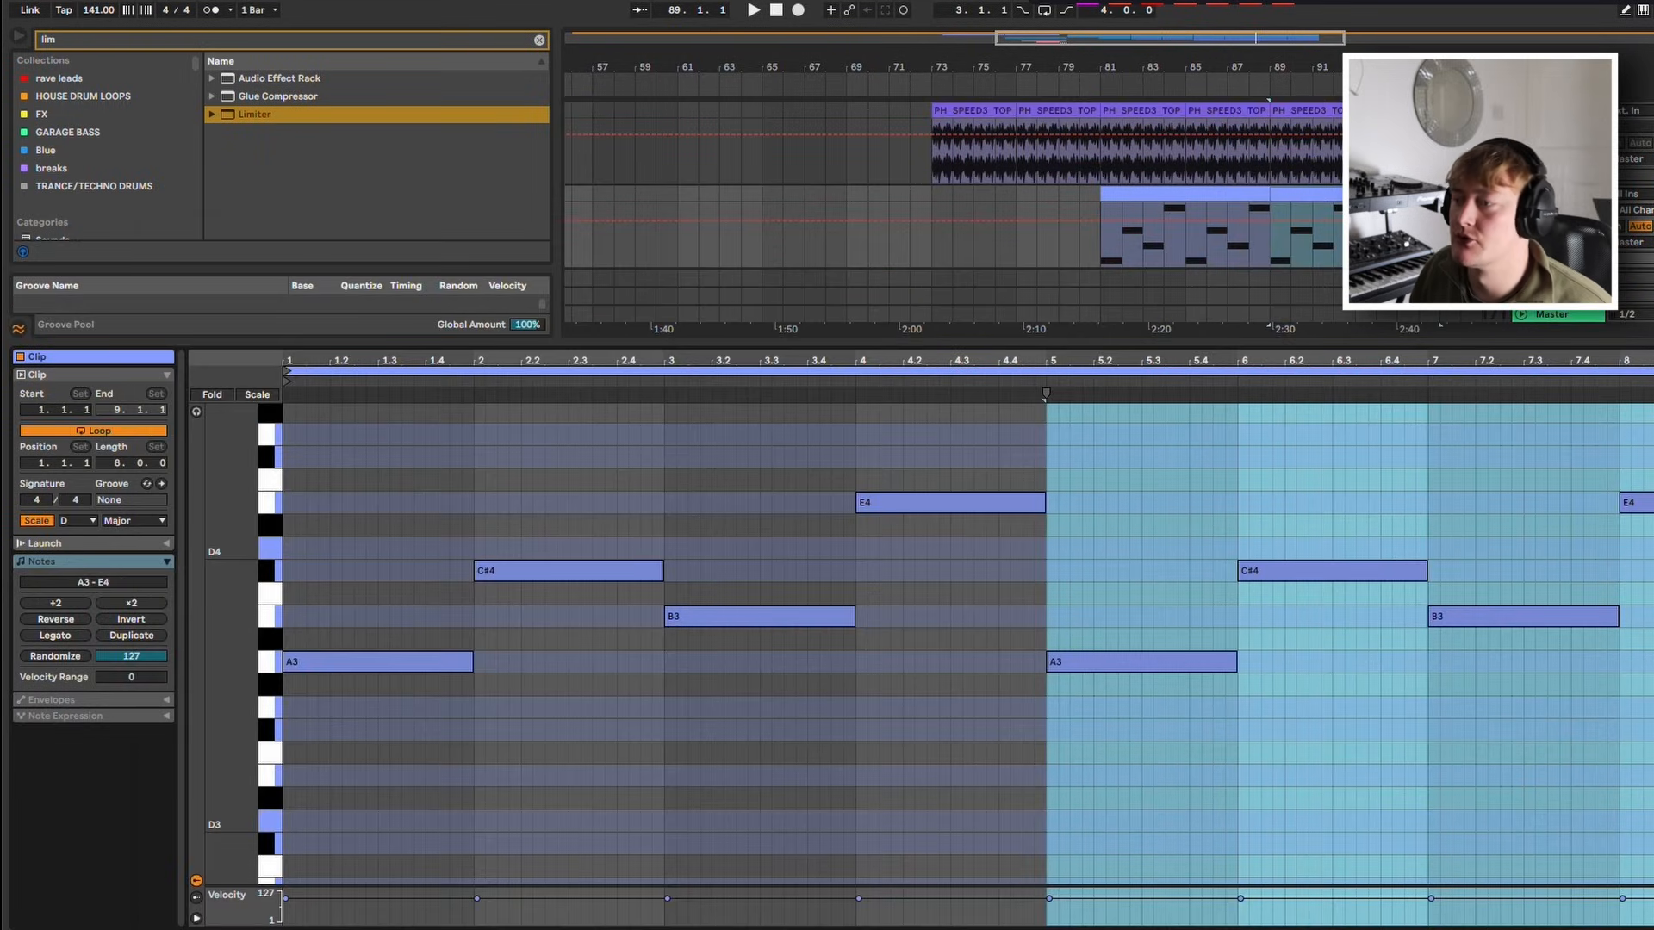
{"action": "left_click", "coordinate": [1045, 394]}
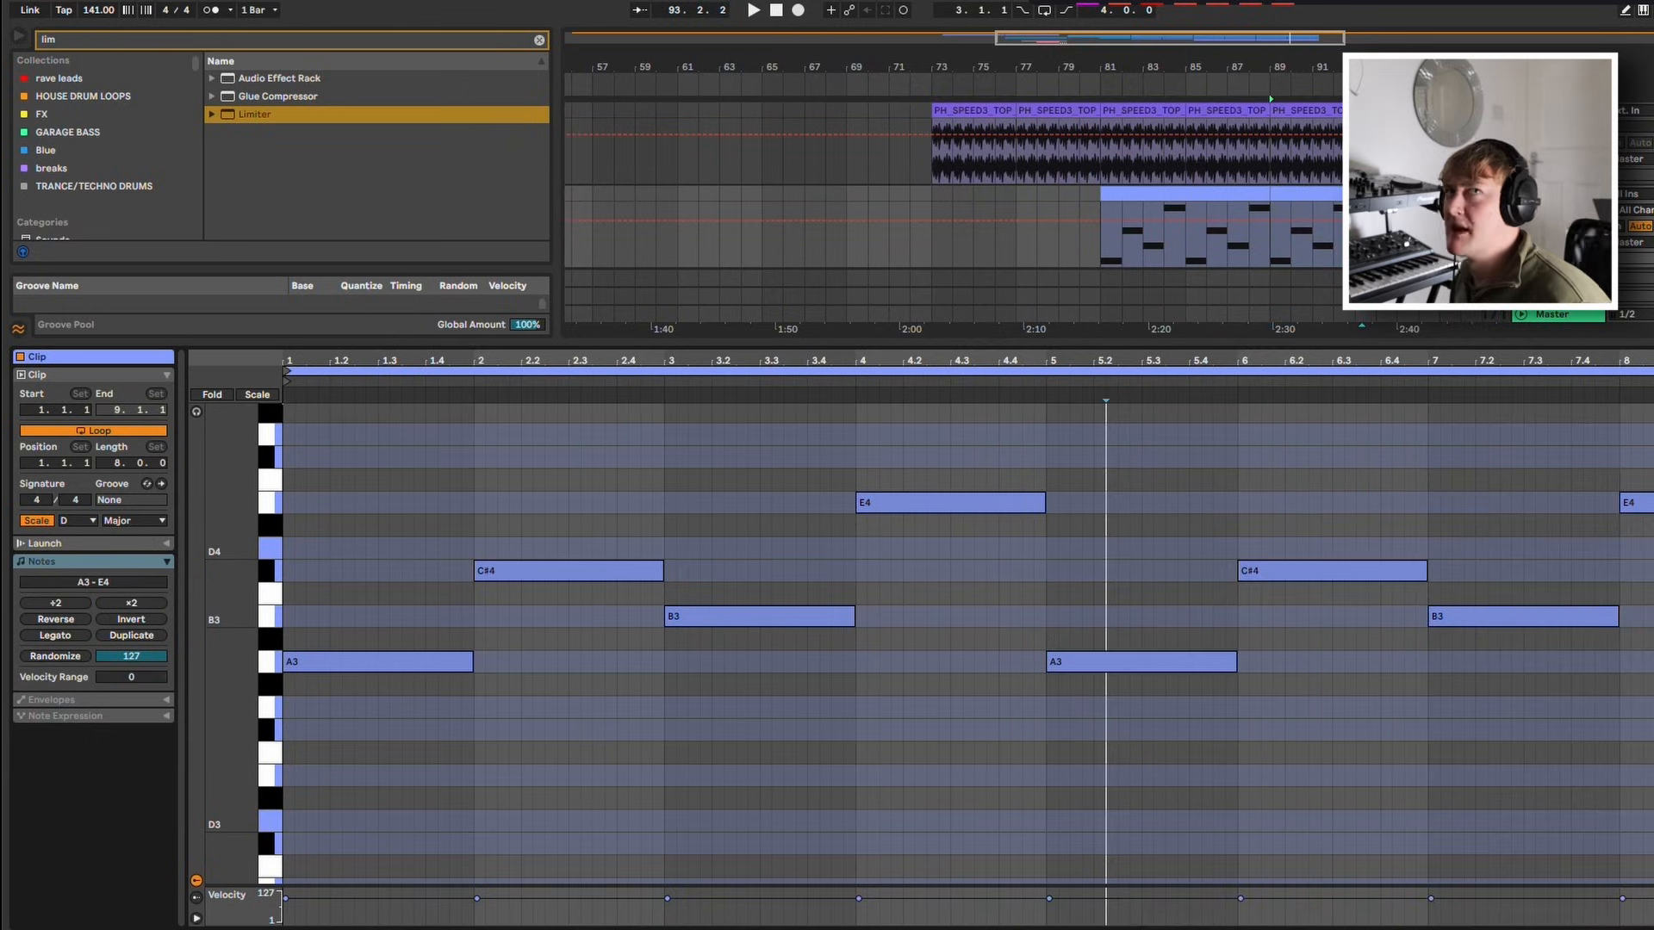